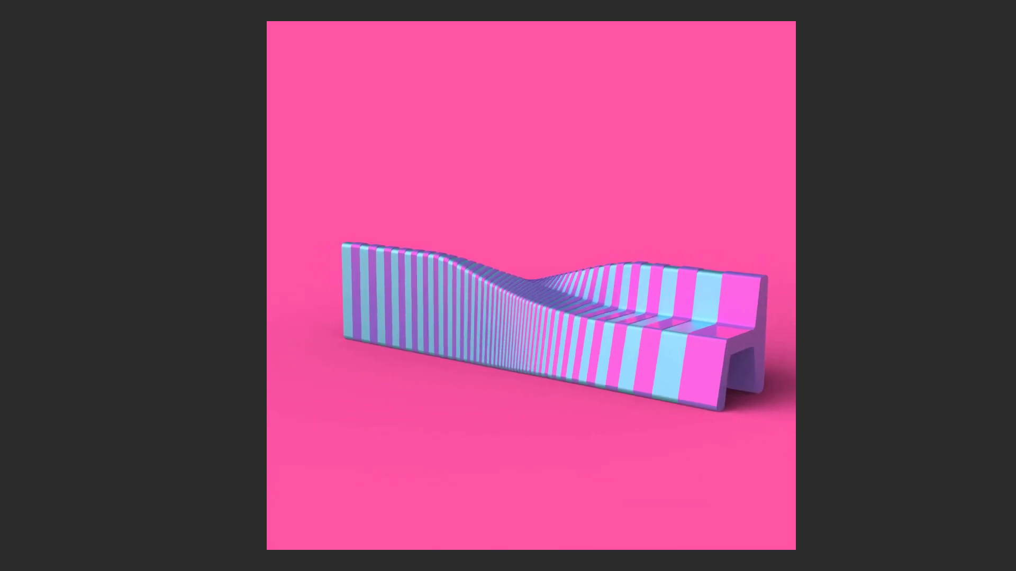
Step: Examine the finished striped bench model from several angles
{"action": "right_click_drag", "start_coordinate": [542, 286], "coordinate": [396, 291]}
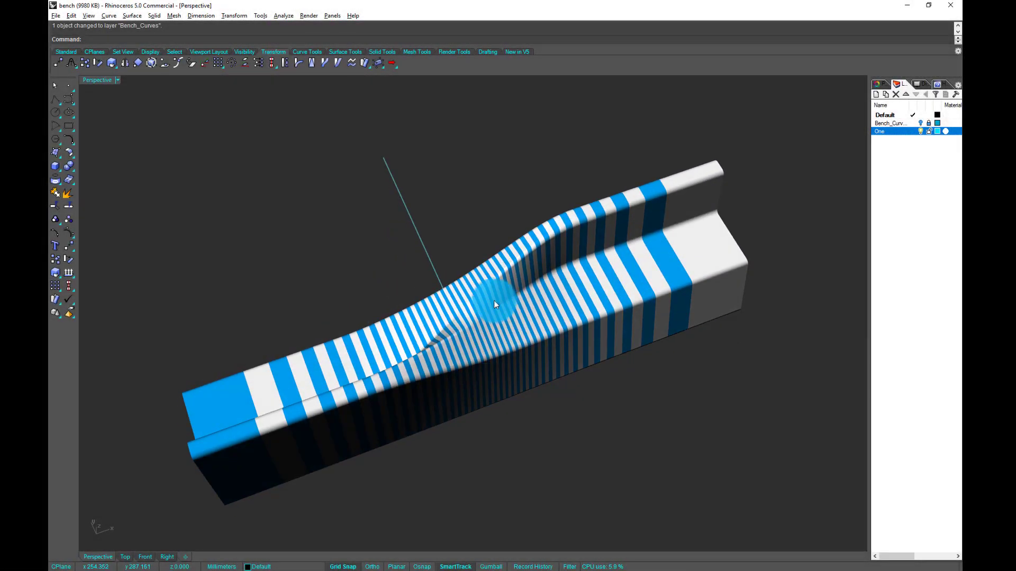
{"action": "right_click_drag", "start_coordinate": [407, 333], "coordinate": [551, 304]}
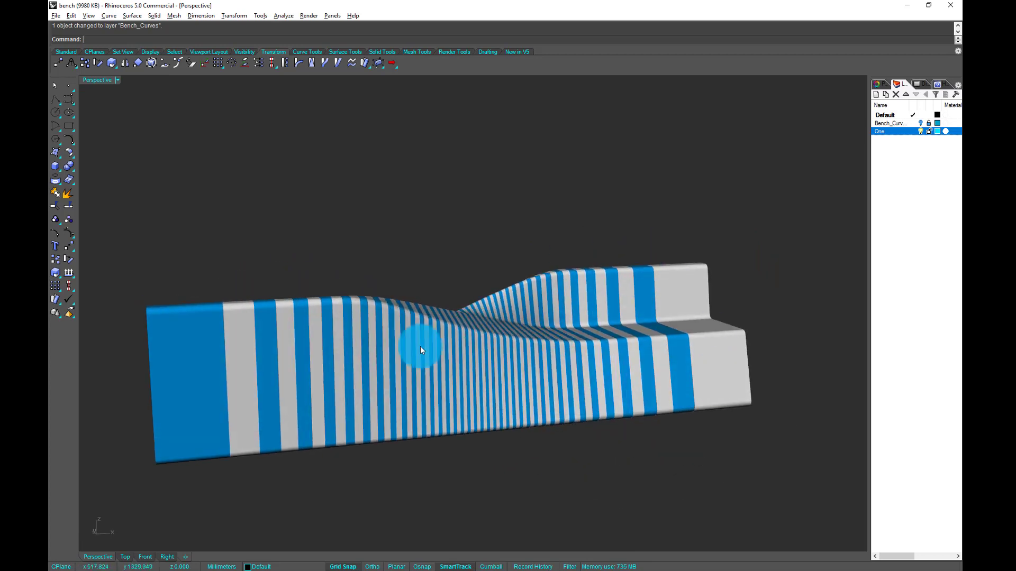
{"action": "right_click_drag", "start_coordinate": [421, 347], "coordinate": [329, 262]}
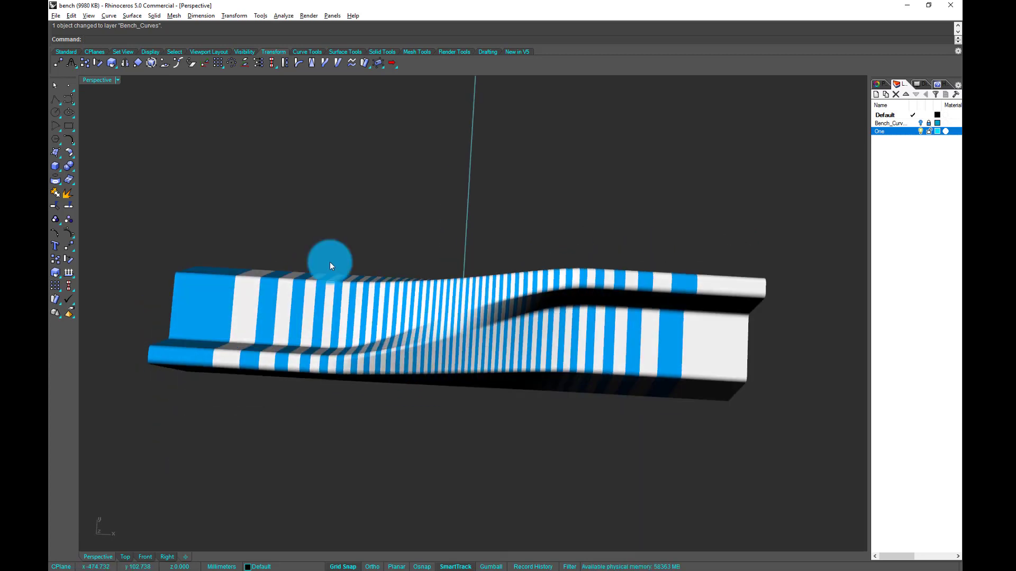
{"action": "right_click_drag", "start_coordinate": [625, 381], "coordinate": [455, 338]}
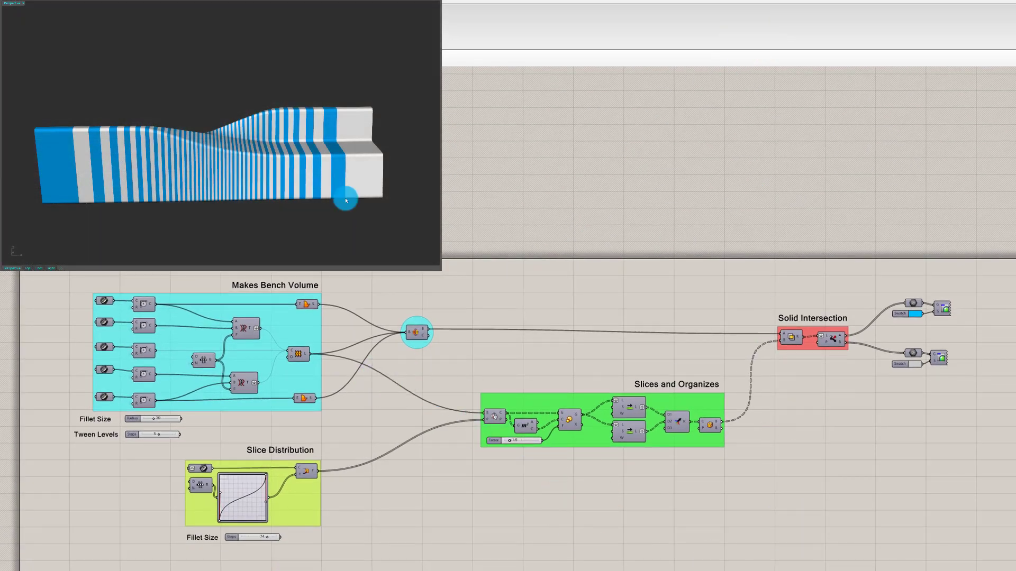
Step: Show the preview of the circled bench volume component fed by the Makes Bench Volume group, and hide it again
{"action": "left_click", "coordinate": [423, 331]}
{"action": "middle_click", "coordinate": [422, 331]}
{"action": "left_click", "coordinate": [443, 301]}
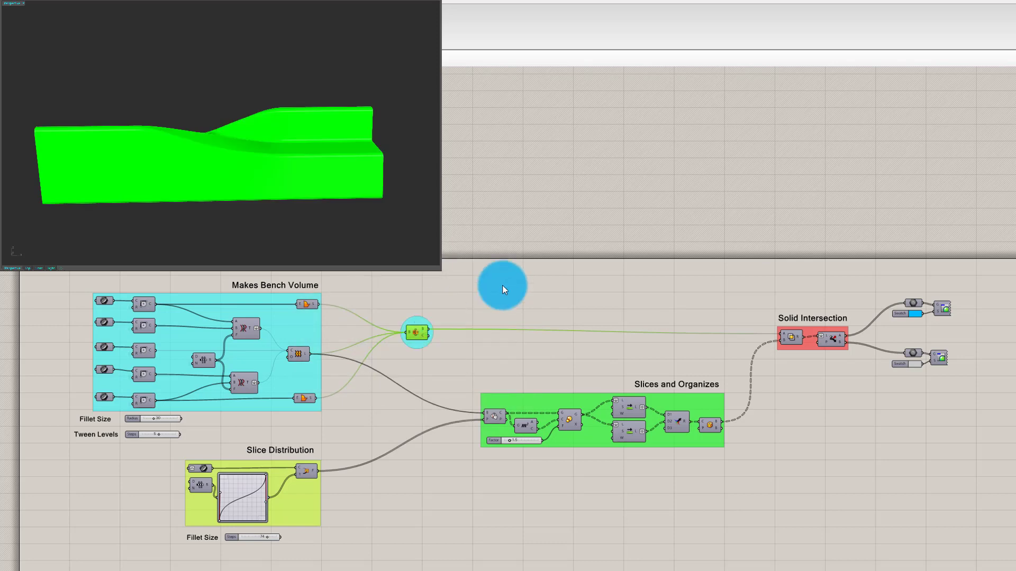
{"action": "middle_click", "coordinate": [410, 298]}
{"action": "left_click", "coordinate": [443, 276]}
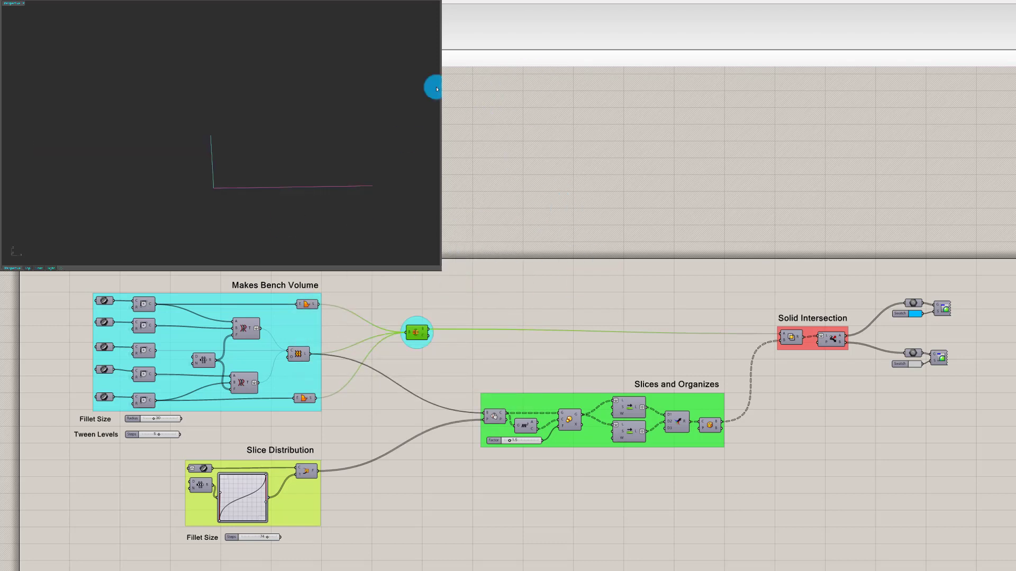
Step: Compare the bench volume preview with its profile curves, inspecting it from the end, and hide the volume preview
{"action": "right_click_drag", "start_coordinate": [257, 111], "coordinate": [229, 104]}
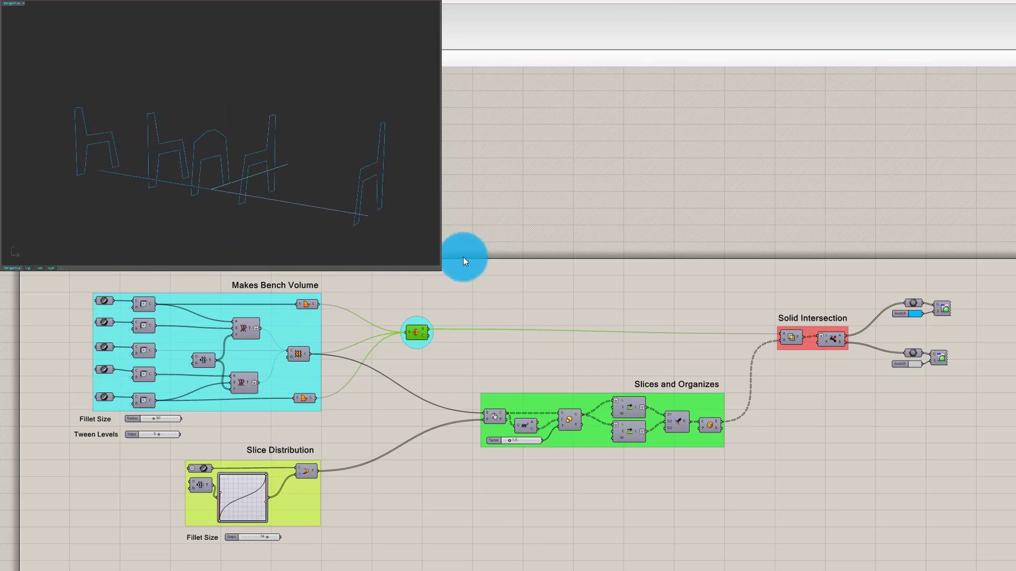
{"action": "middle_click", "coordinate": [420, 335]}
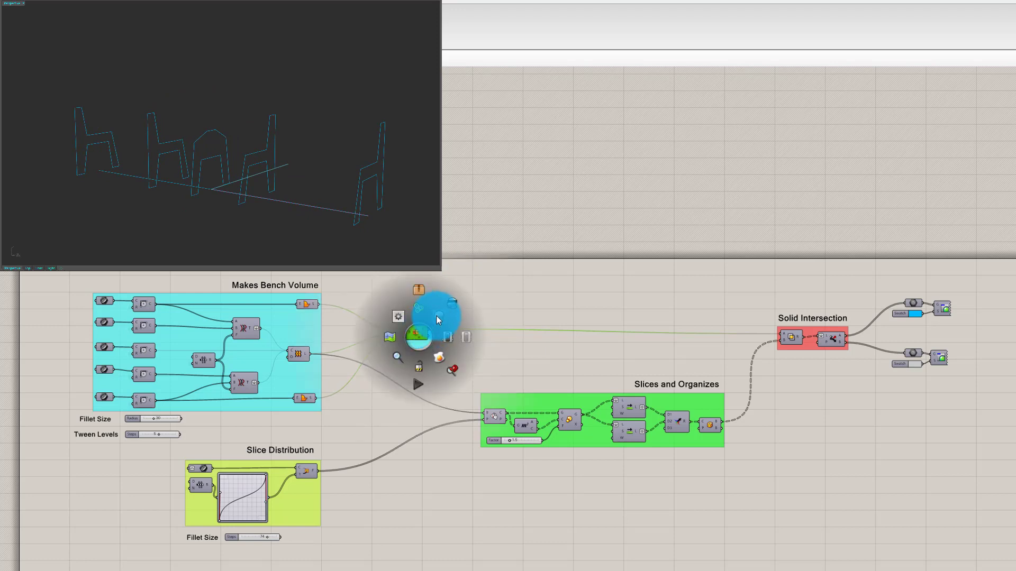
{"action": "left_click", "coordinate": [436, 316]}
{"action": "left_click", "coordinate": [558, 273]}
{"action": "right_click_drag", "start_coordinate": [294, 65], "coordinate": [362, 45]}
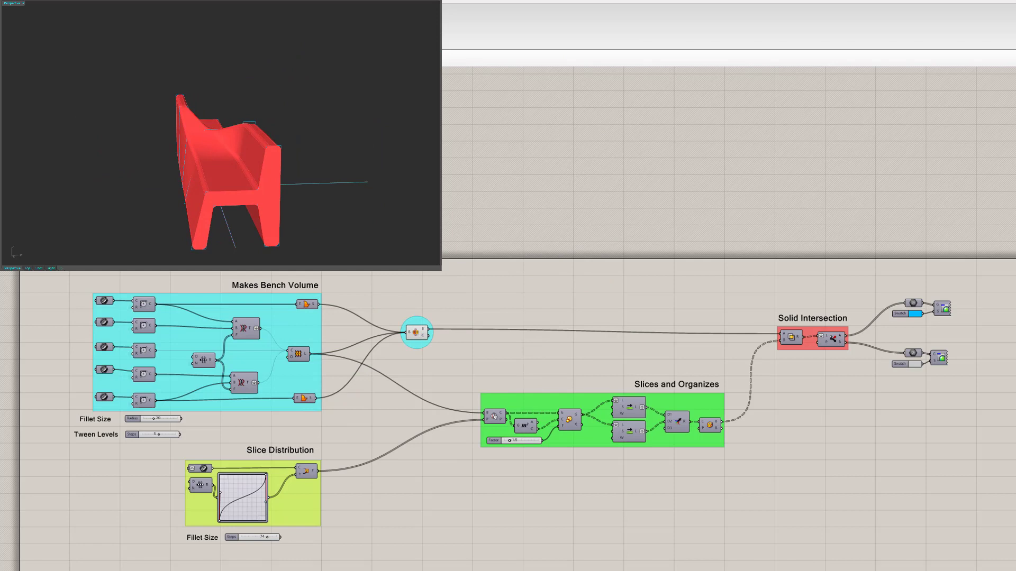
{"action": "left_click", "coordinate": [423, 331]}
{"action": "middle_click", "coordinate": [470, 344]}
{"action": "left_click", "coordinate": [497, 309]}
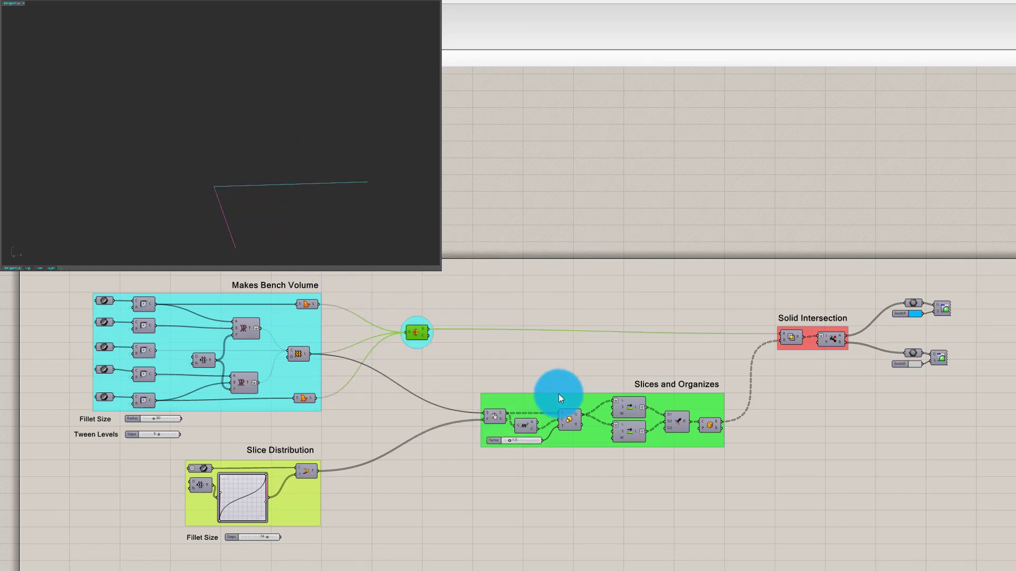
Step: Turn on the preview of the first component in the Slices and Organizes group and inspect its section curves
{"action": "left_click", "coordinate": [494, 412]}
{"action": "middle_click", "coordinate": [494, 412]}
{"action": "left_click", "coordinate": [519, 386]}
{"action": "left_click", "coordinate": [555, 9]}
{"action": "right_click_drag", "start_coordinate": [205, 112], "coordinate": [256, 141]}
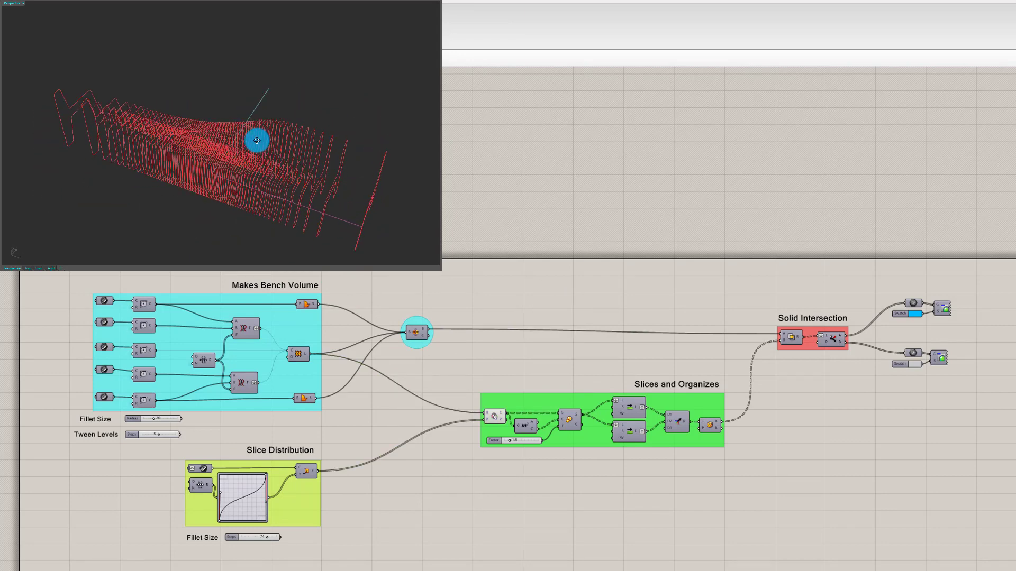
Step: Turn on the preview of the custom display component with the blue swatch and inspect the blue slices
{"action": "middle_click", "coordinate": [950, 313]}
{"action": "left_click", "coordinate": [969, 295]}
{"action": "left_click", "coordinate": [1001, 321]}
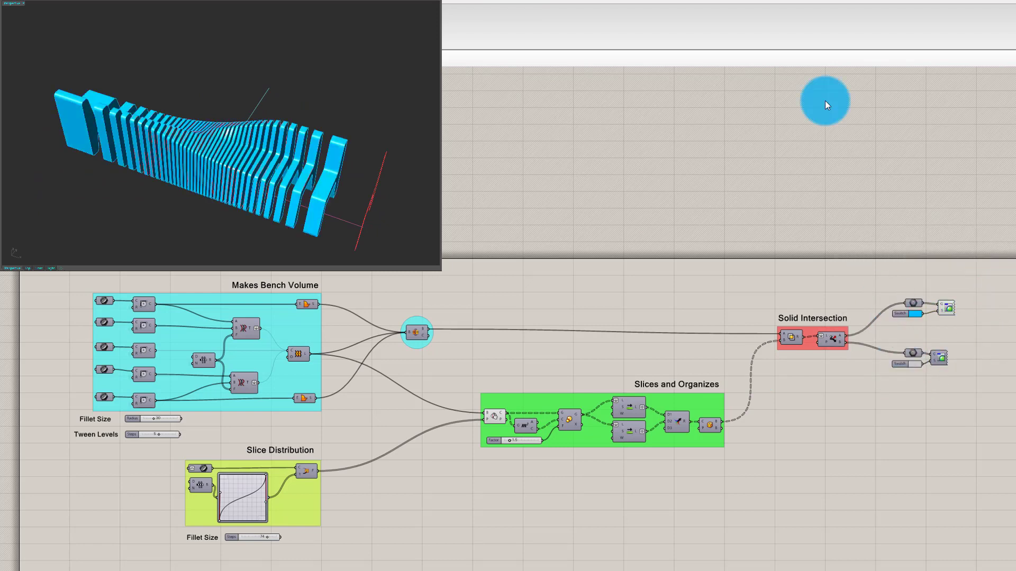
{"action": "right_click_drag", "start_coordinate": [291, 152], "coordinate": [328, 130]}
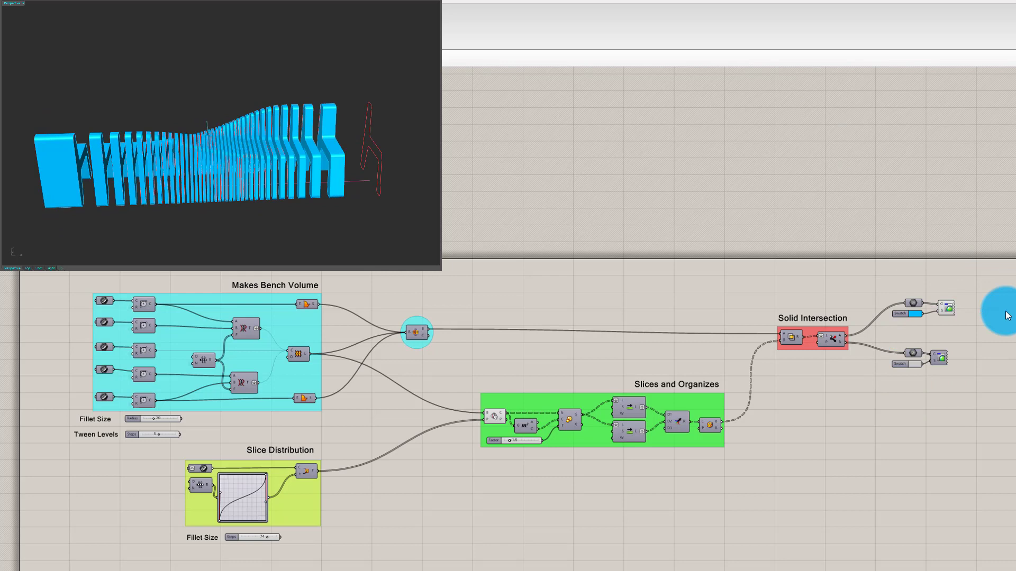
Step: Turn on the preview of the custom display component with the white swatch and inspect the complete striped bench
{"action": "middle_click", "coordinate": [939, 362]}
{"action": "left_click", "coordinate": [979, 351]}
{"action": "left_click", "coordinate": [258, 114]}
{"action": "right_click_drag", "start_coordinate": [258, 114], "coordinate": [415, 111]}
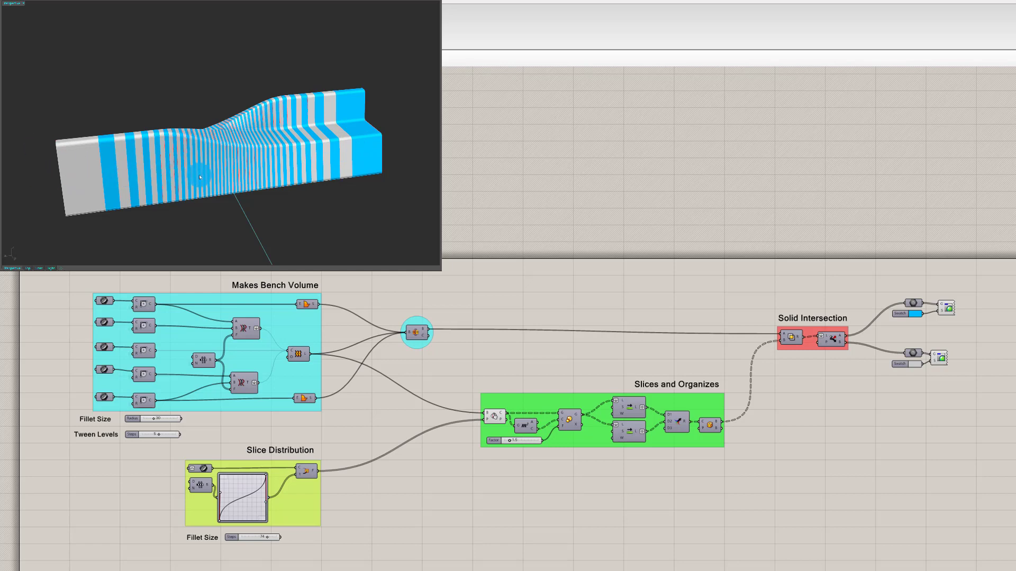
{"action": "right_click_drag", "start_coordinate": [437, 142], "coordinate": [315, 64]}
{"action": "right_click_drag", "start_coordinate": [395, 117], "coordinate": [189, 213]}
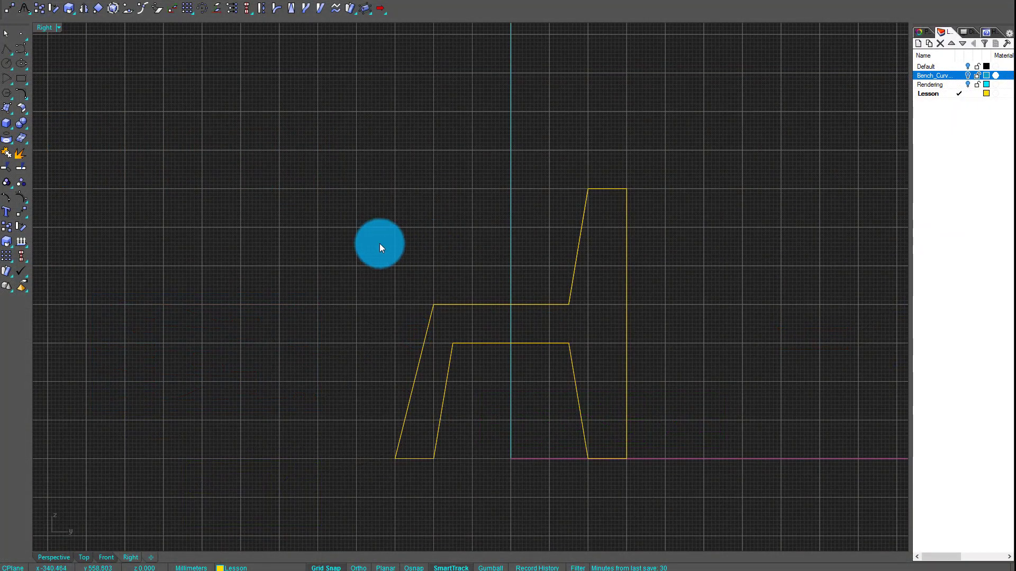
Step: Check the grid line and snap spacing in the document's grid properties before drawing the bench profile
{"action": "scroll", "coordinate": [365, 341], "scroll_direction": "down", "scroll_amount": 3}
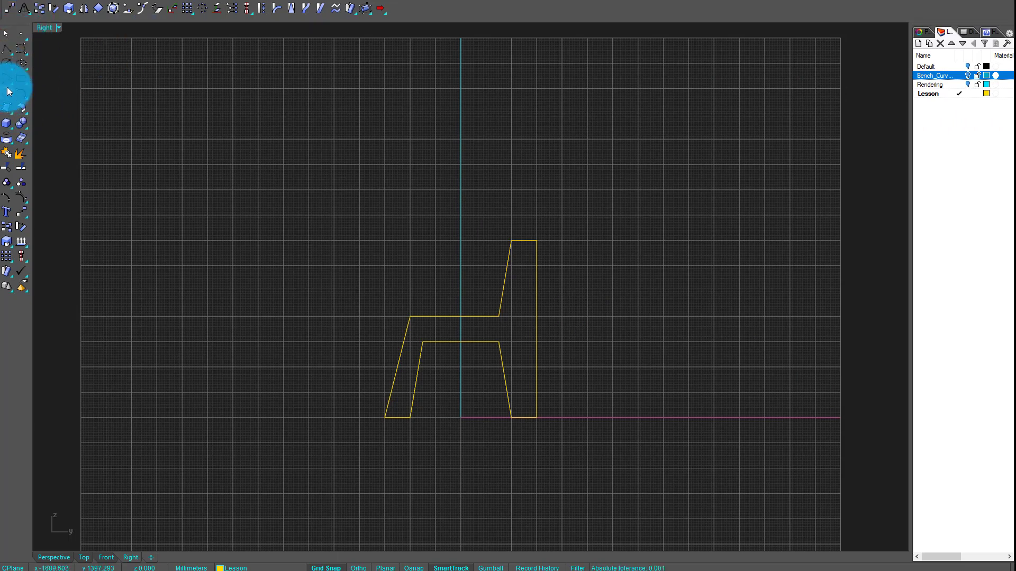
{"action": "left_click", "coordinate": [7, 50]}
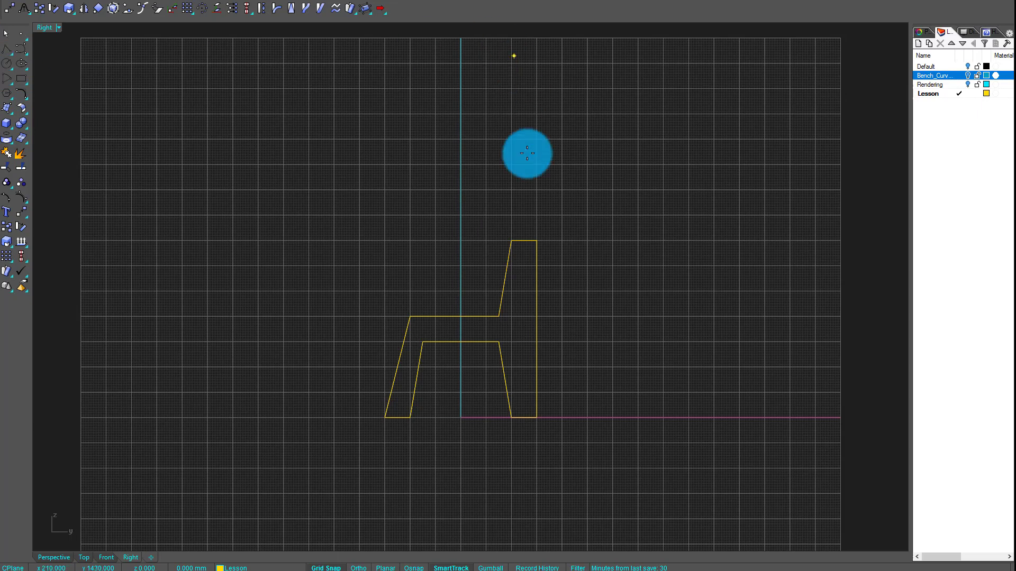
{"action": "left_click", "coordinate": [330, 565]}
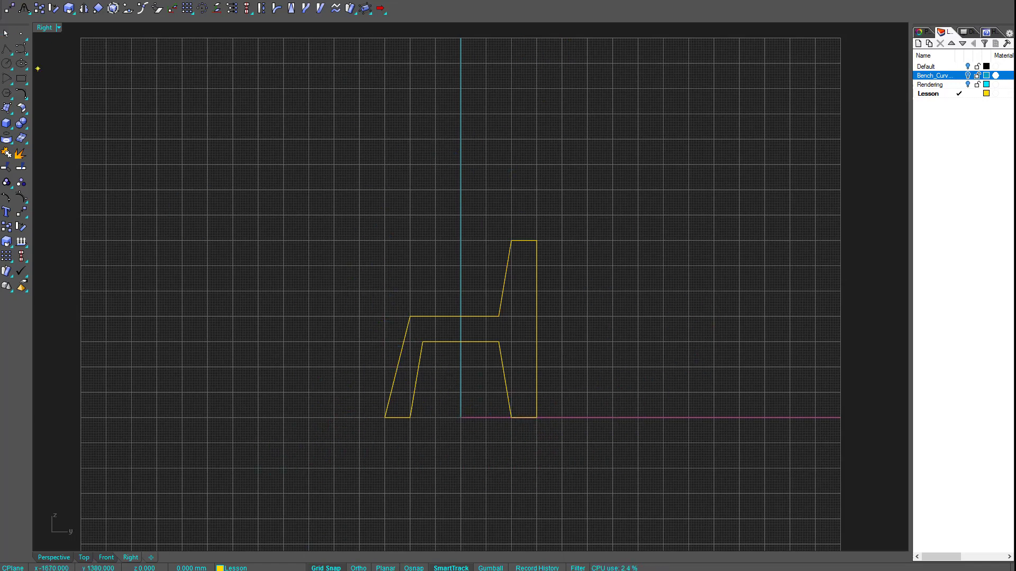
{"action": "left_click", "coordinate": [10, 1]}
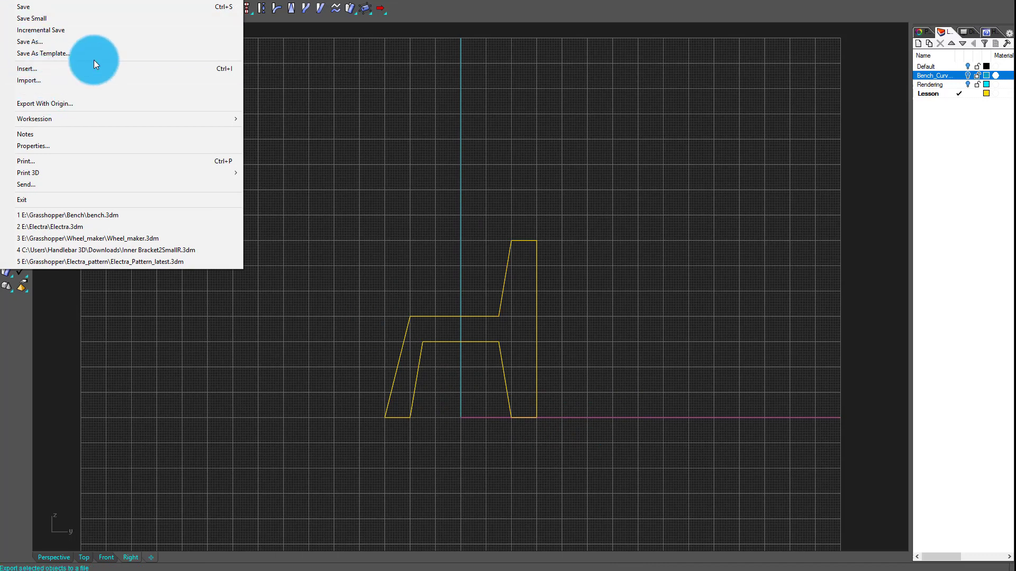
{"action": "left_click", "coordinate": [94, 146]}
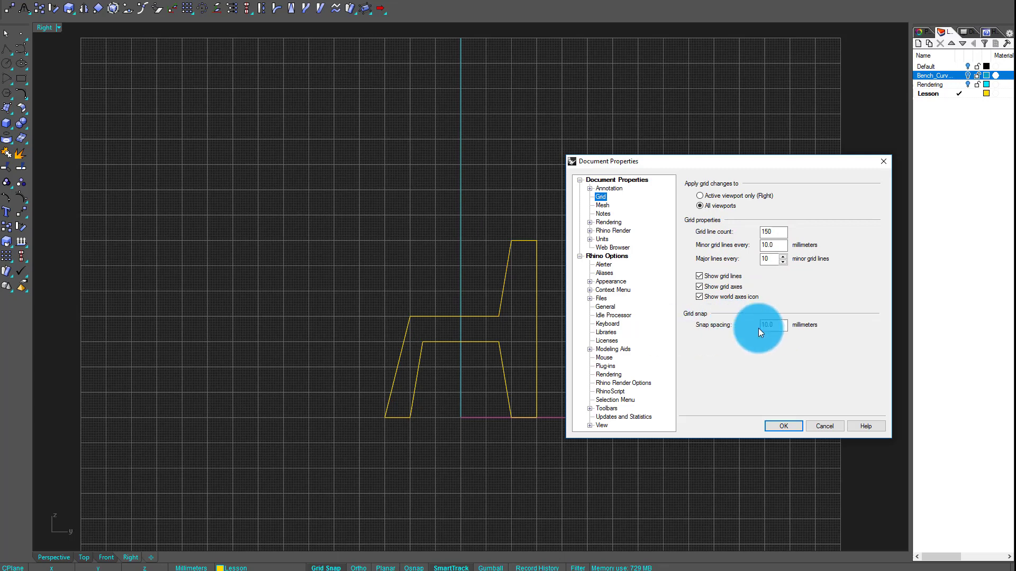
{"action": "left_click", "coordinate": [775, 427]}
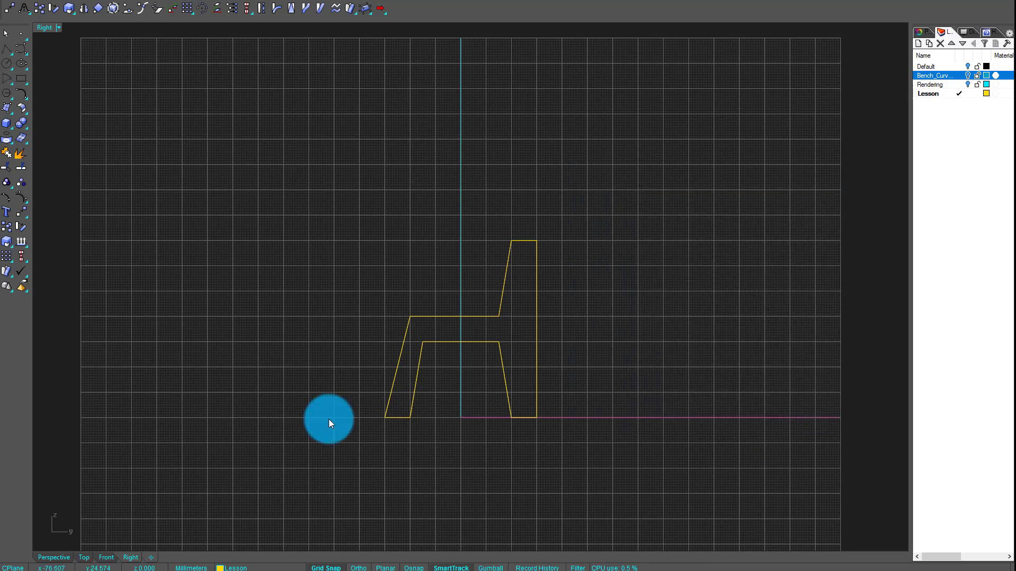
{"action": "left_click", "coordinate": [326, 568]}
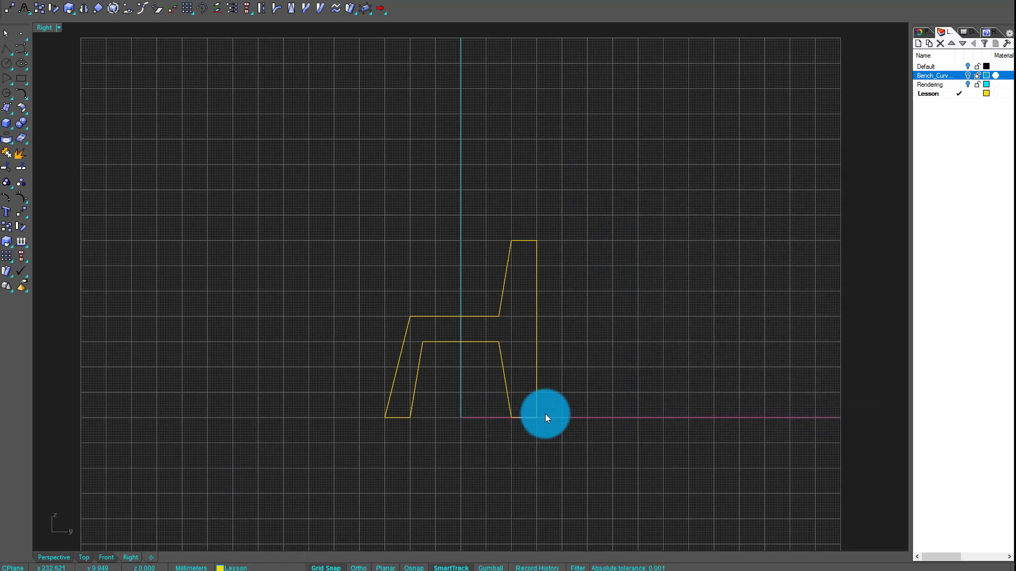
Step: Start a polyline bench profile beside the existing one at (600, 0), with a 400 mm seat height, 300 mm backrest and 700 mm rear edge
{"action": "left_click", "coordinate": [8, 54]}
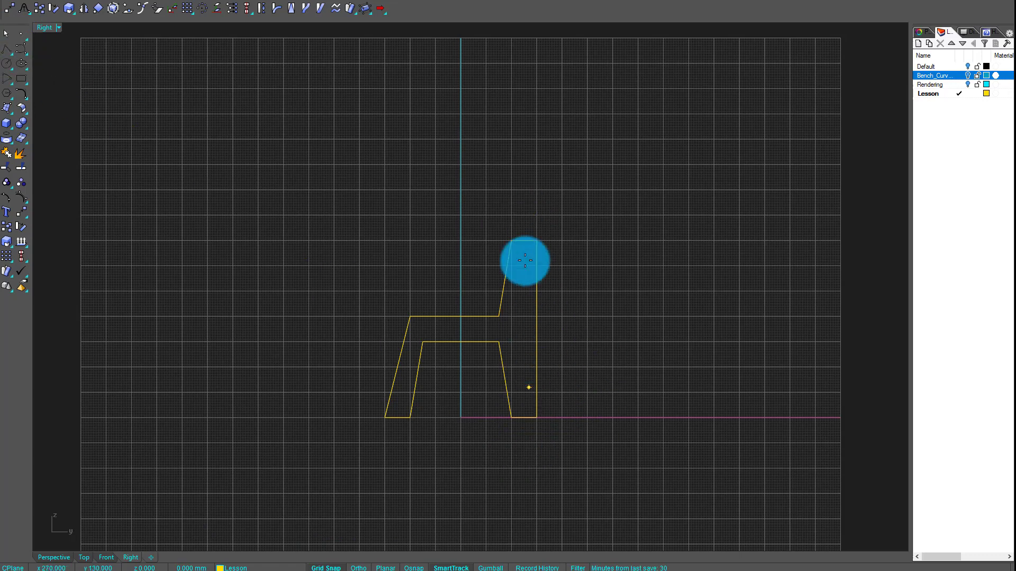
{"action": "scroll", "coordinate": [447, 390], "scroll_direction": "up", "scroll_amount": 2}
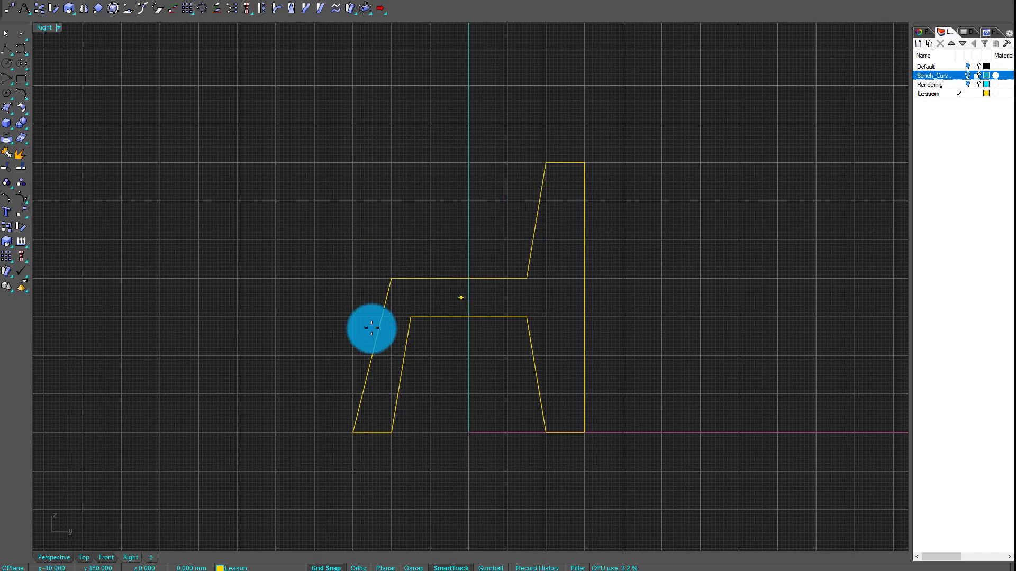
{"action": "scroll", "coordinate": [318, 379], "scroll_direction": "down", "scroll_amount": 2}
{"action": "scroll", "coordinate": [608, 381], "scroll_direction": "up", "scroll_amount": 1}
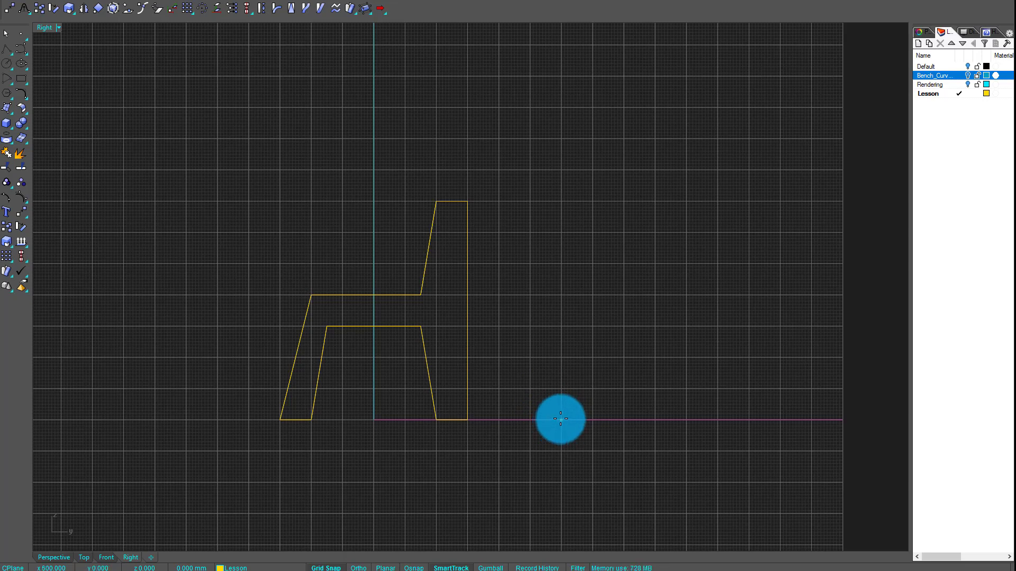
{"action": "left_click", "coordinate": [560, 419]}
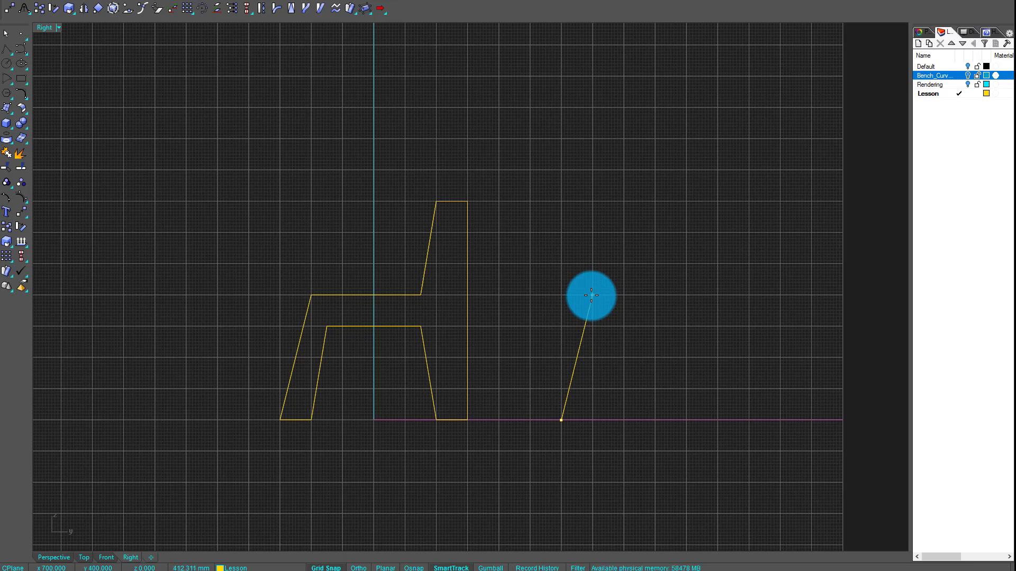
{"action": "left_click", "coordinate": [592, 294]}
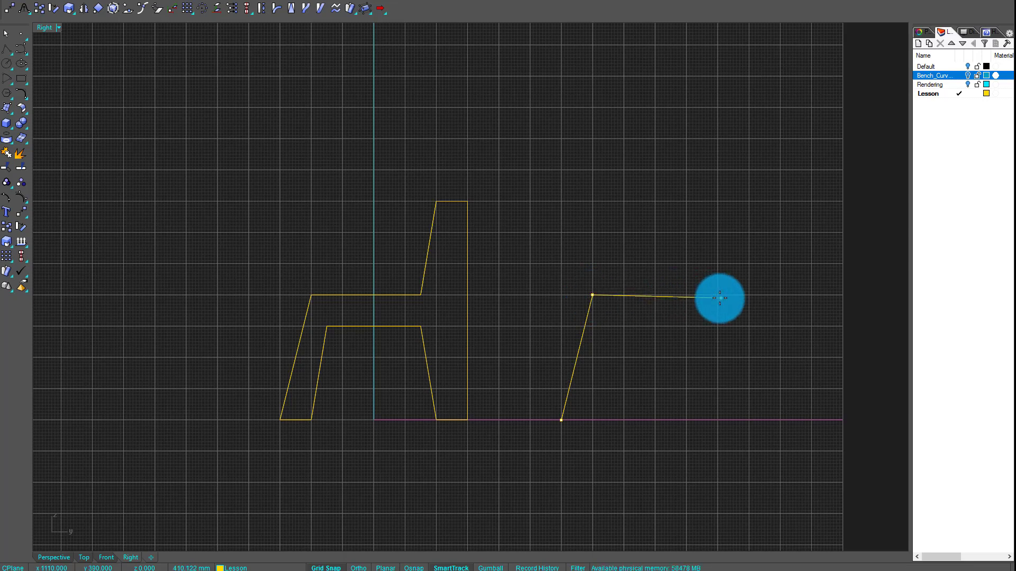
{"action": "left_click", "coordinate": [717, 293]}
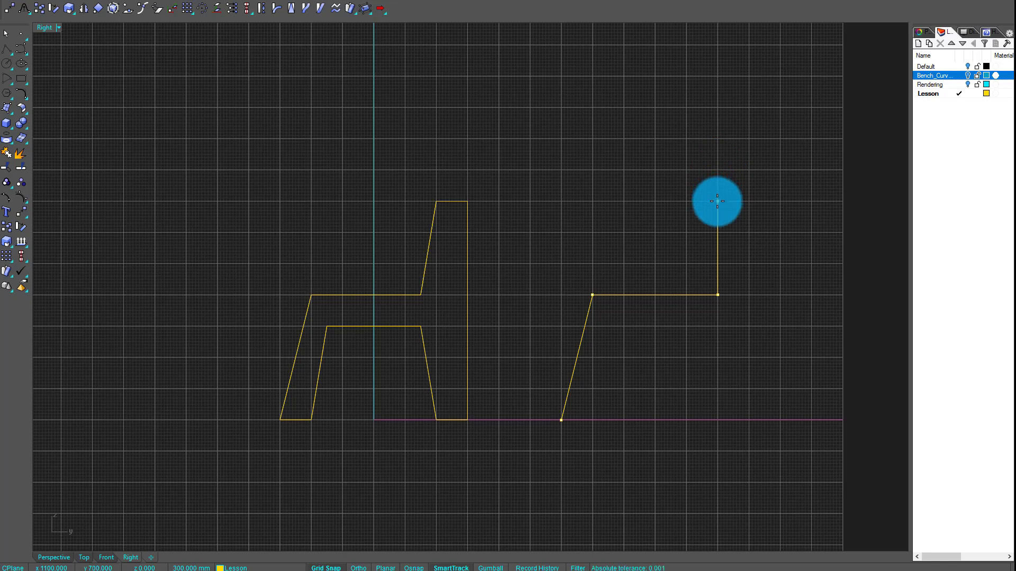
{"action": "left_click", "coordinate": [717, 201]}
{"action": "left_click", "coordinate": [749, 202]}
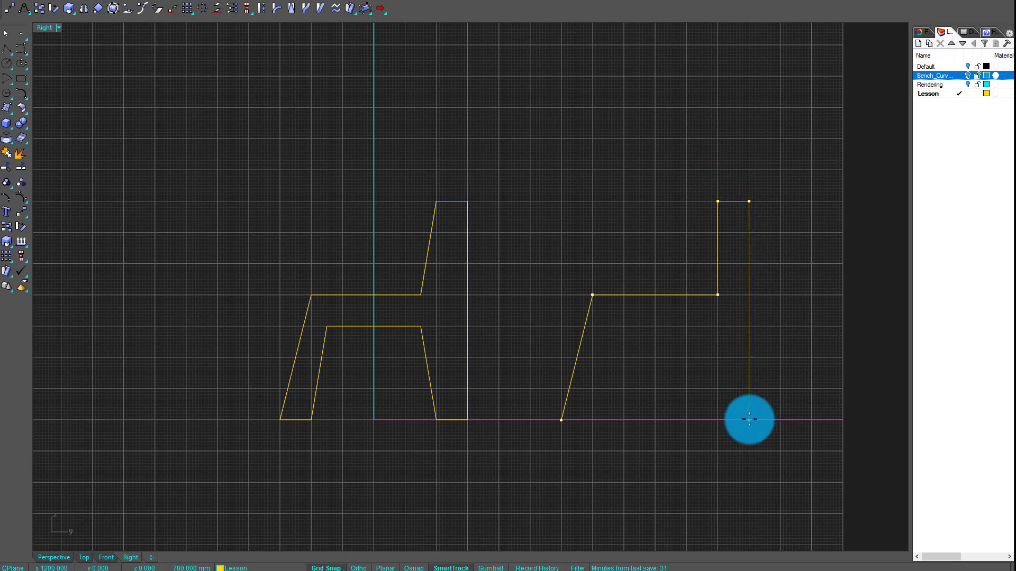
{"action": "left_click", "coordinate": [750, 419]}
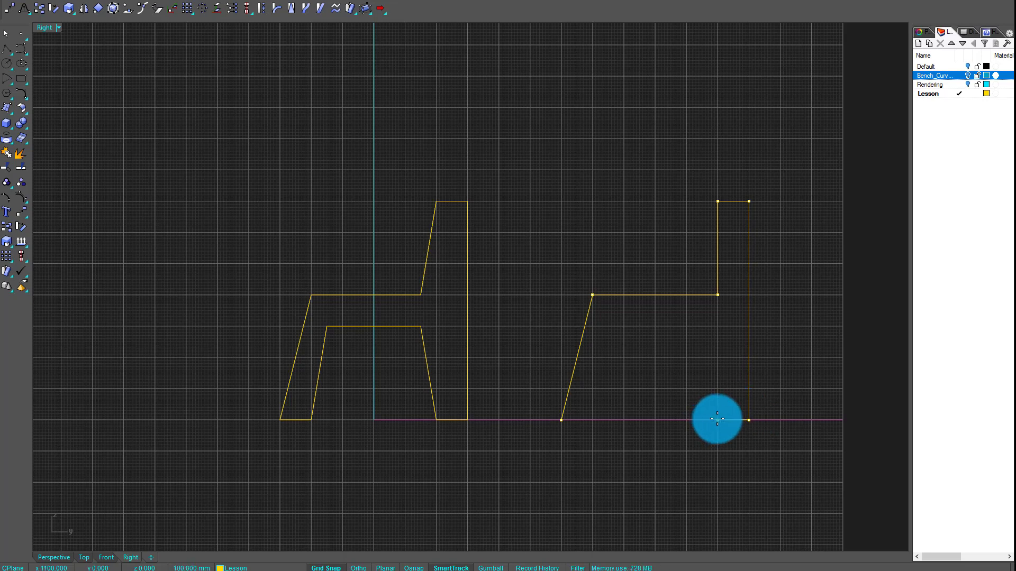
Step: Outline the new profile's underside with a 100 mm rear foot and a leg opening about 290 mm high, and close the polyline
{"action": "left_click", "coordinate": [717, 420]}
{"action": "left_click", "coordinate": [718, 329]}
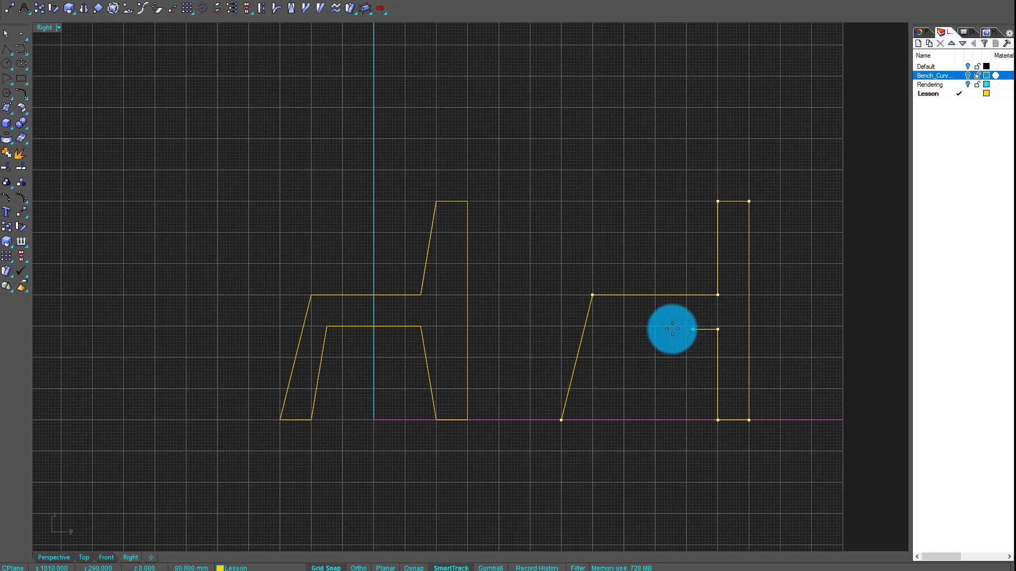
{"action": "left_click", "coordinate": [626, 329]}
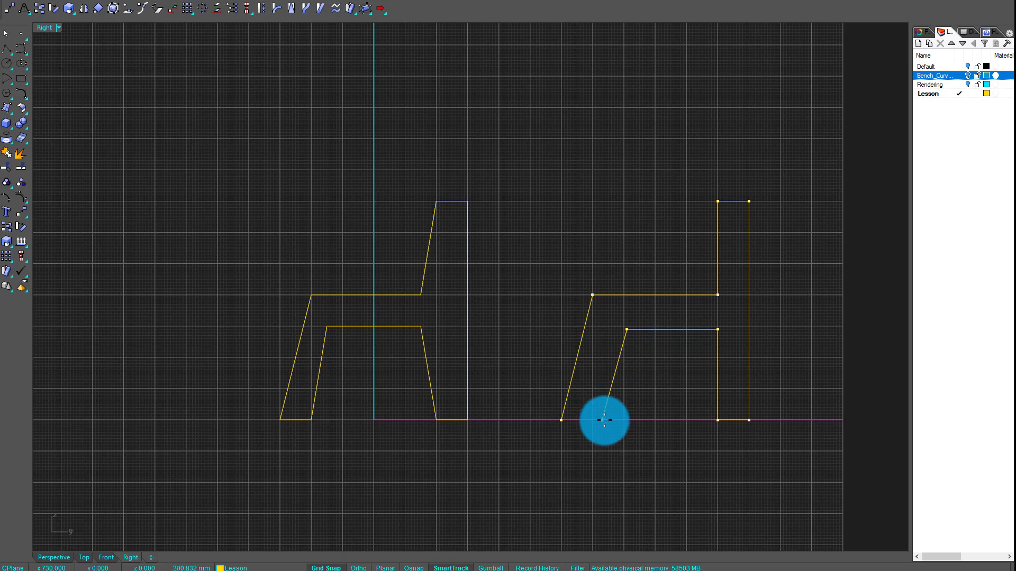
{"action": "left_click", "coordinate": [604, 420]}
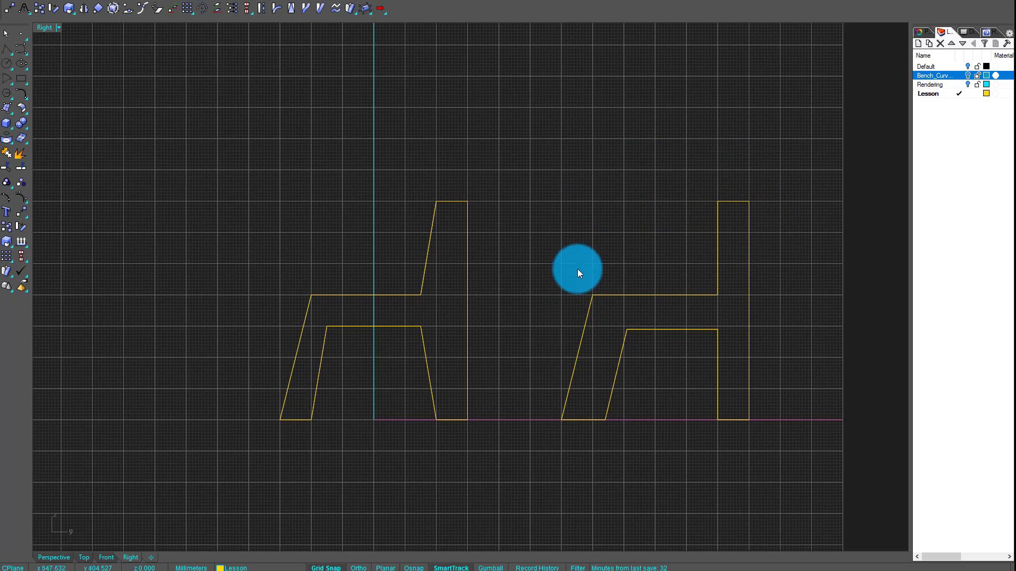
Step: Start a mirrored bench profile polyline at (600, 0), with a 700 mm rear edge, 100 mm wide backrest, 400 mm seat height and front foot at (1200, 0)
{"action": "left_click", "coordinate": [6, 49]}
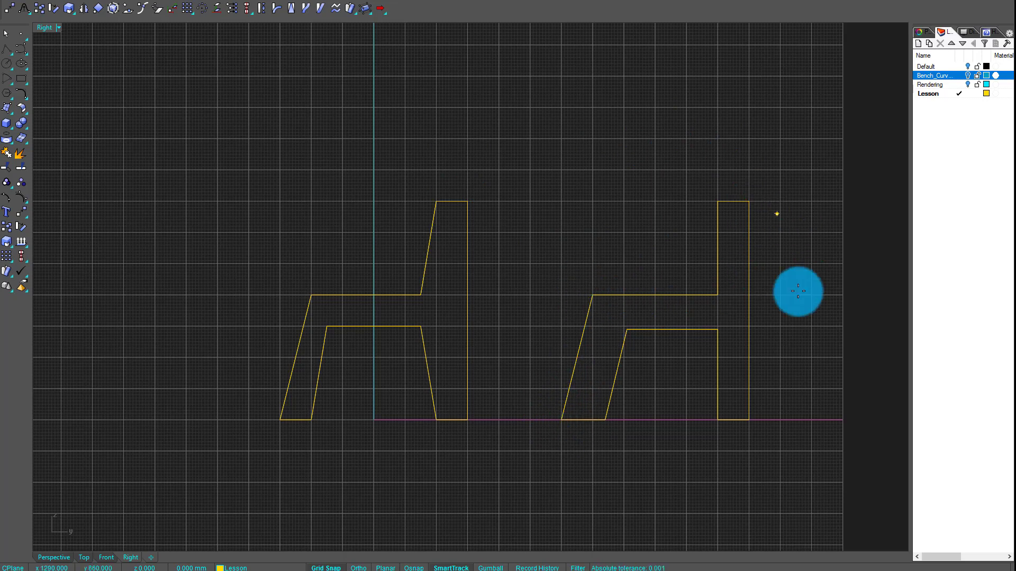
{"action": "left_click", "coordinate": [560, 420]}
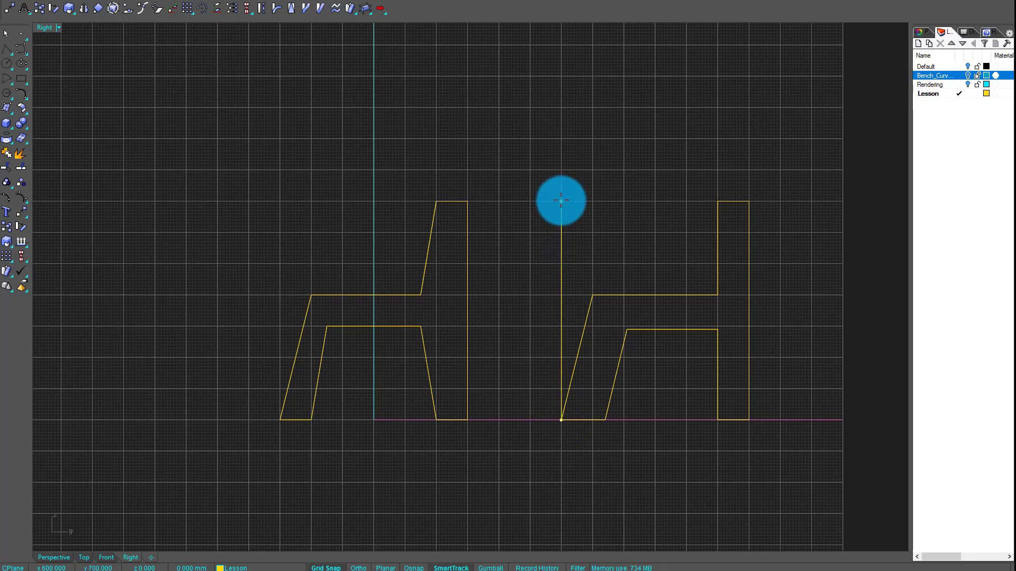
{"action": "left_click", "coordinate": [561, 201]}
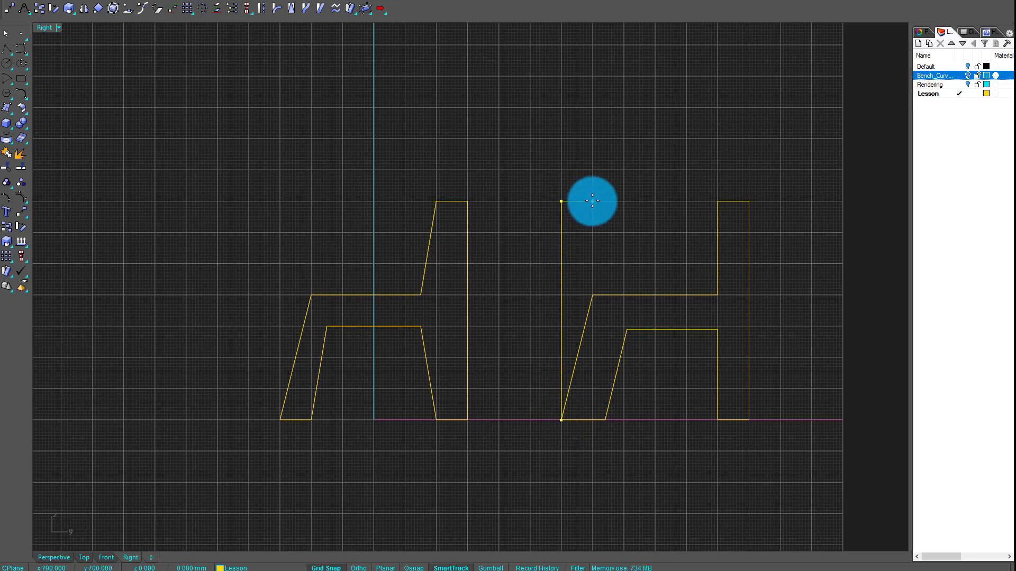
{"action": "left_click", "coordinate": [592, 201]}
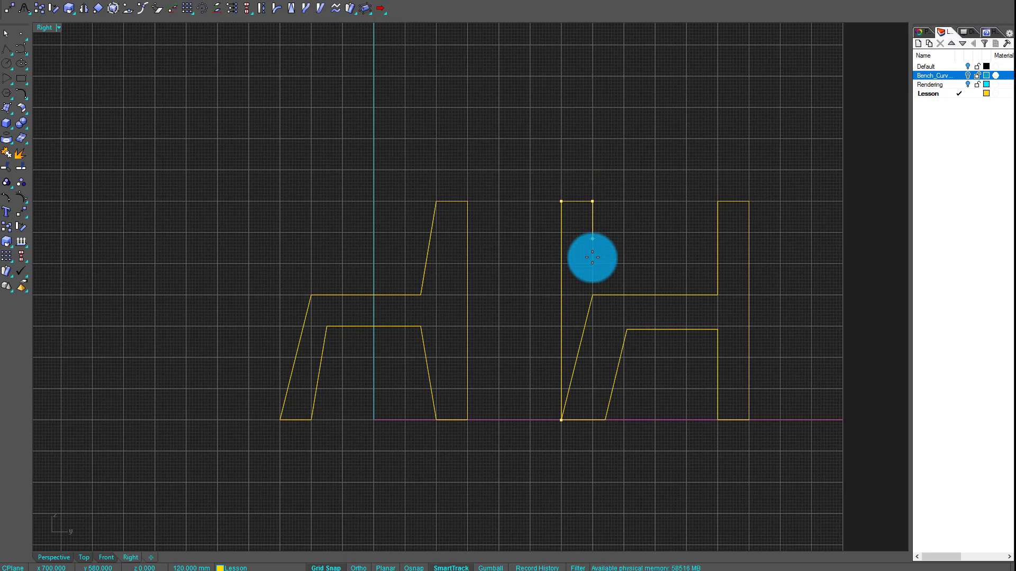
{"action": "left_click", "coordinate": [592, 295]}
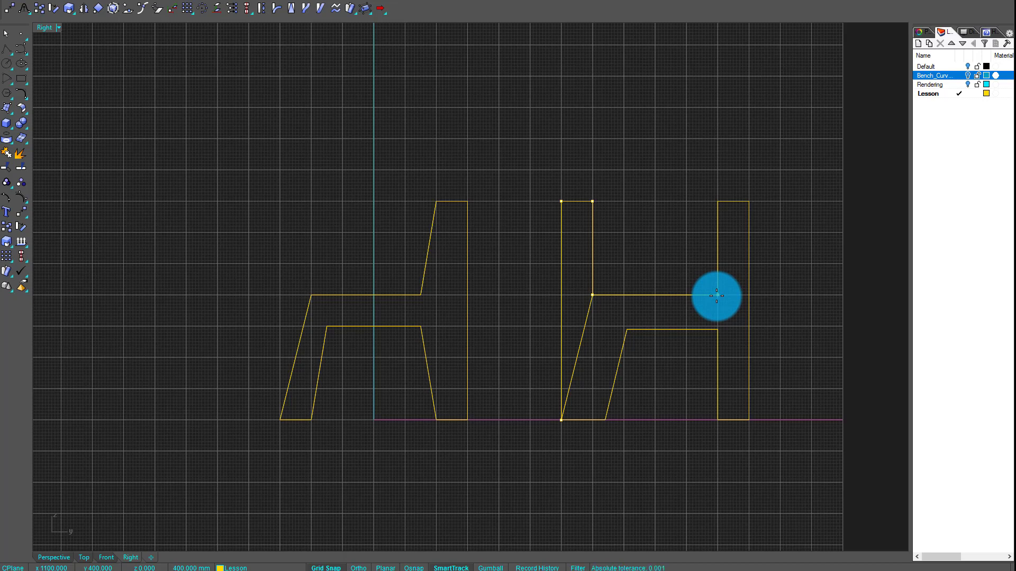
{"action": "left_click", "coordinate": [717, 294]}
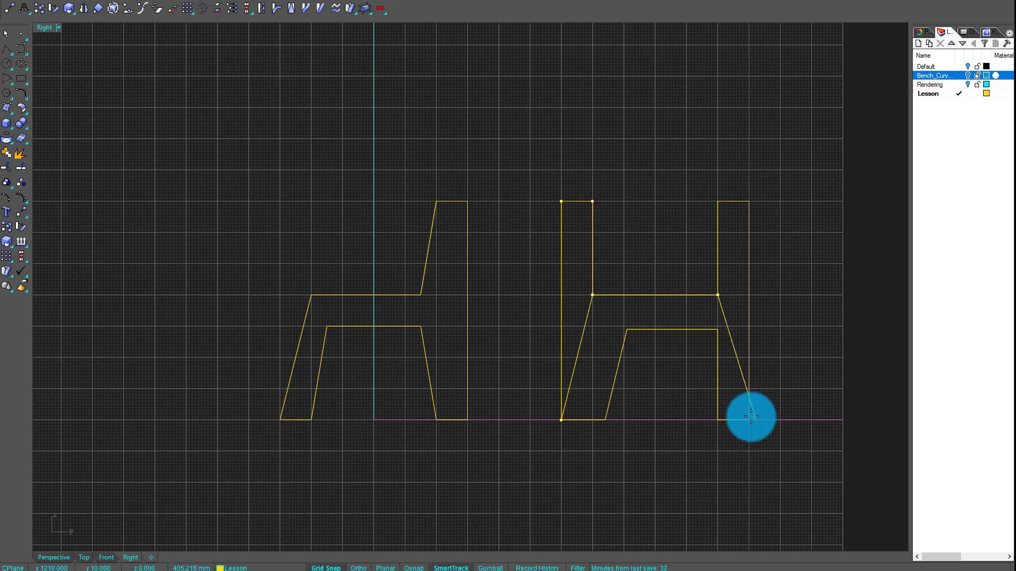
{"action": "left_click", "coordinate": [748, 420]}
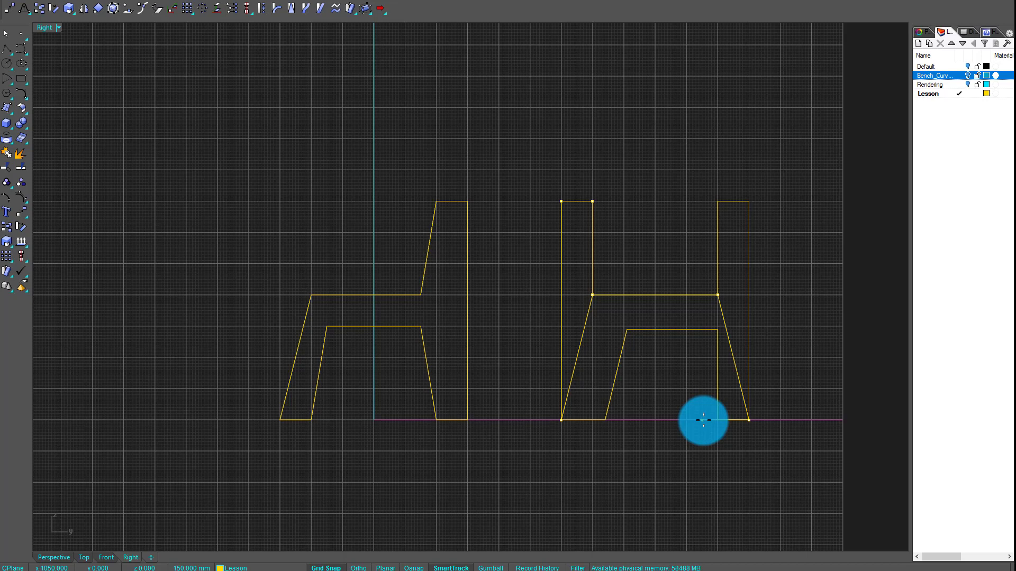
Step: Outline the mirrored profile's underside with a 150 mm front foot, a leg opening 290 mm high and a 100 mm rear foot, and close it
{"action": "left_click", "coordinate": [702, 420]}
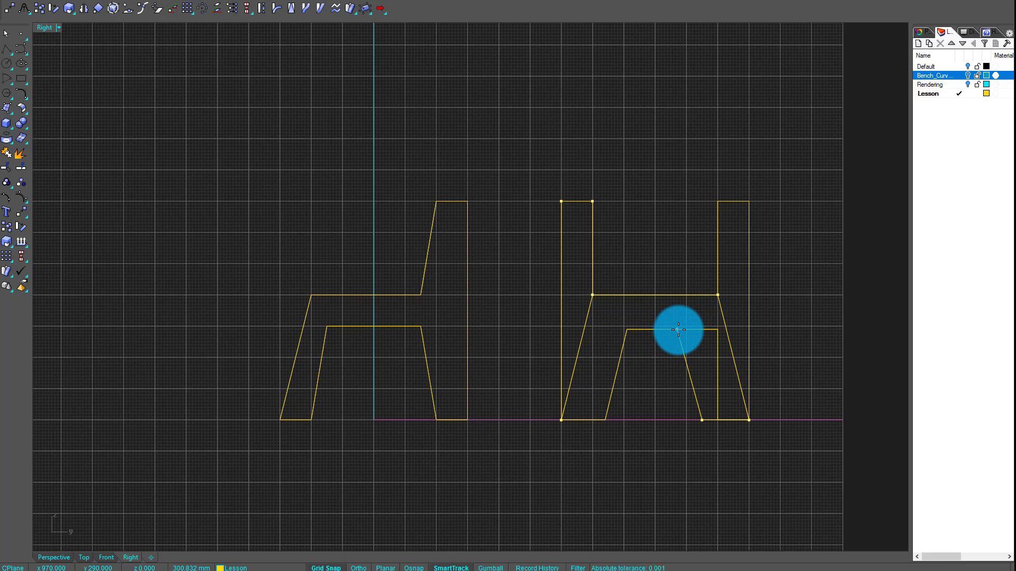
{"action": "left_click", "coordinate": [677, 330]}
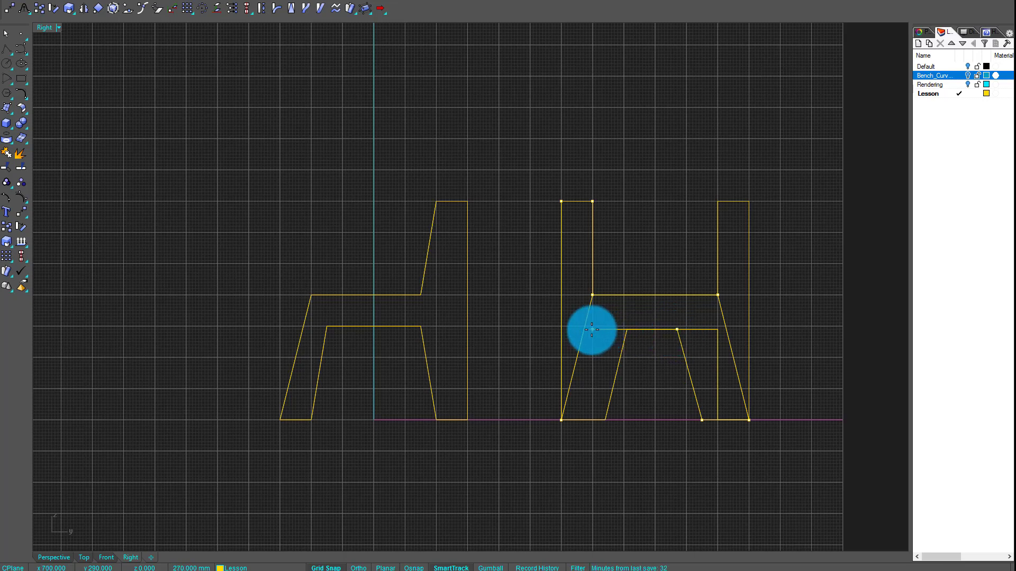
{"action": "left_click", "coordinate": [591, 329]}
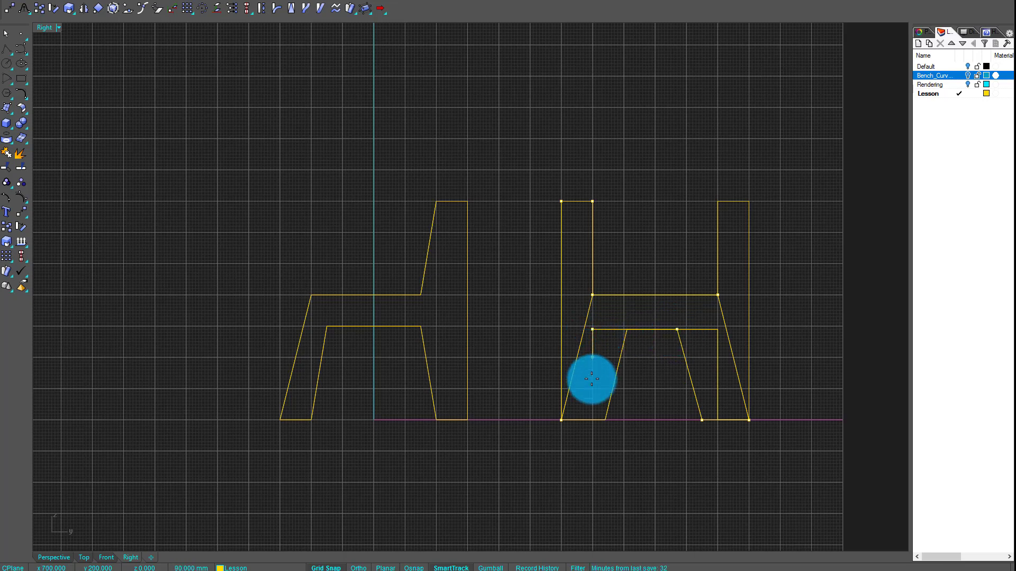
{"action": "left_click", "coordinate": [592, 420]}
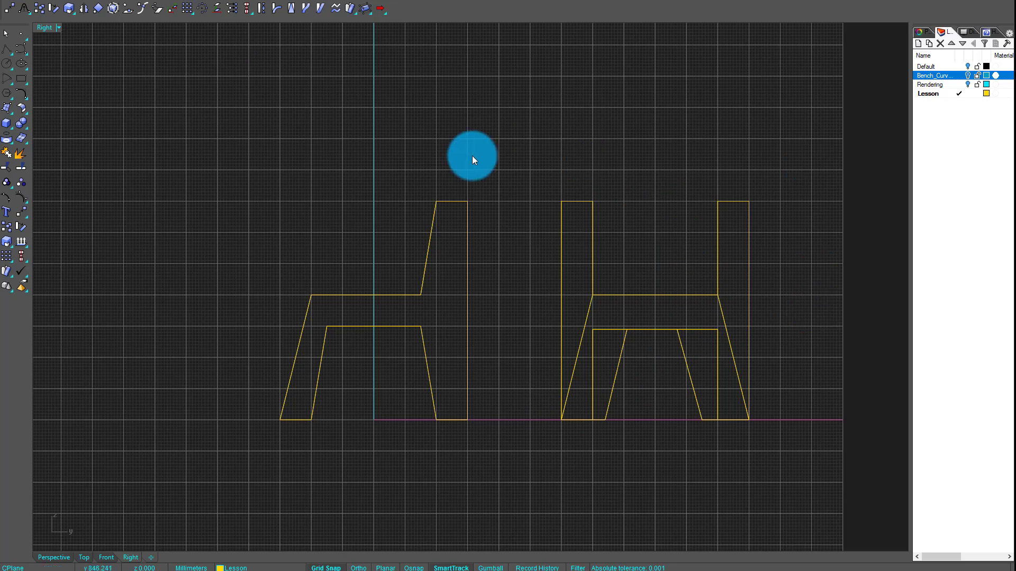
Step: Restore the four-viewport layout and maximize the Perspective viewport
{"action": "right_click_drag", "start_coordinate": [521, 229], "coordinate": [438, 220]}
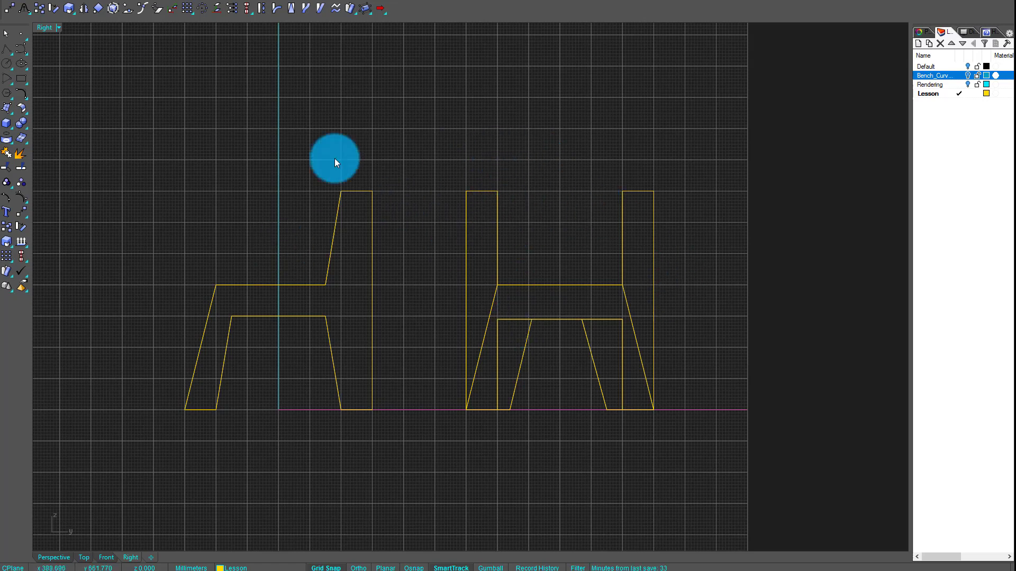
{"action": "left_click", "coordinate": [53, 29]}
{"action": "left_click", "coordinate": [79, 39]}
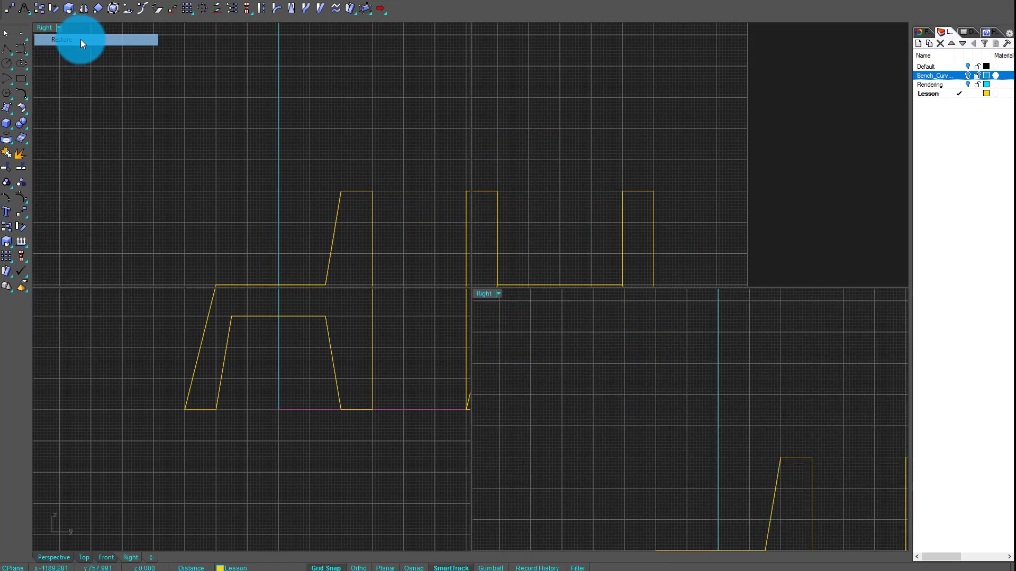
{"action": "right_click_drag", "start_coordinate": [762, 63], "coordinate": [532, 33]}
{"action": "left_click", "coordinate": [514, 27]}
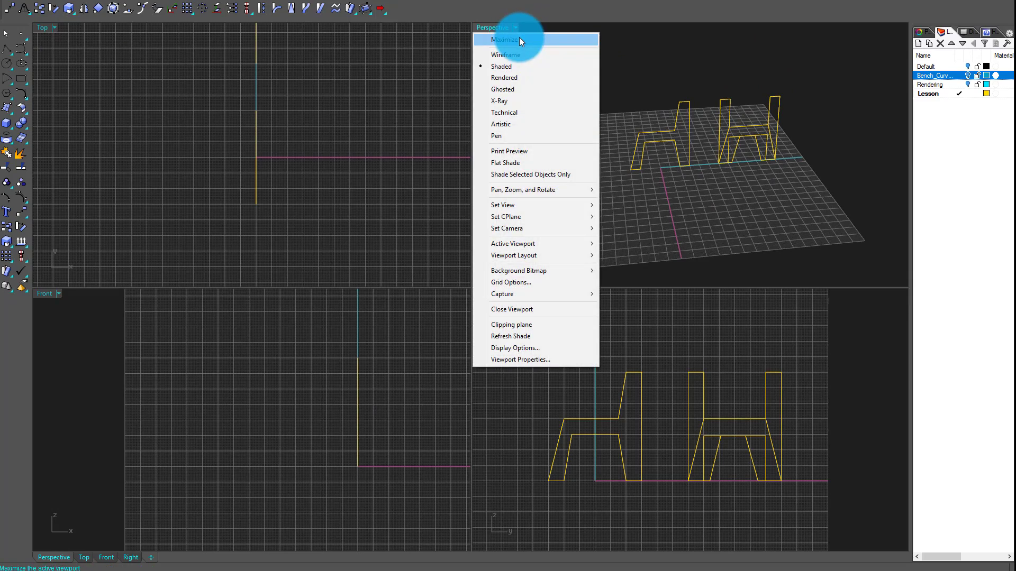
{"action": "left_click", "coordinate": [519, 38]}
Step: Move the two overlapping new profiles apart, each about 500 mm to opposite sides of the Y axis
{"action": "right_click_drag", "start_coordinate": [539, 227], "coordinate": [6, 12]}
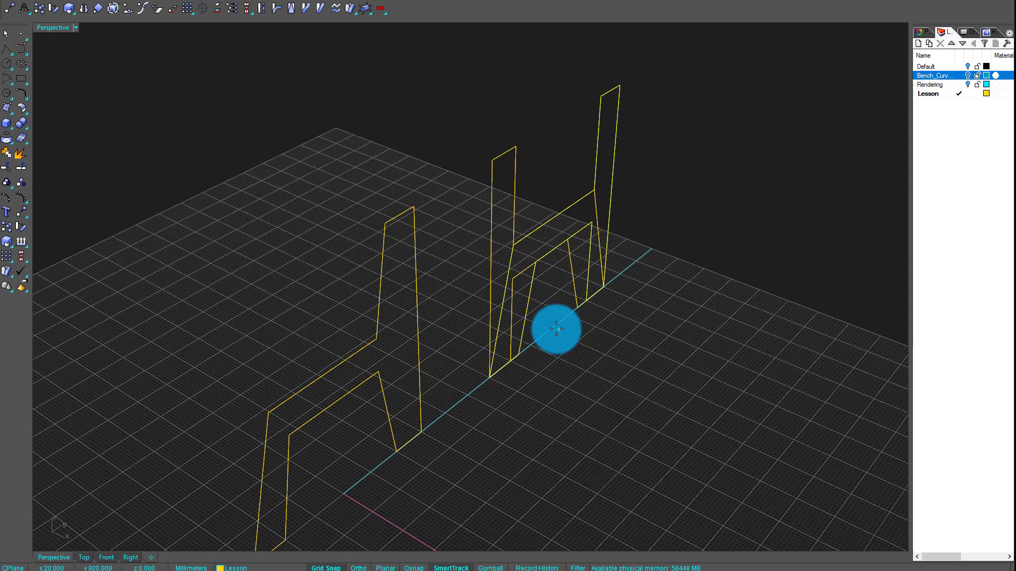
{"action": "left_click_drag", "start_coordinate": [549, 330], "coordinate": [682, 408]}
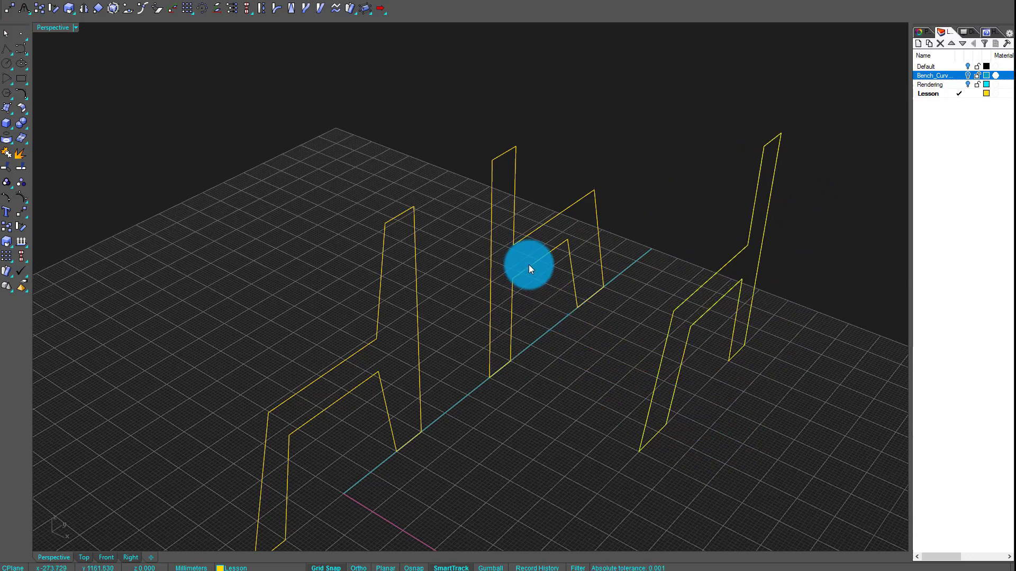
{"action": "right_click_drag", "start_coordinate": [533, 311], "coordinate": [540, 310]}
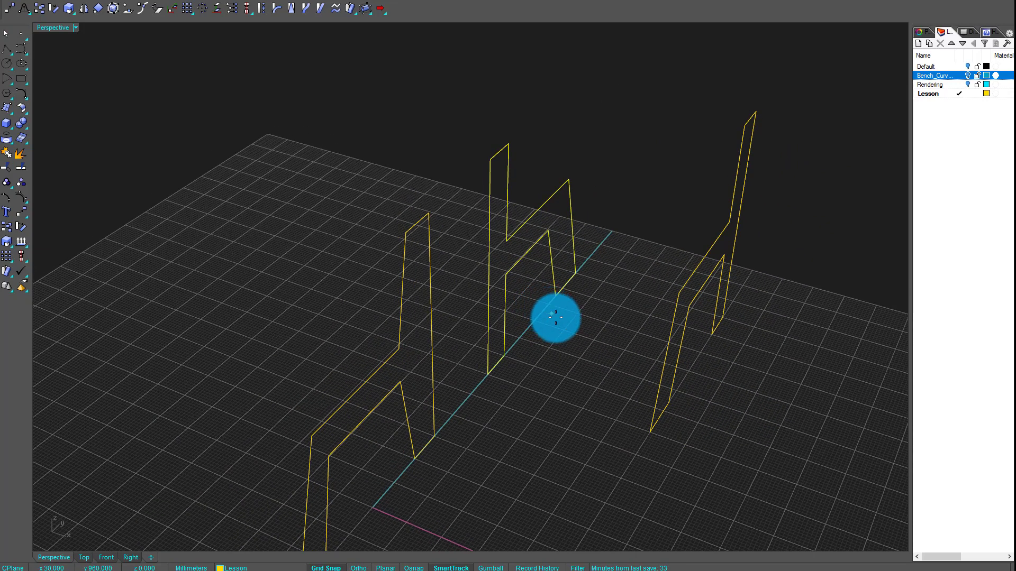
{"action": "left_click_drag", "start_coordinate": [535, 321], "coordinate": [403, 271]}
{"action": "right_click_drag", "start_coordinate": [297, 269], "coordinate": [737, 157]}
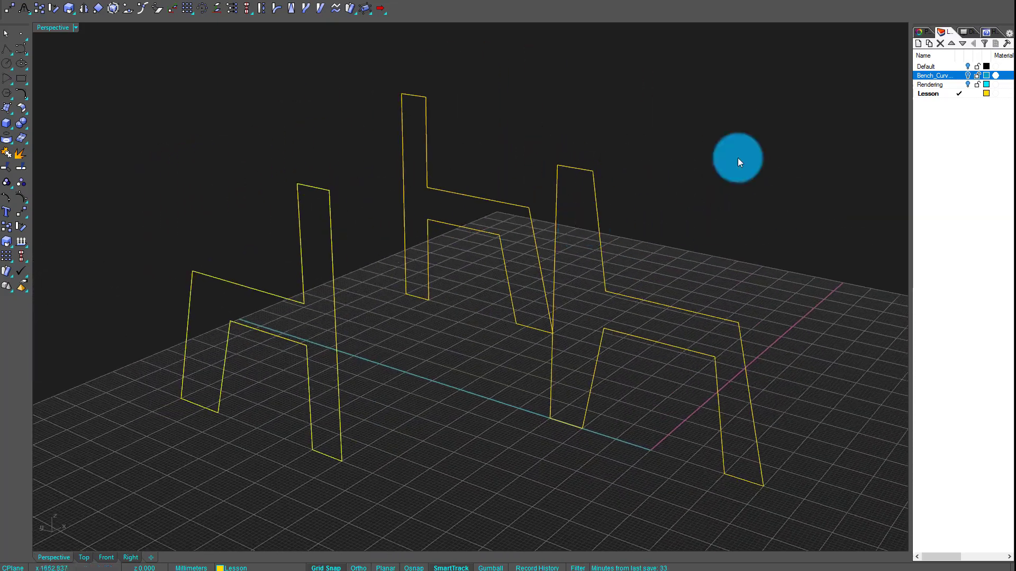
Step: Show the Bench_Curves layer and select its arched reference profile in the maximized Right viewport
{"action": "left_click", "coordinate": [968, 75]}
{"action": "right_click_drag", "start_coordinate": [559, 152], "coordinate": [362, 211]}
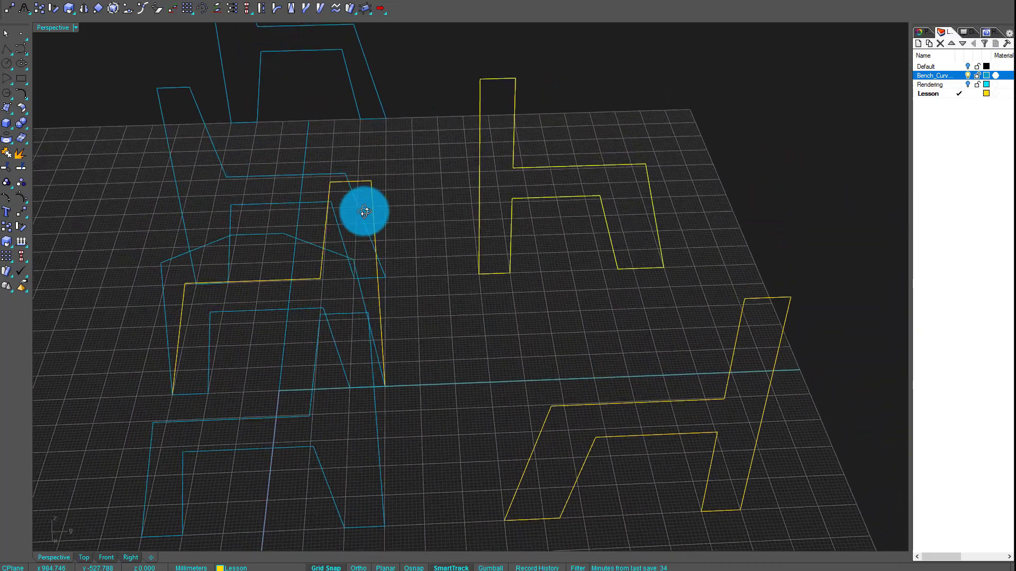
{"action": "left_click", "coordinate": [76, 28]}
{"action": "left_click", "coordinate": [77, 39]}
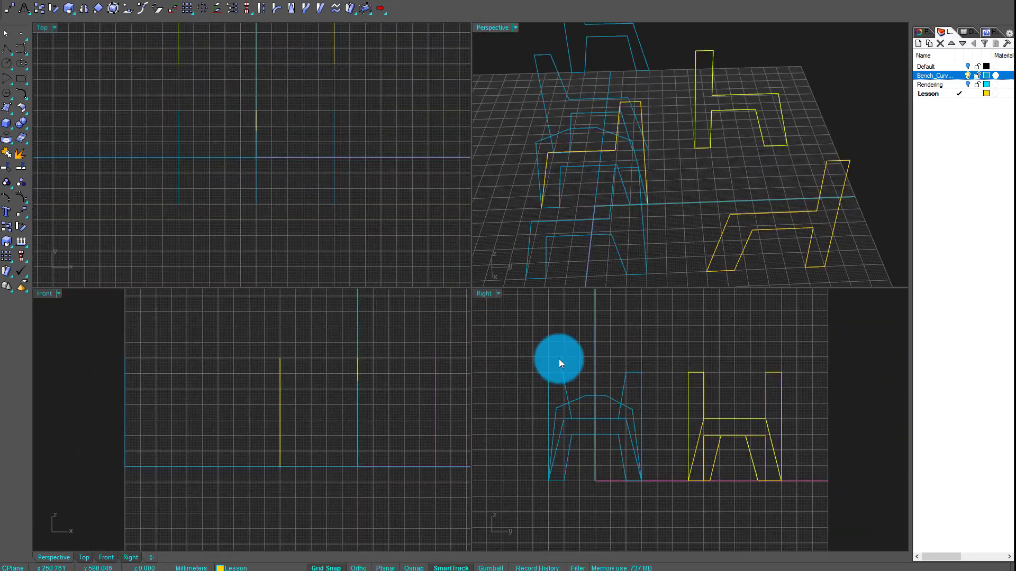
{"action": "left_click", "coordinate": [498, 295]}
{"action": "left_click", "coordinate": [509, 8]}
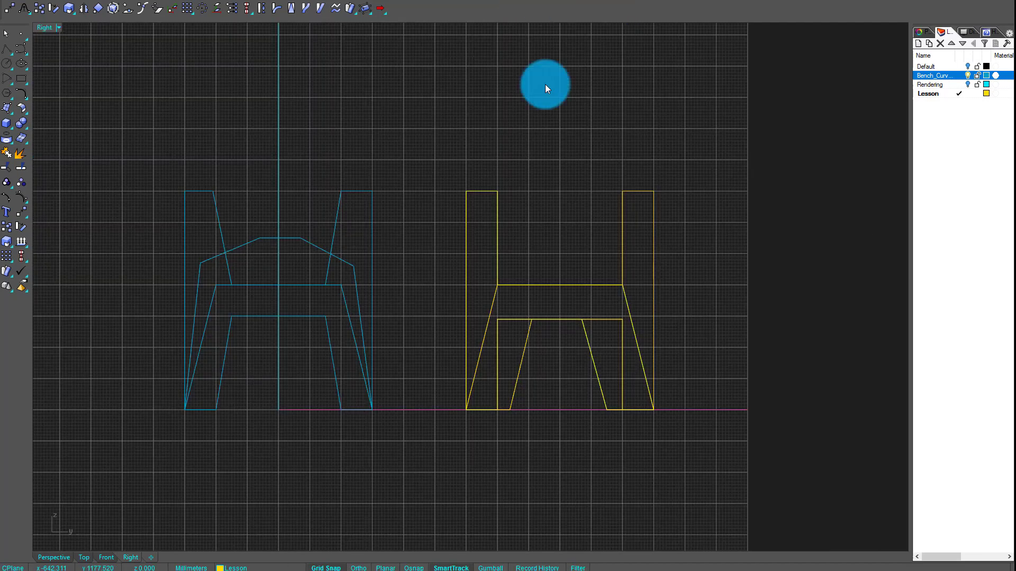
{"action": "scroll", "coordinate": [330, 238], "scroll_direction": "up", "scroll_amount": 1}
{"action": "left_click", "coordinate": [310, 255]}
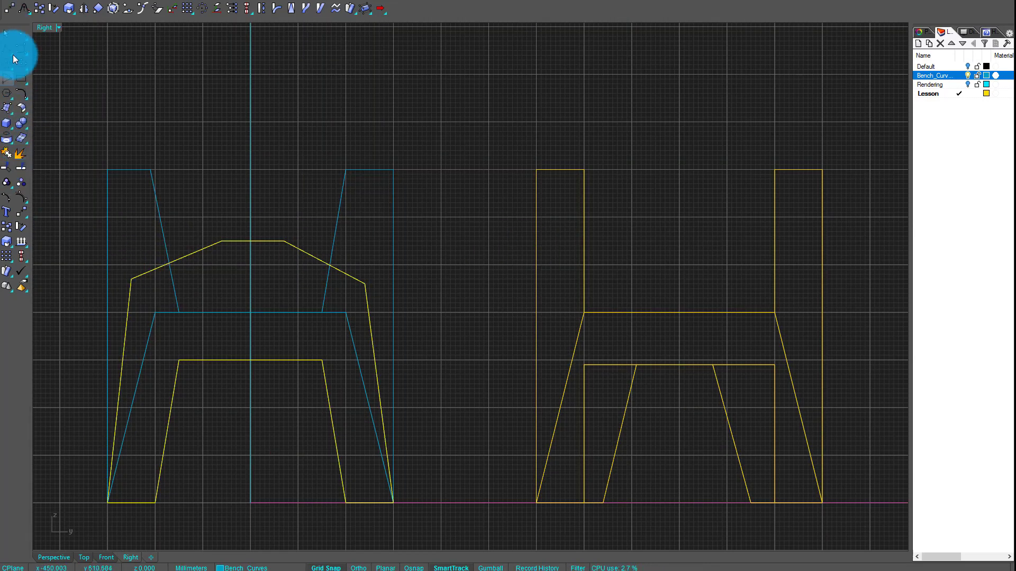
{"action": "left_click", "coordinate": [13, 50]}
{"action": "left_click", "coordinate": [536, 503]}
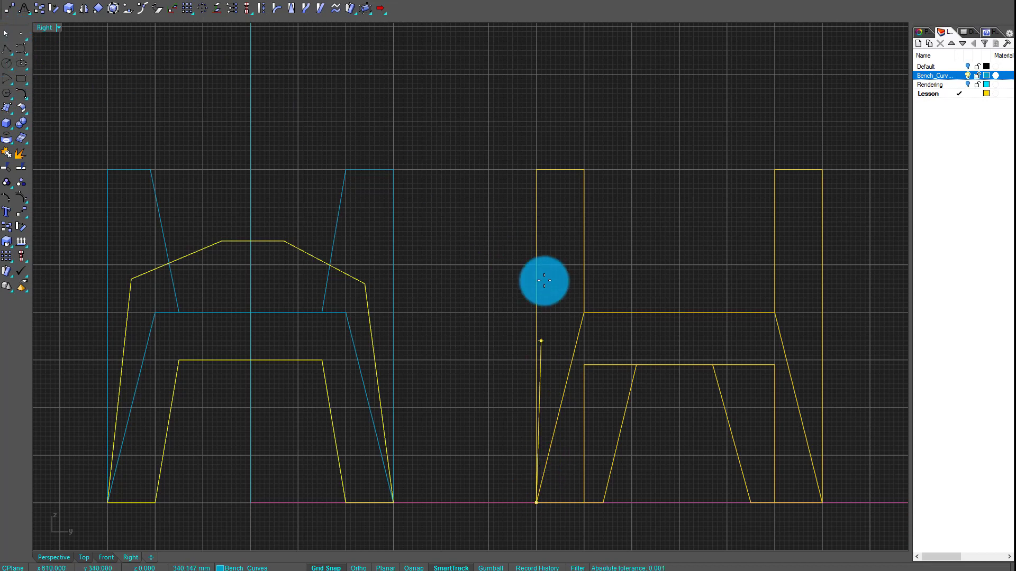
{"action": "left_click", "coordinate": [583, 265]}
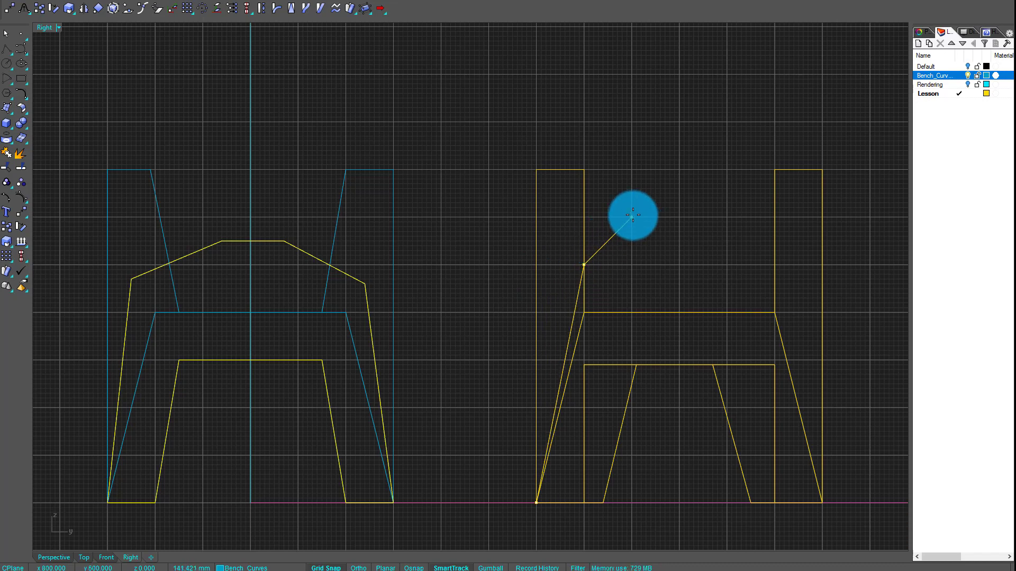
{"action": "left_click", "coordinate": [631, 231]}
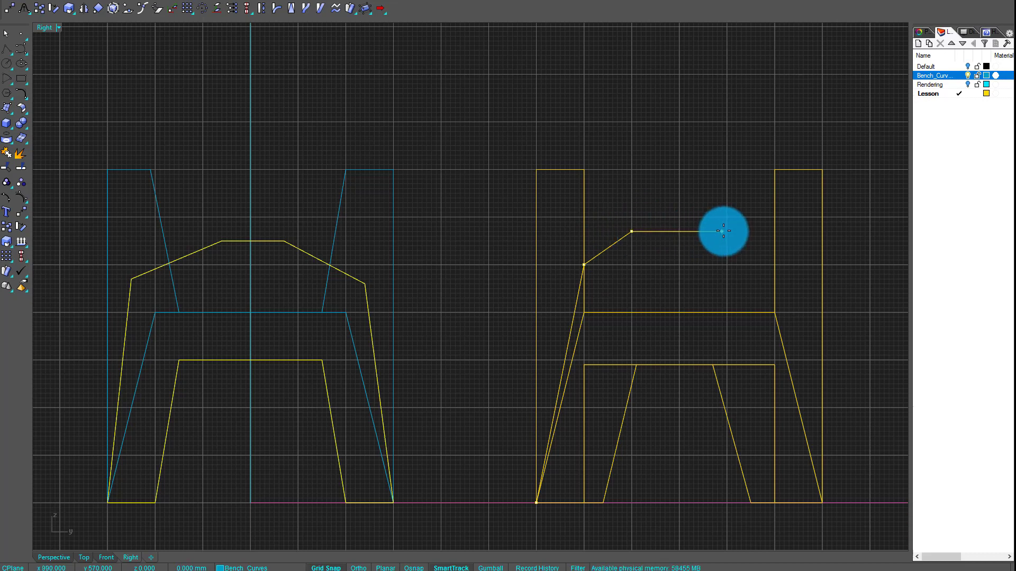
{"action": "left_click", "coordinate": [722, 231]}
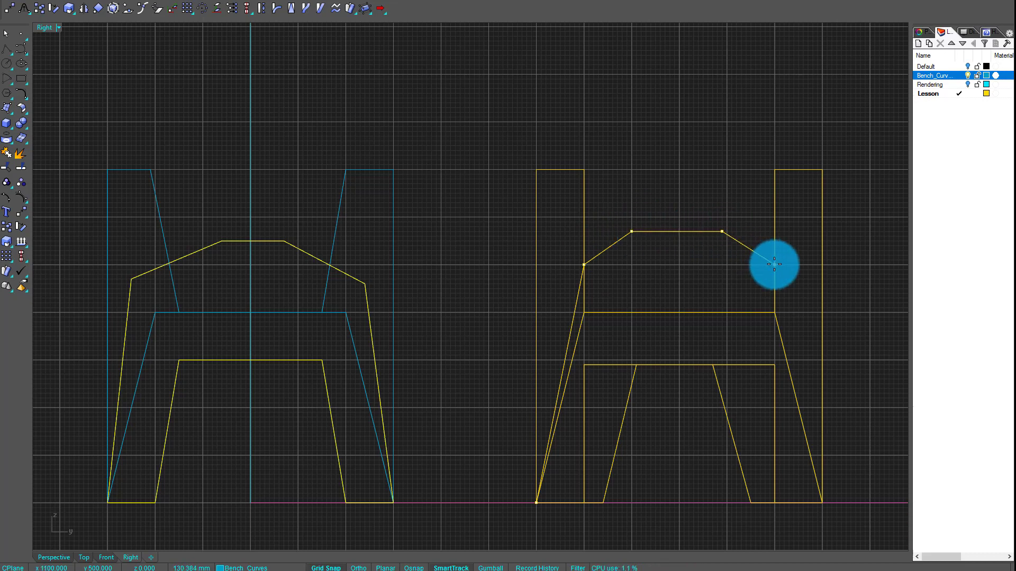
{"action": "left_click", "coordinate": [774, 264]}
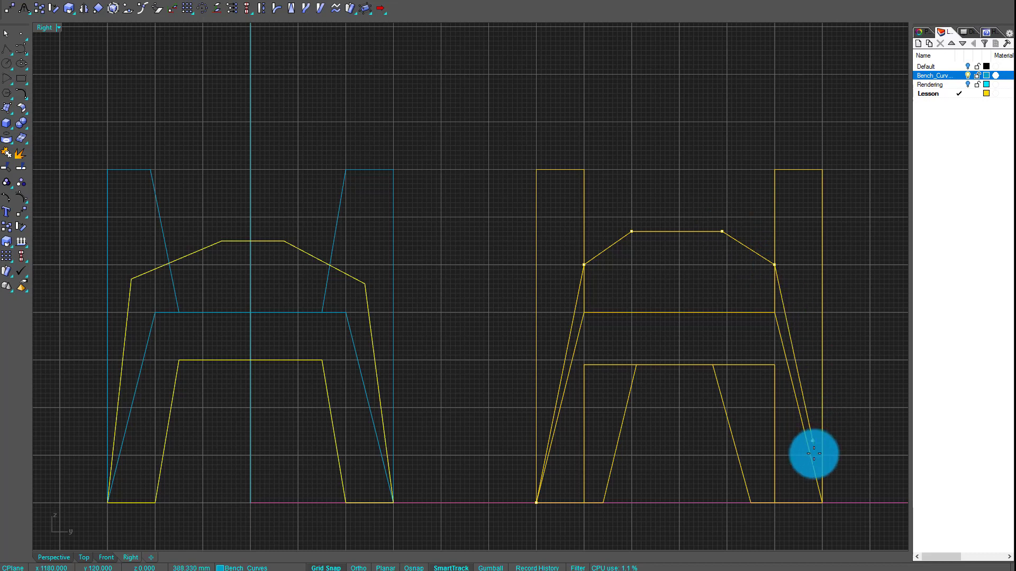
{"action": "left_click", "coordinate": [821, 502]}
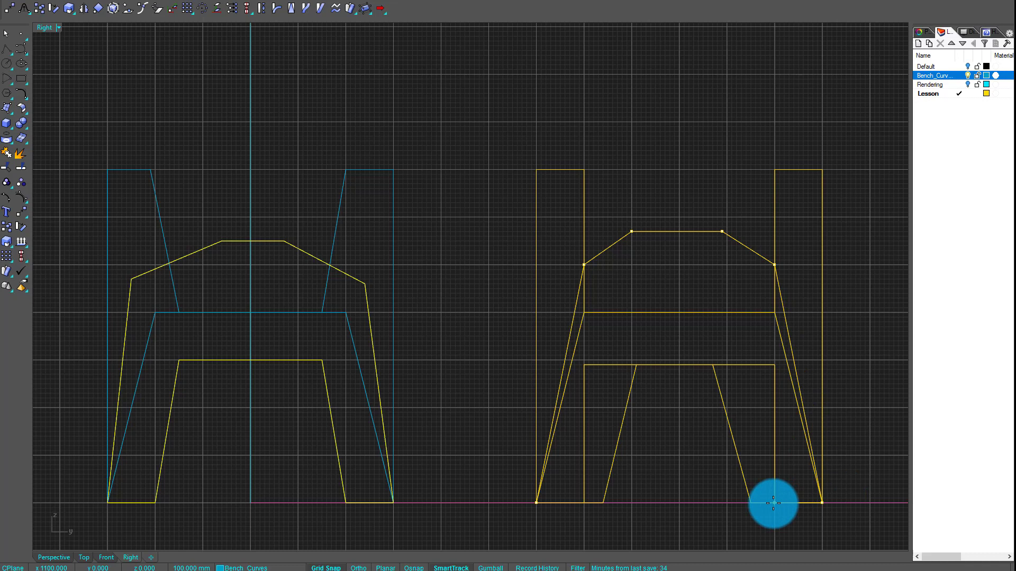
{"action": "left_click", "coordinate": [750, 503]}
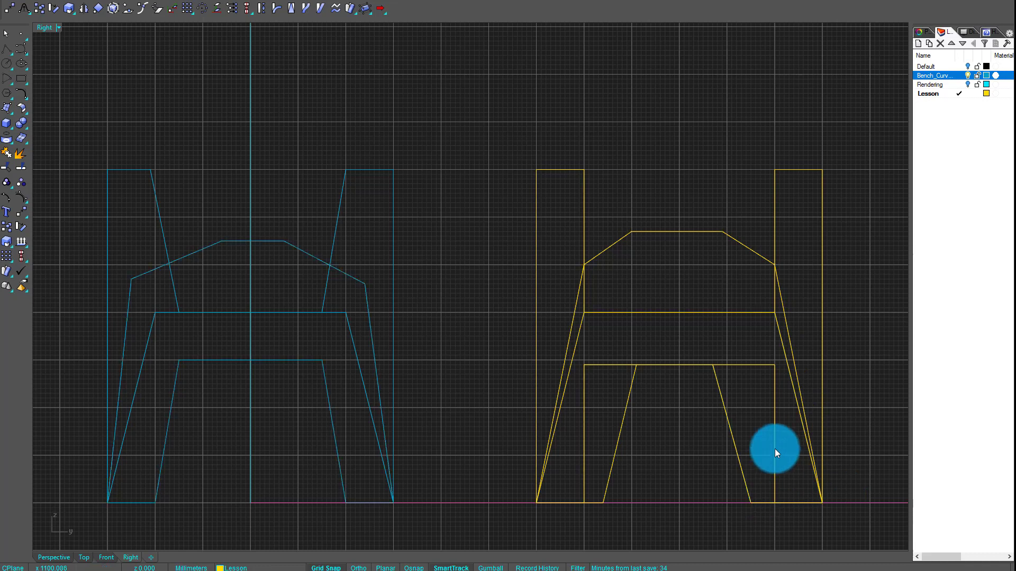
{"action": "left_click", "coordinate": [709, 231]}
{"action": "key", "text": "Delete"}
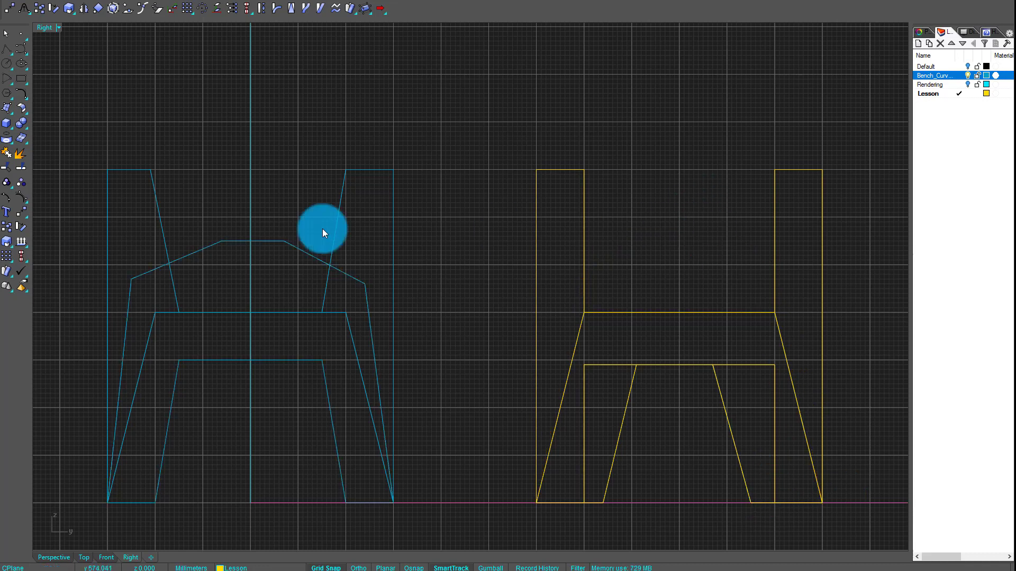
Step: Draw an arched profile's outer outline on a 600 mm wide base, with 500 mm high shoulders and a 200 mm wide top at 600 mm
{"action": "left_click", "coordinate": [9, 48]}
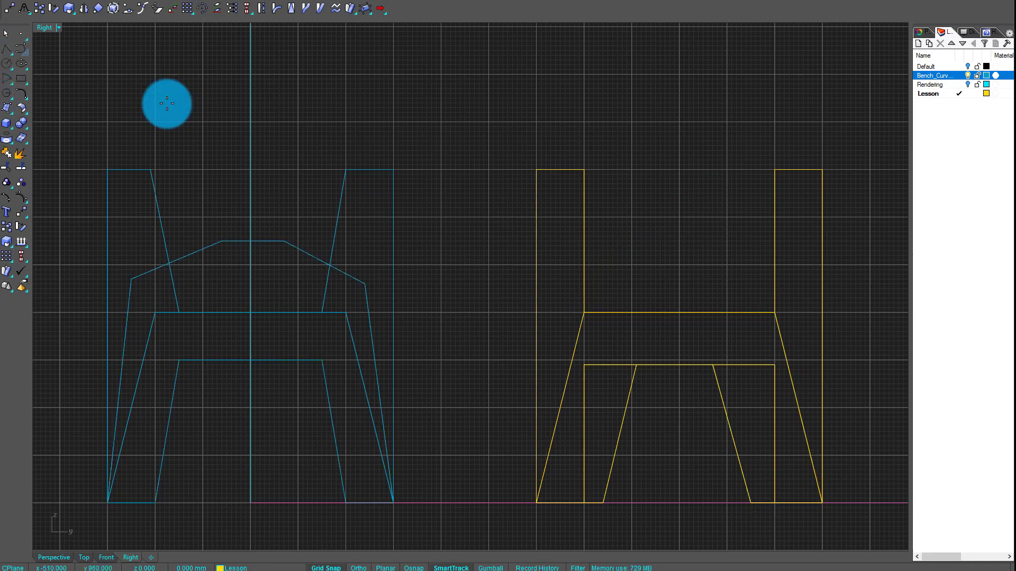
{"action": "left_click", "coordinate": [536, 503]}
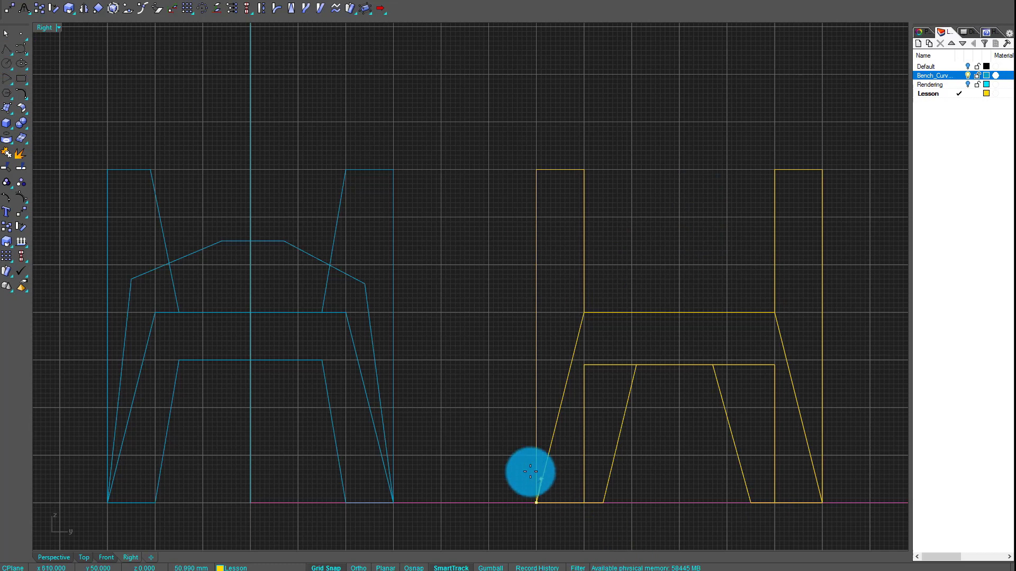
{"action": "left_click", "coordinate": [584, 265]}
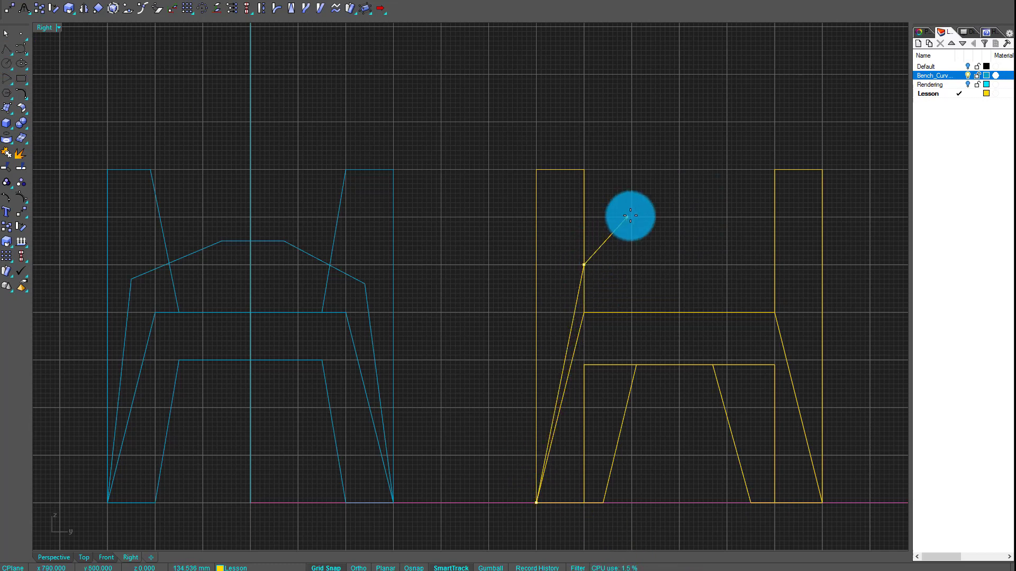
{"action": "left_click", "coordinate": [631, 217]}
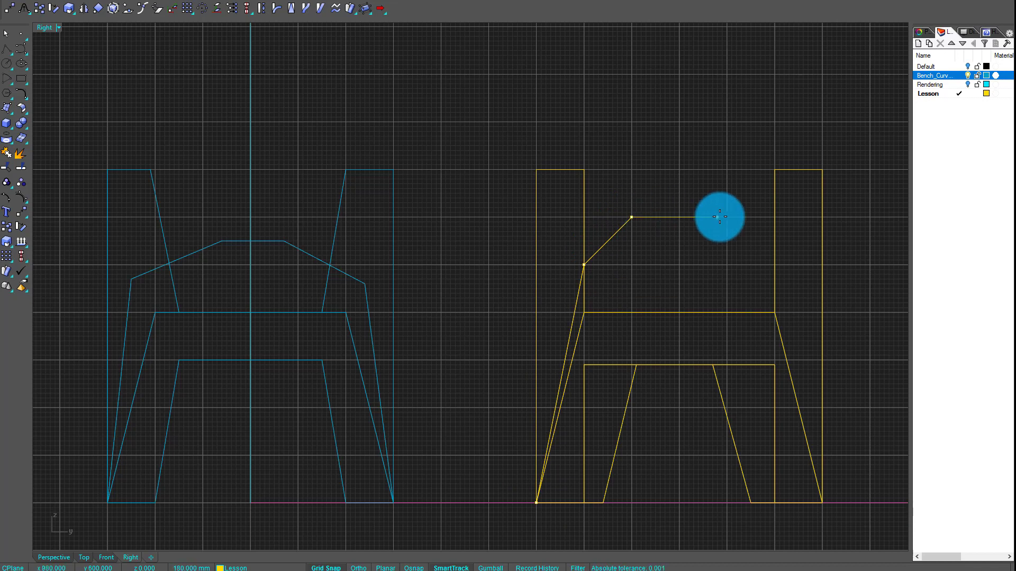
{"action": "left_click", "coordinate": [727, 217]}
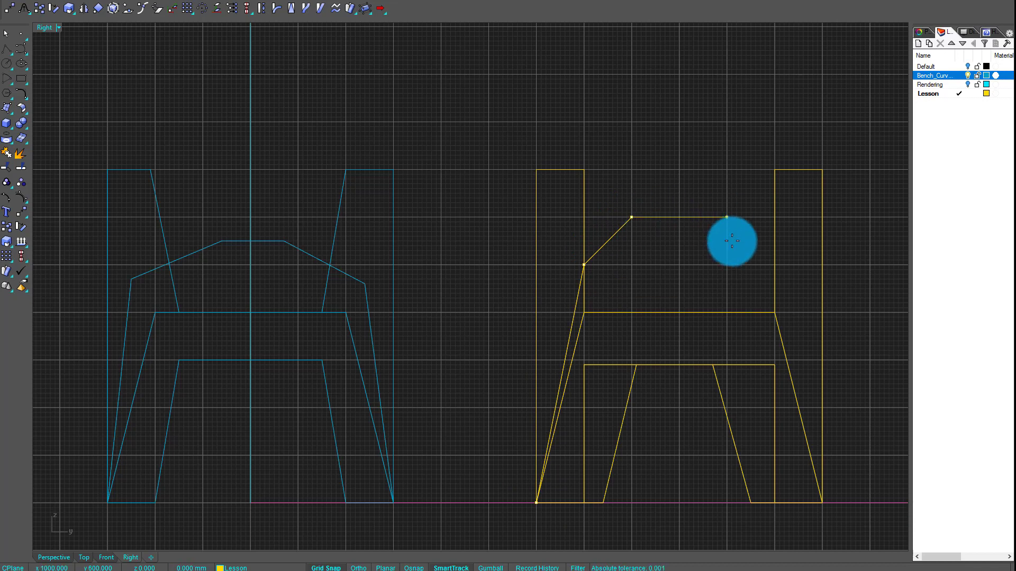
{"action": "left_click", "coordinate": [775, 266]}
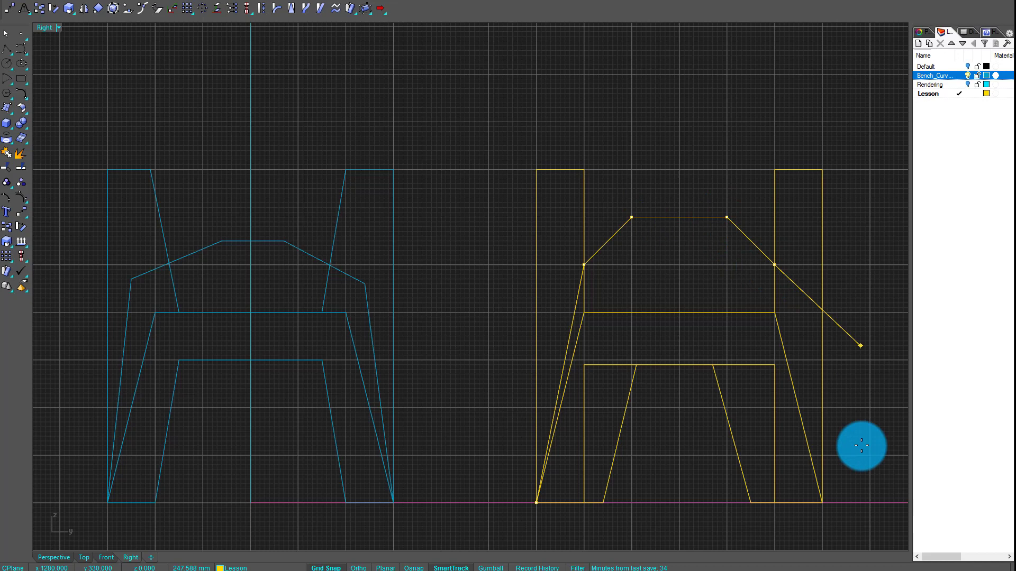
{"action": "left_click", "coordinate": [822, 503]}
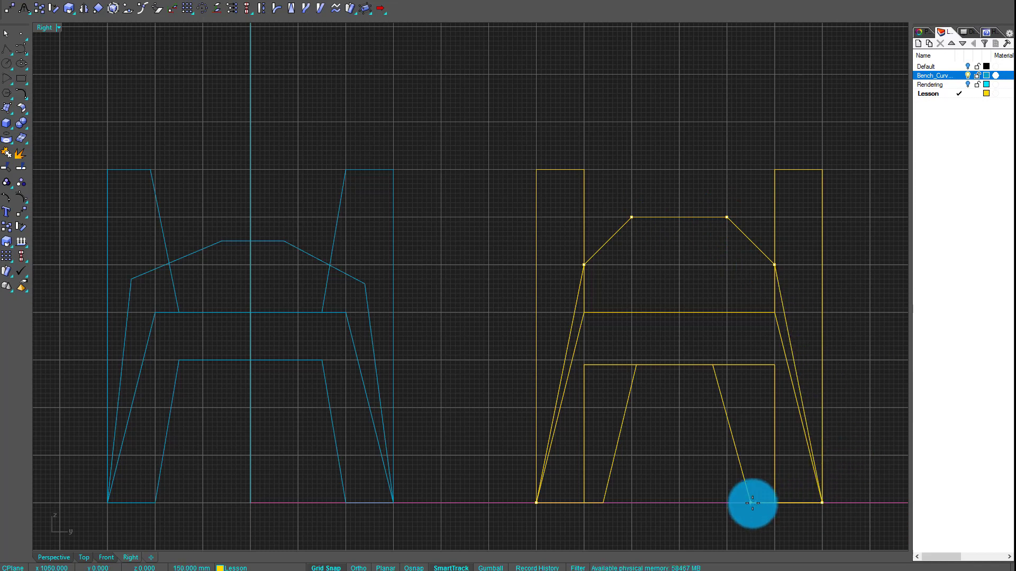
Step: Outline the arched profile's underside with a 150 mm foot, a leg opening 290 mm high and a 140 mm foot, and close it
{"action": "left_click", "coordinate": [750, 503]}
{"action": "left_click", "coordinate": [712, 365]}
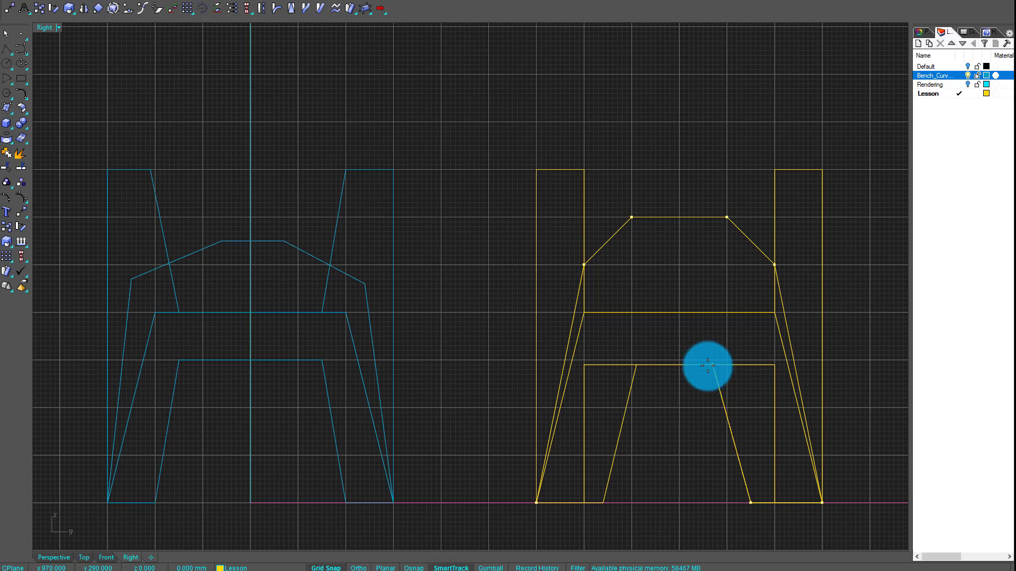
{"action": "left_click", "coordinate": [636, 365]}
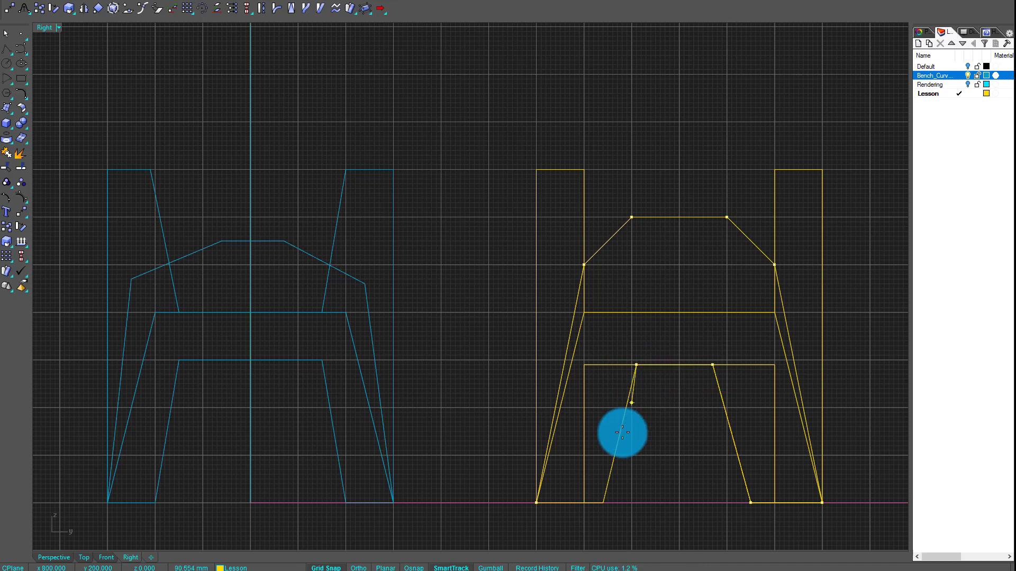
{"action": "left_click", "coordinate": [603, 502]}
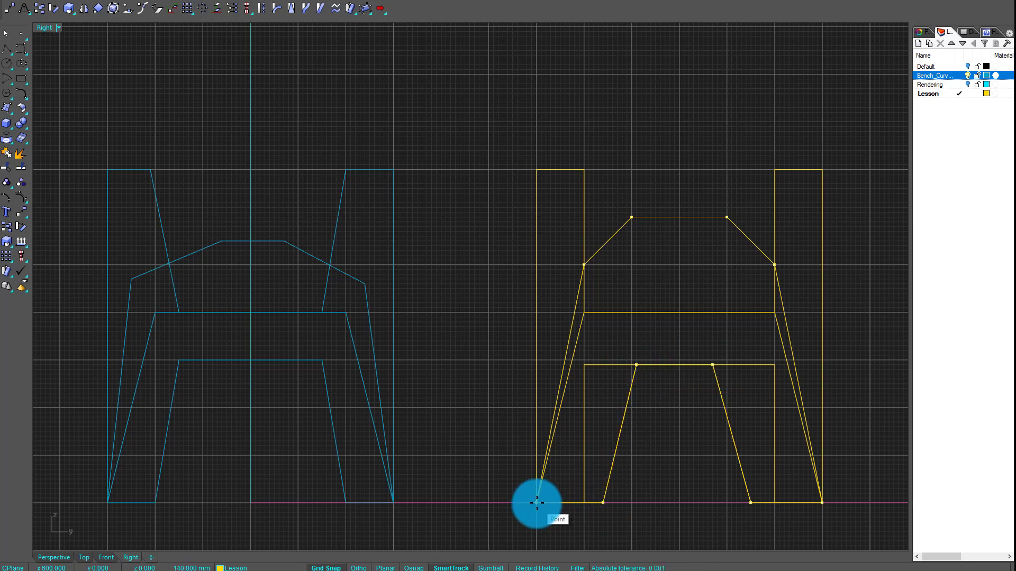
{"action": "left_click", "coordinate": [536, 502]}
Step: Return to the four-viewport layout and show all the profiles in the maximized Perspective viewport
{"action": "left_click", "coordinate": [64, 30]}
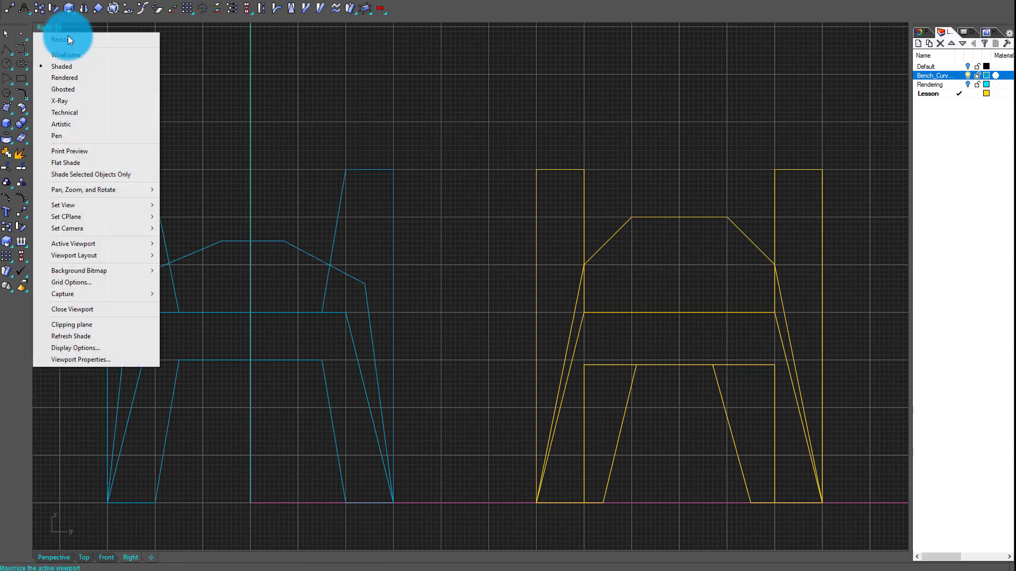
{"action": "left_click", "coordinate": [67, 36]}
{"action": "left_click", "coordinate": [518, 26]}
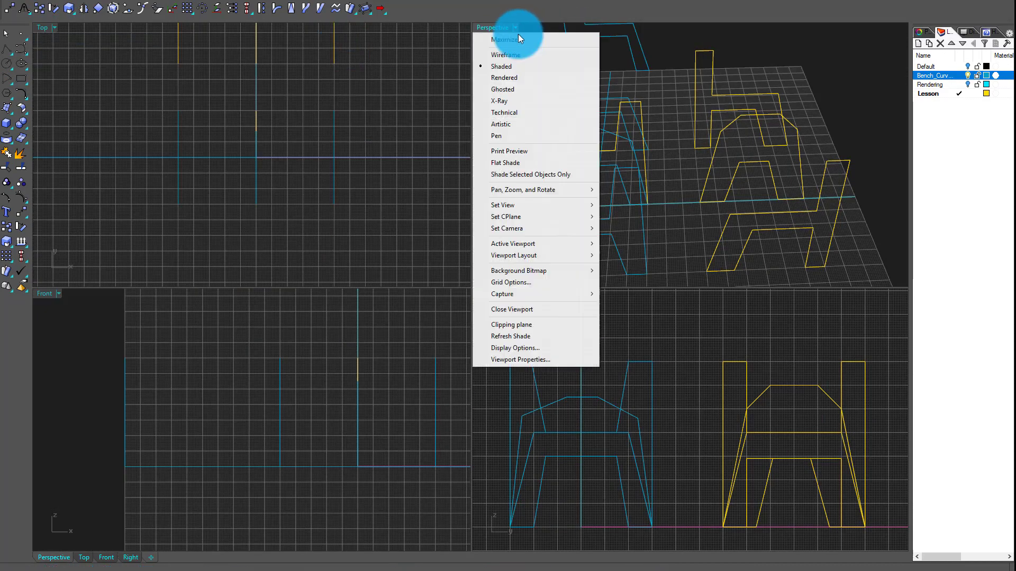
{"action": "left_click", "coordinate": [519, 34]}
{"action": "right_click_drag", "start_coordinate": [714, 126], "coordinate": [372, 224]}
{"action": "right_click_drag", "start_coordinate": [372, 183], "coordinate": [486, 417]}
{"action": "right_click_drag", "start_coordinate": [516, 382], "coordinate": [453, 417]}
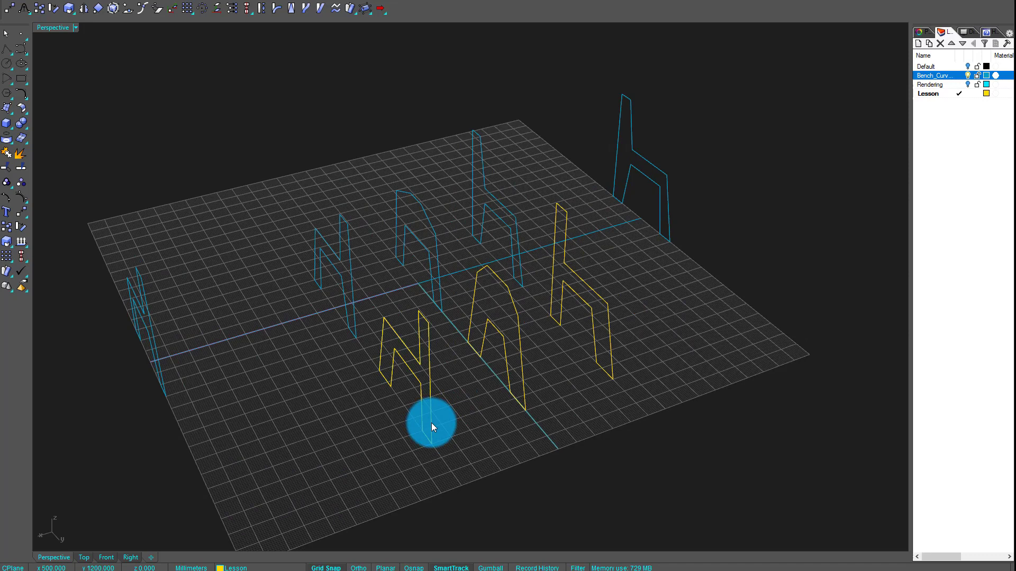
Step: Copy the new profile at X 500 to X 1500, 1000 mm outward along the X axis
{"action": "left_click", "coordinate": [9, 7]}
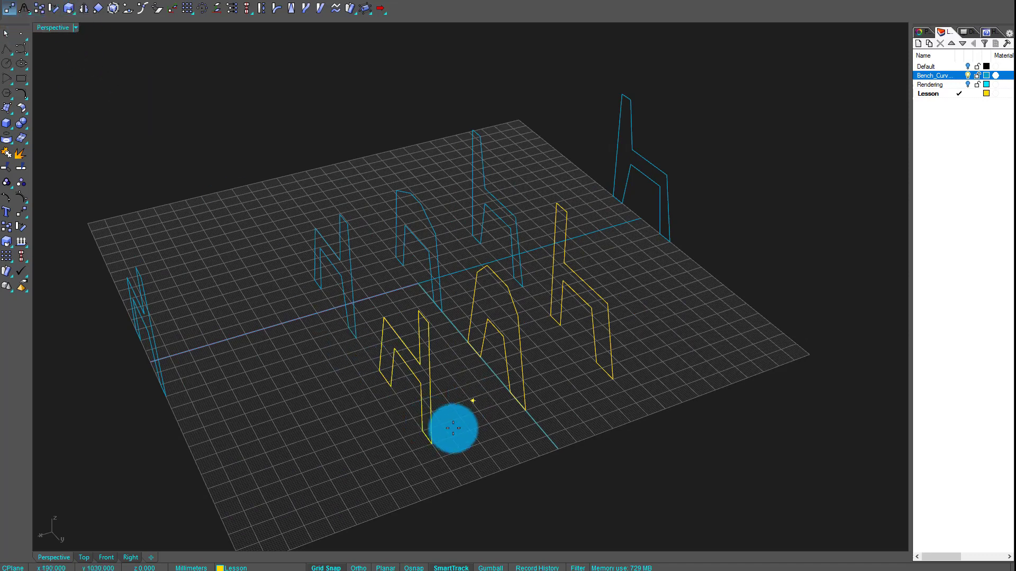
{"action": "left_click", "coordinate": [426, 447]}
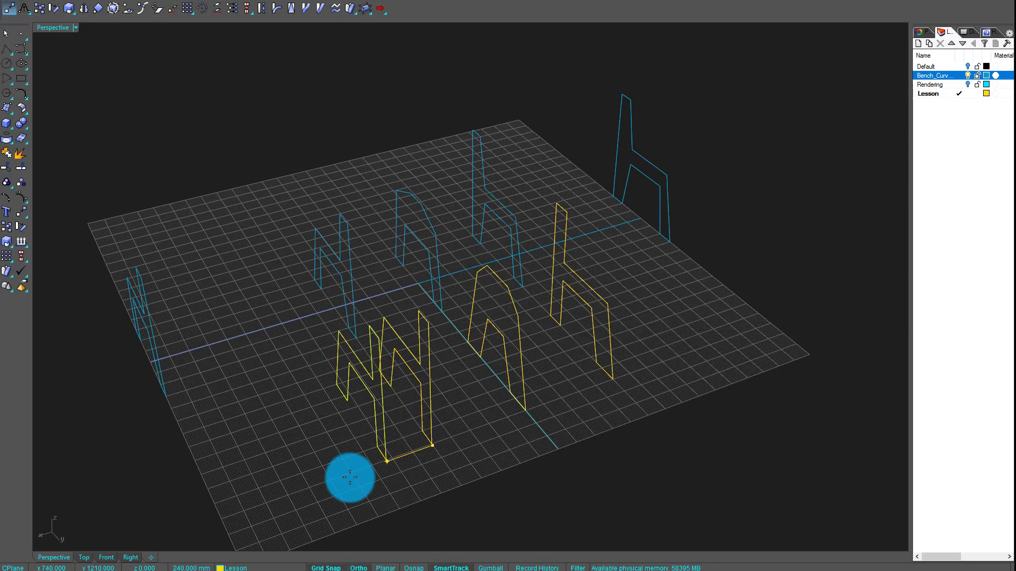
{"action": "left_click", "coordinate": [221, 521]}
{"action": "key", "text": "Return"}
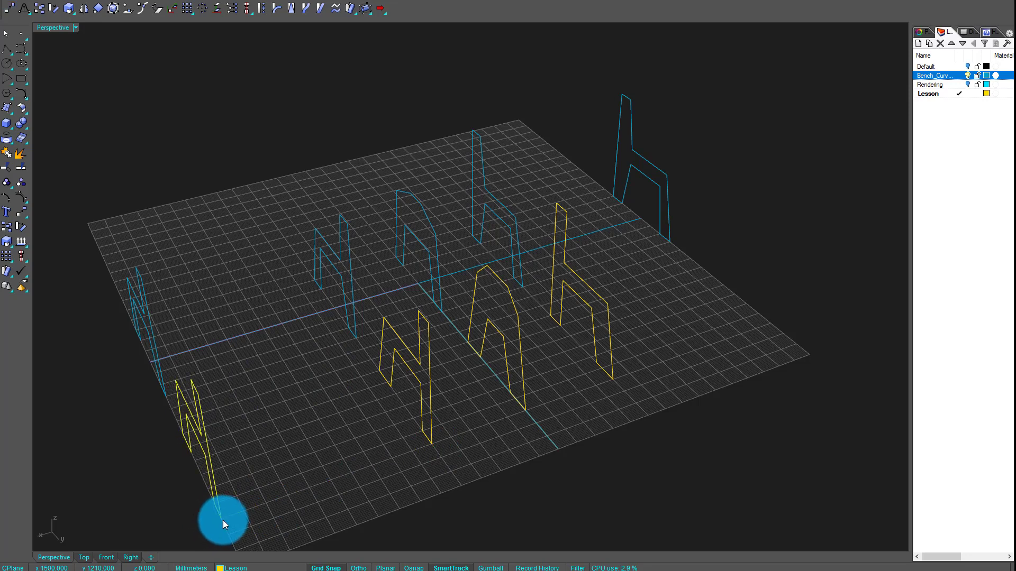
Step: Copy the new profile at X -500 about 1000 mm outward along the negative X direction
{"action": "left_click", "coordinate": [609, 321]}
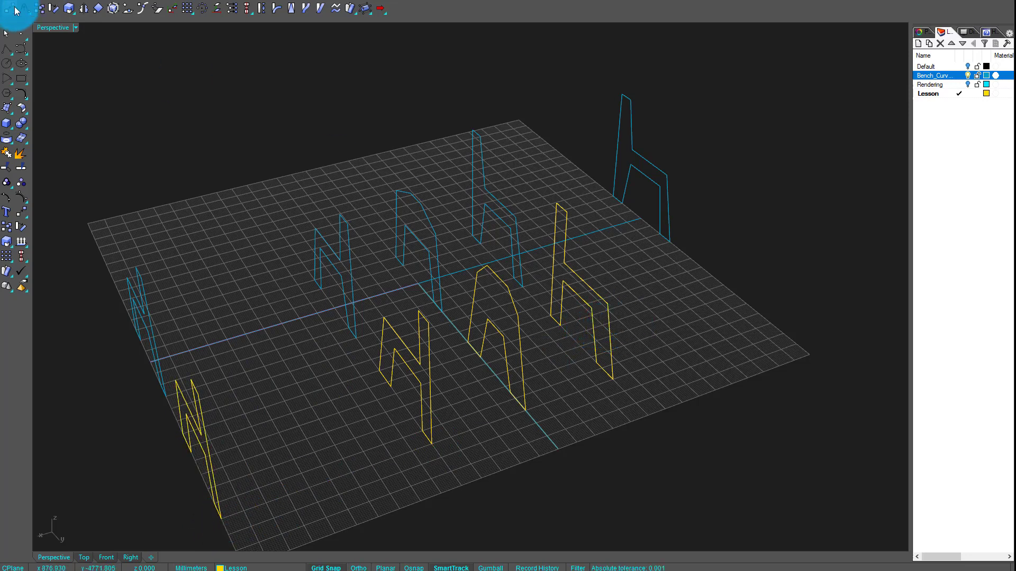
{"action": "left_click", "coordinate": [10, 7]}
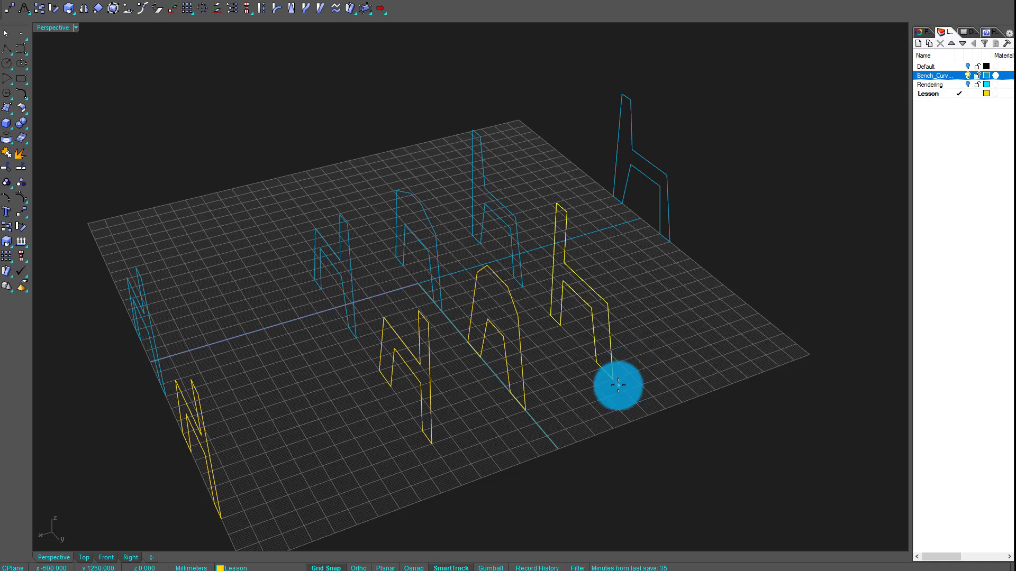
{"action": "left_click", "coordinate": [618, 385]}
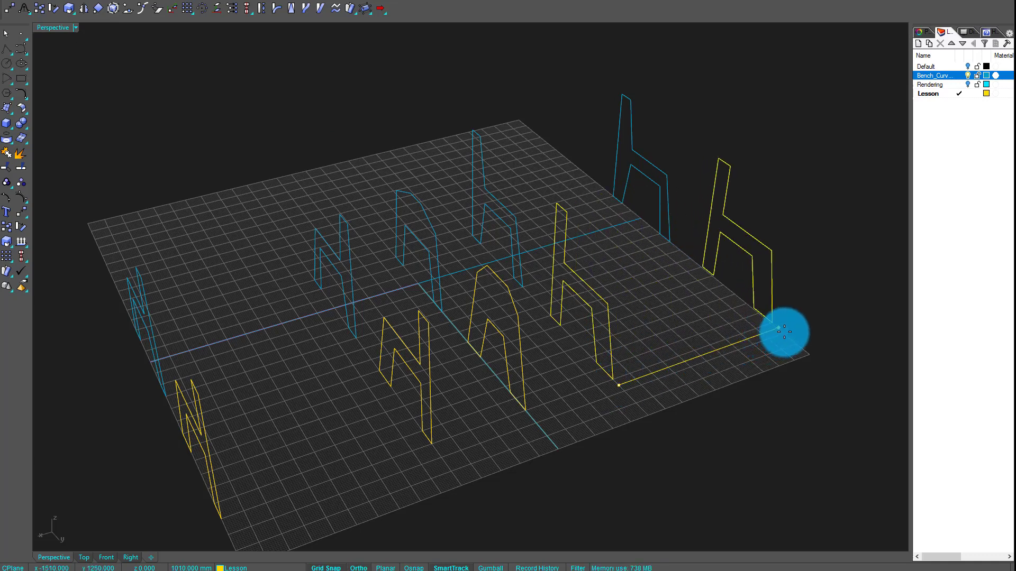
{"action": "left_click", "coordinate": [782, 332]}
{"action": "right_click_drag", "start_coordinate": [782, 337], "coordinate": [571, 158]}
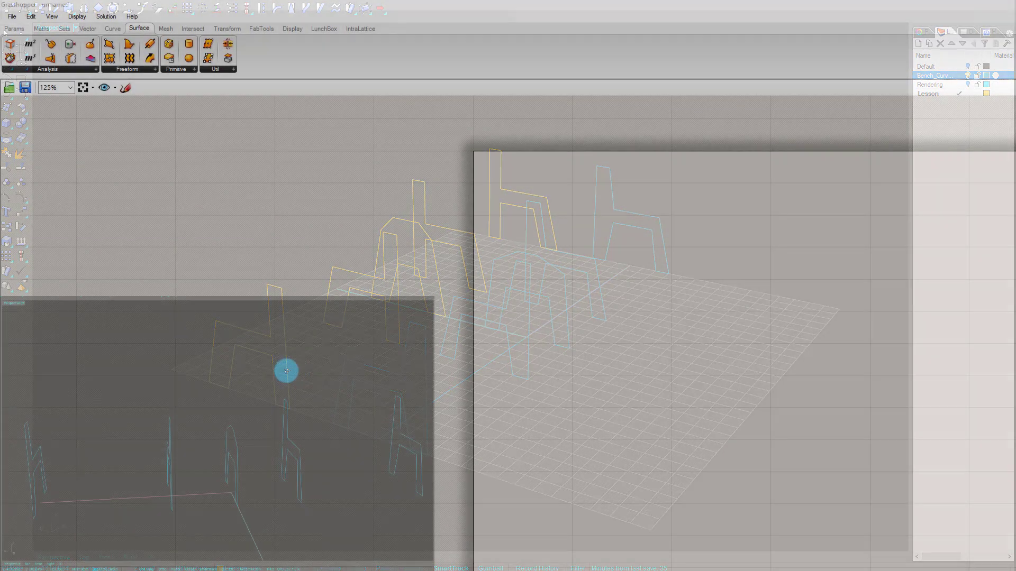
Step: Switch to Grasshopper, place a Curve parameter on the canvas and paste four copies of it
{"action": "right_click_drag", "start_coordinate": [286, 370], "coordinate": [109, 529]}
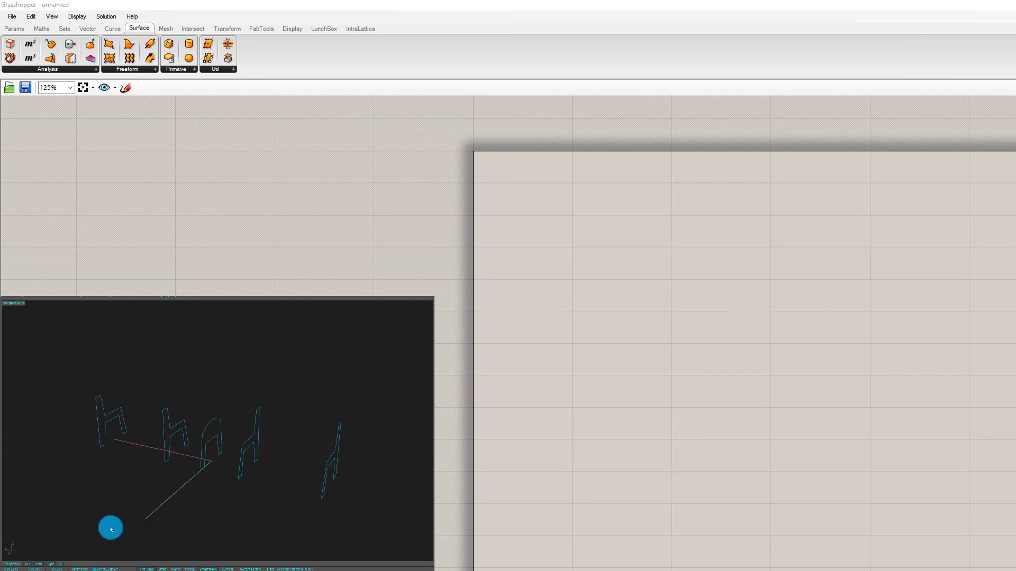
{"action": "left_click", "coordinate": [11, 29]}
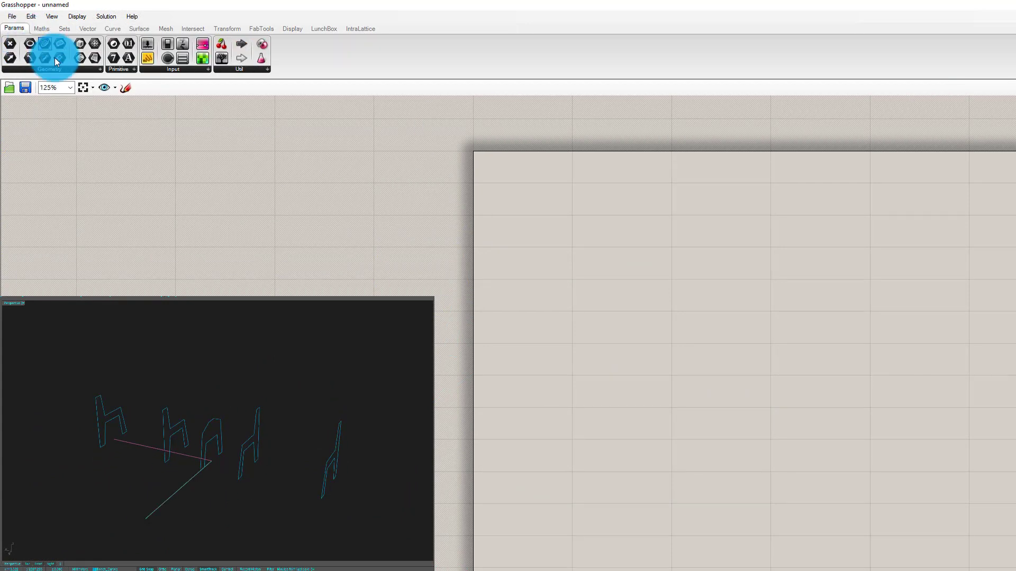
{"action": "left_click", "coordinate": [49, 69]}
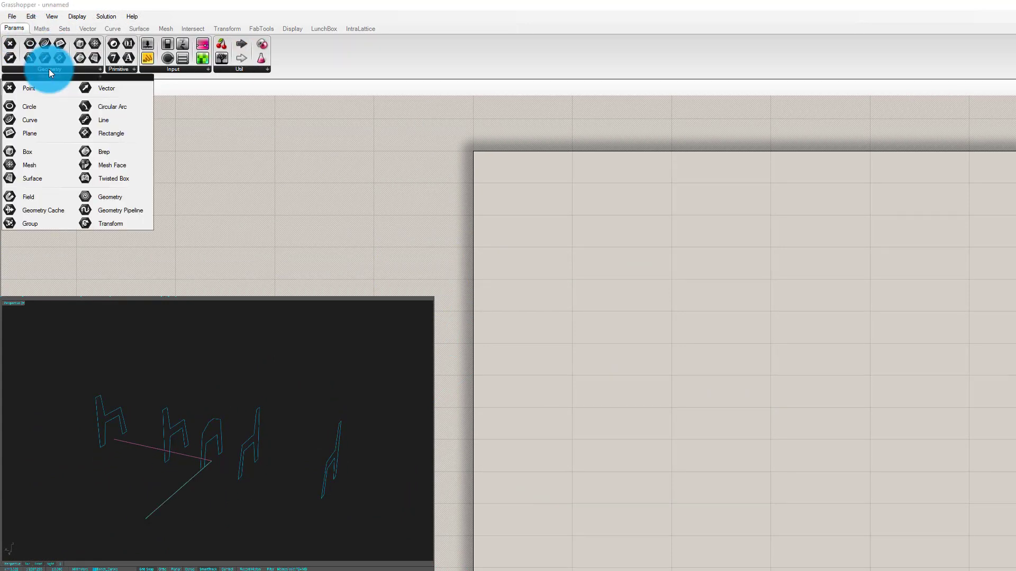
{"action": "left_click_drag", "start_coordinate": [56, 120], "coordinate": [607, 229]}
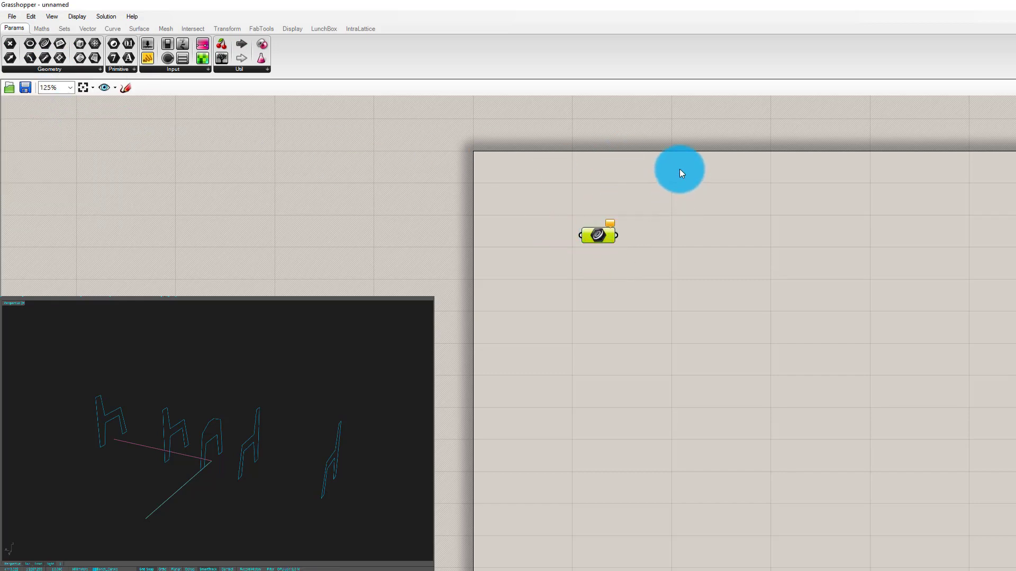
{"action": "key", "text": "ctrl+v"}
{"action": "key", "text": "ctrl+v"}
{"action": "key", "text": "ctrl+v"}
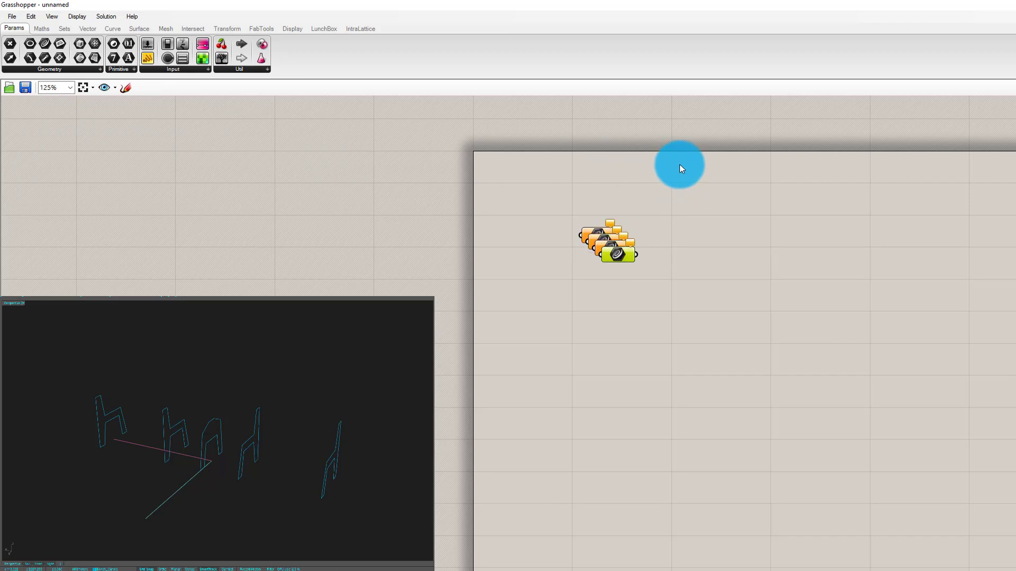
{"action": "key", "text": "ctrl+v"}
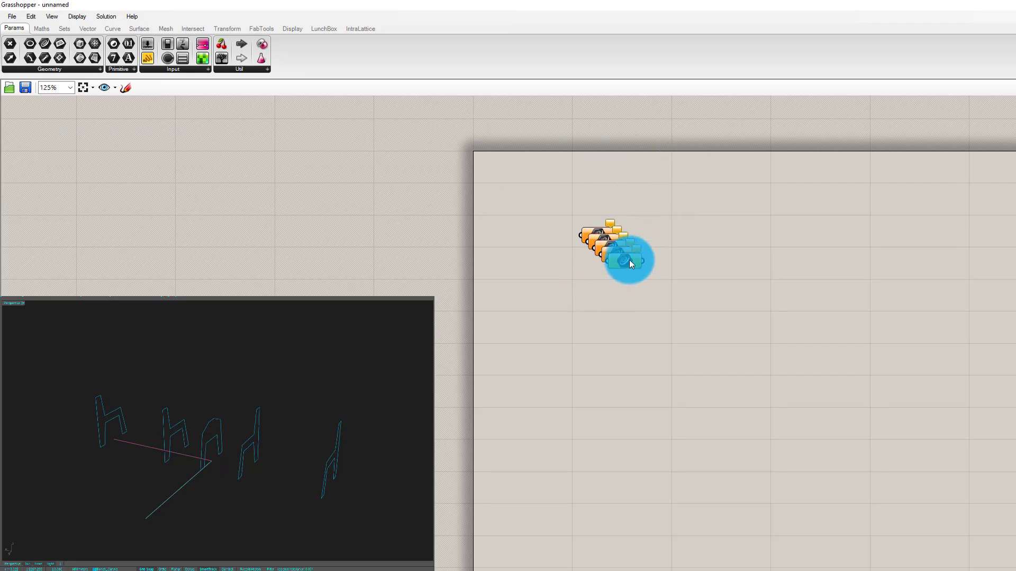
Step: Arrange the five Curve parameters in one column, evenly distributed vertically and aligned along their left edges
{"action": "left_click_drag", "start_coordinate": [644, 303], "coordinate": [679, 233]}
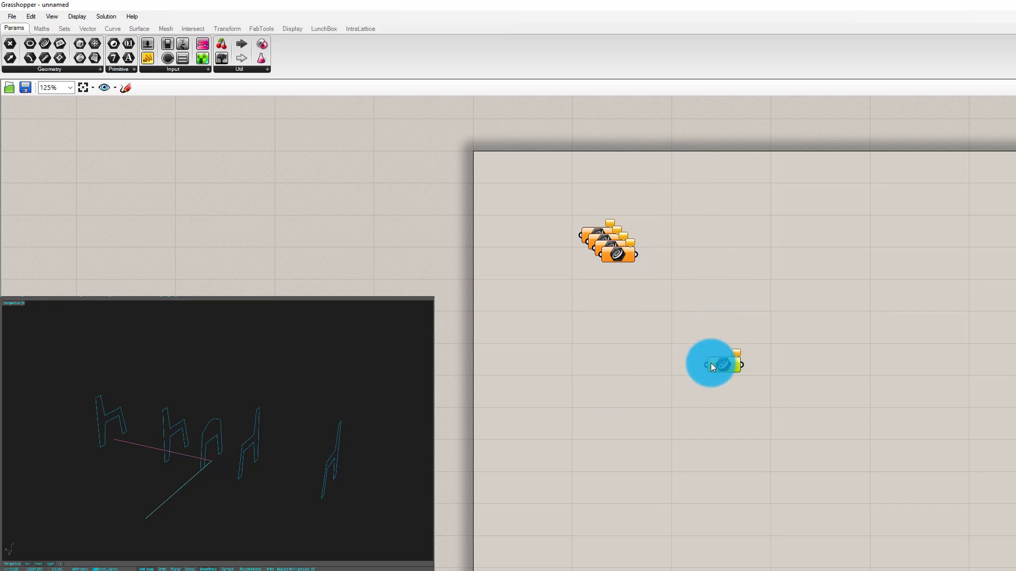
{"action": "left_click_drag", "start_coordinate": [711, 366], "coordinate": [599, 364]}
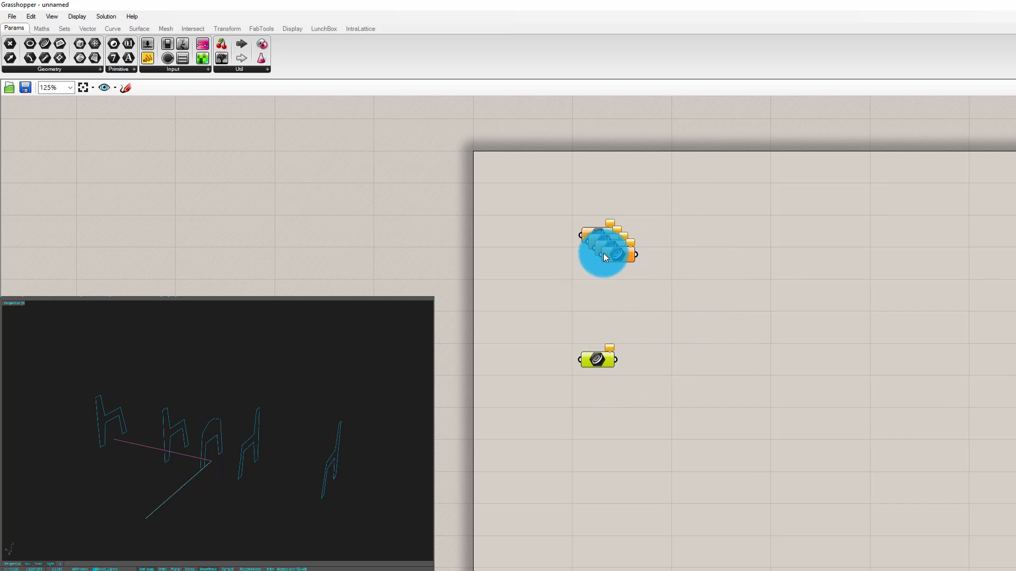
{"action": "left_click_drag", "start_coordinate": [541, 186], "coordinate": [710, 438]}
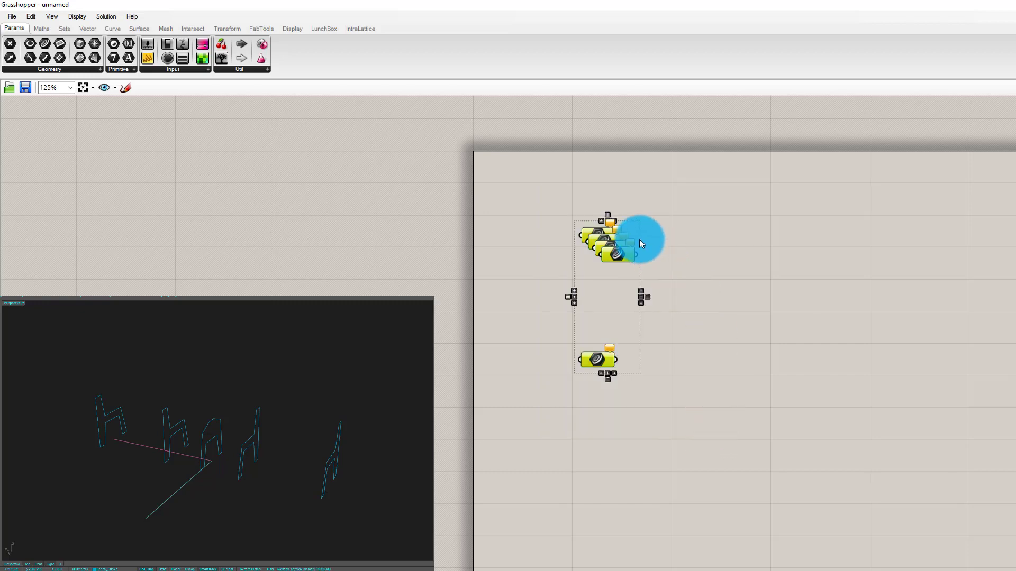
{"action": "left_click", "coordinate": [607, 215]}
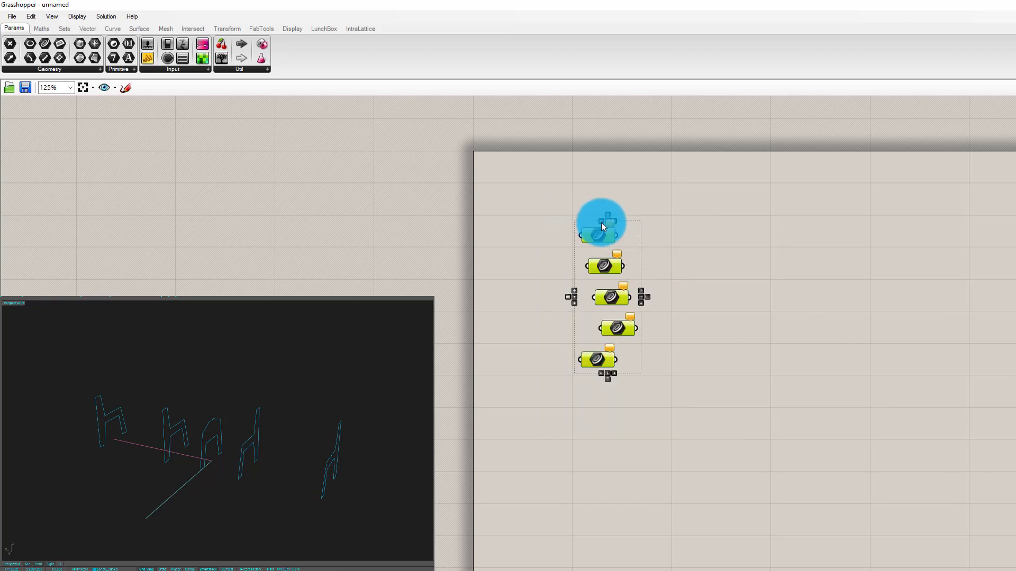
{"action": "left_click", "coordinate": [602, 221]}
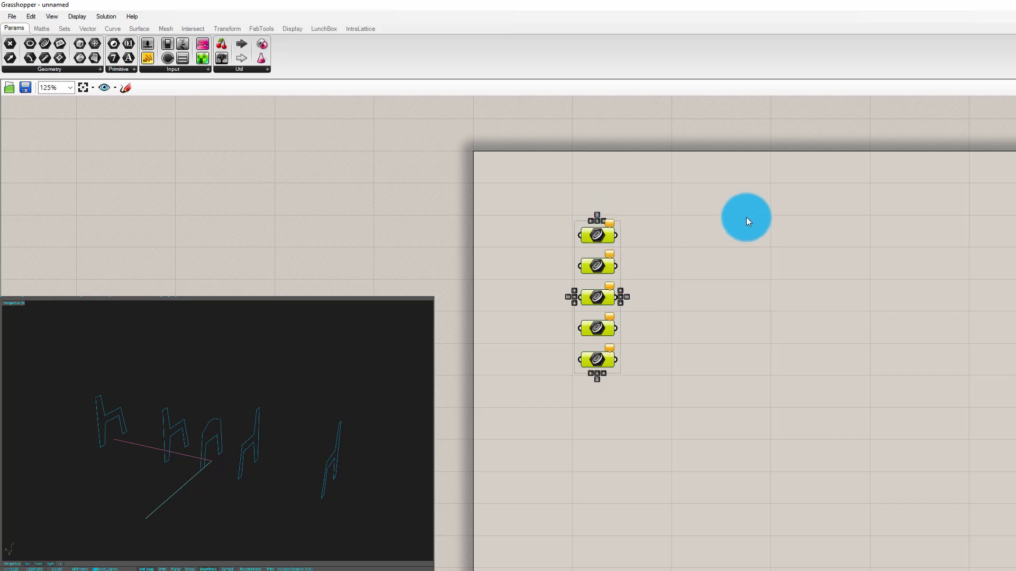
{"action": "left_click", "coordinate": [747, 217]}
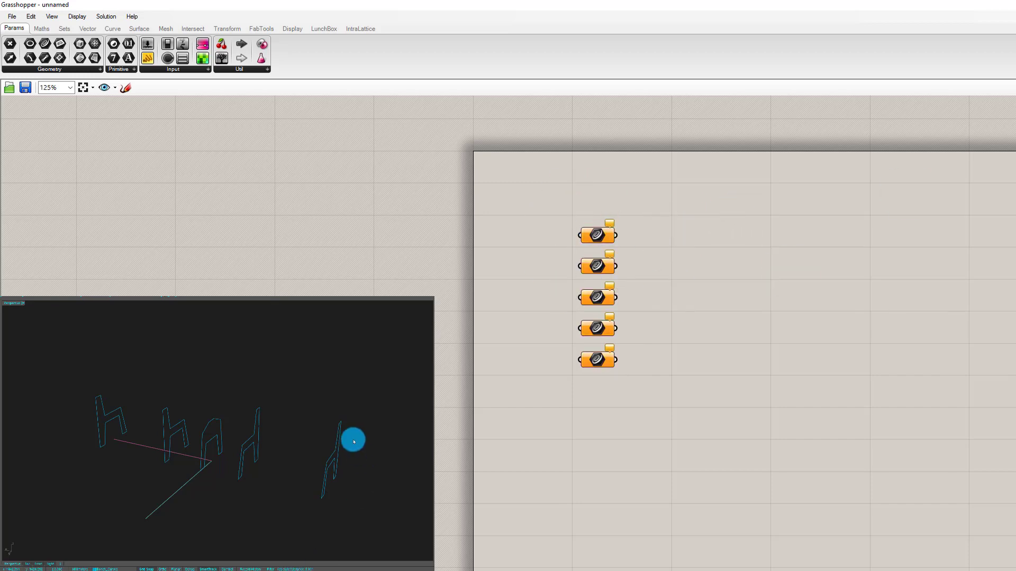
Step: Select the outermost bench profile nearest the viewer in Rhino and set it as the single curve of the topmost Curve parameter
{"action": "right_click_drag", "start_coordinate": [344, 438], "coordinate": [324, 446]}
{"action": "left_click", "coordinate": [324, 447]}
{"action": "left_click", "coordinate": [720, 288]}
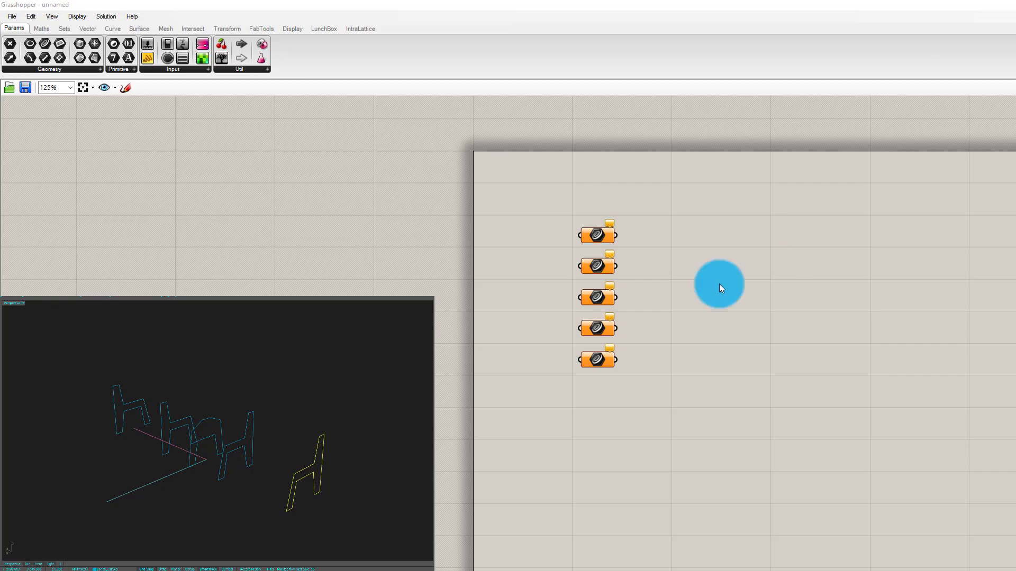
{"action": "right_click", "coordinate": [604, 232]}
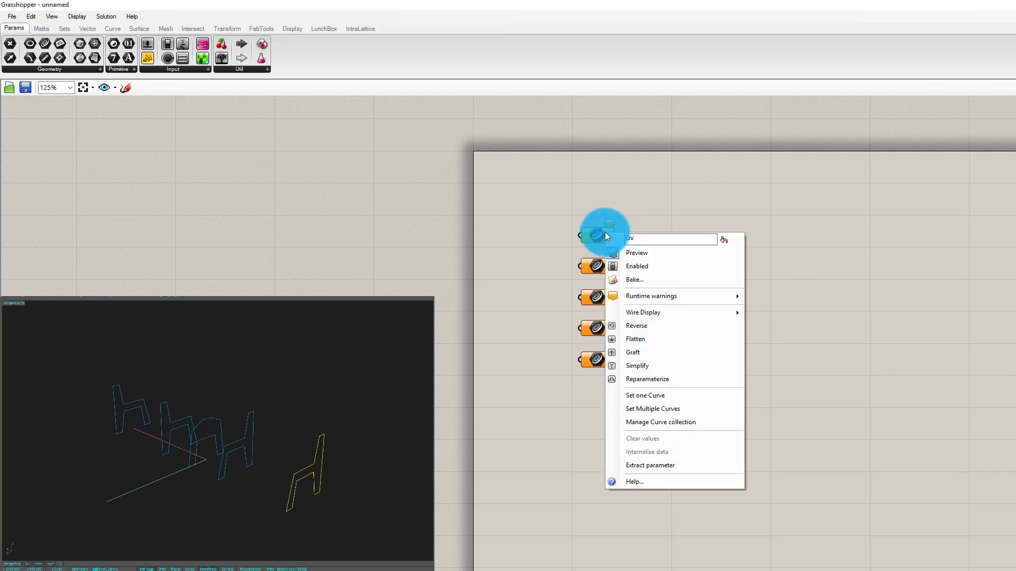
{"action": "left_click", "coordinate": [664, 395]}
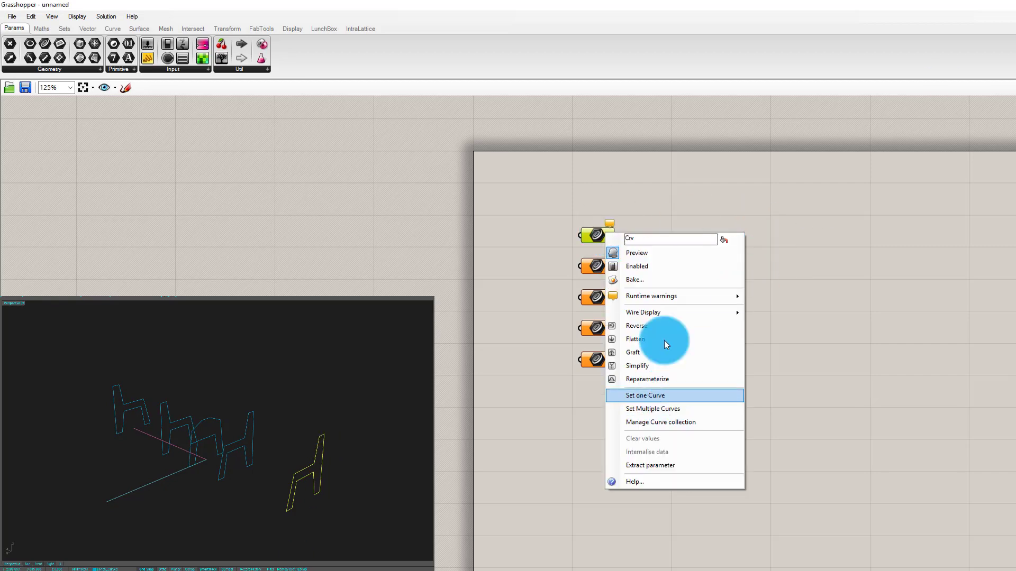
Step: Select the second bench profile from the viewer in Rhino and set it as the second Curve parameter's single curve
{"action": "left_click", "coordinate": [249, 421]}
{"action": "left_click", "coordinate": [664, 221]}
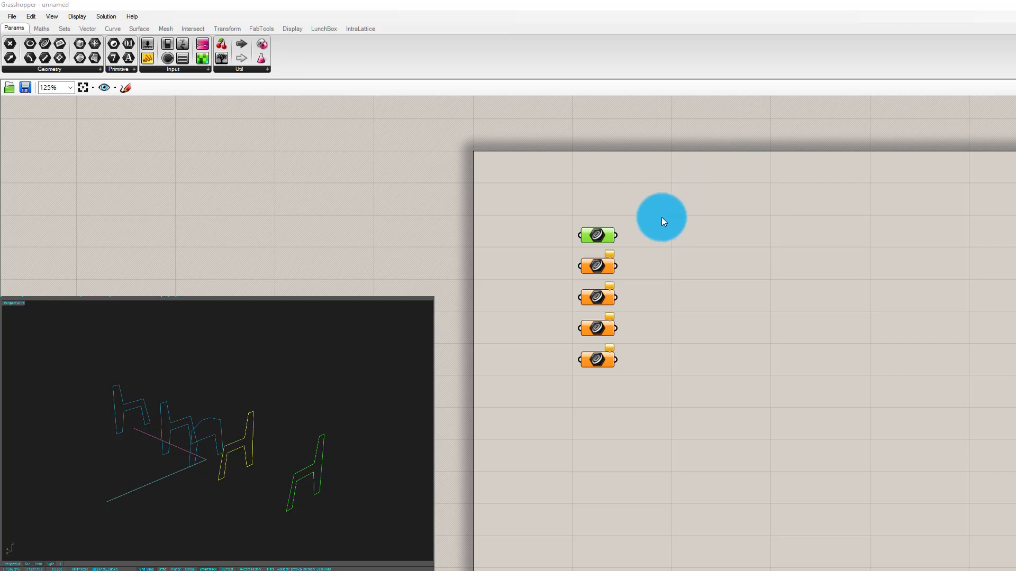
{"action": "right_click", "coordinate": [604, 266]}
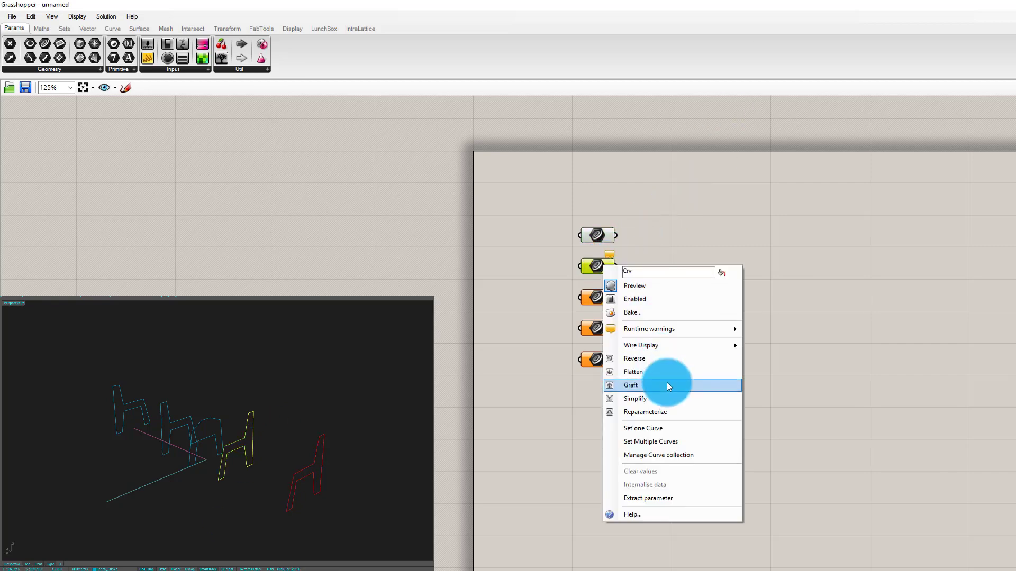
{"action": "left_click", "coordinate": [672, 428]}
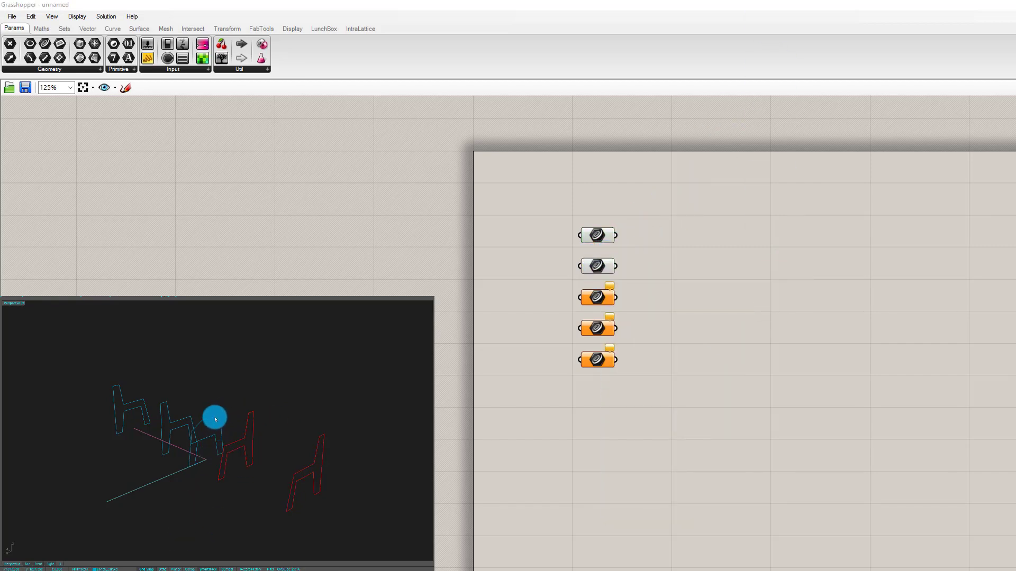
Step: Select the arched middle profile in Rhino and set it as the single curve of the third Curve parameter
{"action": "left_click", "coordinate": [214, 453]}
{"action": "left_click", "coordinate": [653, 286]}
{"action": "right_click_drag", "start_coordinate": [605, 298], "coordinate": [604, 299]}
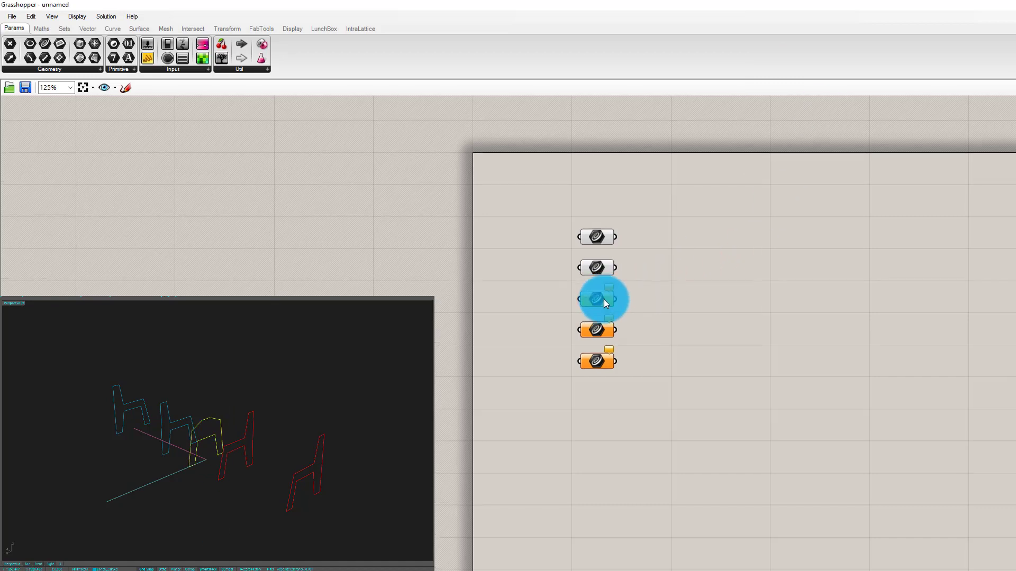
{"action": "right_click", "coordinate": [586, 301]}
{"action": "left_click", "coordinate": [676, 459]}
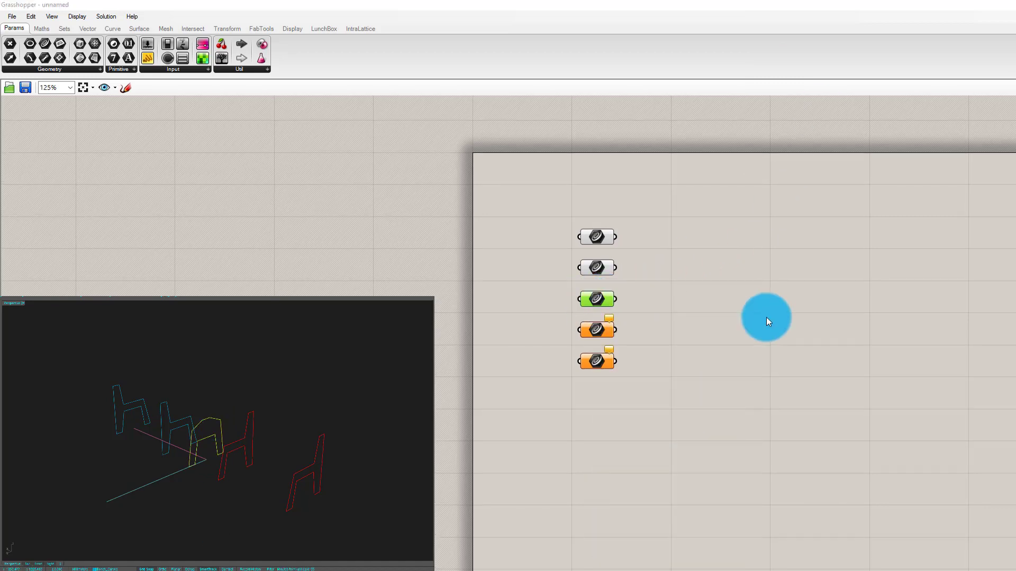
Step: Select the profile just beyond the arched one and set it as the fourth Curve parameter's single curve
{"action": "left_click", "coordinate": [169, 422]}
{"action": "left_click", "coordinate": [218, 532]}
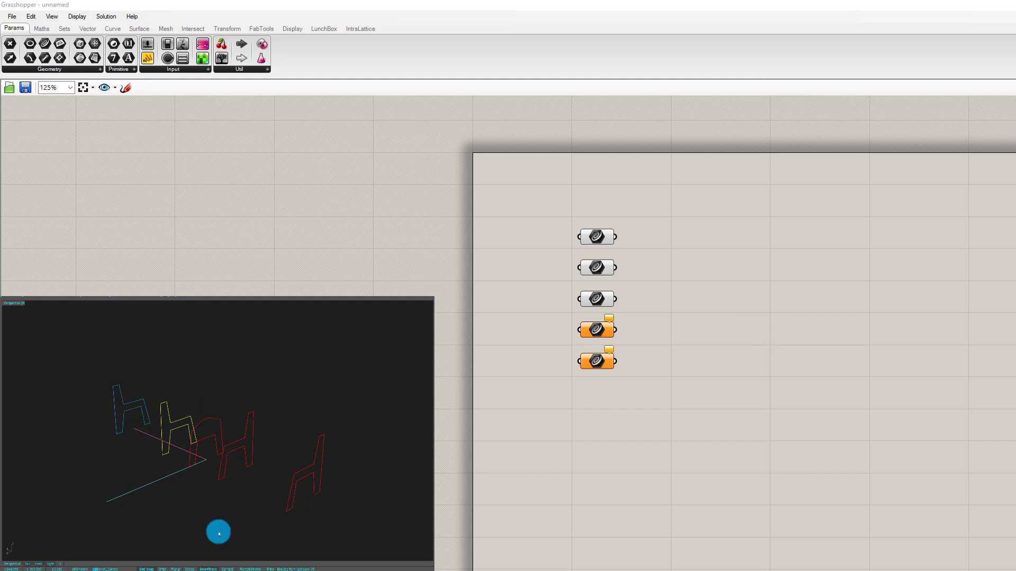
{"action": "left_click", "coordinate": [605, 307]}
{"action": "right_click", "coordinate": [602, 330]}
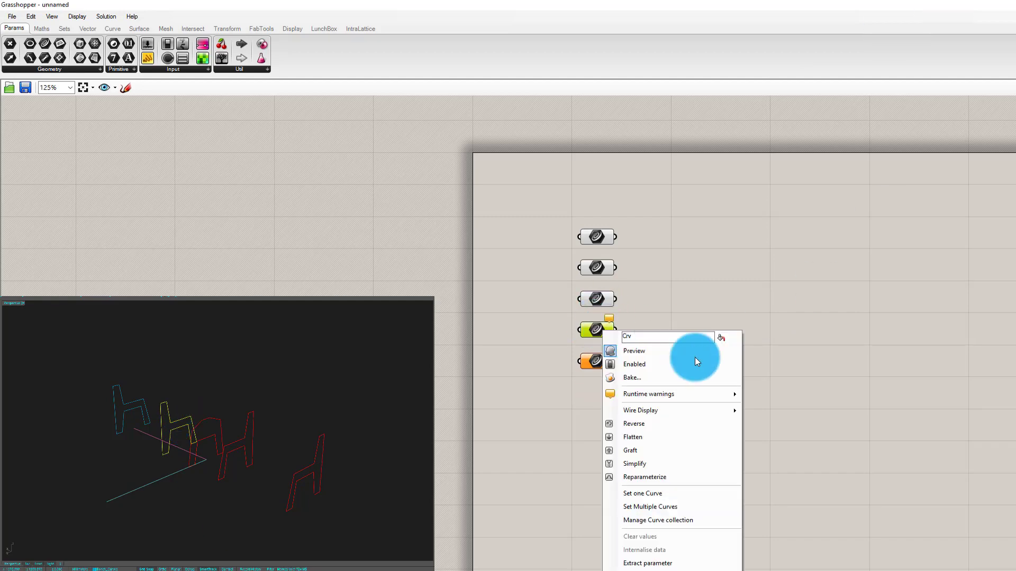
{"action": "left_click", "coordinate": [668, 496]}
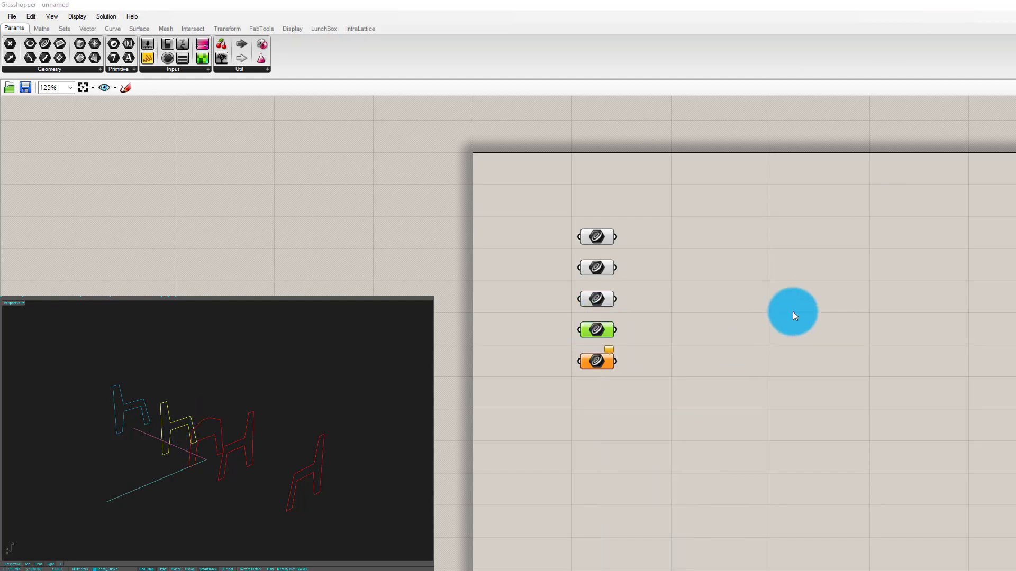
Step: Select the farthest bench profile in Rhino and set it as the single curve of the bottommost Curve parameter
{"action": "left_click", "coordinate": [130, 405]}
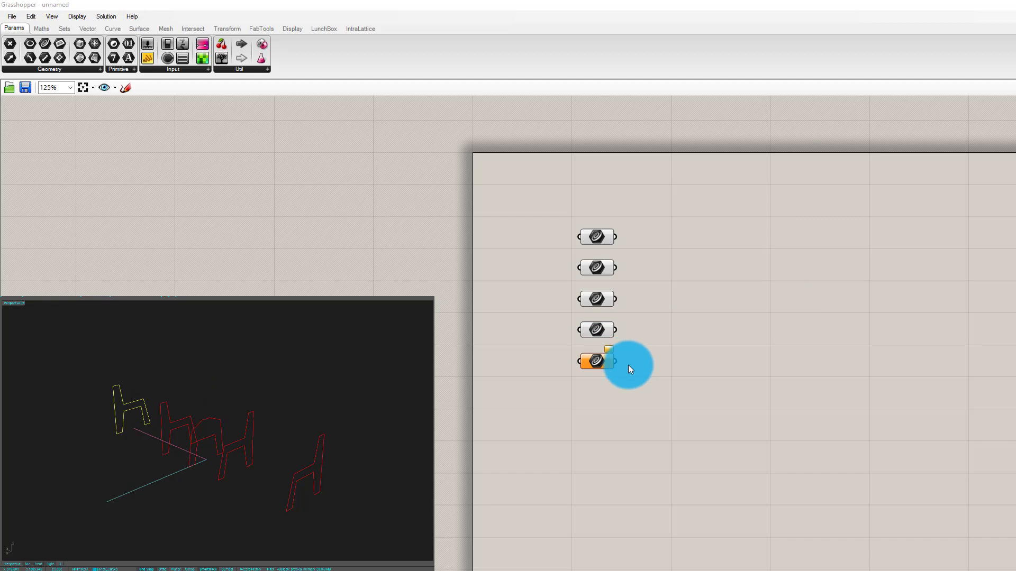
{"action": "right_click", "coordinate": [598, 358]}
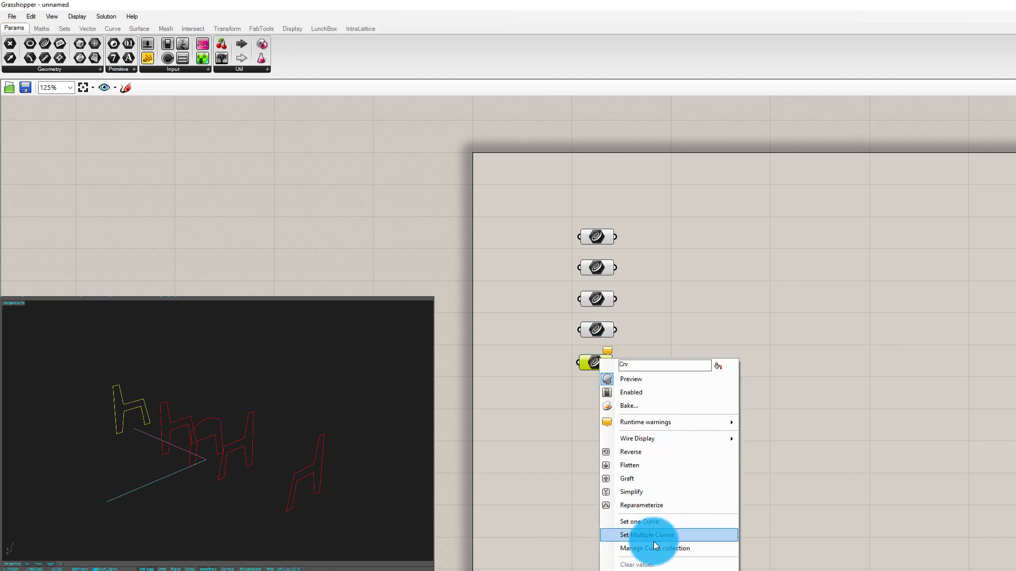
{"action": "left_click", "coordinate": [654, 522]}
{"action": "right_click_drag", "start_coordinate": [178, 378], "coordinate": [162, 407]}
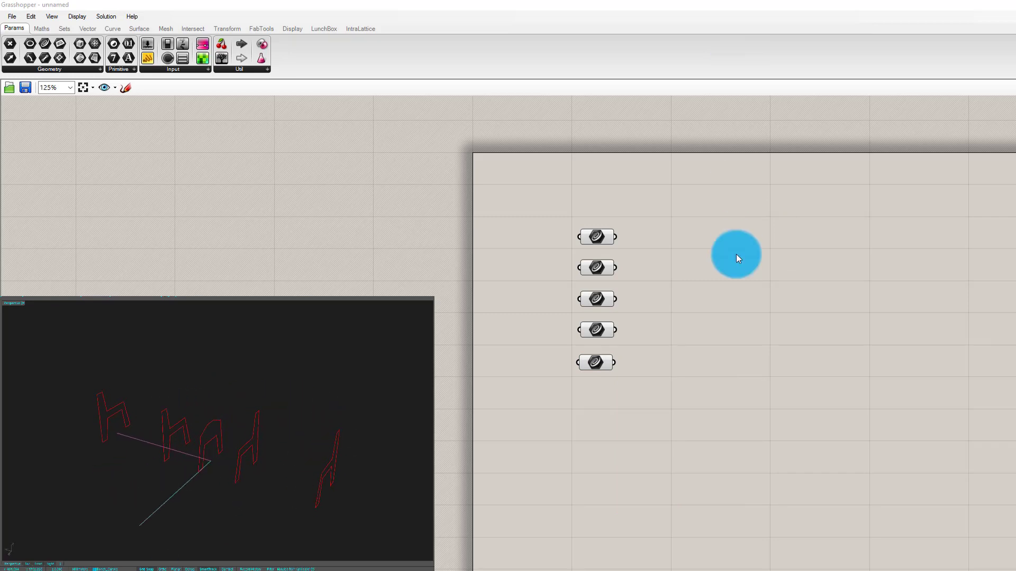
Step: Search for the Loft component and place it on the canvas beside the Curve parameters
{"action": "double_click", "coordinate": [789, 247]}
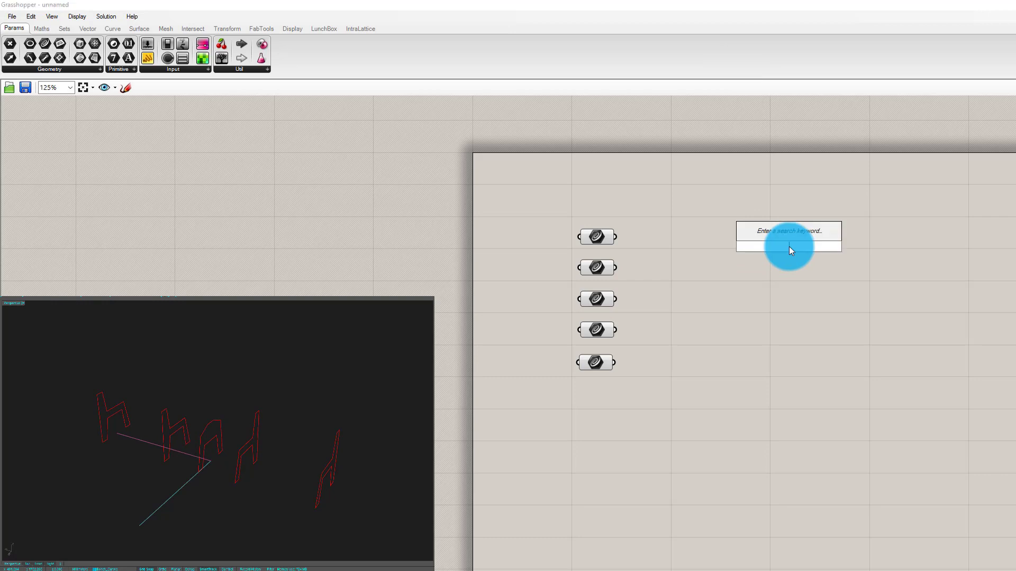
{"action": "type", "text": "lo"}
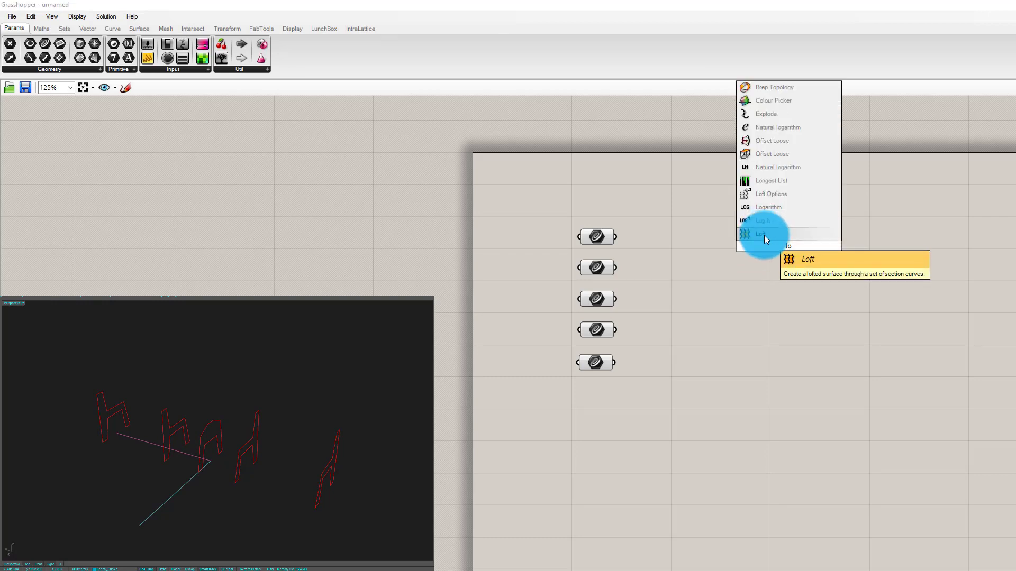
{"action": "left_click", "coordinate": [763, 234]}
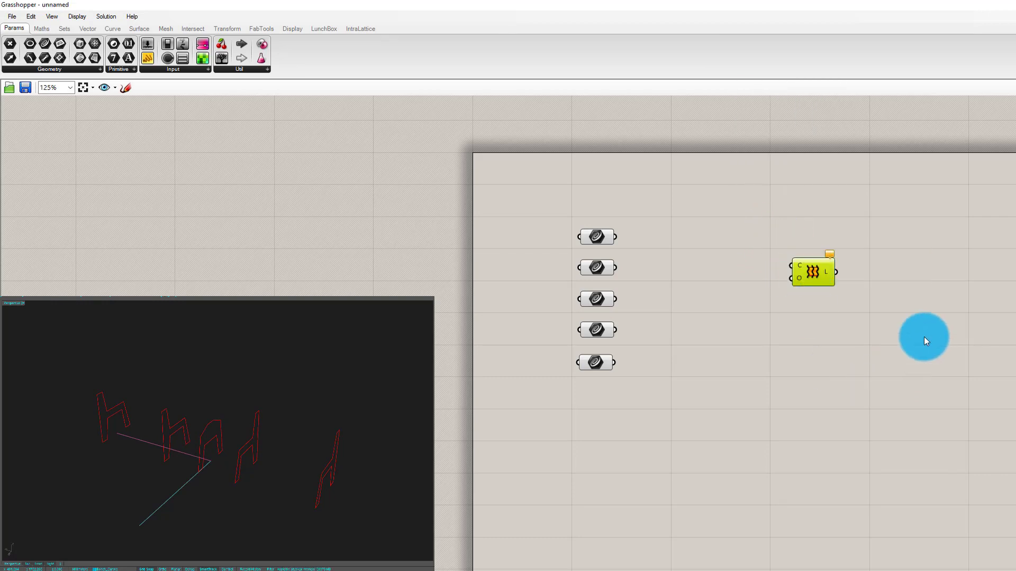
{"action": "double_click", "coordinate": [923, 337]}
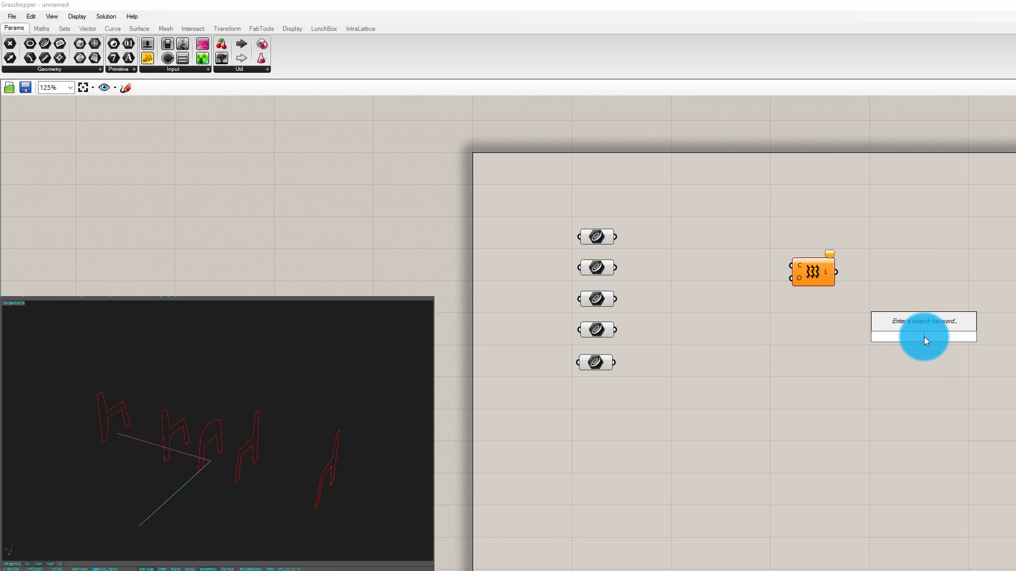
{"action": "type", "text": "lo"}
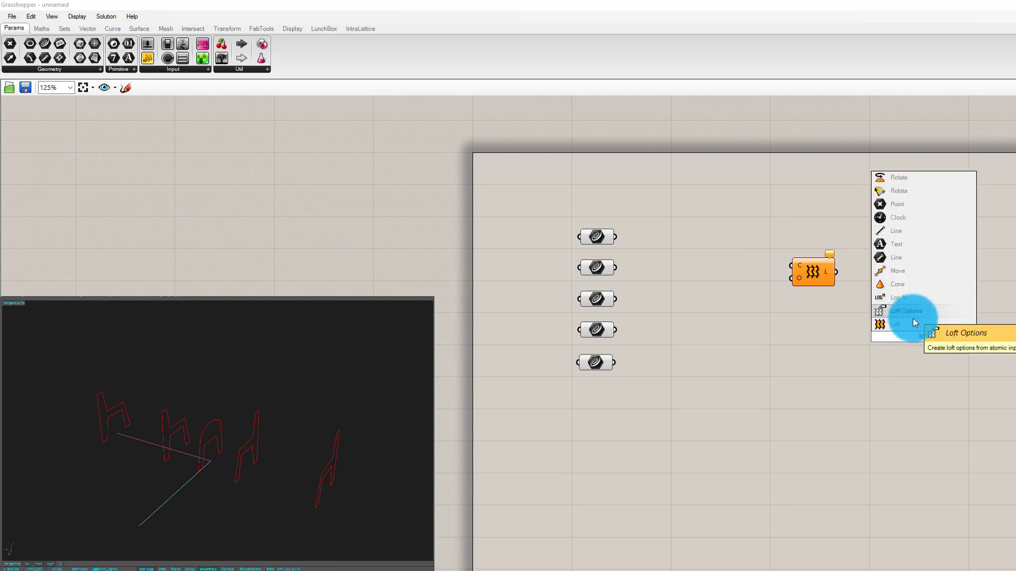
{"action": "left_click", "coordinate": [145, 32]}
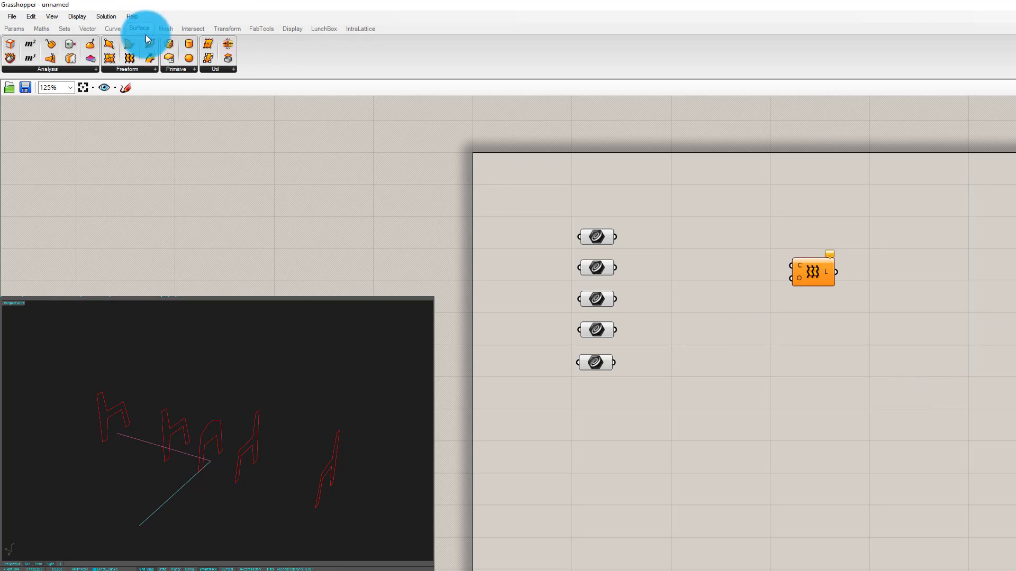
{"action": "left_click", "coordinate": [141, 68]}
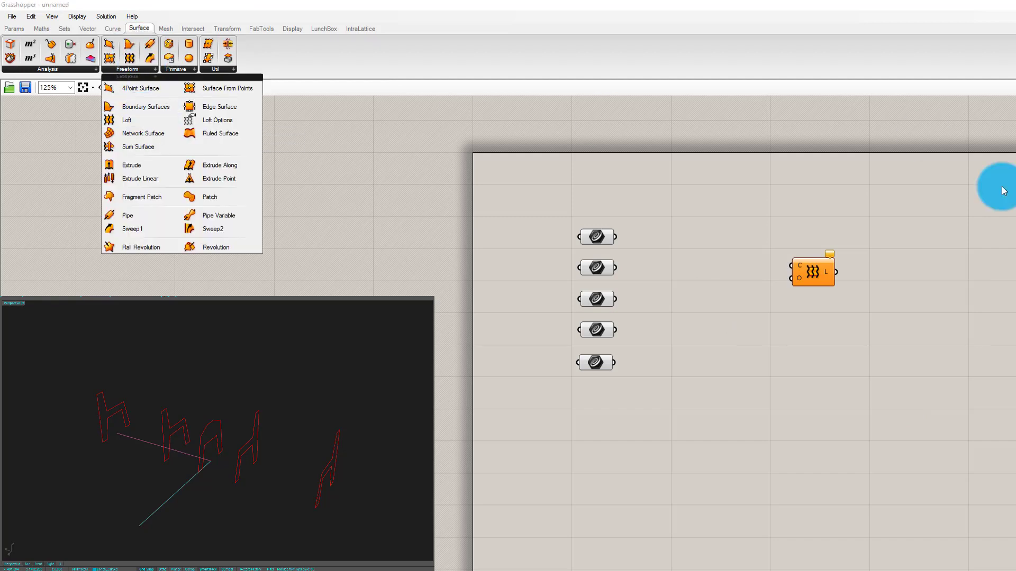
Step: Move the Loft nearer, connect the top two Curve parameters to its curves input, and replace them with only the second one
{"action": "left_click_drag", "start_coordinate": [811, 274], "coordinate": [793, 262]}
{"action": "left_click_drag", "start_coordinate": [615, 237], "coordinate": [774, 255]}
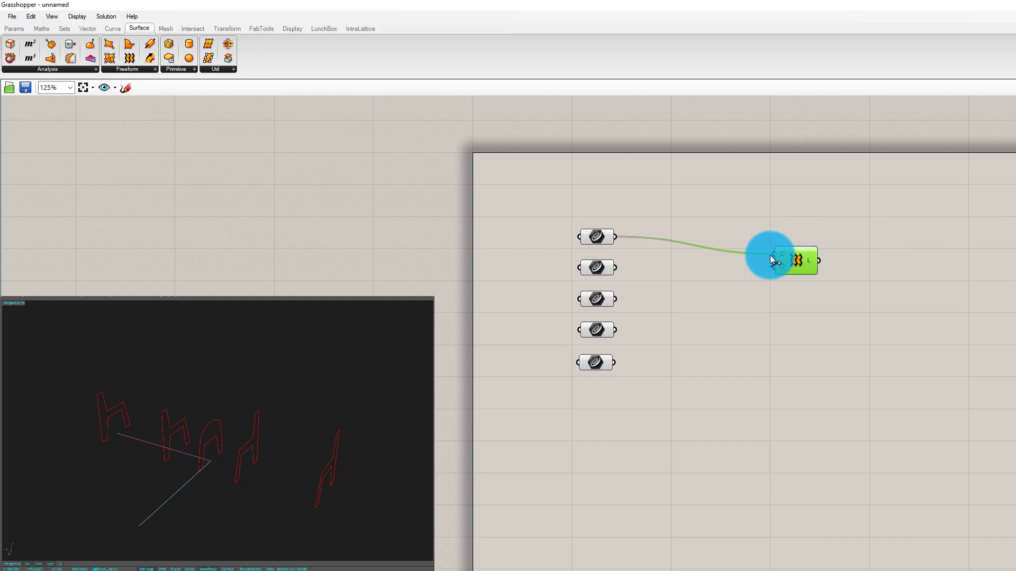
{"action": "left_click_drag", "start_coordinate": [617, 265], "coordinate": [773, 254], "text": "shift"}
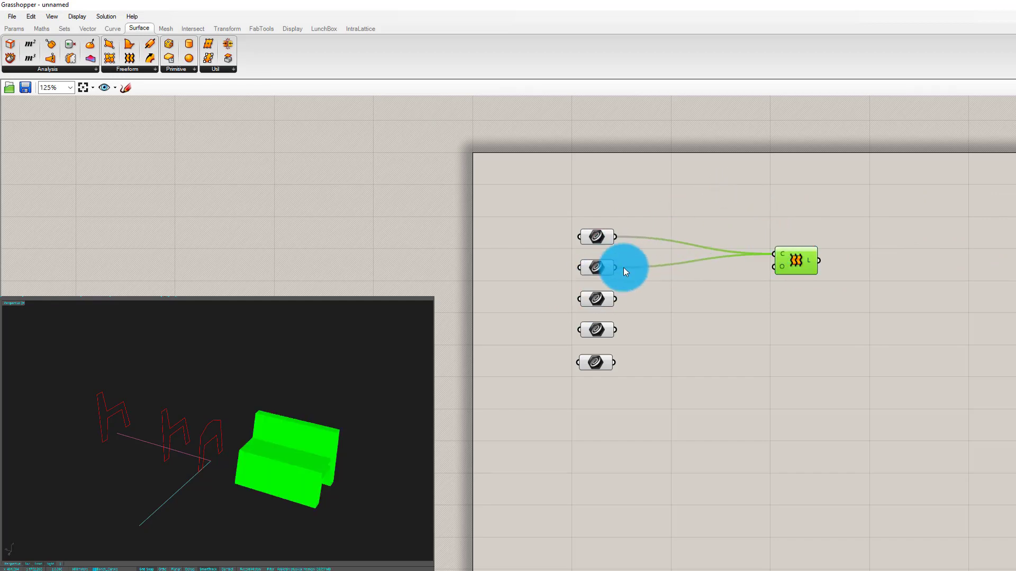
{"action": "left_click_drag", "start_coordinate": [614, 269], "coordinate": [773, 254]}
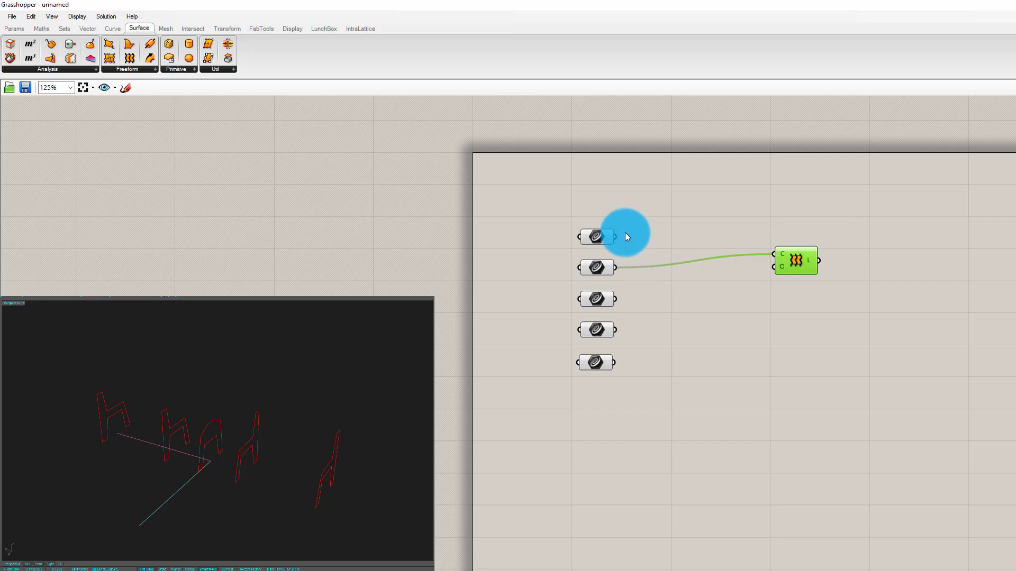
Step: Connect all five Curve parameters to the Loft's curves input in order, starting from the topmost one
{"action": "left_click_drag", "start_coordinate": [616, 234], "coordinate": [773, 255]}
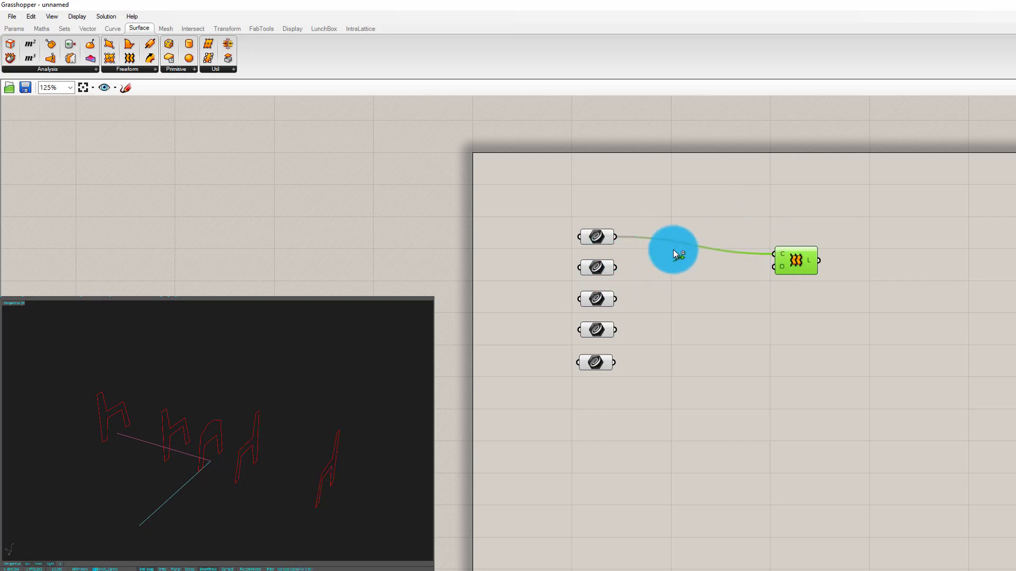
{"action": "left_click_drag", "start_coordinate": [616, 267], "coordinate": [773, 255], "text": "shift"}
{"action": "left_click_drag", "start_coordinate": [617, 299], "coordinate": [773, 254], "text": "shift"}
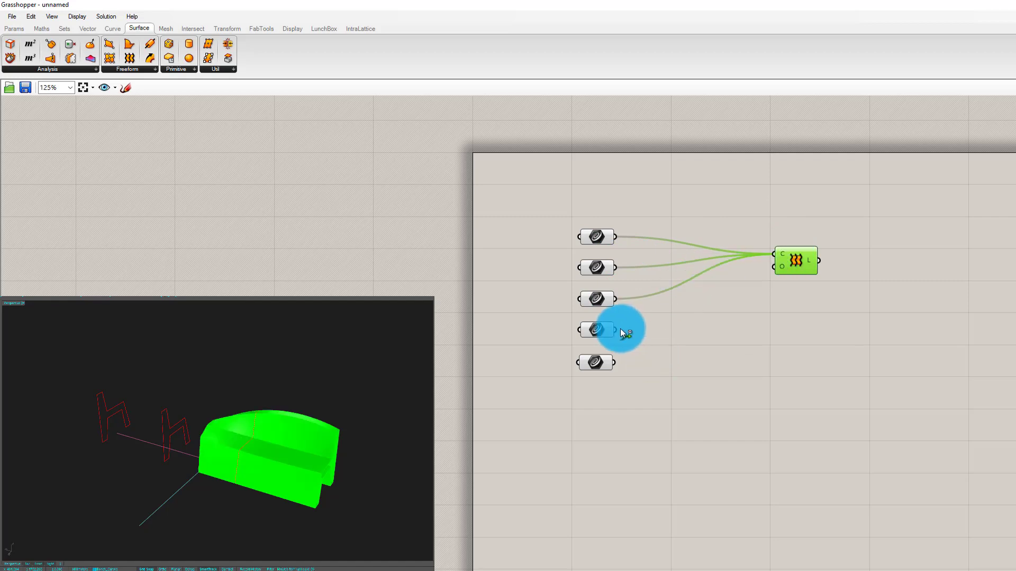
{"action": "left_click_drag", "start_coordinate": [615, 331], "coordinate": [773, 254], "text": "shift"}
{"action": "left_click_drag", "start_coordinate": [732, 290], "coordinate": [773, 255], "text": "shift"}
{"action": "left_click", "coordinate": [826, 308]}
{"action": "right_click_drag", "start_coordinate": [225, 506], "coordinate": [376, 554]}
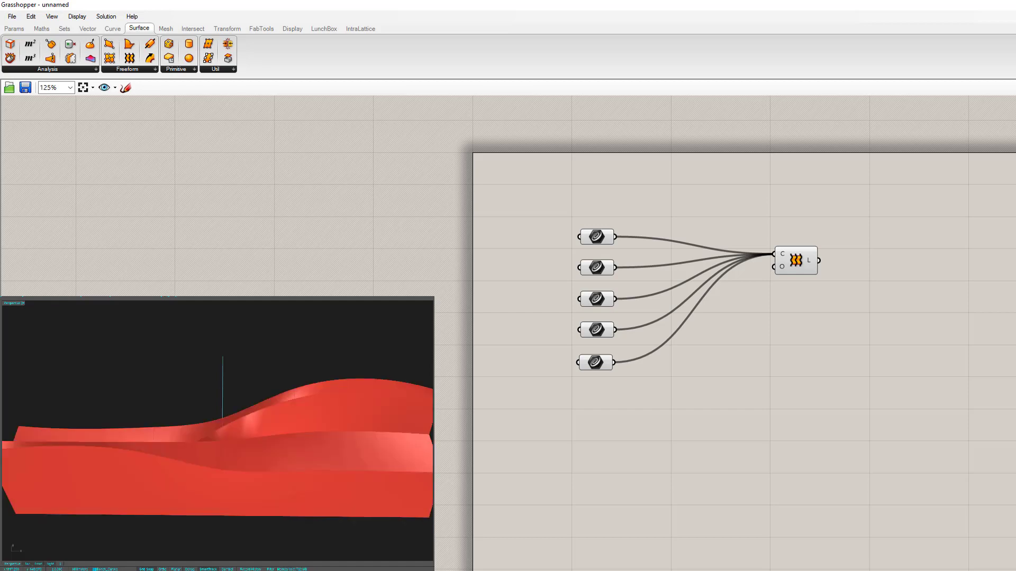
{"action": "right_click_drag", "start_coordinate": [288, 397], "coordinate": [260, 466]}
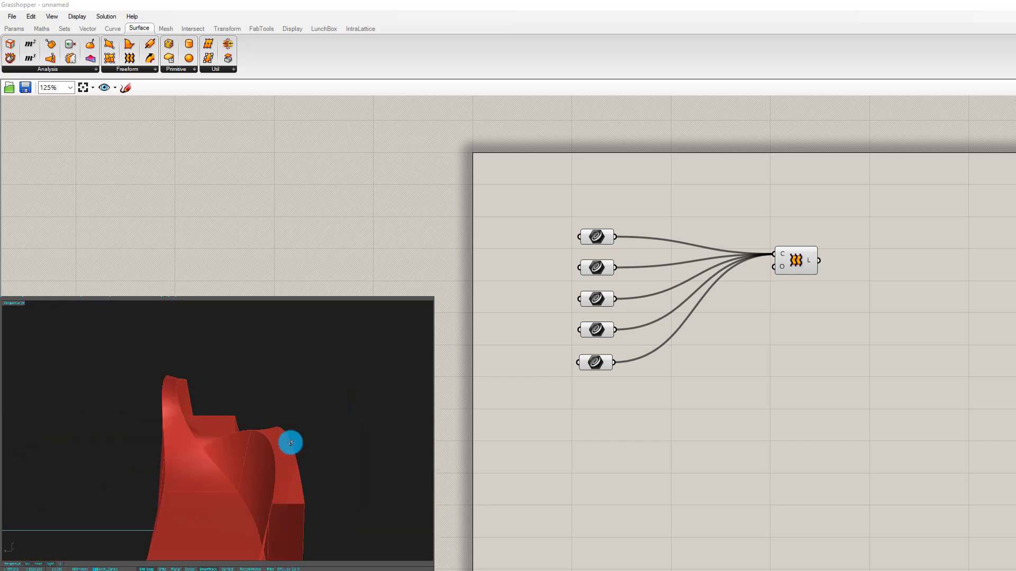
{"action": "mouse_move", "coordinate": [297, 430]}
{"action": "right_mouse_down"}
{"action": "mouse_move", "coordinate": [303, 423]}
{"action": "mouse_move", "coordinate": [264, 428]}
{"action": "mouse_move", "coordinate": [362, 433]}
{"action": "right_mouse_up"}
Step: Move the Loft away from the Curve parameters to make room and place a curve Fillet component with a radius input between them
{"action": "left_click_drag", "start_coordinate": [803, 259], "coordinate": [921, 362]}
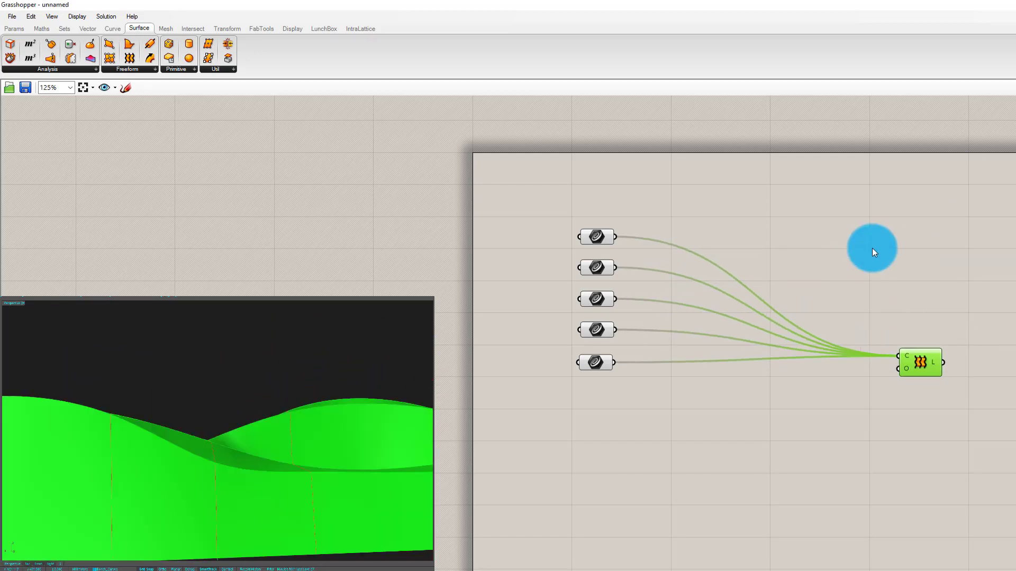
{"action": "left_click", "coordinate": [789, 245]}
{"action": "left_click", "coordinate": [115, 29]}
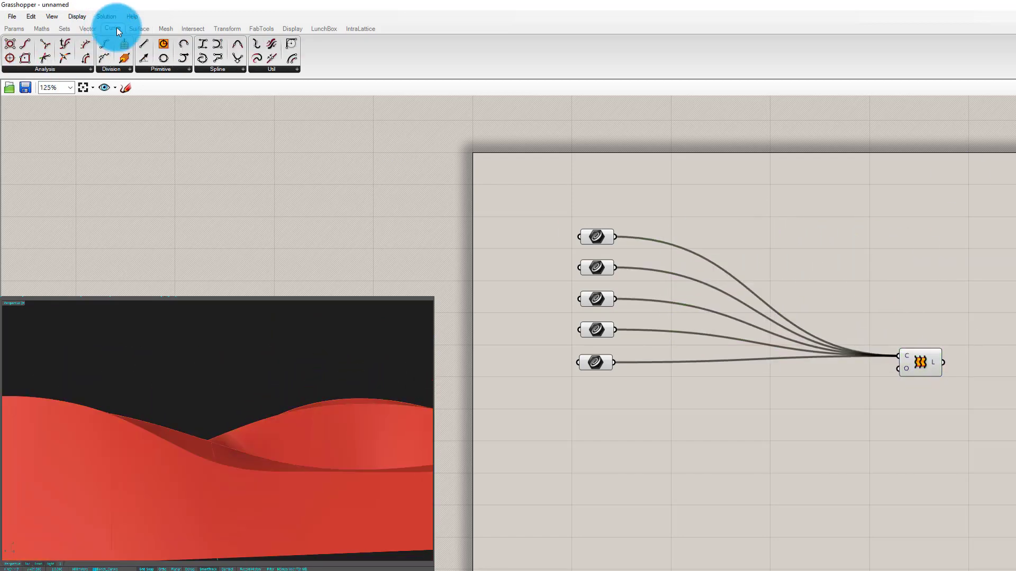
{"action": "left_click", "coordinate": [221, 70]}
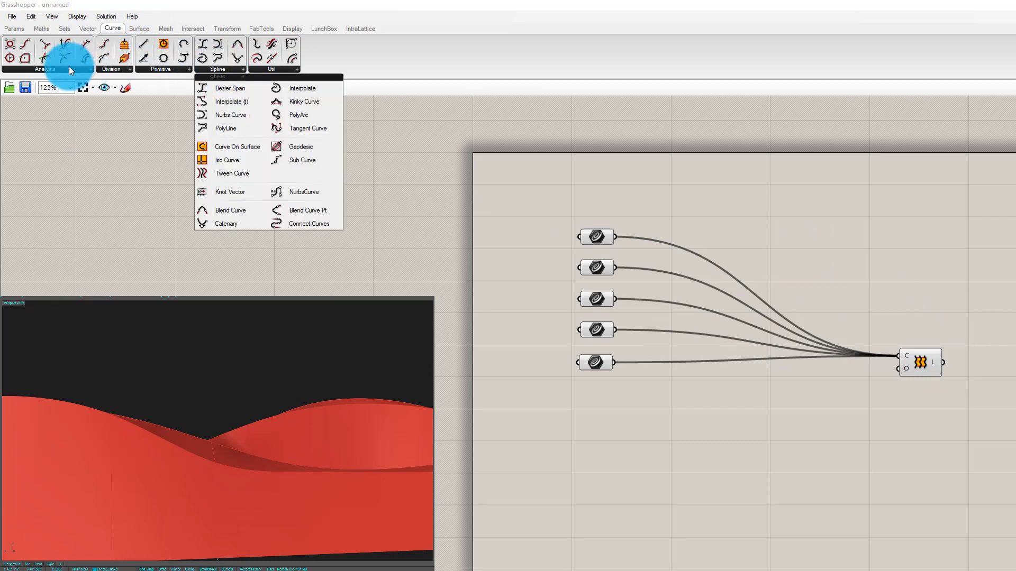
{"action": "left_click", "coordinate": [147, 70]}
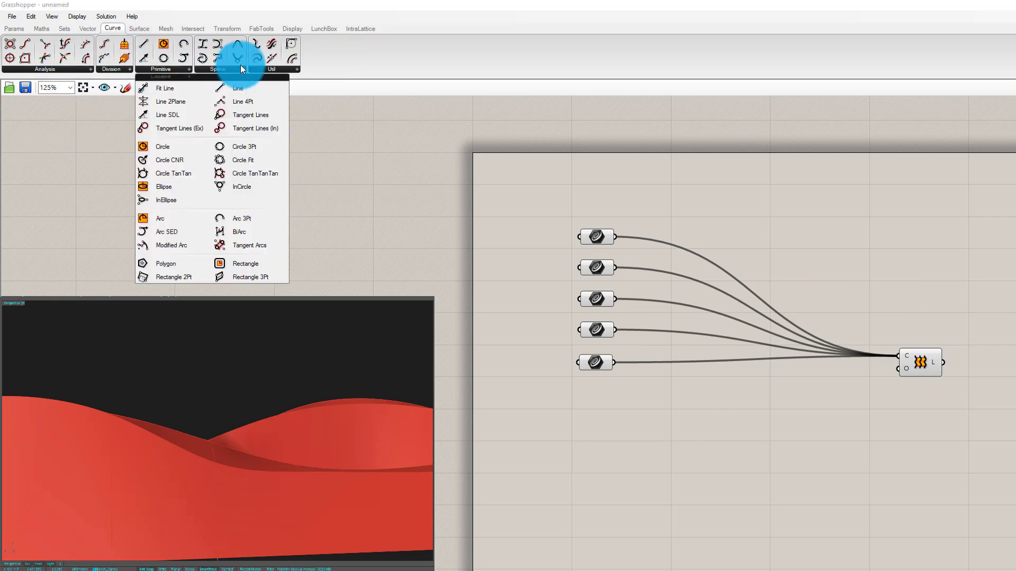
{"action": "left_click", "coordinate": [278, 69]}
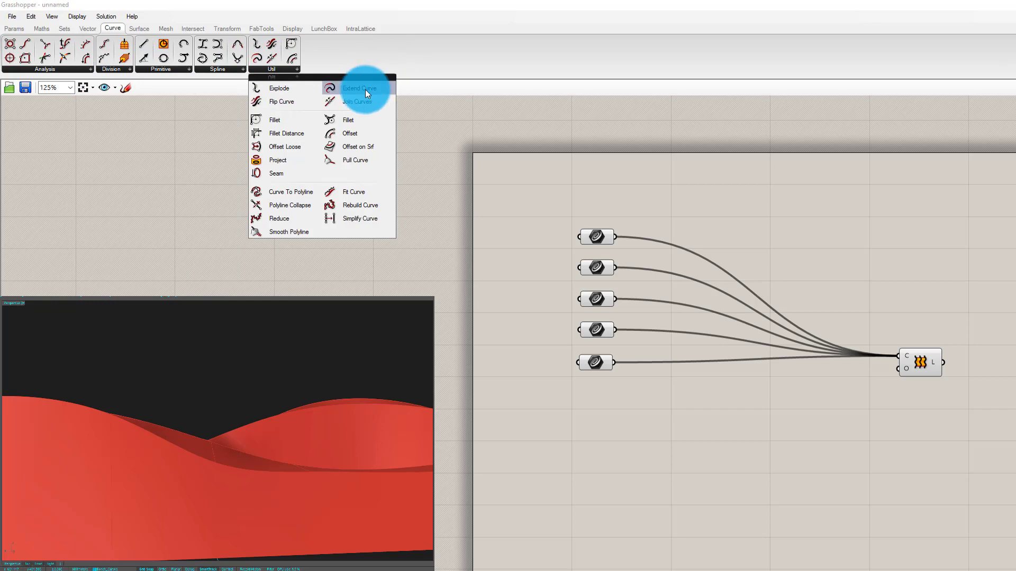
{"action": "left_click_drag", "start_coordinate": [301, 125], "coordinate": [830, 193]}
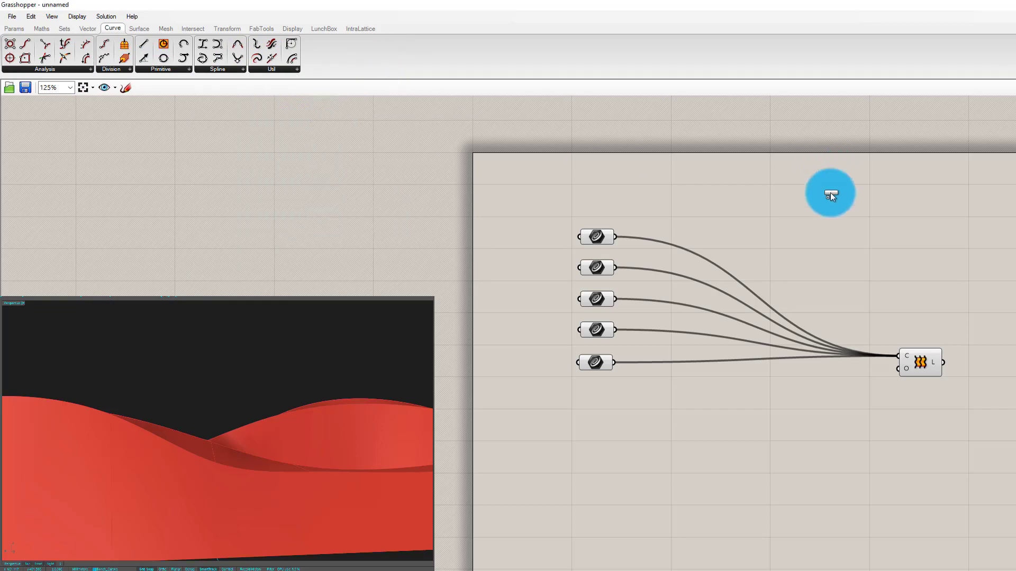
Step: Move the Loft farther out and replace its curve connections with only the topmost Curve parameter
{"action": "left_click_drag", "start_coordinate": [927, 362], "coordinate": [1015, 365]}
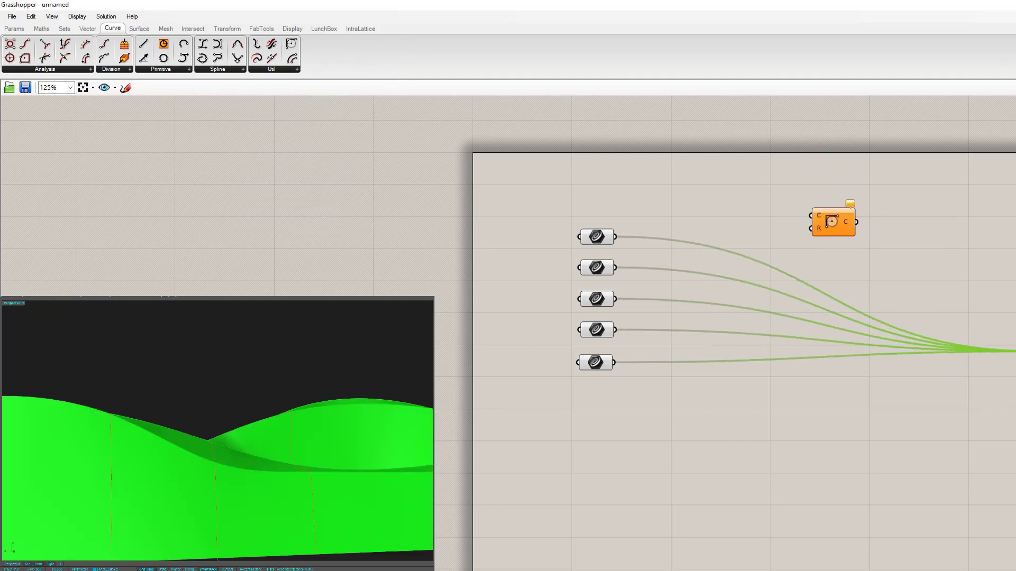
{"action": "left_click_drag", "start_coordinate": [613, 236], "coordinate": [1011, 355]}
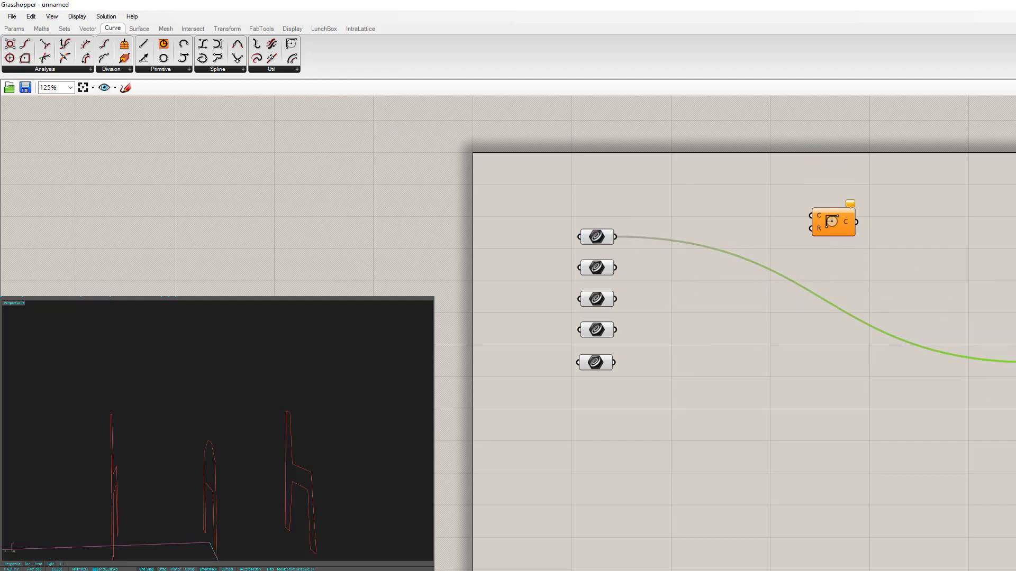
{"action": "left_click", "coordinate": [609, 206]}
Step: Position the Fillet component between the Curve parameters and the Loft, and connect the topmost Curve parameter to its curve input
{"action": "left_click", "coordinate": [600, 237]}
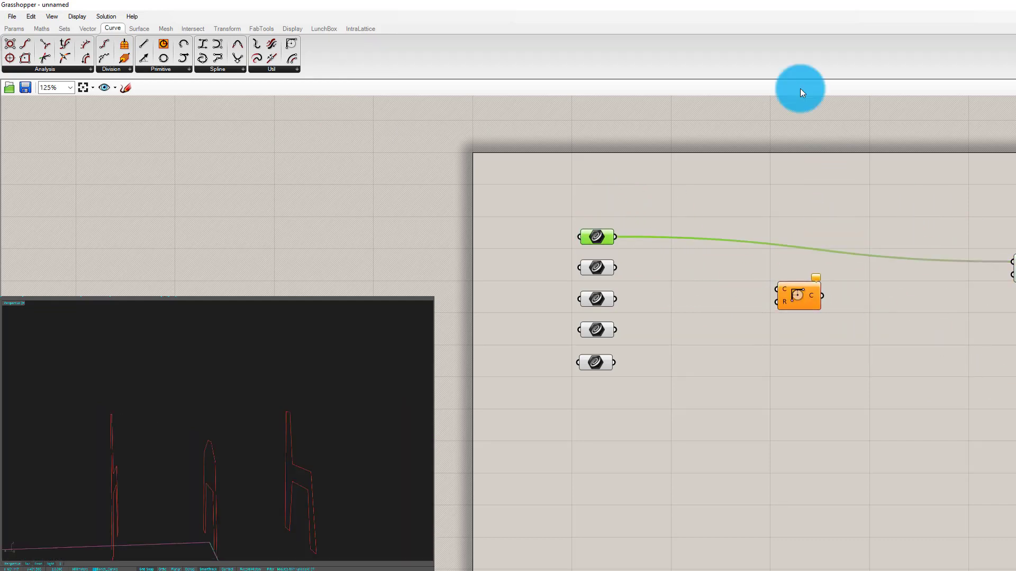
{"action": "right_click_drag", "start_coordinate": [333, 420], "coordinate": [315, 430]}
{"action": "scroll", "coordinate": [264, 424], "scroll_direction": "down", "scroll_amount": 5}
{"action": "right_click_drag", "start_coordinate": [247, 423], "coordinate": [354, 424]}
{"action": "left_click", "coordinate": [804, 275]}
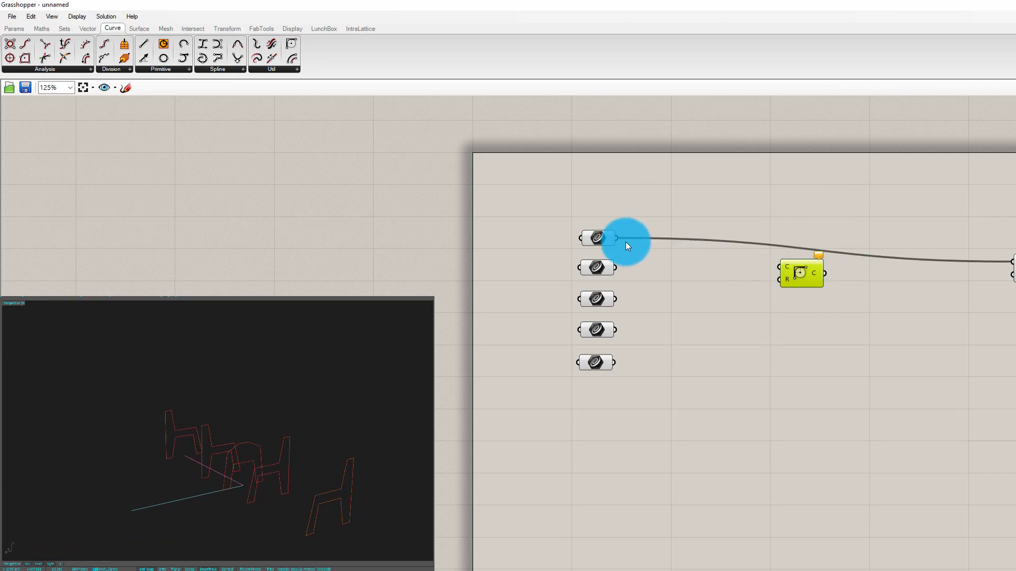
{"action": "left_click_drag", "start_coordinate": [807, 277], "coordinate": [809, 274]}
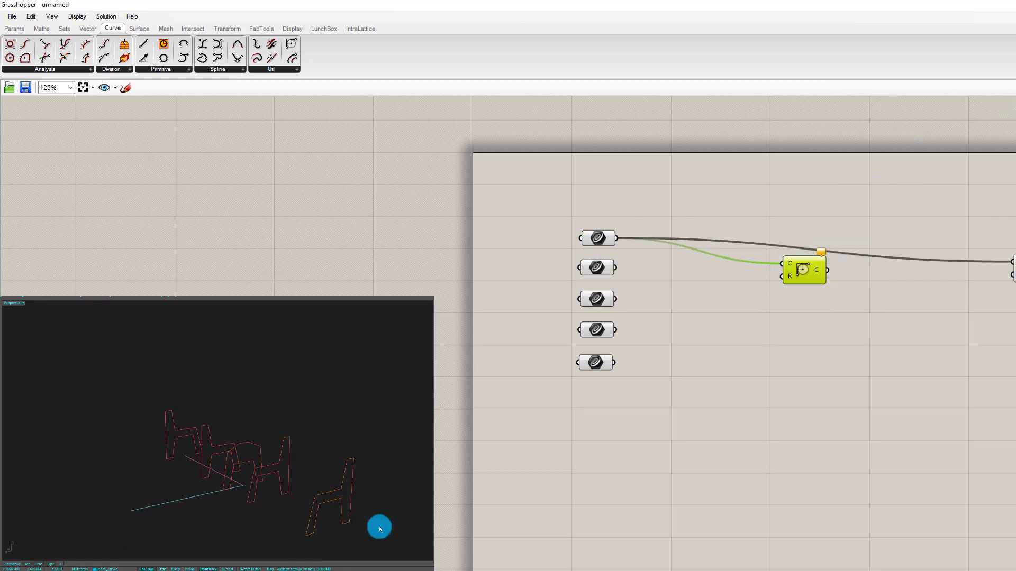
{"action": "scroll", "coordinate": [358, 457], "scroll_direction": "up", "scroll_amount": 8}
{"action": "scroll", "coordinate": [323, 459], "scroll_direction": "down", "scroll_amount": 5}
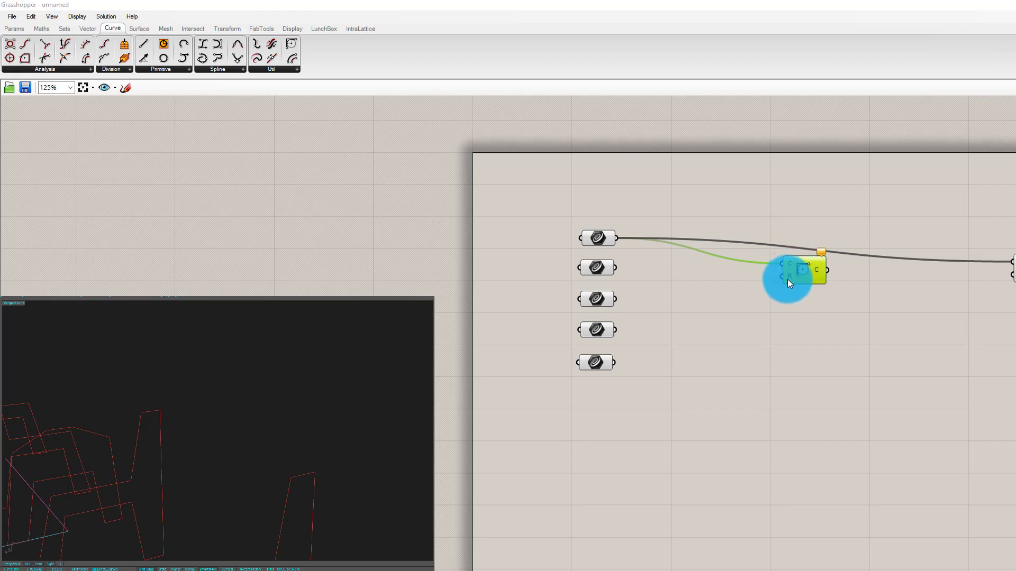
Step: Add a number slider with the value 20, connect it to the Fillet's radius input and inspect the rounded profile
{"action": "double_click", "coordinate": [758, 395]}
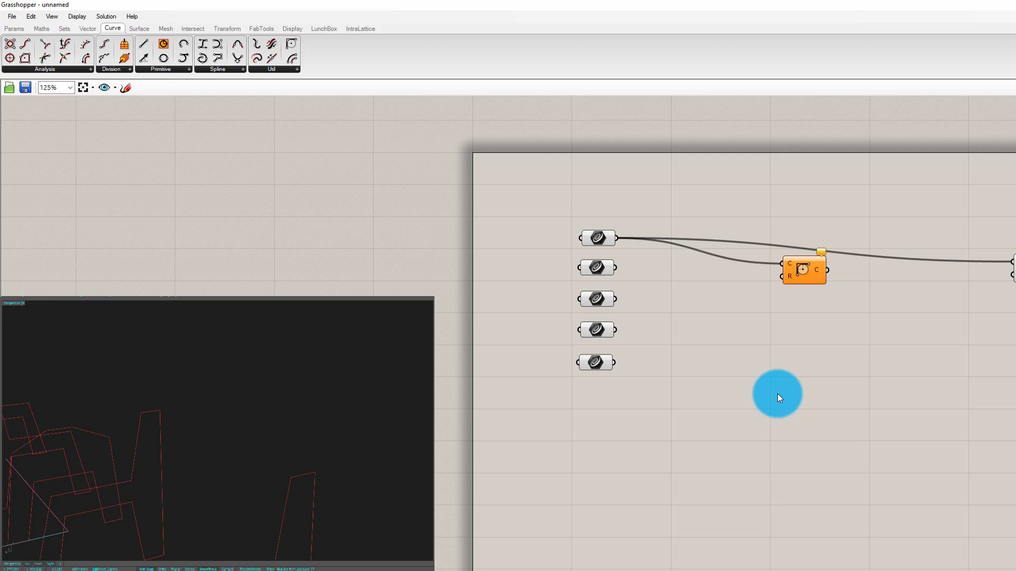
{"action": "double_click", "coordinate": [777, 393]}
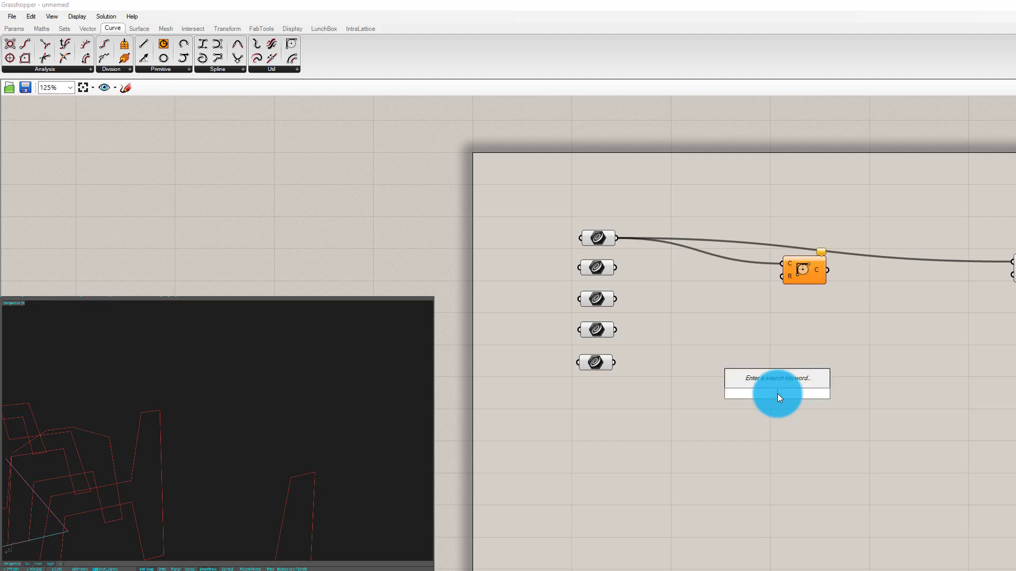
{"action": "type", "text": "sl"}
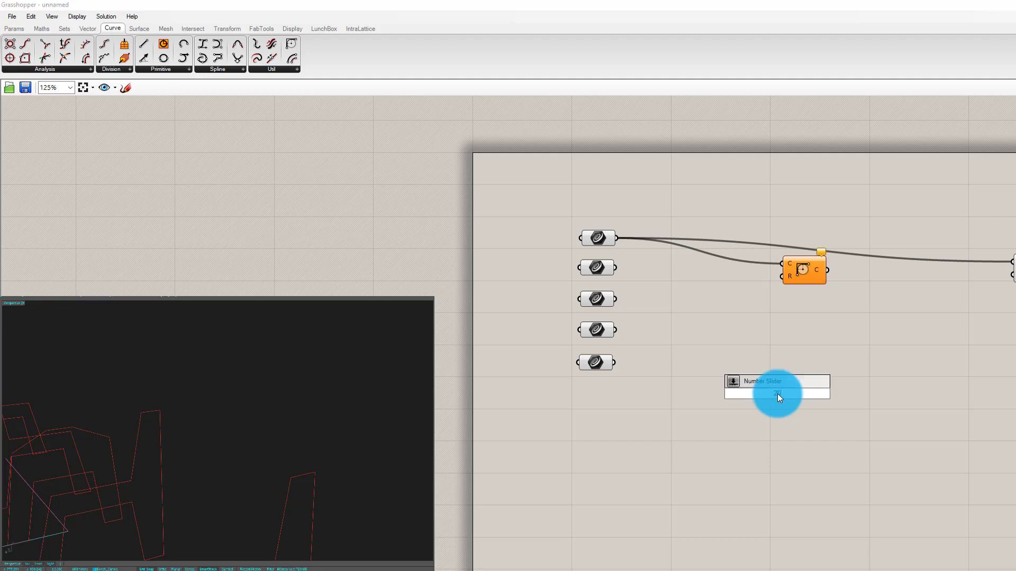
{"action": "key", "text": "Return"}
{"action": "left_click_drag", "start_coordinate": [834, 394], "coordinate": [783, 275]}
{"action": "mouse_move", "coordinate": [273, 441]}
{"action": "right_mouse_down"}
{"action": "mouse_move", "coordinate": [271, 423]}
{"action": "mouse_move", "coordinate": [270, 470]}
{"action": "mouse_move", "coordinate": [256, 340]}
{"action": "mouse_move", "coordinate": [279, 428]}
{"action": "right_mouse_up"}
{"action": "left_click", "coordinate": [804, 268]}
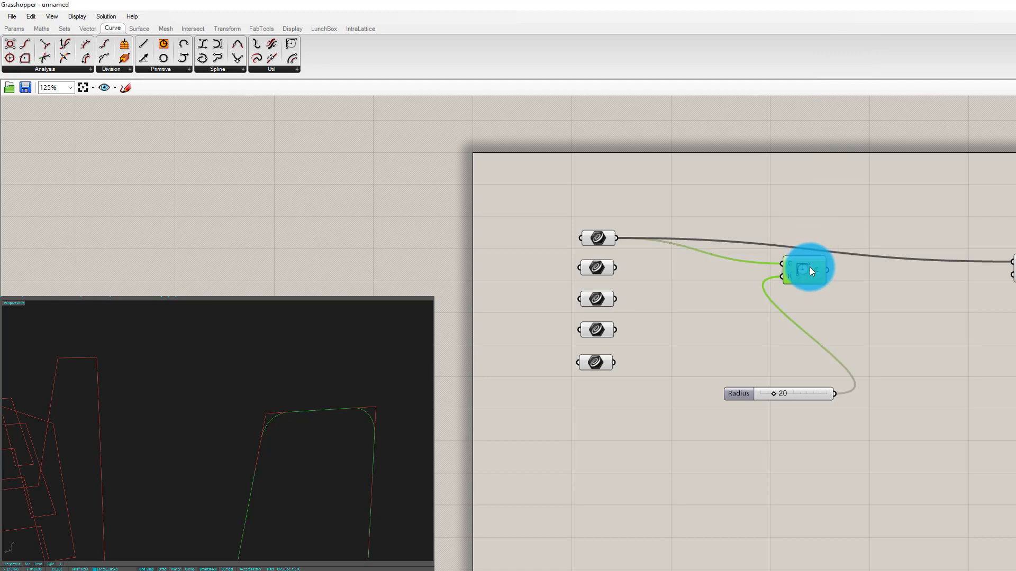
{"action": "right_click_drag", "start_coordinate": [246, 391], "coordinate": [257, 391]}
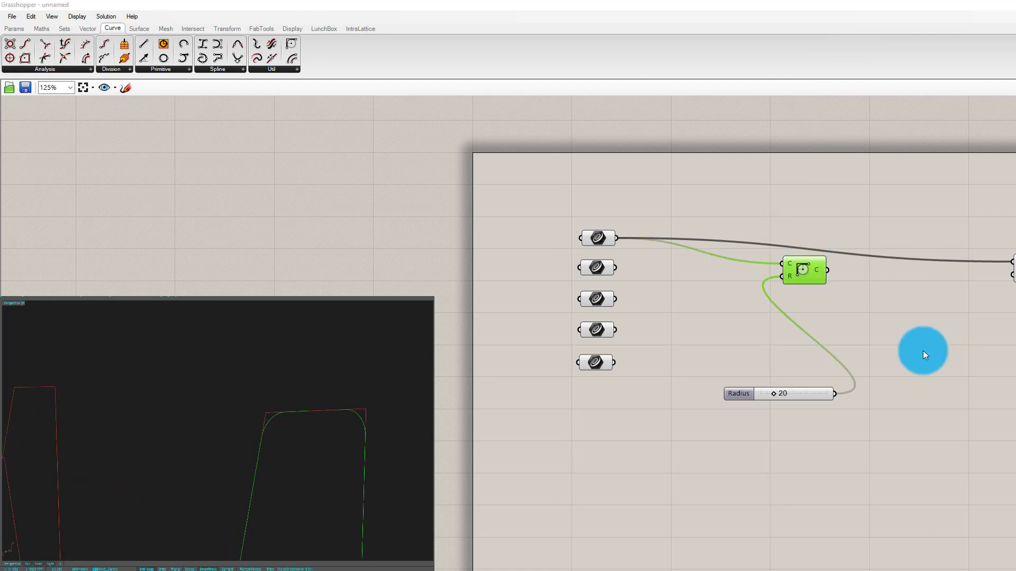
Step: Set the Radius slider to 30 and check the filleted corners of the selected bench profile
{"action": "double_click", "coordinate": [804, 395]}
{"action": "type", "text": "30"}
{"action": "key", "text": "Return"}
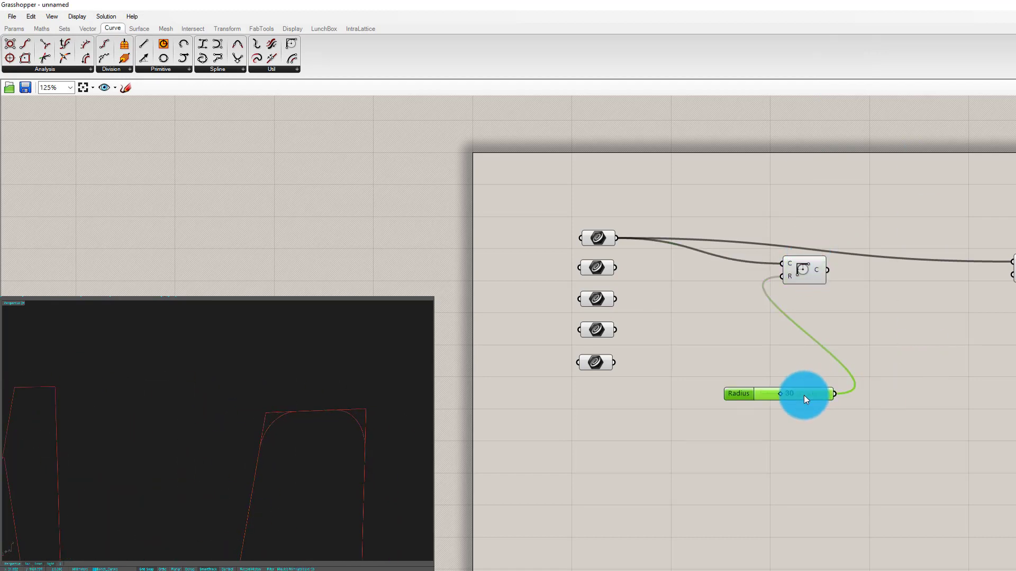
{"action": "right_click_drag", "start_coordinate": [226, 390], "coordinate": [211, 407]}
{"action": "scroll", "coordinate": [785, 288], "scroll_direction": "up", "scroll_amount": 1}
{"action": "scroll", "coordinate": [785, 289], "scroll_direction": "up", "scroll_amount": 1}
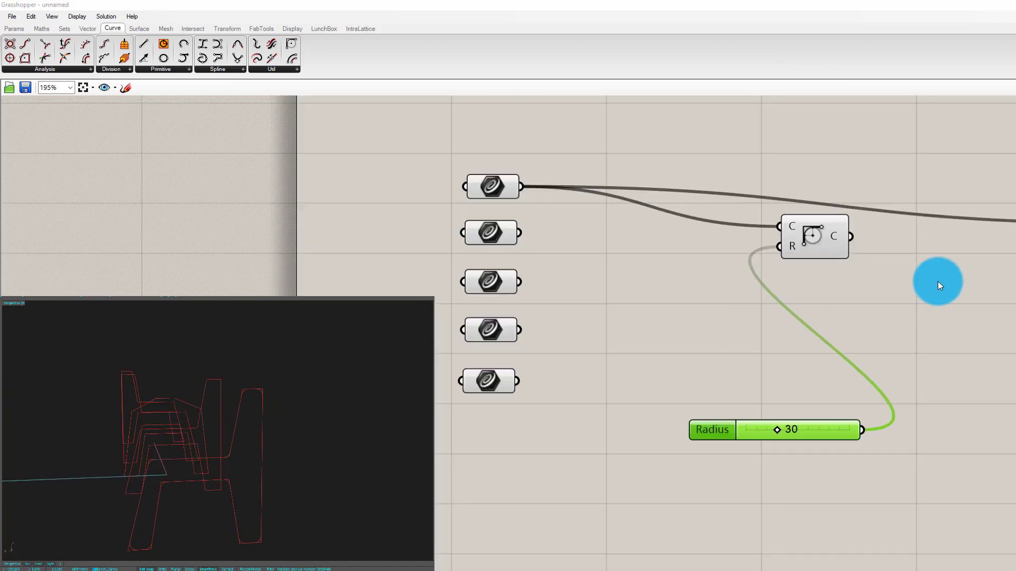
{"action": "left_click", "coordinate": [938, 281]}
{"action": "left_click", "coordinate": [822, 233]}
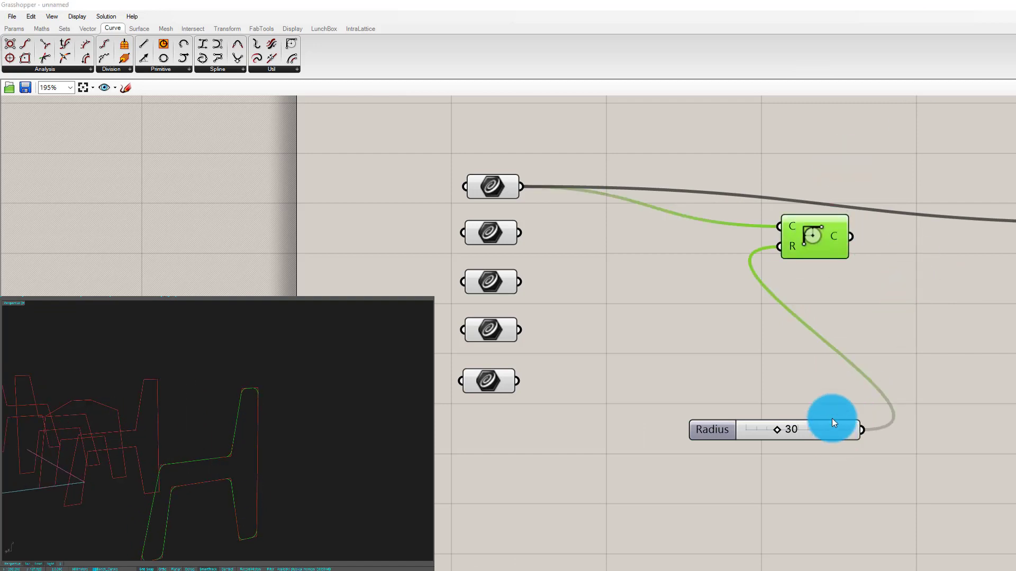
Step: Move the Radius slider below the Curve parameters and set the wire display of the Fillet's radius input to hidden
{"action": "left_click_drag", "start_coordinate": [644, 446], "coordinate": [832, 417]}
{"action": "left_click_drag", "start_coordinate": [712, 430], "coordinate": [688, 284]}
{"action": "left_click_drag", "start_coordinate": [783, 284], "coordinate": [592, 484]}
{"action": "left_click", "coordinate": [804, 281]}
{"action": "right_click", "coordinate": [794, 248]}
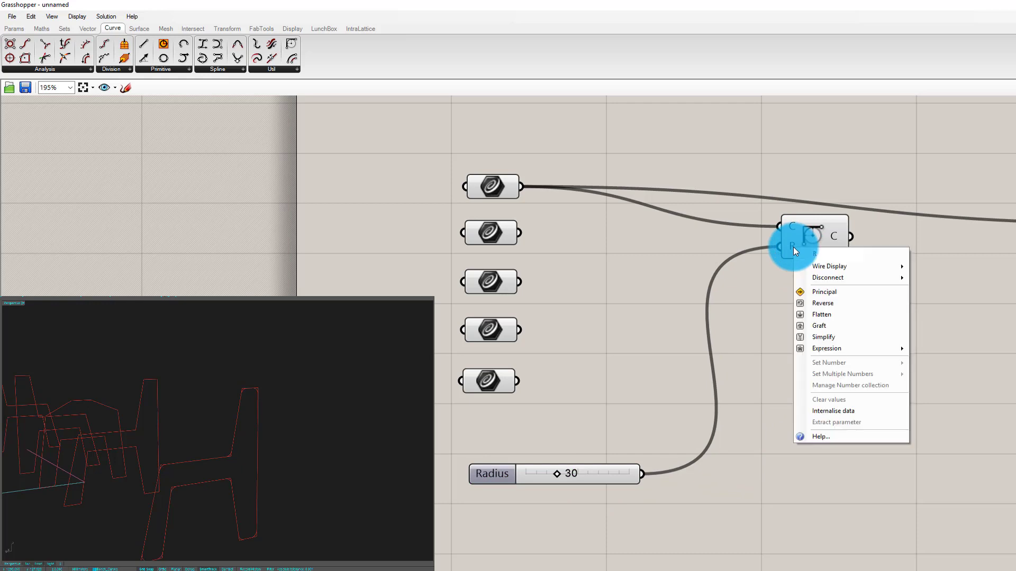
{"action": "mouse_move", "coordinate": [873, 266]}
{"action": "left_click", "coordinate": [948, 291]}
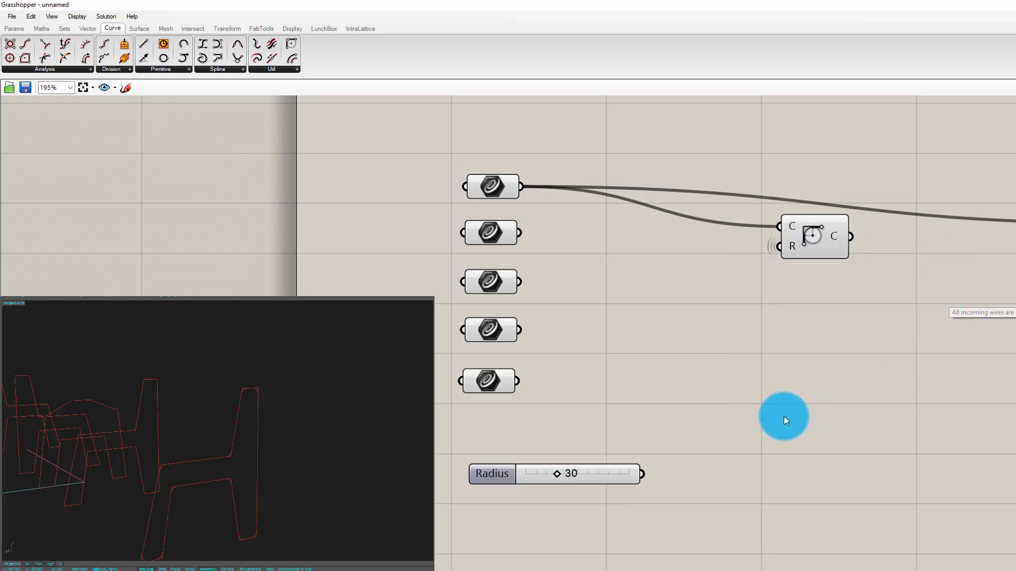
Step: Duplicate the Fillet component four times, keeping its radius connection, and stack all five in a column
{"action": "left_click_drag", "start_coordinate": [820, 232], "coordinate": [806, 296]}
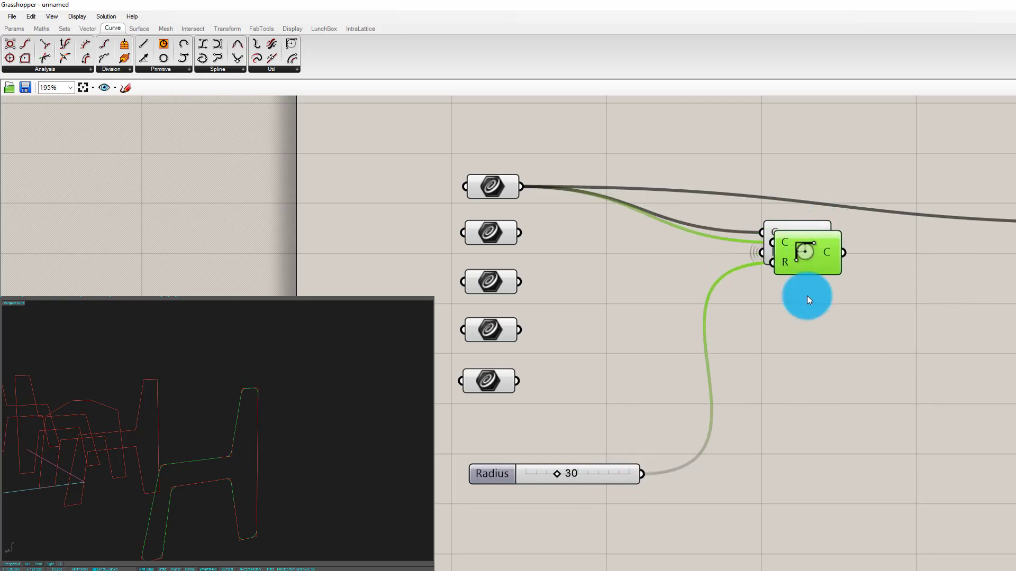
{"action": "left_click", "coordinate": [568, 249]}
{"action": "left_click", "coordinate": [794, 294]}
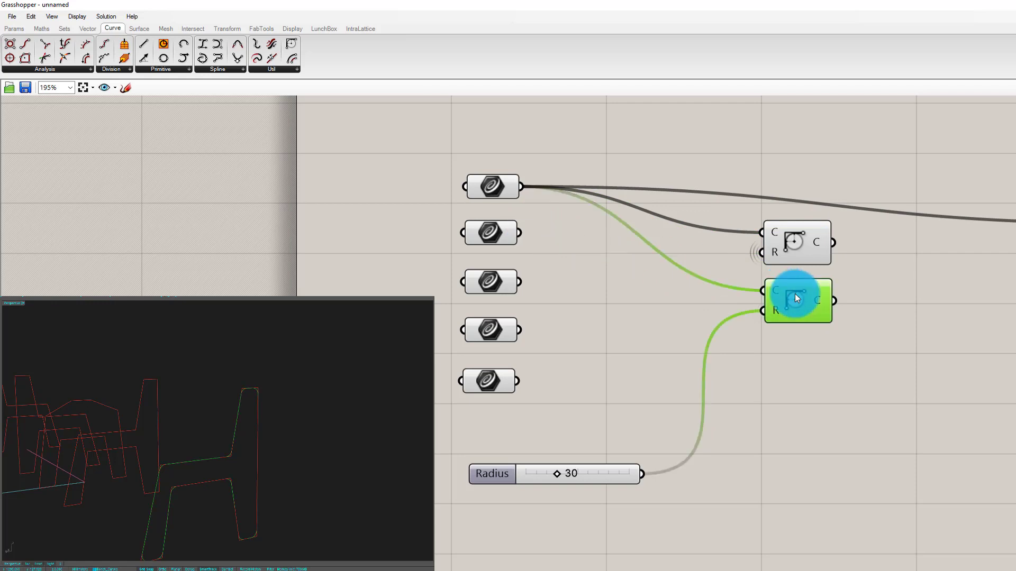
{"action": "key", "text": "ctrl+c"}
{"action": "key", "text": "ctrl+v"}
{"action": "left_click_drag", "start_coordinate": [808, 314], "coordinate": [792, 423]}
{"action": "key", "text": "ctrl+v"}
{"action": "key", "text": "ctrl+v"}
{"action": "left_click_drag", "start_coordinate": [822, 343], "coordinate": [788, 489]}
Step: Connect the second through fifth Curve parameters to the curve inputs of their matching Fillet components
{"action": "left_click_drag", "start_coordinate": [520, 233], "coordinate": [763, 290]}
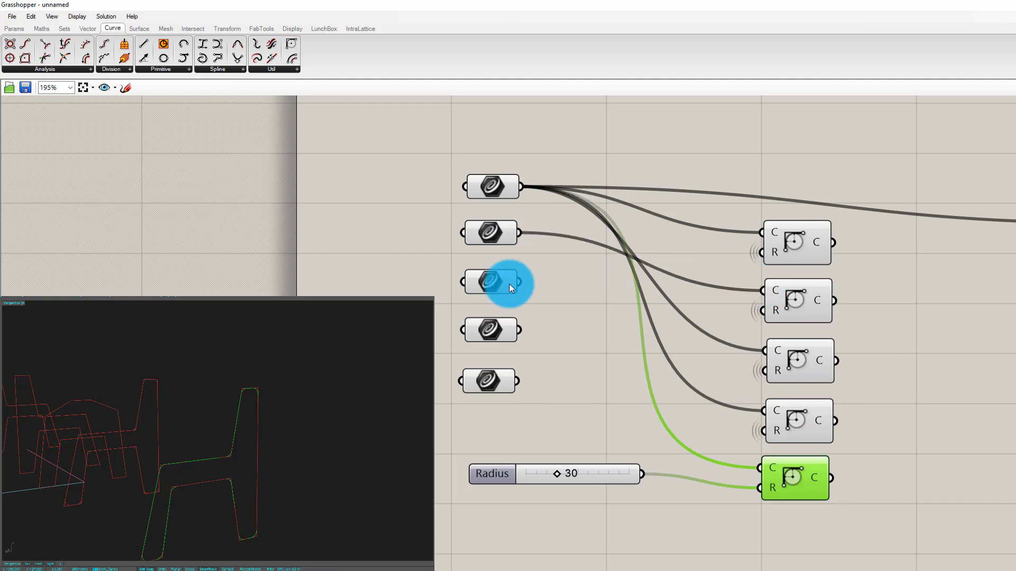
{"action": "left_click_drag", "start_coordinate": [520, 281], "coordinate": [762, 350]}
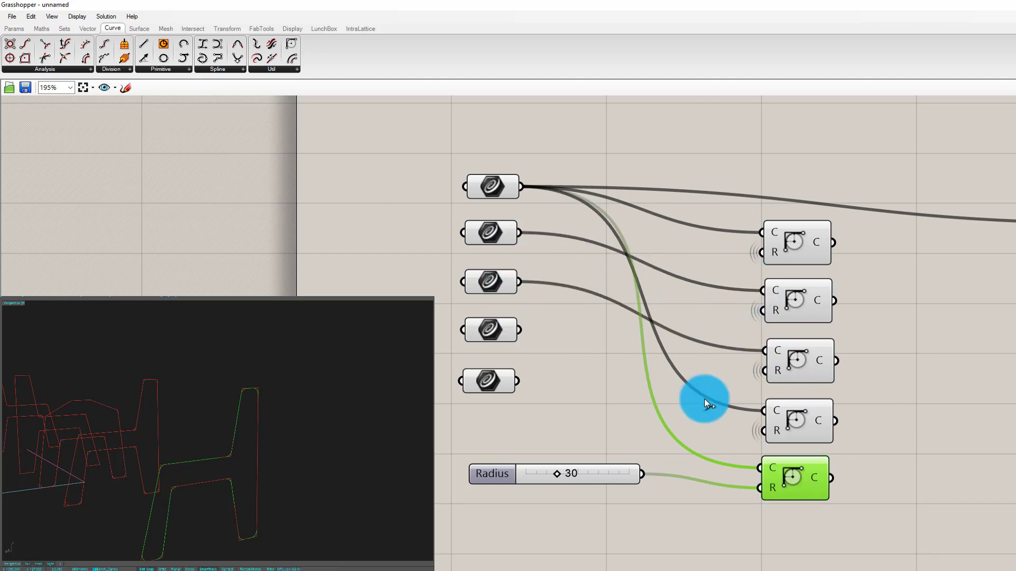
{"action": "left_click_drag", "start_coordinate": [704, 405], "coordinate": [763, 411]}
{"action": "left_click_drag", "start_coordinate": [516, 380], "coordinate": [761, 468]}
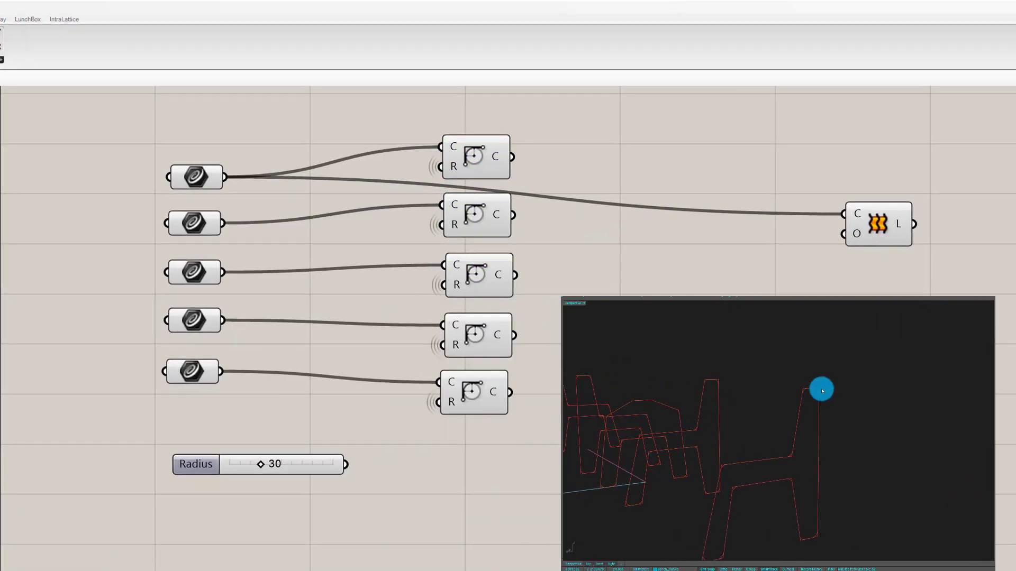
Step: Replace the Loft's direct curve connection with the outputs of all five Fillet components, connected in order from the topmost one
{"action": "right_click_drag", "start_coordinate": [821, 390], "coordinate": [750, 389]}
{"action": "left_click_drag", "start_coordinate": [511, 157], "coordinate": [844, 214]}
{"action": "left_click_drag", "start_coordinate": [773, 202], "coordinate": [844, 213], "text": "shift"}
{"action": "left_click_drag", "start_coordinate": [513, 335], "coordinate": [843, 213], "text": "shift"}
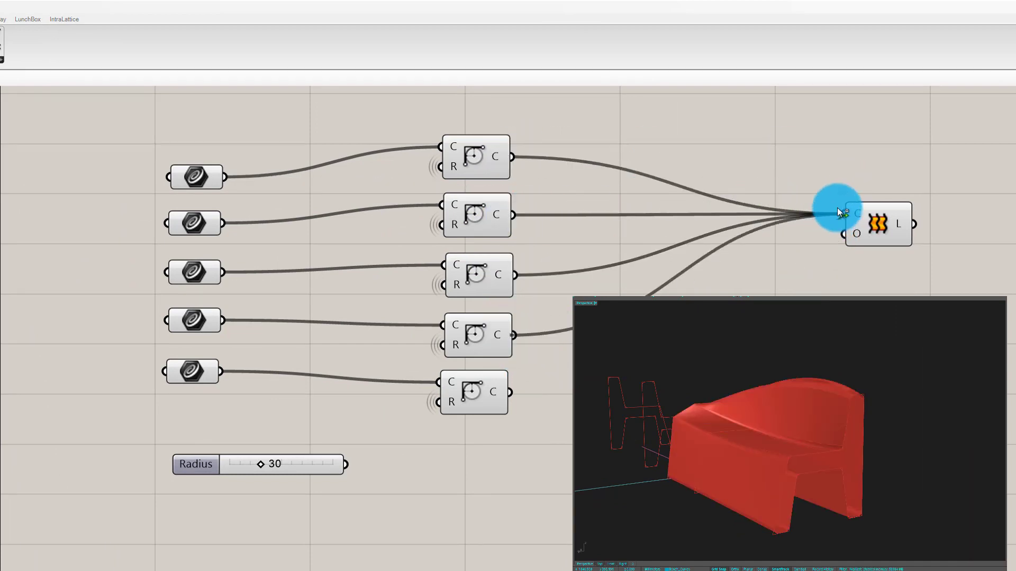
{"action": "left_click_drag", "start_coordinate": [509, 393], "coordinate": [500, 408], "text": "shift"}
{"action": "left_click_drag", "start_coordinate": [574, 392], "coordinate": [843, 215], "text": "shift"}
{"action": "left_click", "coordinate": [872, 207]}
Step: Switch to Rhino and examine the lofted bench surface and its rounded edges from several angles
{"action": "right_click_drag", "start_coordinate": [717, 380], "coordinate": [834, 556]}
{"action": "key", "text": "Escape"}
{"action": "right_click_drag", "start_coordinate": [709, 449], "coordinate": [705, 417]}
{"action": "scroll", "coordinate": [839, 422], "scroll_direction": "down", "scroll_amount": 8}
{"action": "scroll", "coordinate": [760, 410], "scroll_direction": "up", "scroll_amount": 10}
{"action": "right_click_drag", "start_coordinate": [886, 446], "coordinate": [855, 410]}
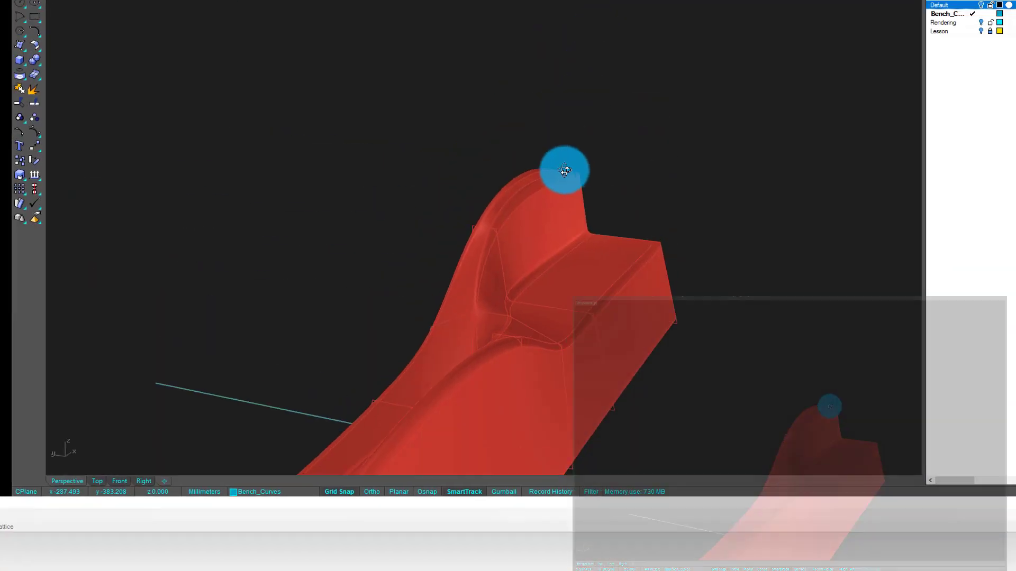
{"action": "right_click_drag", "start_coordinate": [565, 170], "coordinate": [500, 201]}
{"action": "scroll", "coordinate": [551, 190], "scroll_direction": "up", "scroll_amount": 4}
{"action": "right_click_drag", "start_coordinate": [489, 285], "coordinate": [578, 257]}
{"action": "scroll", "coordinate": [578, 257], "scroll_direction": "down", "scroll_amount": 7}
{"action": "right_click_drag", "start_coordinate": [384, 343], "coordinate": [418, 228]}
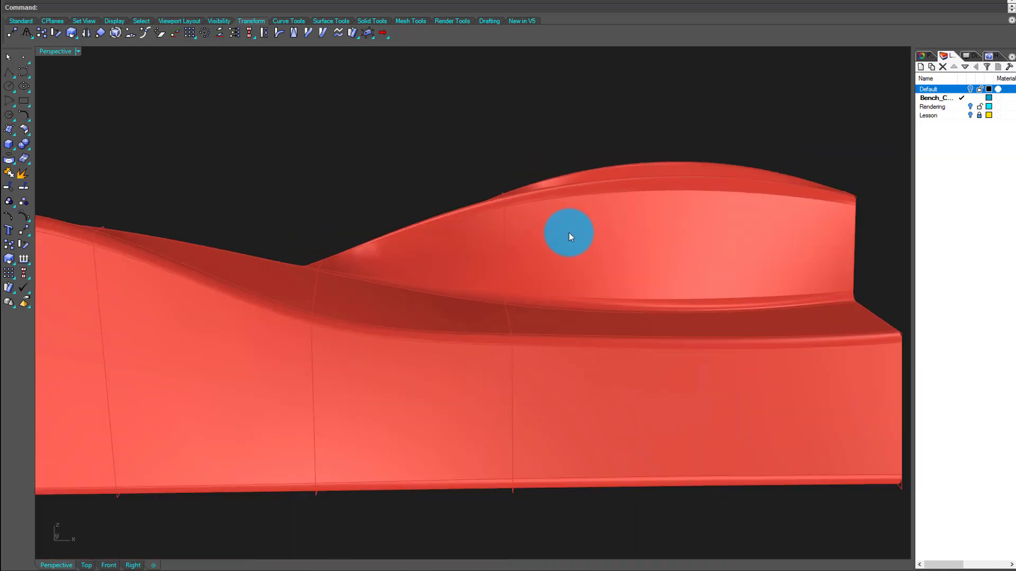
{"action": "right_click_drag", "start_coordinate": [569, 234], "coordinate": [522, 236]}
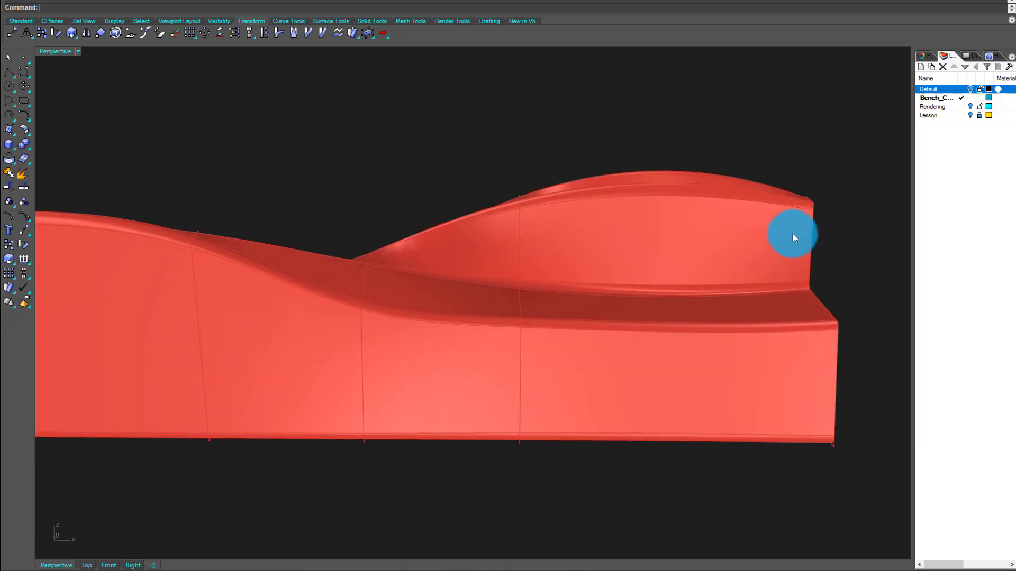
{"action": "right_click_drag", "start_coordinate": [792, 237], "coordinate": [452, 259]}
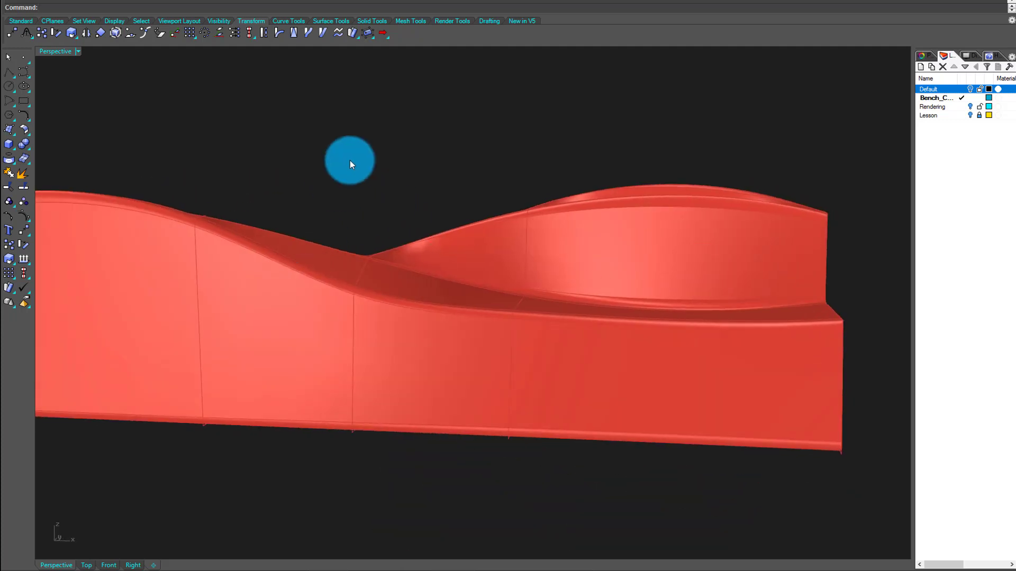
{"action": "right_click_drag", "start_coordinate": [351, 161], "coordinate": [334, 206]}
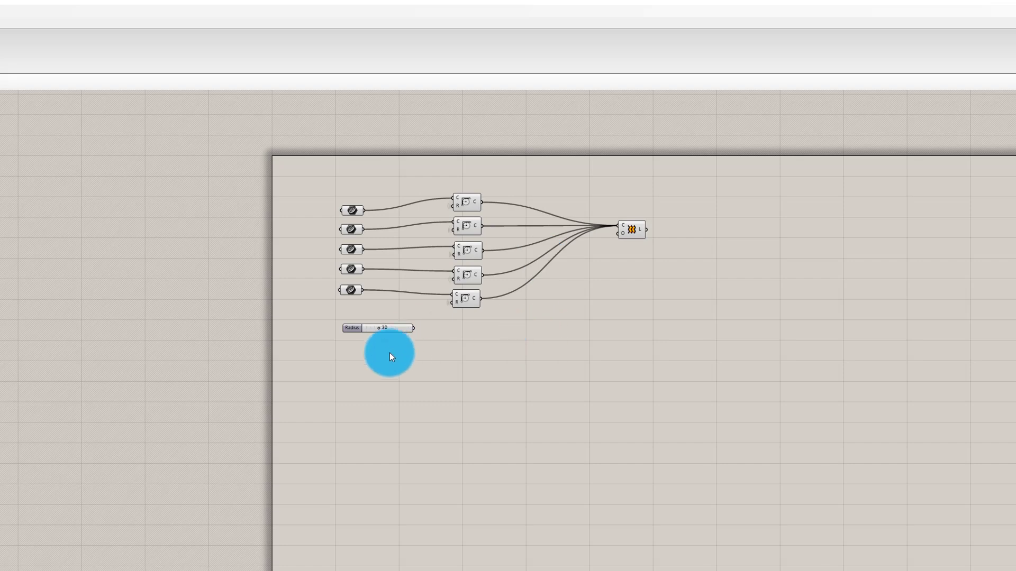
Step: Back in Grasshopper, move the Radius slider farther below the Curve parameters and the Loft farther from the Fillet components
{"action": "left_click_drag", "start_coordinate": [393, 332], "coordinate": [333, 369]}
{"action": "left_click", "coordinate": [496, 362]}
{"action": "left_click_drag", "start_coordinate": [624, 227], "coordinate": [682, 227]}
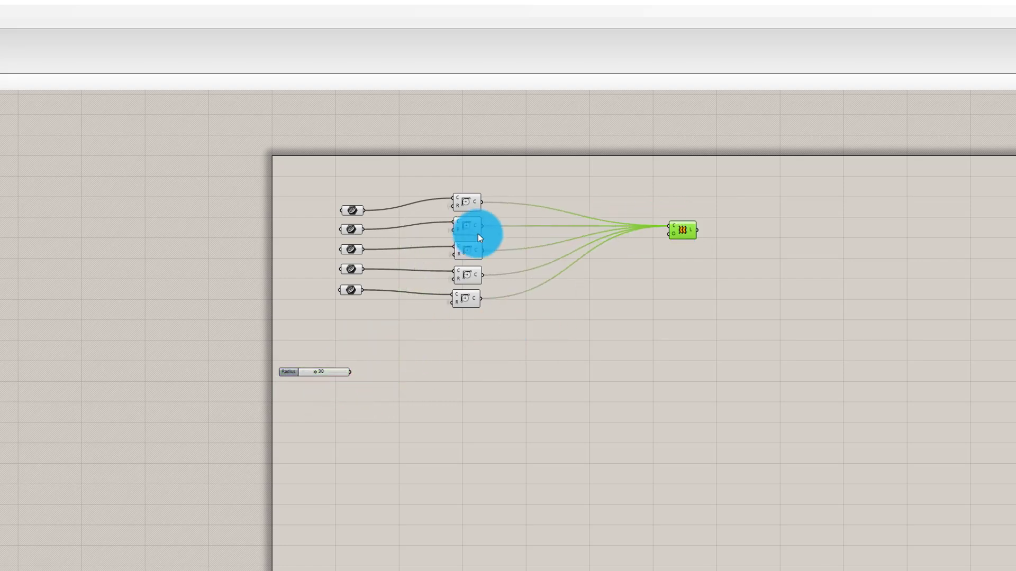
{"action": "scroll", "coordinate": [477, 233], "scroll_direction": "up", "scroll_amount": 3}
{"action": "scroll", "coordinate": [449, 96], "scroll_direction": "up", "scroll_amount": 1}
{"action": "scroll", "coordinate": [450, 101], "scroll_direction": "down", "scroll_amount": 2}
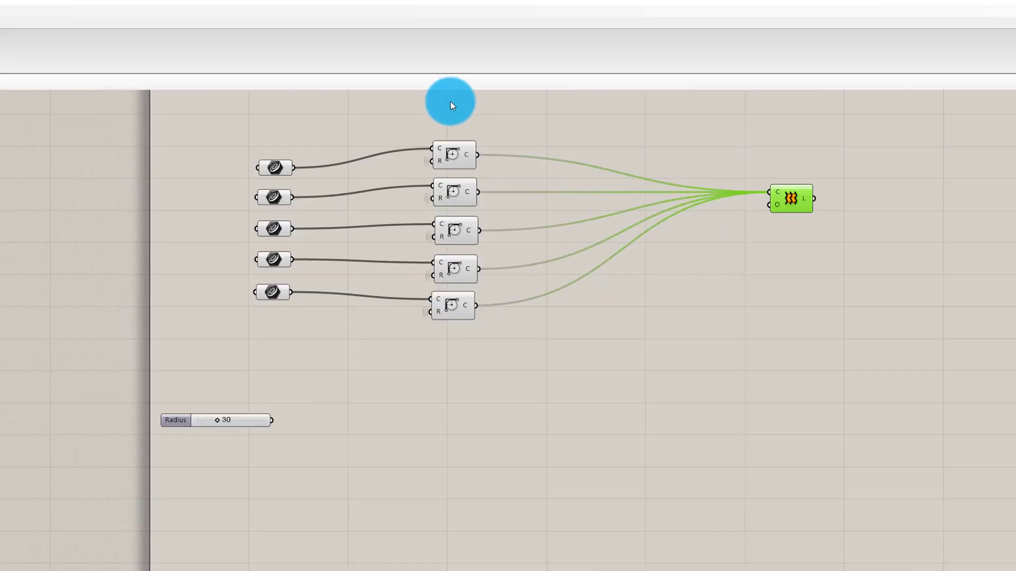
Step: Lower the last Fillet and Curve parameter, and distribute the Fillet column and the Curve parameter column evenly in the vertical direction
{"action": "left_click_drag", "start_coordinate": [456, 307], "coordinate": [465, 398]}
{"action": "left_click_drag", "start_coordinate": [286, 292], "coordinate": [278, 387]}
{"action": "left_click_drag", "start_coordinate": [400, 127], "coordinate": [550, 433]}
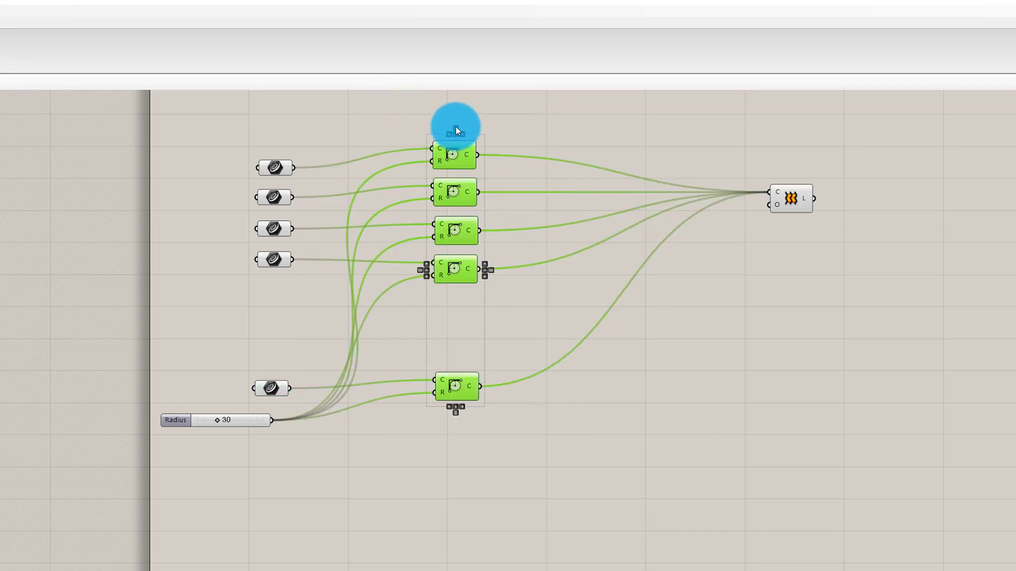
{"action": "left_click", "coordinate": [456, 130]}
{"action": "left_click_drag", "start_coordinate": [237, 119], "coordinate": [320, 405]}
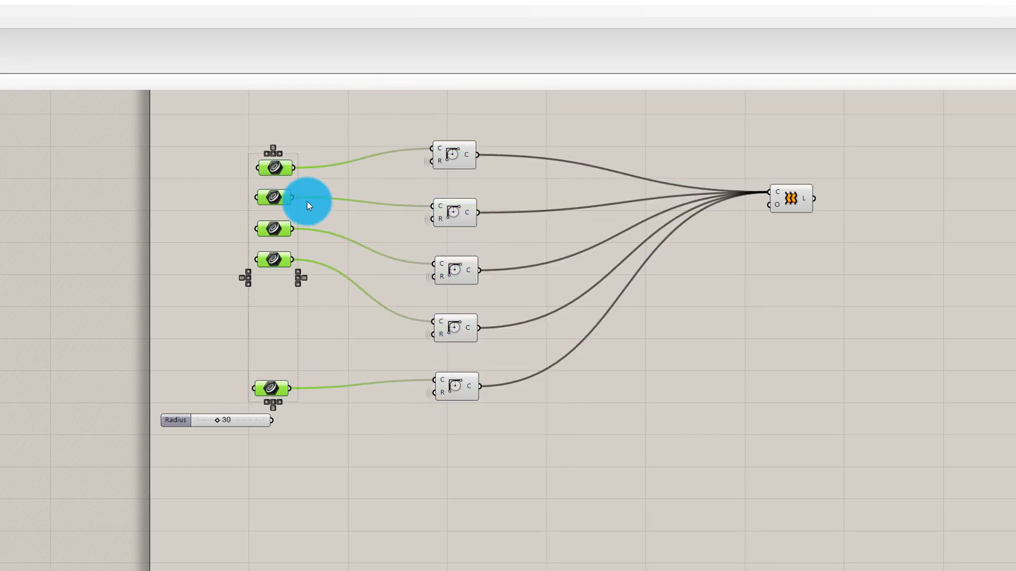
{"action": "left_click", "coordinate": [272, 141]}
{"action": "left_click_drag", "start_coordinate": [238, 124], "coordinate": [345, 407]}
{"action": "left_click", "coordinate": [271, 149]}
{"action": "left_click", "coordinate": [317, 120]}
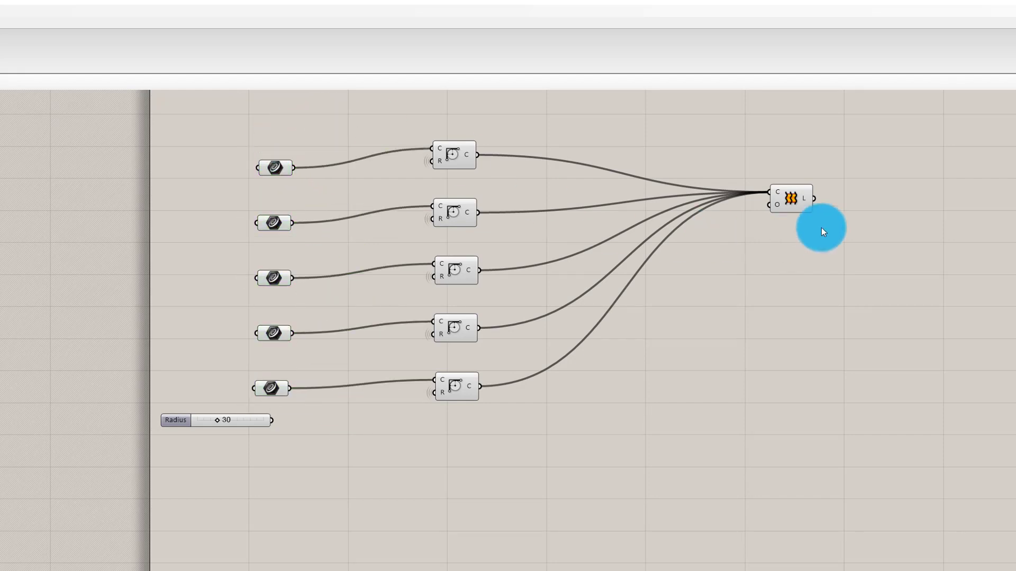
Step: Move the Loft farther out, level with the middle Fillet, and set the wire display of its curves input to faint
{"action": "scroll", "coordinate": [271, 266], "scroll_direction": "down", "scroll_amount": 3}
{"action": "scroll", "coordinate": [530, 277], "scroll_direction": "up", "scroll_amount": 2}
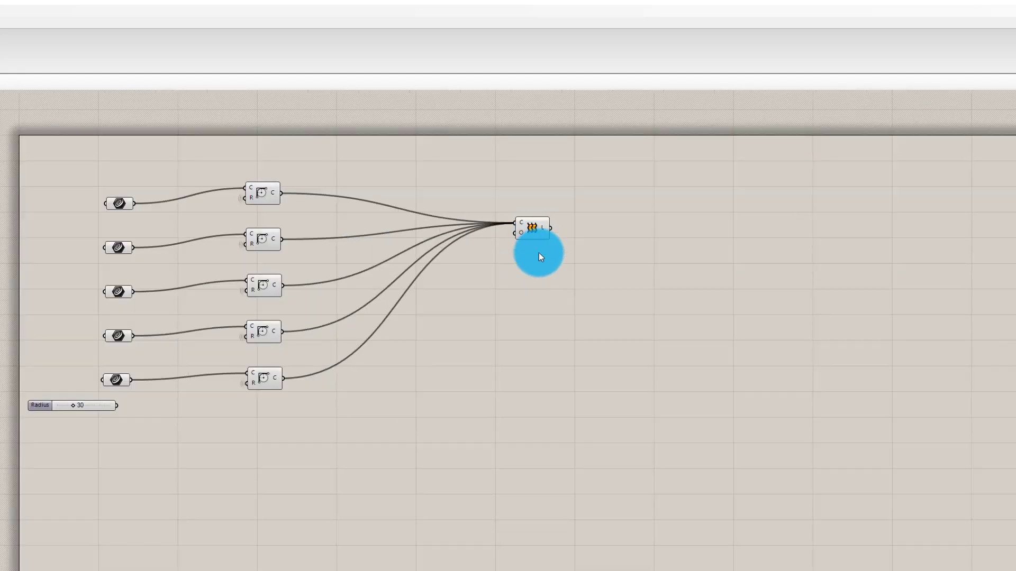
{"action": "left_click_drag", "start_coordinate": [533, 228], "coordinate": [669, 290]}
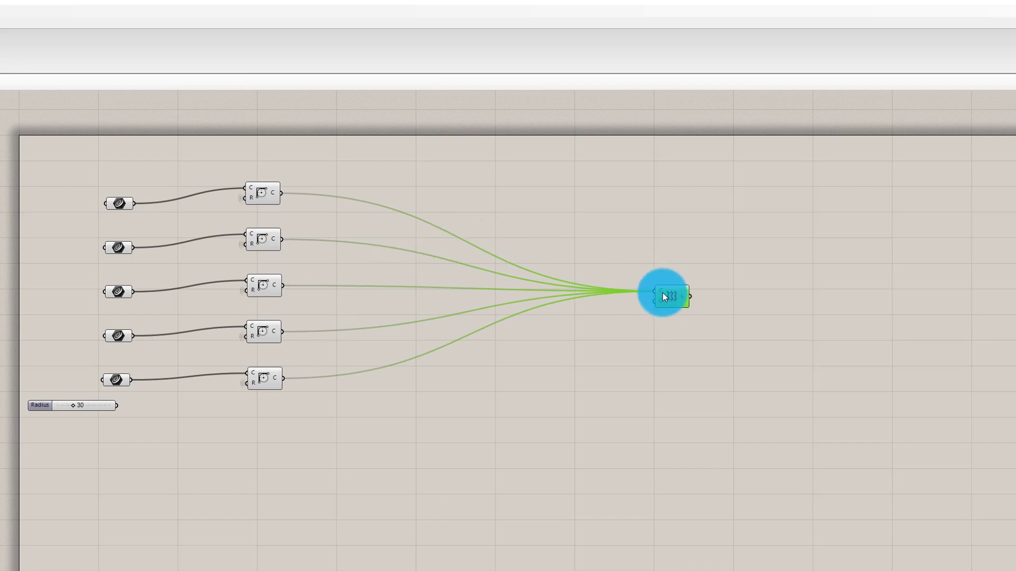
{"action": "right_click", "coordinate": [662, 293]}
{"action": "mouse_move", "coordinate": [716, 331]}
{"action": "left_click", "coordinate": [799, 342]}
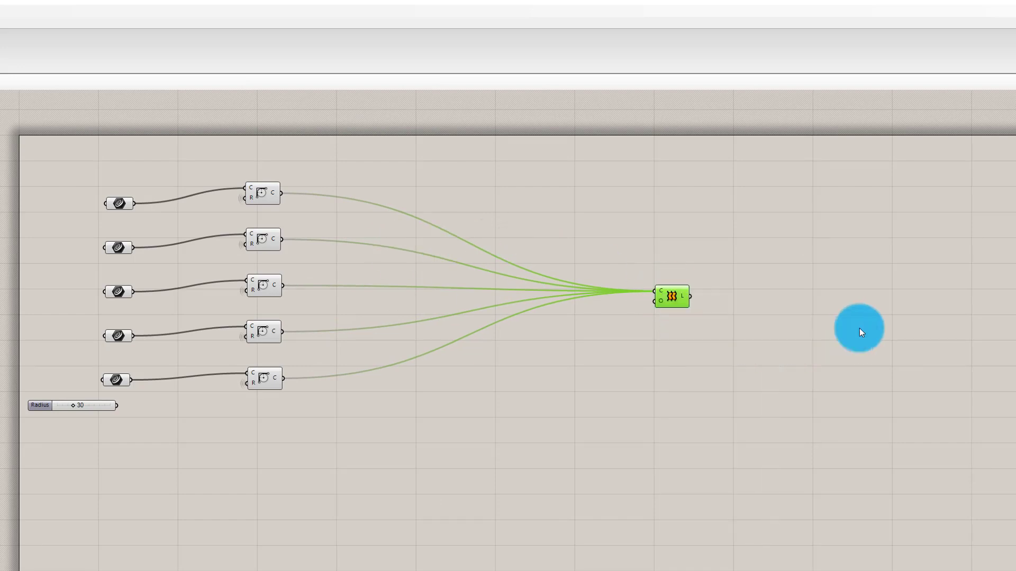
{"action": "left_click", "coordinate": [859, 328]}
{"action": "scroll", "coordinate": [249, 199], "scroll_direction": "up", "scroll_amount": 1}
{"action": "left_click", "coordinate": [249, 199]}
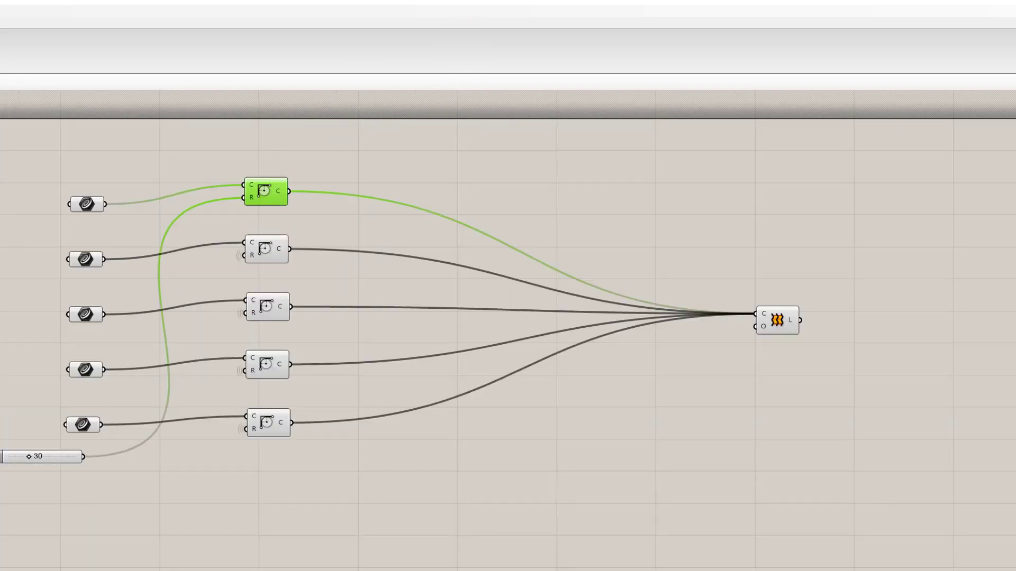
{"action": "left_click", "coordinate": [462, 140]}
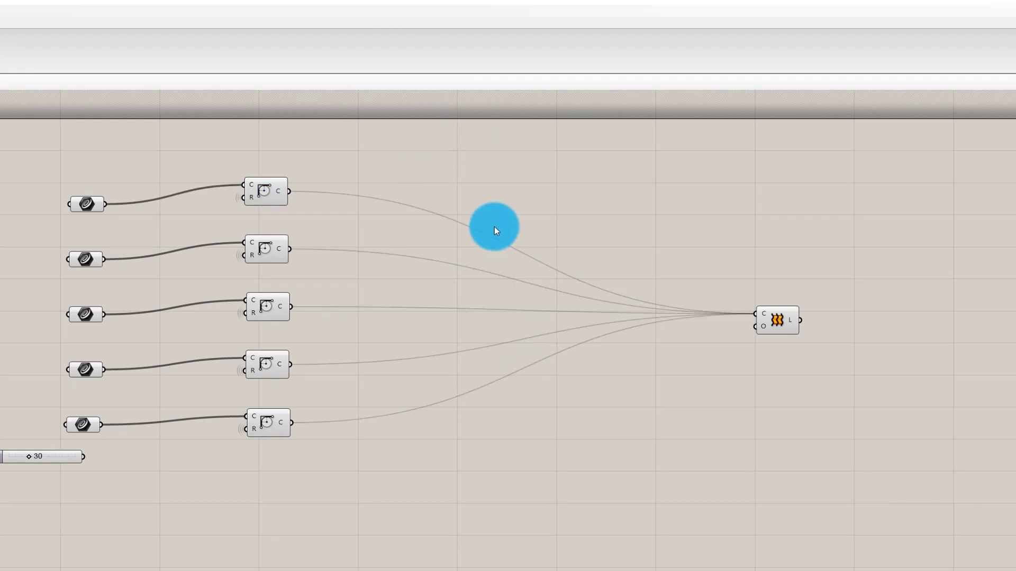
Step: Turn off the preview of the Loft component
{"action": "left_click_drag", "start_coordinate": [494, 227], "coordinate": [881, 391]}
{"action": "middle_click", "coordinate": [868, 315]}
{"action": "left_click", "coordinate": [906, 287]}
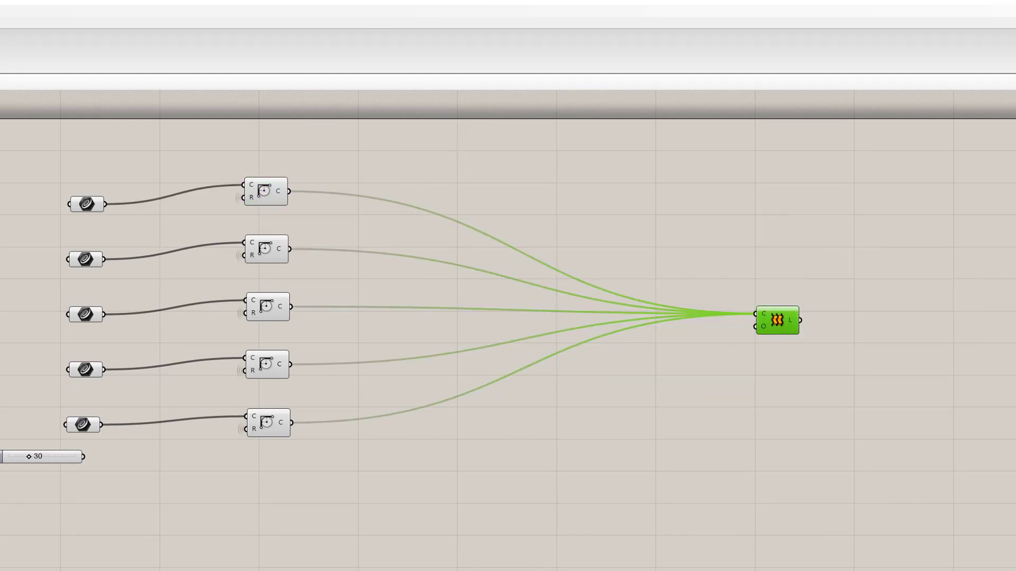
{"action": "left_click", "coordinate": [476, 279]}
Step: Turn off the preview of all five Curve parameters so that only the filleted profiles are drawn
{"action": "left_click_drag", "start_coordinate": [3, 170], "coordinate": [170, 414]}
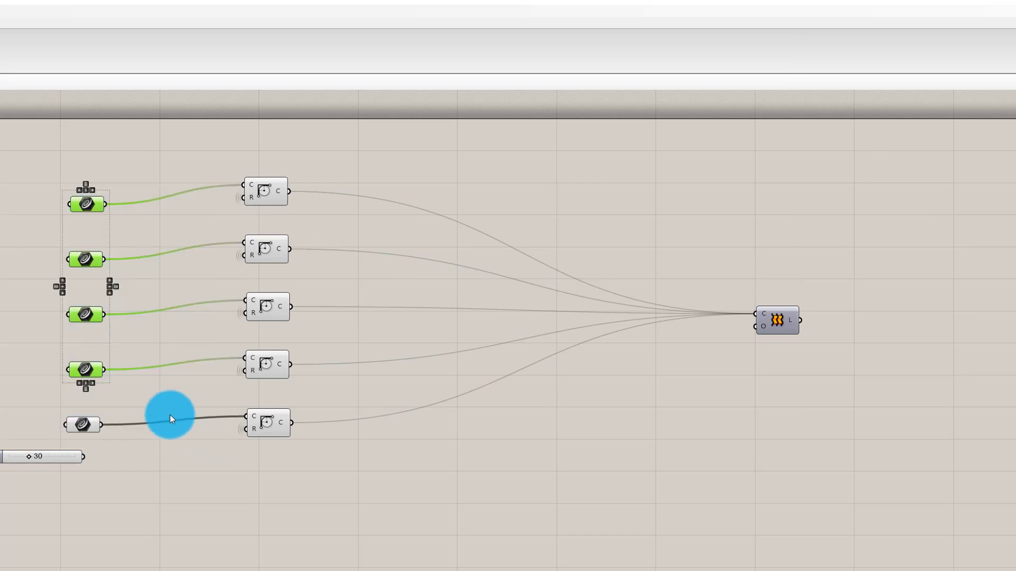
{"action": "middle_click", "coordinate": [166, 409]}
{"action": "left_click", "coordinate": [193, 379]}
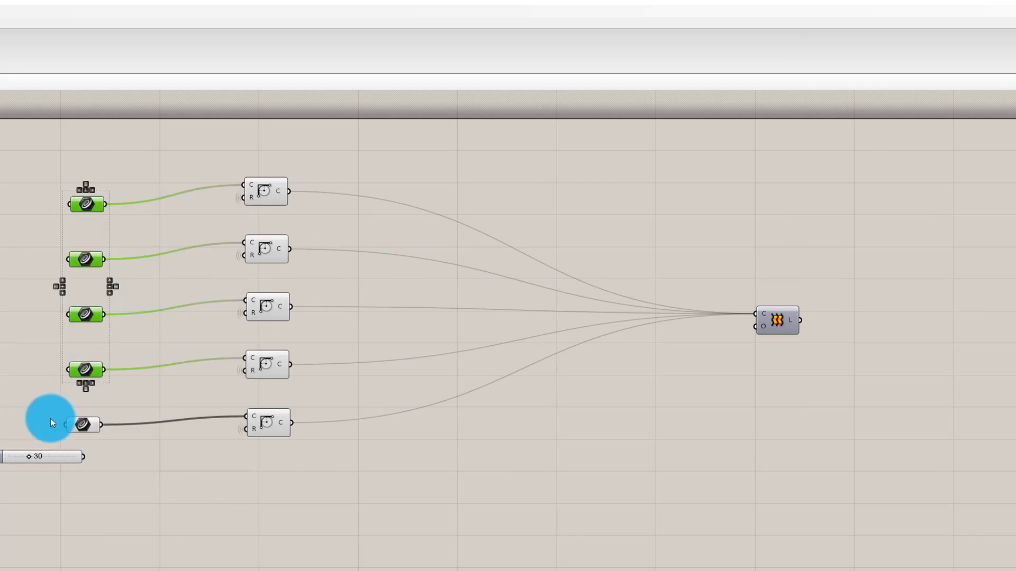
{"action": "left_click_drag", "start_coordinate": [55, 389], "coordinate": [127, 437]}
{"action": "middle_click", "coordinate": [148, 409]}
{"action": "left_click", "coordinate": [182, 377]}
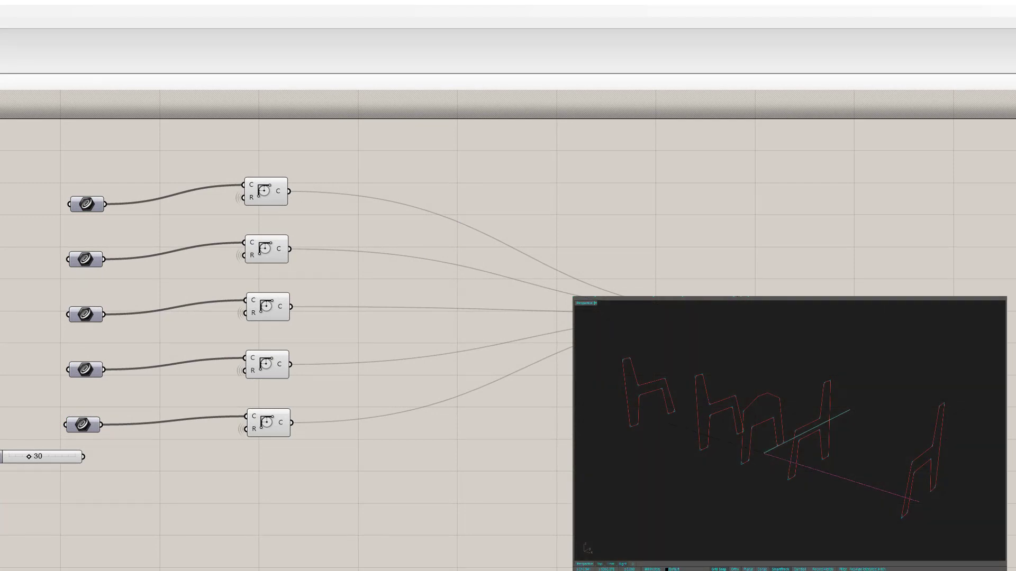
{"action": "right_click_drag", "start_coordinate": [876, 365], "coordinate": [922, 431]}
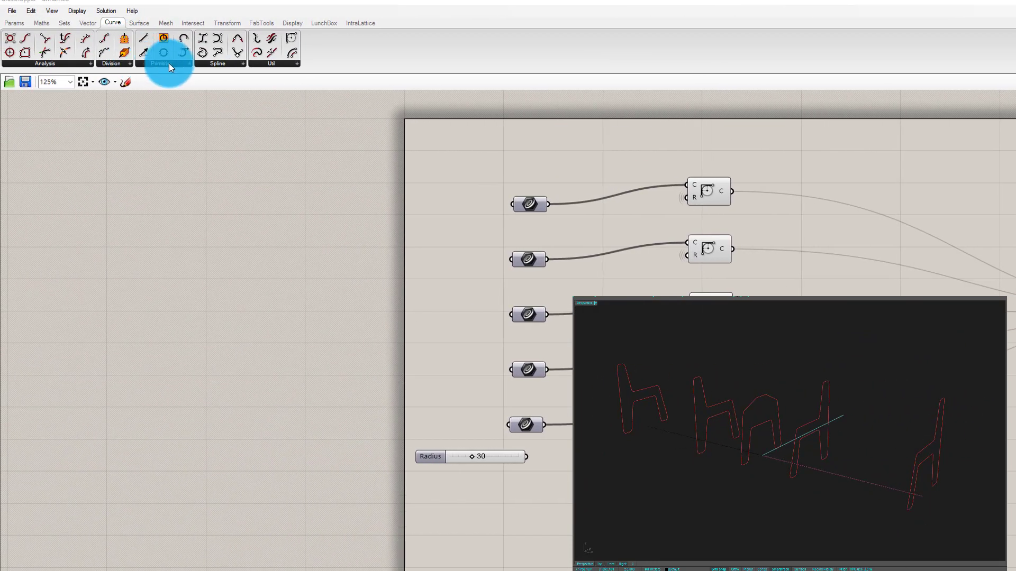
Step: Add a Tween Curve component and connect the first Fillet to its A input and the second Fillet to its B input
{"action": "left_click", "coordinate": [165, 63]}
{"action": "left_click", "coordinate": [267, 64]}
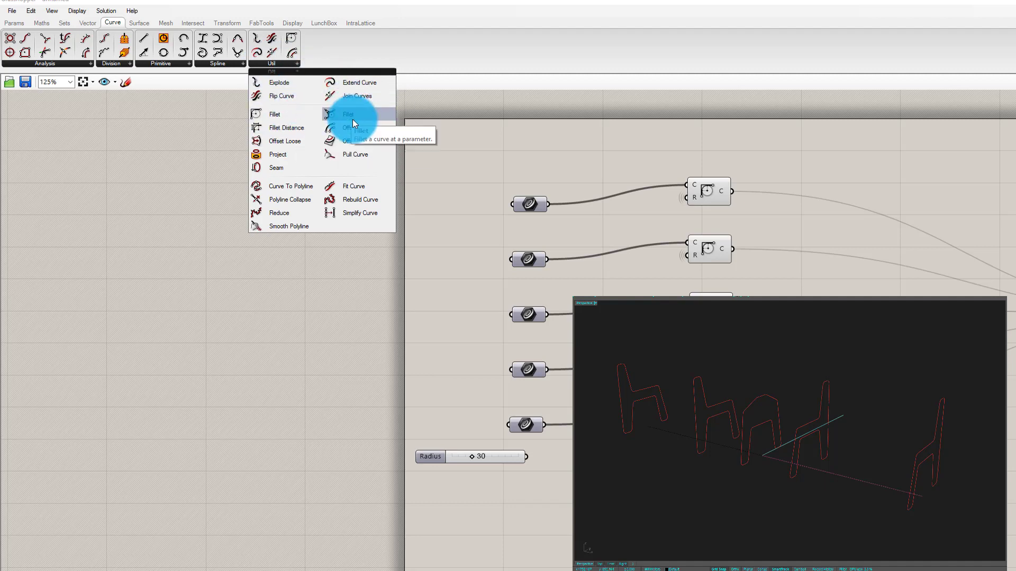
{"action": "left_click", "coordinate": [205, 63]}
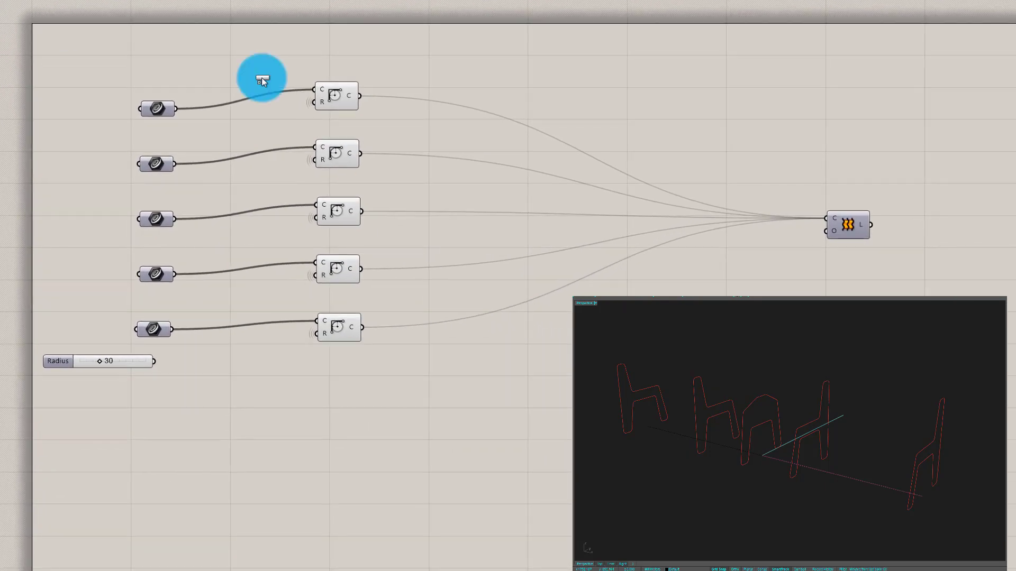
{"action": "left_click_drag", "start_coordinate": [362, 96], "coordinate": [594, 126]}
{"action": "right_click_drag", "start_coordinate": [917, 464], "coordinate": [739, 447]}
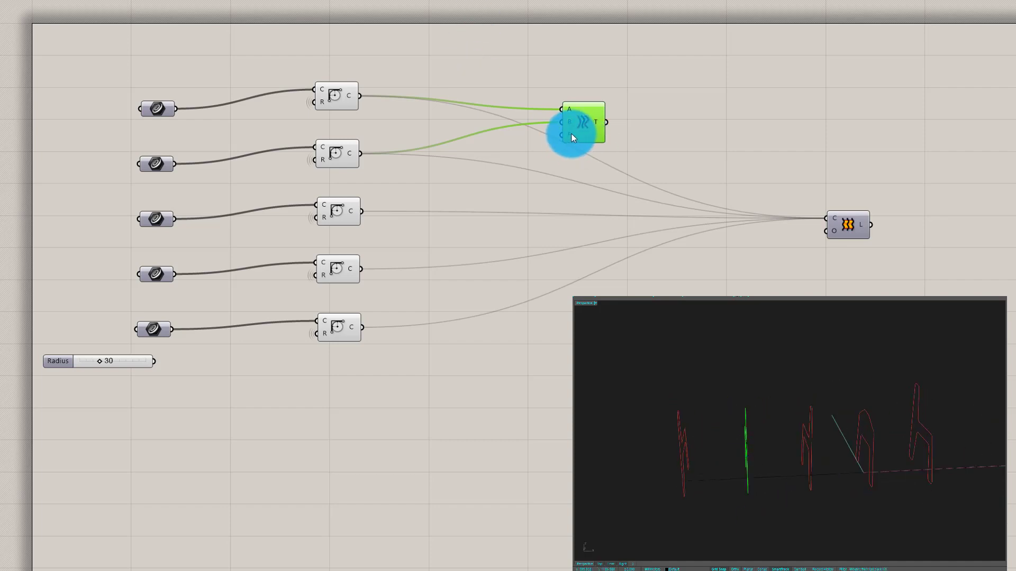
Step: Add a 0.250 number slider, connect it to the Tween Curve's factor input, and set the factor to 0.562
{"action": "mouse_move", "coordinate": [570, 133]}
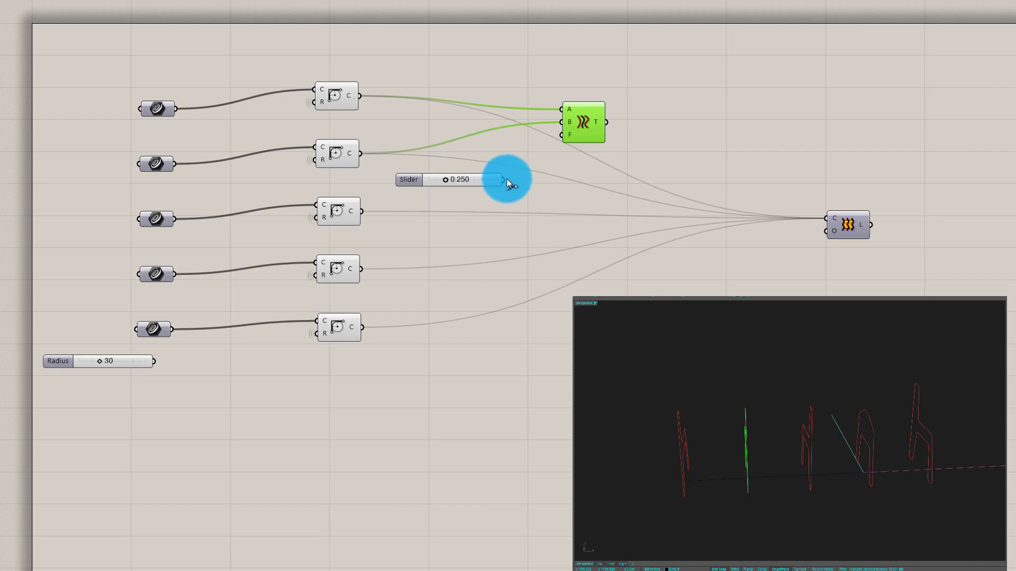
{"action": "left_click_drag", "start_coordinate": [502, 180], "coordinate": [562, 134]}
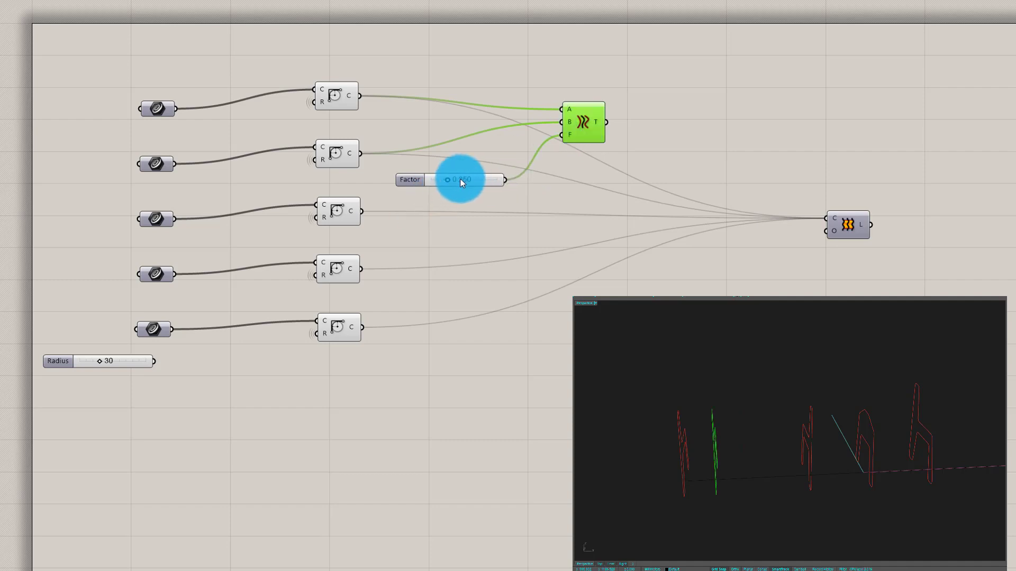
{"action": "left_click_drag", "start_coordinate": [429, 182], "coordinate": [472, 182]}
{"action": "mouse_move", "coordinate": [766, 479]}
{"action": "right_mouse_down"}
{"action": "mouse_move", "coordinate": [805, 476]}
{"action": "mouse_move", "coordinate": [737, 474]}
{"action": "mouse_move", "coordinate": [767, 479]}
{"action": "right_mouse_up"}
{"action": "right_click_drag", "start_coordinate": [770, 538], "coordinate": [788, 430]}
Step: Place the Factor slider beside the lowest Fillet, lower the Tween Curve, and rewire its A and B inputs to the second and third Fillets
{"action": "left_click_drag", "start_coordinate": [460, 182], "coordinate": [480, 349]}
{"action": "left_click_drag", "start_coordinate": [582, 127], "coordinate": [587, 198]}
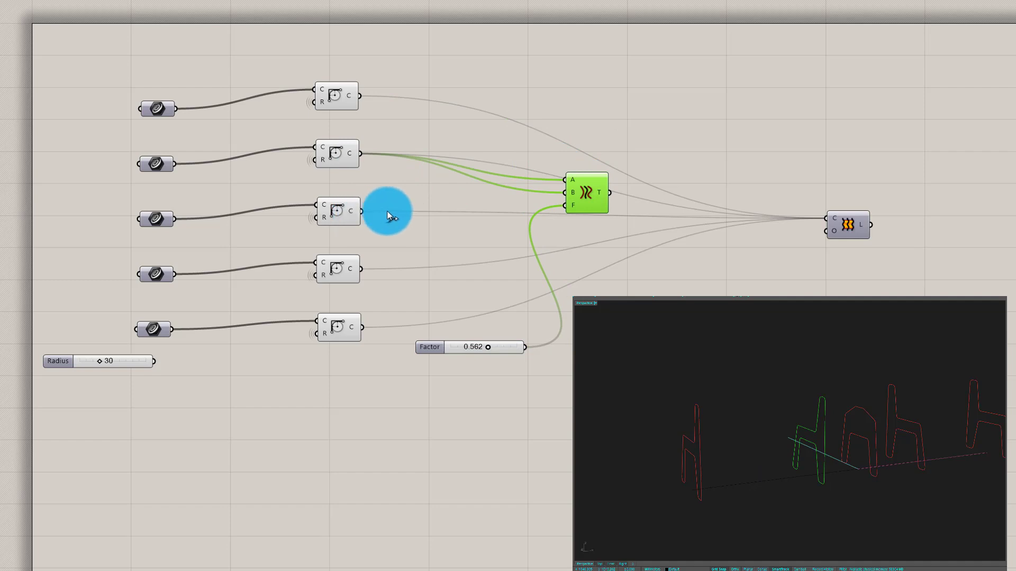
{"action": "left_click_drag", "start_coordinate": [389, 214], "coordinate": [564, 192]}
{"action": "right_click_drag", "start_coordinate": [826, 469], "coordinate": [851, 431]}
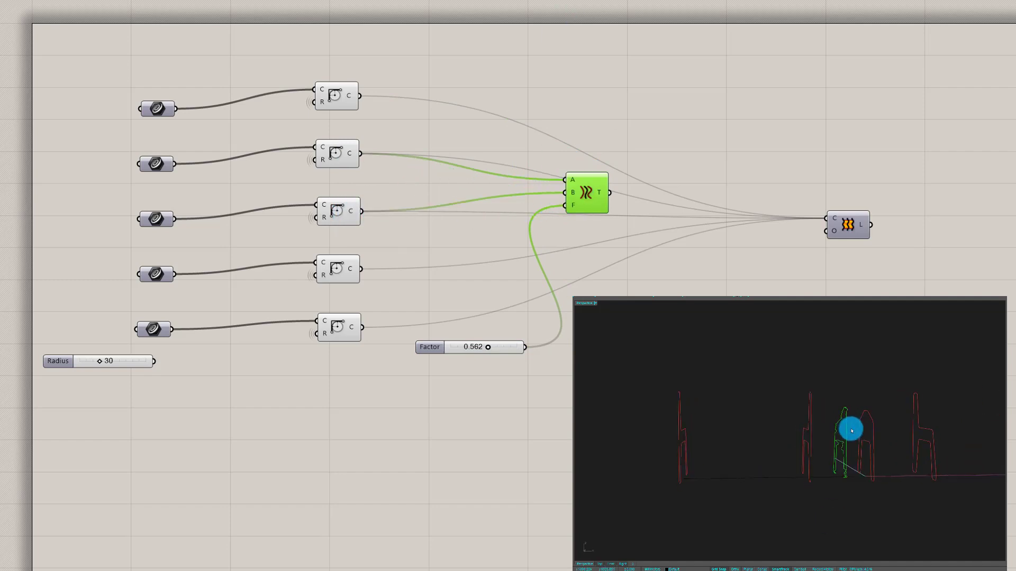
{"action": "scroll", "coordinate": [851, 431], "scroll_direction": "up", "scroll_amount": 5}
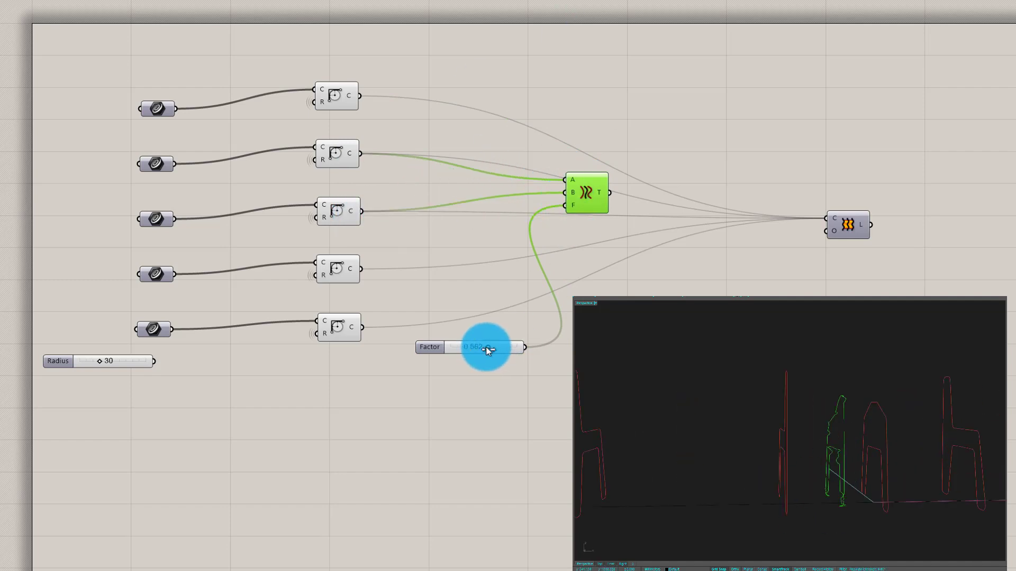
Step: Set the Factor slider to 0.794 and examine the tweened curve between the second and third profiles from several angles
{"action": "left_click_drag", "start_coordinate": [448, 352], "coordinate": [502, 362]}
{"action": "right_click_drag", "start_coordinate": [806, 447], "coordinate": [689, 380]}
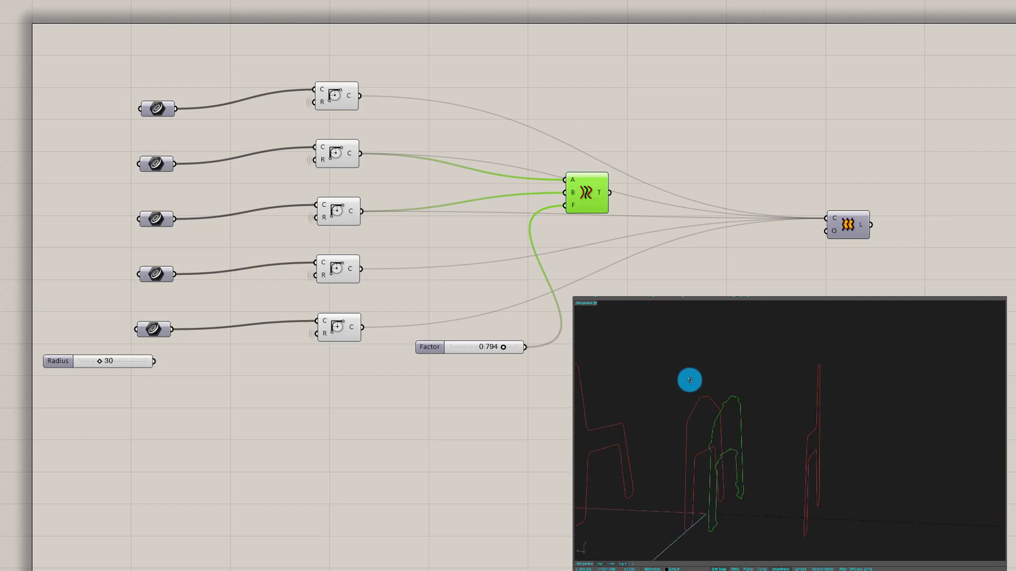
{"action": "right_click_drag", "start_coordinate": [750, 383], "coordinate": [728, 397]}
{"action": "right_click_drag", "start_coordinate": [799, 400], "coordinate": [853, 413]}
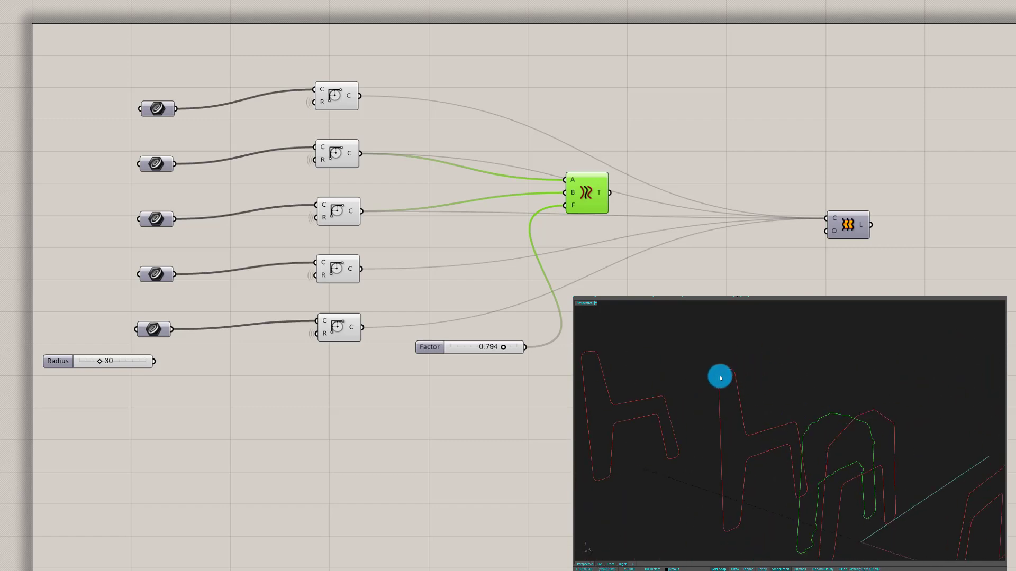
{"action": "right_click_drag", "start_coordinate": [721, 377], "coordinate": [780, 407]}
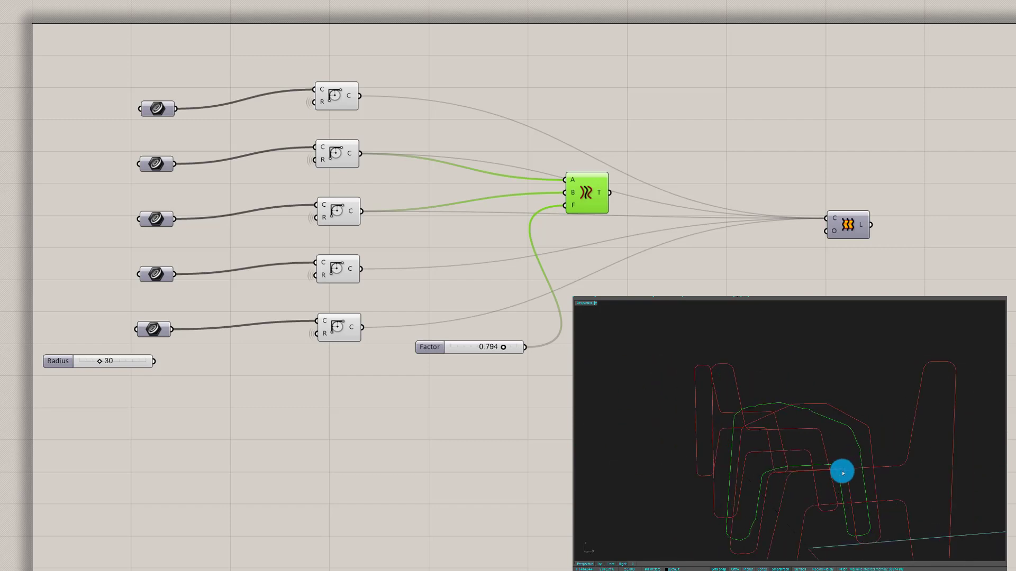
{"action": "right_click_drag", "start_coordinate": [710, 386], "coordinate": [734, 425]}
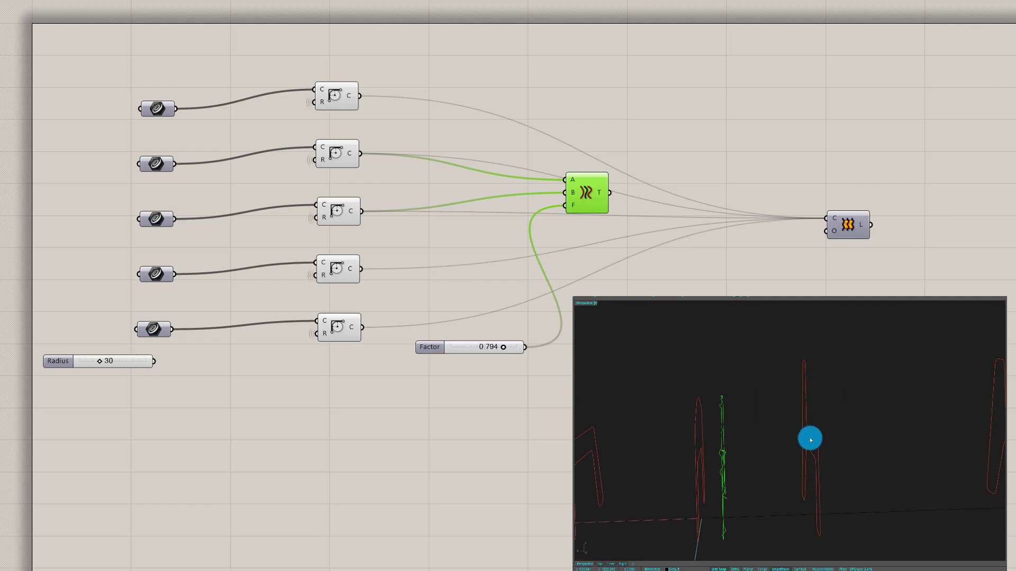
{"action": "right_click_drag", "start_coordinate": [810, 439], "coordinate": [603, 437]}
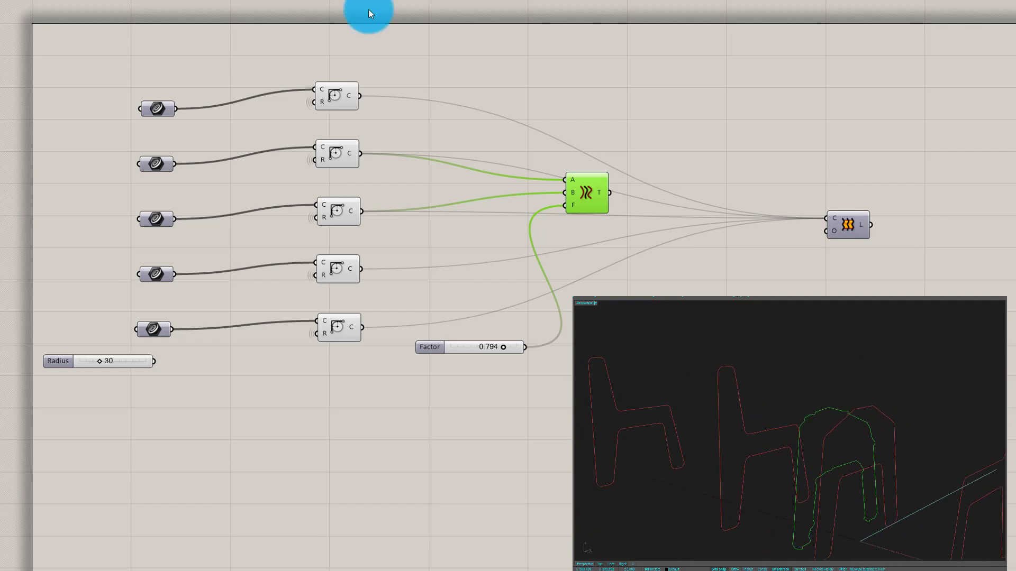
Step: Move the Tween Curve closer to the Fillets and rewire its A and B inputs to the second and third unfilleted Curve parameters
{"action": "left_click_drag", "start_coordinate": [598, 196], "coordinate": [553, 196]}
{"action": "left_click_drag", "start_coordinate": [461, 167], "coordinate": [520, 180]}
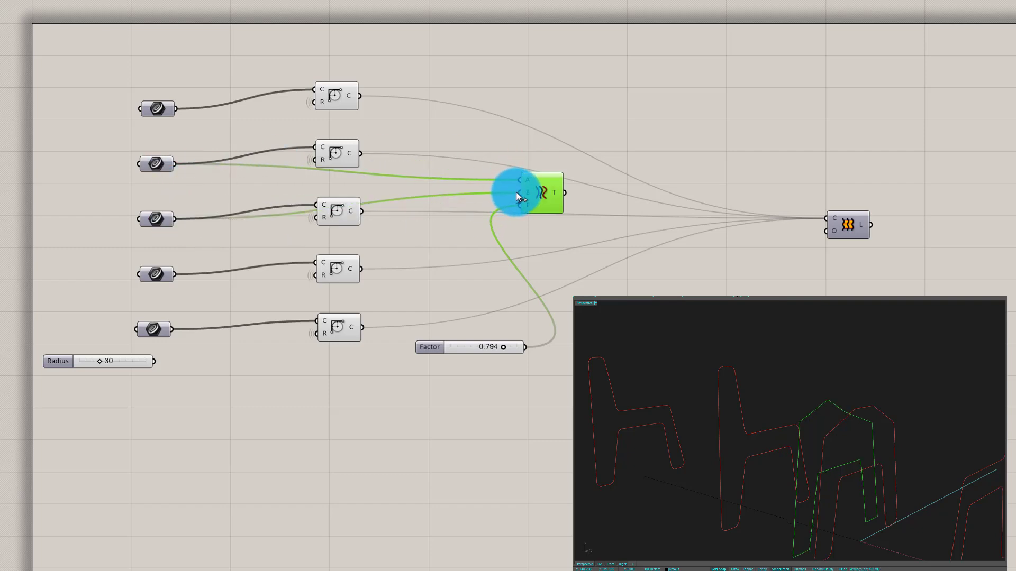
{"action": "right_click_drag", "start_coordinate": [812, 420], "coordinate": [739, 506]}
Step: Vary the tween factor down to 0.000 and set it to 0.528
{"action": "left_click_drag", "start_coordinate": [516, 347], "coordinate": [426, 347]}
{"action": "right_click_drag", "start_coordinate": [751, 424], "coordinate": [799, 422]}
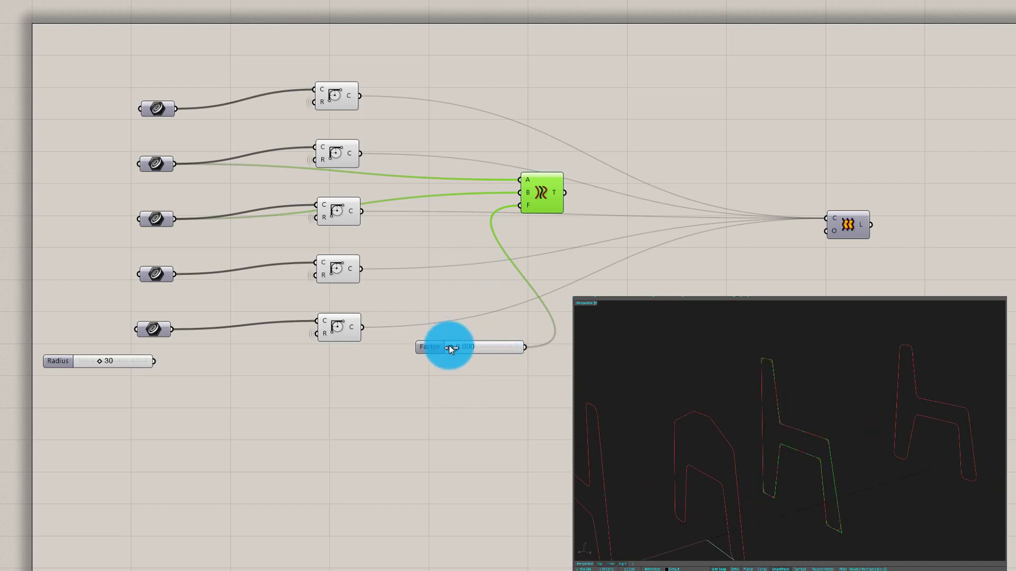
{"action": "left_click_drag", "start_coordinate": [450, 347], "coordinate": [479, 366]}
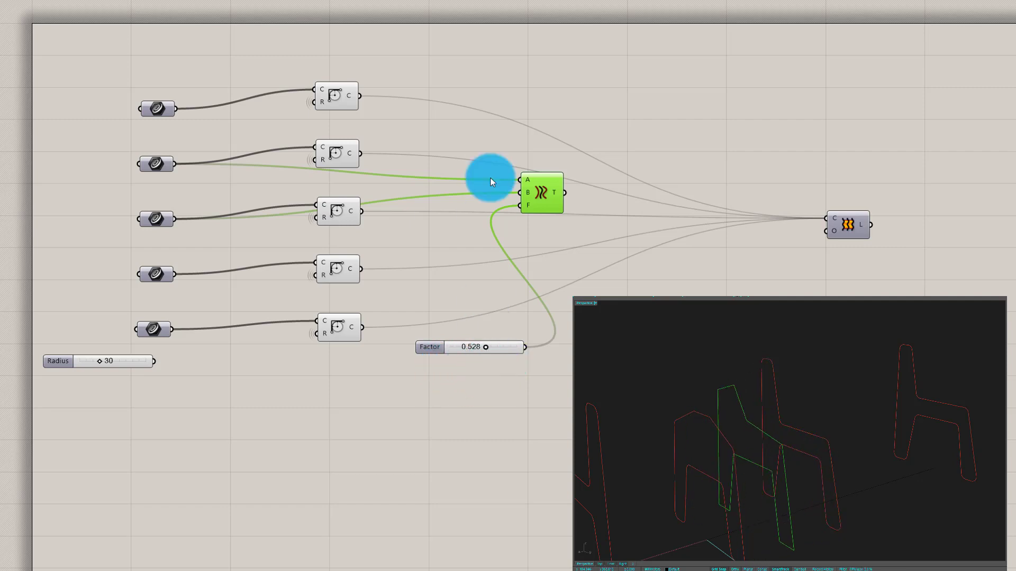
Step: Rewire the Tween Curve's A and B inputs to the first and second Fillets, and move it up beside them
{"action": "mouse_move", "coordinate": [811, 442]}
{"action": "right_mouse_down"}
{"action": "mouse_move", "coordinate": [783, 408]}
{"action": "mouse_move", "coordinate": [918, 420]}
{"action": "mouse_move", "coordinate": [820, 439]}
{"action": "right_mouse_up"}
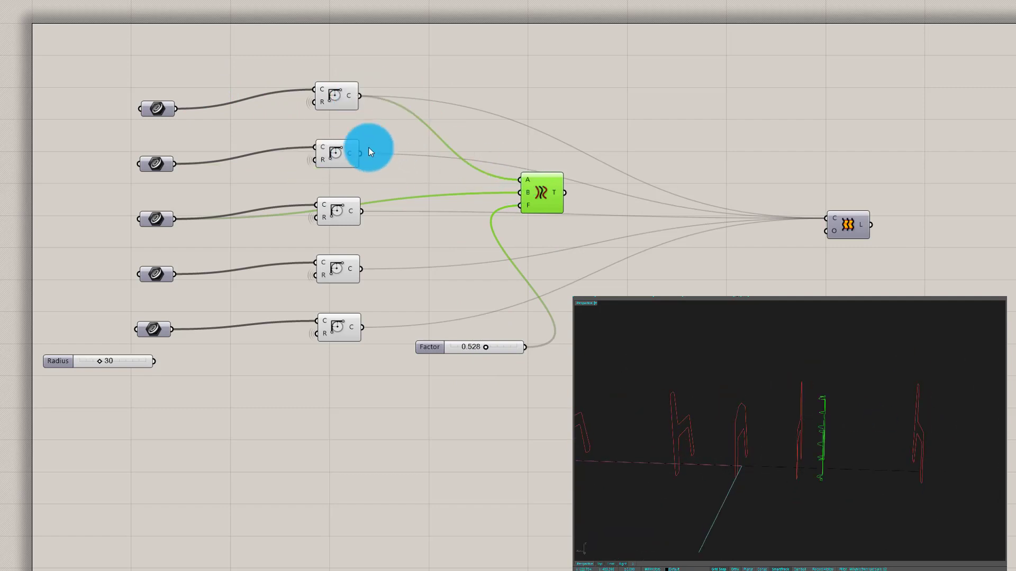
{"action": "mouse_move", "coordinate": [340, 152]}
{"action": "left_mouse_down"}
{"action": "mouse_move", "coordinate": [442, 193]}
{"action": "mouse_move", "coordinate": [351, 151]}
{"action": "mouse_move", "coordinate": [360, 151]}
{"action": "left_mouse_up"}
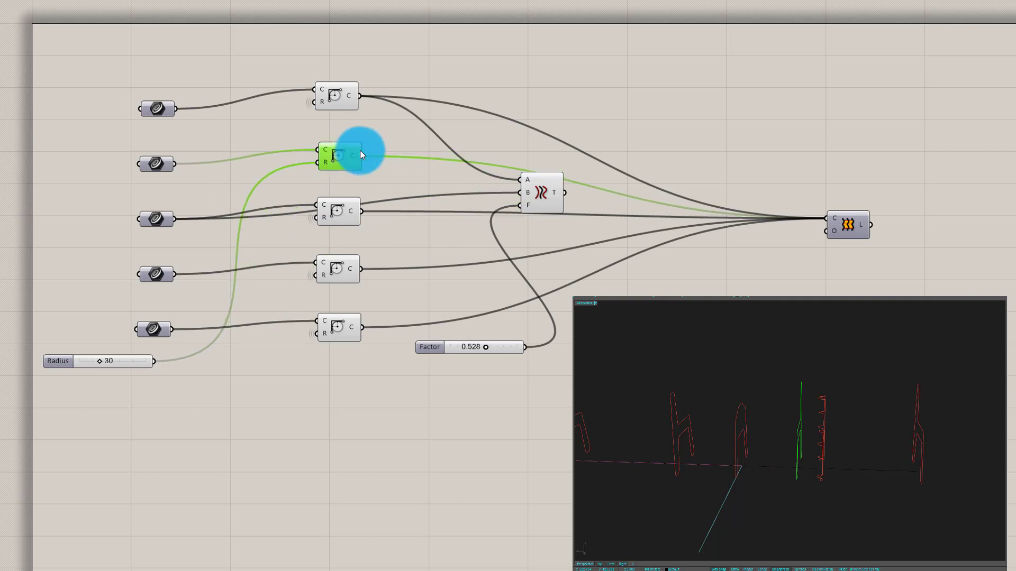
{"action": "left_click_drag", "start_coordinate": [560, 189], "coordinate": [563, 140]}
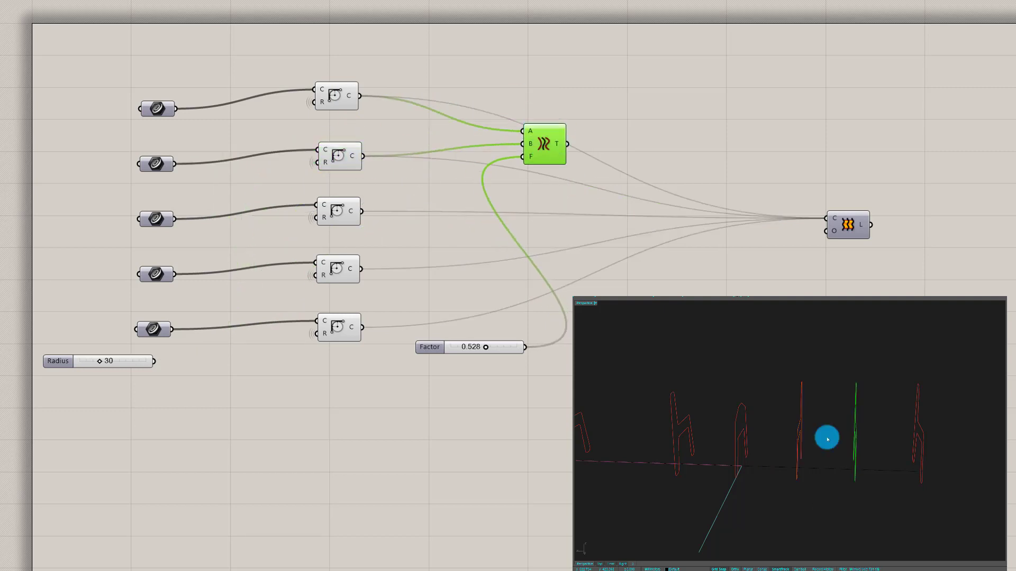
{"action": "scroll", "coordinate": [852, 393], "scroll_direction": "up", "scroll_amount": 3}
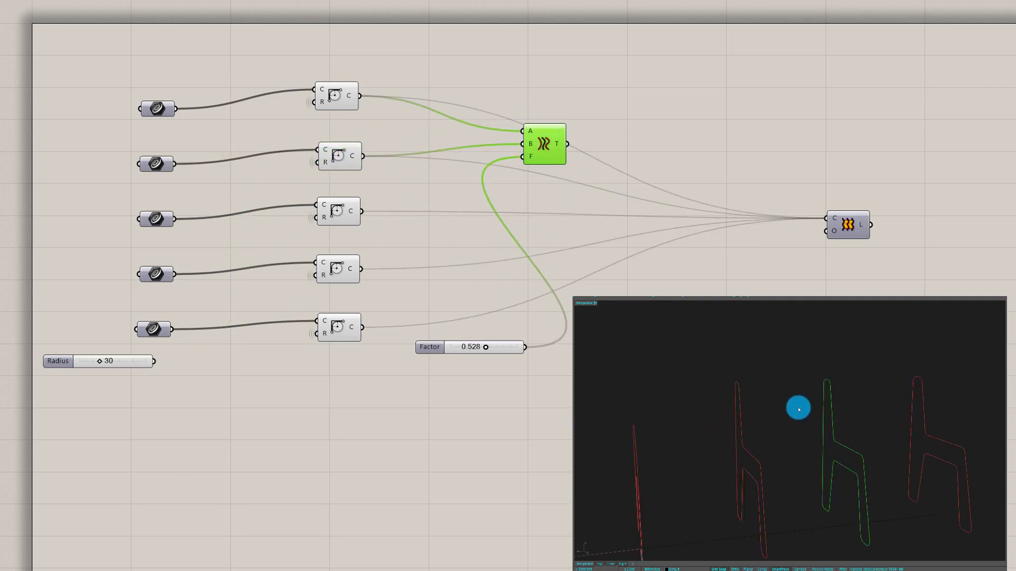
{"action": "right_click_drag", "start_coordinate": [798, 408], "coordinate": [845, 423]}
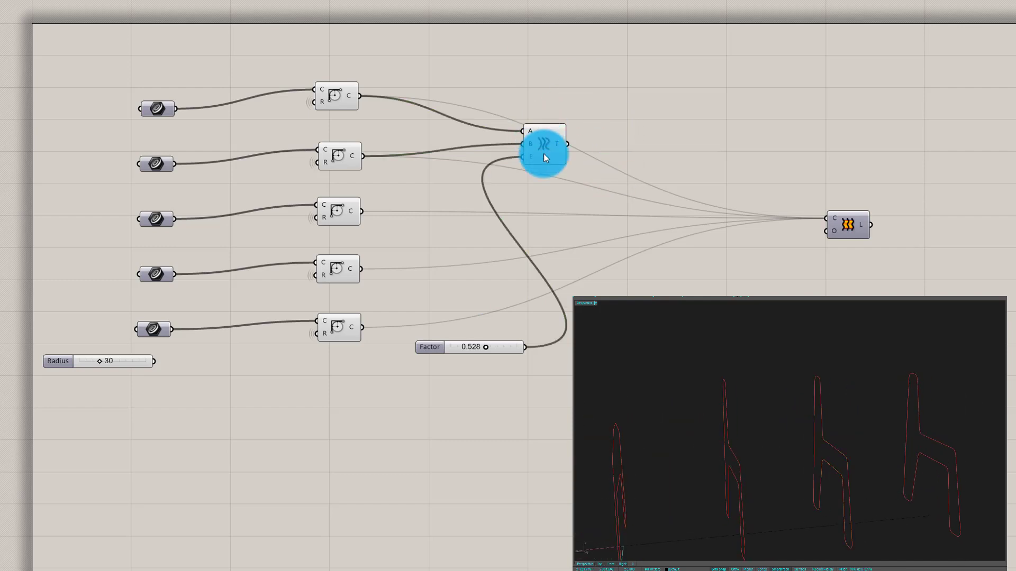
{"action": "left_click_drag", "start_coordinate": [545, 153], "coordinate": [563, 132]}
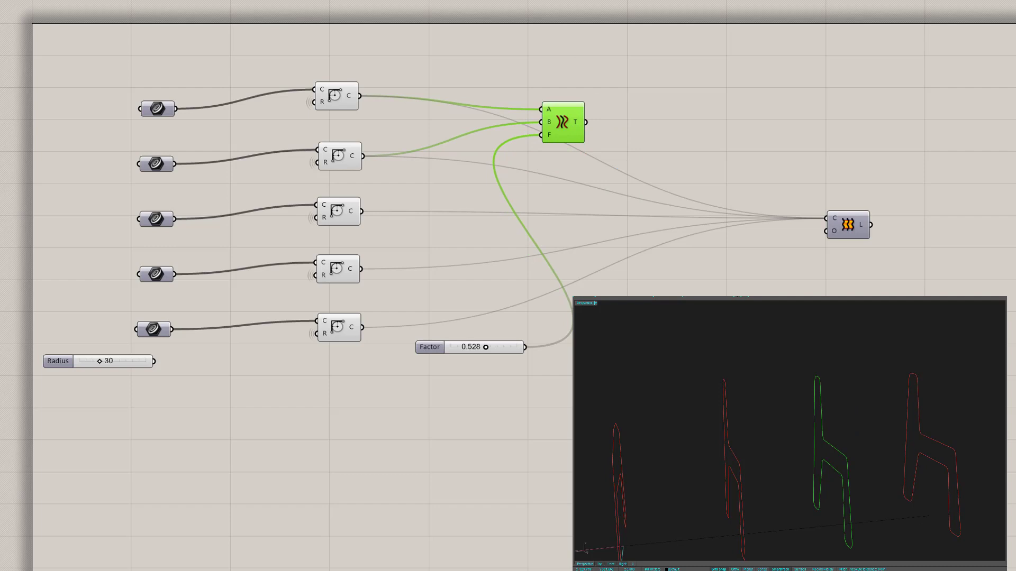
{"action": "left_click", "coordinate": [601, 291]}
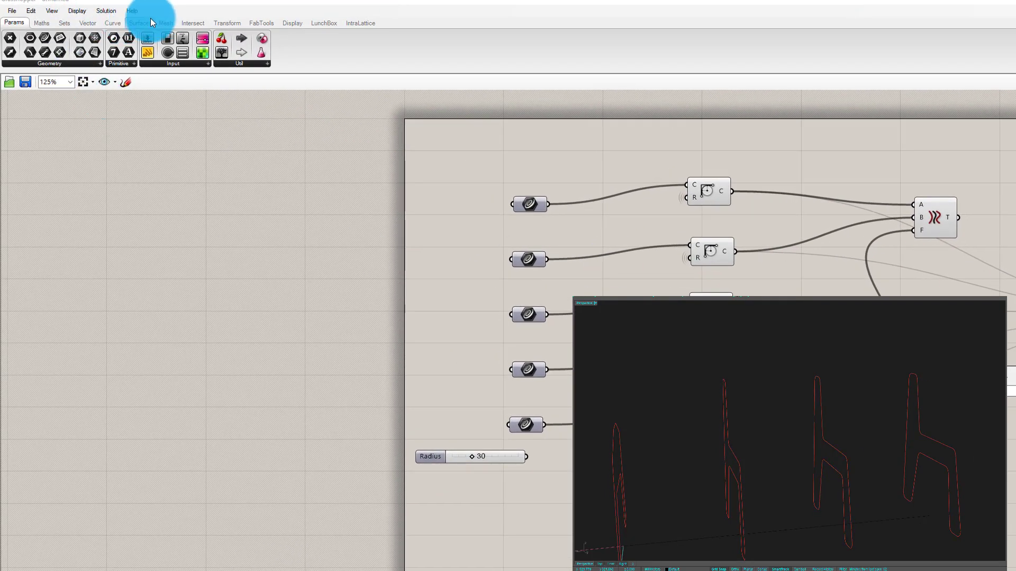
Step: Find the Range component among the sequence tools and place it below the Factor slider
{"action": "left_click", "coordinate": [149, 21]}
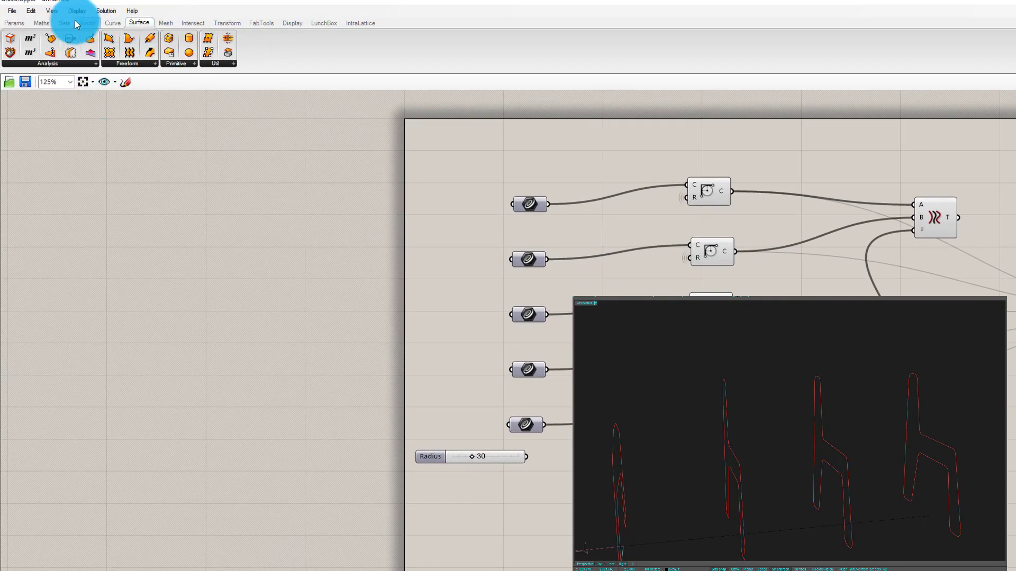
{"action": "left_click", "coordinate": [42, 21]}
{"action": "left_click", "coordinate": [64, 22]}
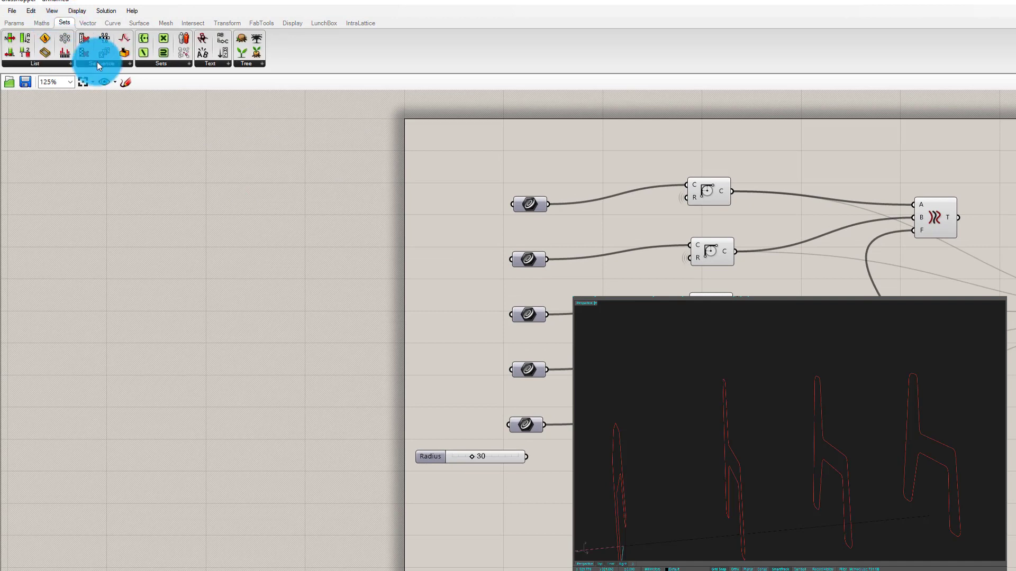
{"action": "left_click", "coordinate": [97, 63]}
{"action": "left_click", "coordinate": [112, 142]}
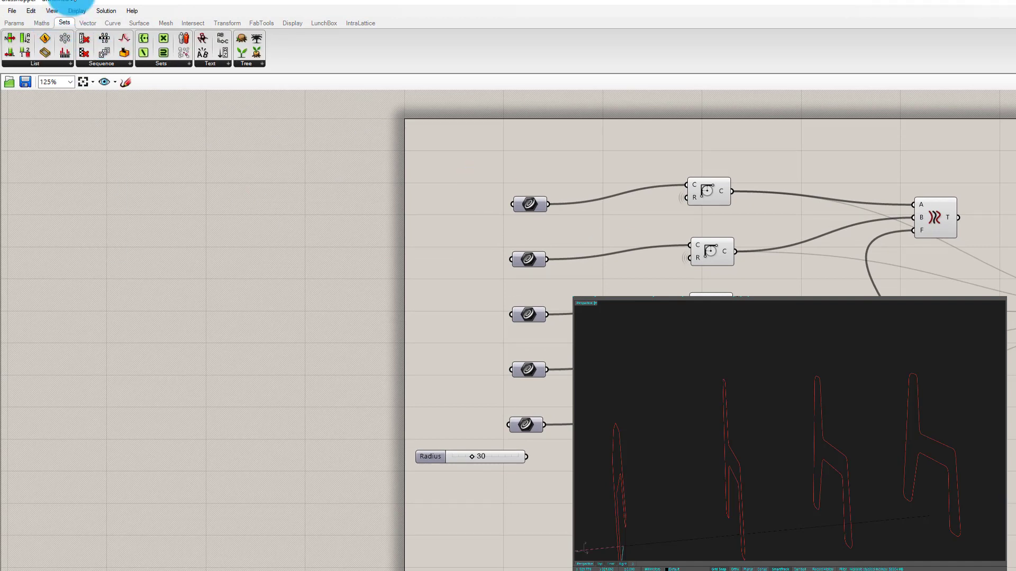
Step: Add a Panel beside the Range, connect the Range output to it, and enlarge the panel to show the whole list
{"action": "left_click", "coordinate": [13, 22]}
{"action": "left_click", "coordinate": [145, 52]}
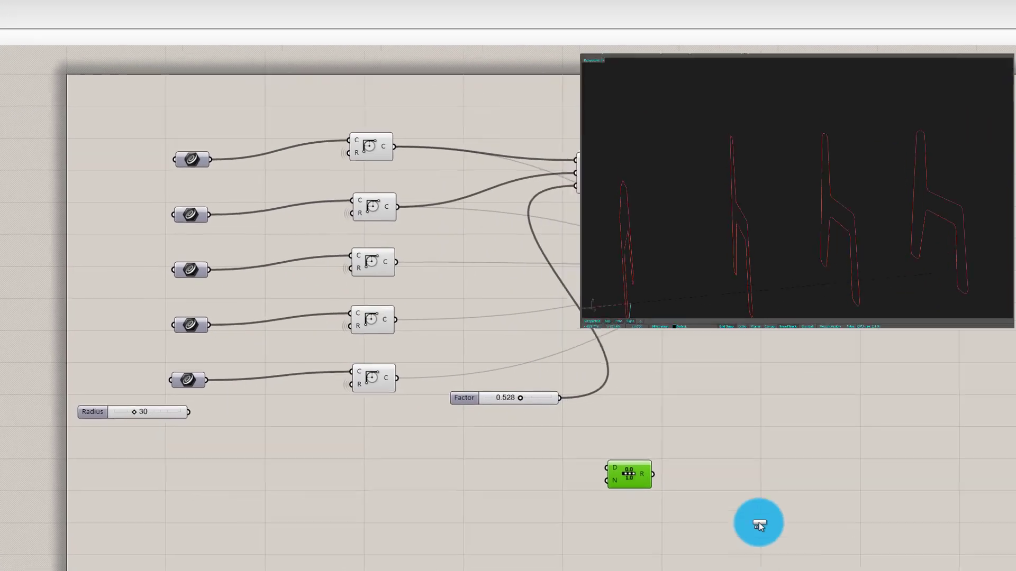
{"action": "left_click", "coordinate": [749, 491]}
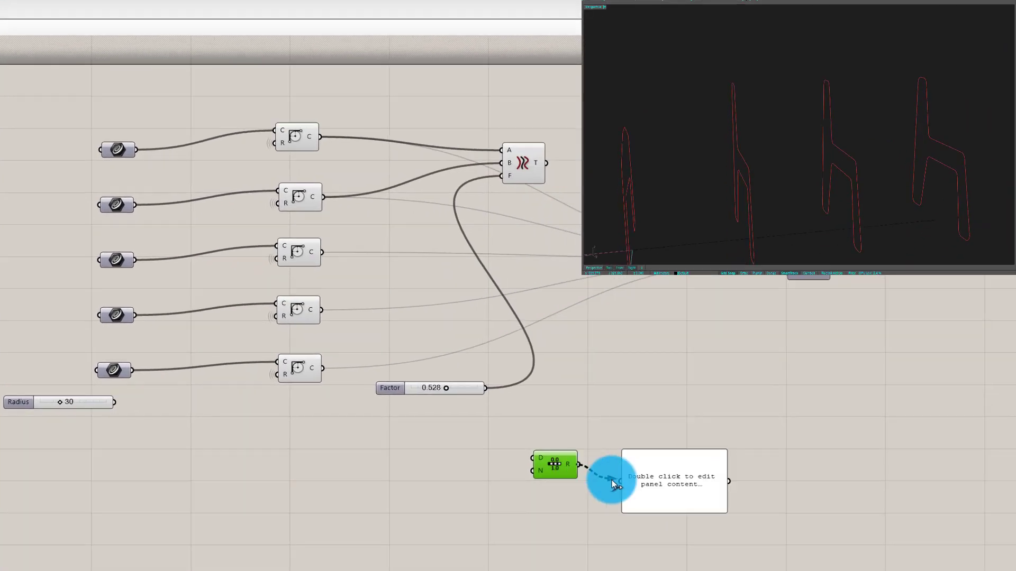
{"action": "left_click_drag", "start_coordinate": [612, 480], "coordinate": [621, 480]}
{"action": "left_click_drag", "start_coordinate": [655, 480], "coordinate": [660, 570]}
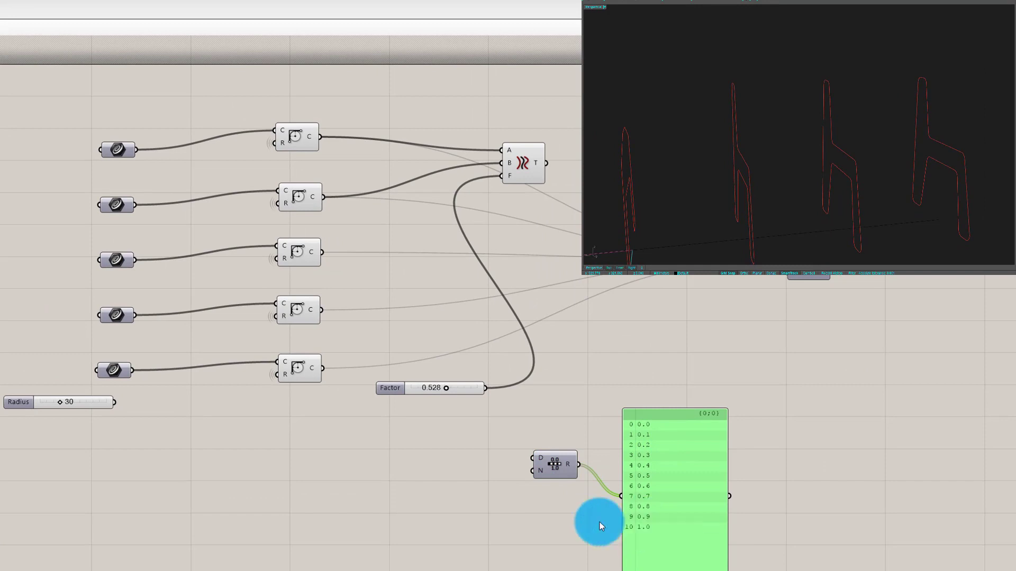
{"action": "scroll", "coordinate": [562, 465], "scroll_direction": "up", "scroll_amount": 5}
{"action": "left_click_drag", "start_coordinate": [549, 458], "coordinate": [525, 453]}
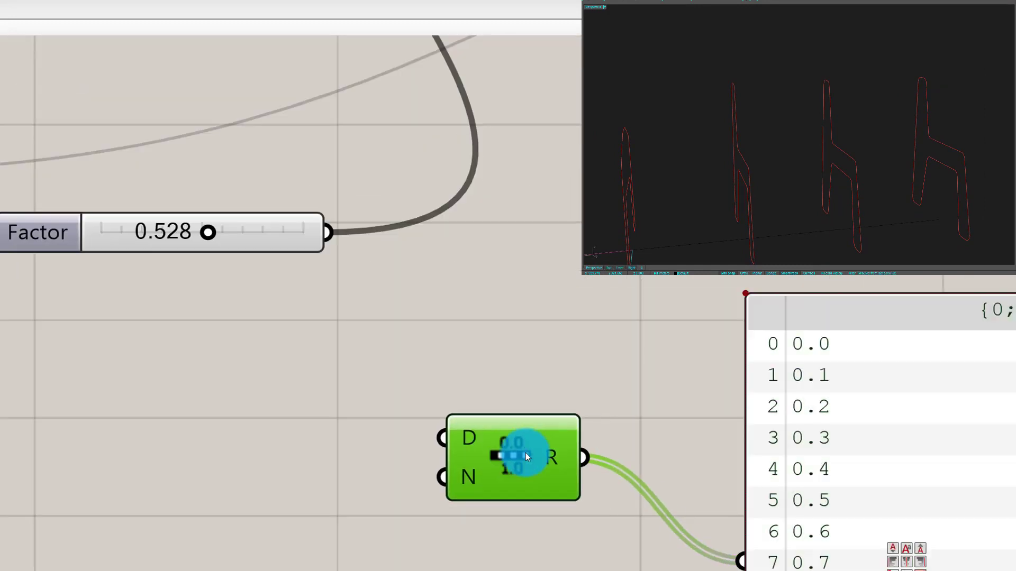
Step: Add a number slider with the value 5 and connect it to the Range's N input as the step count
{"action": "scroll", "coordinate": [529, 441], "scroll_direction": "down", "scroll_amount": 2}
{"action": "left_click_drag", "start_coordinate": [715, 431], "coordinate": [716, 384]}
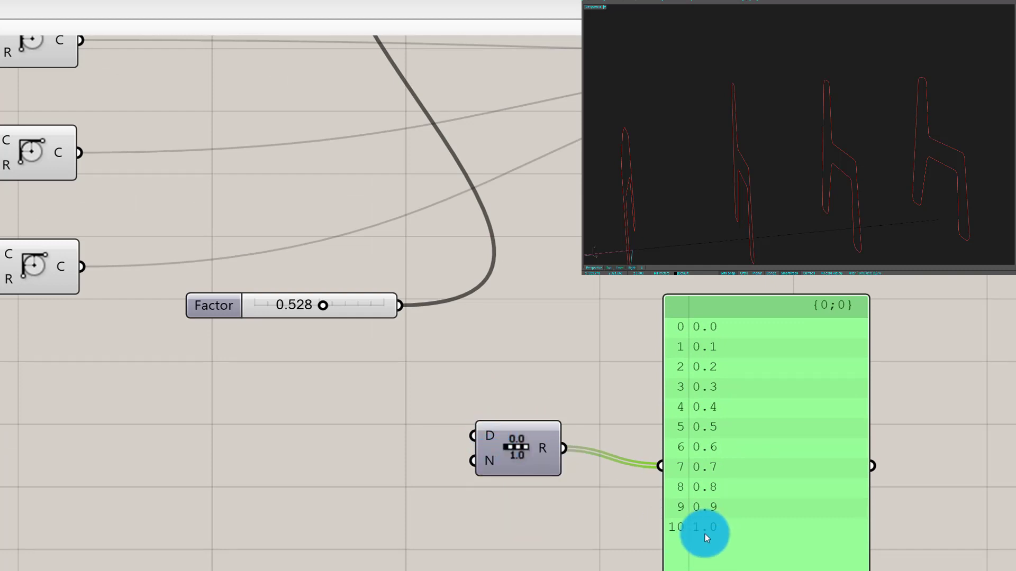
{"action": "scroll", "coordinate": [411, 440], "scroll_direction": "down", "scroll_amount": 3}
{"action": "scroll", "coordinate": [372, 436], "scroll_direction": "up", "scroll_amount": 1}
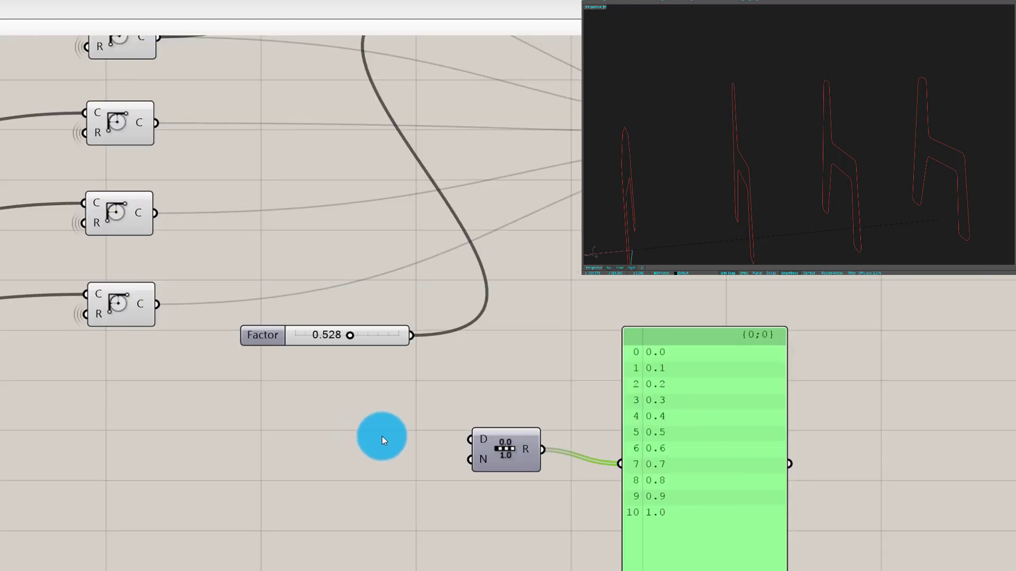
{"action": "double_click", "coordinate": [287, 481]}
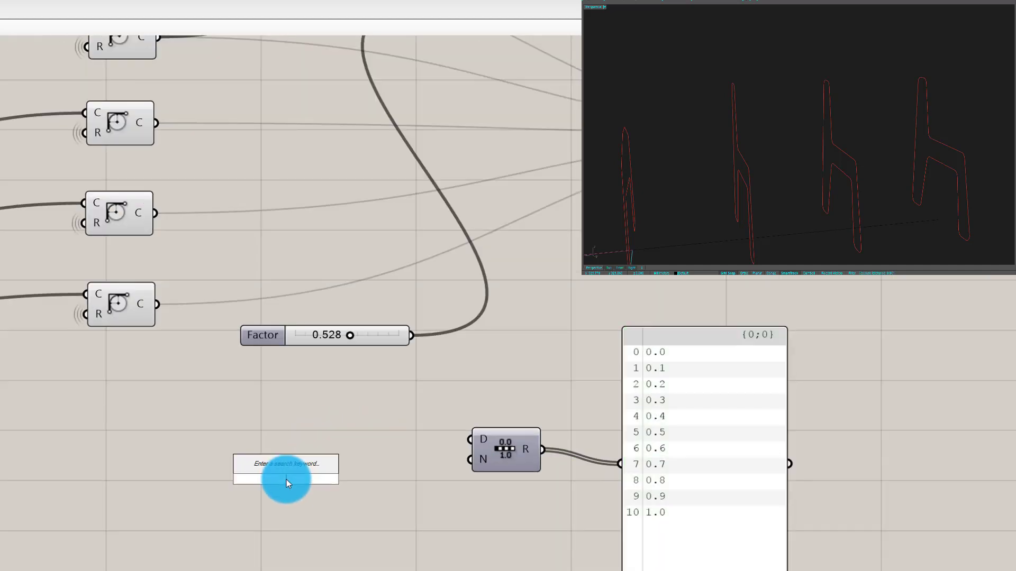
{"action": "type", "text": "5"}
{"action": "key", "text": "Return"}
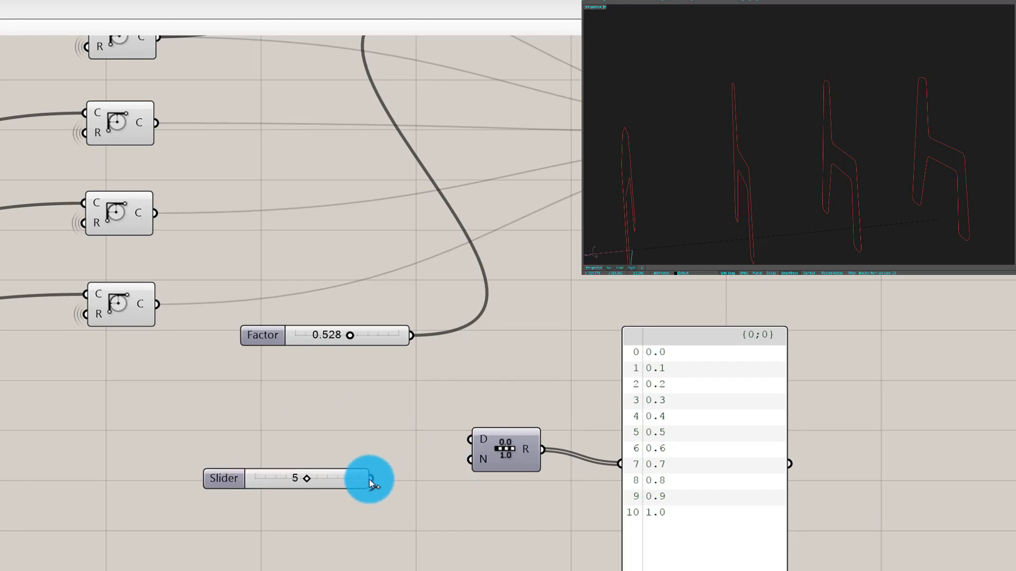
{"action": "left_click_drag", "start_coordinate": [369, 479], "coordinate": [470, 460]}
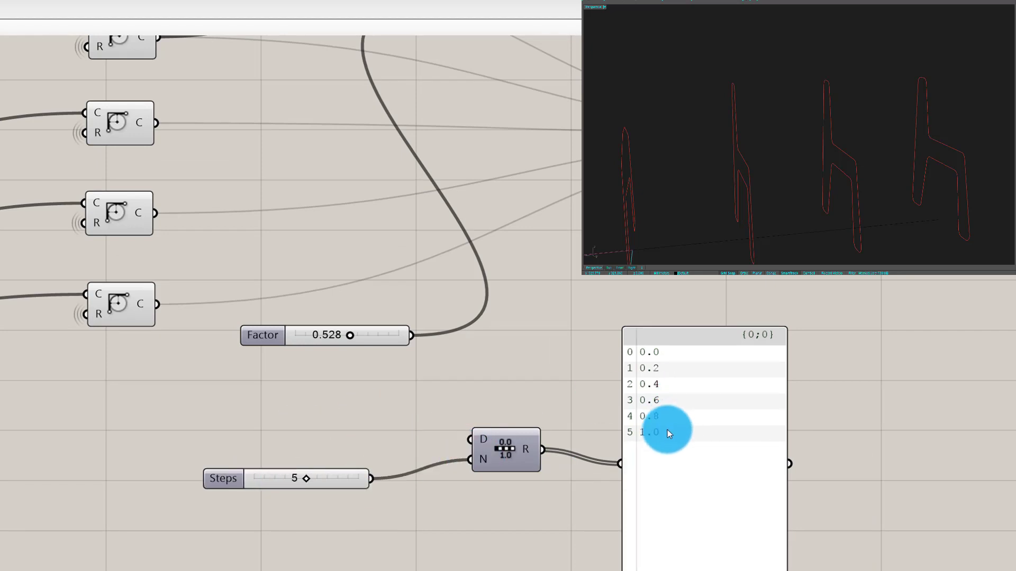
Step: Connect the Range output to the Tween Curve's F input in place of the Factor slider, and delete the Panel
{"action": "scroll", "coordinate": [526, 389], "scroll_direction": "down", "scroll_amount": 2}
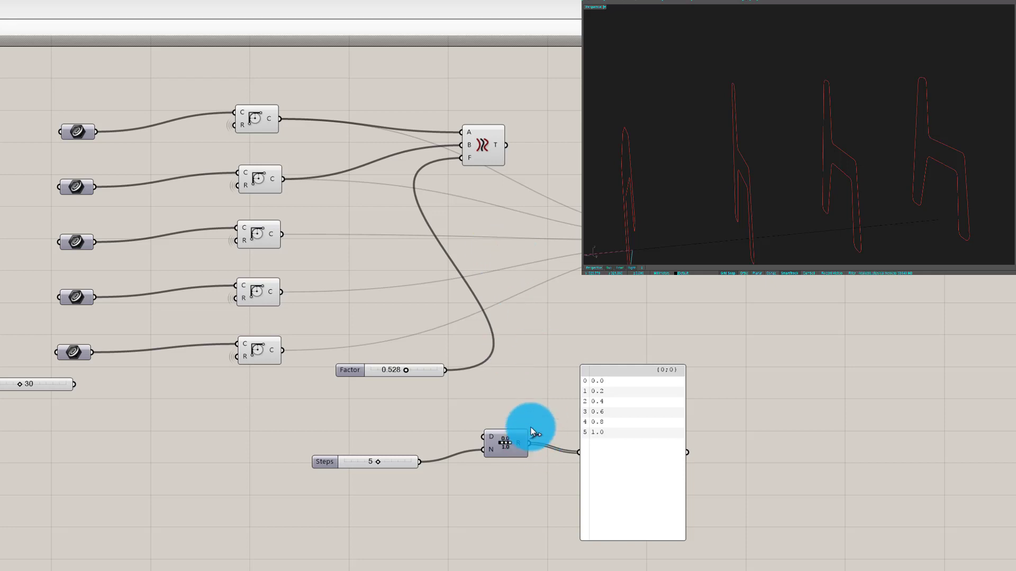
{"action": "left_click_drag", "start_coordinate": [530, 428], "coordinate": [474, 160]}
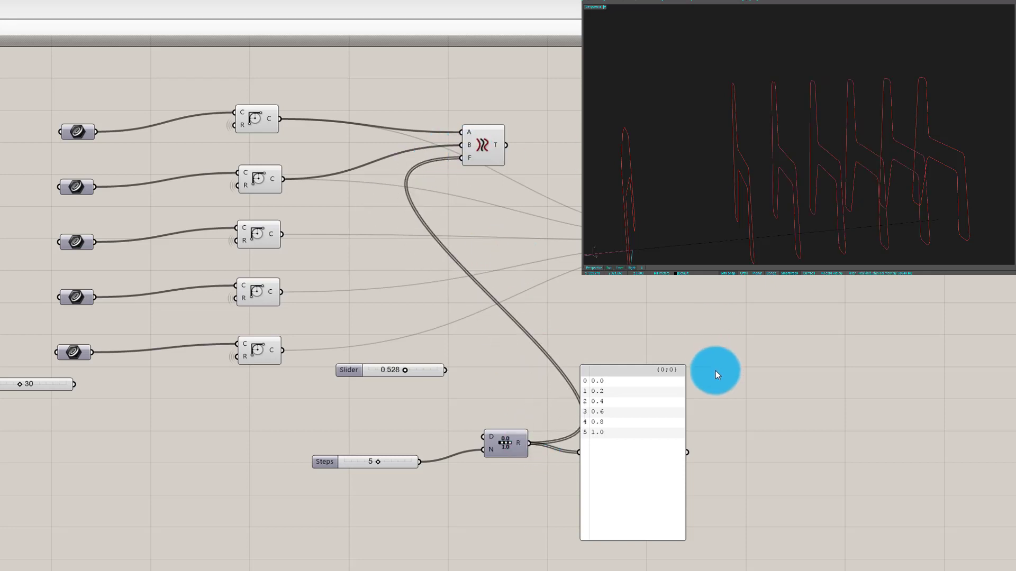
{"action": "left_click", "coordinate": [682, 445]}
{"action": "key", "text": "Delete"}
{"action": "mouse_move", "coordinate": [891, 159]}
{"action": "right_mouse_down"}
{"action": "mouse_move", "coordinate": [799, 135]}
{"action": "mouse_move", "coordinate": [887, 132]}
{"action": "mouse_move", "coordinate": [873, 149]}
{"action": "mouse_move", "coordinate": [789, 152]}
{"action": "mouse_move", "coordinate": [886, 157]}
{"action": "mouse_move", "coordinate": [875, 158]}
{"action": "right_mouse_up"}
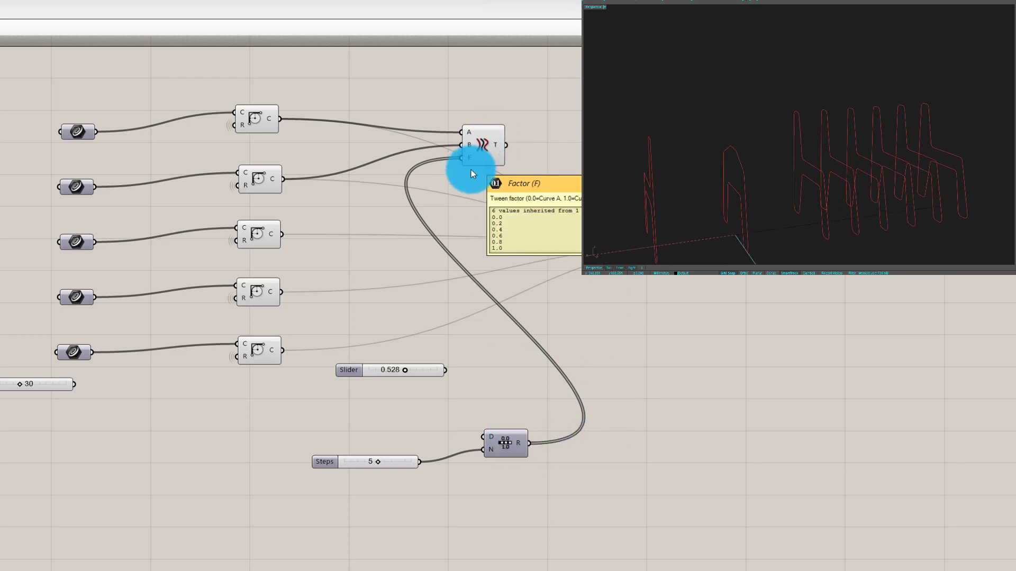
Step: Move the Range up between the Fillets and the Tween Curve, and shift the Tween Curve slightly right
{"action": "left_click", "coordinate": [504, 444]}
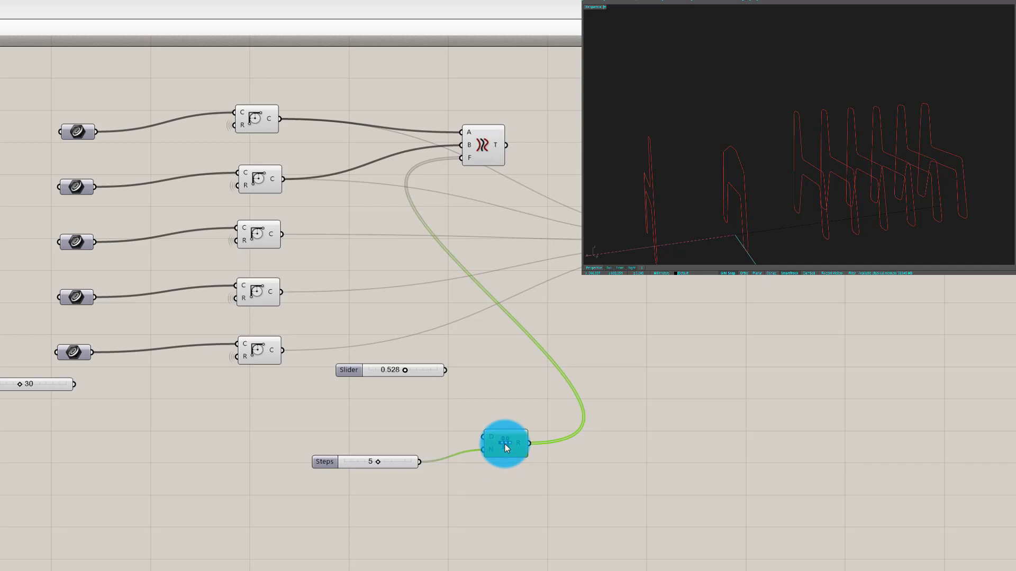
{"action": "left_click_drag", "start_coordinate": [505, 443], "coordinate": [405, 211]}
{"action": "left_click_drag", "start_coordinate": [486, 132], "coordinate": [507, 135]}
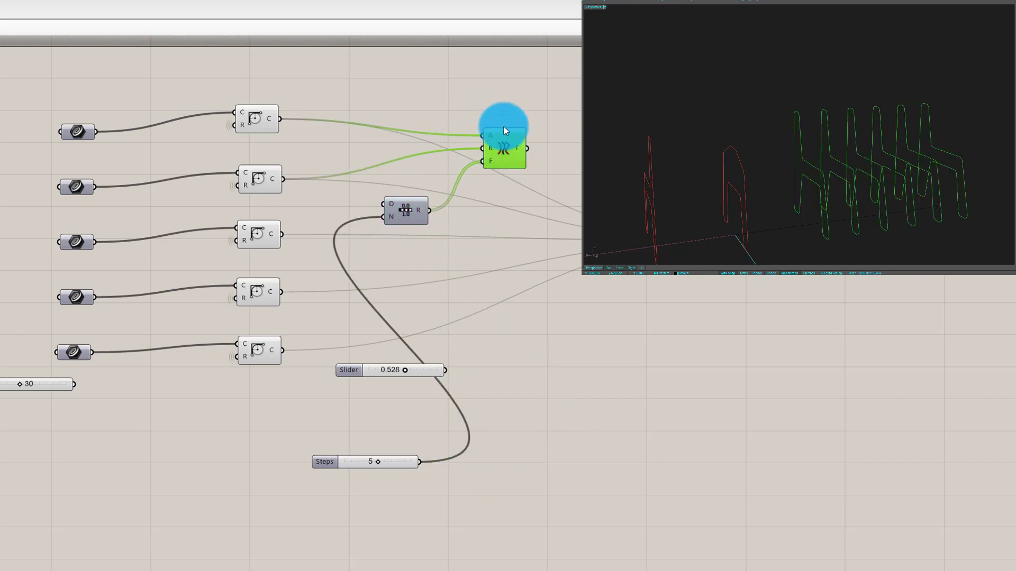
Step: Duplicate the Tween Curve below the original and connect the fourth and fifth Fillets to the copy's A and B inputs
{"action": "right_click_drag", "start_coordinate": [909, 172], "coordinate": [707, 136]}
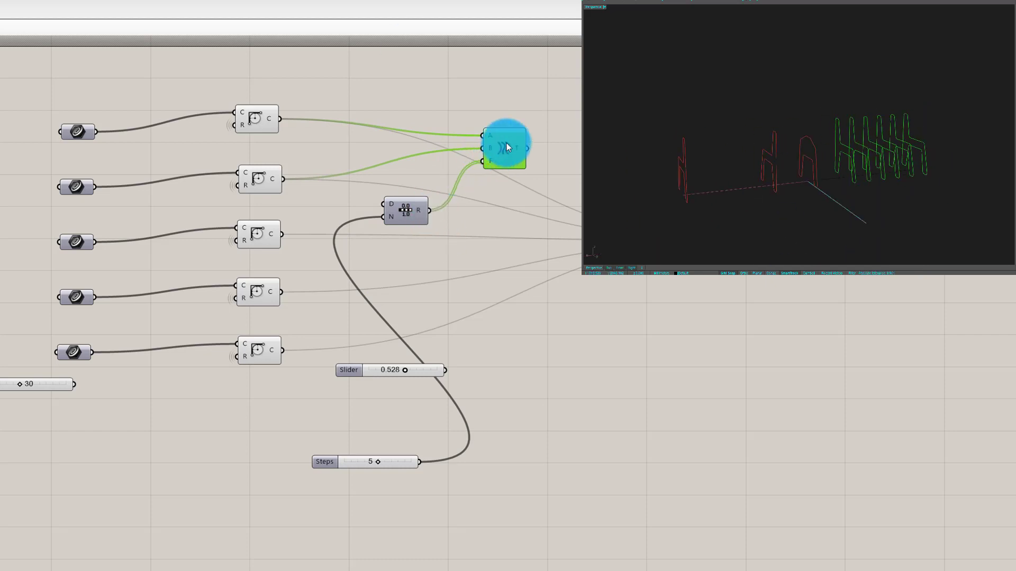
{"action": "left_click_drag", "start_coordinate": [506, 141], "coordinate": [505, 332], "text": "alt"}
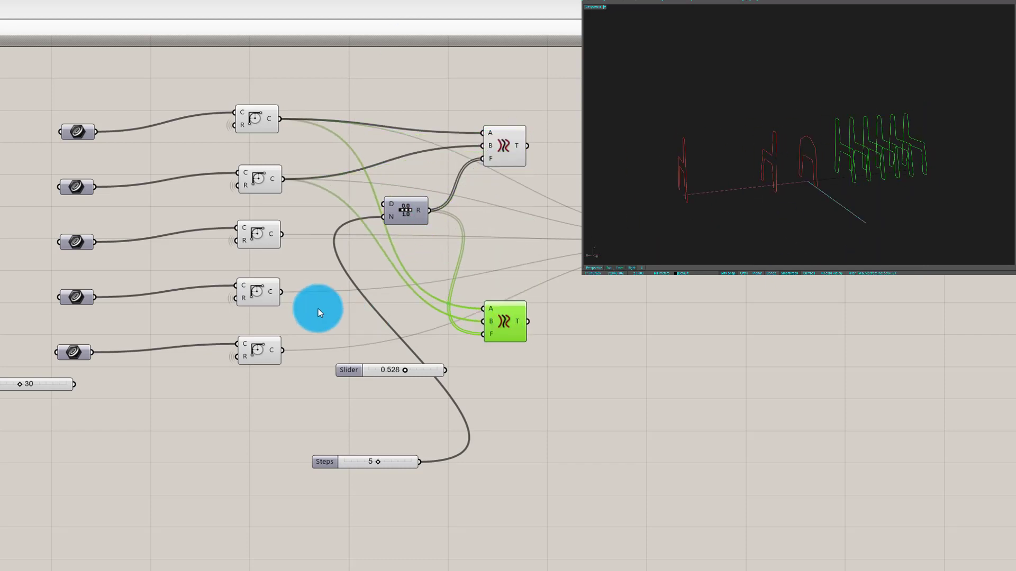
{"action": "left_click_drag", "start_coordinate": [440, 274], "coordinate": [483, 301]}
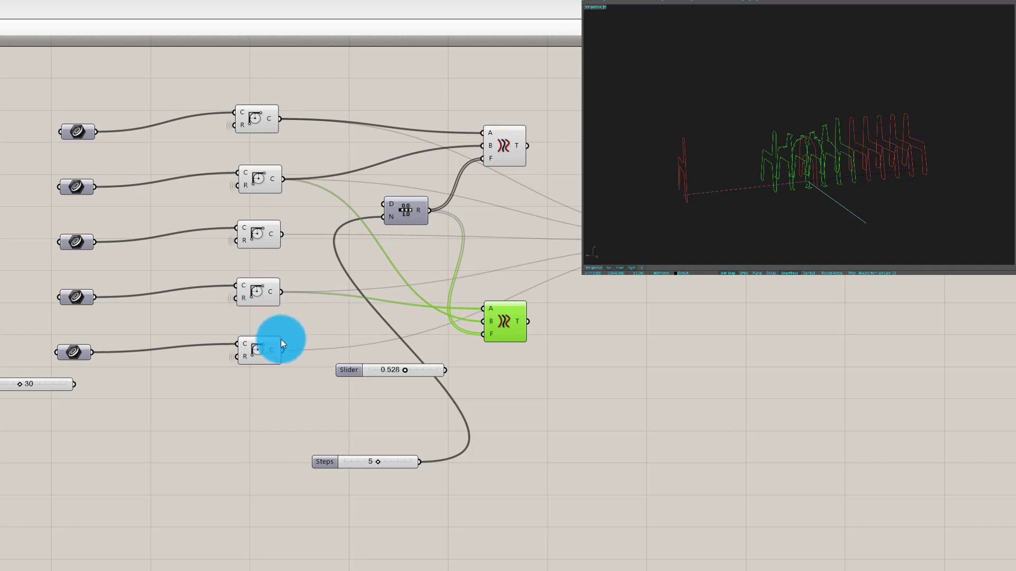
{"action": "left_click_drag", "start_coordinate": [424, 316], "coordinate": [491, 317]}
{"action": "left_click", "coordinate": [543, 377]}
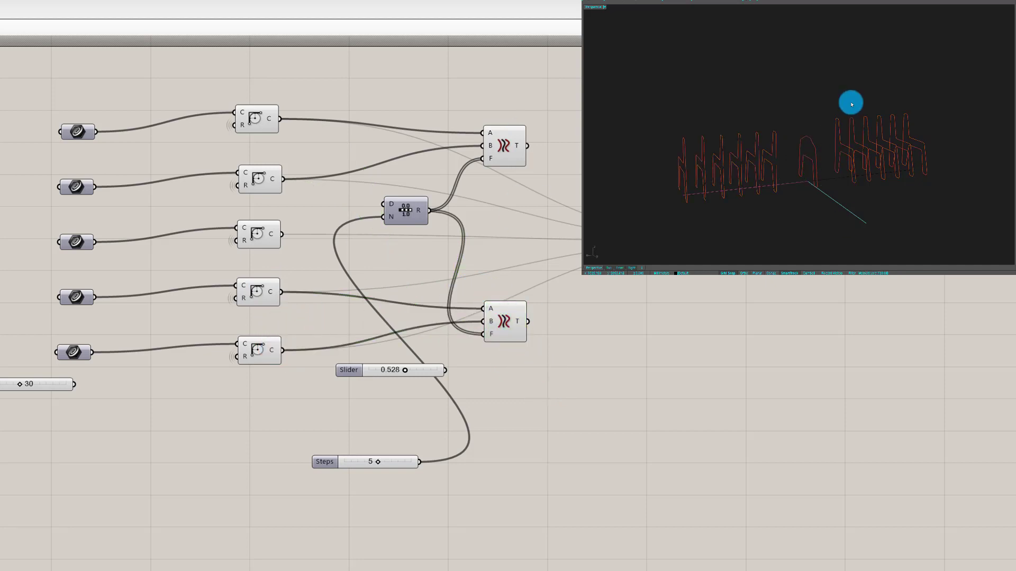
{"action": "right_click_drag", "start_coordinate": [851, 102], "coordinate": [820, 94]}
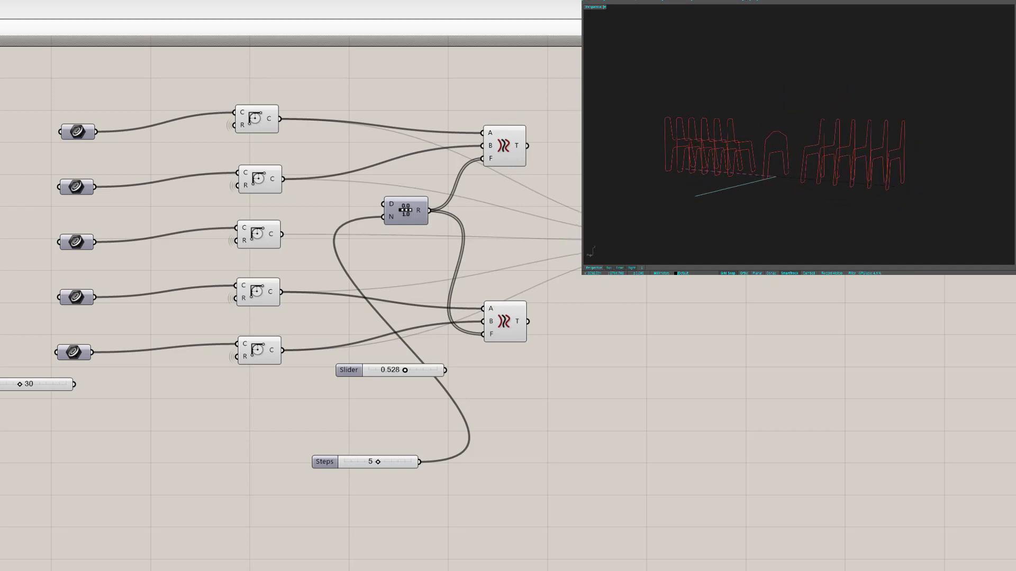
Step: Replace the Fillet wires at the Loft's C input with the first Tween Curve's output, and add the third Fillet's output to it
{"action": "left_click_drag", "start_coordinate": [624, 240], "coordinate": [624, 228]}
{"action": "left_click_drag", "start_coordinate": [751, 232], "coordinate": [740, 207]}
{"action": "left_click_drag", "start_coordinate": [519, 150], "coordinate": [690, 177]}
{"action": "middle_click", "coordinate": [689, 179]}
{"action": "left_click", "coordinate": [709, 158]}
{"action": "right_click_drag", "start_coordinate": [907, 392], "coordinate": [970, 472]}
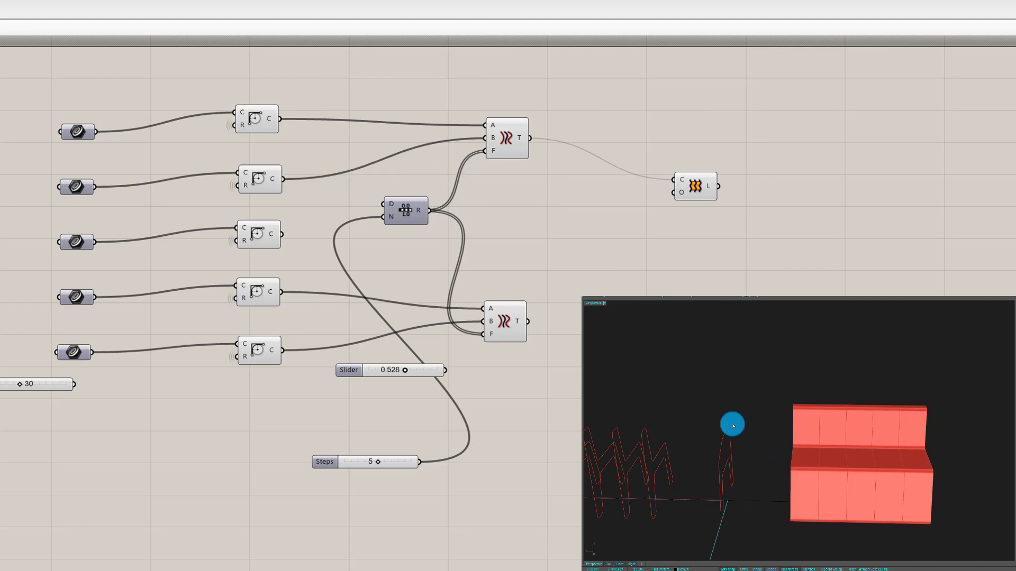
{"action": "mouse_move", "coordinate": [733, 426]}
{"action": "right_mouse_down"}
{"action": "mouse_move", "coordinate": [737, 485]}
{"action": "mouse_move", "coordinate": [734, 431]}
{"action": "mouse_move", "coordinate": [762, 429]}
{"action": "mouse_move", "coordinate": [725, 426]}
{"action": "right_mouse_up"}
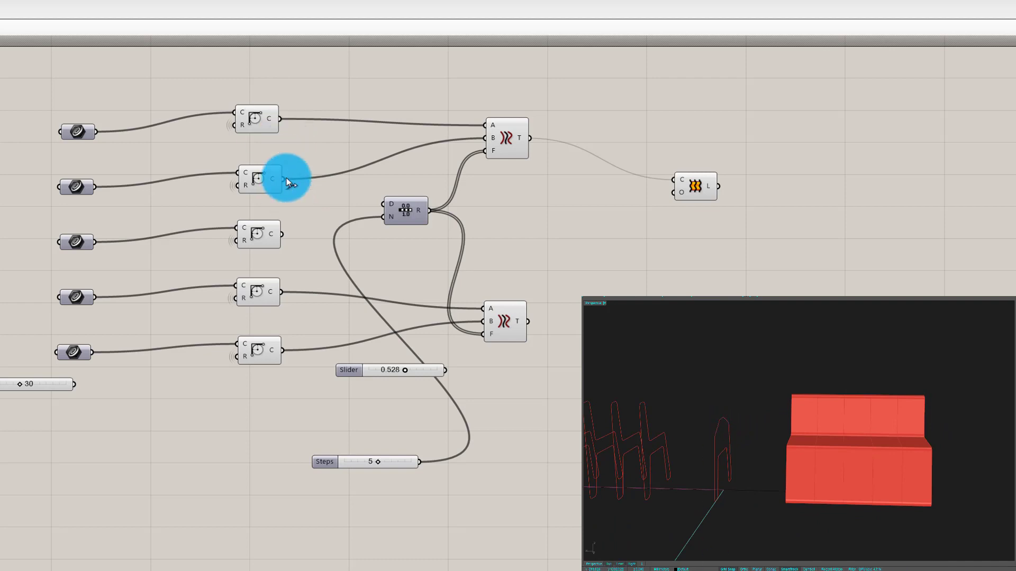
{"action": "left_click", "coordinate": [259, 236]}
{"action": "left_click_drag", "start_coordinate": [282, 235], "coordinate": [674, 183], "text": "shift"}
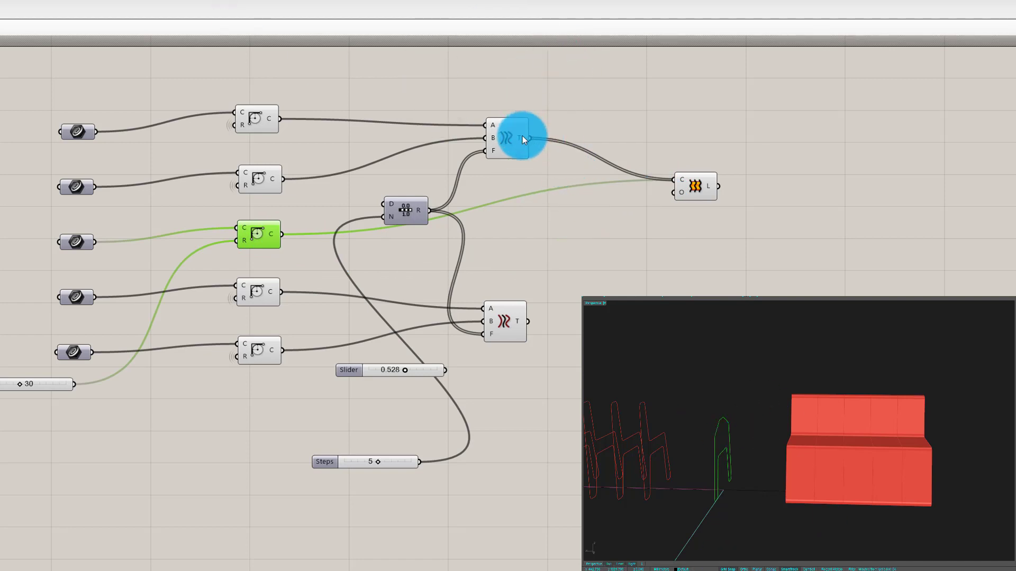
Step: Add a Panel below the Loft, connect the first Tween Curve's output to it, and enlarge it to show the whole list
{"action": "left_click", "coordinate": [641, 275]}
{"action": "left_click_drag", "start_coordinate": [655, 262], "coordinate": [713, 295]}
{"action": "scroll", "coordinate": [574, 205], "scroll_direction": "up", "scroll_amount": 1}
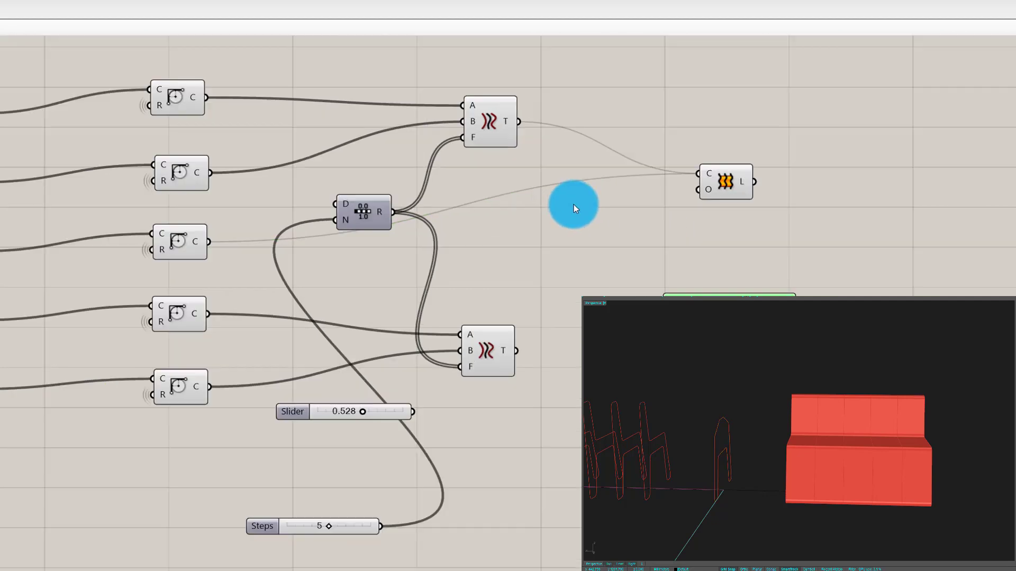
{"action": "scroll", "coordinate": [894, 291], "scroll_direction": "down", "scroll_amount": 1}
{"action": "scroll", "coordinate": [624, 161], "scroll_direction": "up", "scroll_amount": 2}
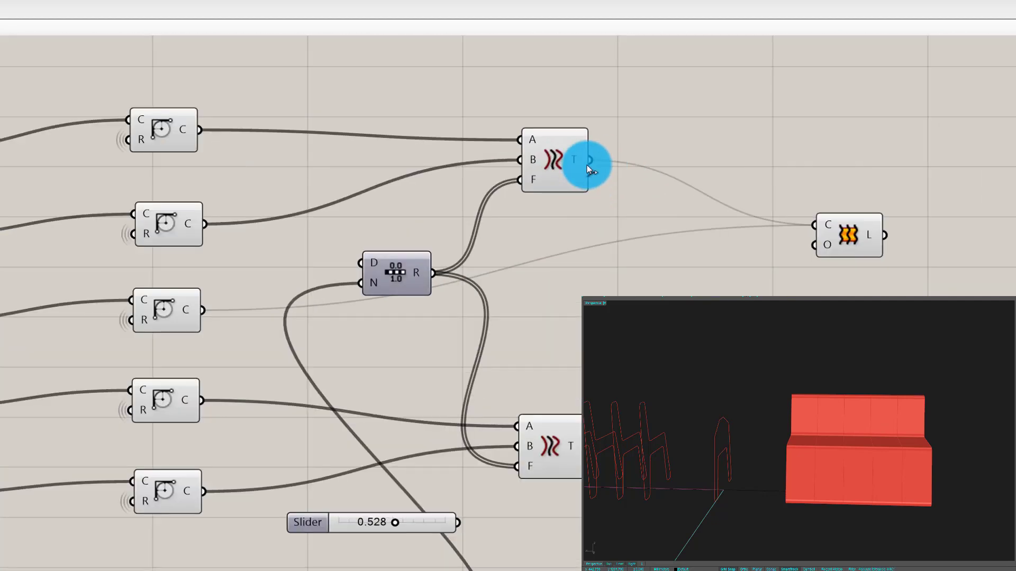
{"action": "left_click_drag", "start_coordinate": [586, 165], "coordinate": [741, 392]}
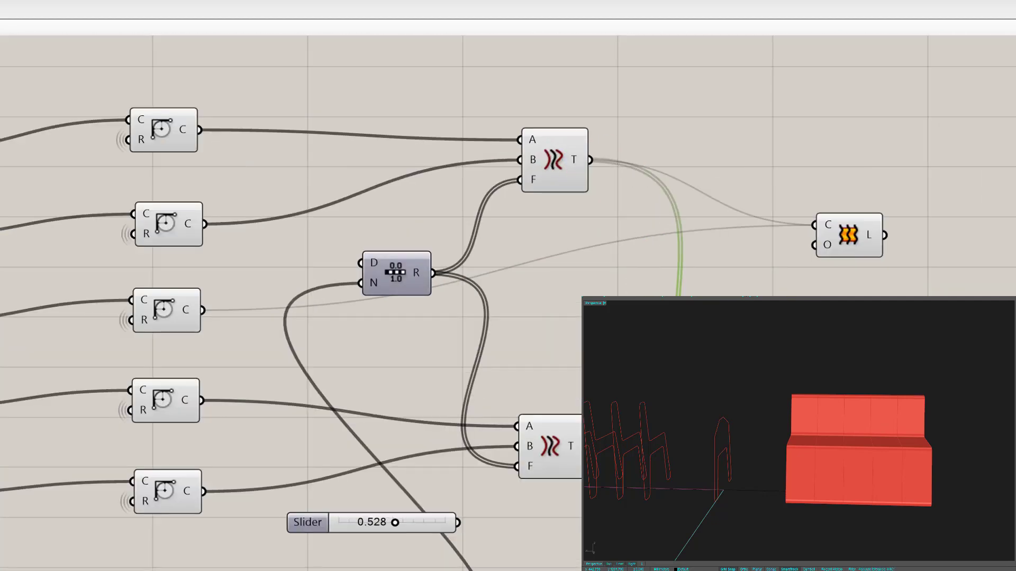
{"action": "left_click_drag", "start_coordinate": [846, 391], "coordinate": [829, 392]}
{"action": "left_click_drag", "start_coordinate": [825, 444], "coordinate": [825, 545]}
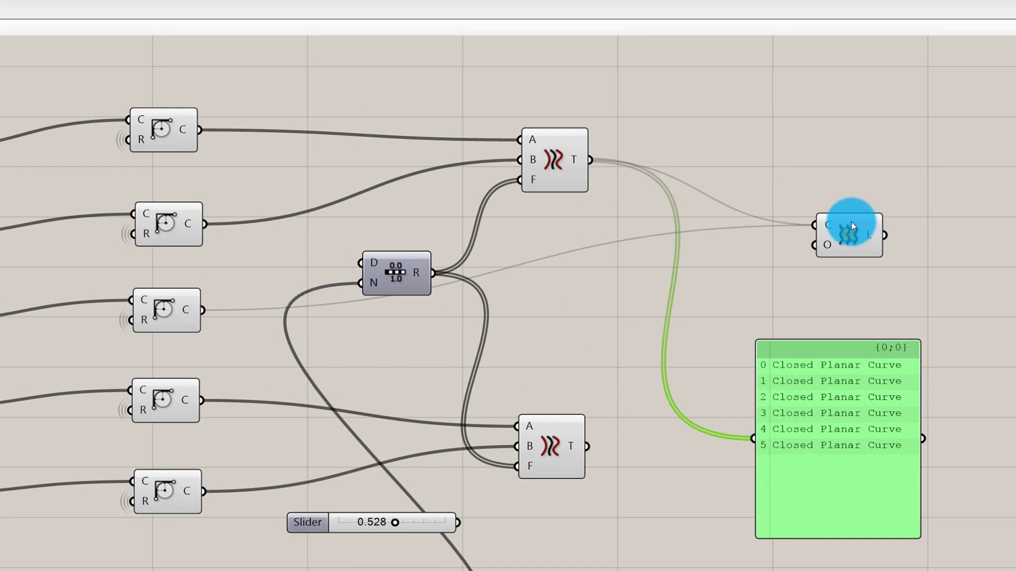
Step: Change the wire display of the Loft's C input from faint to solid wires, and move the Loft up
{"action": "right_click", "coordinate": [831, 223]}
{"action": "mouse_move", "coordinate": [881, 257]}
{"action": "left_click", "coordinate": [969, 258]}
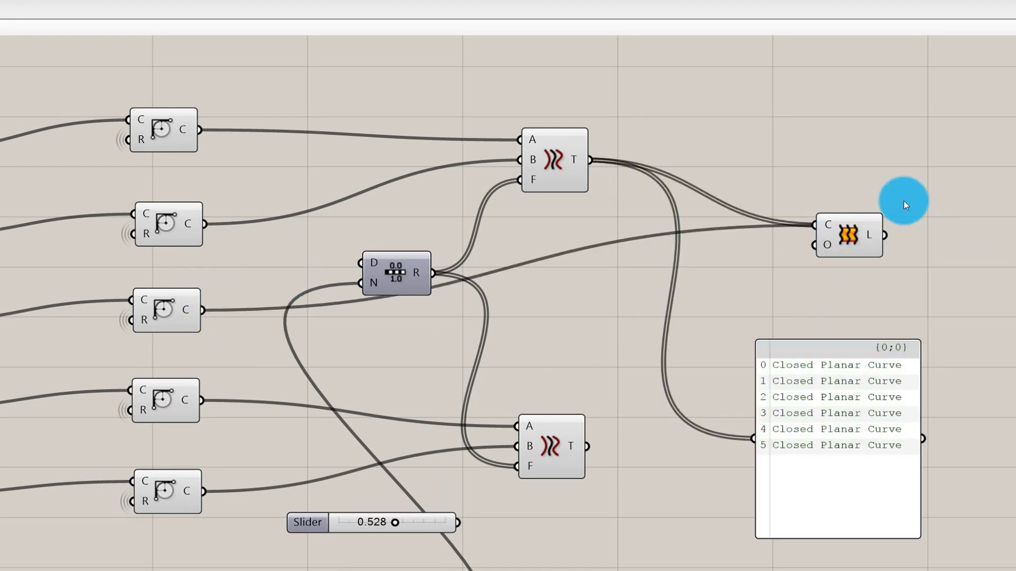
{"action": "left_click_drag", "start_coordinate": [831, 225], "coordinate": [854, 217]}
{"action": "left_click", "coordinate": [688, 172]}
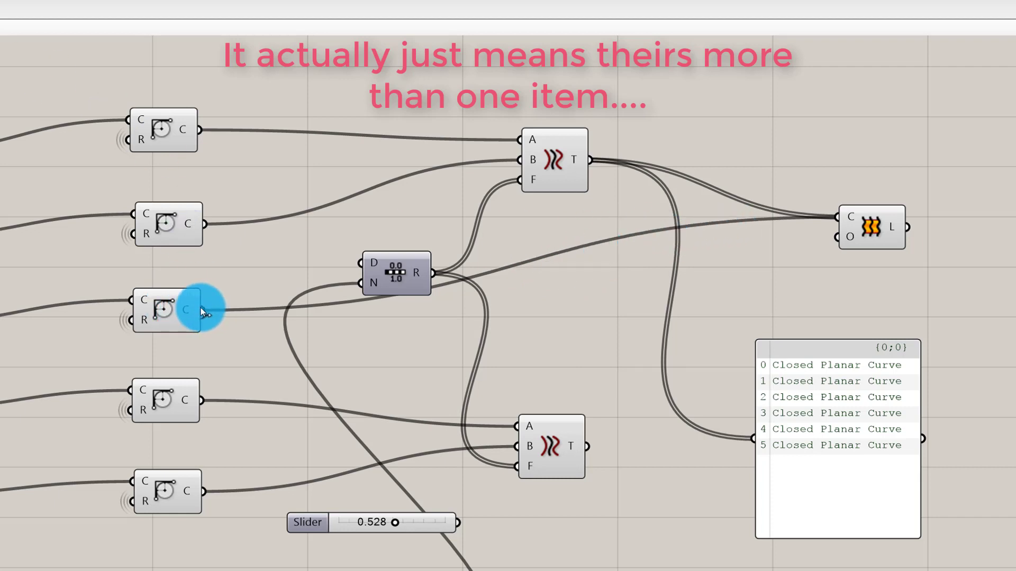
{"action": "left_click_drag", "start_coordinate": [876, 241], "coordinate": [872, 80]}
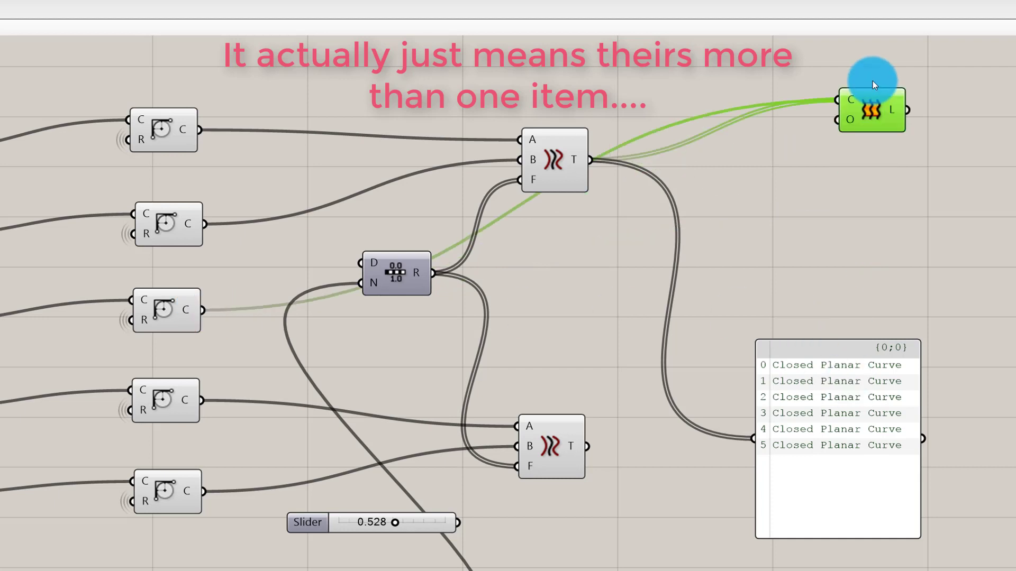
Step: Duplicate the Panel, connect the third Fillet's output to the copy, shrink it, and stack both Panels below the Loft
{"action": "left_click_drag", "start_coordinate": [864, 371], "coordinate": [850, 201]}
{"action": "key", "text": "ctrl+c"}
{"action": "key", "text": "ctrl+v"}
{"action": "left_click_drag", "start_coordinate": [843, 279], "coordinate": [842, 523]}
{"action": "left_click_drag", "start_coordinate": [204, 312], "coordinate": [748, 522]}
{"action": "left_click_drag", "start_coordinate": [838, 226], "coordinate": [837, 219]}
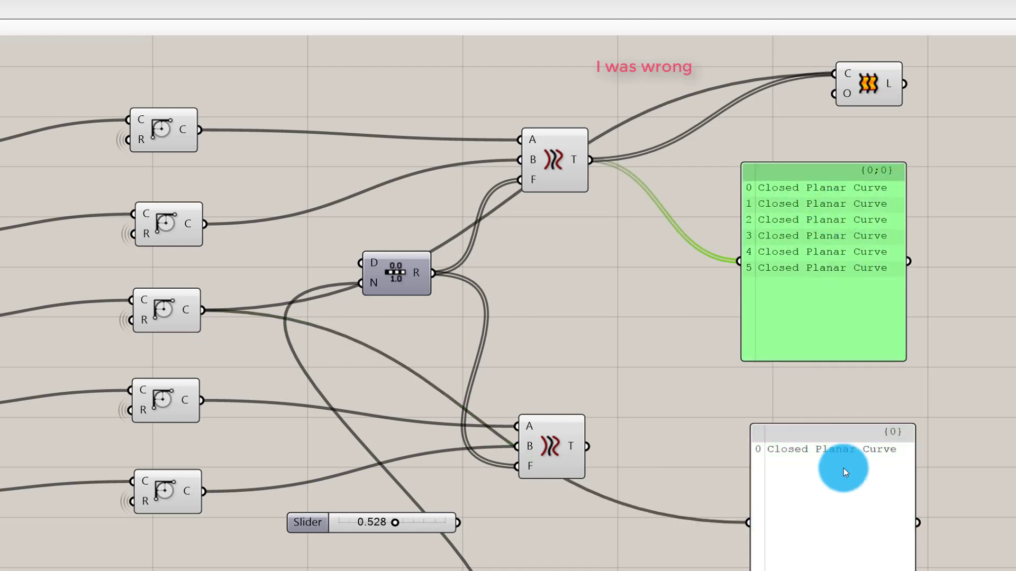
{"action": "left_click_drag", "start_coordinate": [843, 468], "coordinate": [867, 386]}
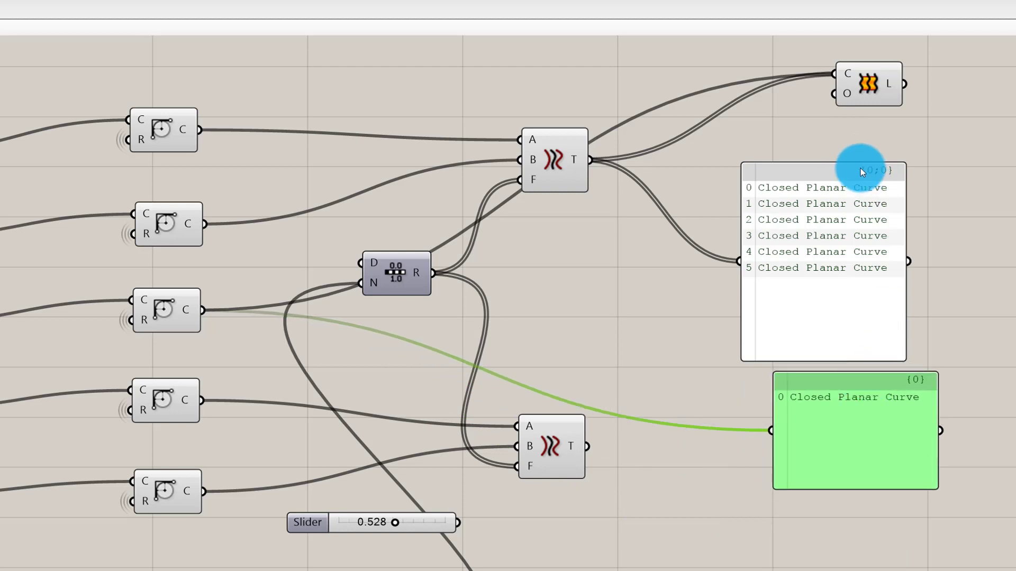
{"action": "left_click_drag", "start_coordinate": [860, 171], "coordinate": [883, 159]}
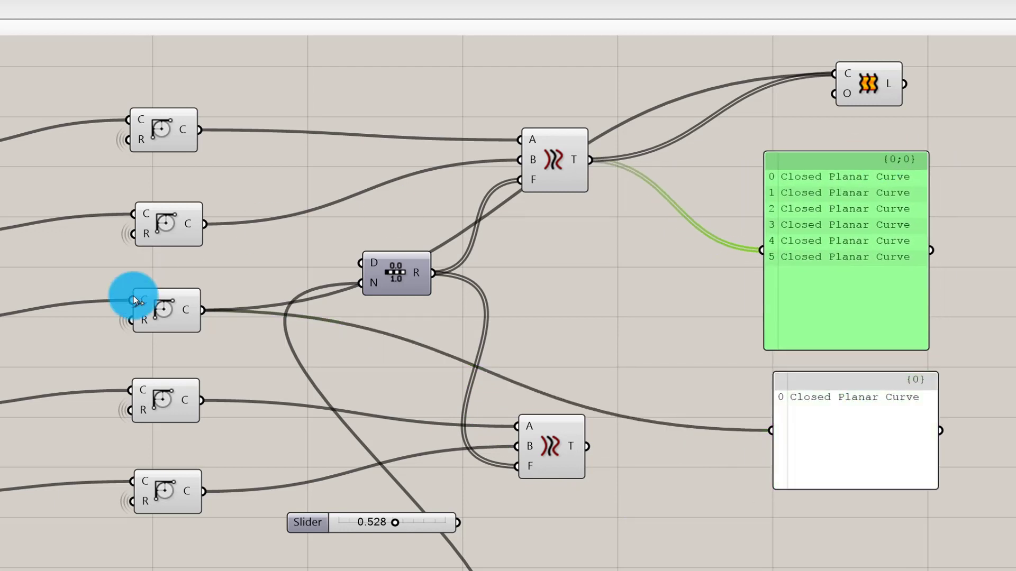
Step: Compare the data paths in the two Panels for the first Tween Curve and third Fillet feeding the Loft
{"action": "left_click", "coordinate": [177, 301]}
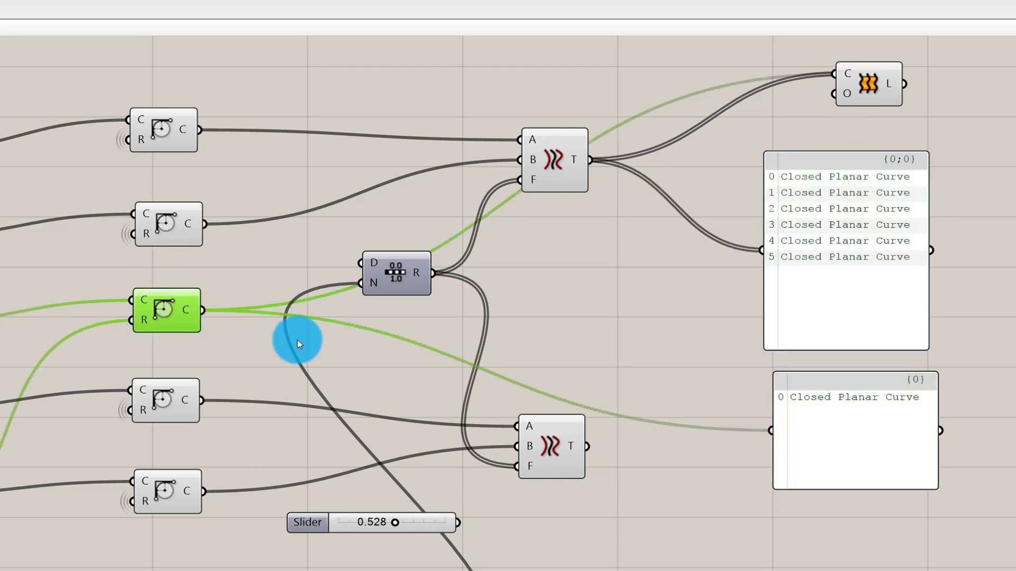
{"action": "right_click", "coordinate": [922, 393]}
{"action": "left_click", "coordinate": [1010, 305]}
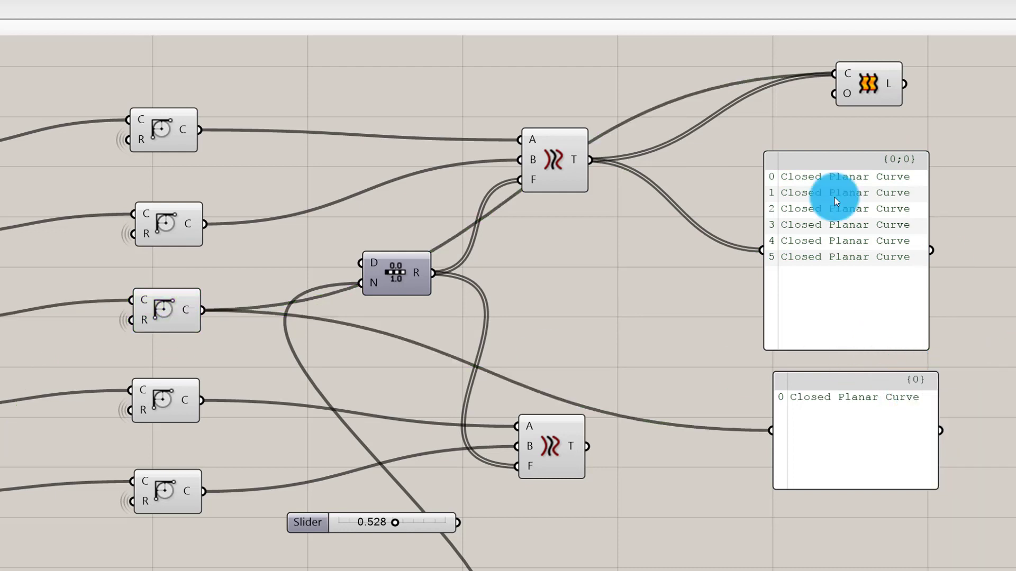
{"action": "left_click", "coordinate": [566, 163]}
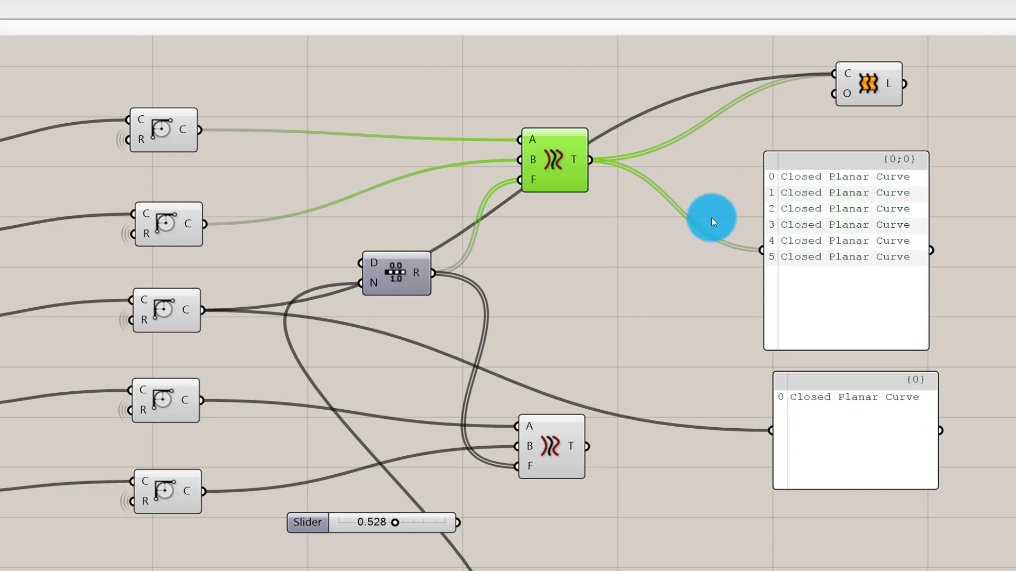
{"action": "left_click", "coordinate": [868, 83]}
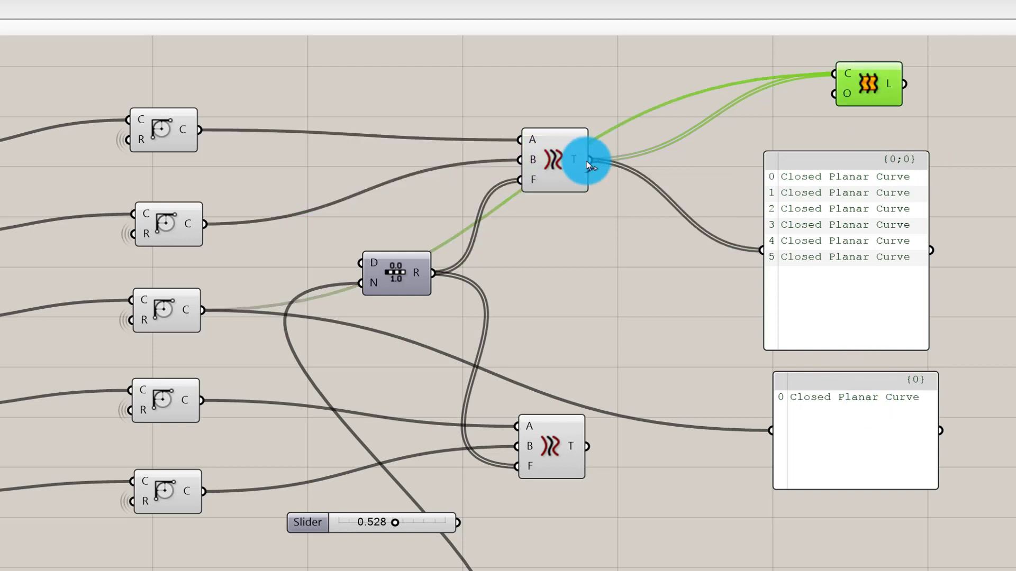
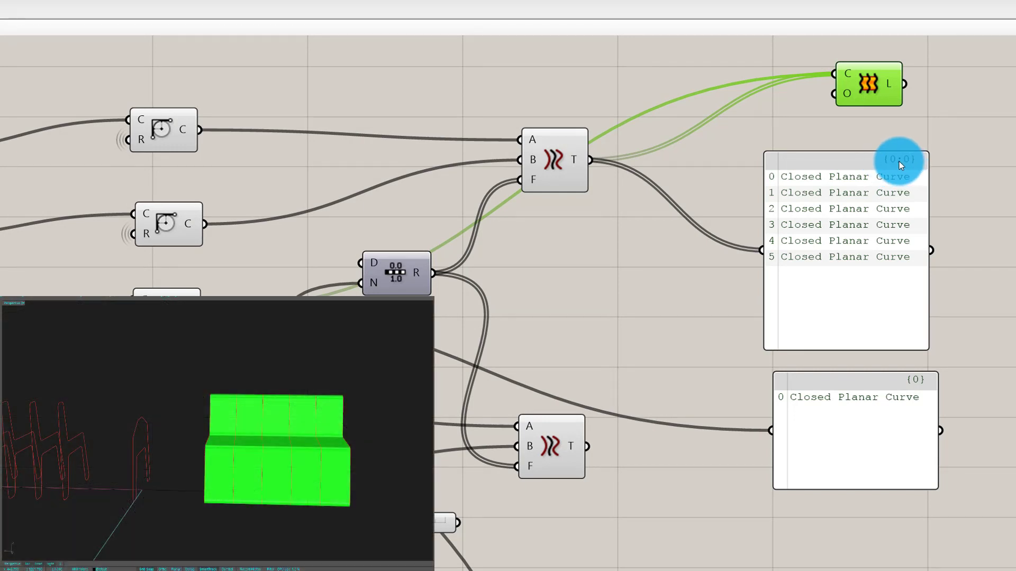
{"action": "left_click", "coordinate": [916, 385]}
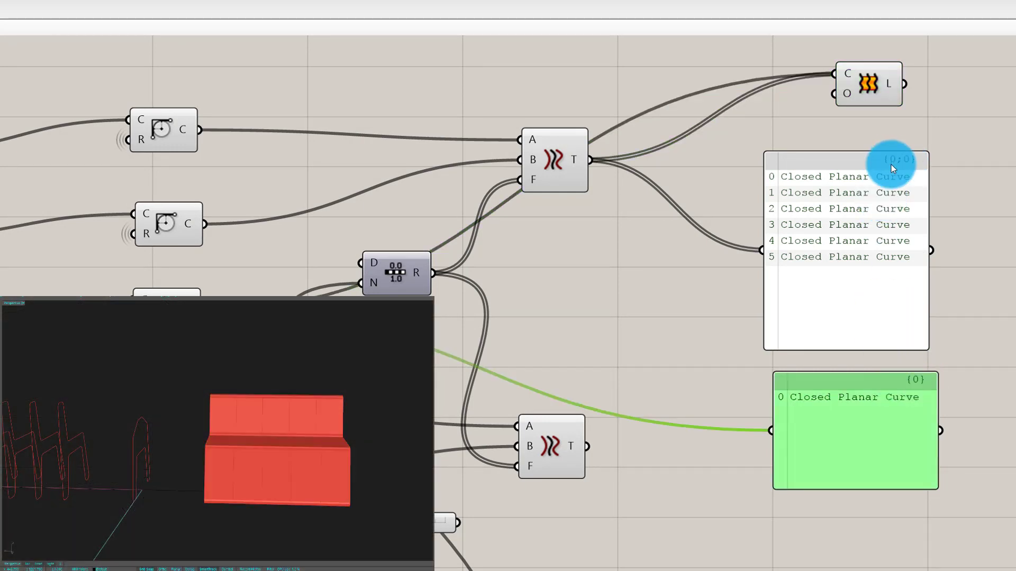
Step: Try flattening the first Tween Curve's output, check the resulting loft, and turn the flattening off again
{"action": "right_click", "coordinate": [575, 163]}
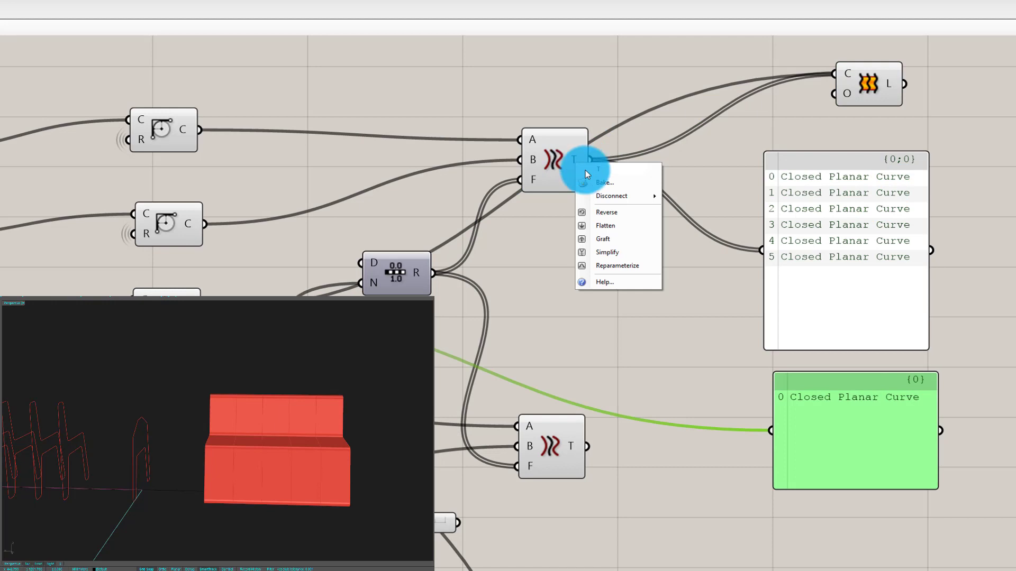
{"action": "left_click", "coordinate": [618, 228]}
{"action": "right_click_drag", "start_coordinate": [239, 444], "coordinate": [302, 526]}
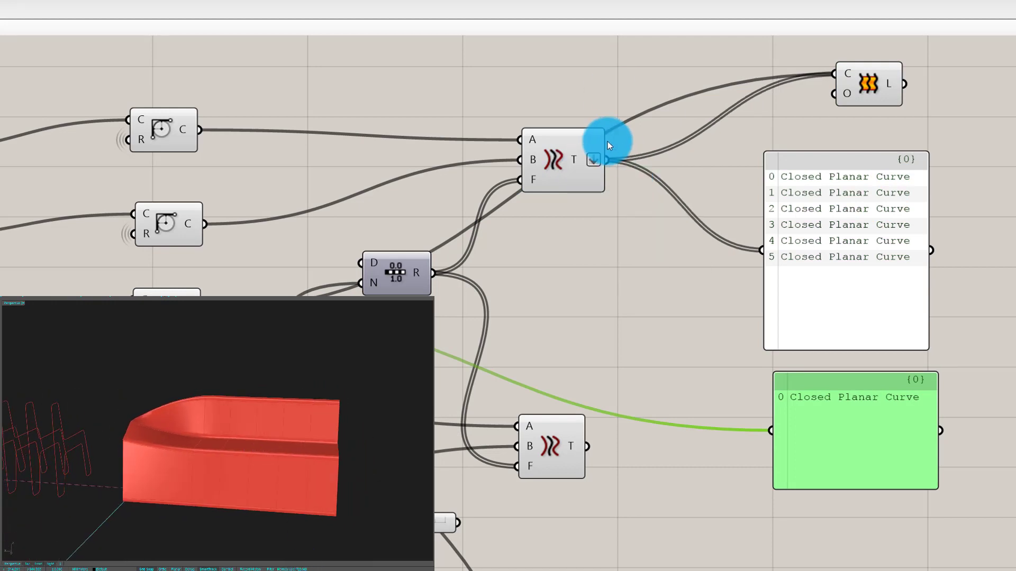
{"action": "right_click", "coordinate": [596, 160]}
{"action": "left_click", "coordinate": [624, 217]}
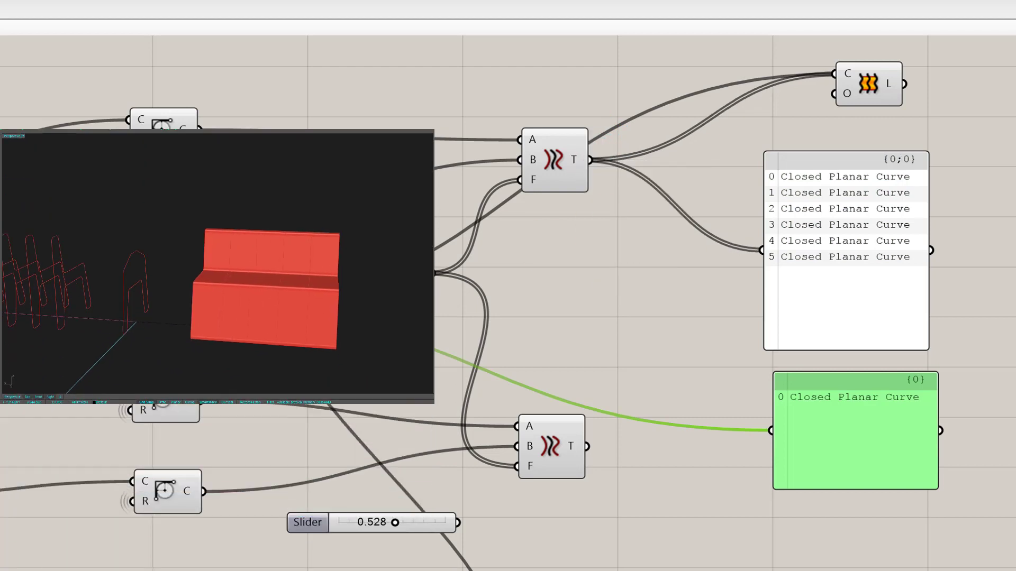
Step: Try grafting the third Fillet's output, compare its data path in the Panel, and remove the graft
{"action": "right_click", "coordinate": [189, 309]}
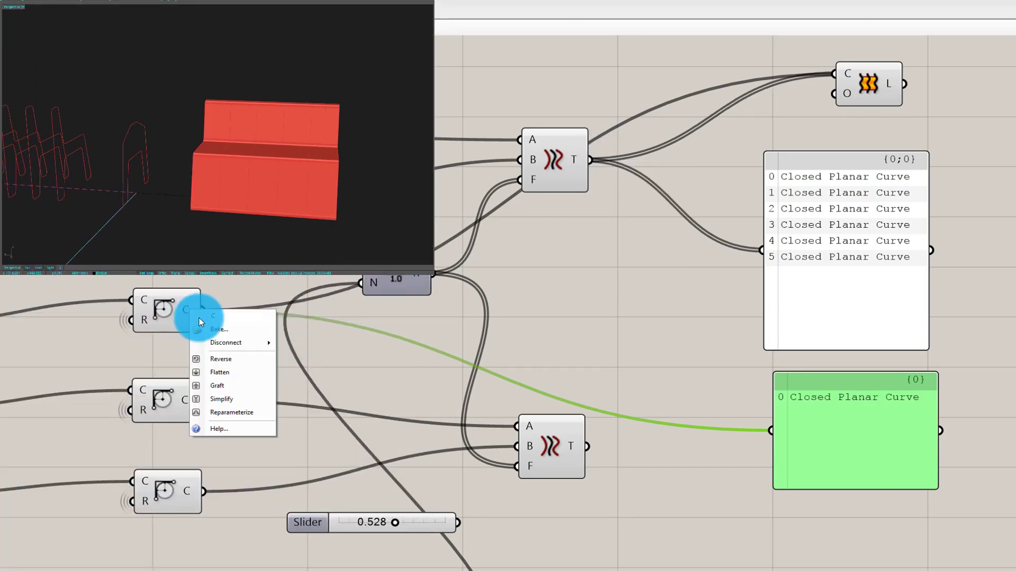
{"action": "left_click", "coordinate": [226, 384]}
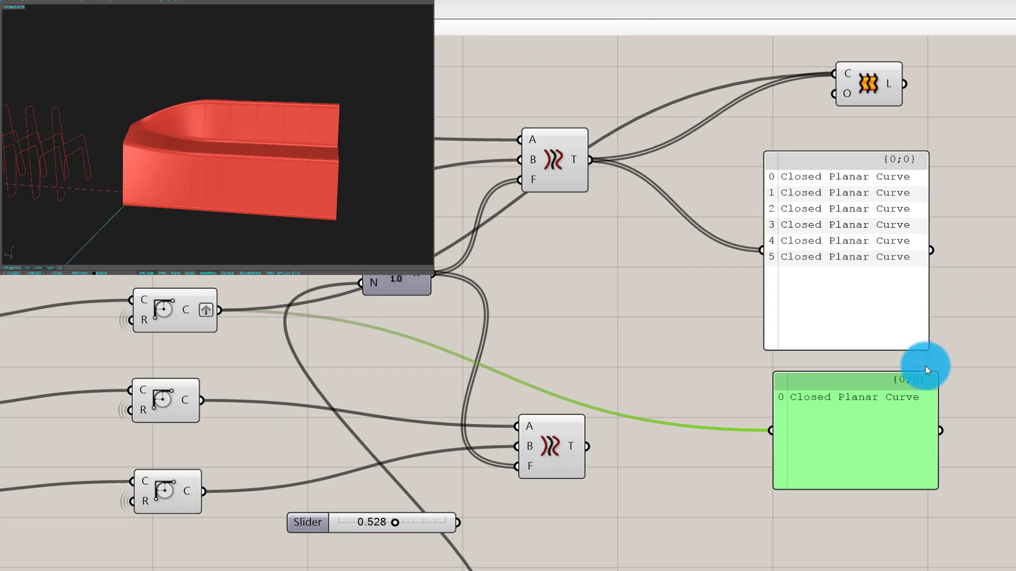
{"action": "left_click_drag", "start_coordinate": [843, 386], "coordinate": [626, 316]}
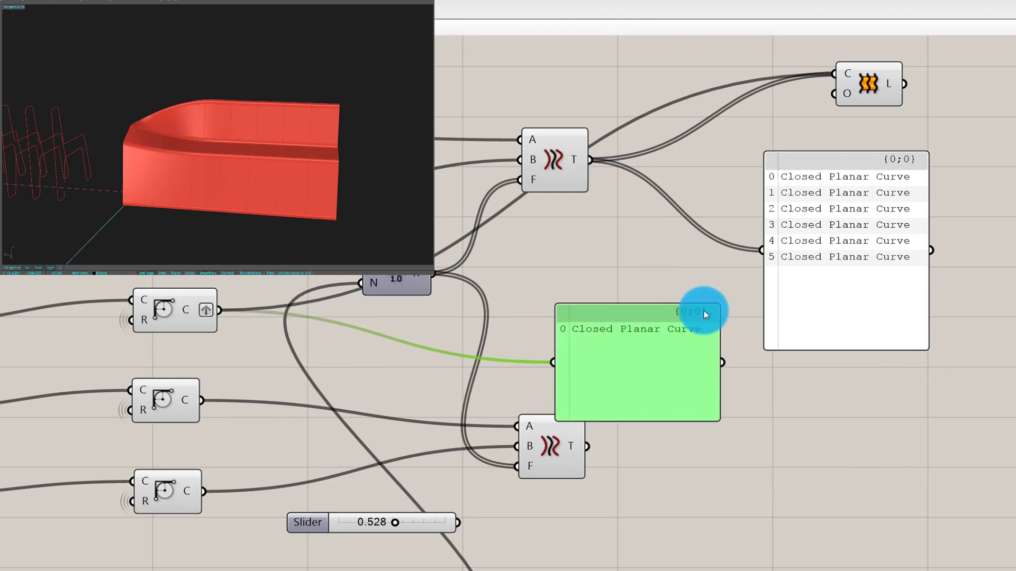
{"action": "right_click", "coordinate": [214, 308]}
{"action": "left_click", "coordinate": [242, 382]}
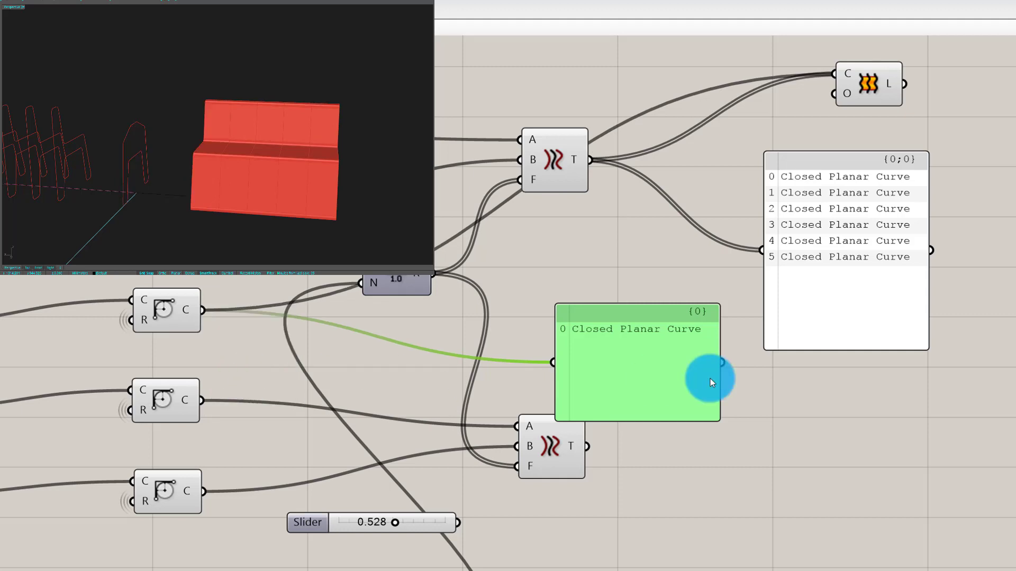
{"action": "left_click_drag", "start_coordinate": [692, 331], "coordinate": [805, 411]}
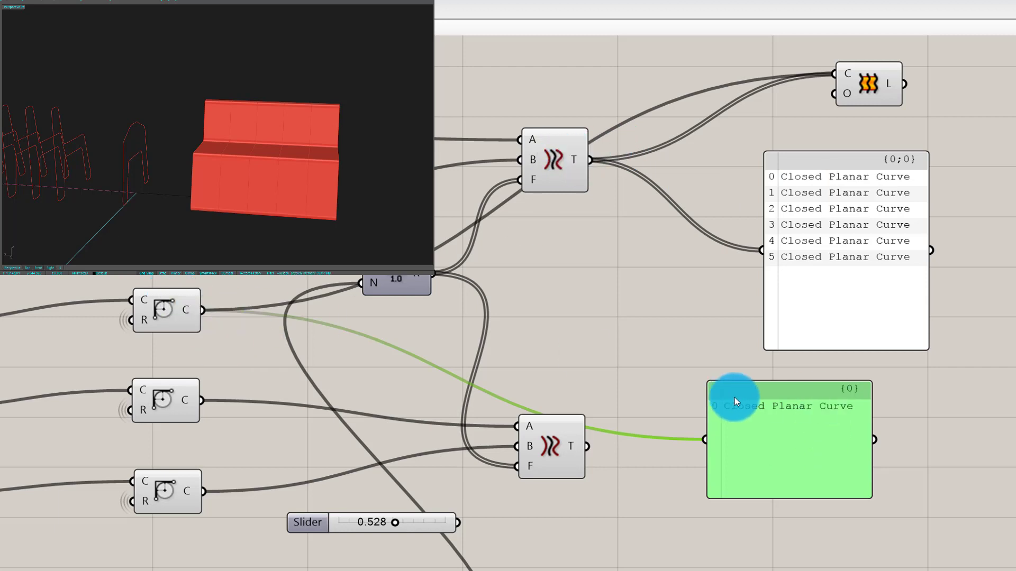
Step: Graft the third Fillet's output and align its Panel beneath the Tween Curve's Panel
{"action": "right_click", "coordinate": [182, 316]}
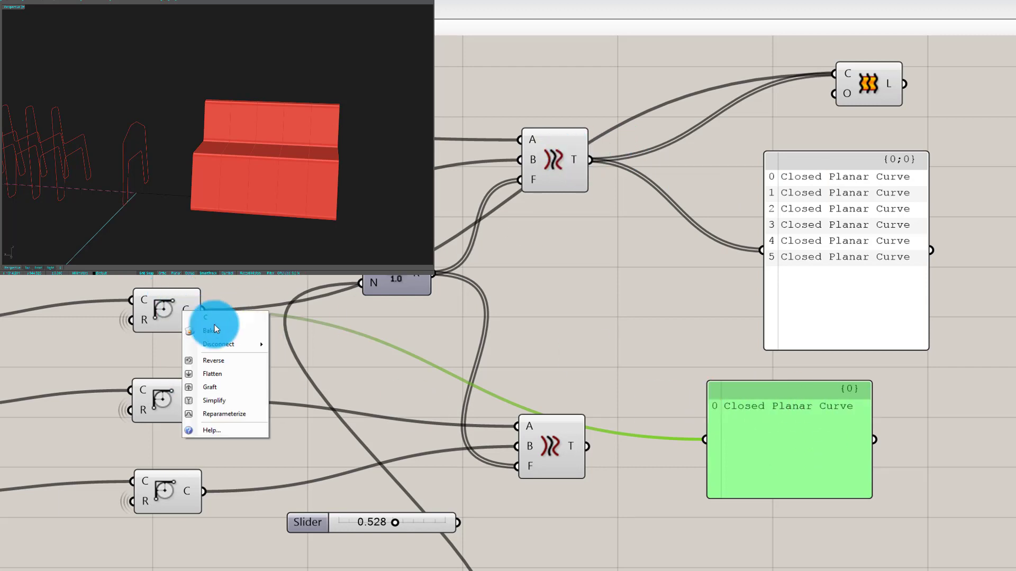
{"action": "left_click", "coordinate": [240, 391]}
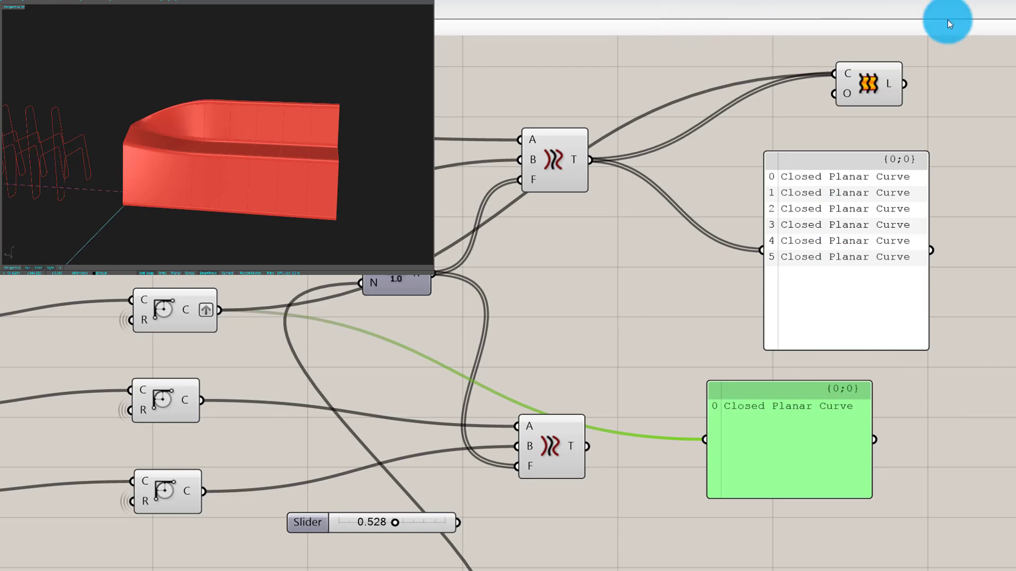
{"action": "left_click_drag", "start_coordinate": [819, 397], "coordinate": [873, 383]}
Step: Try grafting the first Tween Curve's output, inspect the branches in its Panel, and remove that graft
{"action": "right_click", "coordinate": [573, 161]}
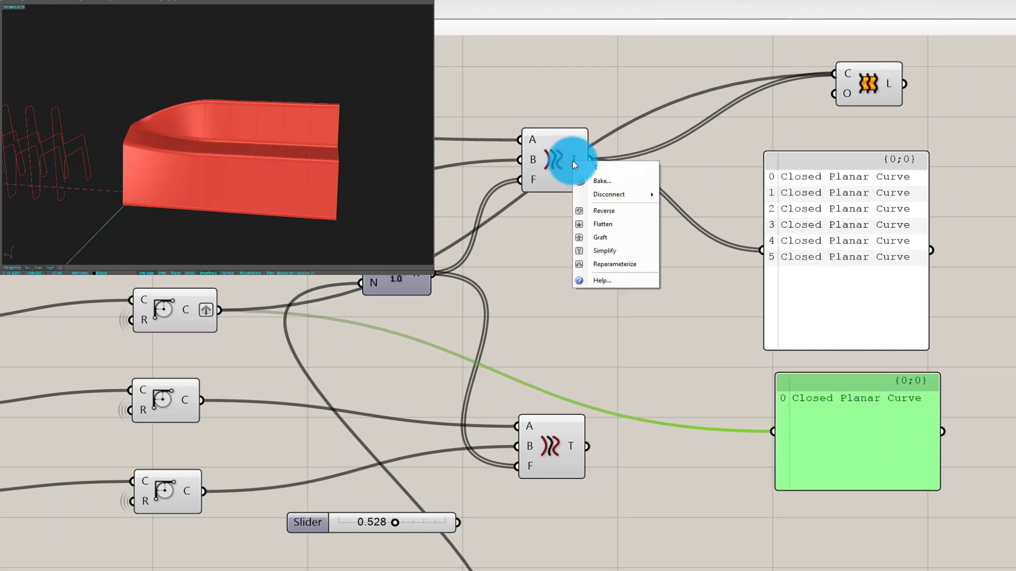
{"action": "left_click", "coordinate": [617, 237]}
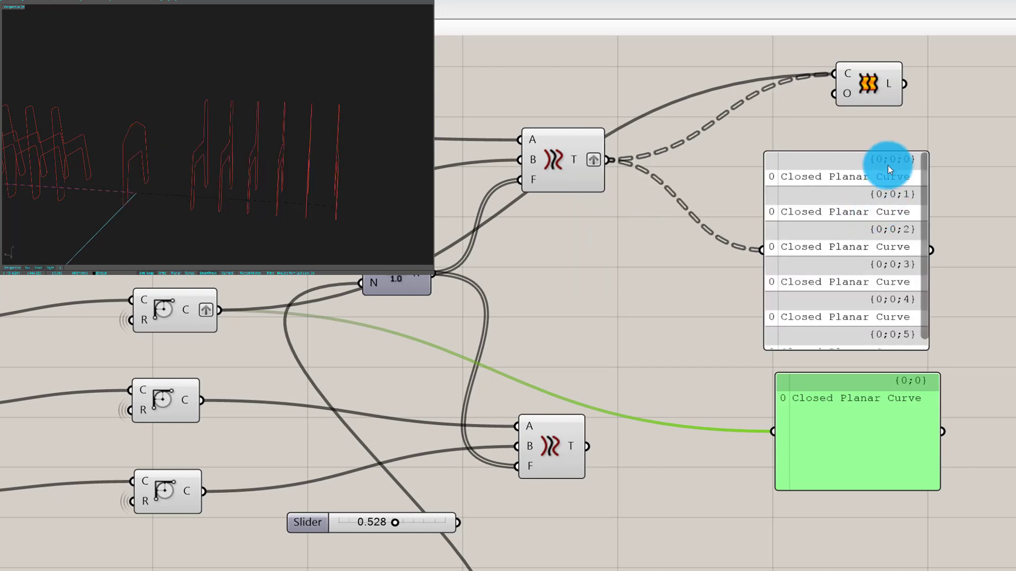
{"action": "scroll", "coordinate": [927, 240], "scroll_direction": "down", "scroll_amount": 1}
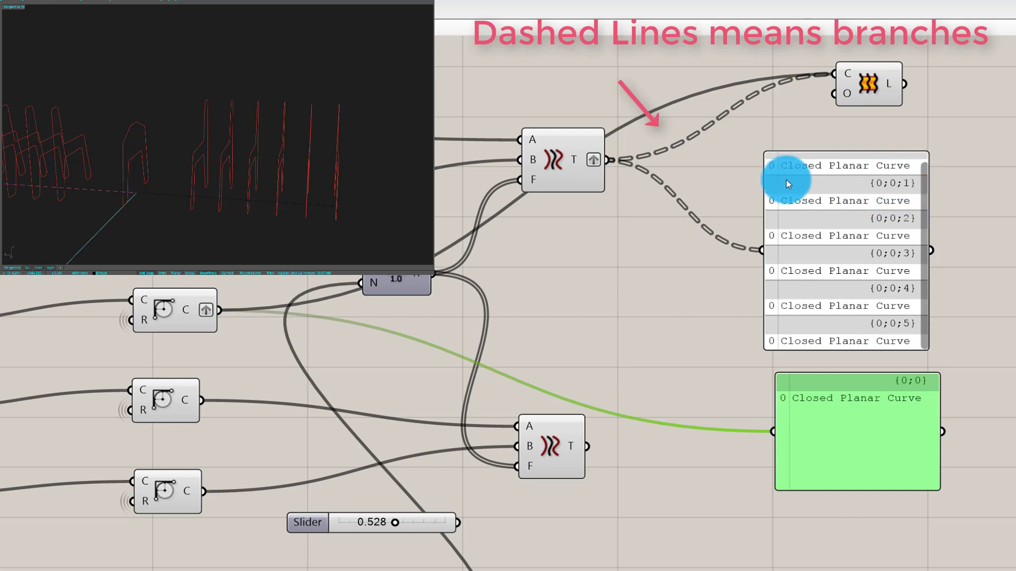
{"action": "scroll", "coordinate": [926, 181], "scroll_direction": "up", "scroll_amount": 1}
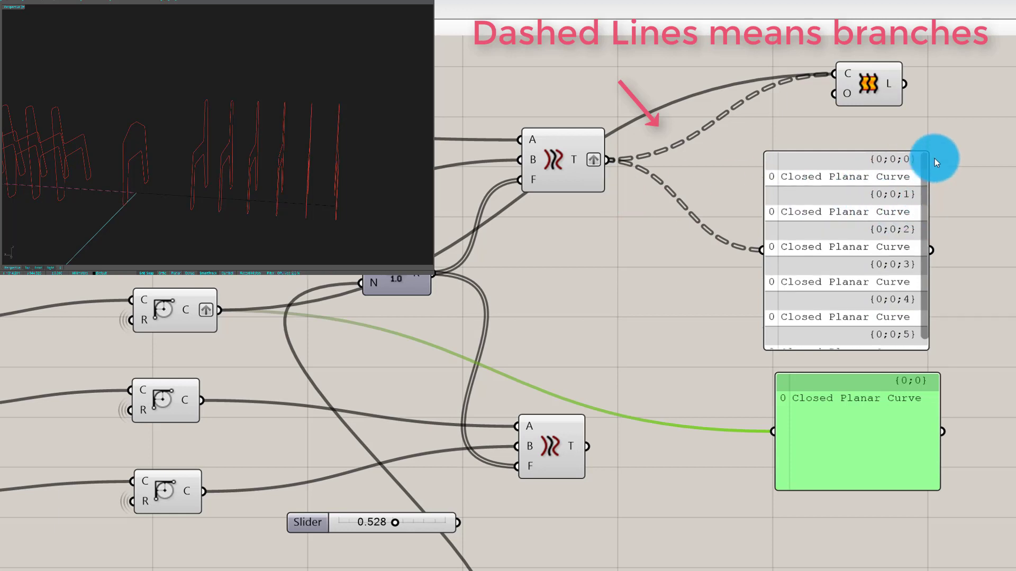
{"action": "right_click", "coordinate": [593, 163]}
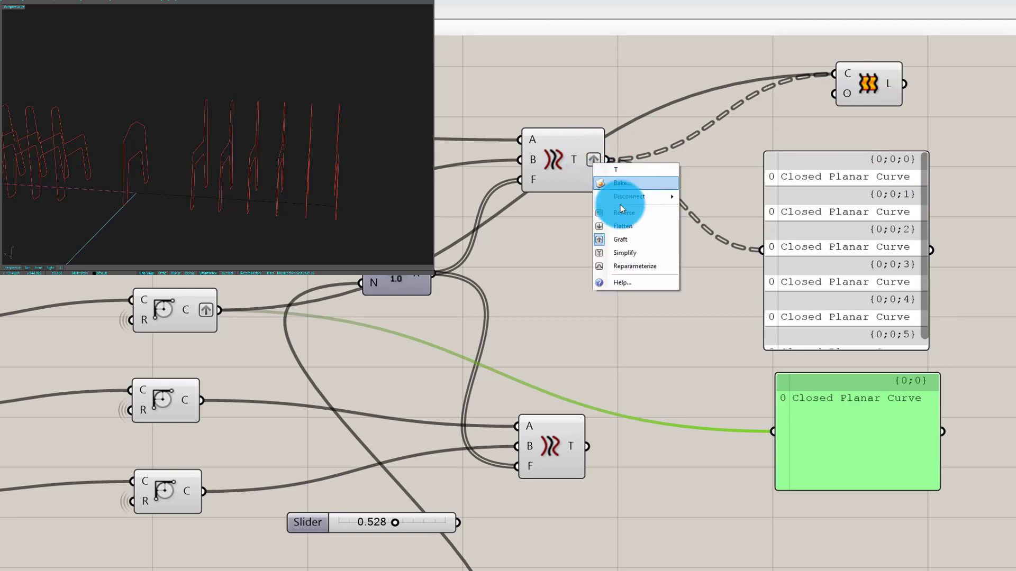
{"action": "left_click", "coordinate": [630, 239]}
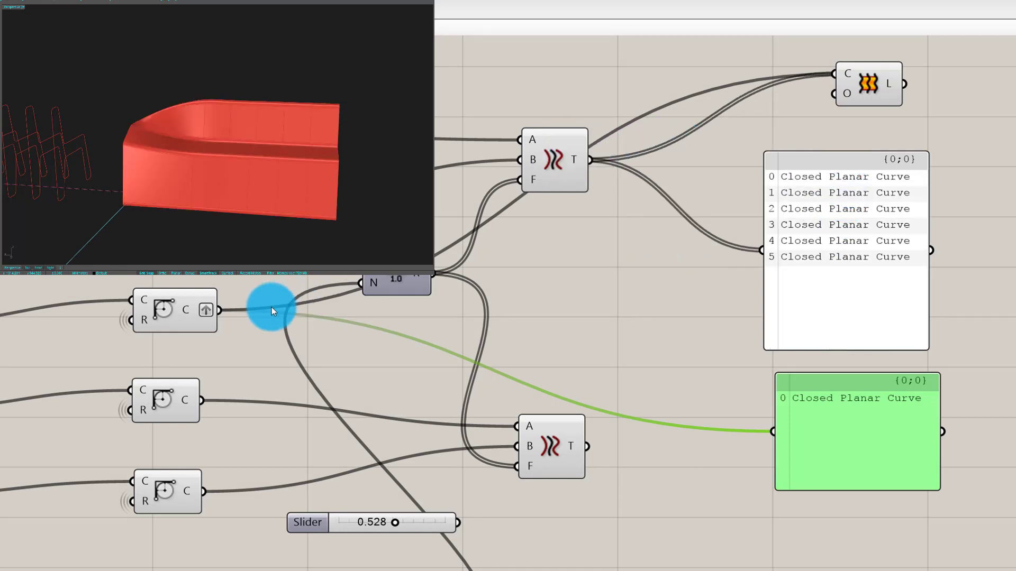
Step: Remove the graft from the third Fillet's output and flatten the first Tween Curve's output instead
{"action": "right_click", "coordinate": [205, 309]}
{"action": "left_click", "coordinate": [238, 386]}
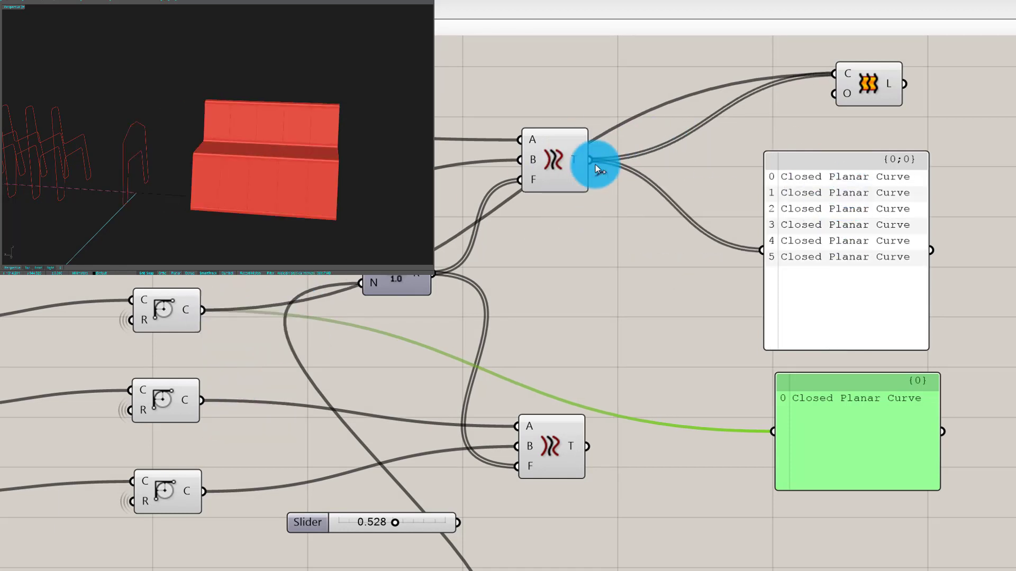
{"action": "right_click", "coordinate": [578, 160]}
{"action": "left_click", "coordinate": [620, 224]}
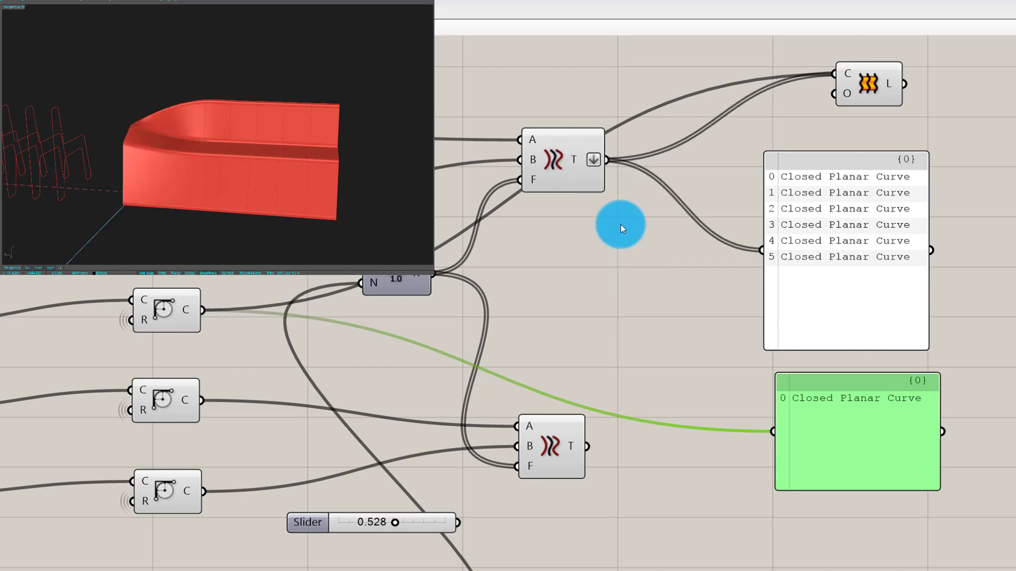
Step: Delete both Panels and move the Loft down to a height between the two Tween Curve components
{"action": "left_click_drag", "start_coordinate": [825, 231], "coordinate": [857, 234]}
{"action": "key", "text": "Delete"}
{"action": "left_click", "coordinate": [886, 391]}
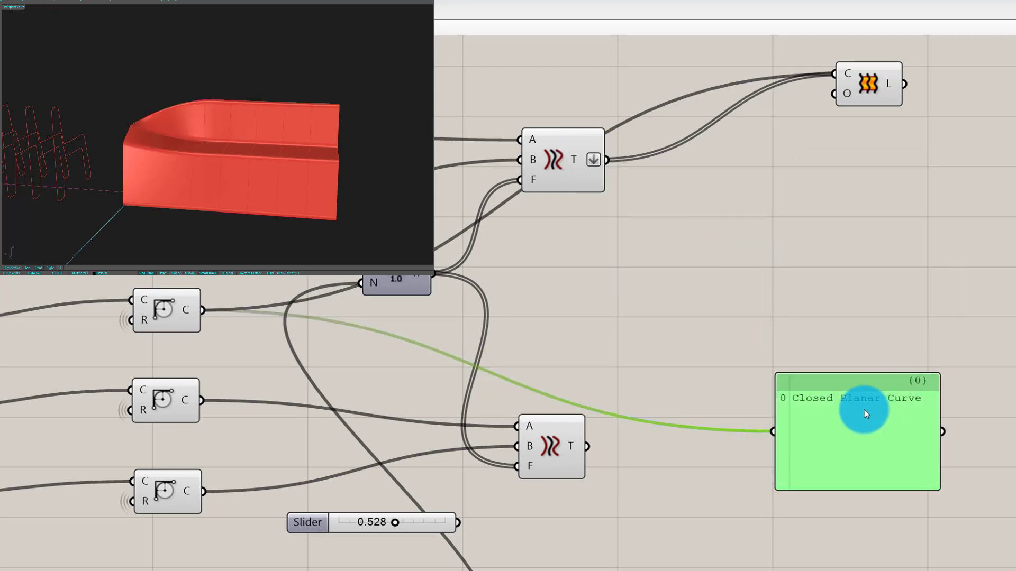
{"action": "key", "text": "Delete"}
{"action": "left_click_drag", "start_coordinate": [861, 99], "coordinate": [827, 351]}
{"action": "left_click", "coordinate": [844, 175]}
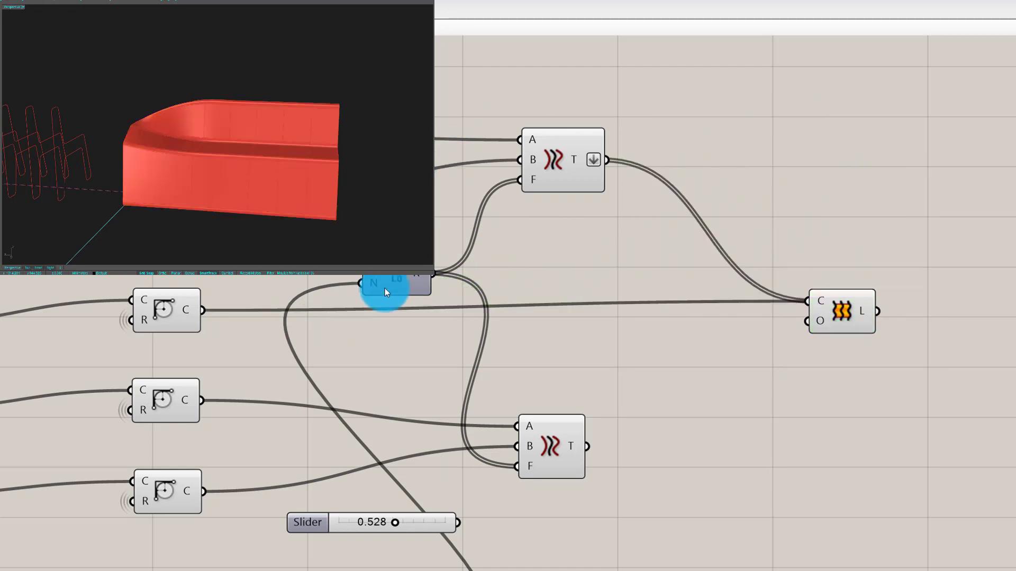
Step: Flatten the second Tween Curve's output and add it to the Loft's C input alongside the existing connections
{"action": "right_click", "coordinate": [577, 443]}
{"action": "left_click", "coordinate": [649, 494]}
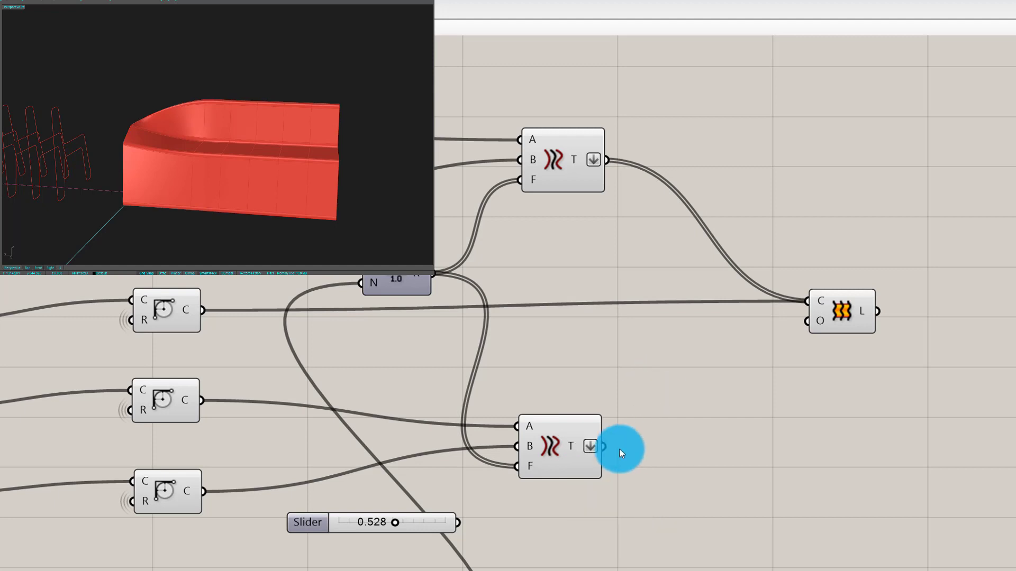
{"action": "left_click_drag", "start_coordinate": [604, 449], "coordinate": [811, 307], "text": "shift"}
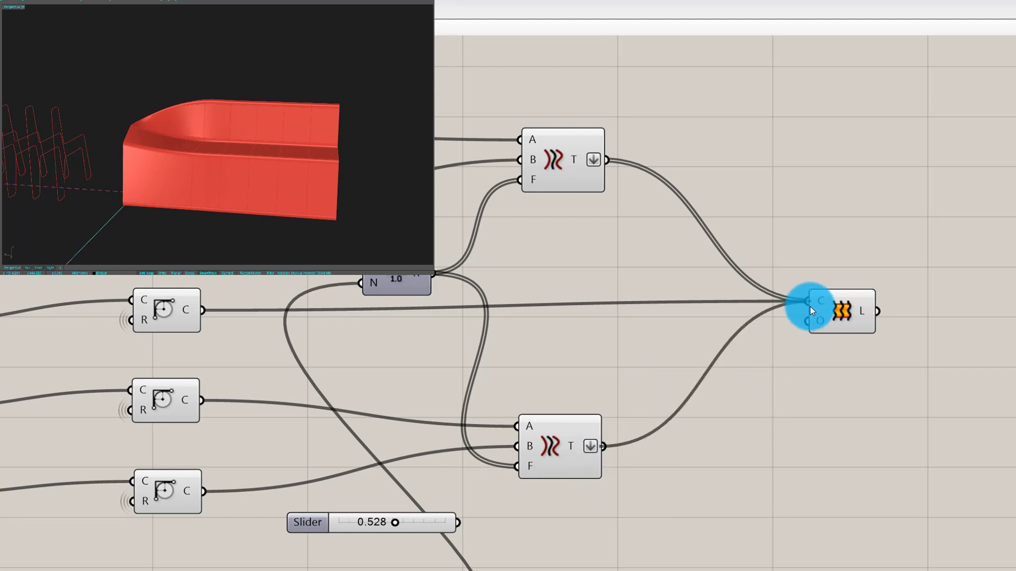
Step: Examine the complete lofted bench in the Rhino viewport, especially the transition around the middle profile
{"action": "right_click_drag", "start_coordinate": [302, 147], "coordinate": [250, 114]}
{"action": "scroll", "coordinate": [287, 108], "scroll_direction": "up", "scroll_amount": 5}
{"action": "scroll", "coordinate": [241, 125], "scroll_direction": "down", "scroll_amount": 3}
{"action": "scroll", "coordinate": [240, 118], "scroll_direction": "up", "scroll_amount": 3}
{"action": "mouse_move", "coordinate": [375, 162]}
{"action": "right_mouse_down"}
{"action": "mouse_move", "coordinate": [293, 166]}
{"action": "mouse_move", "coordinate": [367, 161]}
{"action": "mouse_move", "coordinate": [268, 127]}
{"action": "mouse_move", "coordinate": [265, 136]}
{"action": "mouse_move", "coordinate": [278, 150]}
{"action": "mouse_move", "coordinate": [270, 138]}
{"action": "mouse_move", "coordinate": [280, 145]}
{"action": "mouse_move", "coordinate": [316, 133]}
{"action": "right_mouse_up"}
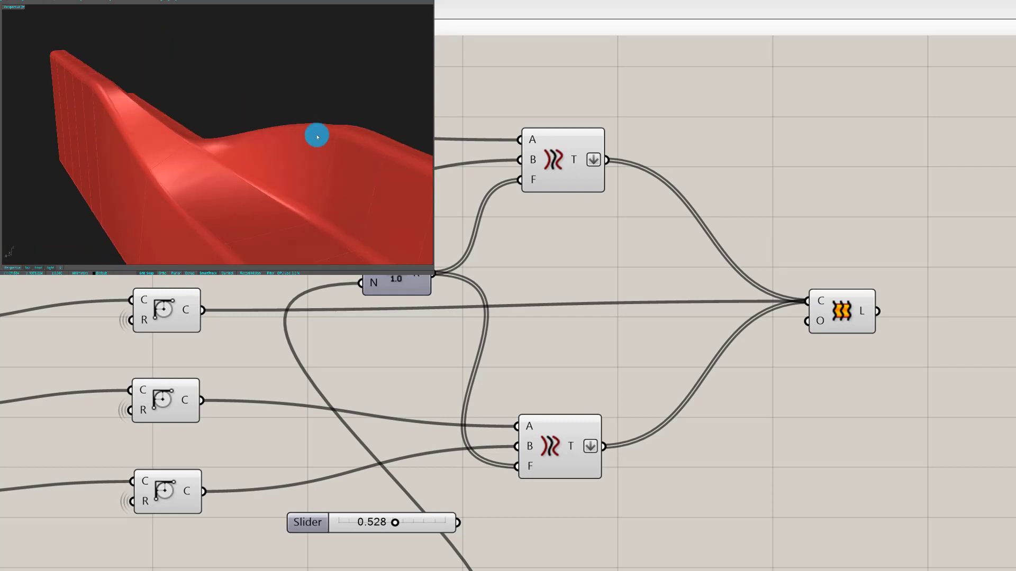
{"action": "right_click_drag", "start_coordinate": [295, 173], "coordinate": [193, 176]}
{"action": "mouse_move", "coordinate": [251, 129]}
{"action": "right_mouse_down"}
{"action": "mouse_move", "coordinate": [252, 140]}
{"action": "mouse_move", "coordinate": [216, 118]}
{"action": "mouse_move", "coordinate": [186, 125]}
{"action": "mouse_move", "coordinate": [254, 125]}
{"action": "mouse_move", "coordinate": [282, 146]}
{"action": "mouse_move", "coordinate": [252, 145]}
{"action": "mouse_move", "coordinate": [227, 163]}
{"action": "mouse_move", "coordinate": [275, 120]}
{"action": "mouse_move", "coordinate": [230, 154]}
{"action": "mouse_move", "coordinate": [176, 150]}
{"action": "mouse_move", "coordinate": [122, 90]}
{"action": "mouse_move", "coordinate": [369, 161]}
{"action": "mouse_move", "coordinate": [130, 107]}
{"action": "mouse_move", "coordinate": [138, 109]}
{"action": "right_mouse_up"}
{"action": "right_click_drag", "start_coordinate": [296, 100], "coordinate": [301, 118]}
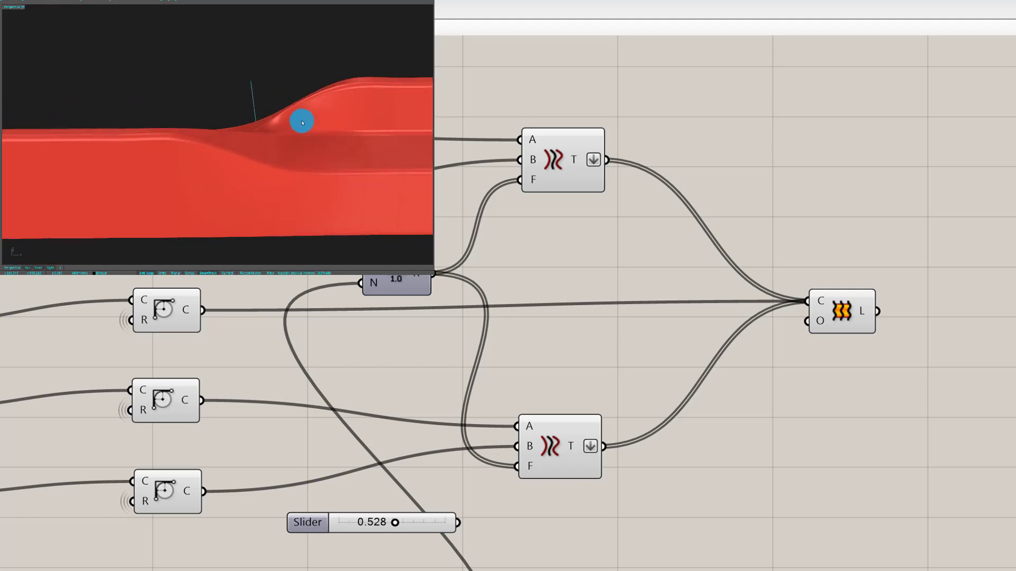
Step: Set the loft type in the Loft's options to Loose and commit the change
{"action": "left_click", "coordinate": [847, 310]}
{"action": "right_click", "coordinate": [822, 328]}
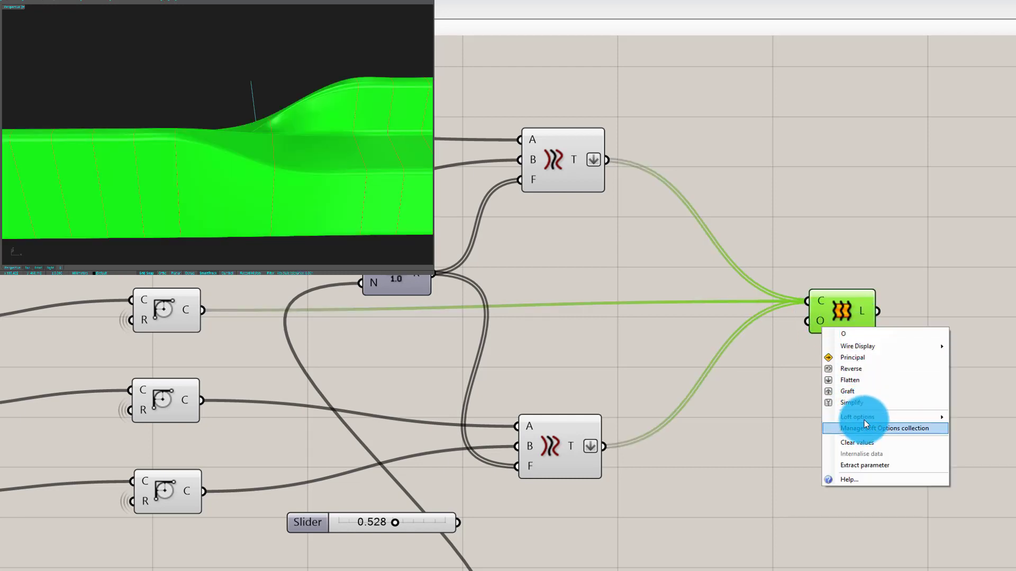
{"action": "mouse_move", "coordinate": [864, 418]}
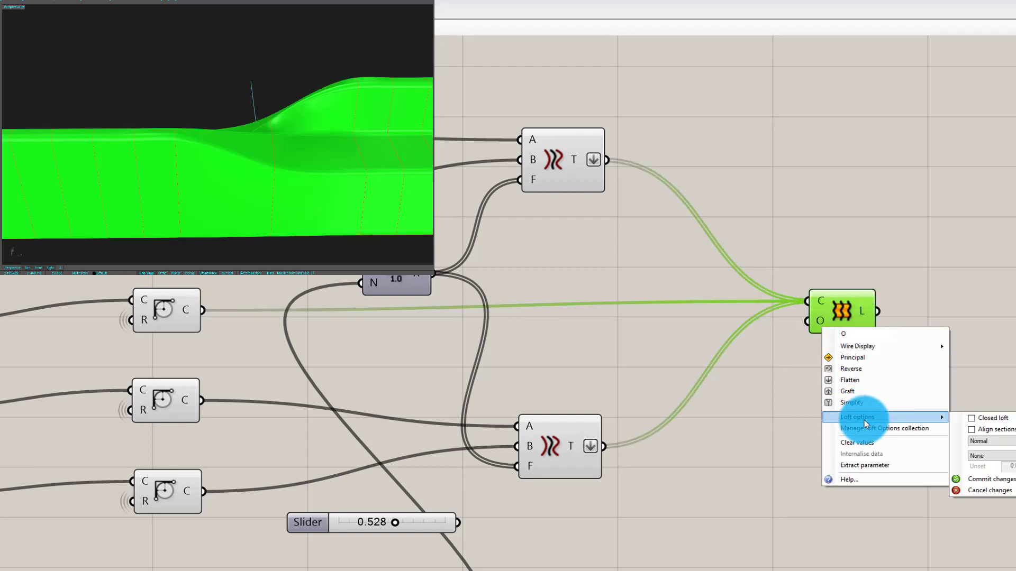
{"action": "left_click", "coordinate": [991, 440]}
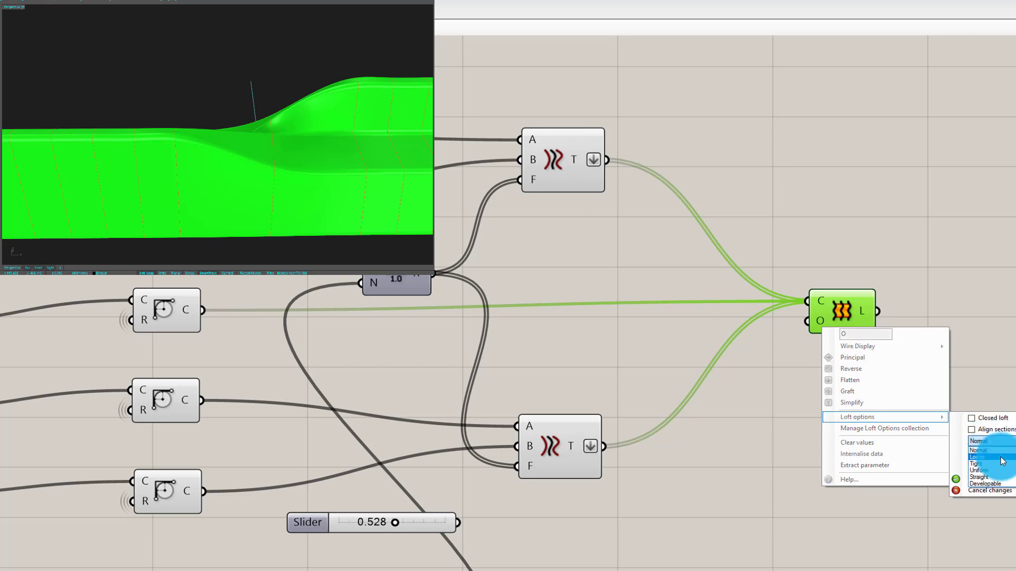
{"action": "left_click", "coordinate": [1001, 458]}
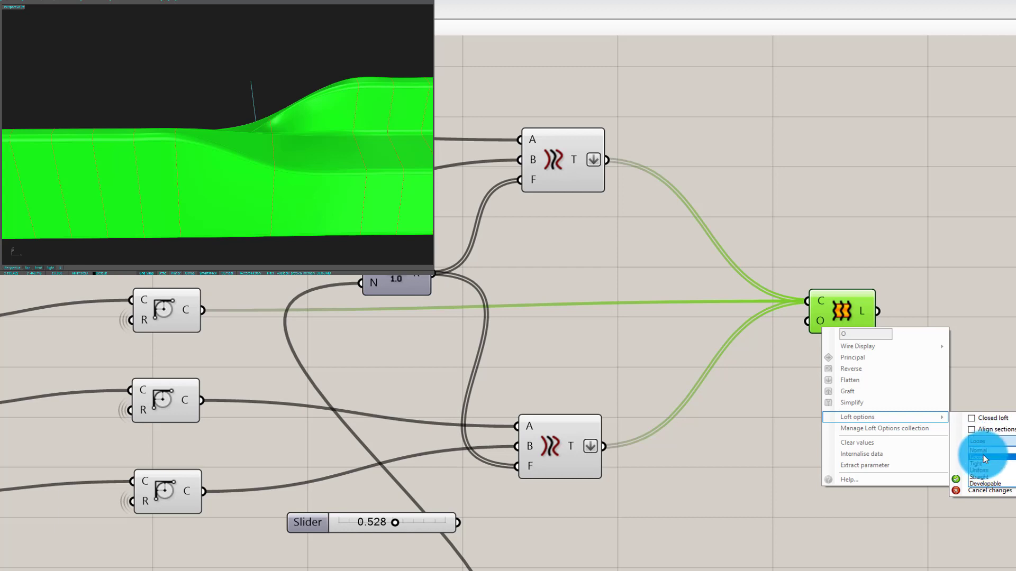
{"action": "left_click", "coordinate": [982, 455]}
{"action": "left_click", "coordinate": [980, 479]}
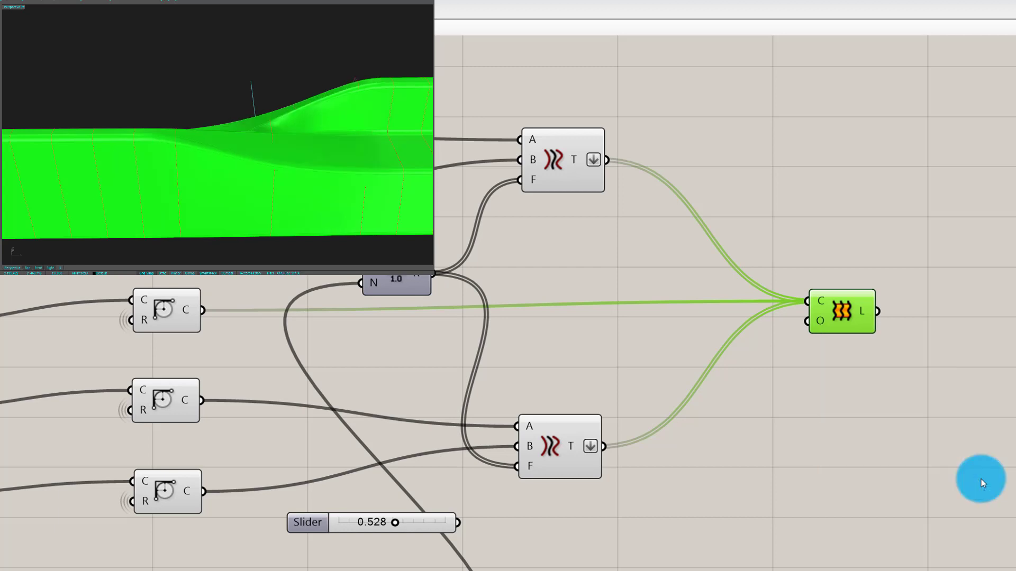
Step: Examine the loose-lofted bench from several angles, checking the smoothness of the transition between profiles
{"action": "right_click_drag", "start_coordinate": [346, 161], "coordinate": [239, 88]}
{"action": "right_click_drag", "start_coordinate": [156, 91], "coordinate": [334, 119]}
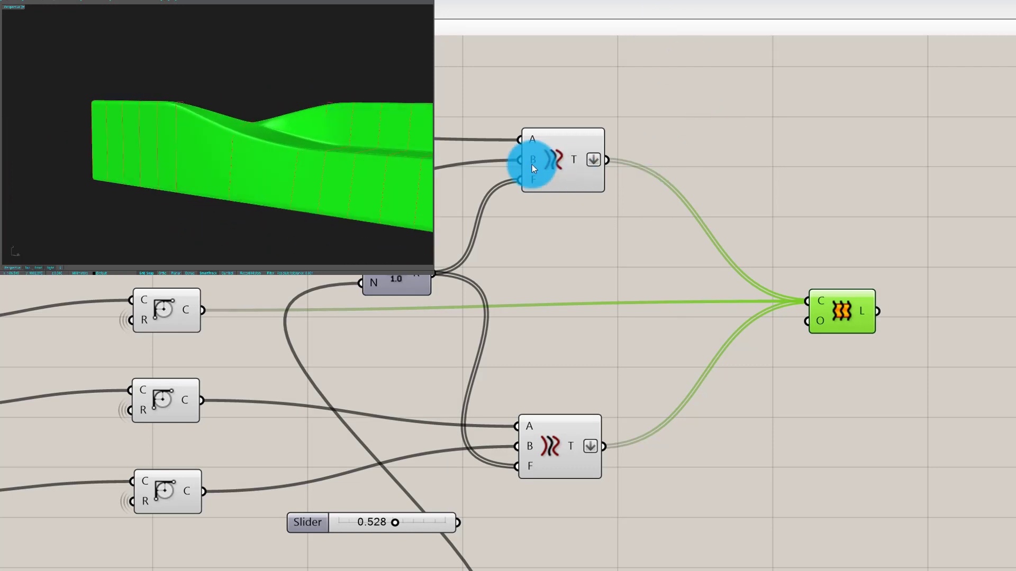
{"action": "right_click_drag", "start_coordinate": [263, 113], "coordinate": [241, 113]}
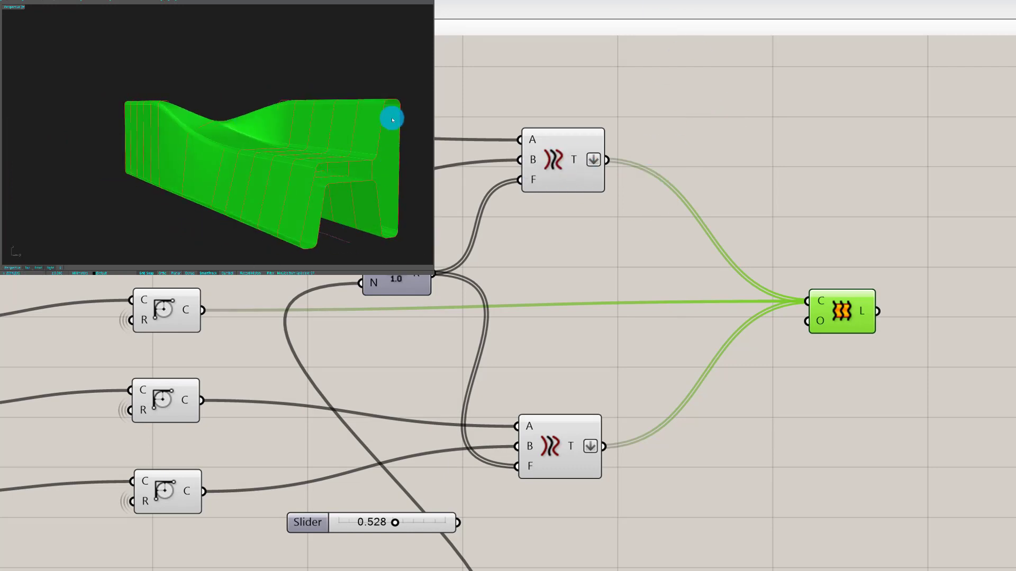
{"action": "right_click_drag", "start_coordinate": [136, 158], "coordinate": [238, 120]}
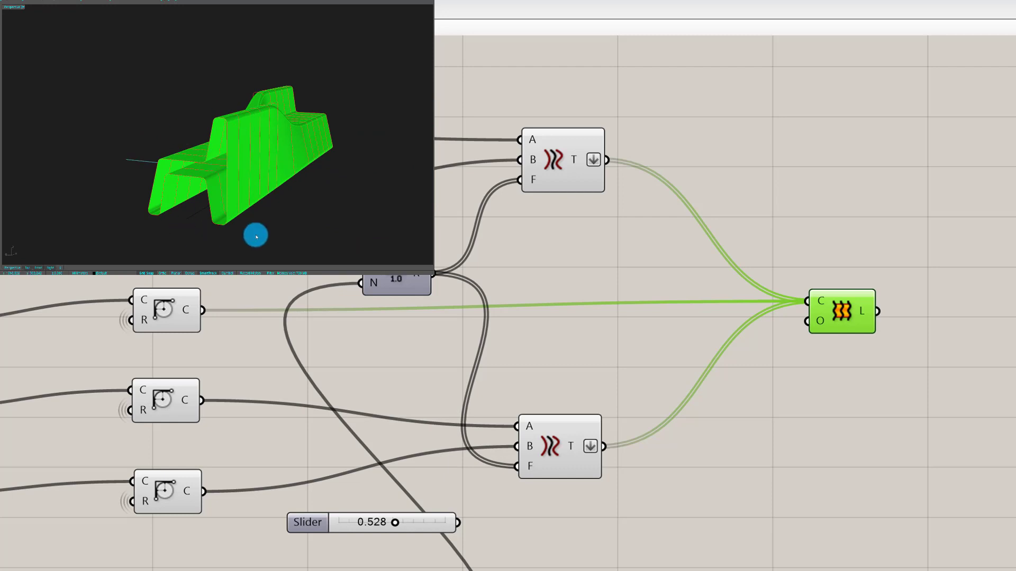
{"action": "right_click_drag", "start_coordinate": [257, 236], "coordinate": [219, 200]}
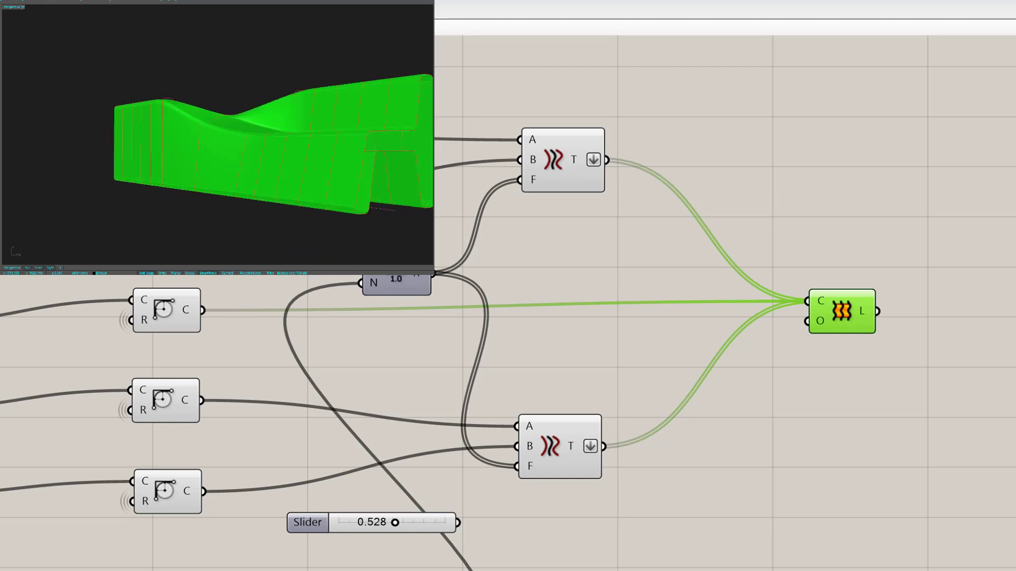
{"action": "scroll", "coordinate": [180, 107], "scroll_direction": "down", "scroll_amount": 1}
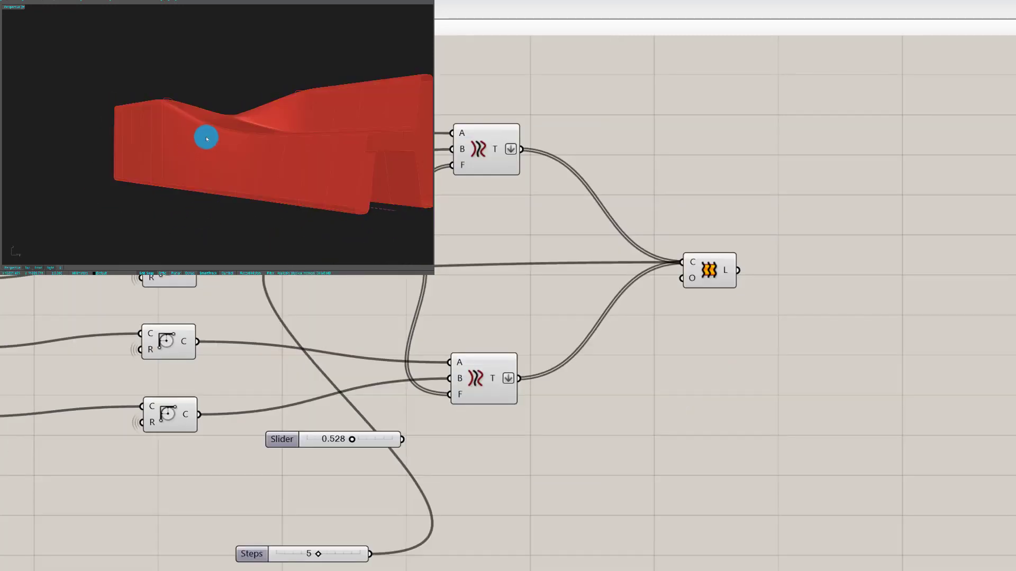
{"action": "scroll", "coordinate": [206, 136], "scroll_direction": "down", "scroll_amount": 5}
{"action": "right_click_drag", "start_coordinate": [222, 137], "coordinate": [317, 142]}
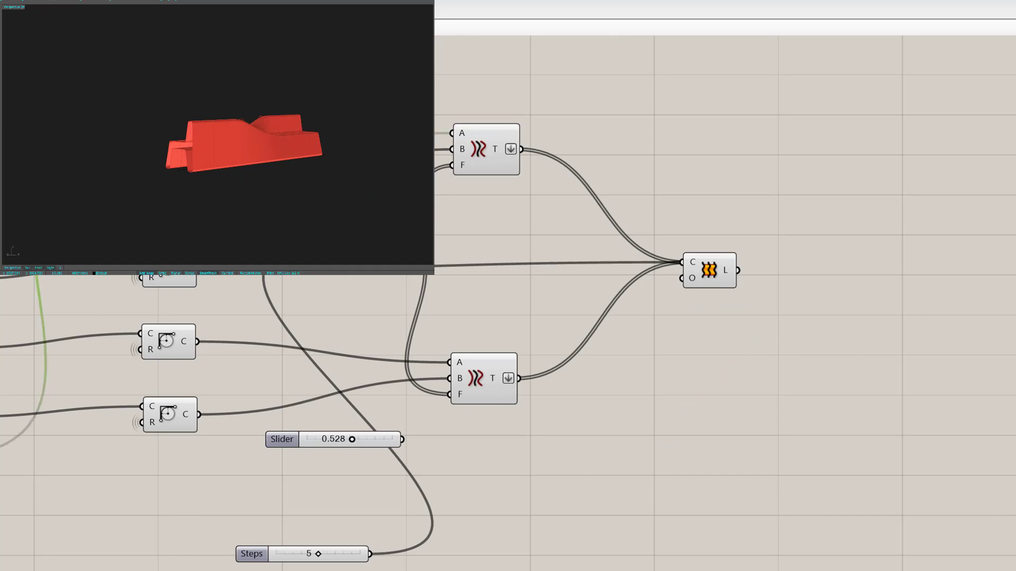
Step: Add a Boundary Surfaces component above the Loft and connect the first Fillet's output to its E input
{"action": "left_click", "coordinate": [172, 410]}
{"action": "left_click", "coordinate": [598, 42]}
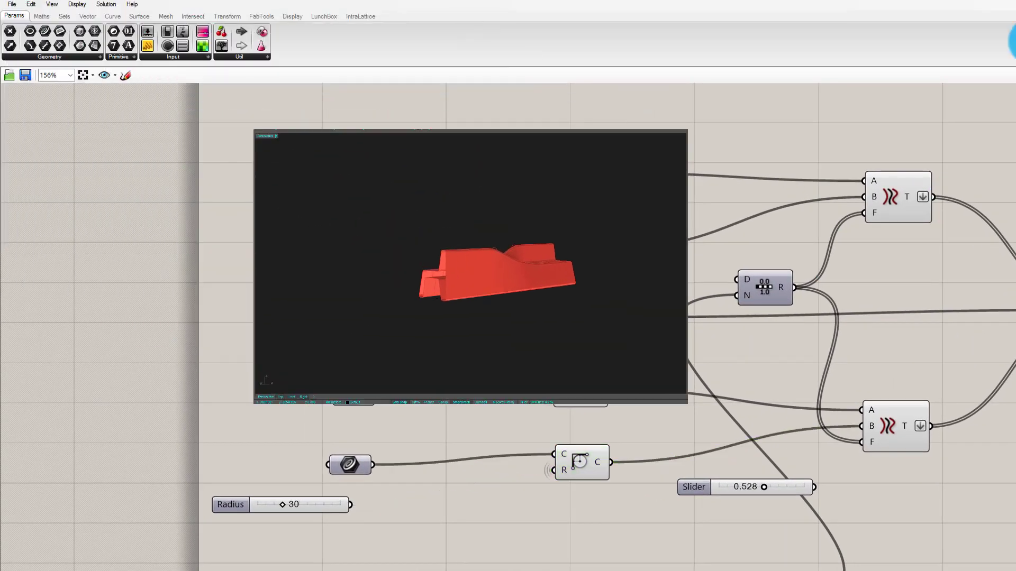
{"action": "left_click", "coordinate": [140, 16]}
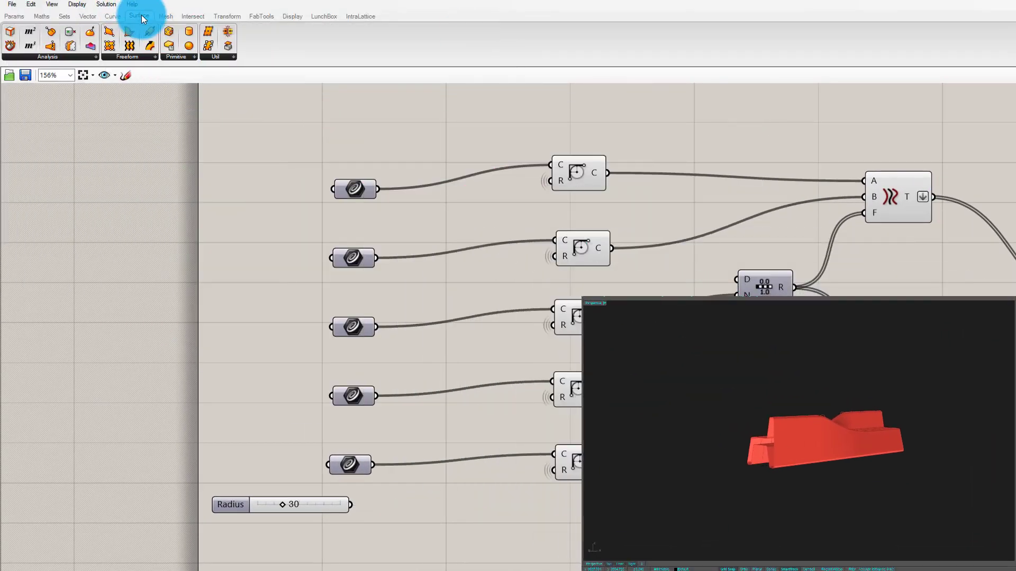
{"action": "left_click", "coordinate": [146, 58]}
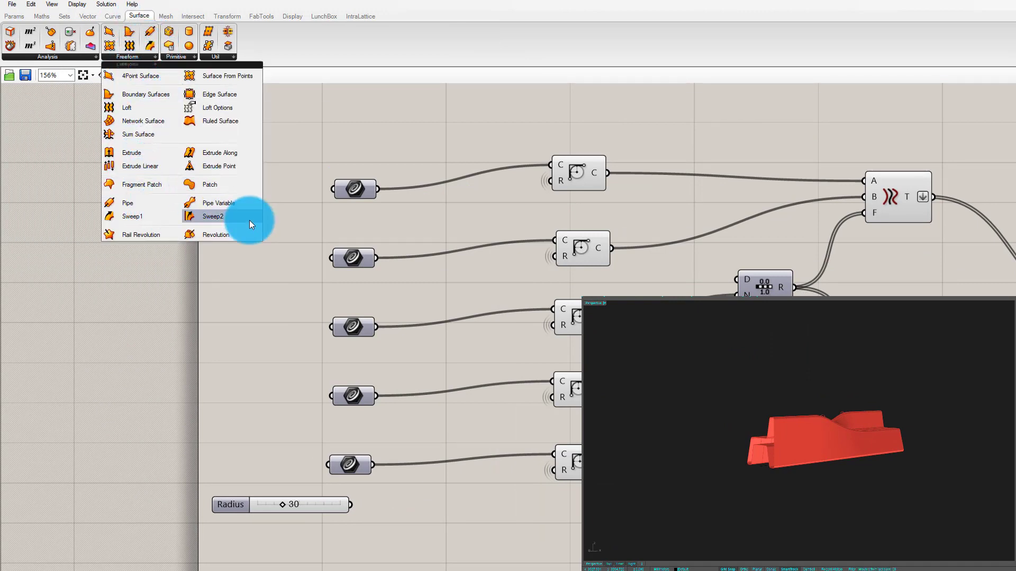
{"action": "left_click", "coordinate": [158, 95]}
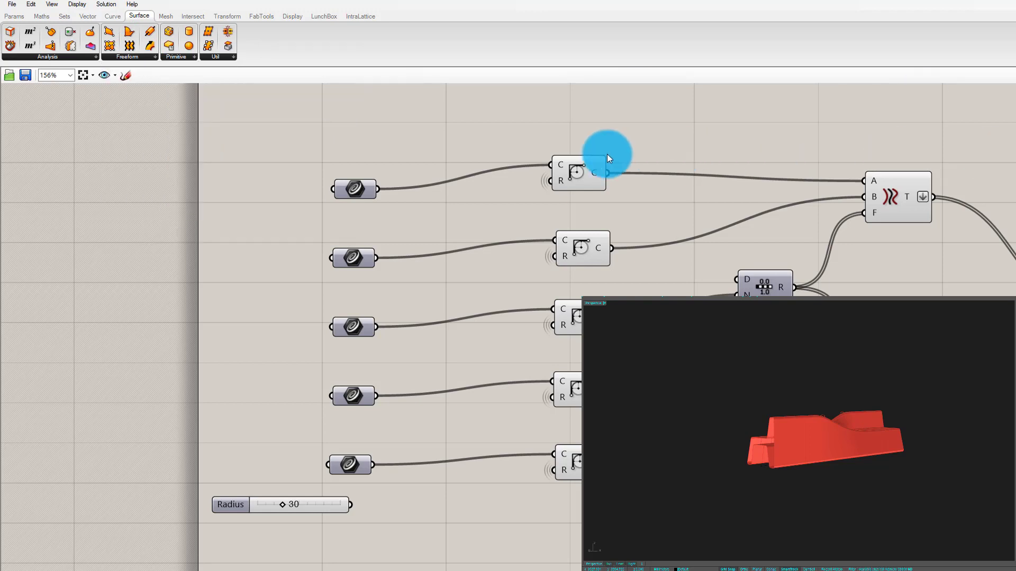
{"action": "left_click_drag", "start_coordinate": [603, 175], "coordinate": [1015, 159]}
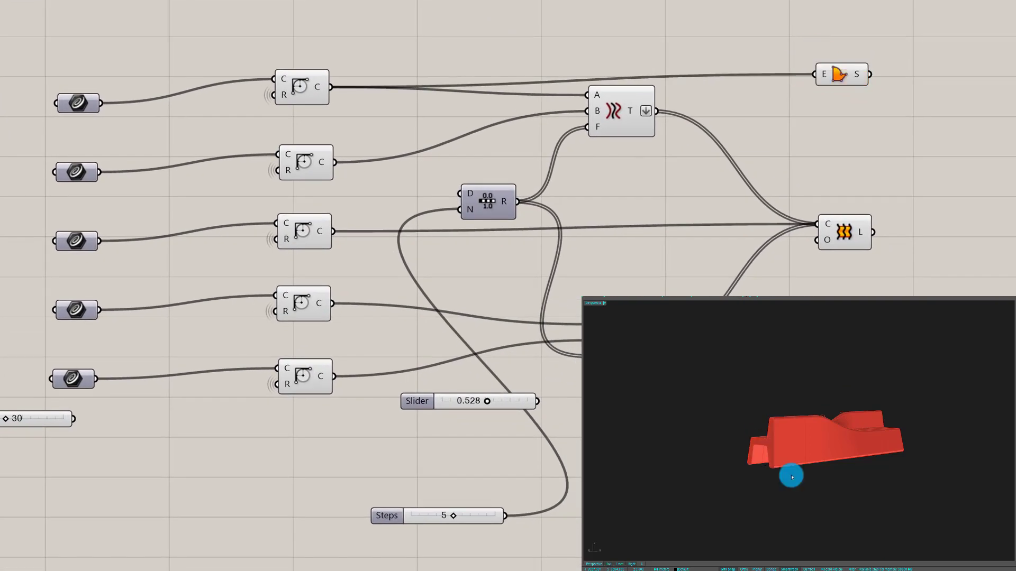
{"action": "right_click_drag", "start_coordinate": [791, 478], "coordinate": [852, 445]}
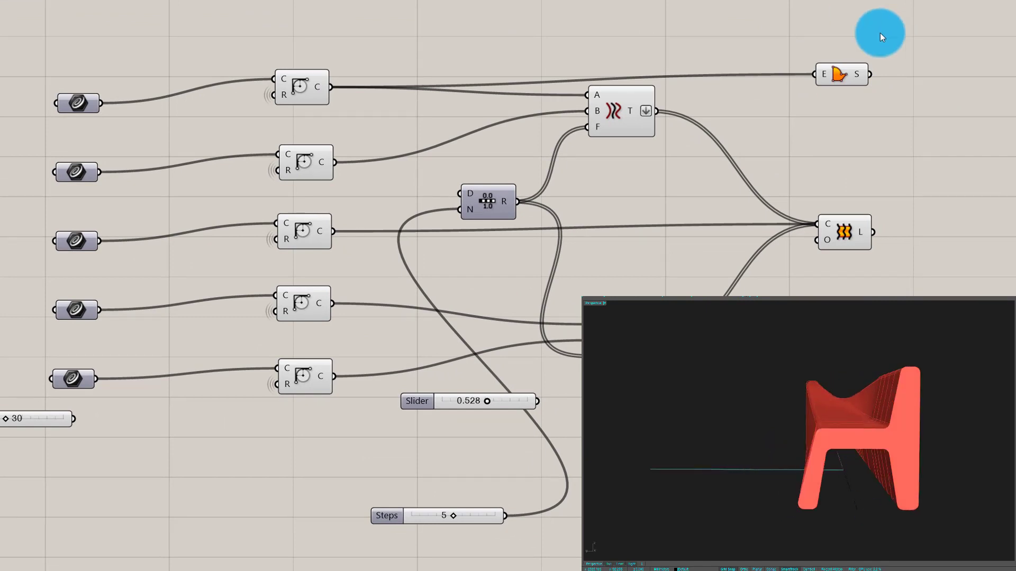
{"action": "left_click_drag", "start_coordinate": [839, 74], "coordinate": [839, 69]}
Step: Duplicate the Boundary Surfaces component below the Loft, feed it the fifth Fillet's output, and check both capped bench ends
{"action": "right_click_drag", "start_coordinate": [880, 419], "coordinate": [813, 1]}
{"action": "left_click_drag", "start_coordinate": [833, 62], "coordinate": [841, 550]}
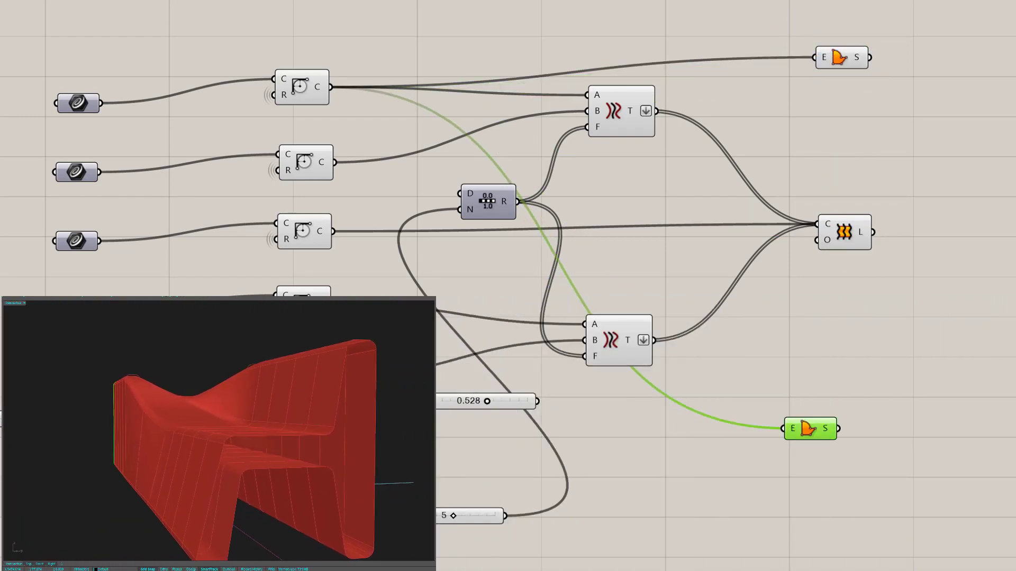
{"action": "left_click_drag", "start_coordinate": [779, 359], "coordinate": [839, 381]}
{"action": "left_click", "coordinate": [877, 198]}
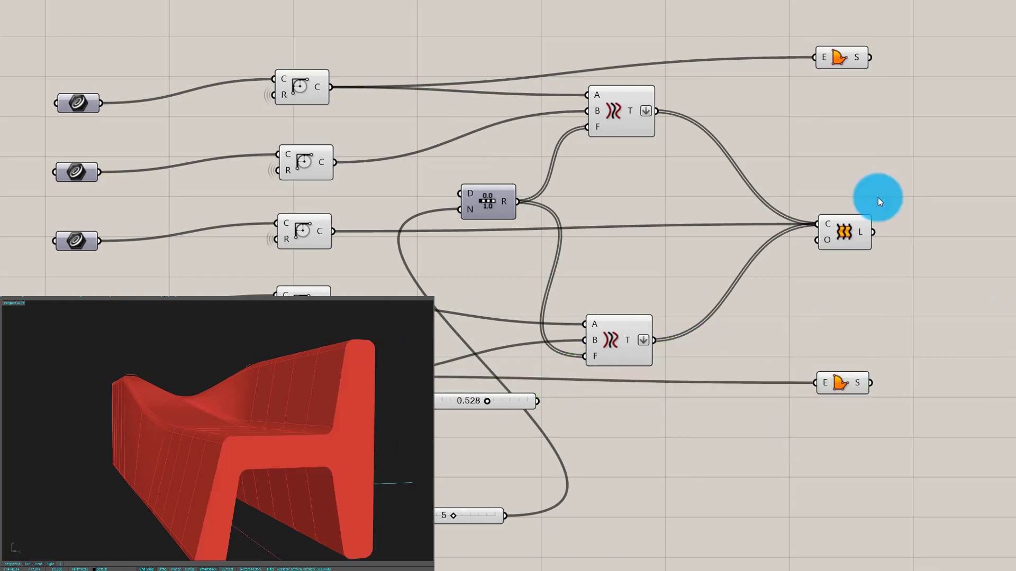
{"action": "left_click_drag", "start_coordinate": [845, 62], "coordinate": [843, 68]}
{"action": "right_click_drag", "start_coordinate": [367, 557], "coordinate": [117, 441]}
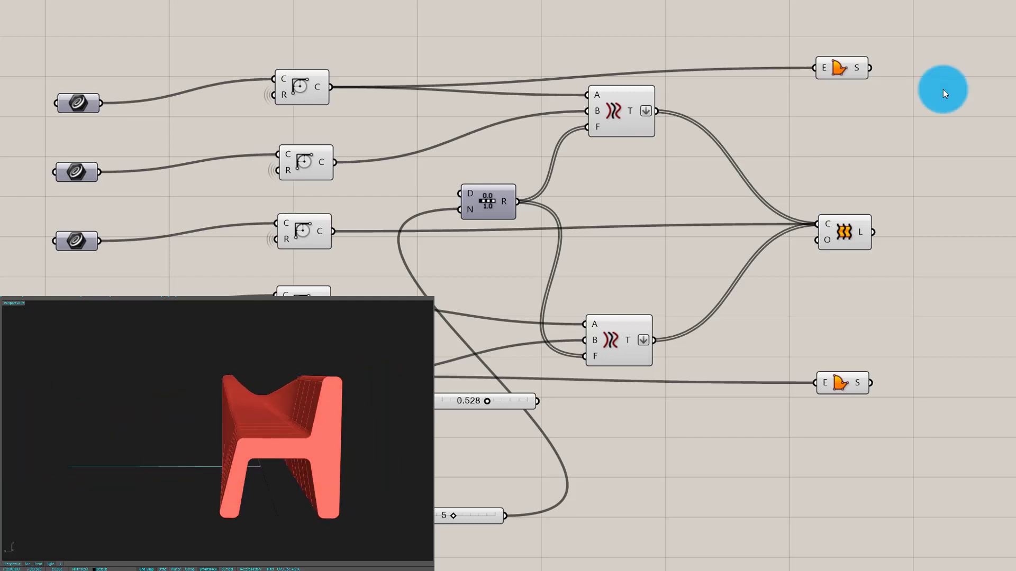
{"action": "right_click_drag", "start_coordinate": [297, 410], "coordinate": [161, 427]}
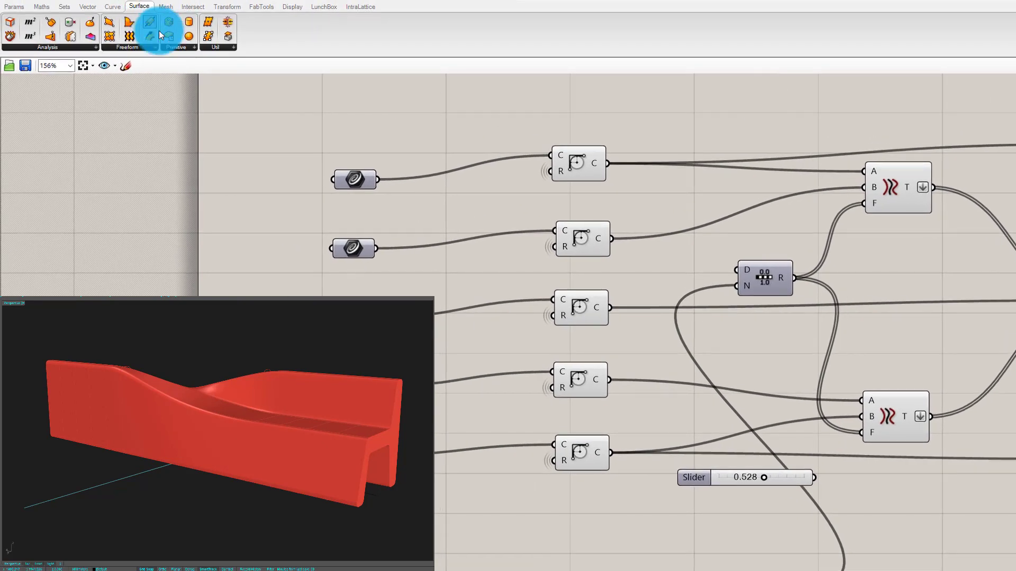
Step: Add a Brep Join component and connect both Boundary Surfaces outputs and the Loft output to its B input
{"action": "left_click", "coordinate": [152, 47]}
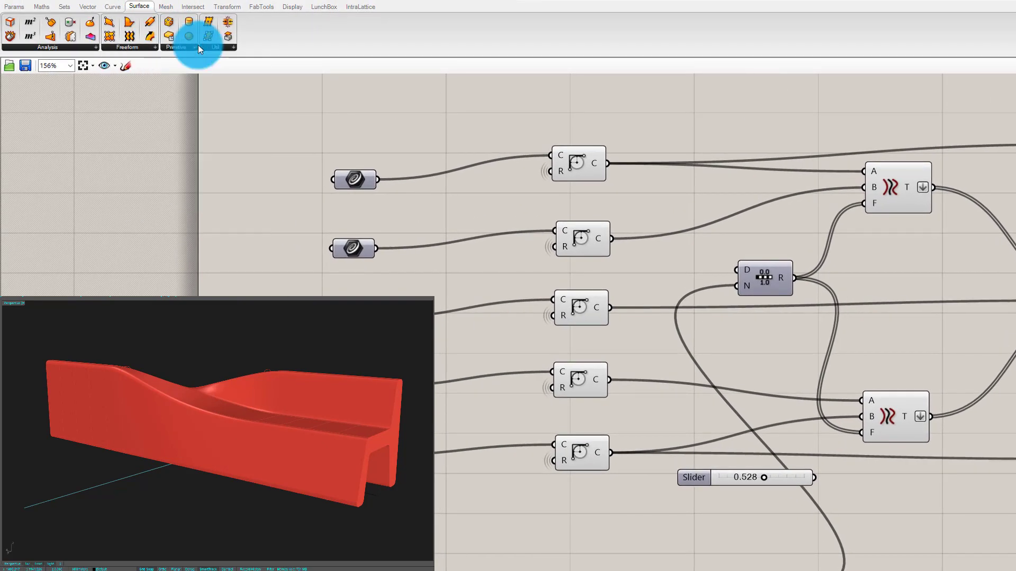
{"action": "left_click", "coordinate": [214, 47]}
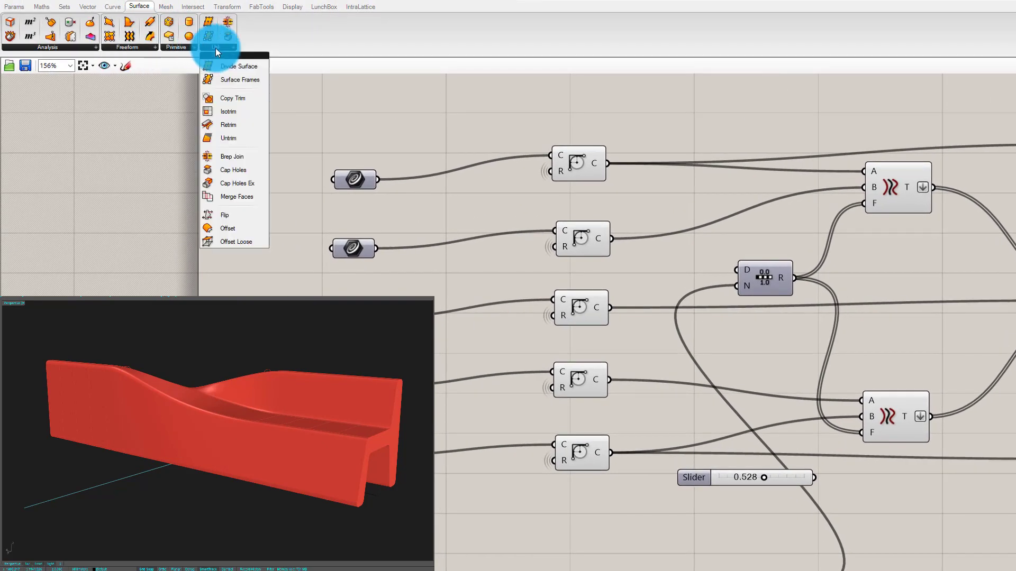
{"action": "left_click", "coordinate": [227, 157]}
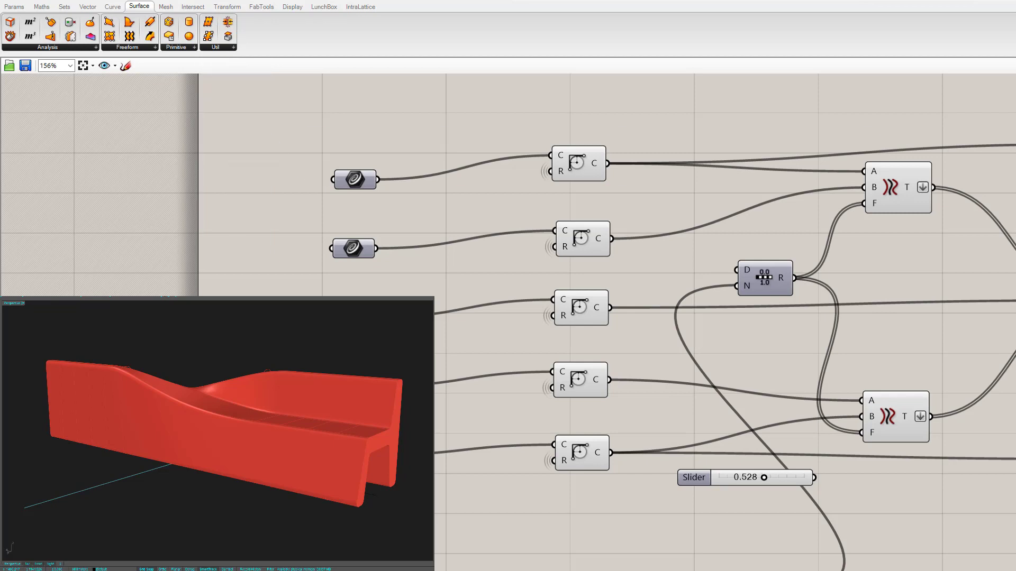
{"action": "left_click_drag", "start_coordinate": [842, 143], "coordinate": [753, 277]}
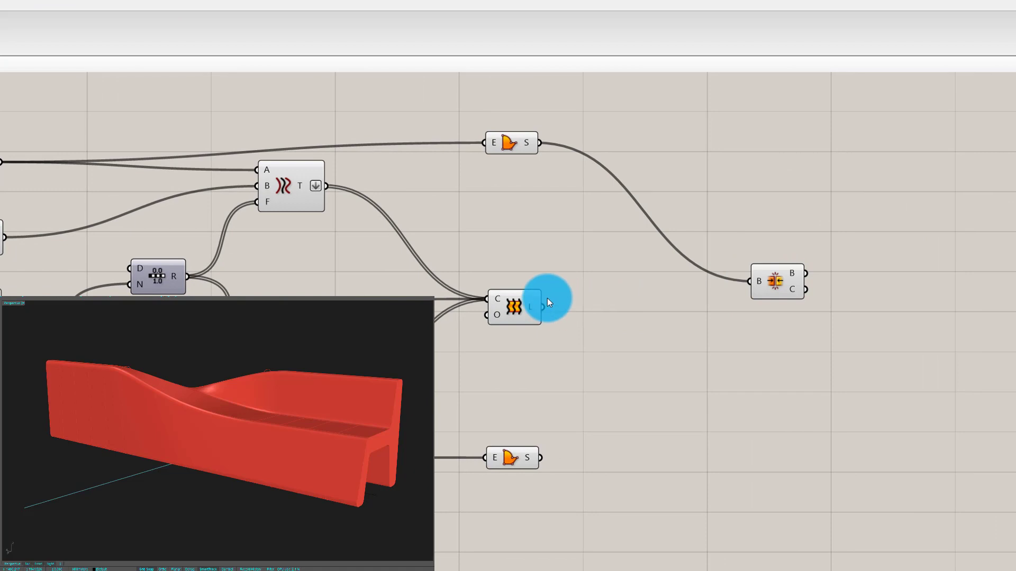
{"action": "left_click_drag", "start_coordinate": [545, 305], "coordinate": [750, 288]}
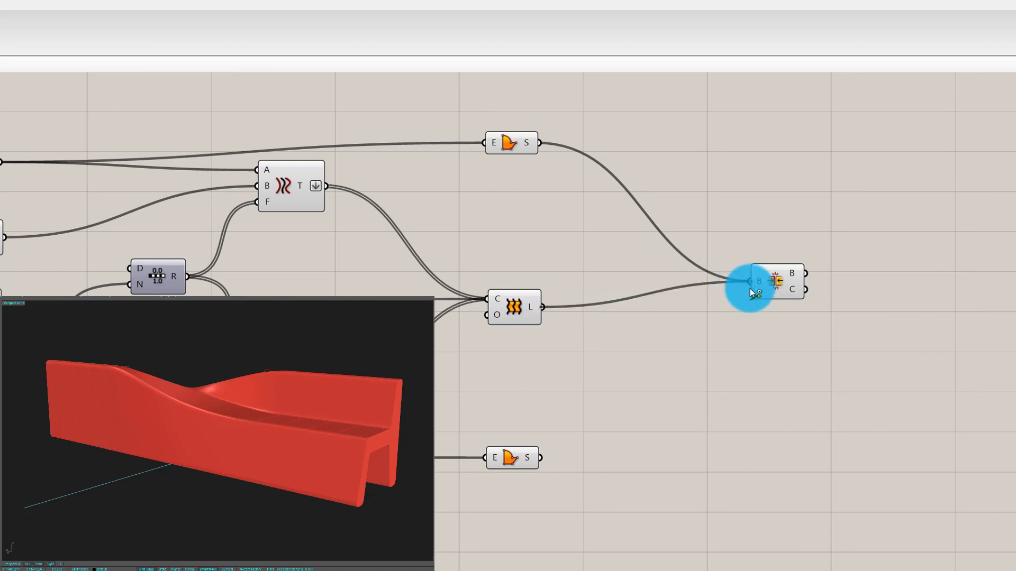
{"action": "left_click_drag", "start_coordinate": [542, 459], "coordinate": [748, 283]}
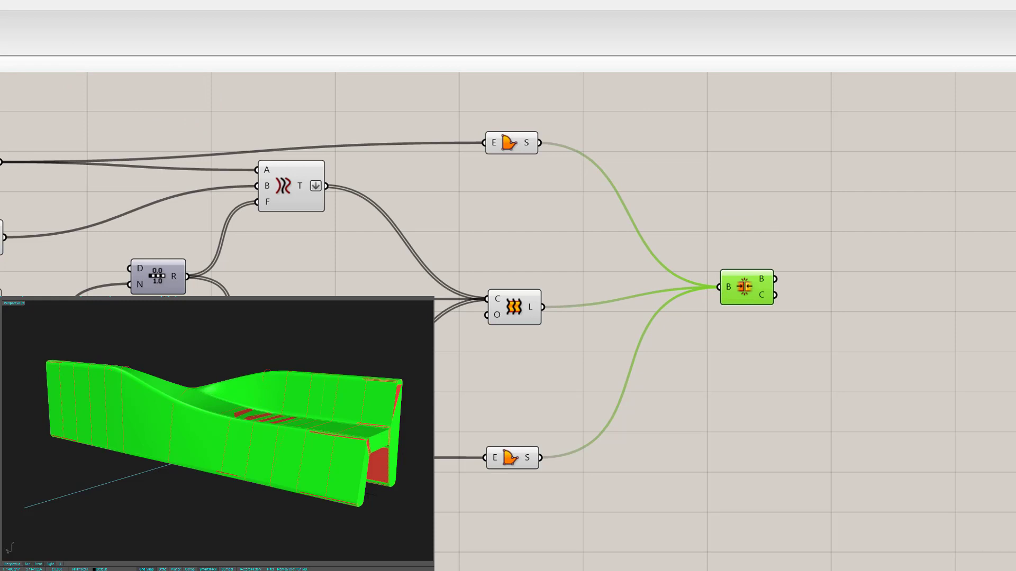
Step: Connect the Brep Join's B output to a new Panel, then reposition and enlarge the Panel
{"action": "left_click_drag", "start_coordinate": [934, 268], "coordinate": [929, 296]}
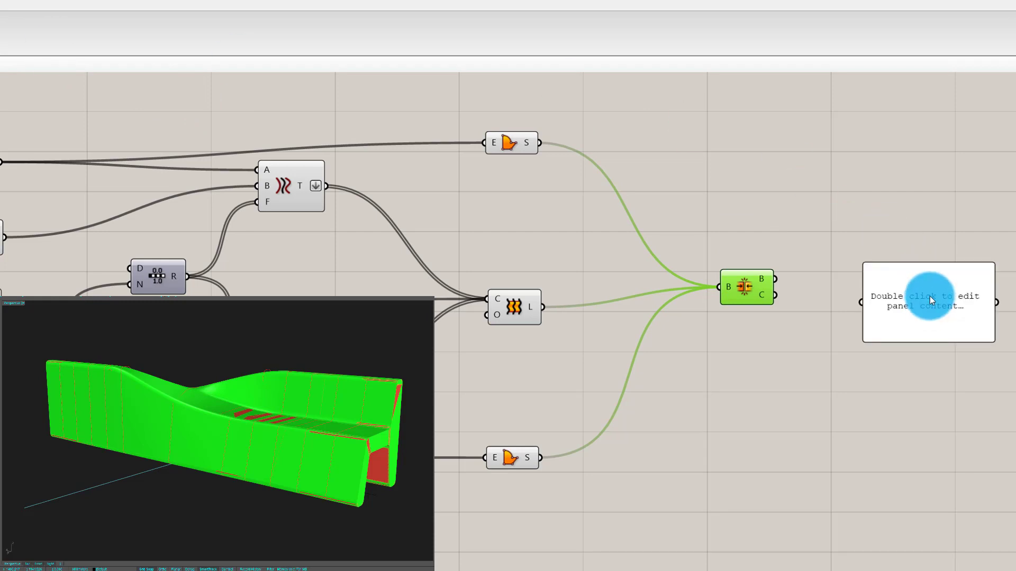
{"action": "left_click_drag", "start_coordinate": [756, 278], "coordinate": [878, 309]}
{"action": "left_click_drag", "start_coordinate": [876, 308], "coordinate": [873, 306]}
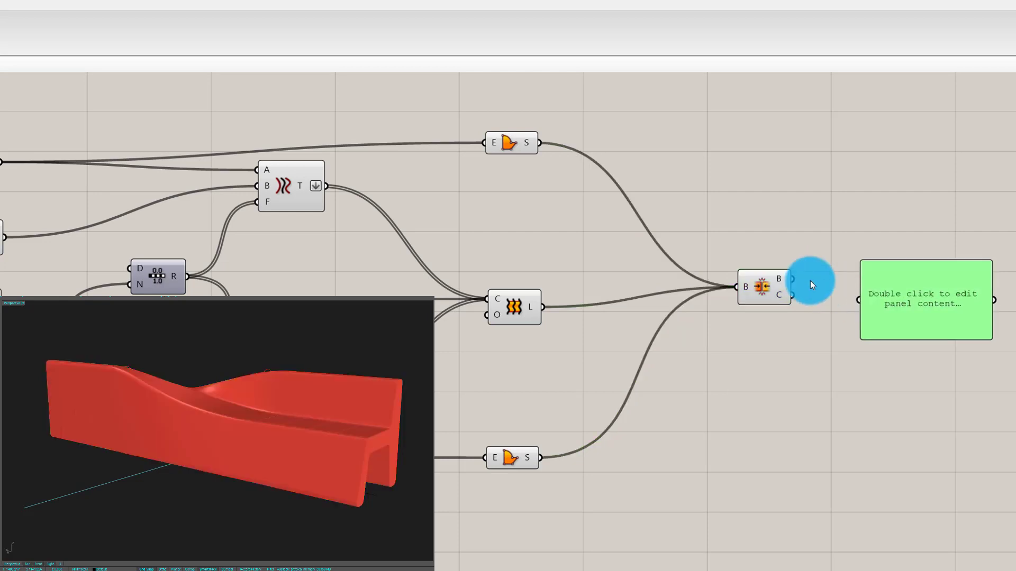
{"action": "left_click_drag", "start_coordinate": [793, 279], "coordinate": [862, 296]}
{"action": "left_click_drag", "start_coordinate": [770, 290], "coordinate": [727, 290]}
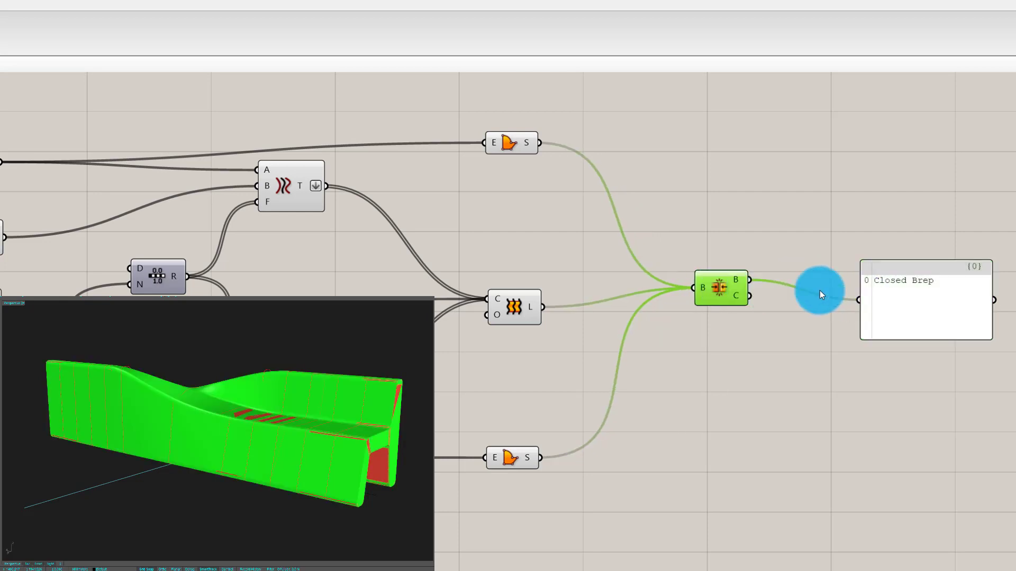
{"action": "left_click_drag", "start_coordinate": [880, 293], "coordinate": [835, 259]}
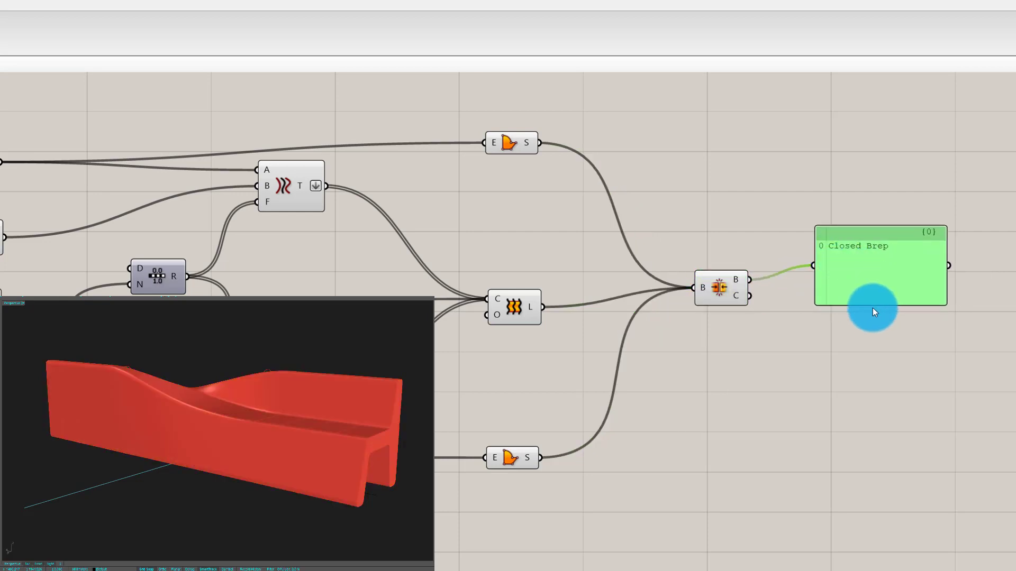
{"action": "left_click_drag", "start_coordinate": [873, 307], "coordinate": [870, 390]}
Step: Turn off the preview of all components upstream of the Brep Join, leaving only the joined bench displayed
{"action": "left_click", "coordinate": [725, 288]}
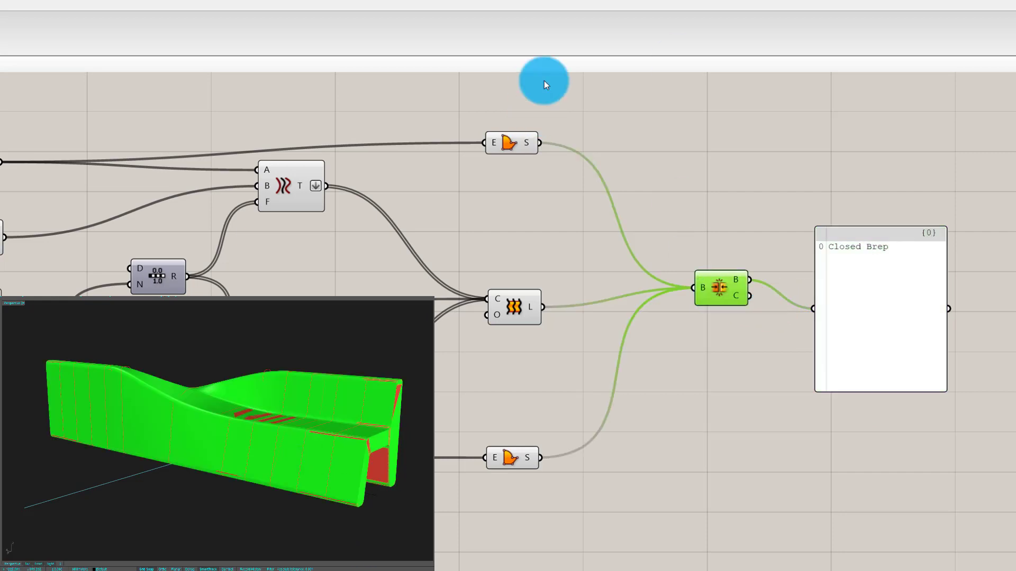
{"action": "left_click_drag", "start_coordinate": [1, 98], "coordinate": [621, 502]}
{"action": "middle_click", "coordinate": [621, 496]}
{"action": "left_click", "coordinate": [659, 465]}
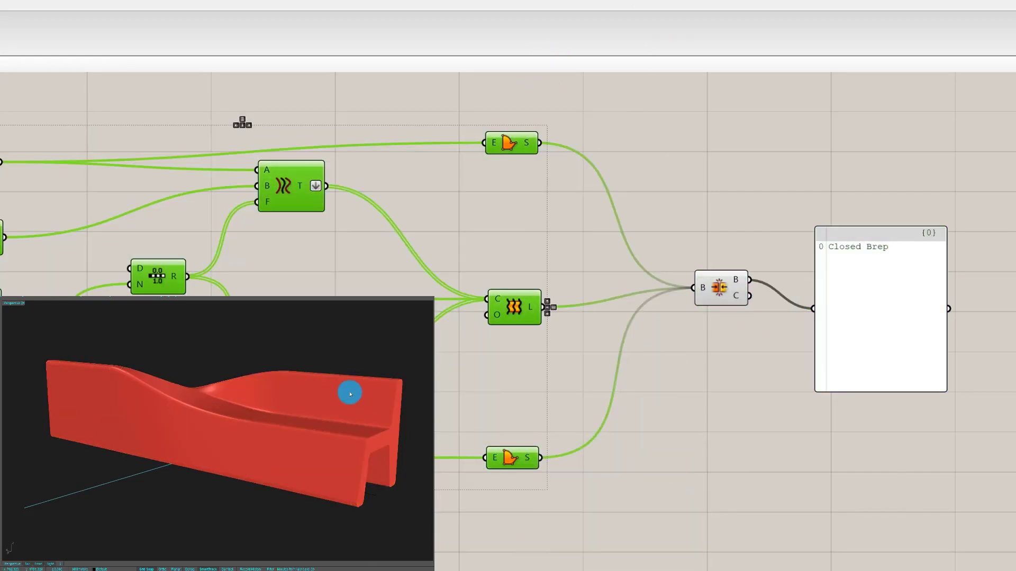
{"action": "right_click_drag", "start_coordinate": [351, 392], "coordinate": [347, 445]}
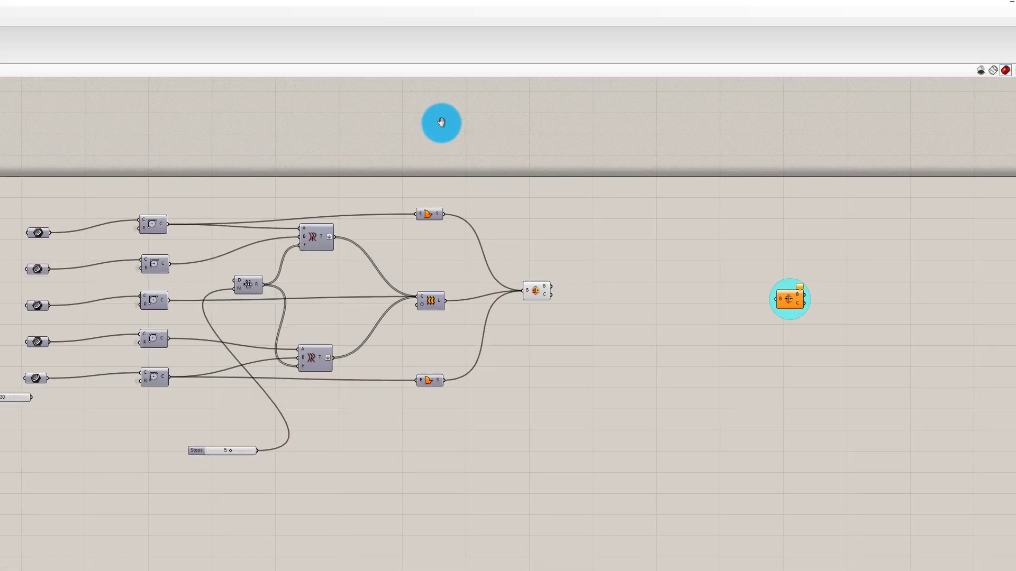
Step: Move the five Curve parameters together closer to their Fillet components
{"action": "scroll", "coordinate": [773, 338], "scroll_direction": "up", "scroll_amount": 1}
{"action": "scroll", "coordinate": [735, 243], "scroll_direction": "down", "scroll_amount": 2}
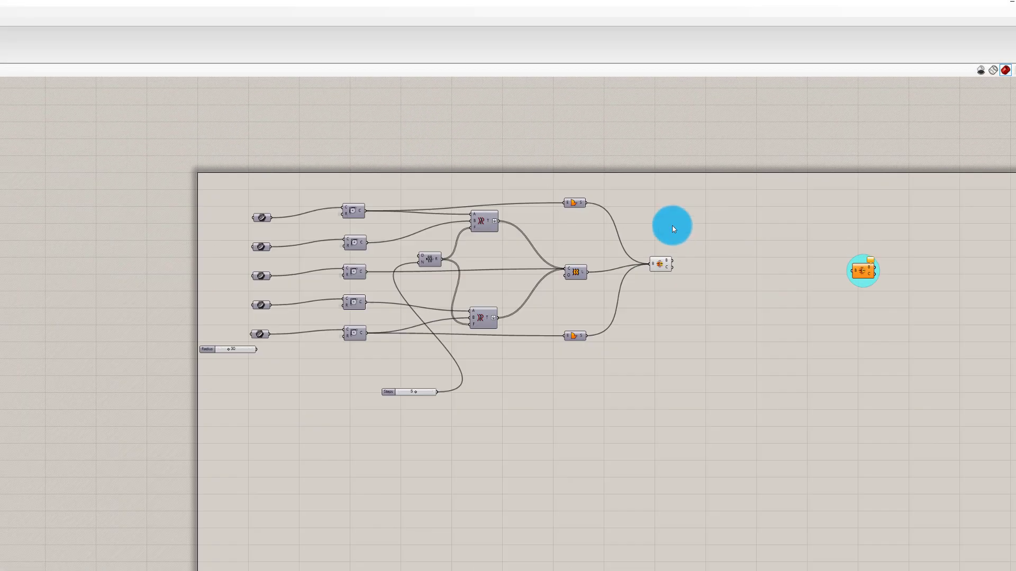
{"action": "scroll", "coordinate": [478, 222], "scroll_direction": "up", "scroll_amount": 2}
{"action": "left_click_drag", "start_coordinate": [104, 180], "coordinate": [180, 396]}
{"action": "left_click_drag", "start_coordinate": [73, 130], "coordinate": [191, 381]}
{"action": "left_click", "coordinate": [408, 300]}
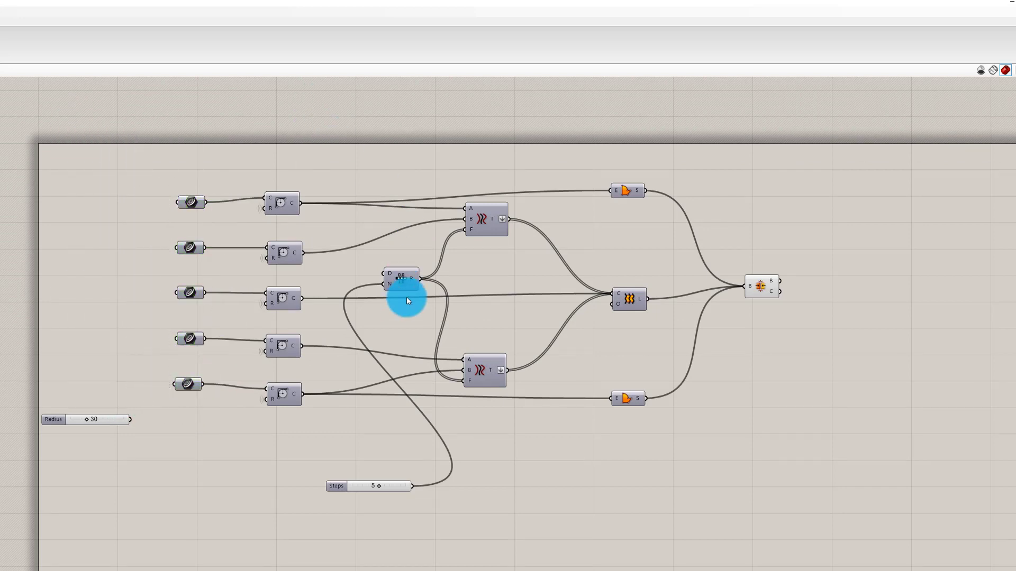
Step: Set the wire display of the Range's N input to Hidden
{"action": "scroll", "coordinate": [391, 285], "scroll_direction": "up", "scroll_amount": 1}
{"action": "right_click", "coordinate": [390, 284]}
{"action": "mouse_move", "coordinate": [444, 299]}
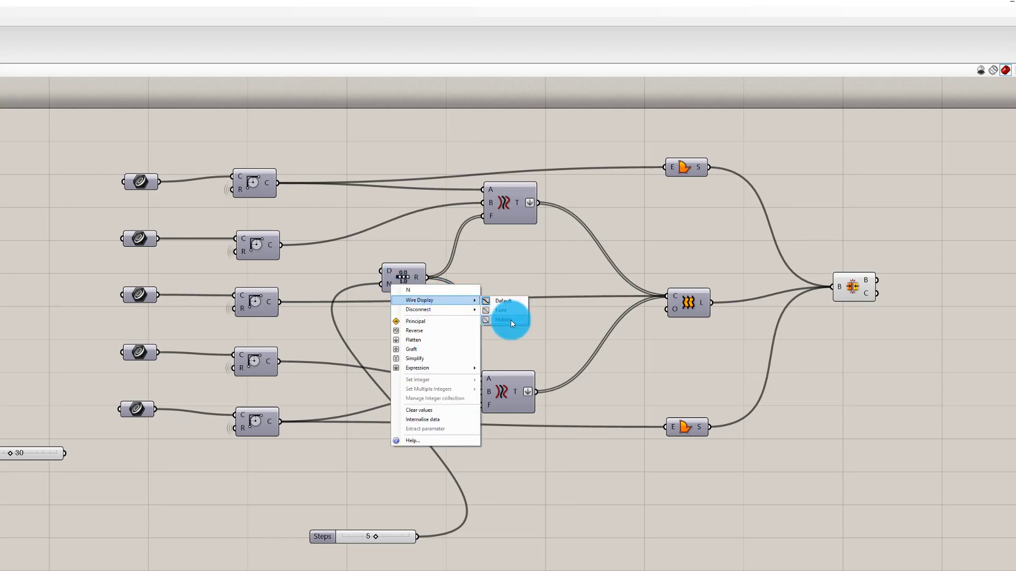
{"action": "left_click", "coordinate": [510, 321]}
Step: Stack the Steps and Radius sliders together beneath the column of Fillet components
{"action": "left_click_drag", "start_coordinate": [397, 544], "coordinate": [355, 505]}
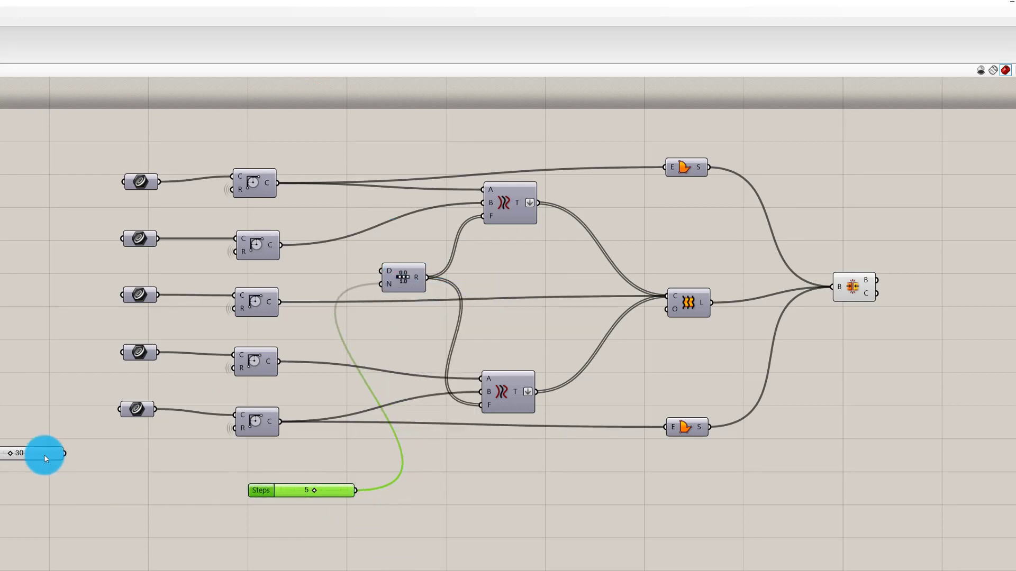
{"action": "left_click_drag", "start_coordinate": [43, 454], "coordinate": [337, 512]}
{"action": "left_click", "coordinate": [375, 501]}
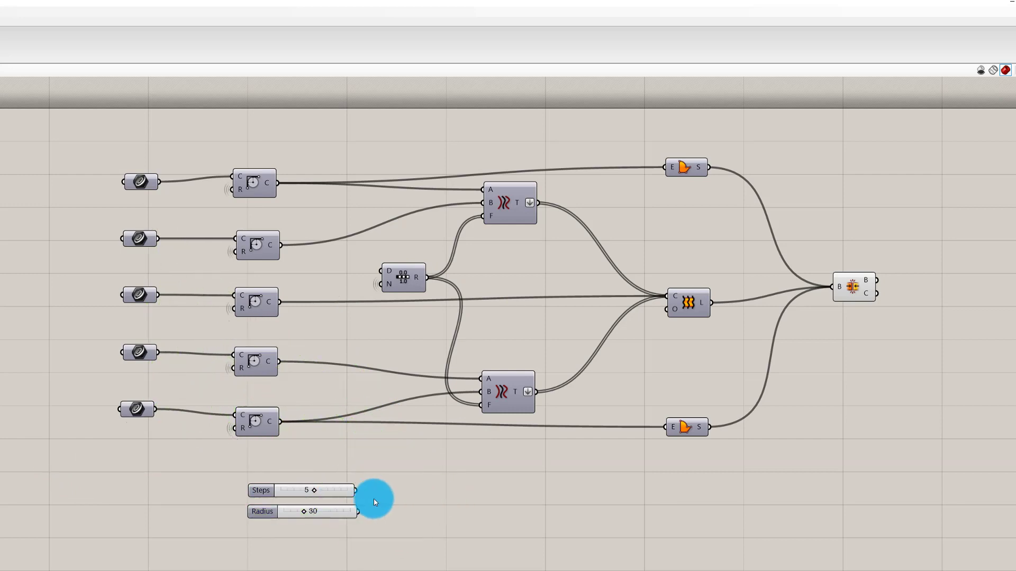
Step: Align the Range and Loft with the middle Fillet row and place the two Tween Curves compactly between them
{"action": "left_click_drag", "start_coordinate": [414, 276], "coordinate": [398, 300]}
{"action": "left_click_drag", "start_coordinate": [507, 214], "coordinate": [482, 235]}
{"action": "left_click_drag", "start_coordinate": [501, 412], "coordinate": [472, 367]}
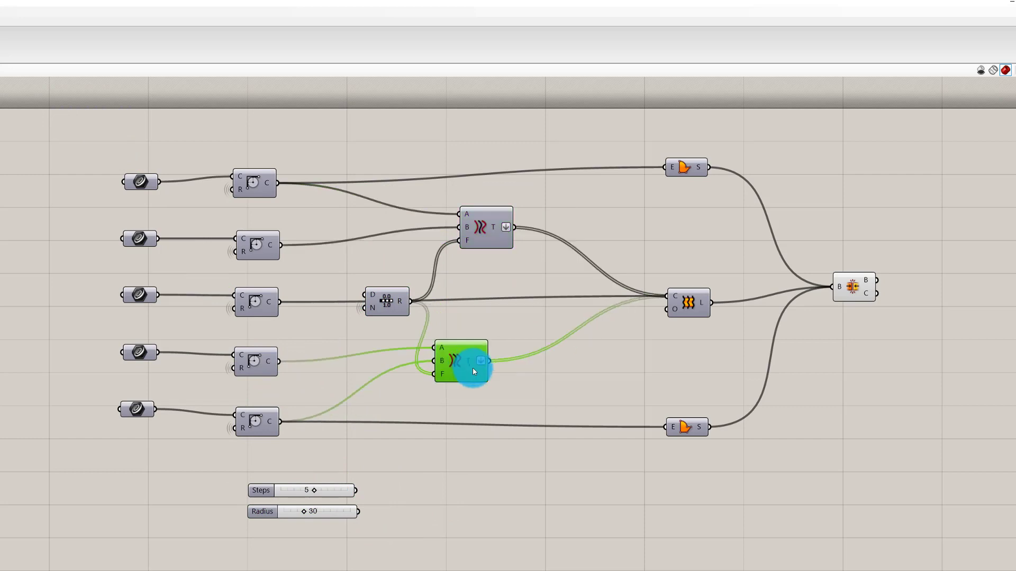
{"action": "left_click_drag", "start_coordinate": [683, 302], "coordinate": [580, 301]}
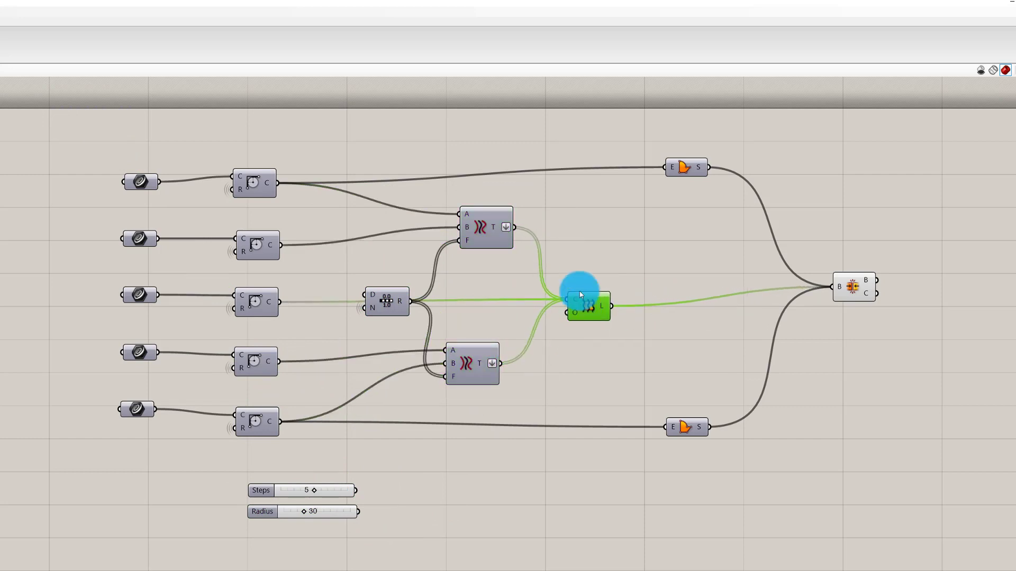
Step: Bring the two Boundary Surfaces components and the Brep Join closer to the Loft in a symmetrical layout
{"action": "left_click_drag", "start_coordinate": [690, 172], "coordinate": [673, 204]}
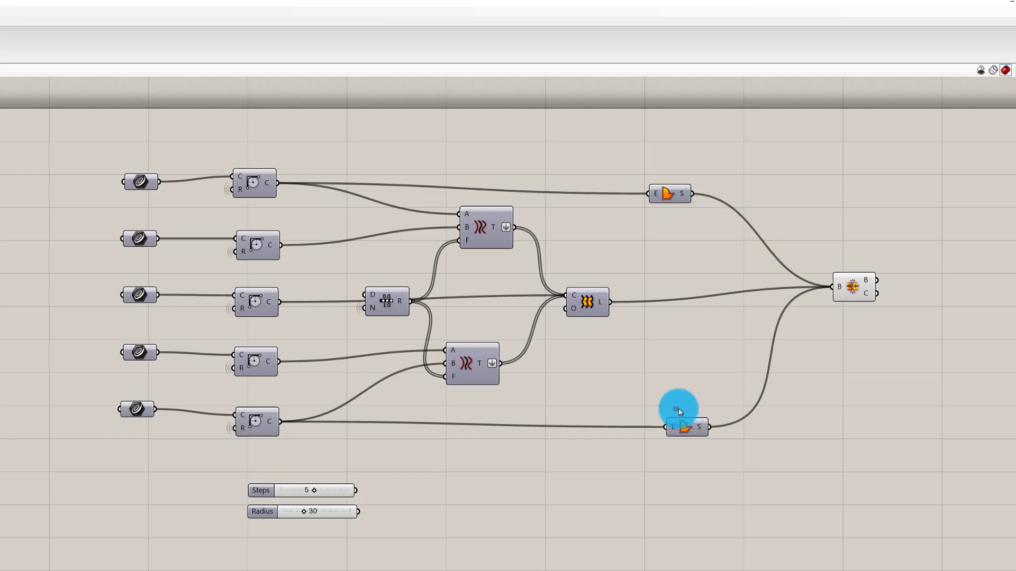
{"action": "mouse_move", "coordinate": [679, 412]}
{"action": "left_mouse_down"}
{"action": "mouse_move", "coordinate": [681, 421]}
{"action": "mouse_move", "coordinate": [668, 417]}
{"action": "left_mouse_up"}
{"action": "left_click_drag", "start_coordinate": [846, 297], "coordinate": [850, 301]}
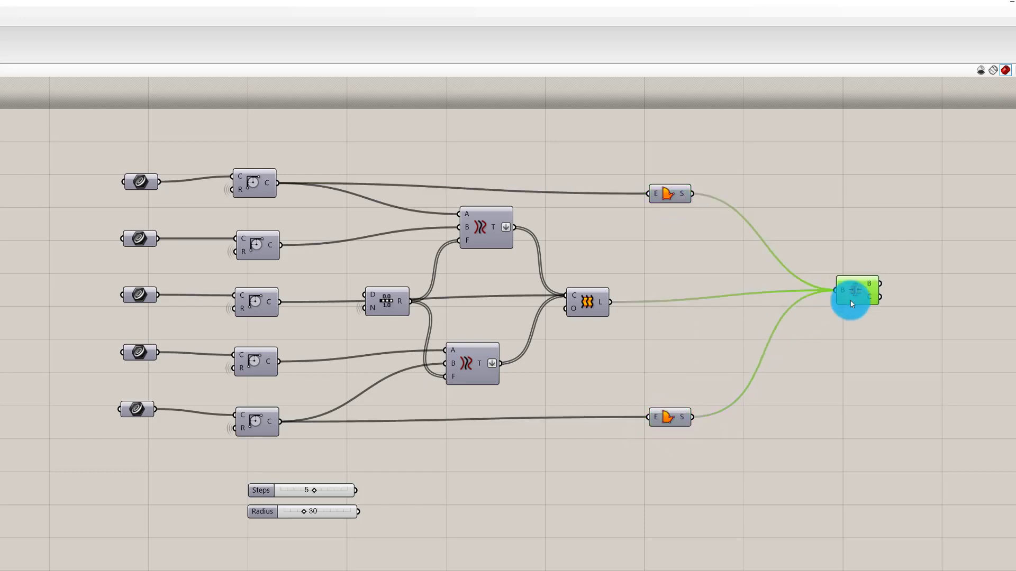
{"action": "left_click_drag", "start_coordinate": [773, 299], "coordinate": [762, 299]}
{"action": "left_click", "coordinate": [742, 232]}
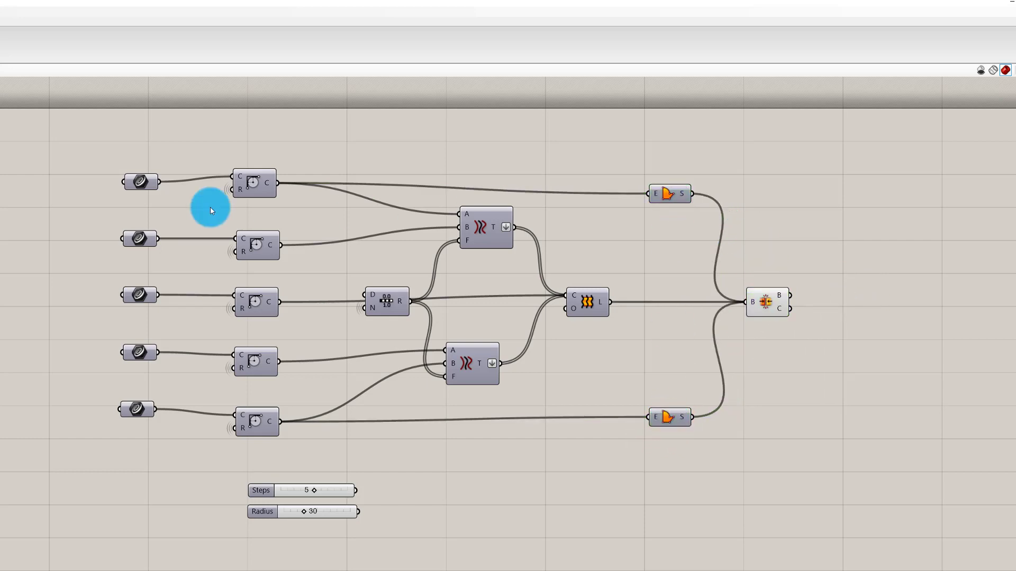
Step: Align the five Curve parameters in a straight column and group the components from these parameters through to the Brep Join
{"action": "left_click_drag", "start_coordinate": [52, 112], "coordinate": [177, 467]}
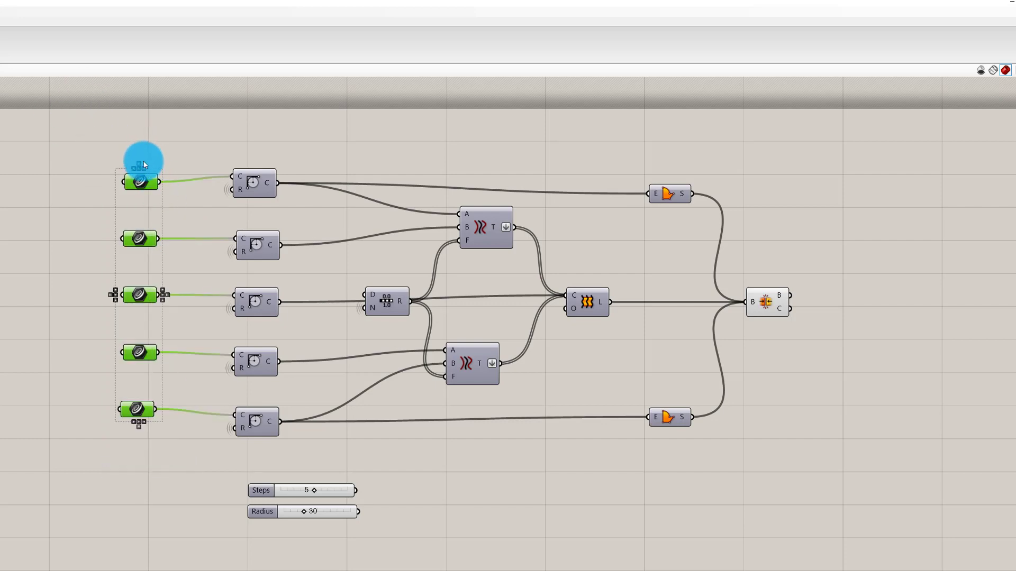
{"action": "left_click_drag", "start_coordinate": [97, 111], "coordinate": [165, 447]}
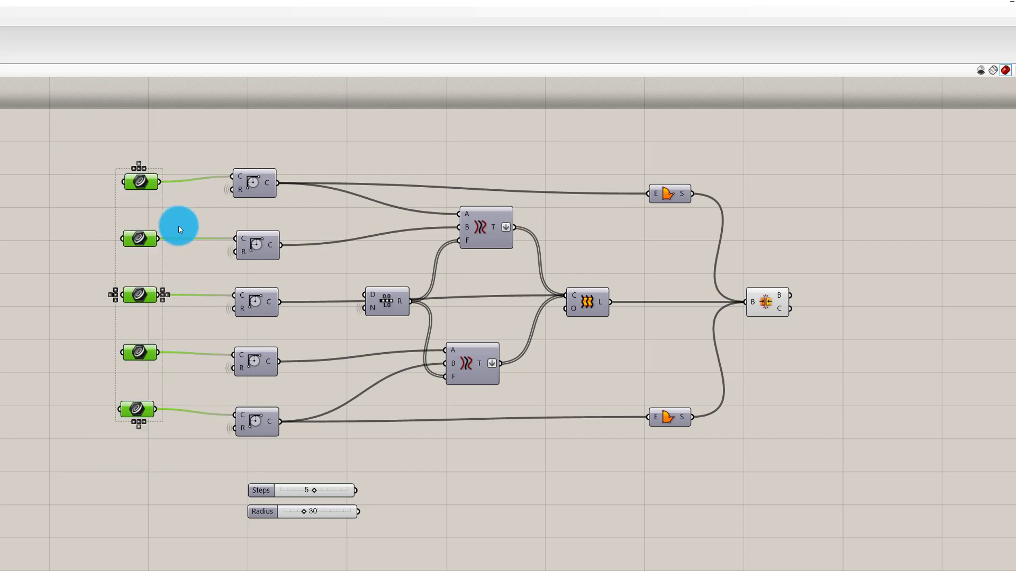
{"action": "left_click_drag", "start_coordinate": [76, 128], "coordinate": [886, 465]}
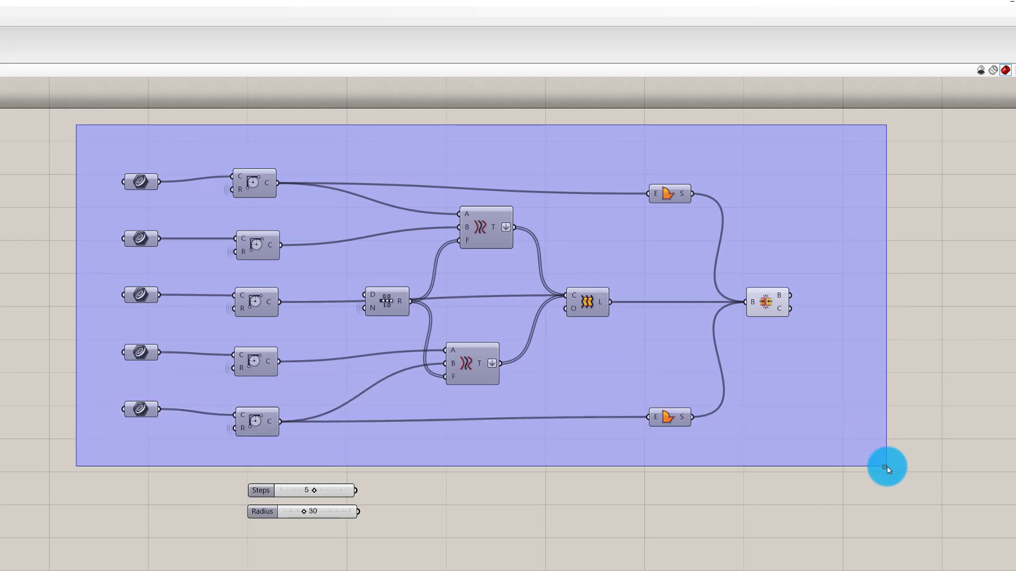
{"action": "middle_click", "coordinate": [887, 466]}
{"action": "left_click", "coordinate": [884, 430]}
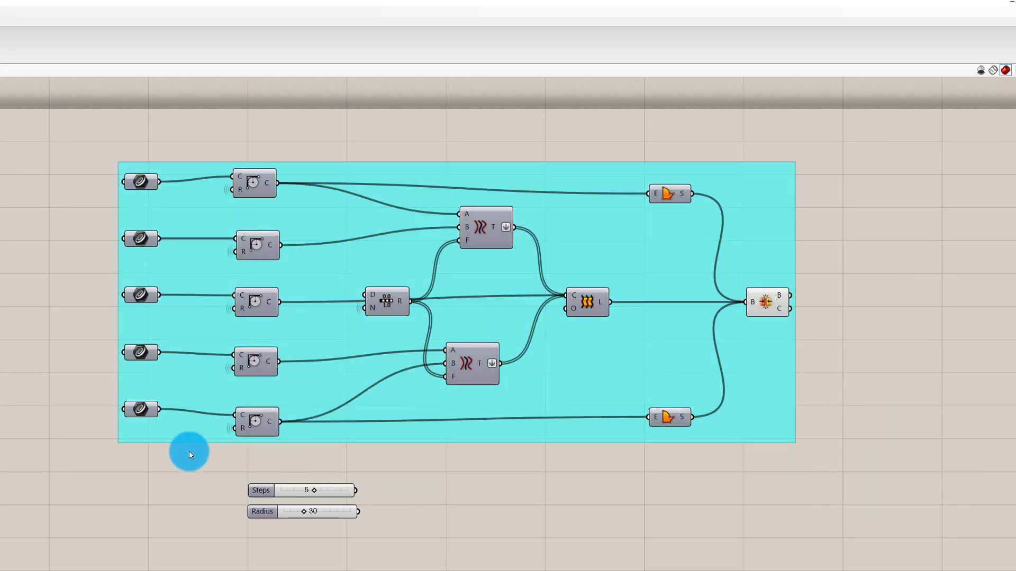
Step: Move the Steps and Radius sliders together beneath the group, in line with the column of Curve parameters
{"action": "left_click_drag", "start_coordinate": [189, 454], "coordinate": [535, 570]}
{"action": "left_click_drag", "start_coordinate": [295, 497], "coordinate": [207, 488]}
{"action": "left_click", "coordinate": [332, 398]}
{"action": "left_click_drag", "start_coordinate": [456, 431], "coordinate": [475, 420]}
{"action": "left_click", "coordinate": [576, 528]}
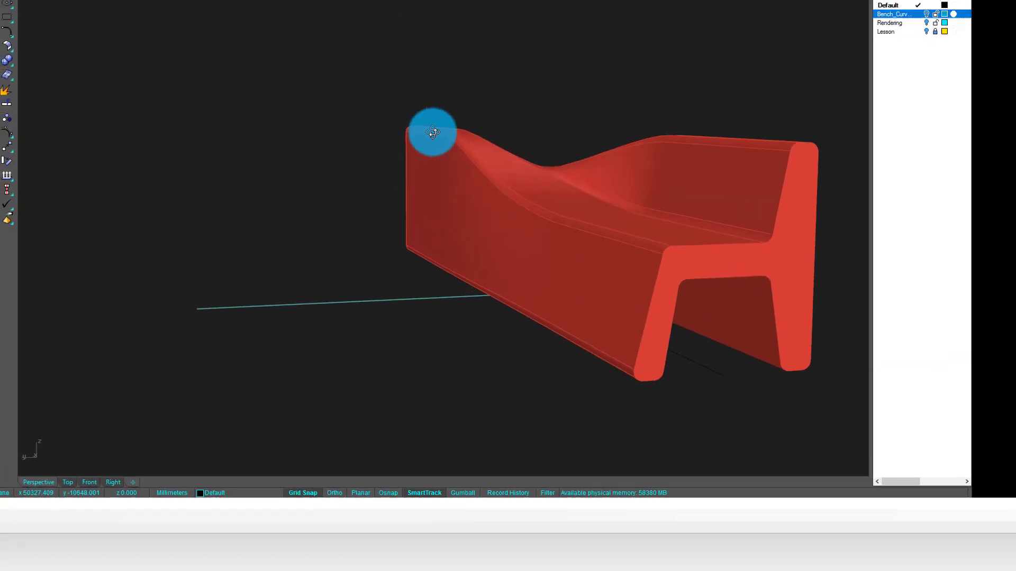
Step: Switch to Rhino and examine the bench and the straight line along its base in the perspective, top, front and side views
{"action": "right_click_drag", "start_coordinate": [431, 131], "coordinate": [775, 389]}
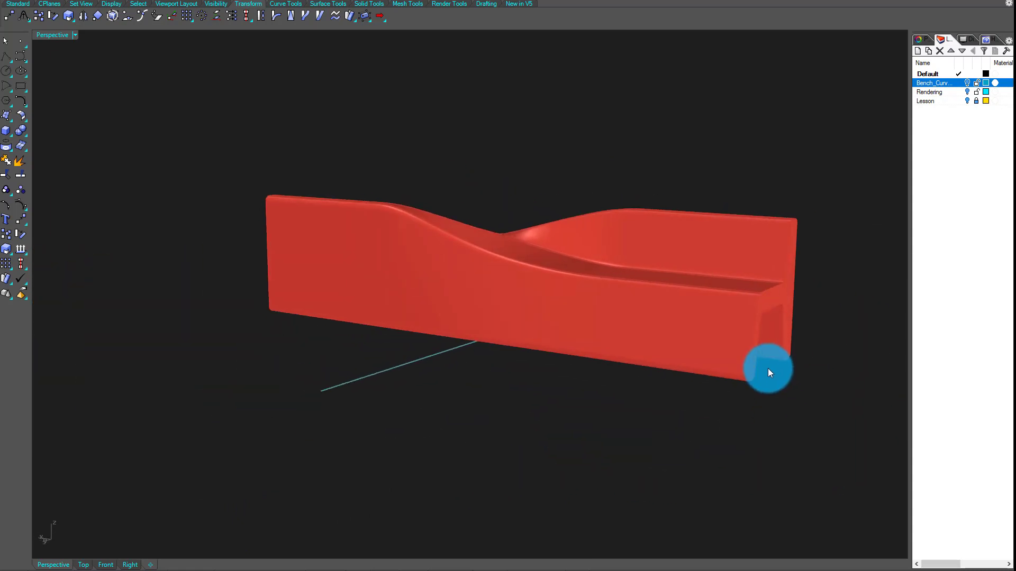
{"action": "right_click_drag", "start_coordinate": [661, 345], "coordinate": [133, 187]}
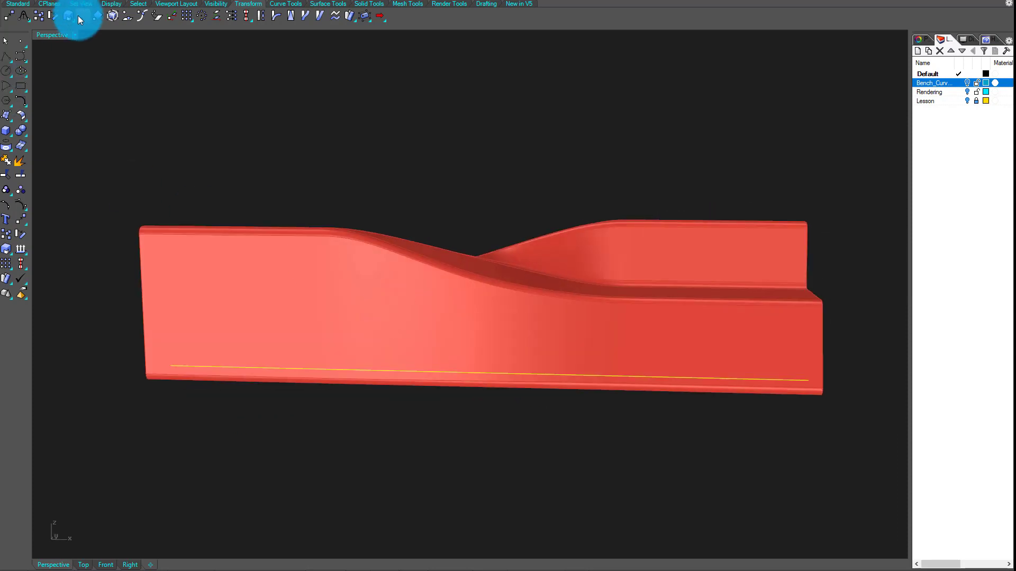
{"action": "left_click", "coordinate": [74, 35]}
{"action": "left_click", "coordinate": [81, 54]}
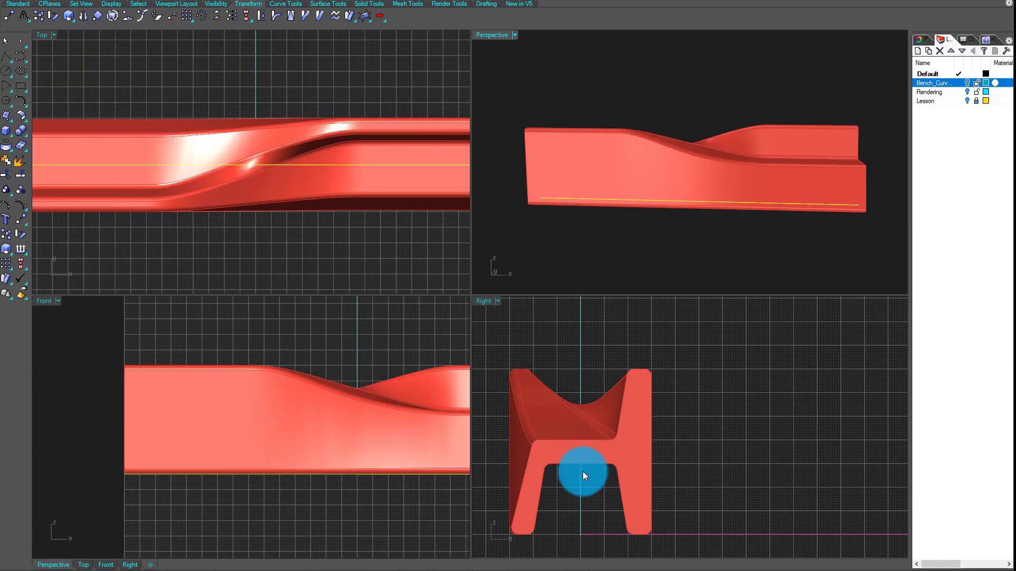
{"action": "scroll", "coordinate": [112, 454], "scroll_direction": "down", "scroll_amount": 12}
{"action": "scroll", "coordinate": [77, 433], "scroll_direction": "up", "scroll_amount": 8}
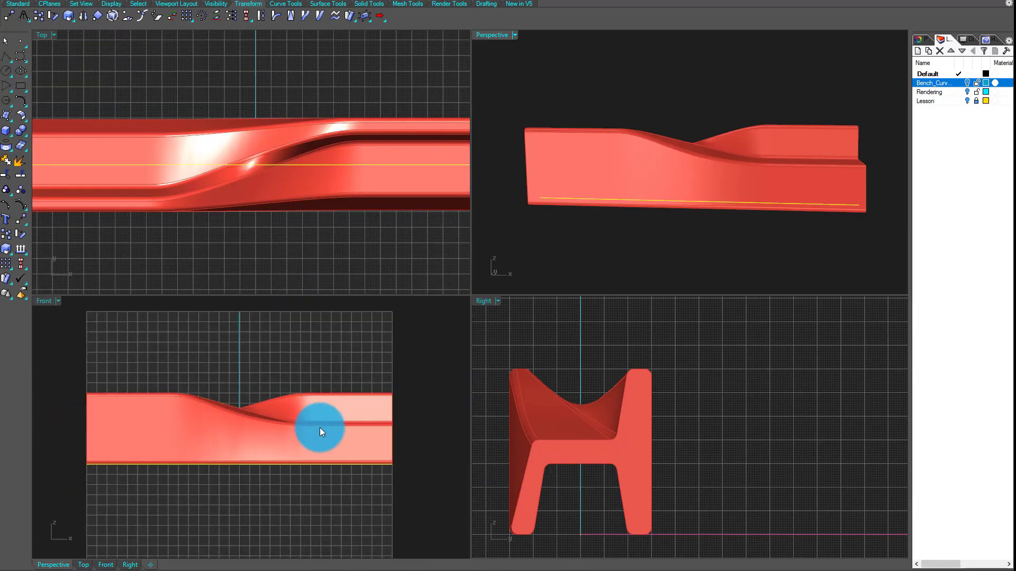
{"action": "scroll", "coordinate": [345, 448], "scroll_direction": "up", "scroll_amount": 2}
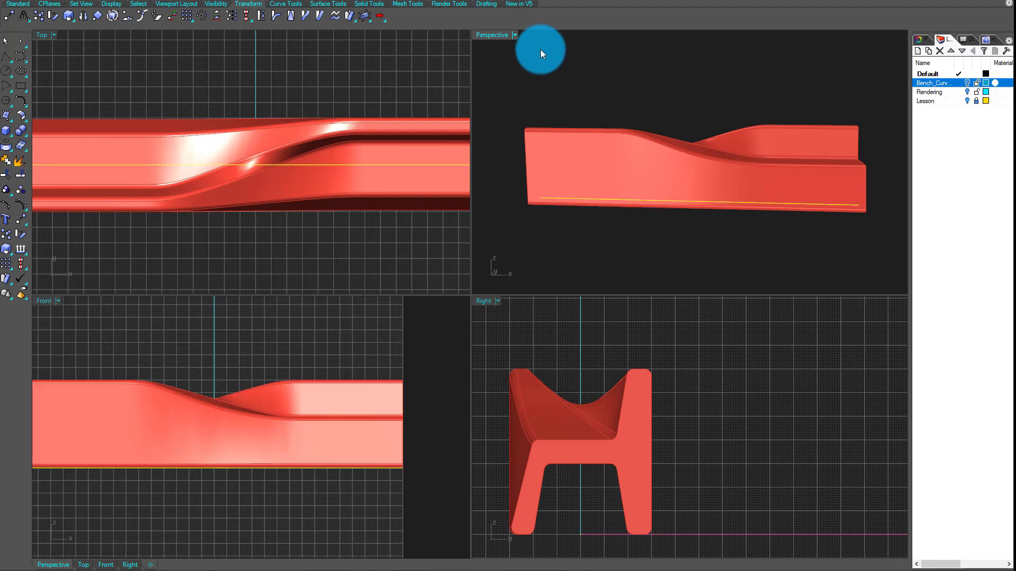
{"action": "left_click", "coordinate": [513, 36]}
{"action": "left_click", "coordinate": [570, 182]}
{"action": "right_click_drag", "start_coordinate": [570, 182], "coordinate": [452, 195]}
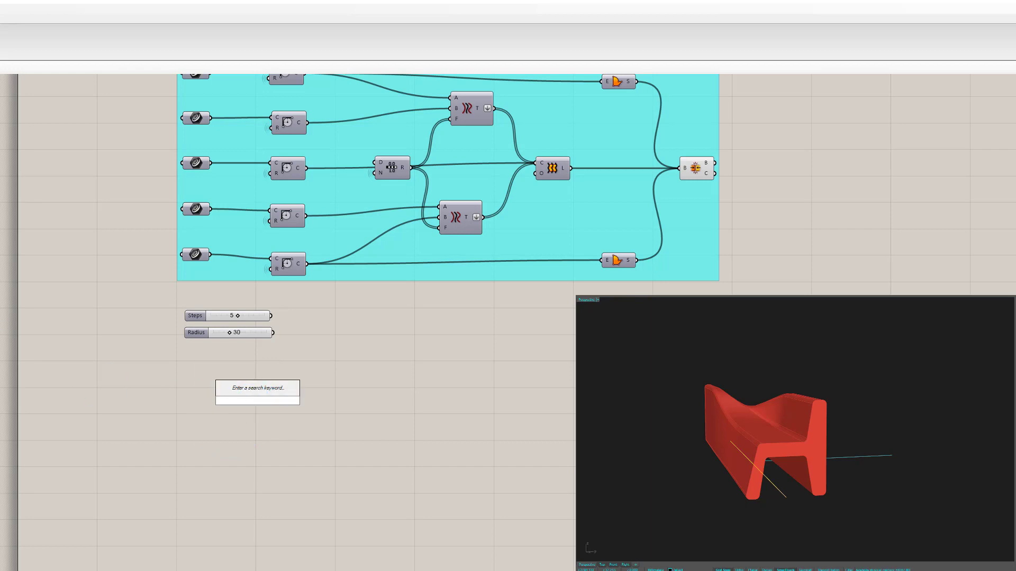
Step: Place a Curve parameter below the sliders in Grasshopper and reference the straight line under the bench in it
{"action": "key", "text": "Escape"}
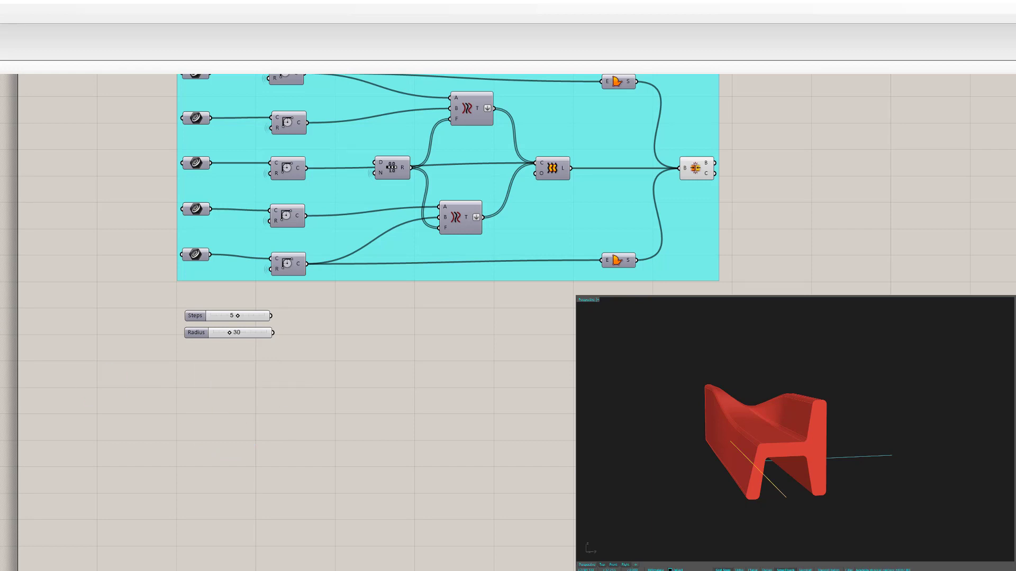
{"action": "left_click", "coordinate": [251, 462]}
{"action": "right_click", "coordinate": [249, 462]}
{"action": "left_click", "coordinate": [311, 417]}
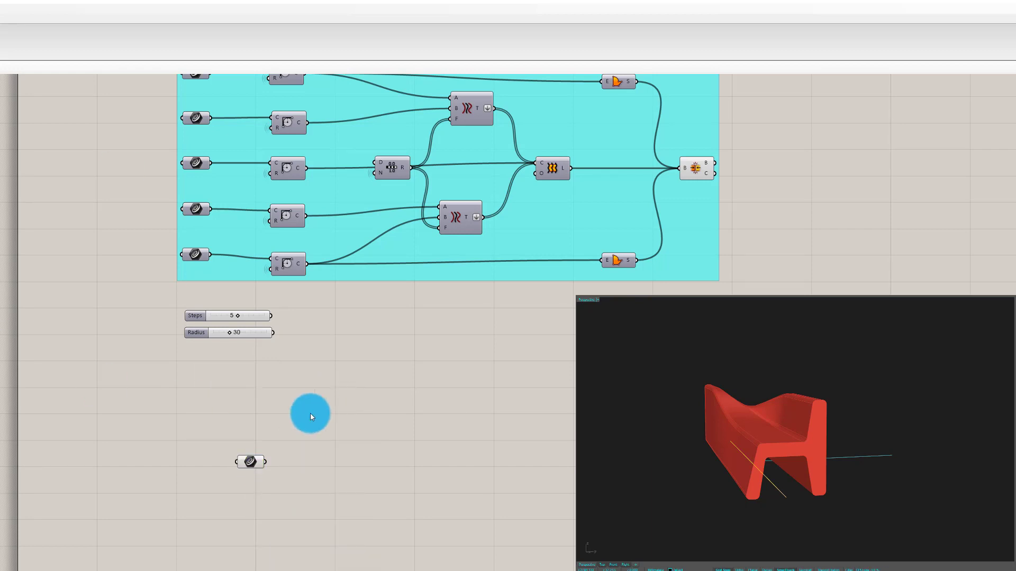
{"action": "left_click", "coordinate": [812, 494]}
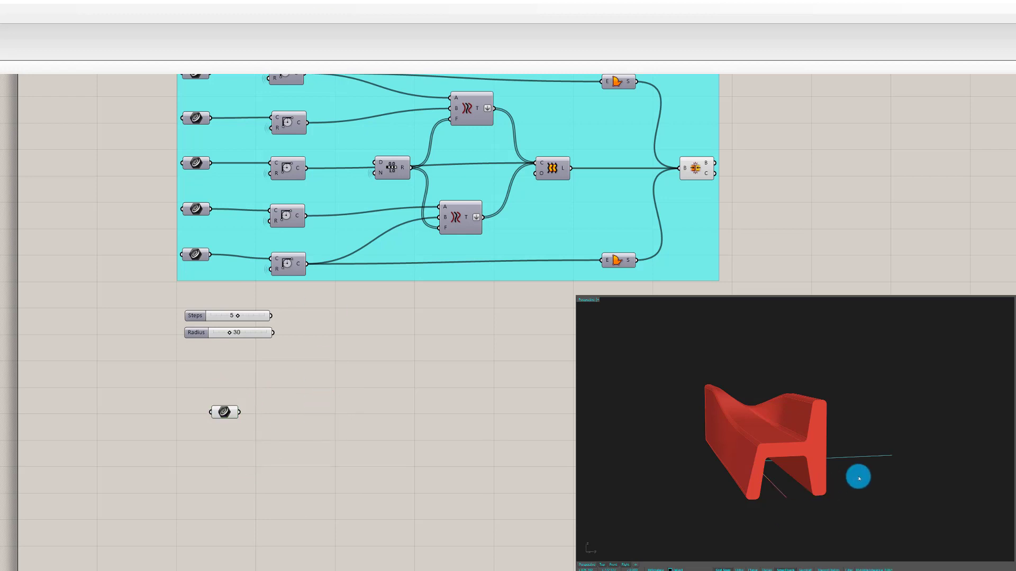
{"action": "right_click_drag", "start_coordinate": [770, 485], "coordinate": [905, 453]}
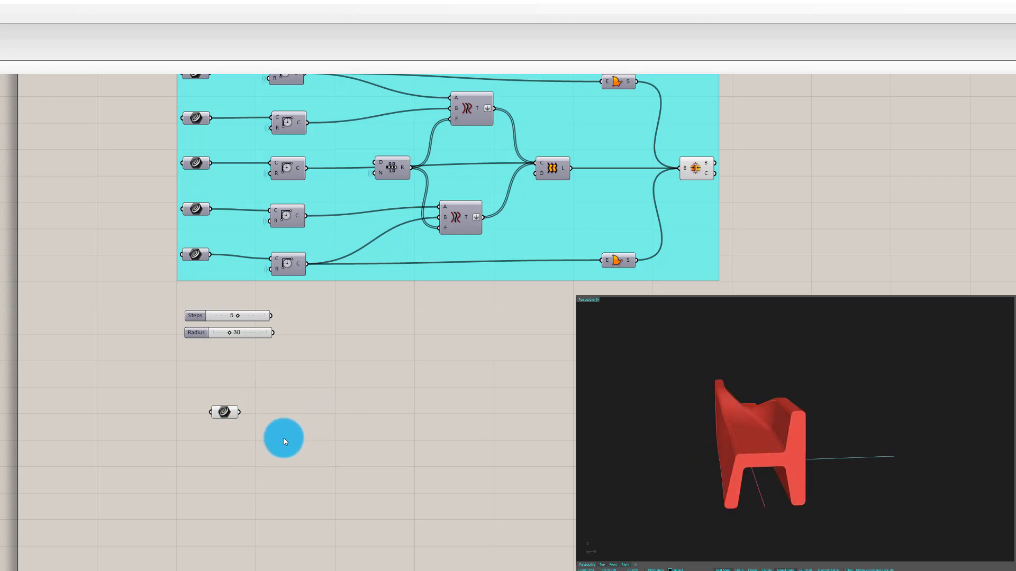
{"action": "left_click", "coordinate": [315, 406]}
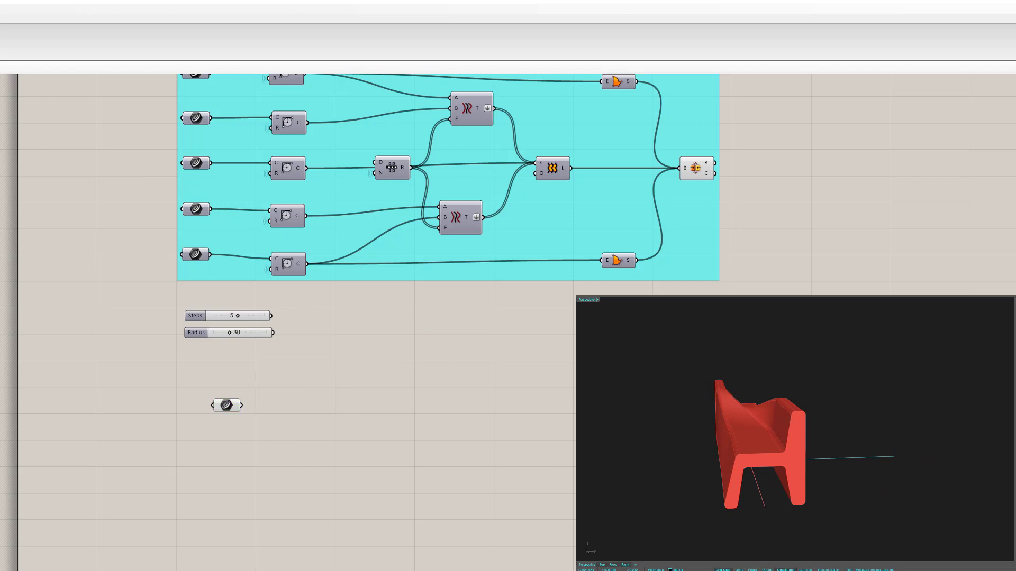
Step: Add a Perp Frames component beside the new Curve parameter and connect the curve to its C input
{"action": "right_click_drag", "start_coordinate": [720, 487], "coordinate": [707, 517]}
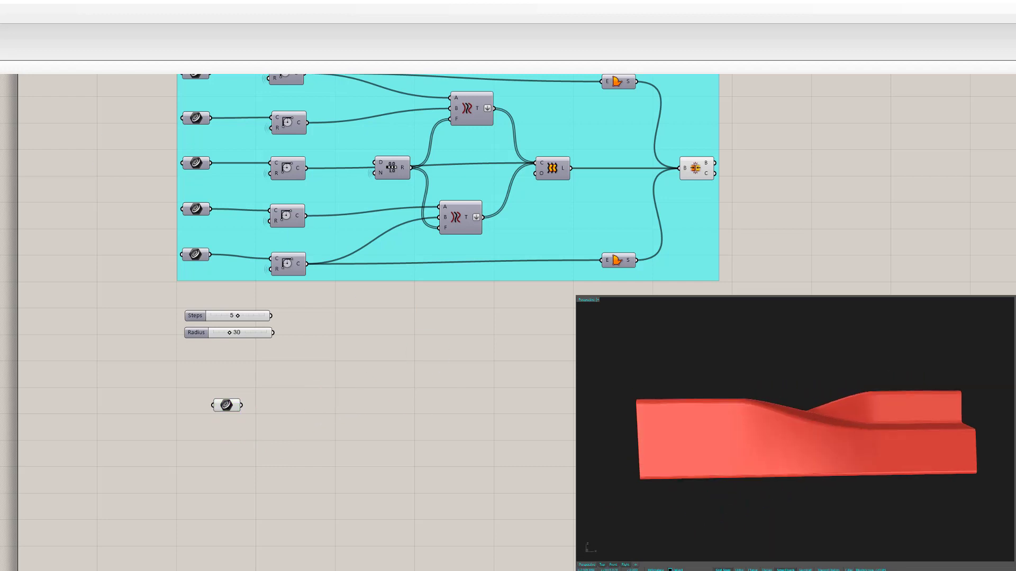
{"action": "right_click_drag", "start_coordinate": [811, 383], "coordinate": [768, 456]}
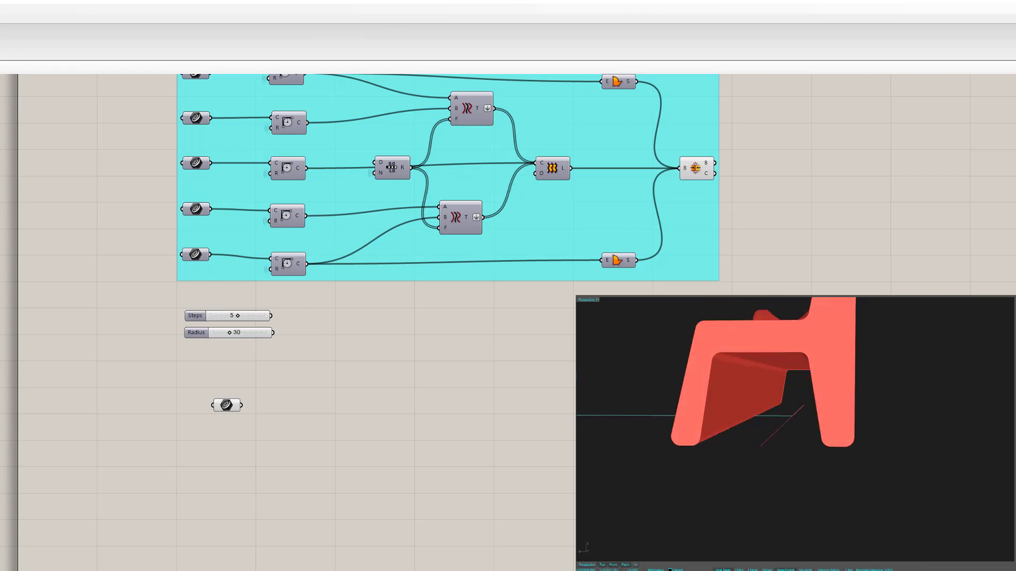
{"action": "left_click", "coordinate": [90, 26]}
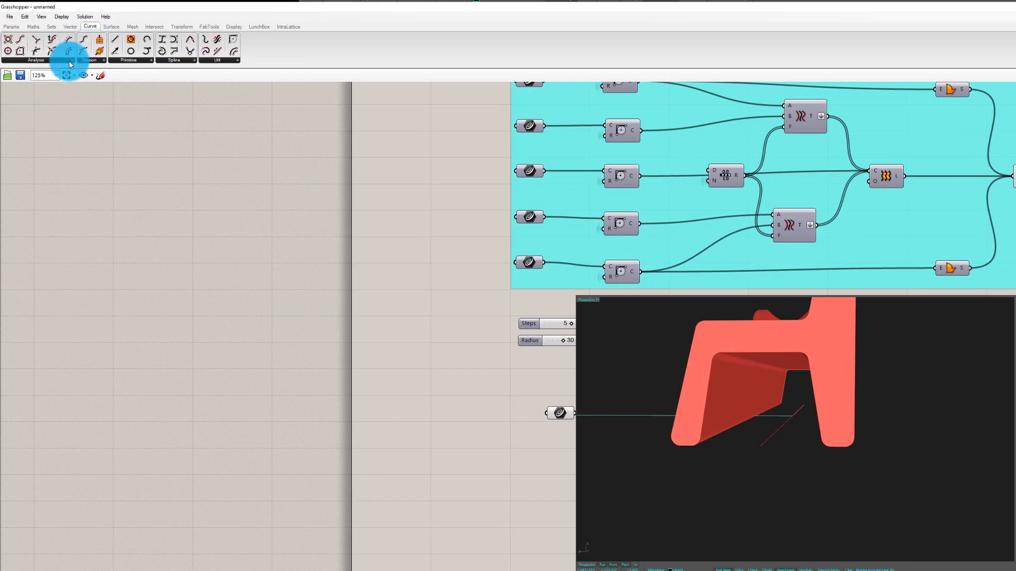
{"action": "left_click", "coordinate": [58, 61]}
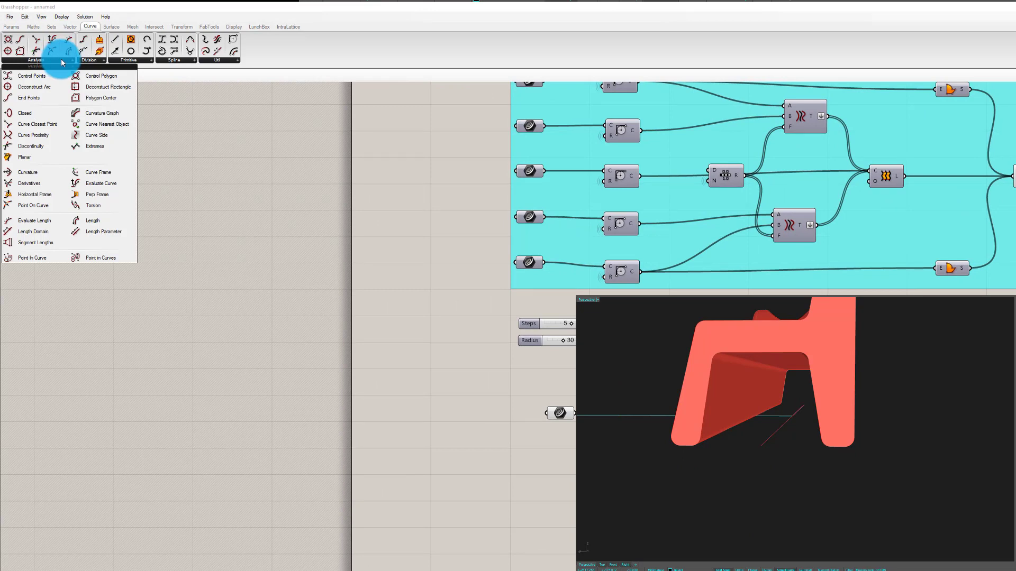
{"action": "left_click", "coordinate": [100, 61]}
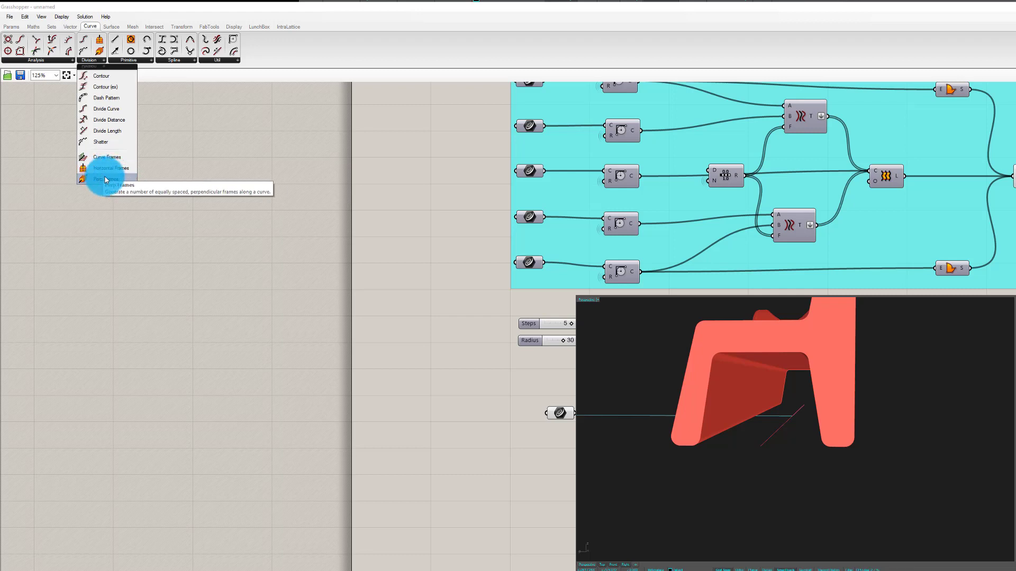
{"action": "left_click_drag", "start_coordinate": [106, 179], "coordinate": [688, 438]}
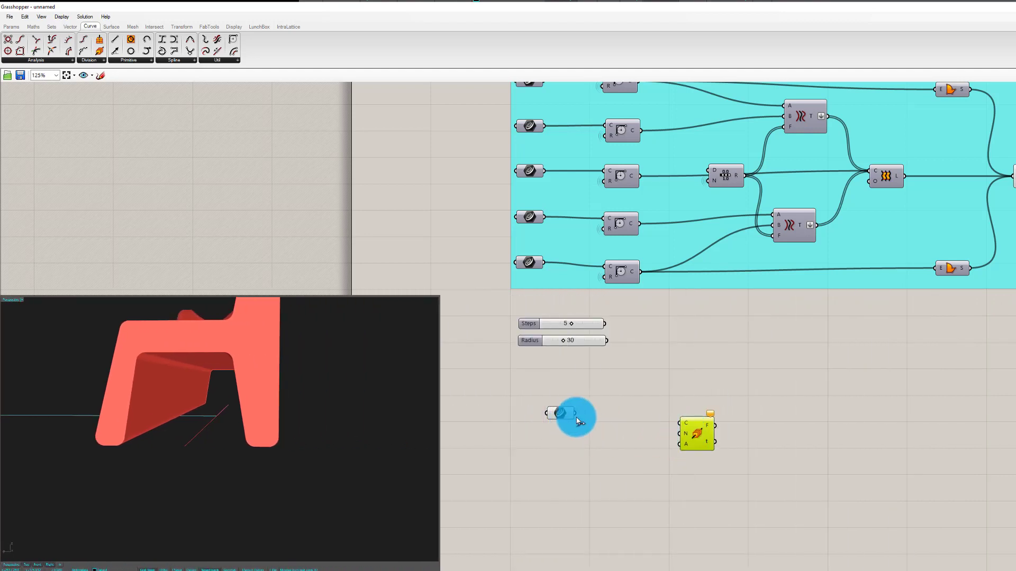
{"action": "left_click_drag", "start_coordinate": [578, 421], "coordinate": [685, 432]}
{"action": "scroll", "coordinate": [202, 437], "scroll_direction": "up", "scroll_amount": 5}
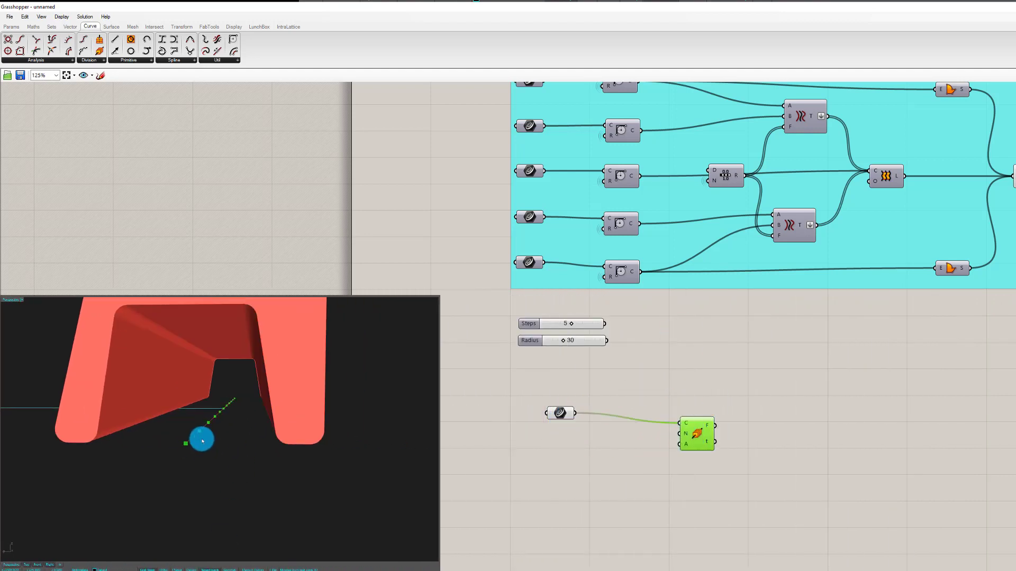
{"action": "right_click_drag", "start_coordinate": [236, 414], "coordinate": [232, 539]}
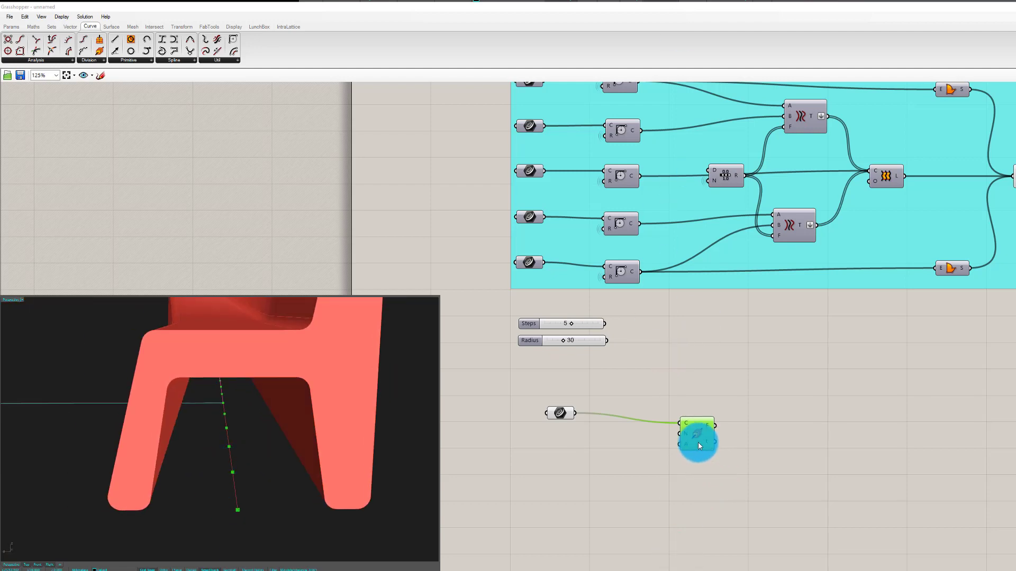
{"action": "left_click", "coordinate": [824, 418]}
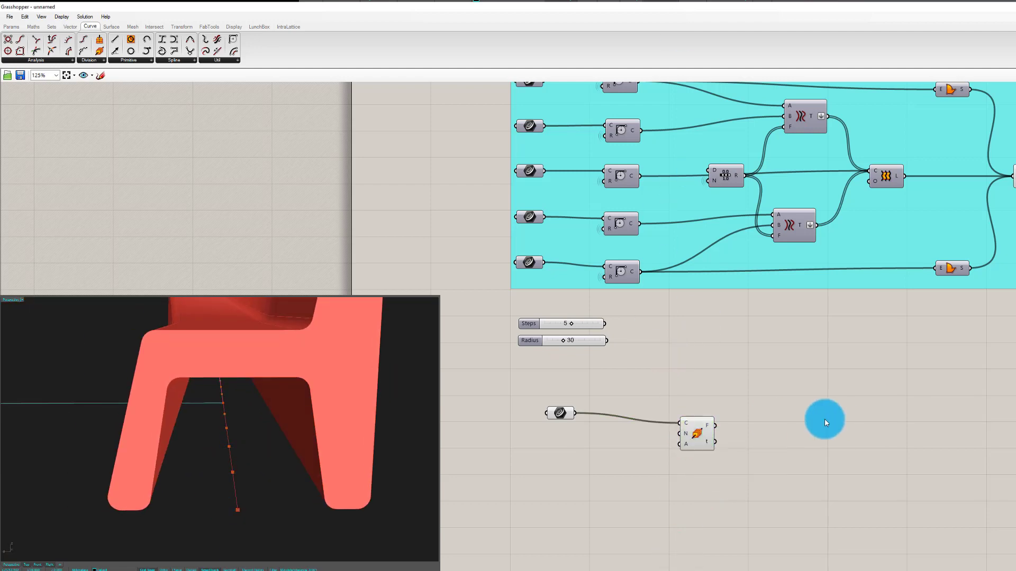
{"action": "right_click_drag", "start_coordinate": [234, 464], "coordinate": [229, 443]}
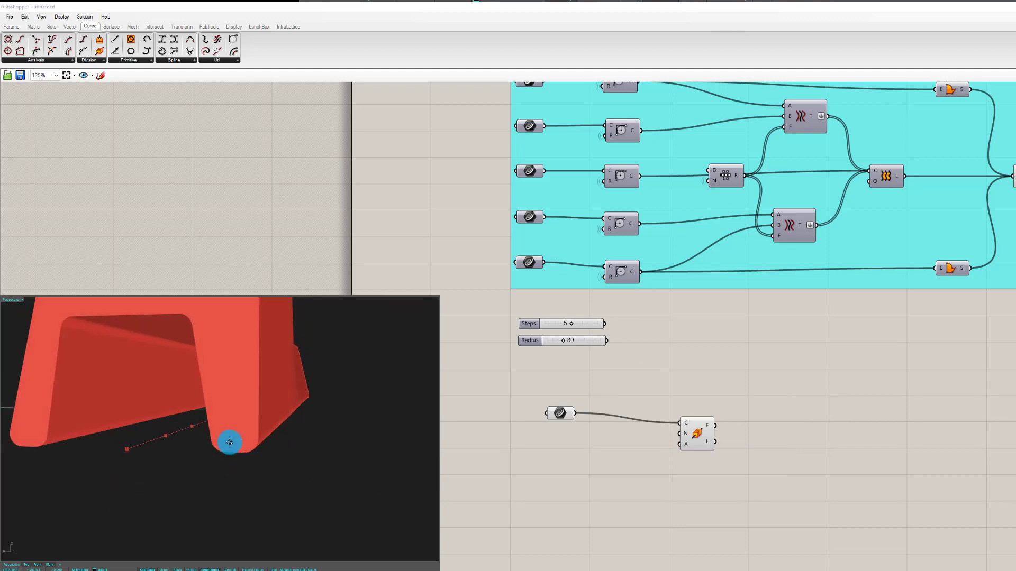
Step: Add a number slider with a value of 70 and connect it to the N input of Perp Frames
{"action": "right_click_drag", "start_coordinate": [778, 410], "coordinate": [825, 407]}
{"action": "double_click", "coordinate": [810, 379]}
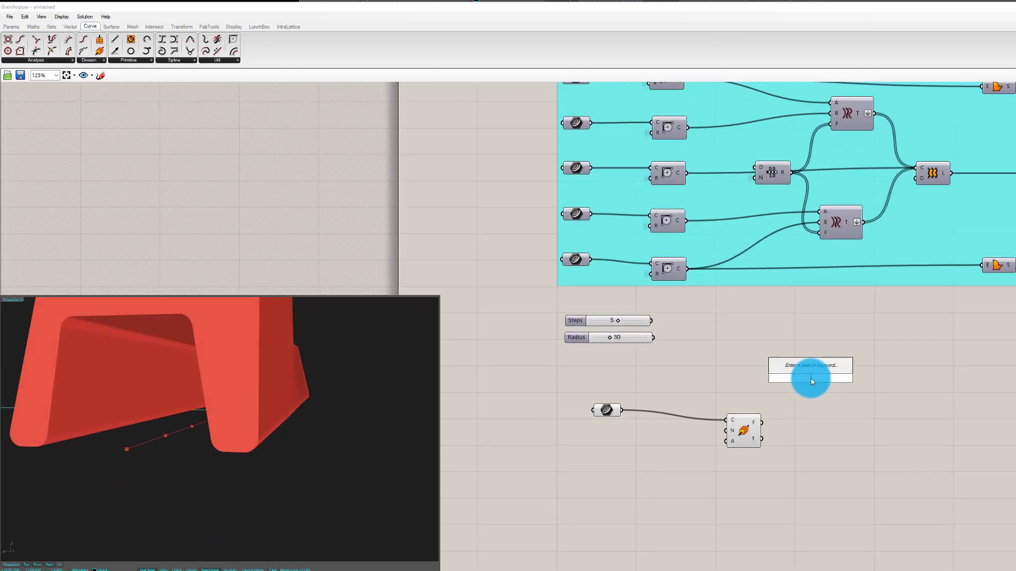
{"action": "type", "text": "nu"}
{"action": "key", "text": "Return"}
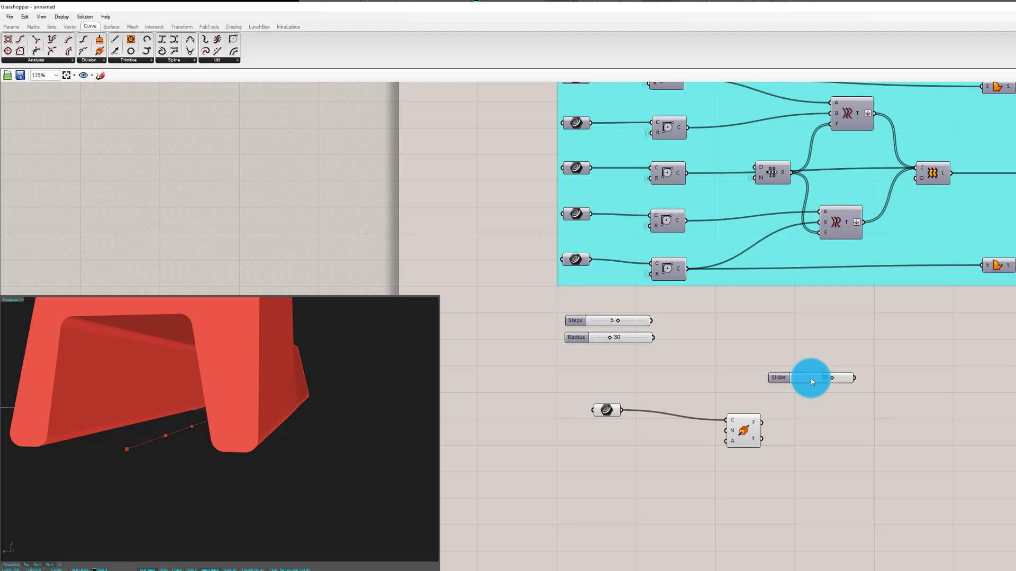
{"action": "left_click_drag", "start_coordinate": [811, 379], "coordinate": [729, 431]}
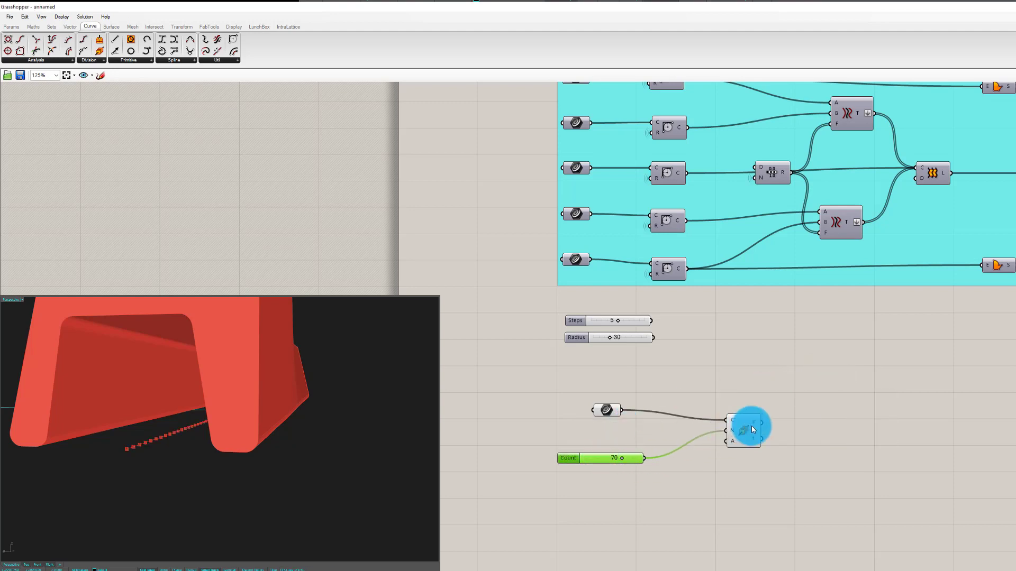
{"action": "left_click", "coordinate": [751, 426]}
{"action": "mouse_move", "coordinate": [233, 437]}
{"action": "right_mouse_down"}
{"action": "mouse_move", "coordinate": [267, 433]}
{"action": "mouse_move", "coordinate": [209, 434]}
{"action": "mouse_move", "coordinate": [268, 428]}
{"action": "mouse_move", "coordinate": [248, 431]}
{"action": "right_mouse_up"}
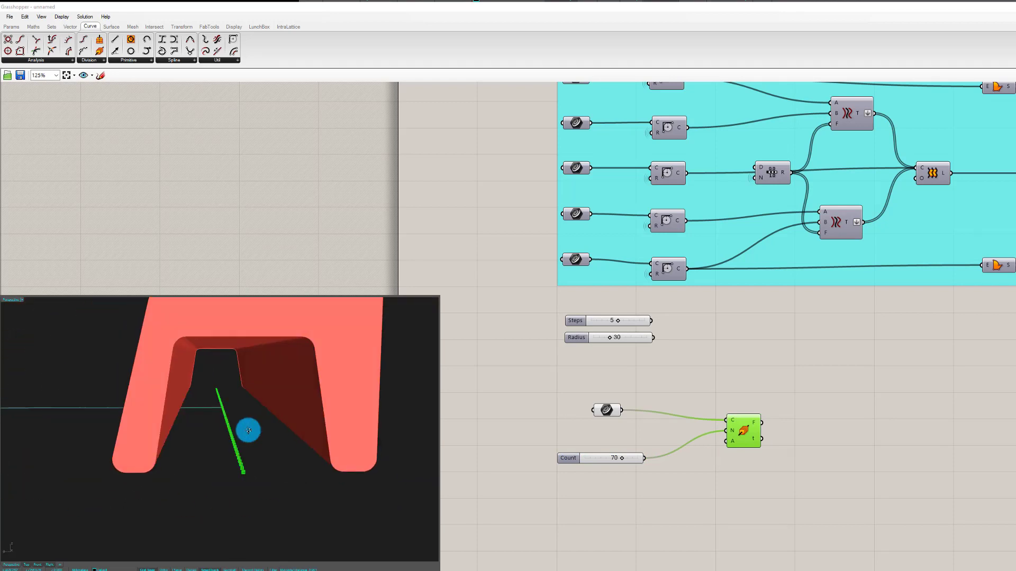
{"action": "left_click", "coordinate": [795, 400]}
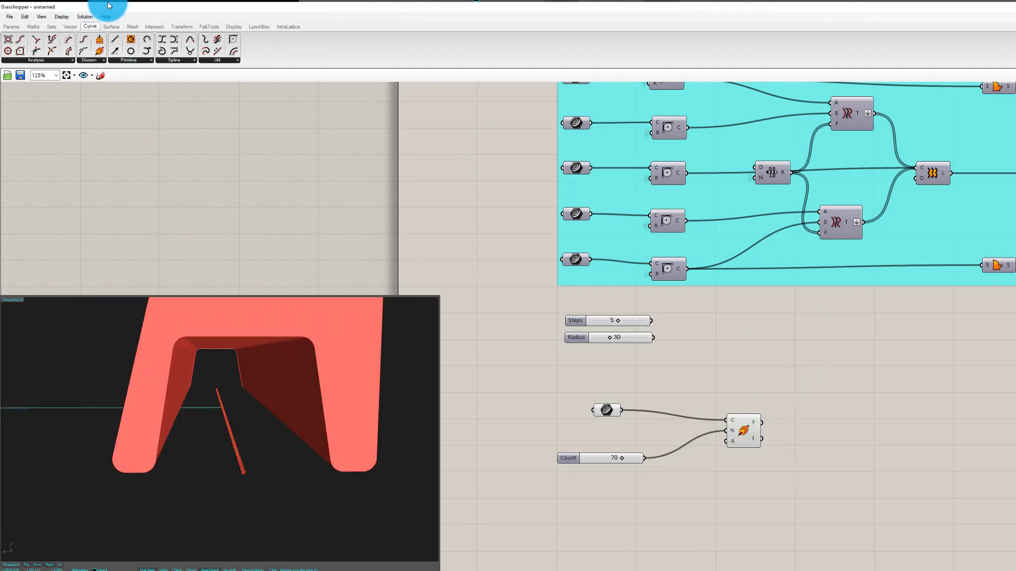
Step: Add a Brep | Plane intersection component on the canvas outside the cyan group
{"action": "left_click", "coordinate": [160, 29]}
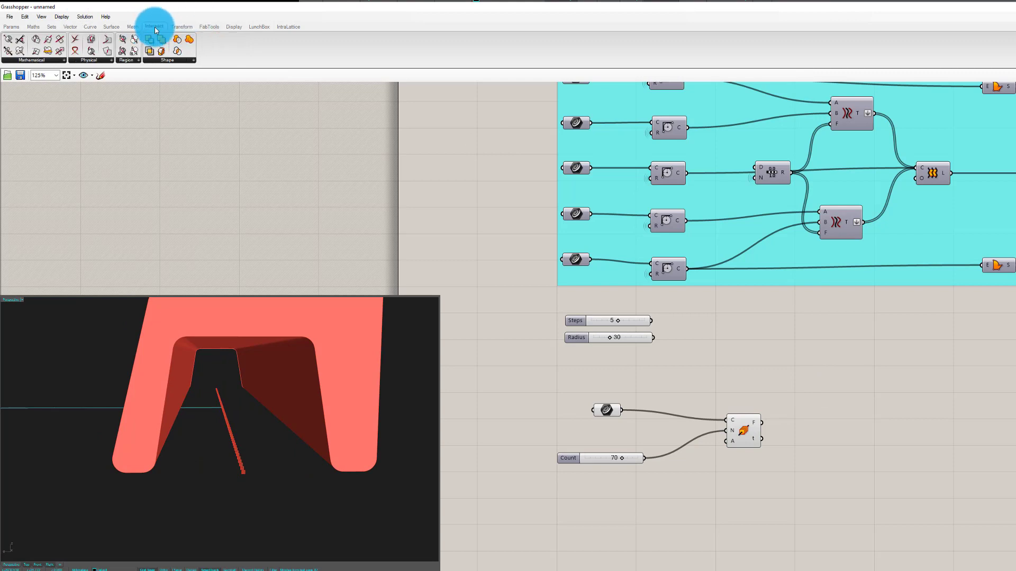
{"action": "right_click_drag", "start_coordinate": [178, 468], "coordinate": [224, 354]}
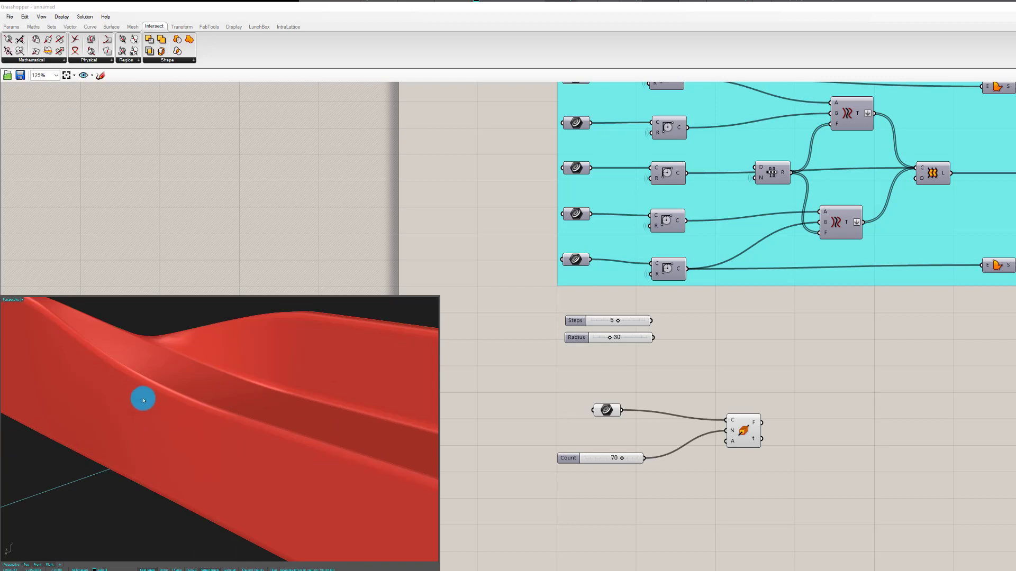
{"action": "right_click_drag", "start_coordinate": [143, 400], "coordinate": [201, 388]}
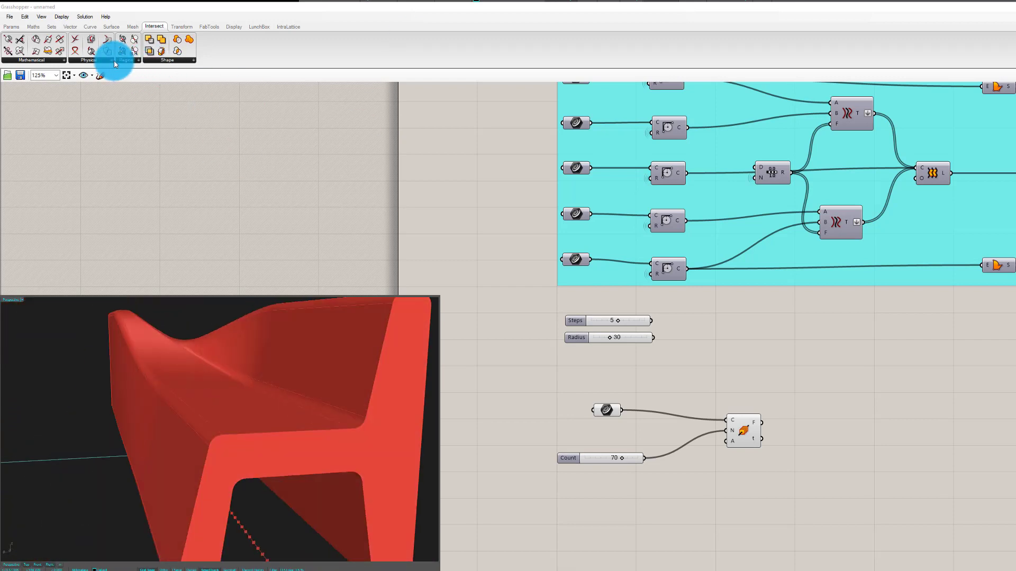
{"action": "left_click", "coordinate": [48, 61]}
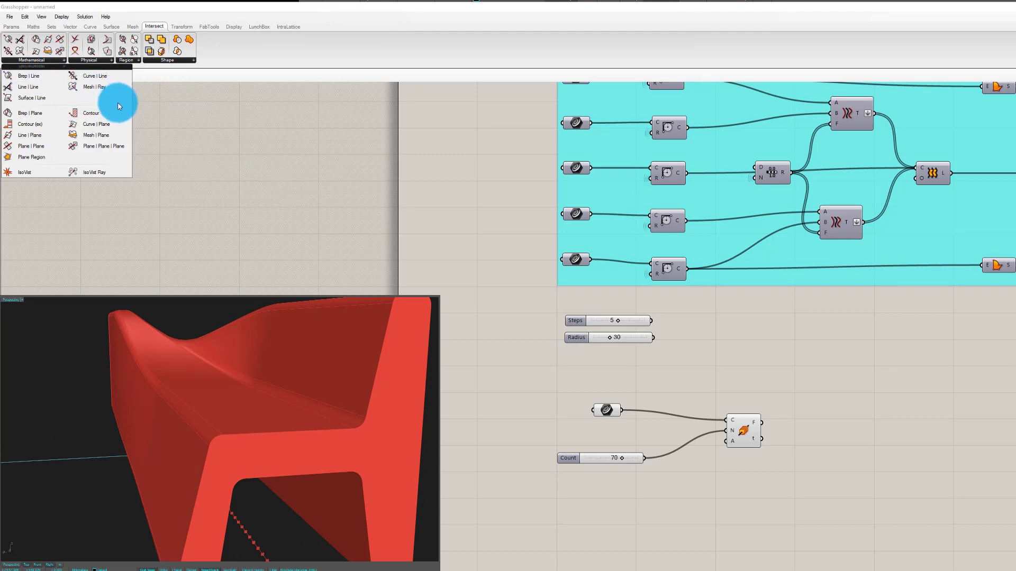
{"action": "left_click", "coordinate": [38, 116]}
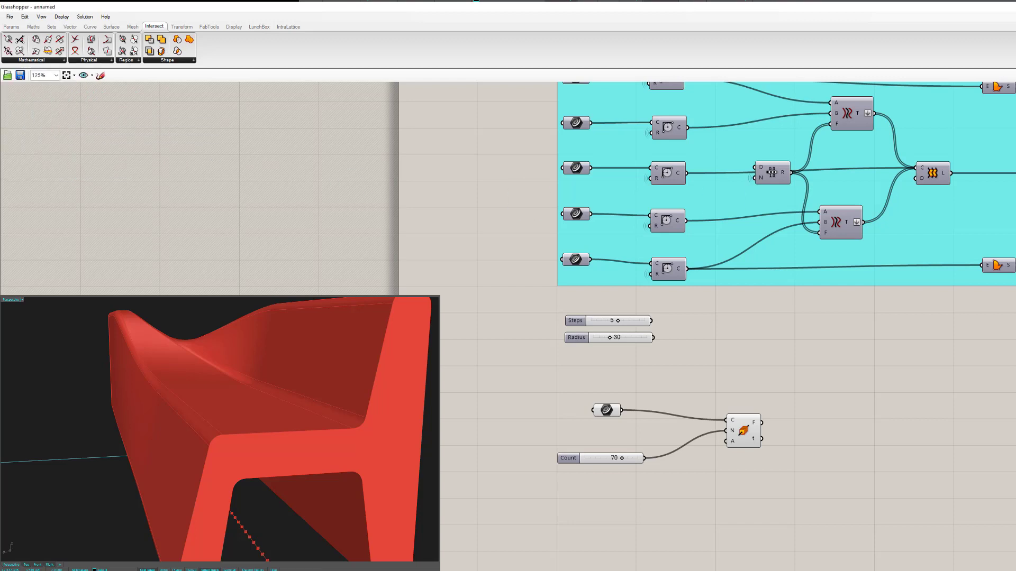
{"action": "scroll", "coordinate": [816, 352], "scroll_direction": "down", "scroll_amount": 1}
{"action": "right_click_drag", "start_coordinate": [815, 353], "coordinate": [748, 370]}
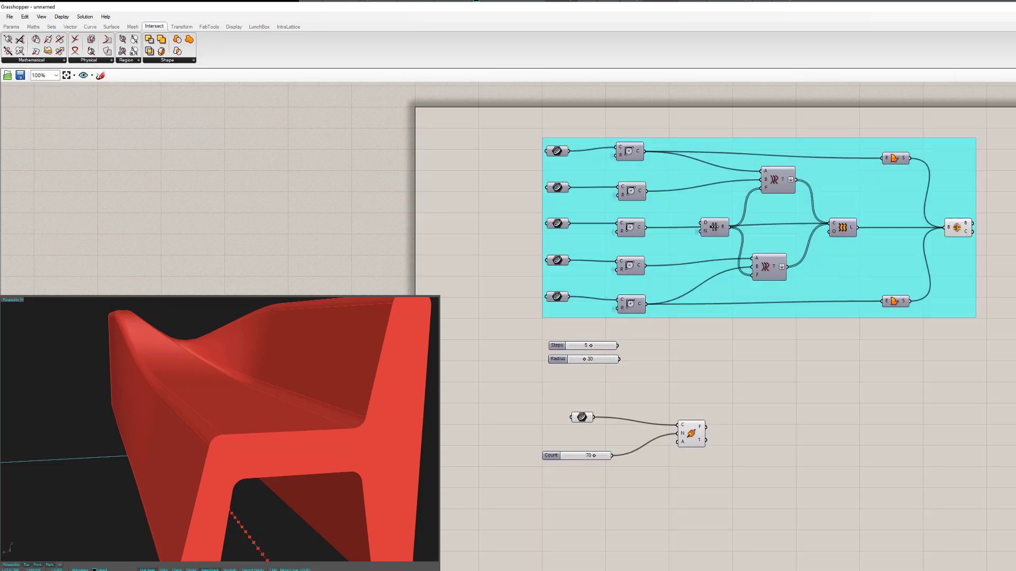
Step: Connect the joined brep to the B input of Brep | Plane and the F output of Perp Frames to its P input
{"action": "left_click", "coordinate": [955, 224]}
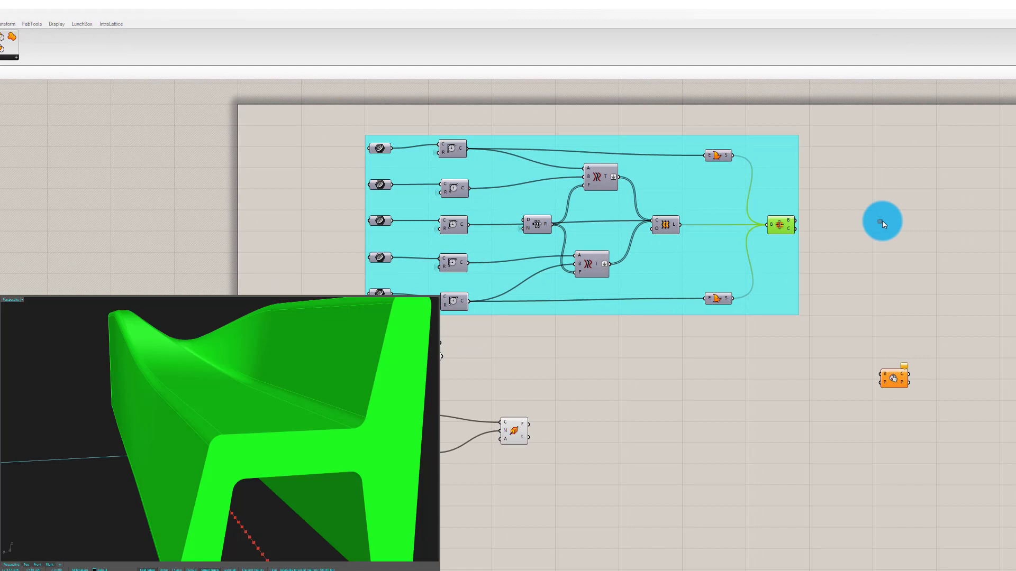
{"action": "left_click", "coordinate": [882, 224]}
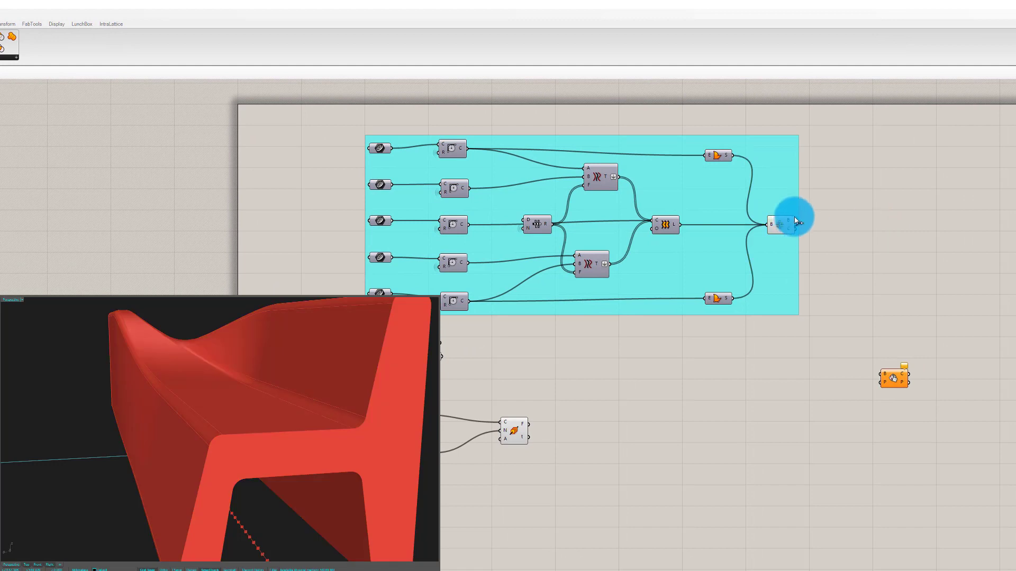
{"action": "left_click_drag", "start_coordinate": [795, 220], "coordinate": [881, 375]}
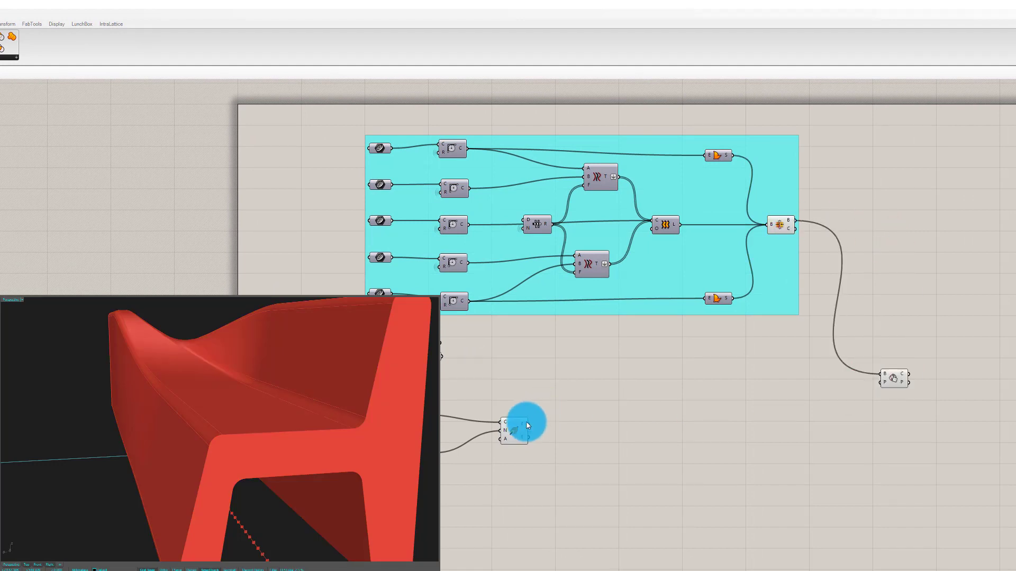
{"action": "left_click_drag", "start_coordinate": [525, 425], "coordinate": [881, 388]}
{"action": "left_click", "coordinate": [894, 381]}
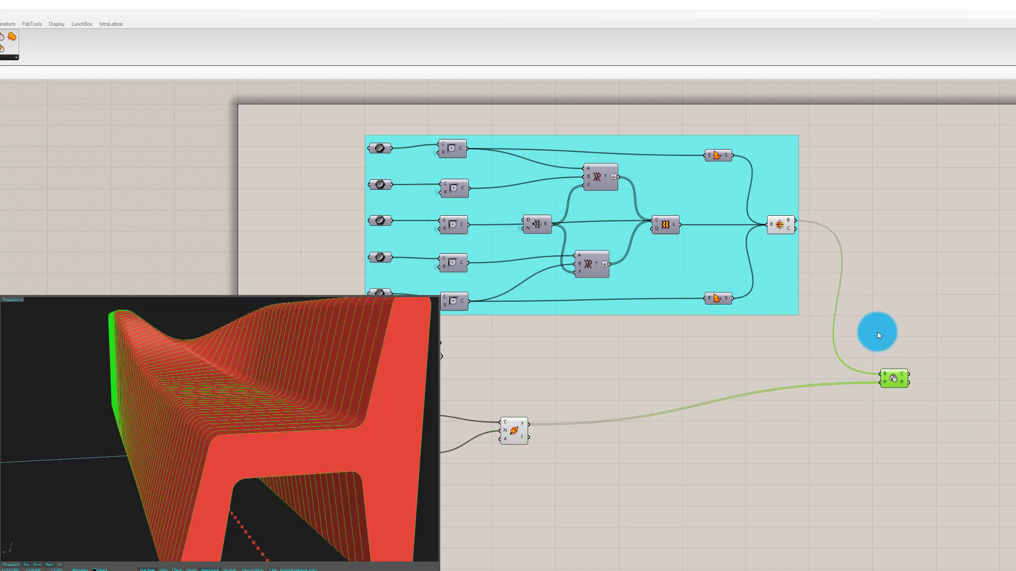
{"action": "right_click_drag", "start_coordinate": [255, 372], "coordinate": [392, 381]}
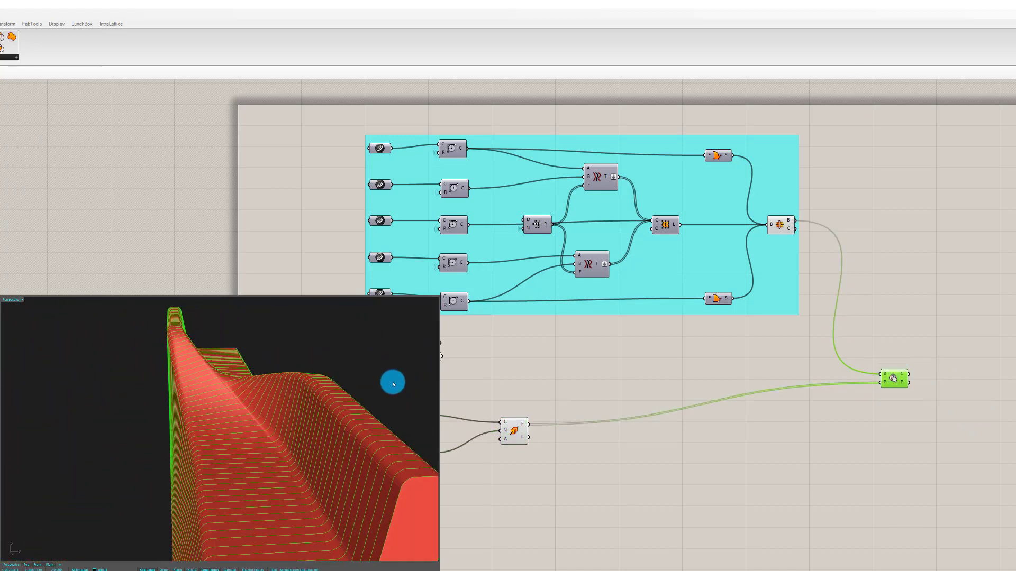
Step: Turn off the preview of the Brep Join component at the end of the cyan group
{"action": "left_click", "coordinate": [782, 225]}
{"action": "middle_click", "coordinate": [783, 221]}
{"action": "left_click", "coordinate": [808, 189]}
{"action": "left_click", "coordinate": [839, 196]}
{"action": "right_click_drag", "start_coordinate": [292, 377], "coordinate": [161, 422]}
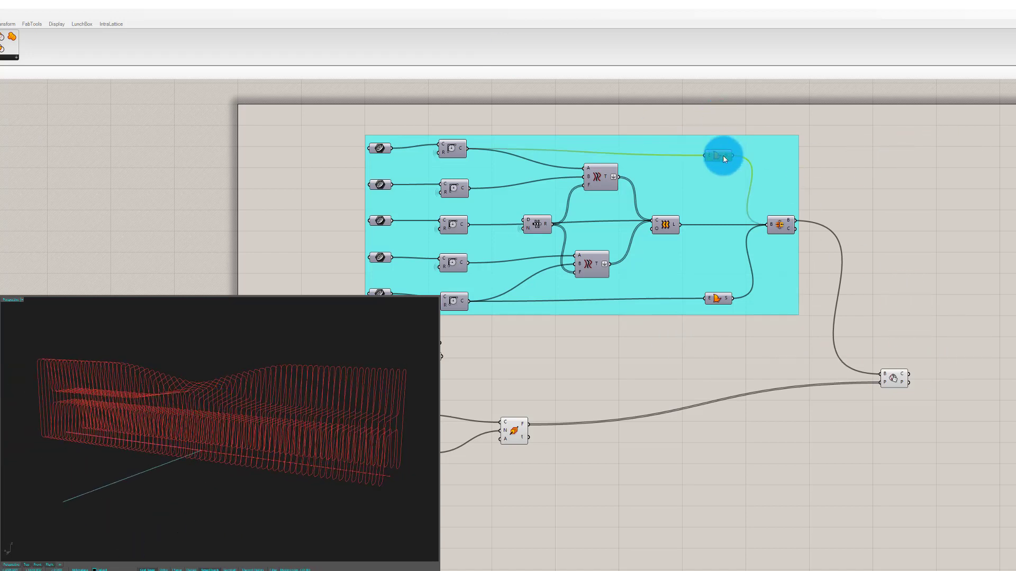
Step: Duplicate a Boundary Surfaces component outside the group and connect the C output of Brep | Plane to its E input
{"action": "left_click_drag", "start_coordinate": [723, 152], "coordinate": [1004, 243], "text": "alt"}
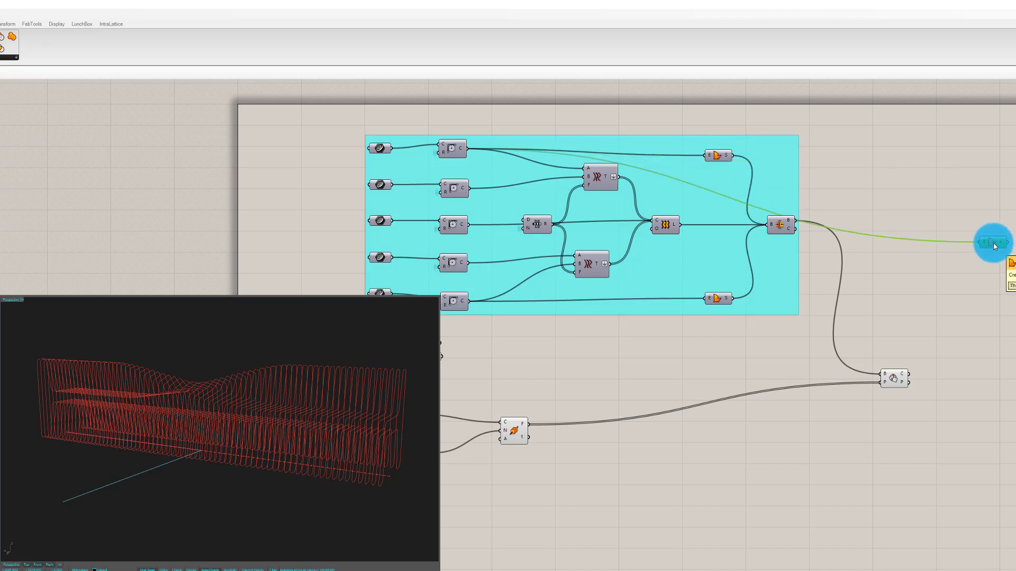
{"action": "left_click_drag", "start_coordinate": [994, 245], "coordinate": [973, 300], "text": "alt"}
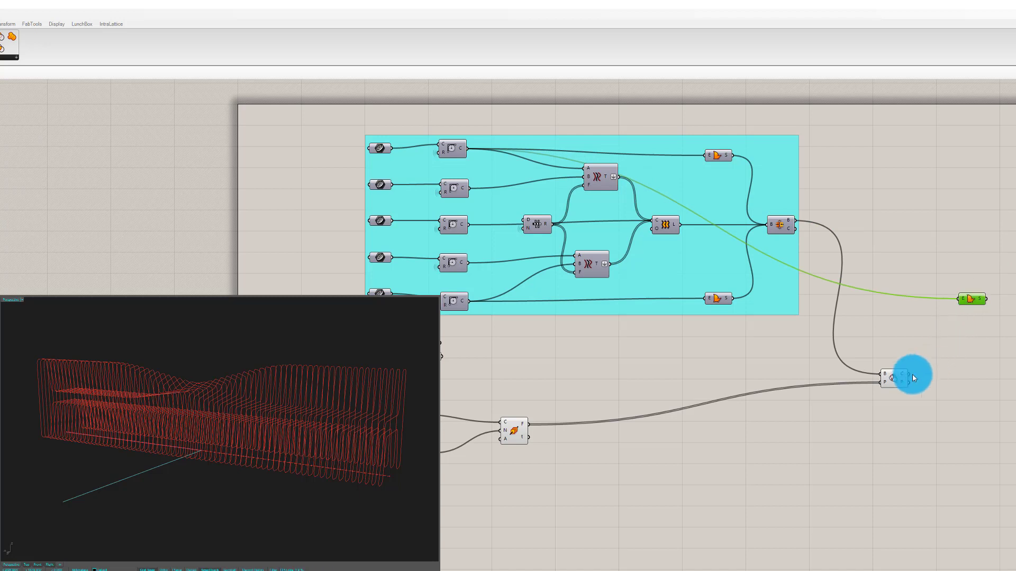
{"action": "left_click_drag", "start_coordinate": [910, 377], "coordinate": [964, 372]}
Step: Enable the preview of the copied Boundary Surfaces component and move it closer to Brep | Plane
{"action": "middle_click", "coordinate": [963, 373]}
{"action": "left_click", "coordinate": [979, 357]}
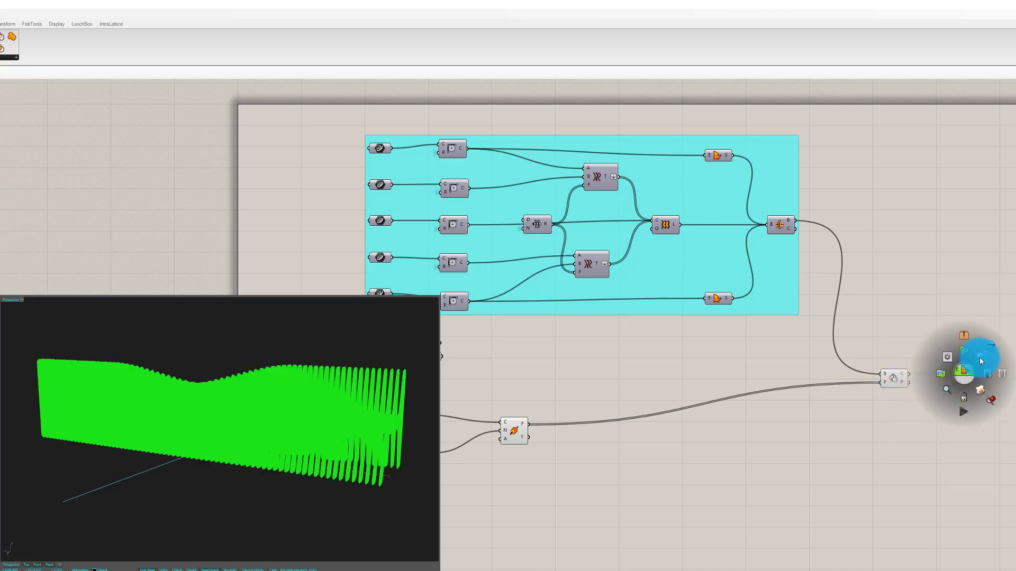
{"action": "left_click", "coordinate": [1013, 339]}
{"action": "right_click_drag", "start_coordinate": [283, 435], "coordinate": [148, 374]}
{"action": "scroll", "coordinate": [964, 302], "scroll_direction": "down", "scroll_amount": 5}
{"action": "scroll", "coordinate": [907, 347], "scroll_direction": "up", "scroll_amount": 5}
{"action": "scroll", "coordinate": [777, 307], "scroll_direction": "up", "scroll_amount": 3}
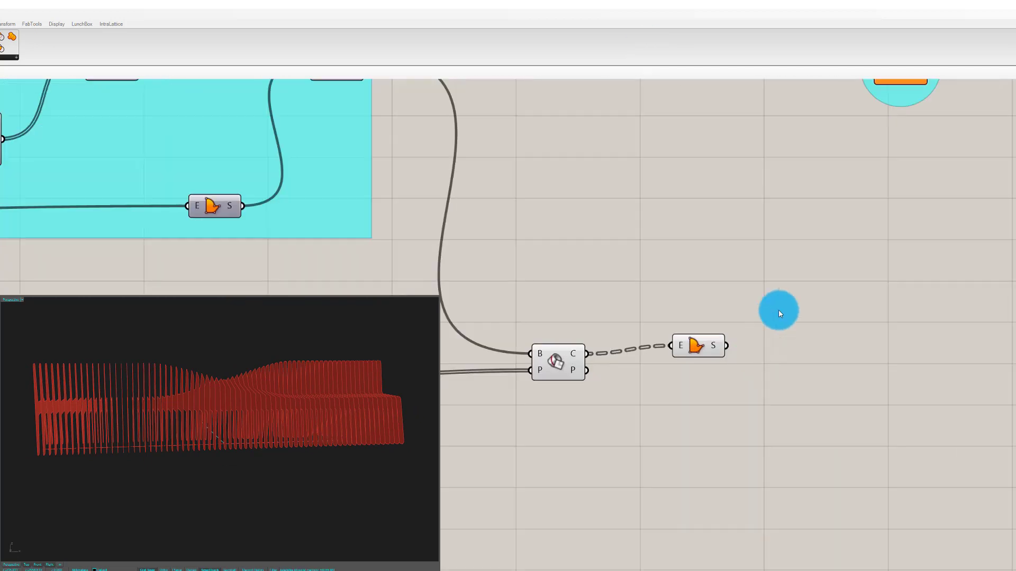
{"action": "left_click_drag", "start_coordinate": [699, 356], "coordinate": [658, 368]}
{"action": "left_click", "coordinate": [702, 303]}
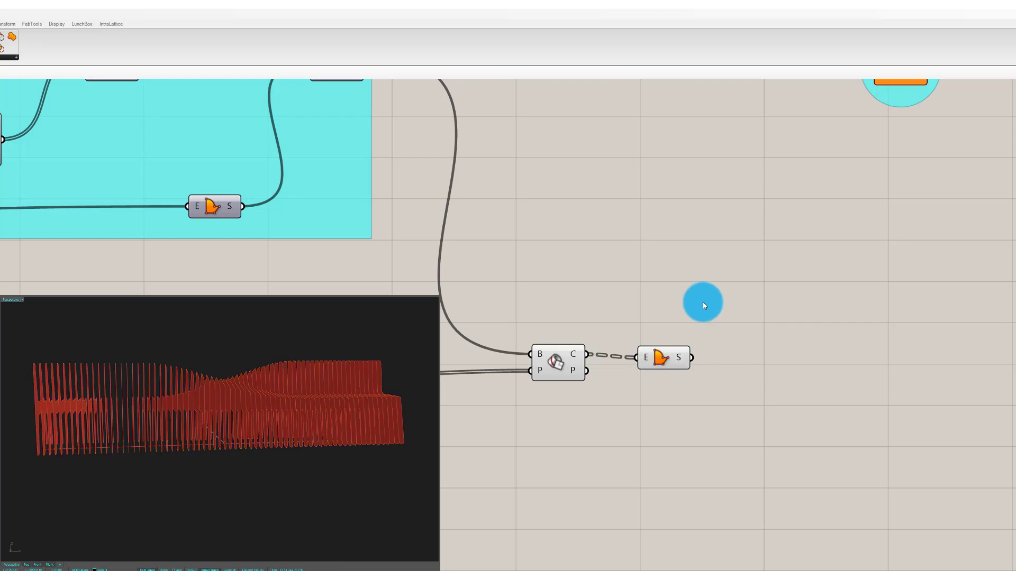
Step: Examine the planar slices of the bench from the end, the front and the back in the Rhino viewport
{"action": "right_click_drag", "start_coordinate": [317, 529], "coordinate": [153, 408]}
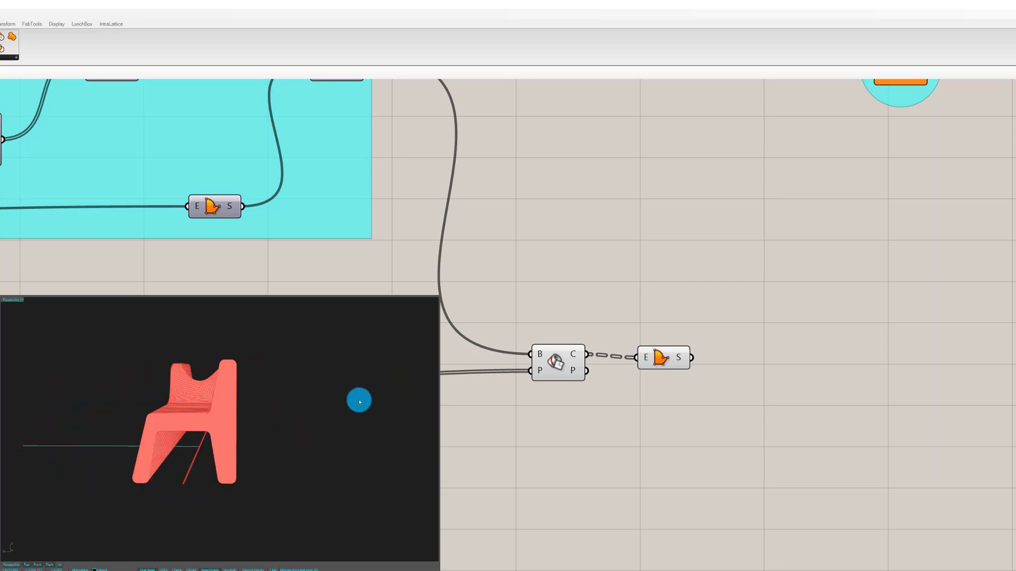
{"action": "right_click_drag", "start_coordinate": [359, 402], "coordinate": [334, 404]}
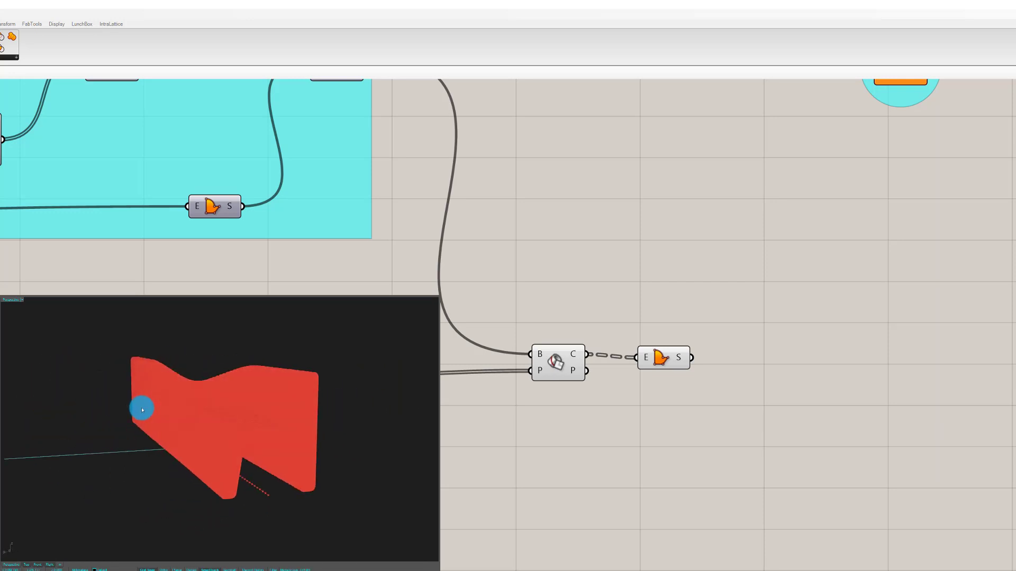
{"action": "right_click_drag", "start_coordinate": [154, 408], "coordinate": [221, 410]}
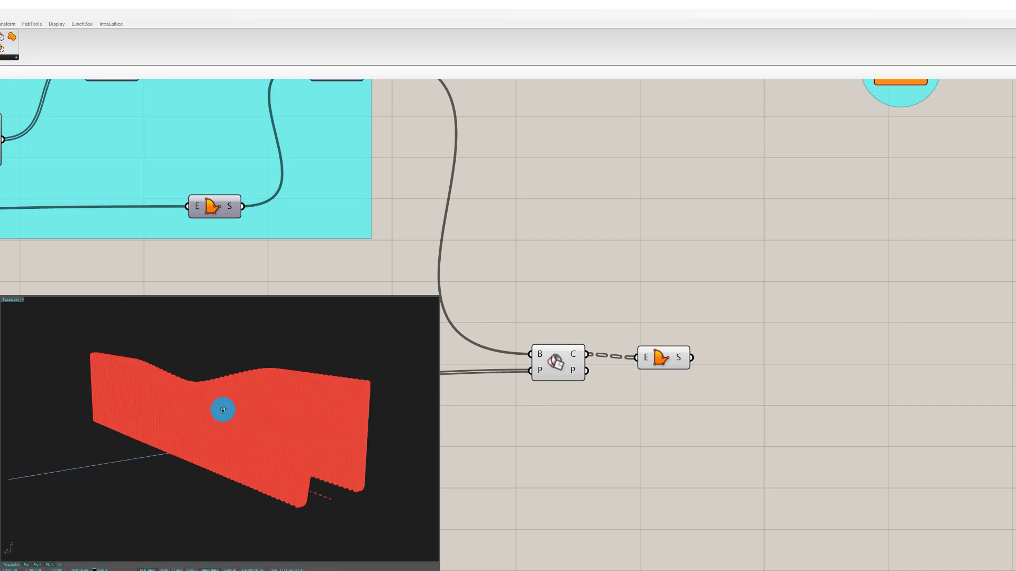
{"action": "right_click_drag", "start_coordinate": [338, 412], "coordinate": [178, 399]}
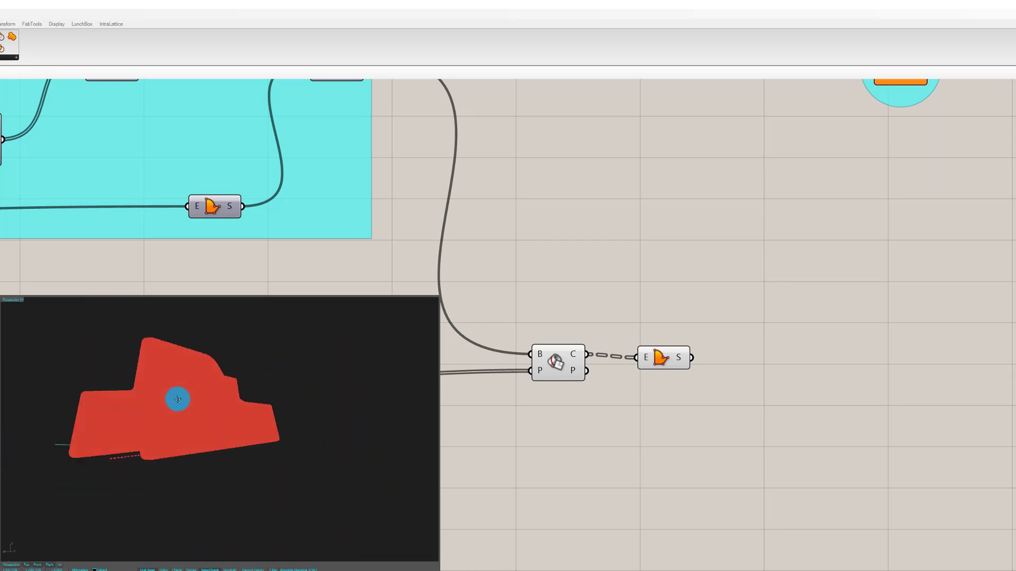
{"action": "right_click_drag", "start_coordinate": [238, 415], "coordinate": [208, 409]}
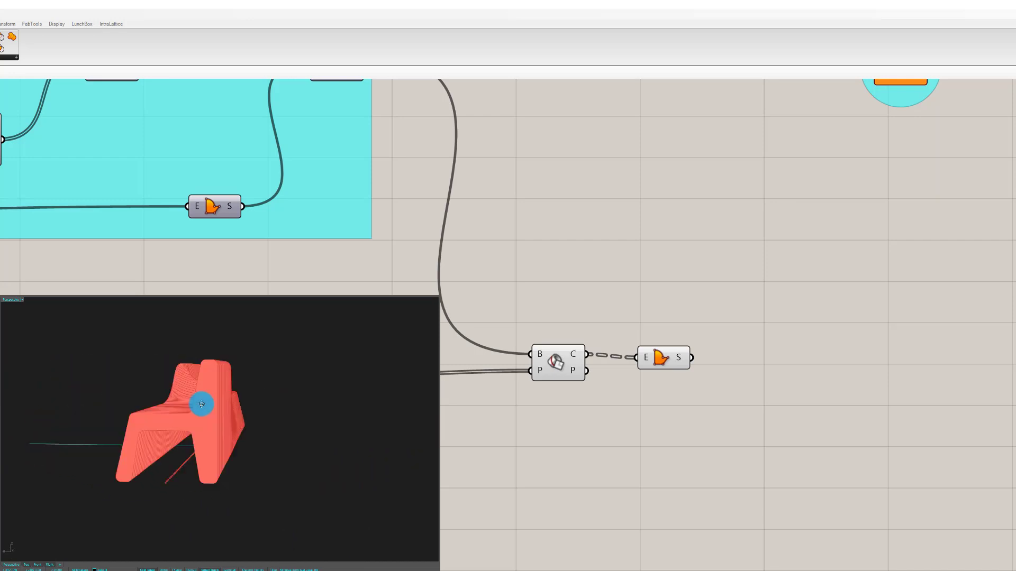
{"action": "mouse_move", "coordinate": [191, 402]}
{"action": "right_mouse_down"}
{"action": "mouse_move", "coordinate": [281, 422]}
{"action": "mouse_move", "coordinate": [227, 422]}
{"action": "mouse_move", "coordinate": [197, 407]}
{"action": "right_mouse_up"}
{"action": "right_click_drag", "start_coordinate": [237, 435], "coordinate": [303, 429]}
{"action": "left_click", "coordinate": [682, 352]}
{"action": "left_click", "coordinate": [682, 208]}
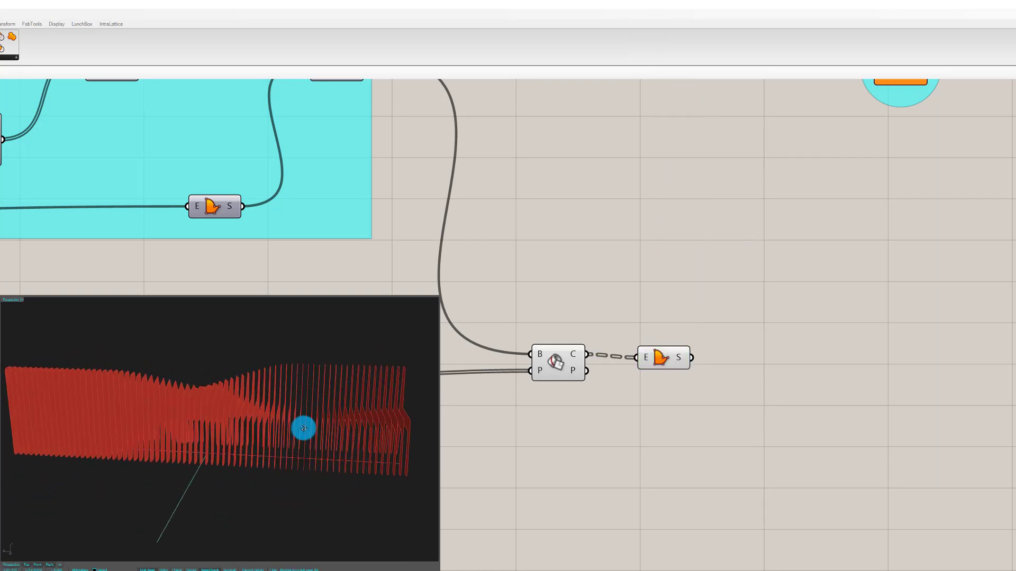
Step: Add an Extrude component and place it beyond the copied Boundary Surfaces component
{"action": "double_click", "coordinate": [667, 213]}
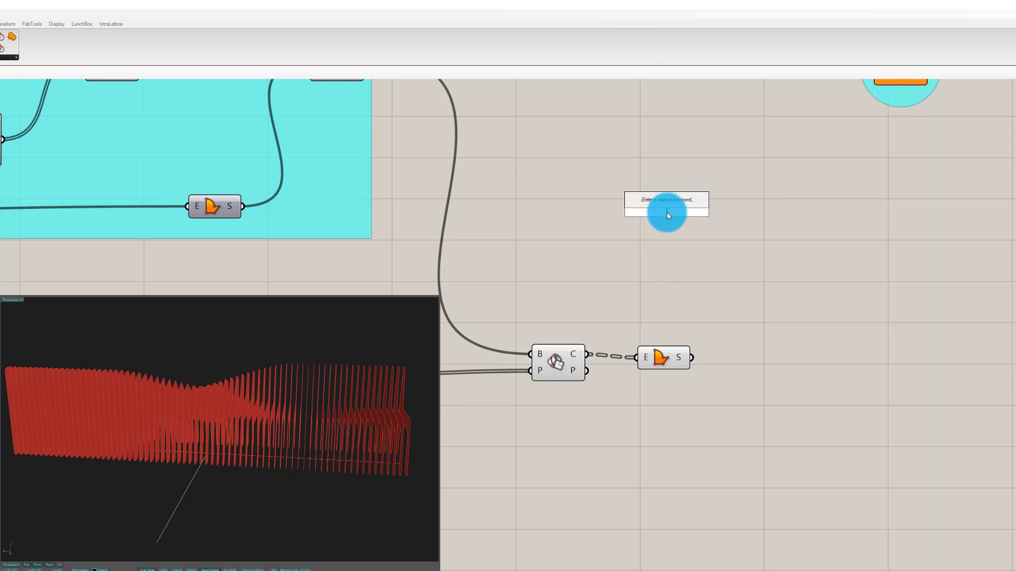
{"action": "type", "text": "extr"}
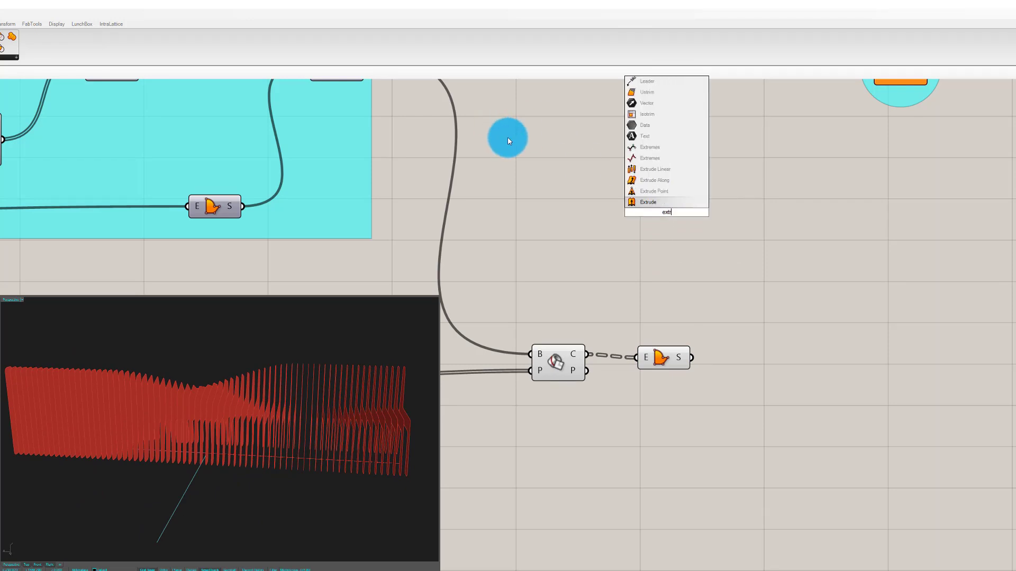
{"action": "left_click", "coordinate": [670, 207]}
{"action": "left_click_drag", "start_coordinate": [670, 214], "coordinate": [800, 382]}
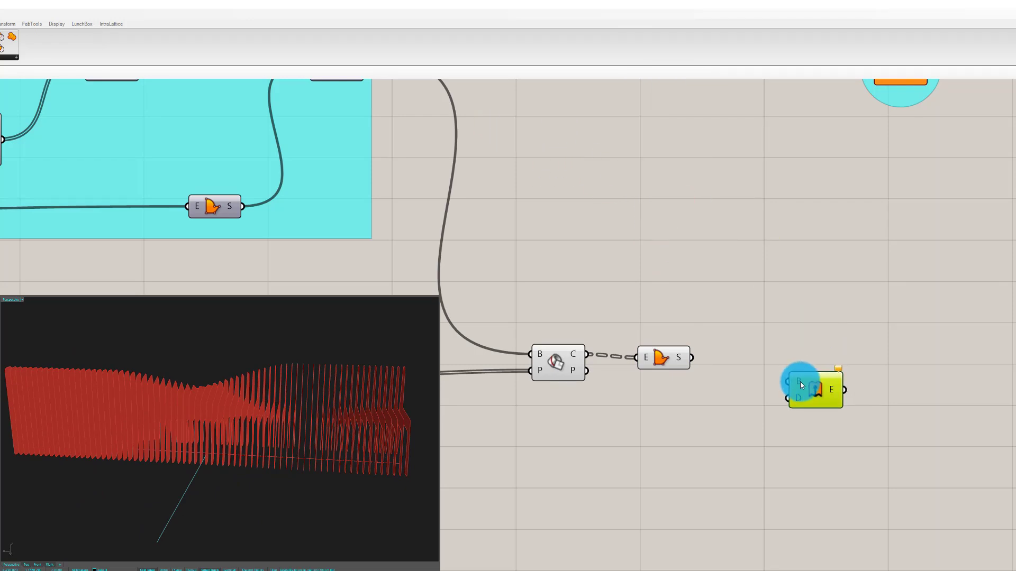
Step: Add a Unit X vector component and connect its output to the Extrude component's direction input
{"action": "right_click_drag", "start_coordinate": [270, 436], "coordinate": [328, 503]}
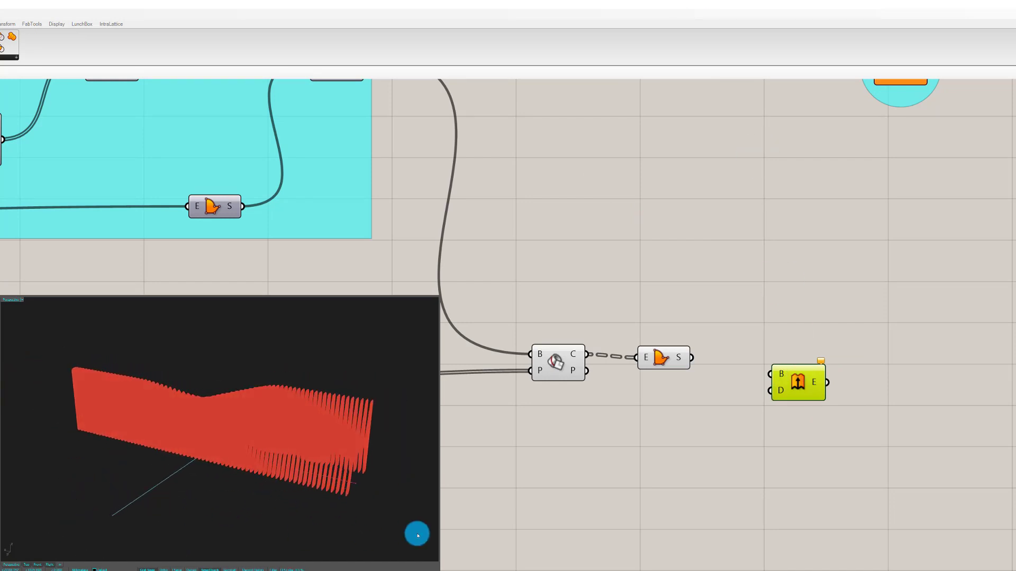
{"action": "right_click_drag", "start_coordinate": [348, 425], "coordinate": [134, 426]}
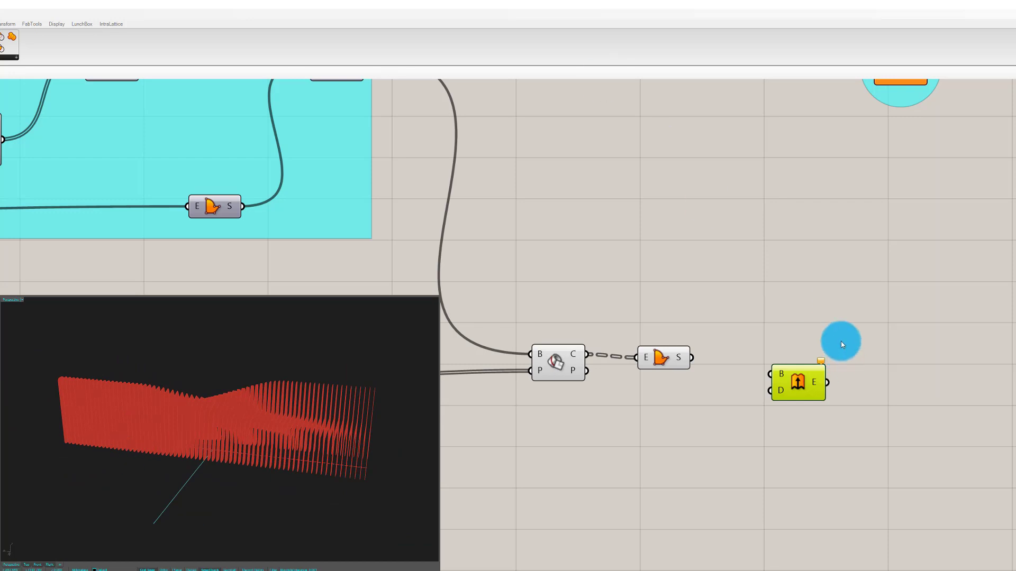
{"action": "double_click", "coordinate": [785, 283]}
{"action": "type", "text": "x"}
{"action": "key", "text": "Return"}
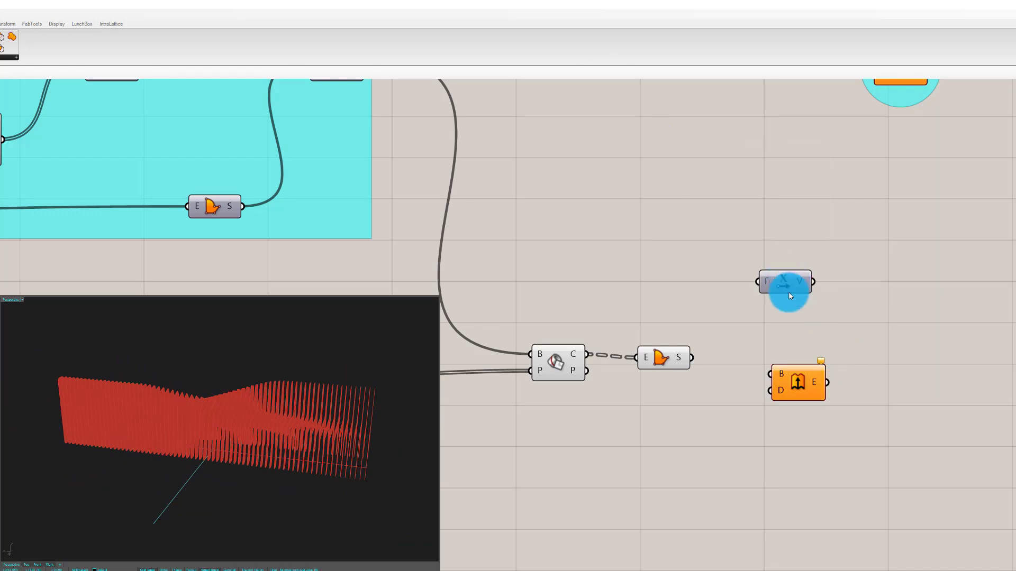
{"action": "left_click_drag", "start_coordinate": [788, 290], "coordinate": [772, 392]}
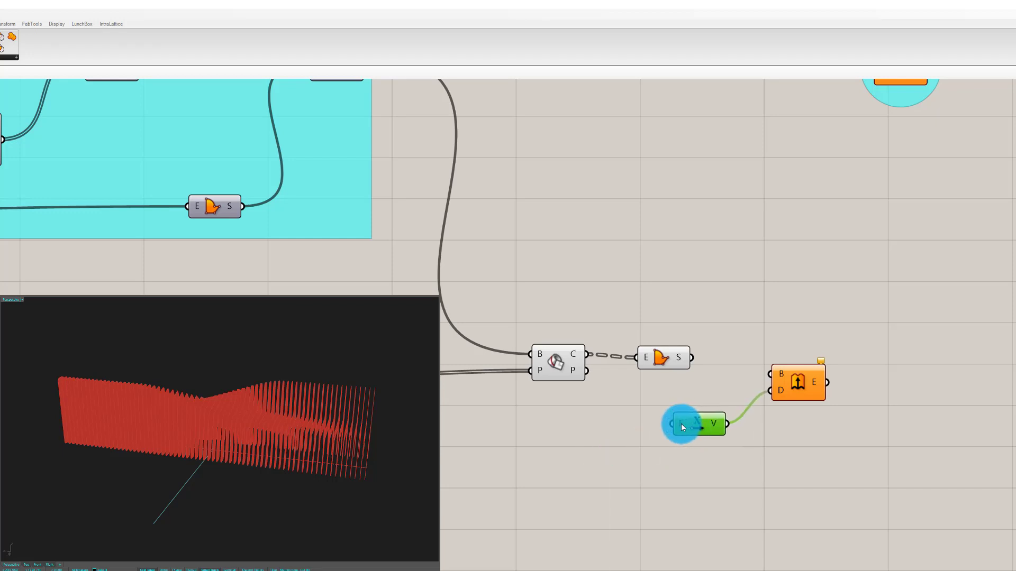
Step: Create a number slider with value 10 and connect it to the Unit X vector's factor input
{"action": "double_click", "coordinate": [580, 434]}
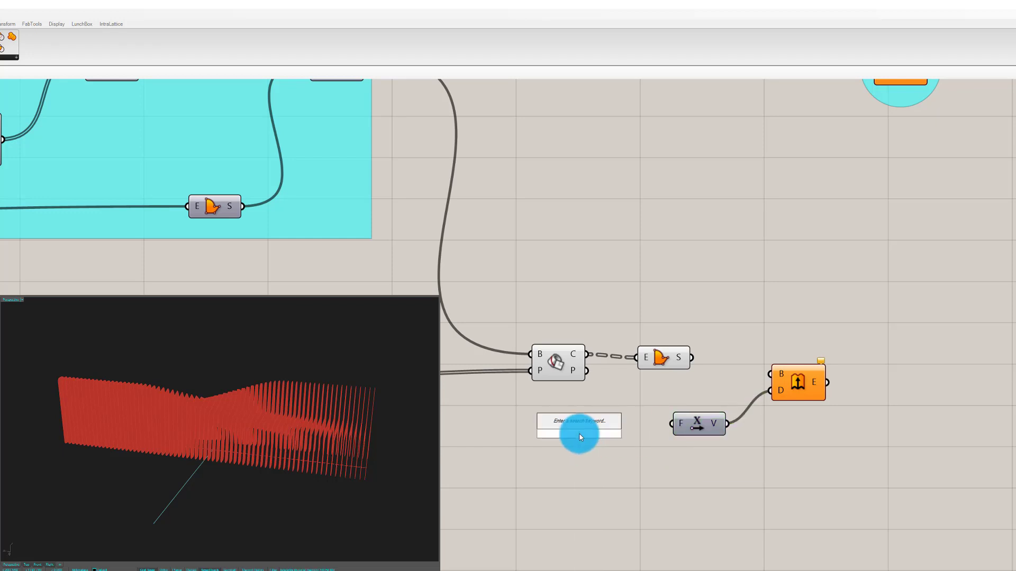
{"action": "type", "text": "10"}
{"action": "key", "text": "Return"}
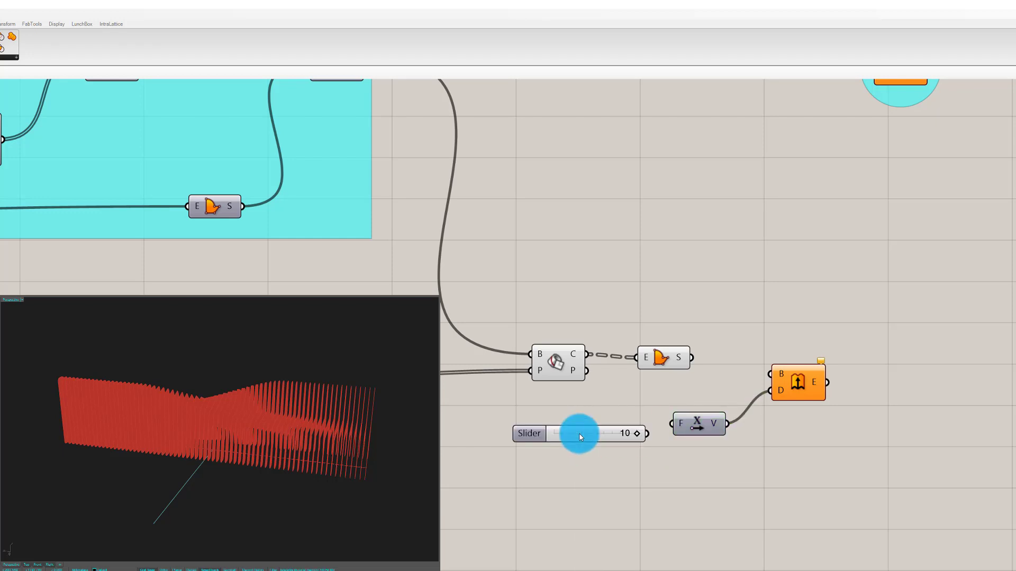
{"action": "left_click_drag", "start_coordinate": [614, 436], "coordinate": [682, 423]}
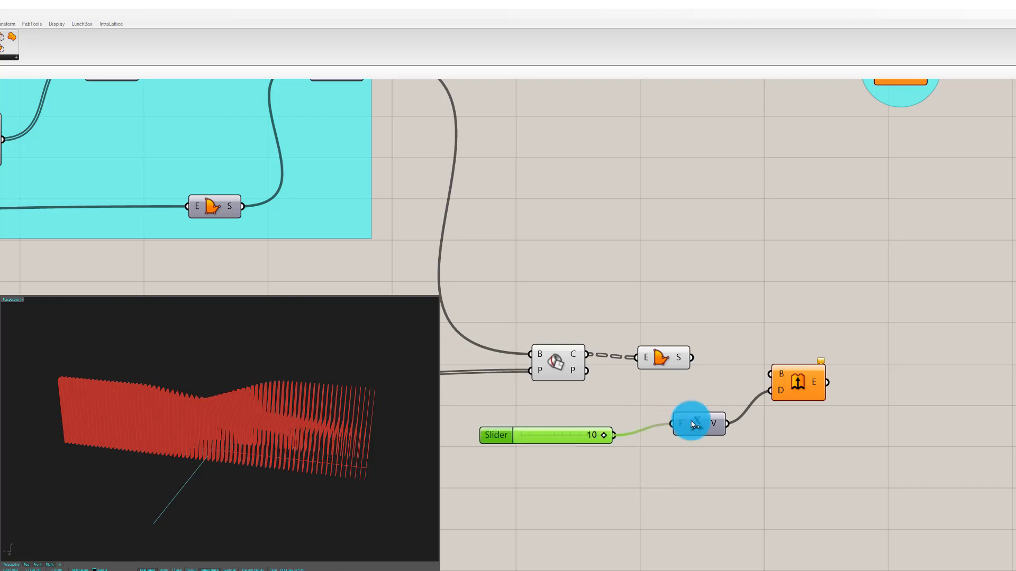
{"action": "left_click_drag", "start_coordinate": [615, 435], "coordinate": [672, 424]}
Step: Connect the Boundary Surfaces output to the Extrude component's base input and turn off the Boundary Surfaces preview
{"action": "left_click_drag", "start_coordinate": [691, 358], "coordinate": [770, 374]}
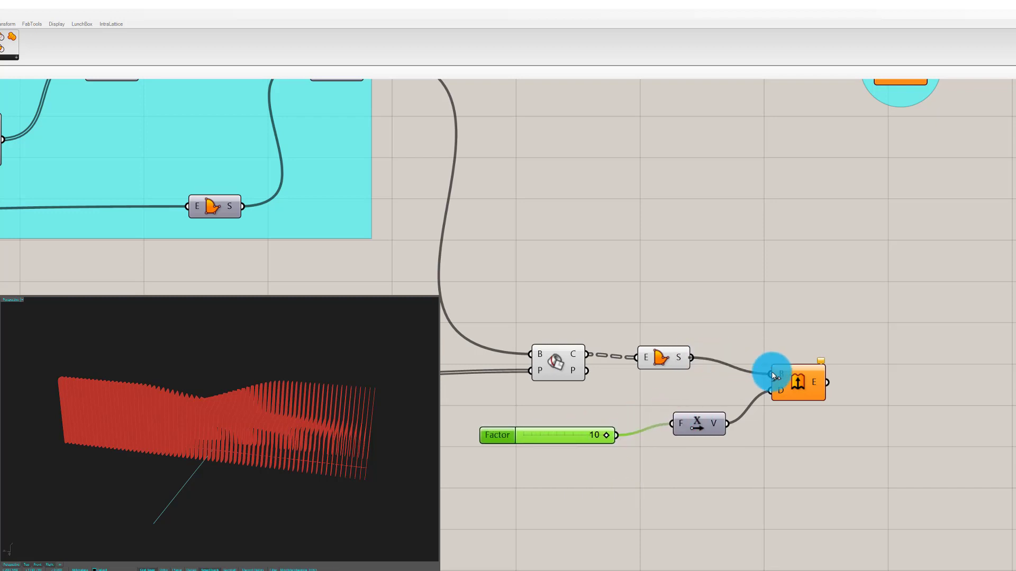
{"action": "left_click", "coordinate": [662, 348]}
{"action": "middle_click", "coordinate": [670, 337]}
{"action": "left_click", "coordinate": [692, 308]}
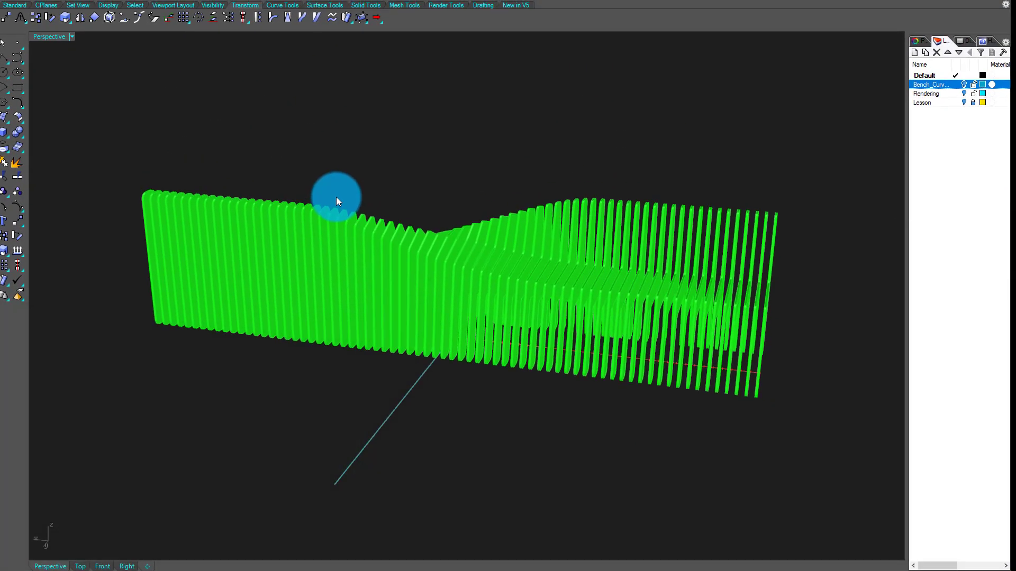
Step: Set the Perspective viewport to the Rendered display mode to show the extruded bench slats
{"action": "right_click_drag", "start_coordinate": [335, 199], "coordinate": [634, 175]}
{"action": "scroll", "coordinate": [596, 145], "scroll_direction": "up", "scroll_amount": 6}
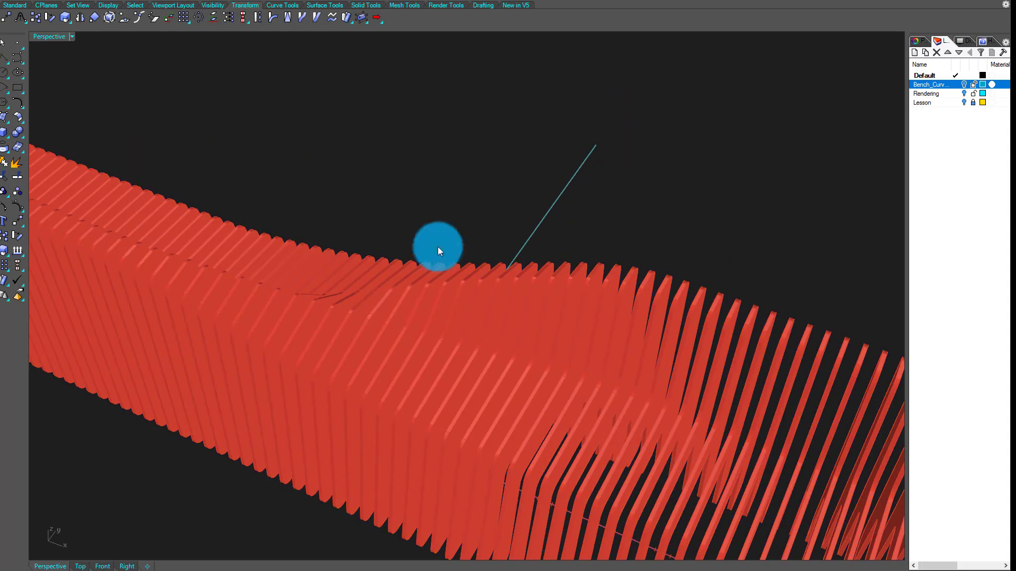
{"action": "right_click_drag", "start_coordinate": [438, 251], "coordinate": [762, 182]}
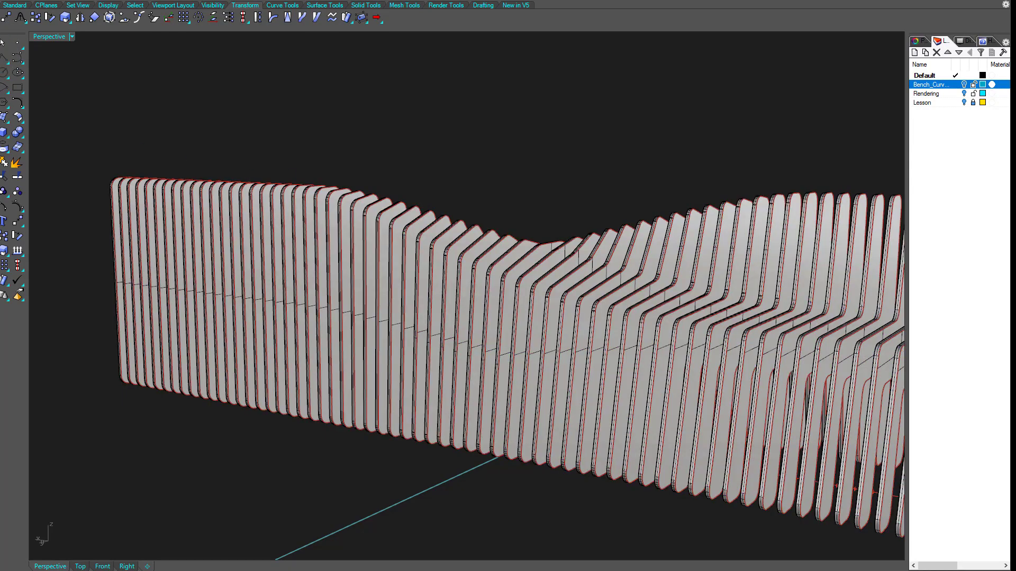
{"action": "left_click", "coordinate": [38, 1]}
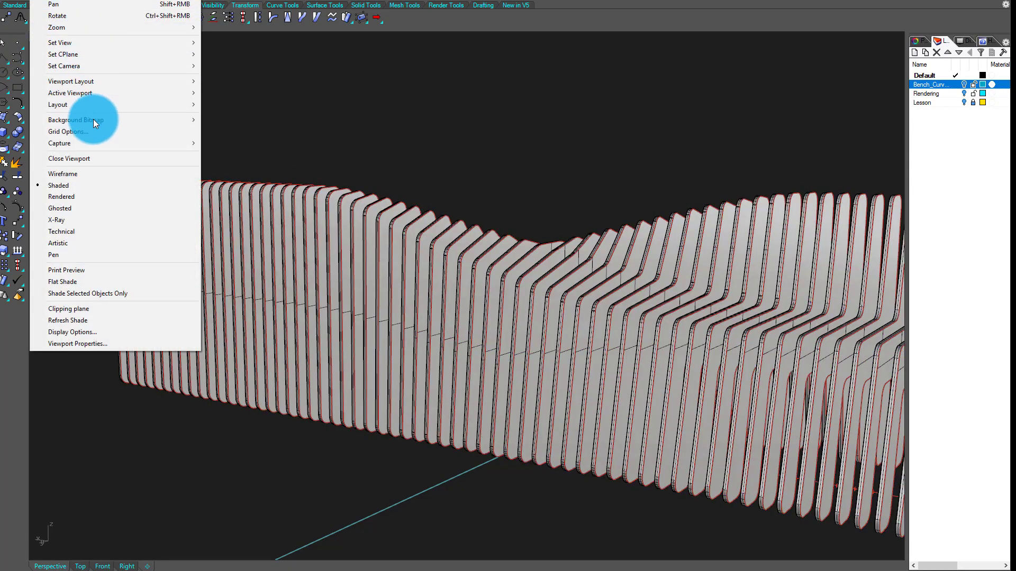
{"action": "left_click", "coordinate": [102, 196]}
Step: Examine the rendered slatted bench from several sides and the section curves along its length
{"action": "right_click_drag", "start_coordinate": [528, 220], "coordinate": [725, 181]}
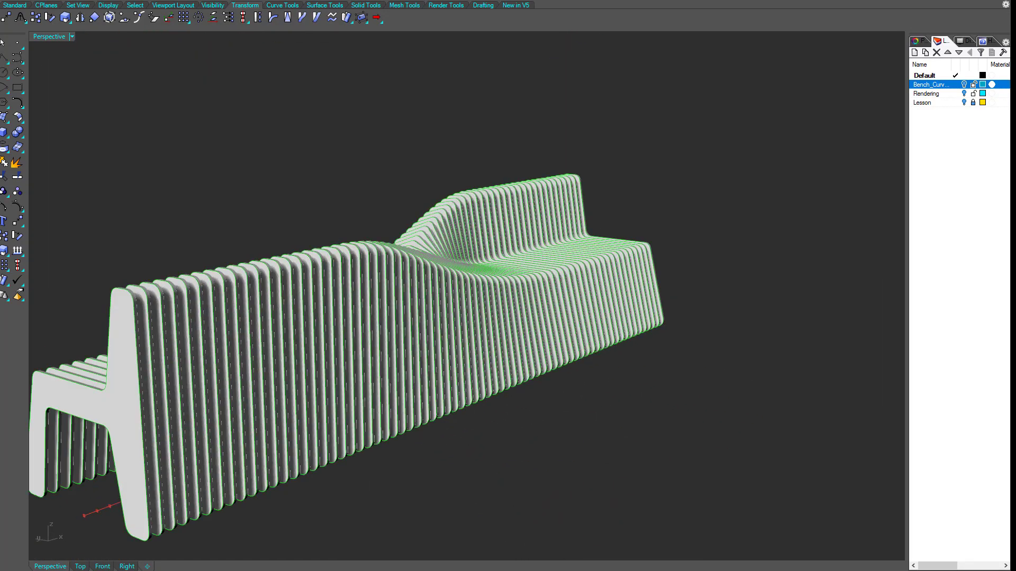
{"action": "right_click_drag", "start_coordinate": [238, 277], "coordinate": [609, 223]}
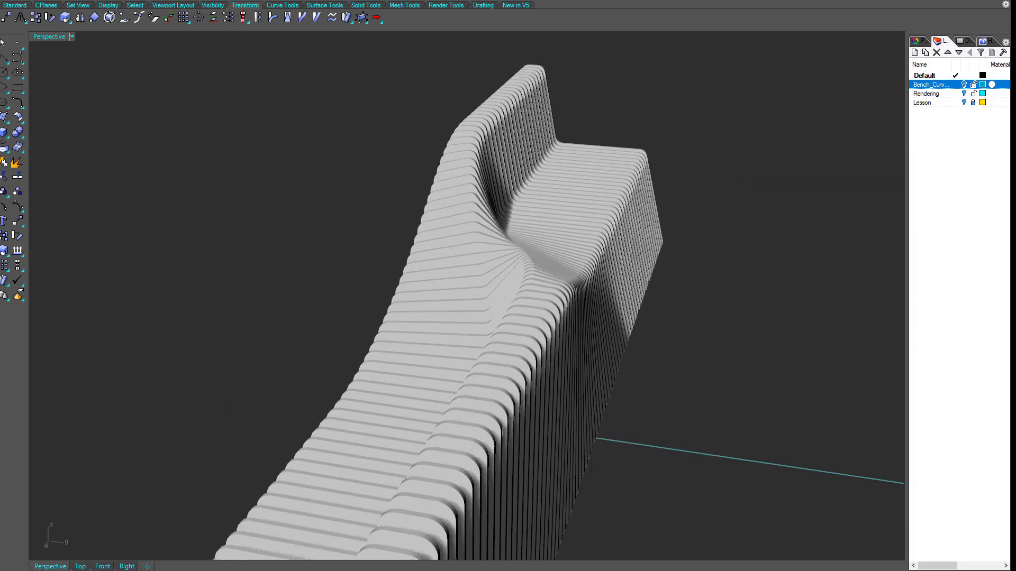
{"action": "right_click_drag", "start_coordinate": [521, 322], "coordinate": [801, 347]}
{"action": "right_click_drag", "start_coordinate": [366, 289], "coordinate": [153, 362]}
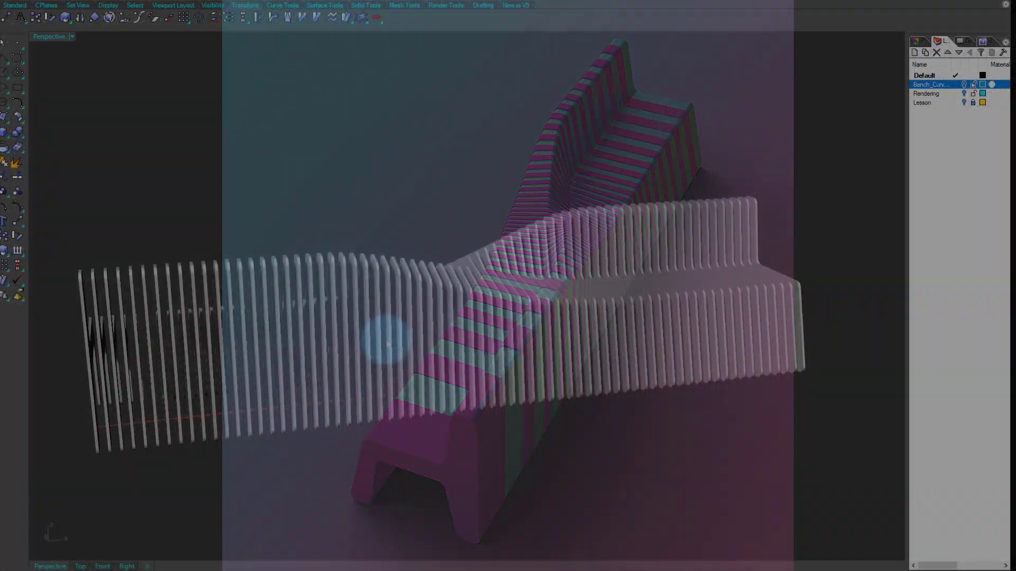
{"action": "right_click_drag", "start_coordinate": [386, 340], "coordinate": [511, 396]}
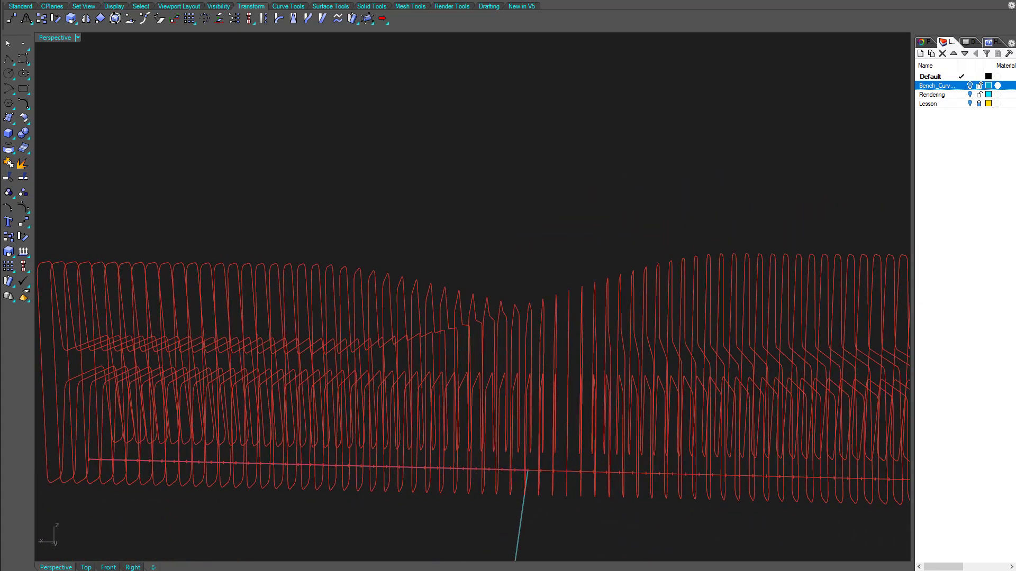
{"action": "mouse_move", "coordinate": [380, 373]}
{"action": "right_mouse_down"}
{"action": "mouse_move", "coordinate": [372, 358]}
{"action": "mouse_move", "coordinate": [389, 357]}
{"action": "right_mouse_up"}
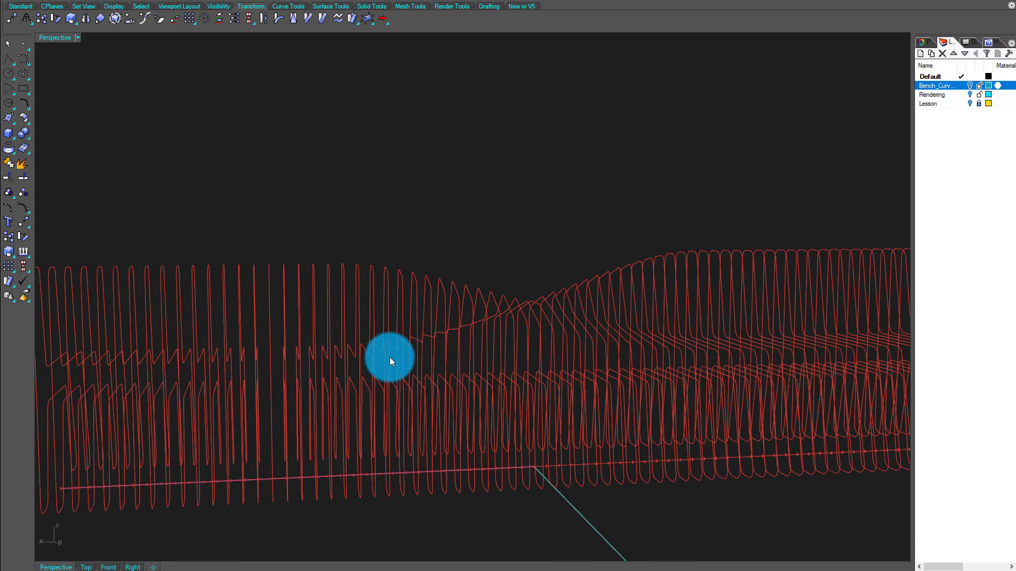
{"action": "scroll", "coordinate": [387, 354], "scroll_direction": "down", "scroll_amount": 4}
{"action": "scroll", "coordinate": [387, 354], "scroll_direction": "up", "scroll_amount": 2}
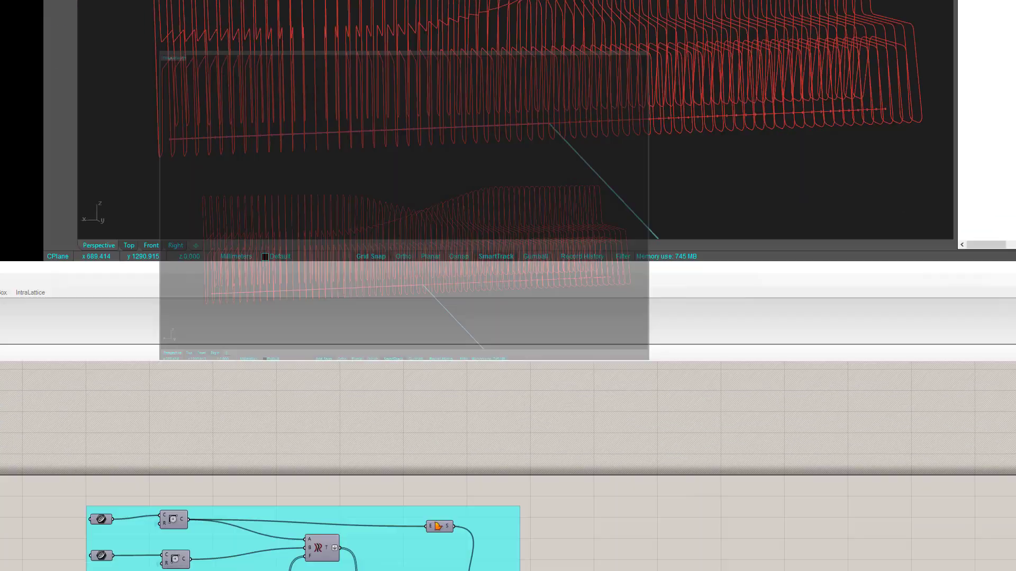
Step: Add a Graph Mapper component to the canvas and place it below the Perp Frames component
{"action": "left_click", "coordinate": [372, 298]}
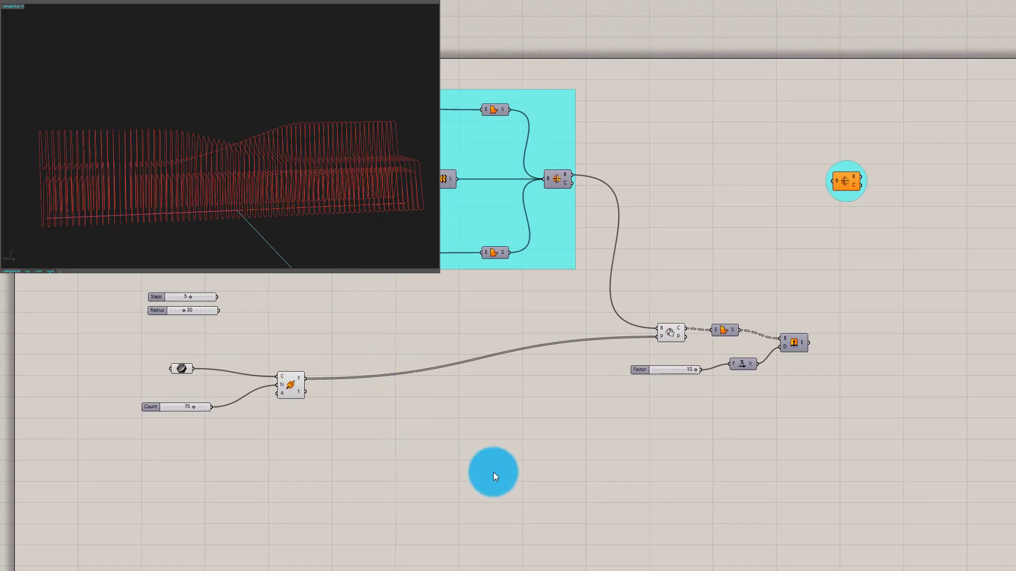
{"action": "middle_click", "coordinate": [408, 436]}
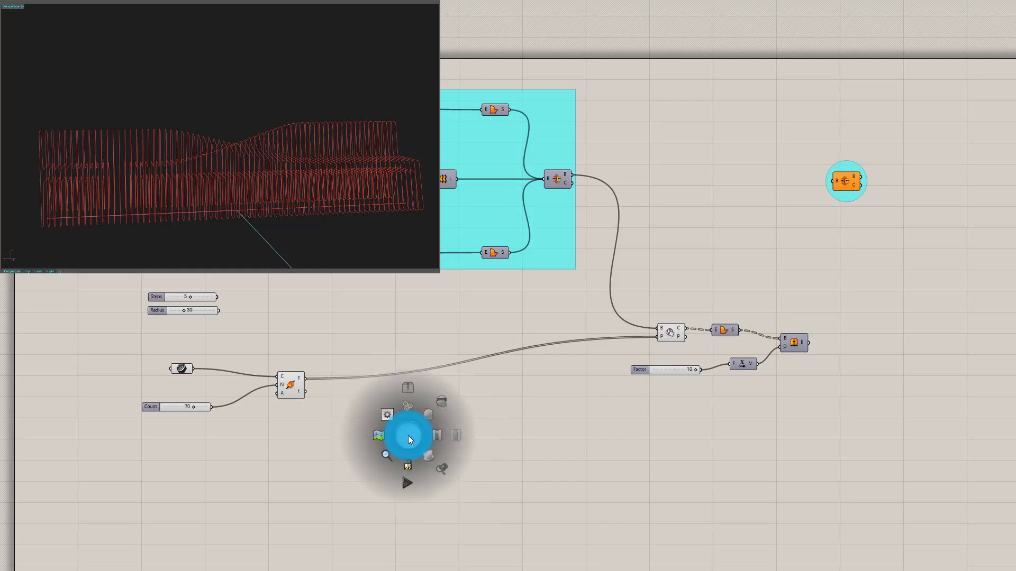
{"action": "double_click", "coordinate": [567, 446]}
{"action": "type", "text": "gra"}
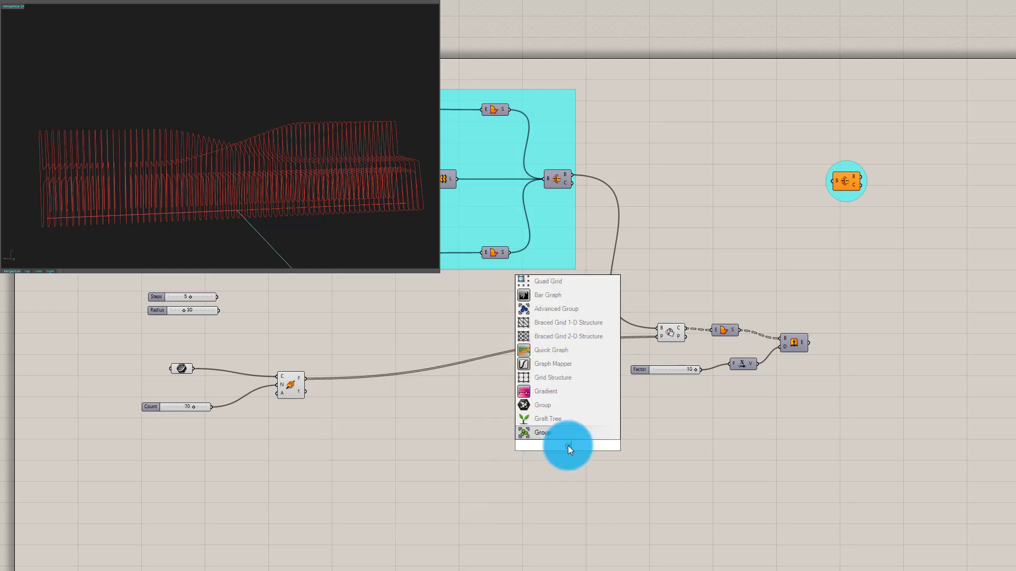
{"action": "type", "text": "ph"}
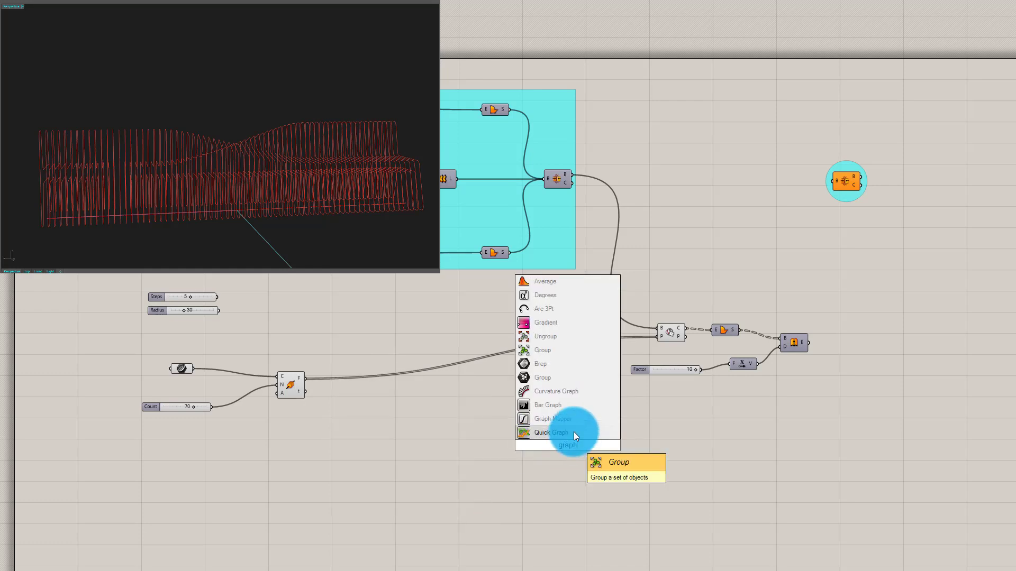
{"action": "left_click", "coordinate": [583, 419]}
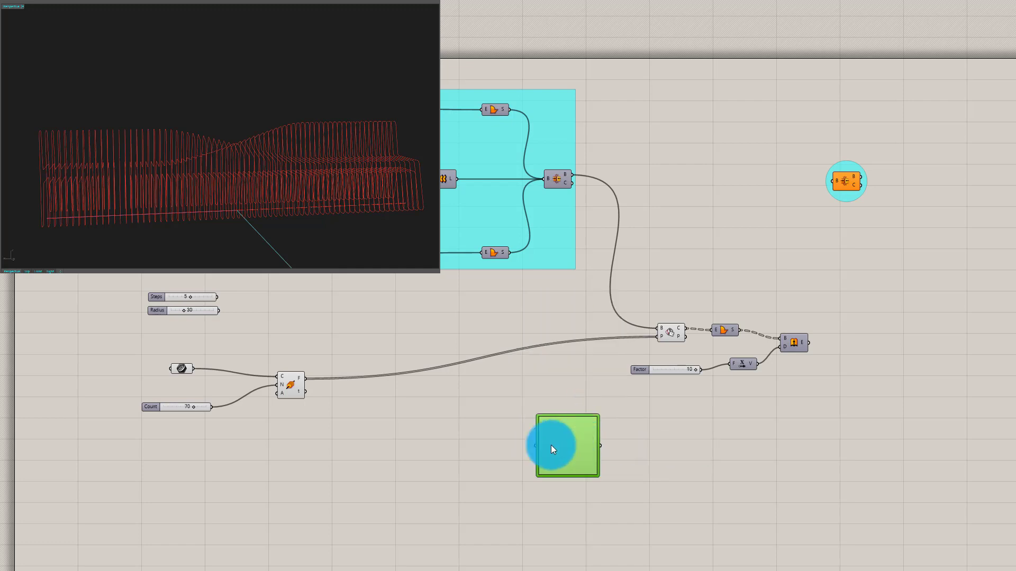
{"action": "left_click_drag", "start_coordinate": [551, 446], "coordinate": [344, 479]}
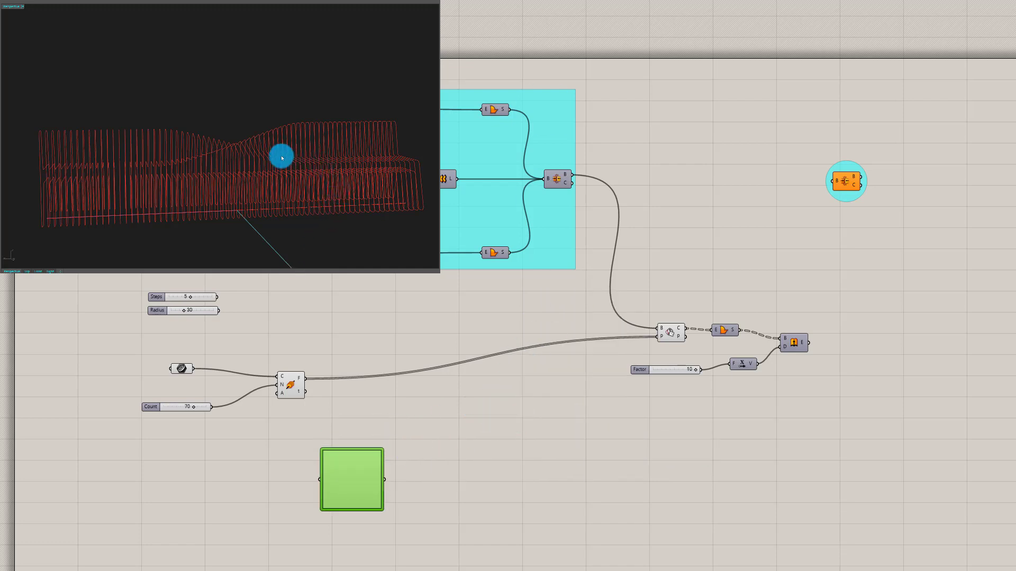
Step: Move the Graph Mapper up, closer beneath the Perp Frames component
{"action": "scroll", "coordinate": [281, 156], "scroll_direction": "down", "scroll_amount": 2}
{"action": "right_click_drag", "start_coordinate": [206, 179], "coordinate": [232, 270]}
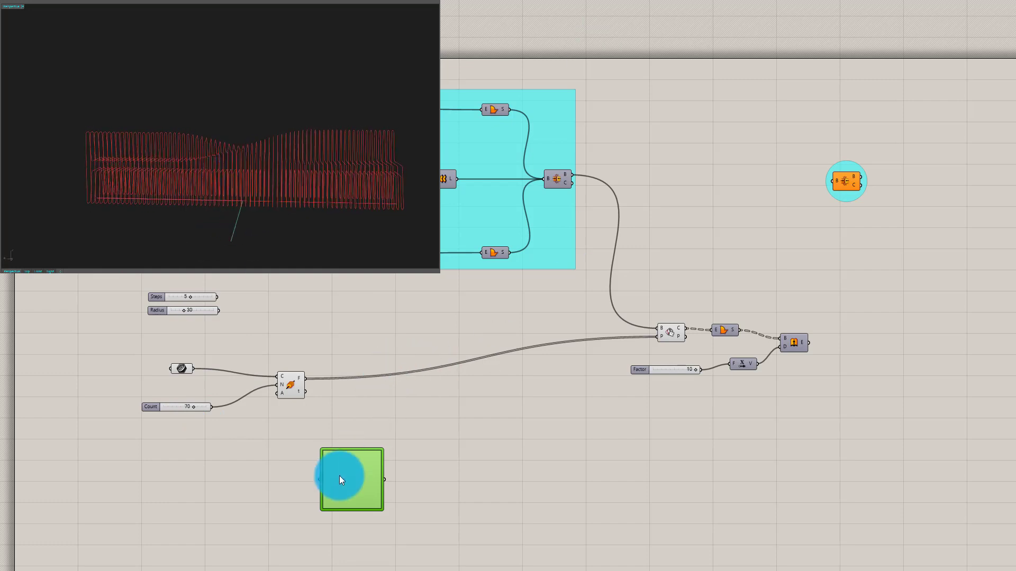
{"action": "scroll", "coordinate": [340, 476], "scroll_direction": "up", "scroll_amount": 2}
{"action": "left_click_drag", "start_coordinate": [347, 474], "coordinate": [339, 421]}
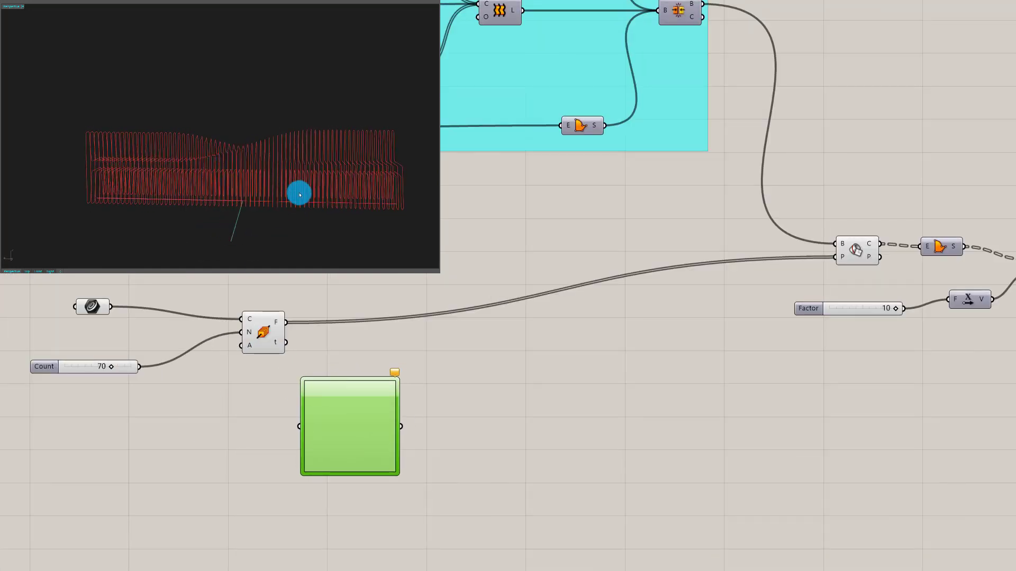
{"action": "right_click_drag", "start_coordinate": [299, 194], "coordinate": [315, 233]}
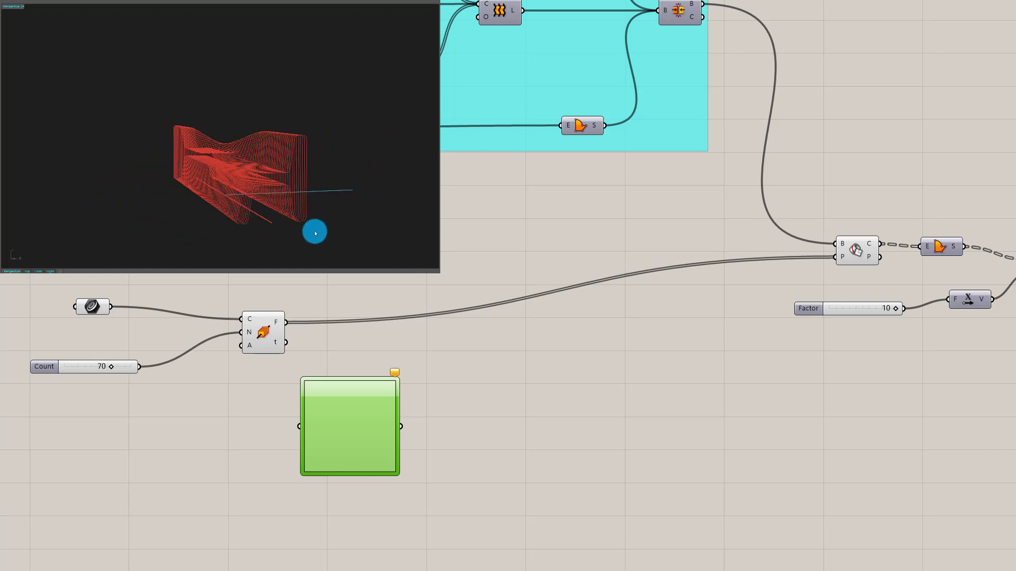
Step: Add a Range component and place it beside the Graph Mapper's input, below the Count slider
{"action": "double_click", "coordinate": [189, 421]}
{"action": "type", "text": "ran"}
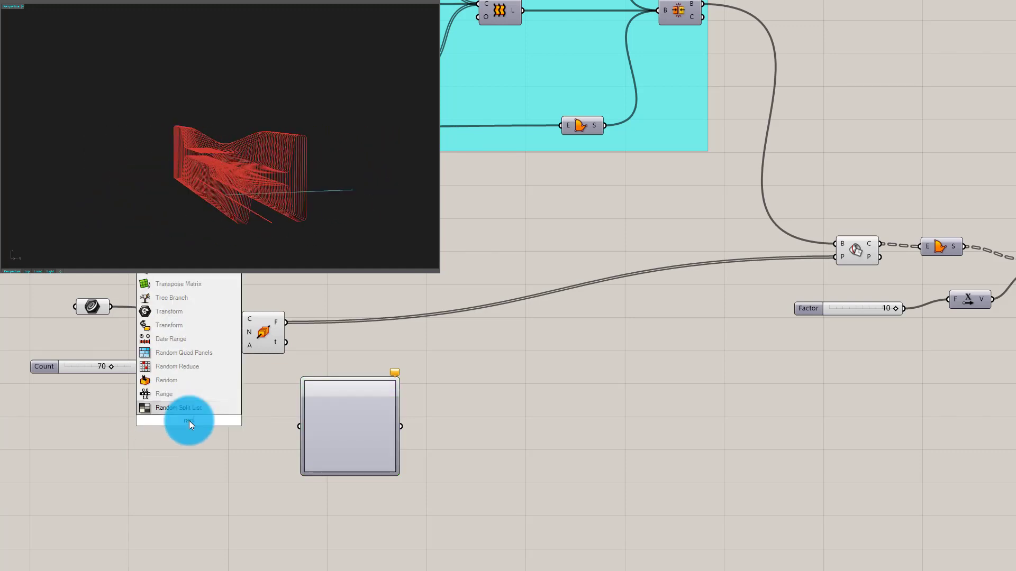
{"action": "left_click", "coordinate": [189, 393]}
{"action": "left_click_drag", "start_coordinate": [188, 420], "coordinate": [198, 453]}
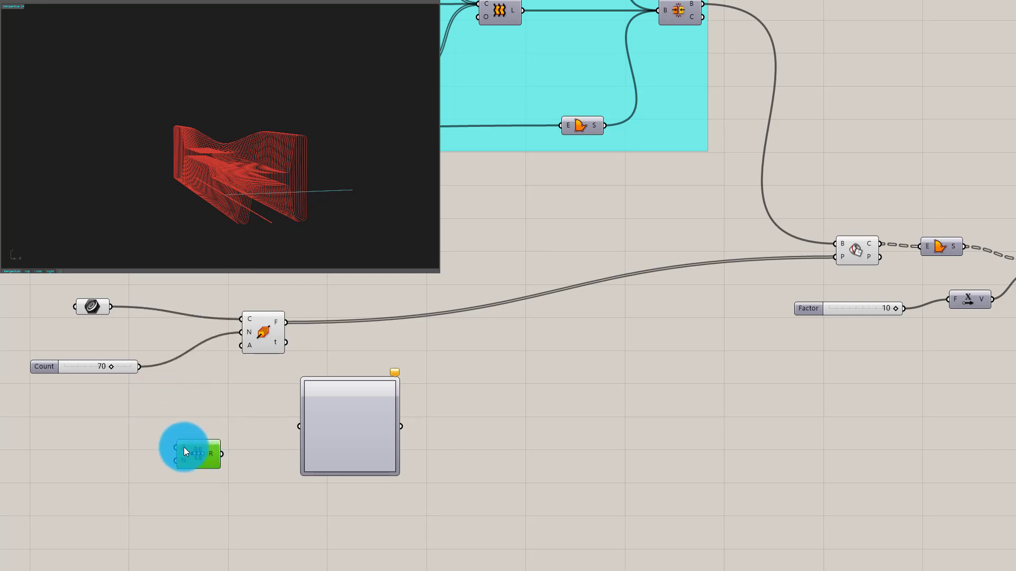
{"action": "left_click", "coordinate": [193, 416]}
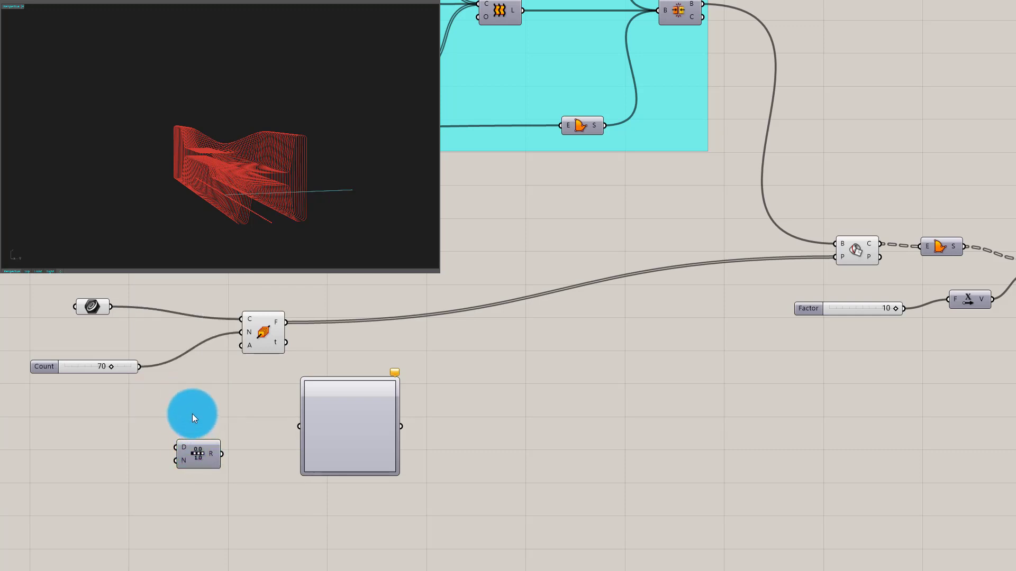
Step: Duplicate the Count slider of 70 for the Range's steps input and connect the Range output to the Graph Mapper
{"action": "left_click", "coordinate": [105, 370]}
{"action": "left_click", "coordinate": [262, 327]}
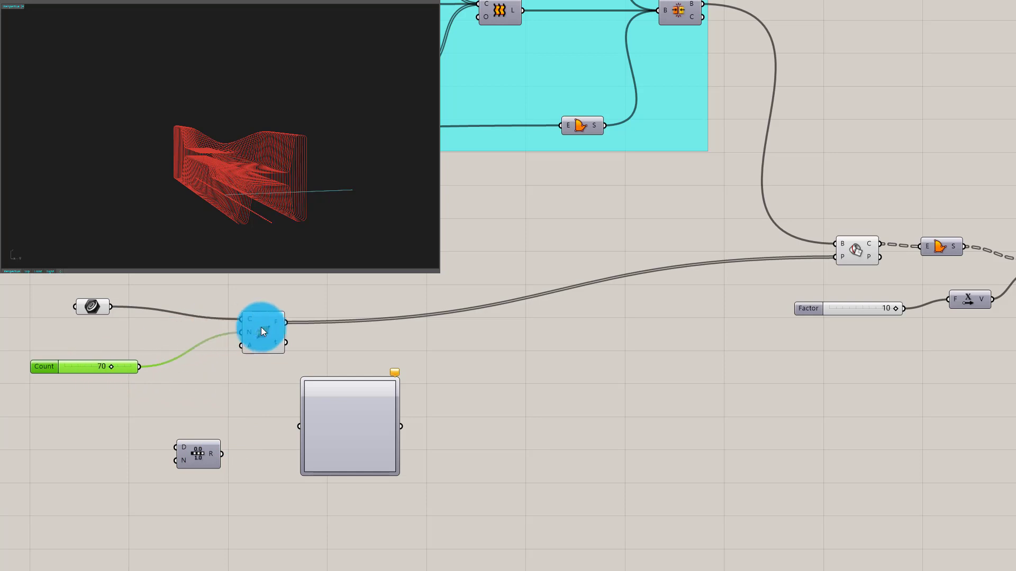
{"action": "left_click_drag", "start_coordinate": [80, 362], "coordinate": [179, 469]}
{"action": "left_click_drag", "start_coordinate": [218, 452], "coordinate": [311, 431]}
Step: Set the Graph Mapper's graph type to Bezier
{"action": "left_click", "coordinate": [370, 413]}
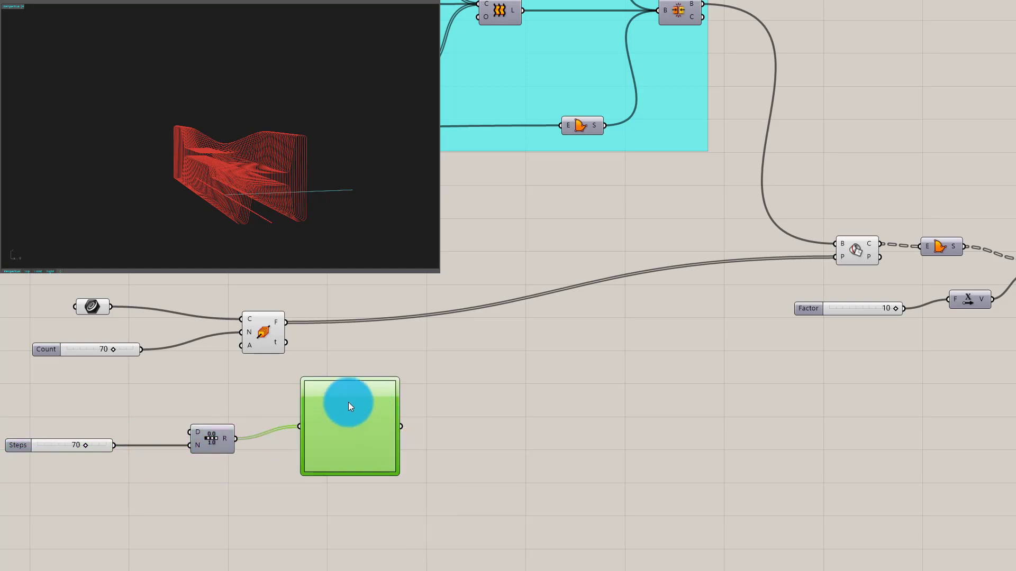
{"action": "right_click", "coordinate": [344, 416]}
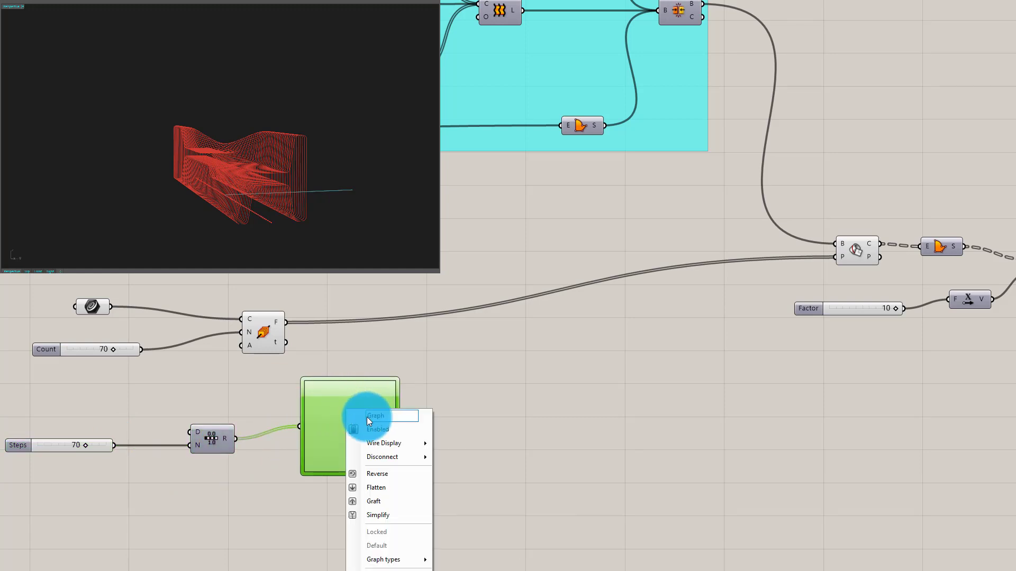
{"action": "mouse_move", "coordinate": [394, 560]}
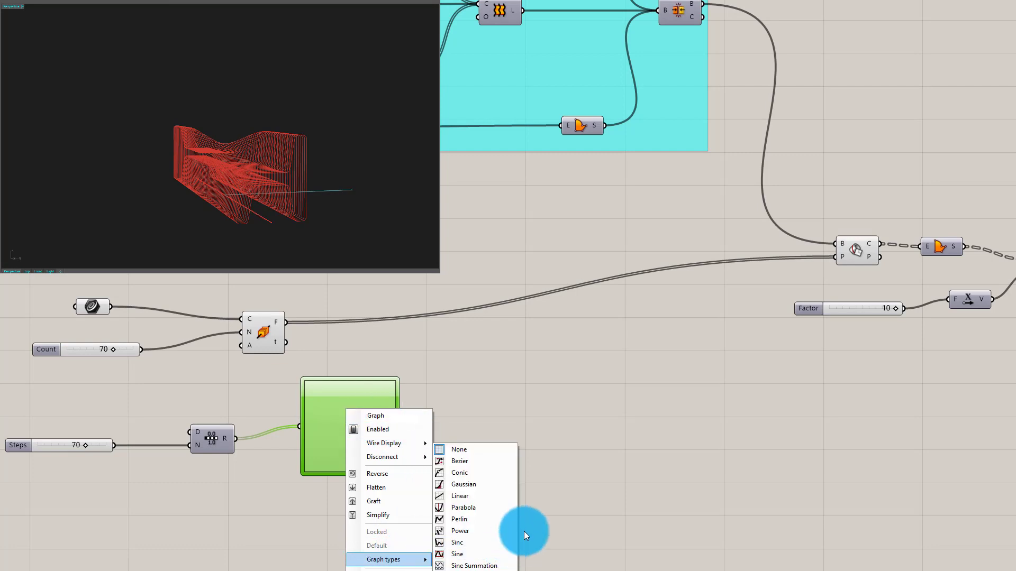
{"action": "left_click", "coordinate": [494, 462]}
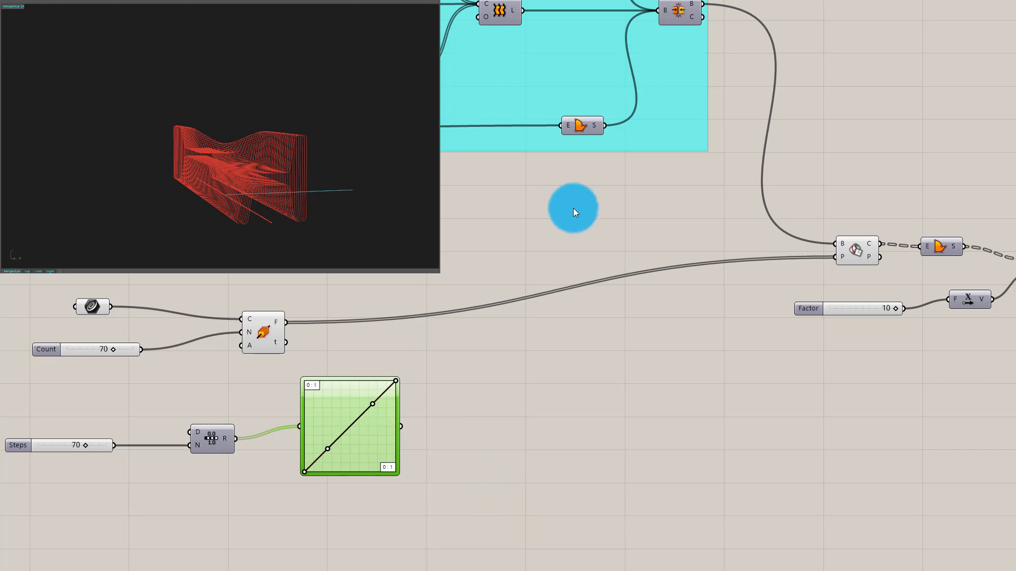
Step: Move the Graph Mapper down and the Perp Frames component up to widen the space between them
{"action": "left_click_drag", "start_coordinate": [379, 466], "coordinate": [379, 476]}
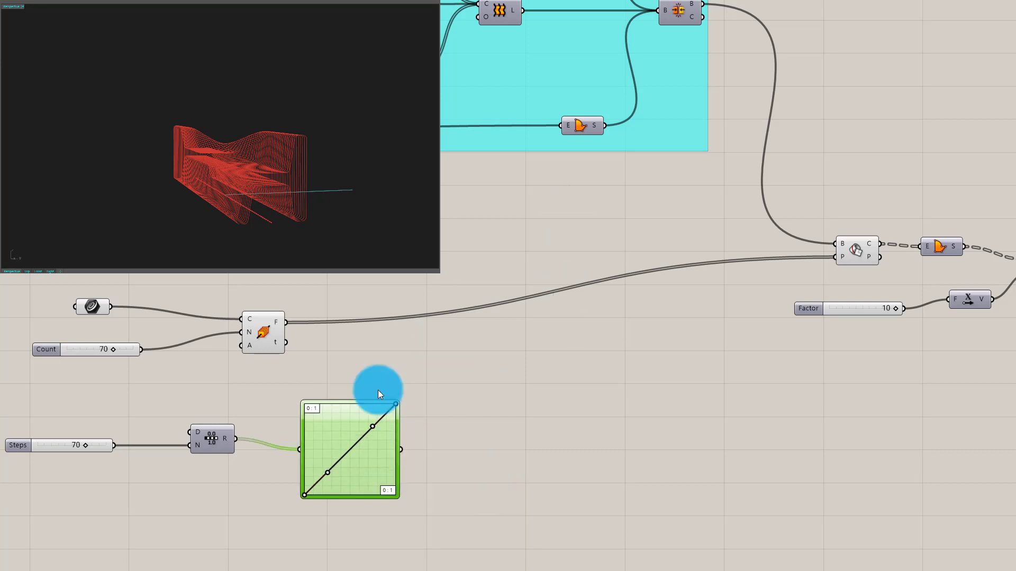
{"action": "left_click", "coordinate": [261, 324]}
{"action": "scroll", "coordinate": [276, 207], "scroll_direction": "up", "scroll_amount": 5}
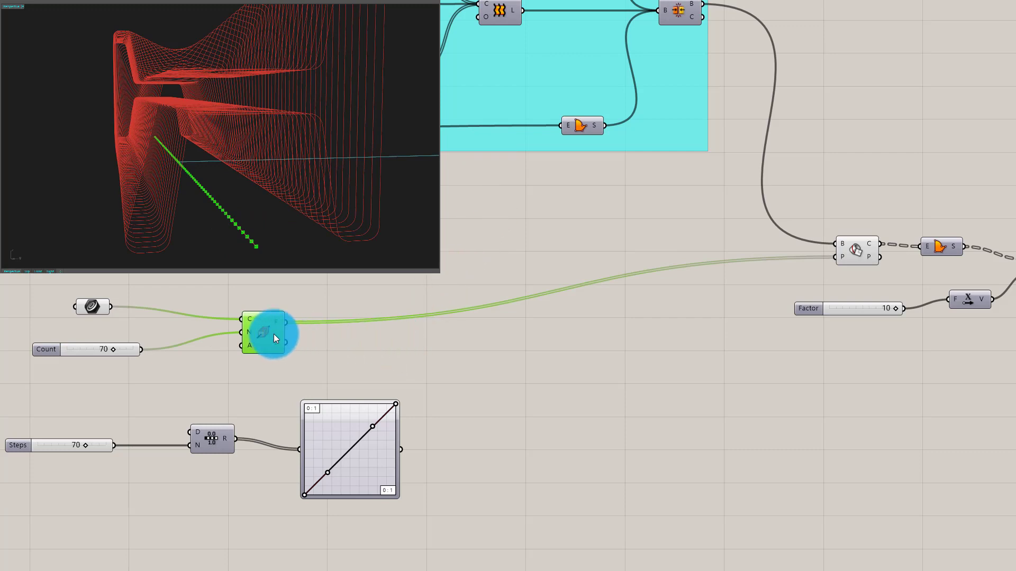
{"action": "left_click_drag", "start_coordinate": [274, 334], "coordinate": [280, 288]}
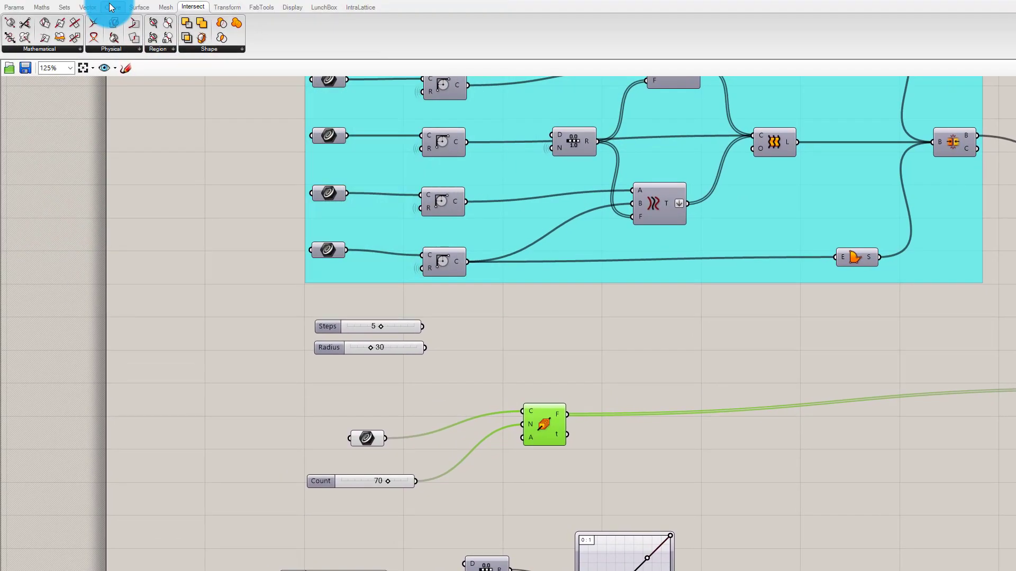
Step: Add a single Perp Frame curve analysis component to the right of the Graph Mapper
{"action": "left_click", "coordinate": [111, 7]}
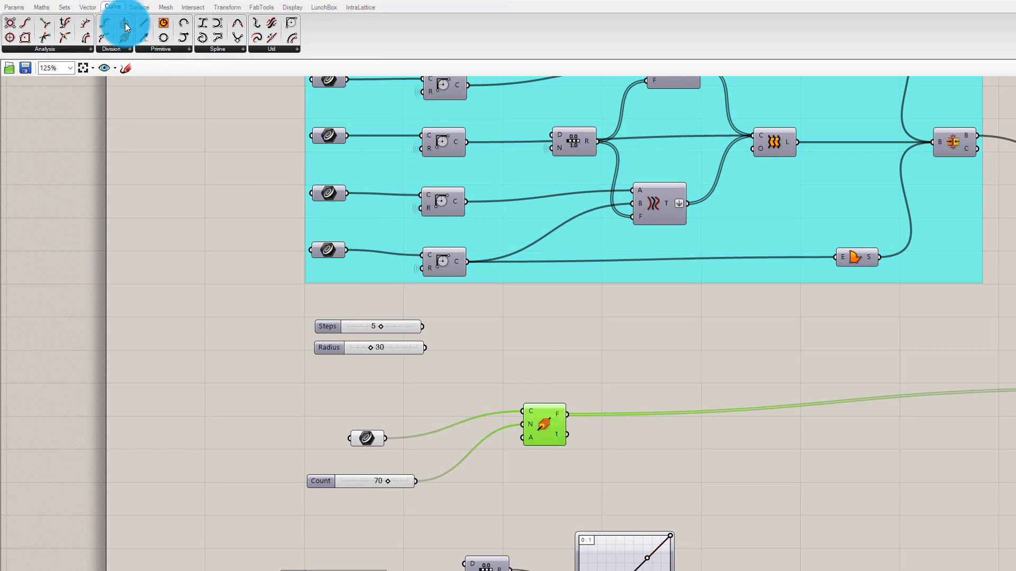
{"action": "left_click", "coordinate": [115, 48]}
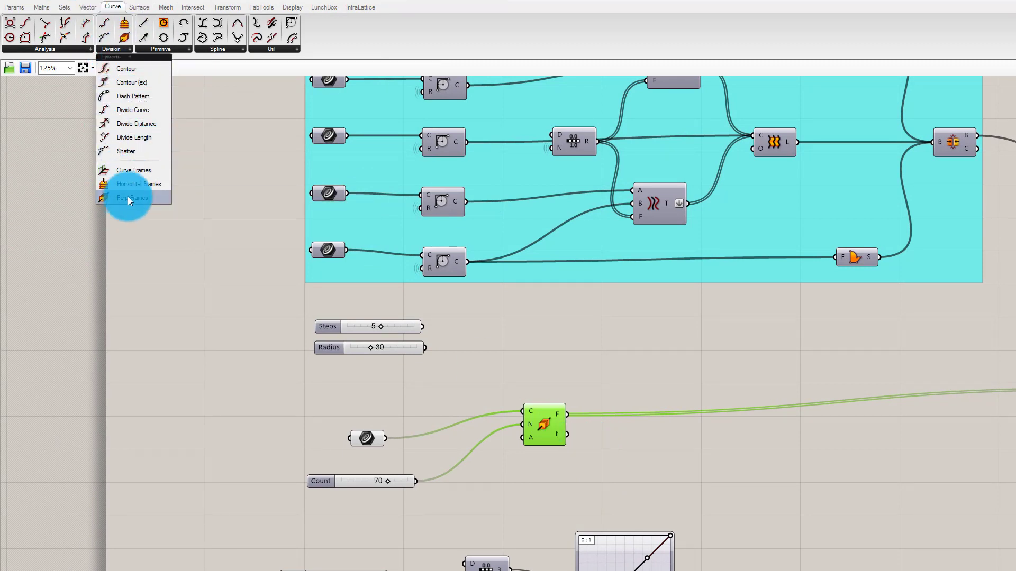
{"action": "left_click", "coordinate": [37, 46]}
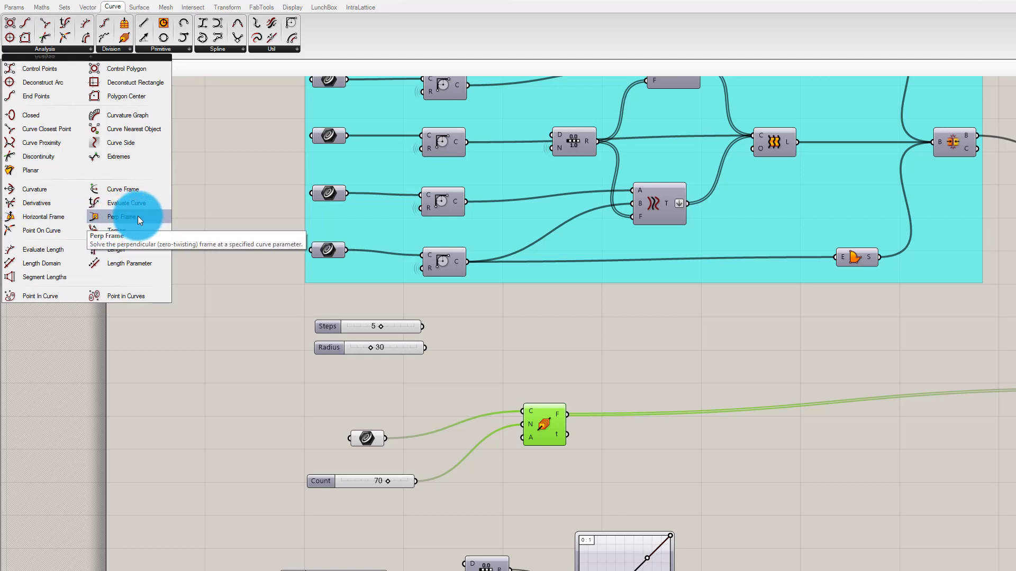
{"action": "left_click_drag", "start_coordinate": [137, 216], "coordinate": [805, 547]}
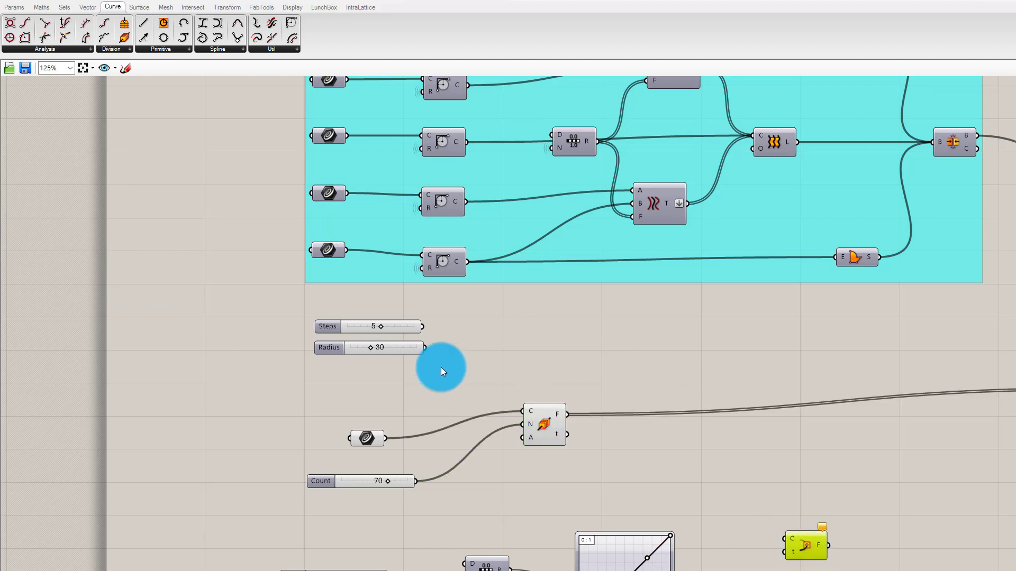
Step: Raise the curve parameter and connect it to the Perp Frame's C input and the Graph Mapper output to its t input
{"action": "left_click_drag", "start_coordinate": [370, 442], "coordinate": [365, 408]}
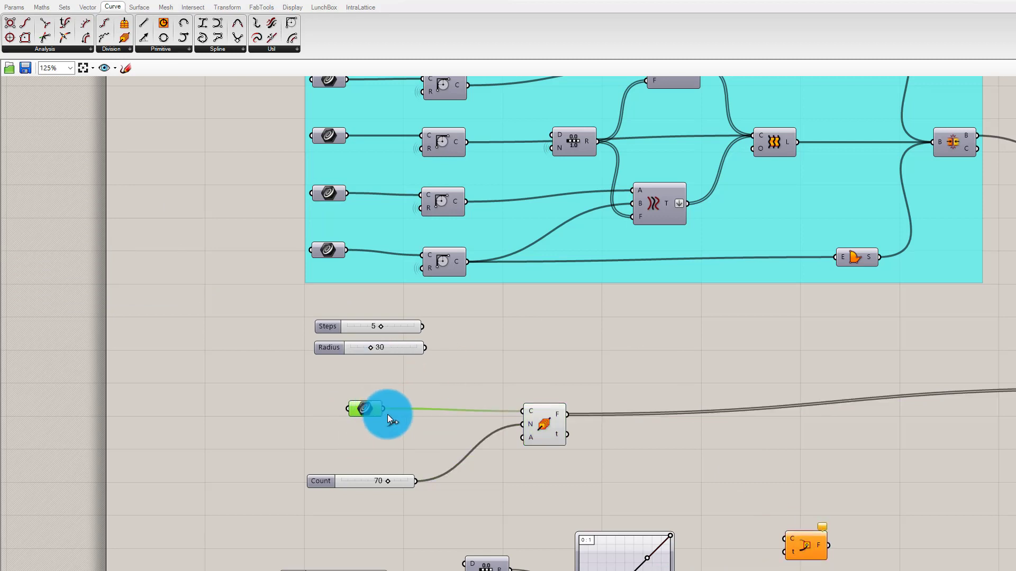
{"action": "left_click_drag", "start_coordinate": [735, 547], "coordinate": [791, 503]}
{"action": "left_click_drag", "start_coordinate": [676, 570], "coordinate": [813, 515]}
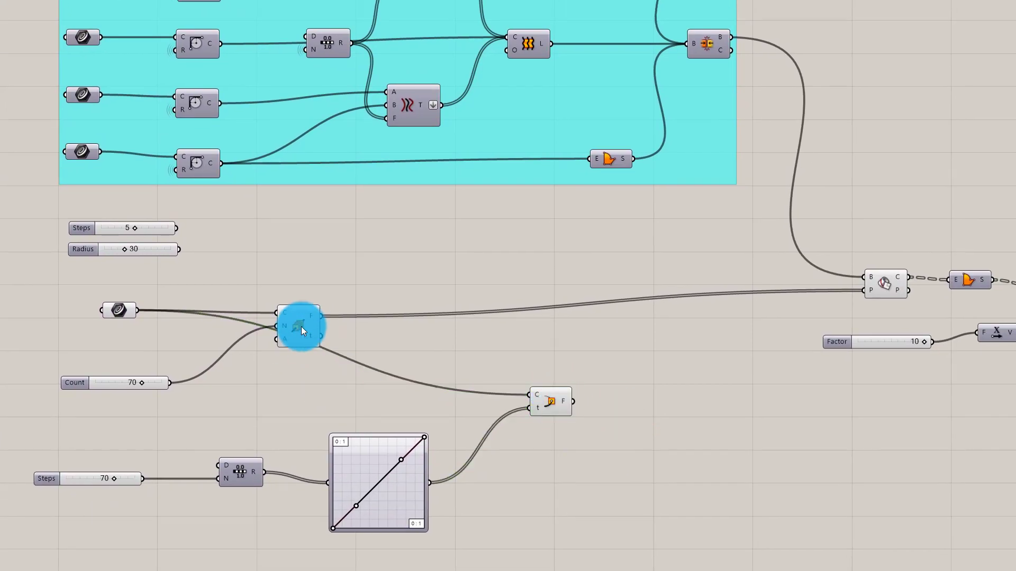
Step: Move the Perp Frames component to the right, above the Perp Frame component, and turn off its preview
{"action": "left_click_drag", "start_coordinate": [300, 326], "coordinate": [492, 322]}
{"action": "middle_click", "coordinate": [540, 294]}
{"action": "left_click", "coordinate": [578, 260]}
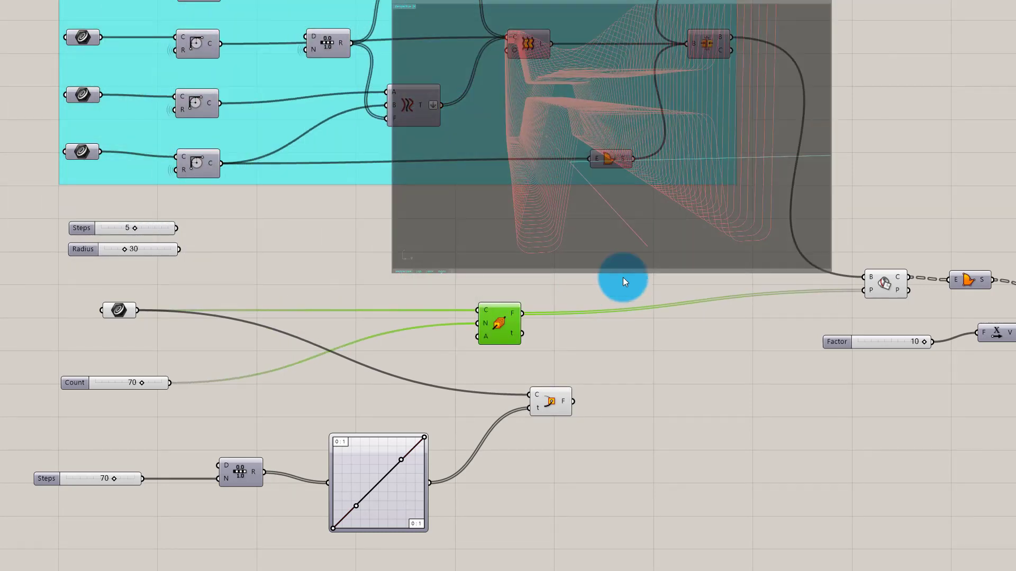
Step: Turn off the preview of the Brep | Plane intersection component that produces the section curves
{"action": "scroll", "coordinate": [659, 283], "scroll_direction": "down", "scroll_amount": 2}
{"action": "right_click_drag", "start_coordinate": [660, 283], "coordinate": [570, 350]}
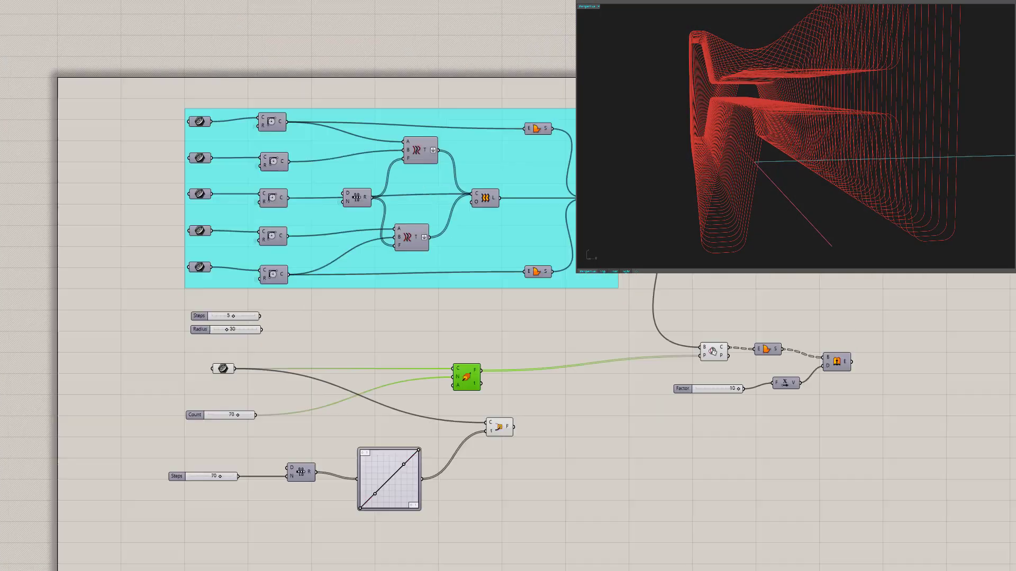
{"action": "left_click", "coordinate": [824, 119]}
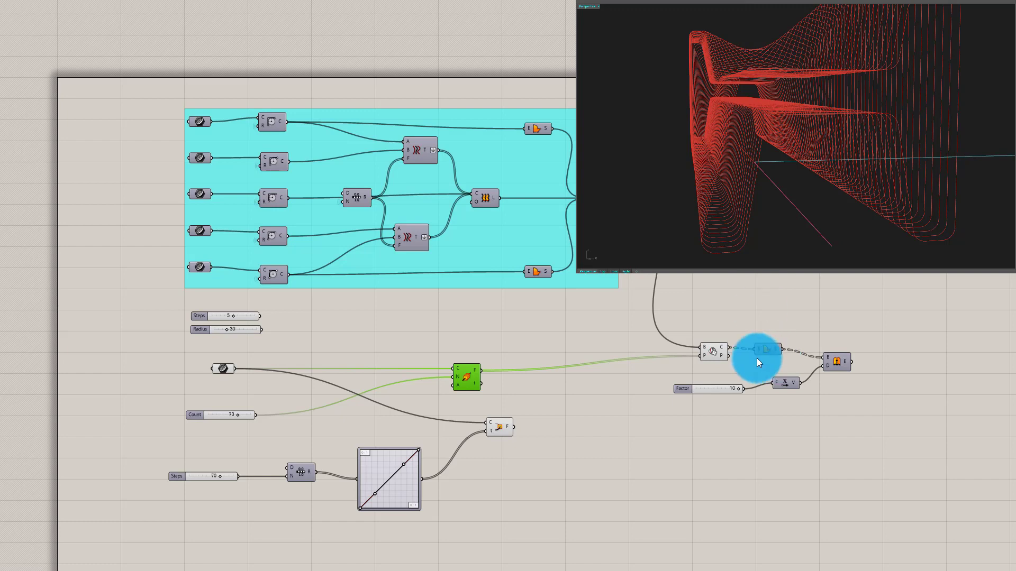
{"action": "middle_click", "coordinate": [717, 356]}
{"action": "left_click", "coordinate": [750, 324]}
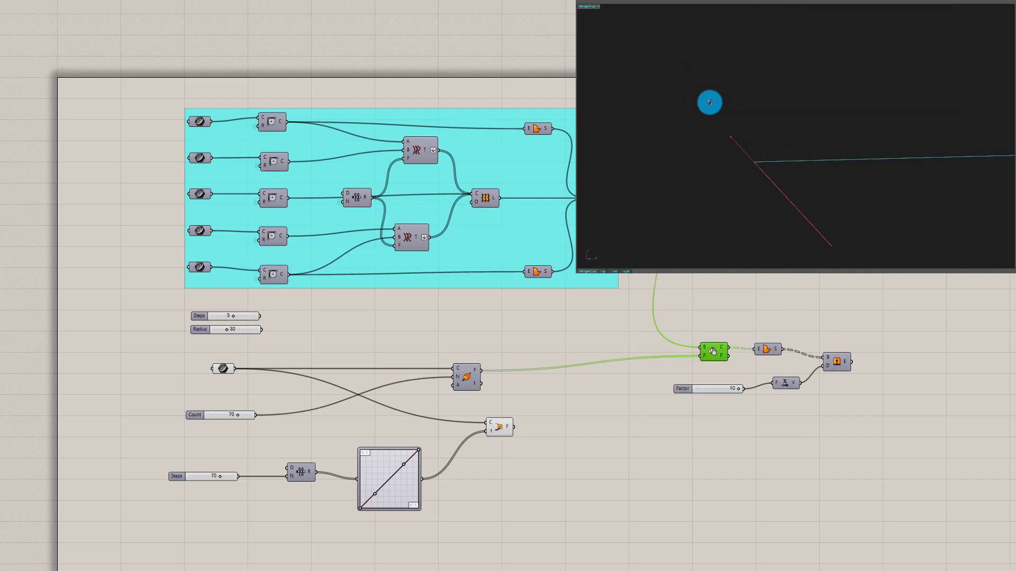
{"action": "right_click_drag", "start_coordinate": [707, 102], "coordinate": [709, 184]}
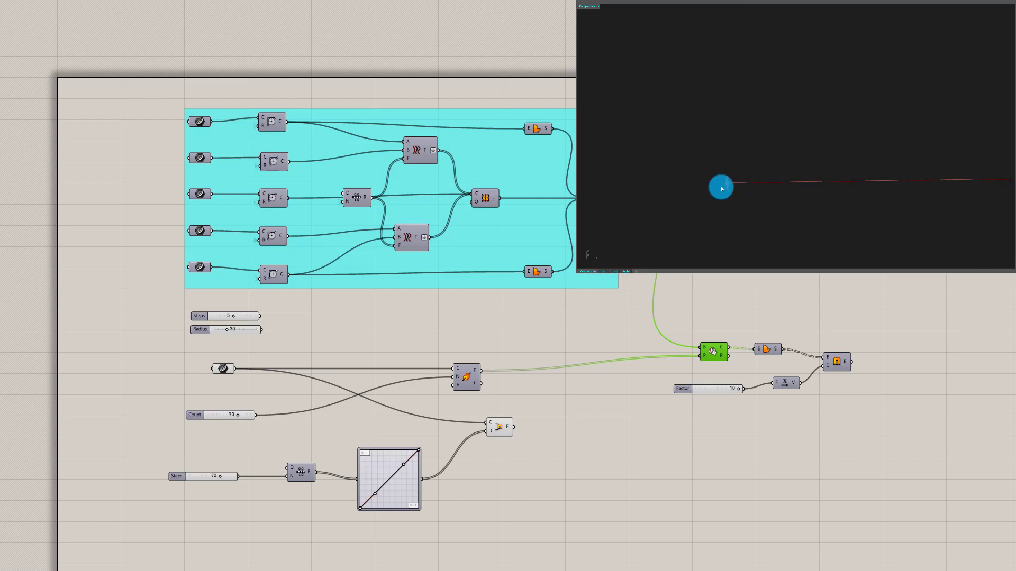
{"action": "right_click_drag", "start_coordinate": [724, 190], "coordinate": [694, 192]}
{"action": "scroll", "coordinate": [443, 482], "scroll_direction": "up", "scroll_amount": 1}
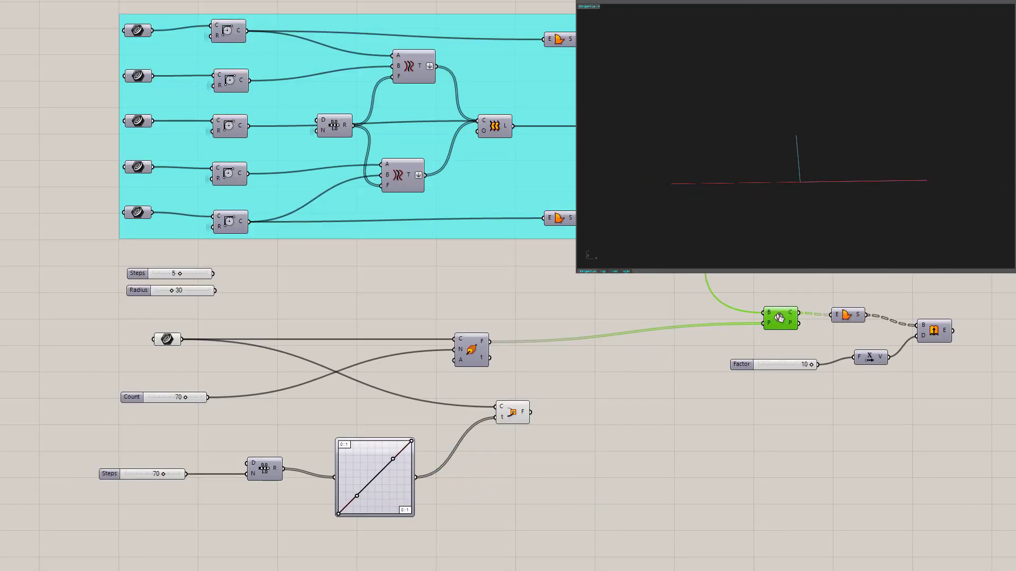
Step: Attach a panel to the Graph Mapper output and examine its values through to the end of the list
{"action": "left_click_drag", "start_coordinate": [498, 434], "coordinate": [482, 511]}
{"action": "scroll", "coordinate": [439, 492], "scroll_direction": "up", "scroll_amount": 2}
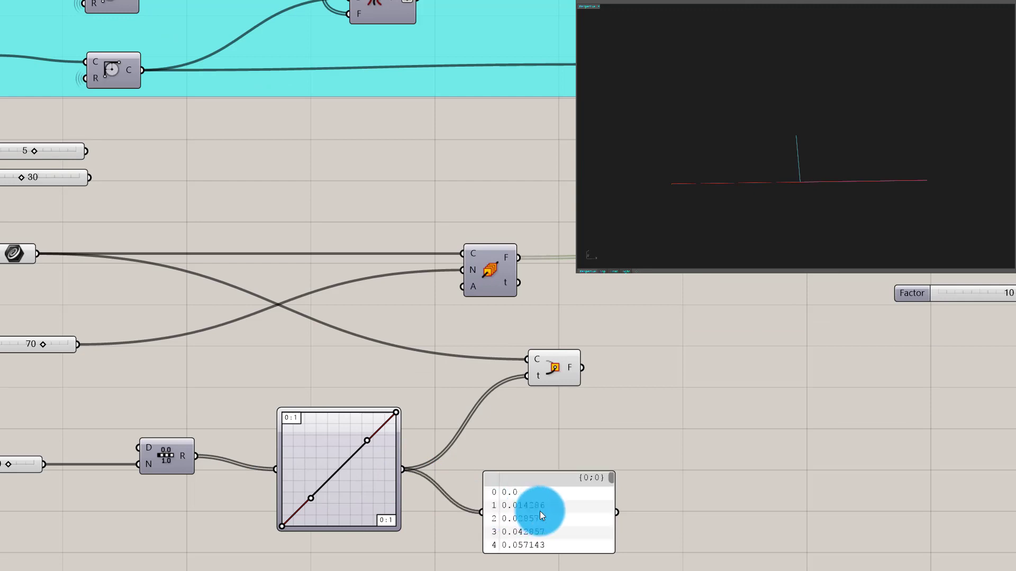
{"action": "left_click_drag", "start_coordinate": [553, 498], "coordinate": [700, 443]}
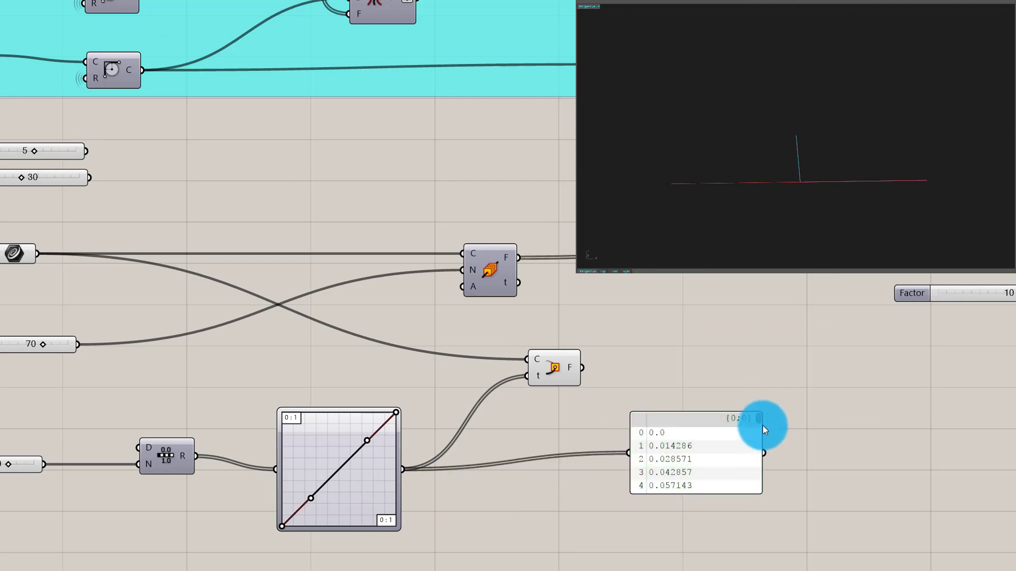
{"action": "left_click_drag", "start_coordinate": [763, 425], "coordinate": [759, 494]}
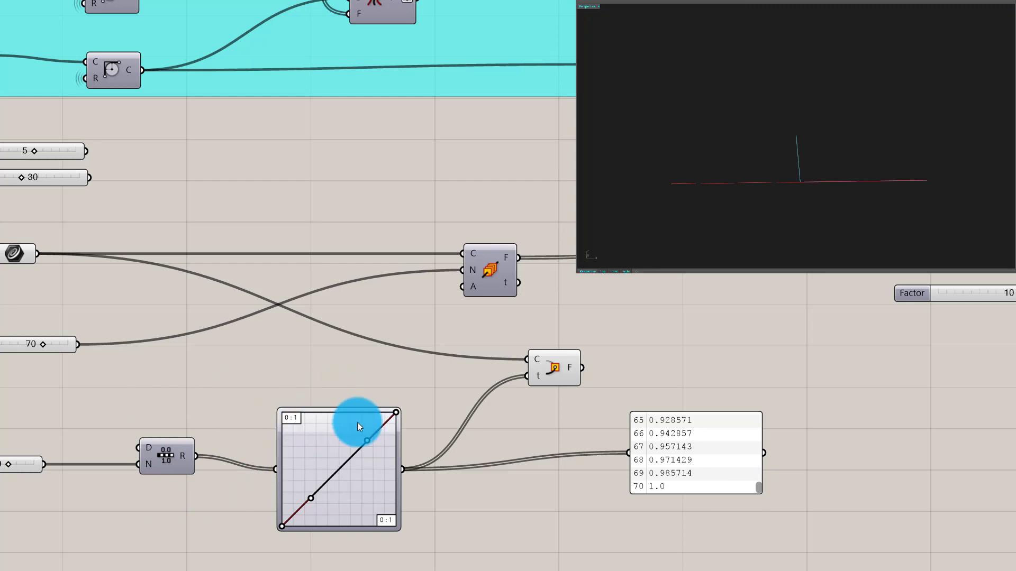
Step: Space out the Graph Mapper and Perp Frame components and place the value panel beneath the Perp Frame
{"action": "left_click_drag", "start_coordinate": [325, 437], "coordinate": [317, 444]}
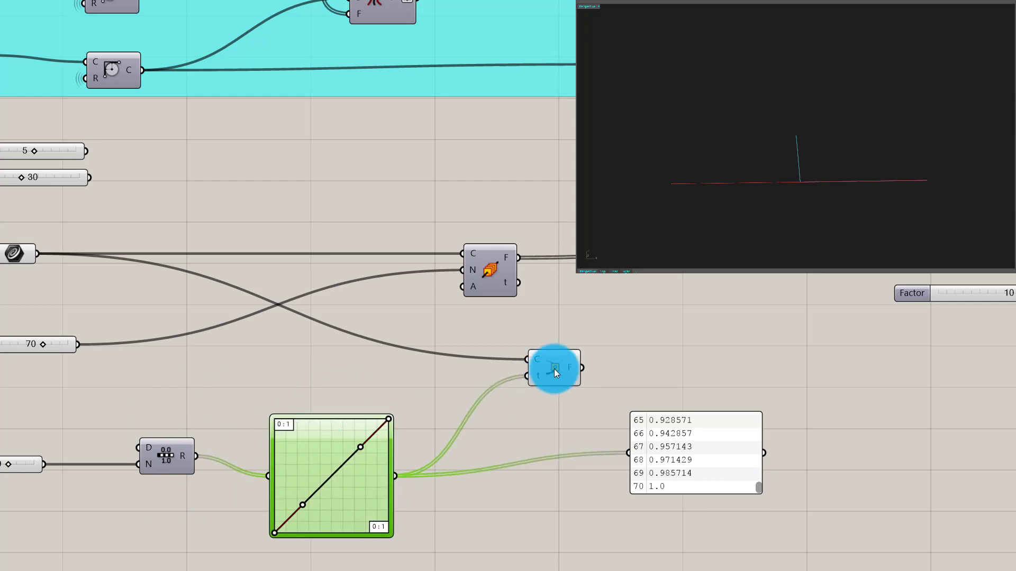
{"action": "left_click_drag", "start_coordinate": [554, 372], "coordinate": [586, 353]}
{"action": "left_click_drag", "start_coordinate": [672, 462], "coordinate": [619, 466]}
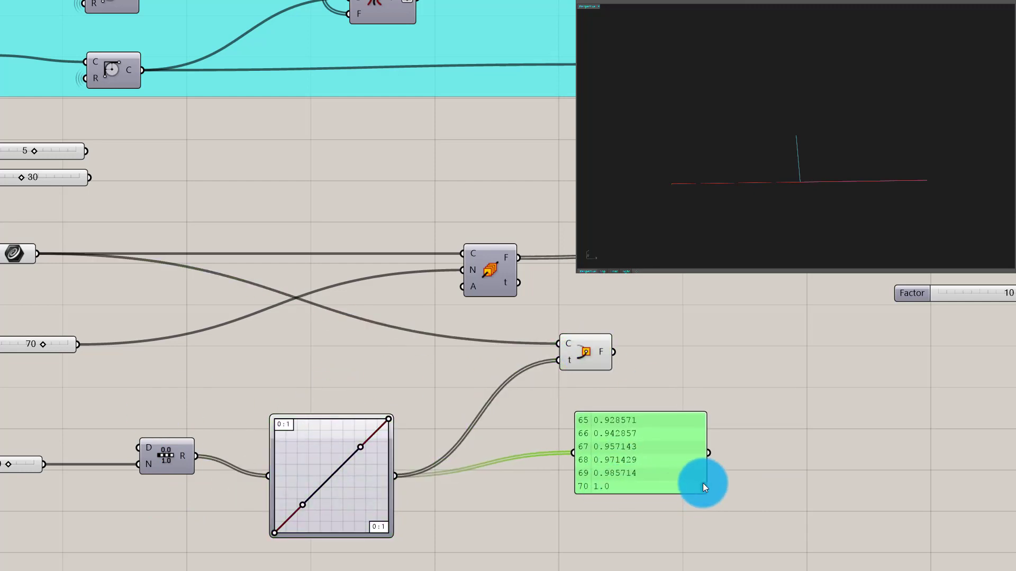
{"action": "left_click_drag", "start_coordinate": [703, 484], "coordinate": [707, 547]}
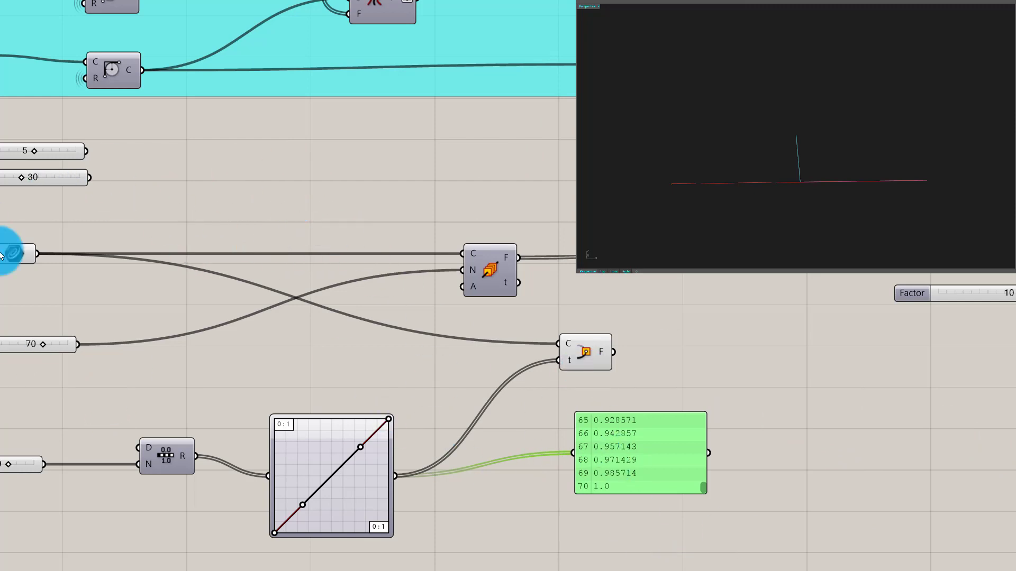
Step: Add a Deconstruct Domain component above the curve parameter's wires and feed the curve into its I input
{"action": "left_click", "coordinate": [24, 257]}
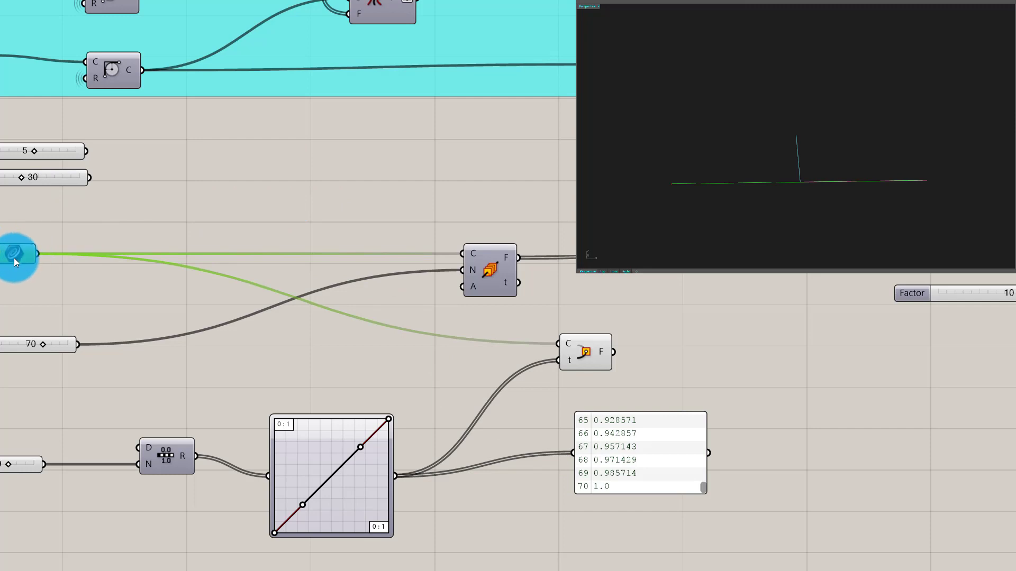
{"action": "right_click_drag", "start_coordinate": [108, 191], "coordinate": [123, 198]}
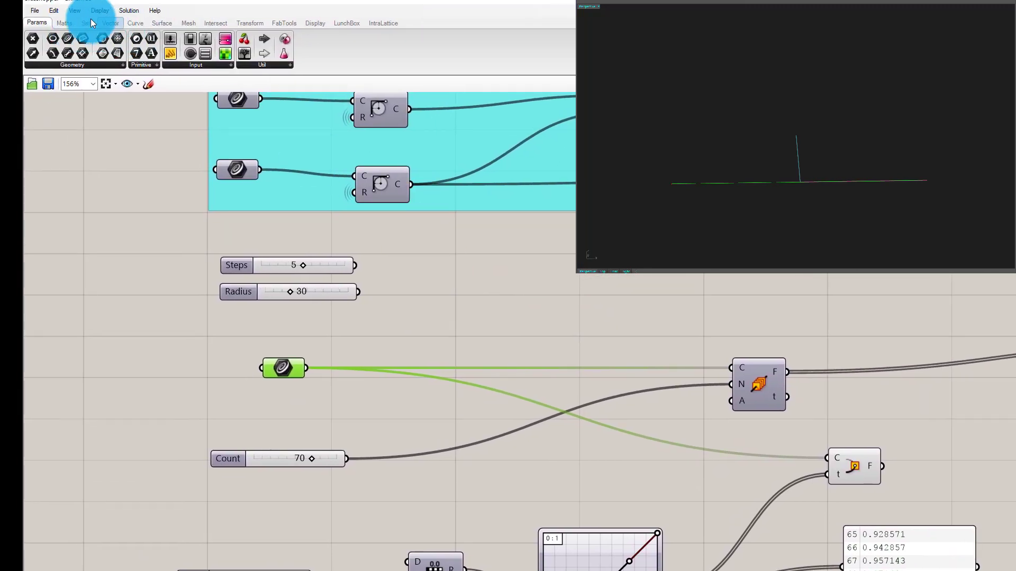
{"action": "left_click", "coordinate": [64, 23]}
{"action": "left_click", "coordinate": [61, 64]}
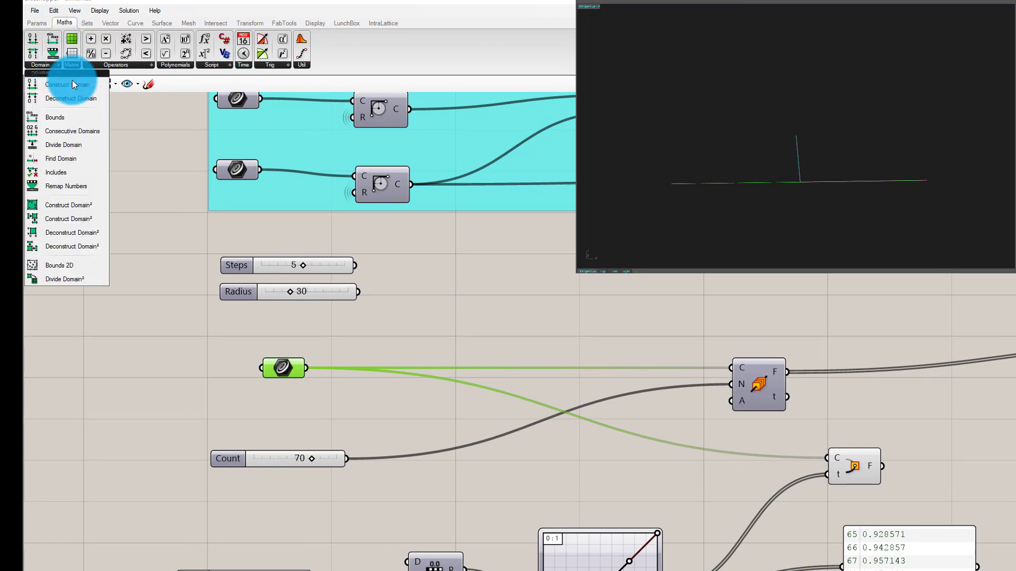
{"action": "left_click_drag", "start_coordinate": [81, 93], "coordinate": [481, 378]}
{"action": "left_click_drag", "start_coordinate": [306, 368], "coordinate": [507, 331]}
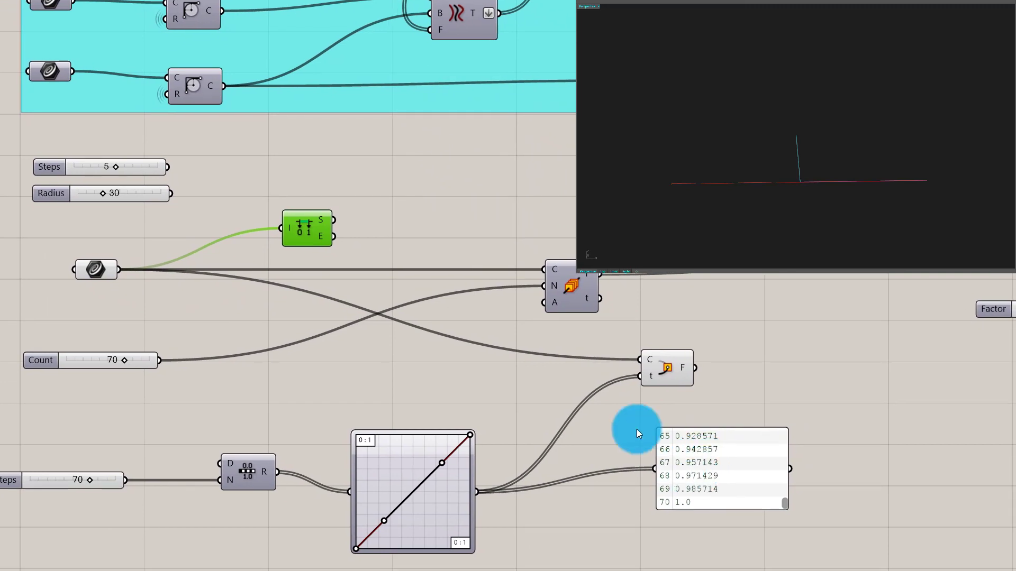
Step: Move the panel beside Deconstruct Domain and wire it to the E output to read the curve's domain end
{"action": "left_click_drag", "start_coordinate": [814, 523], "coordinate": [651, 244]}
{"action": "left_click_drag", "start_coordinate": [335, 215], "coordinate": [547, 191]}
{"action": "left_click_drag", "start_coordinate": [408, 210], "coordinate": [551, 175]}
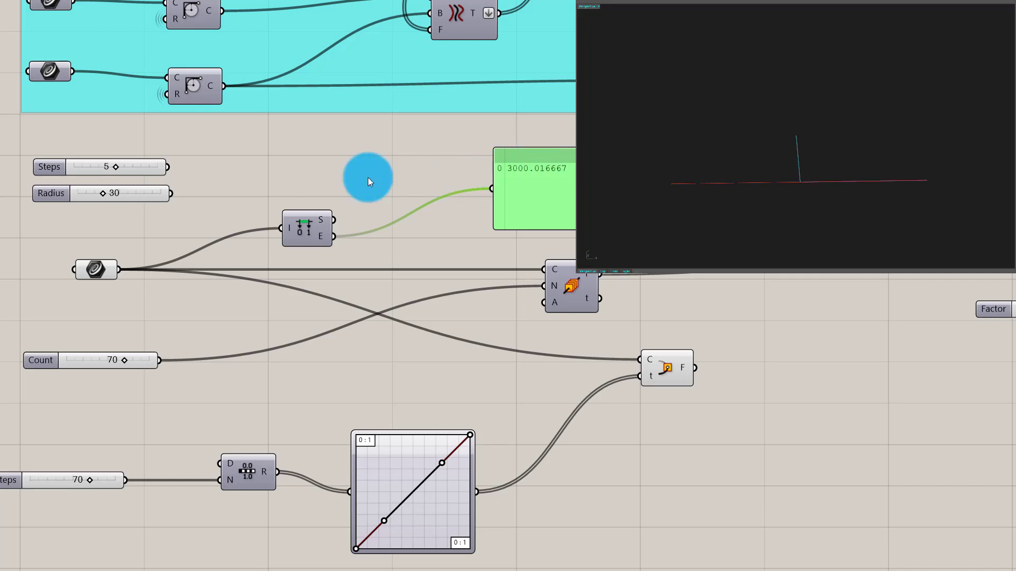
Step: Reparameterize the curve parameter and shift the Deconstruct Domain component slightly up
{"action": "left_click", "coordinate": [95, 268]}
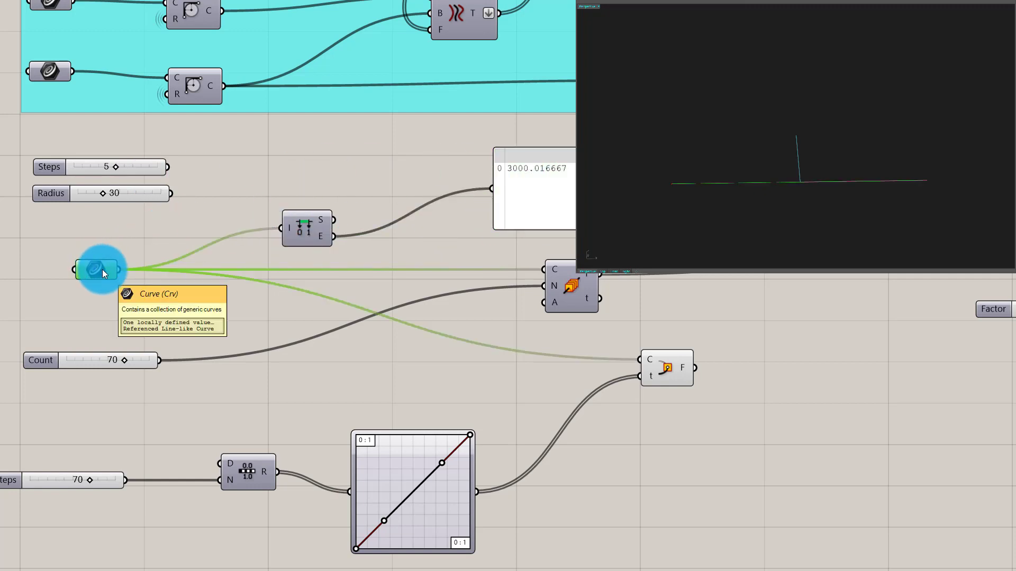
{"action": "right_click", "coordinate": [109, 269]}
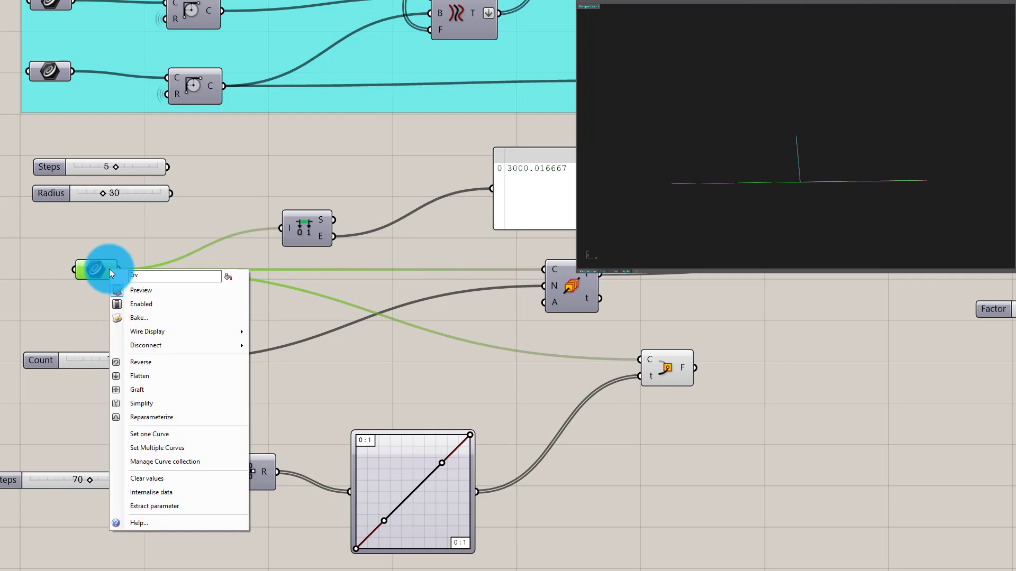
{"action": "left_click", "coordinate": [176, 419]}
{"action": "left_click", "coordinate": [414, 180]}
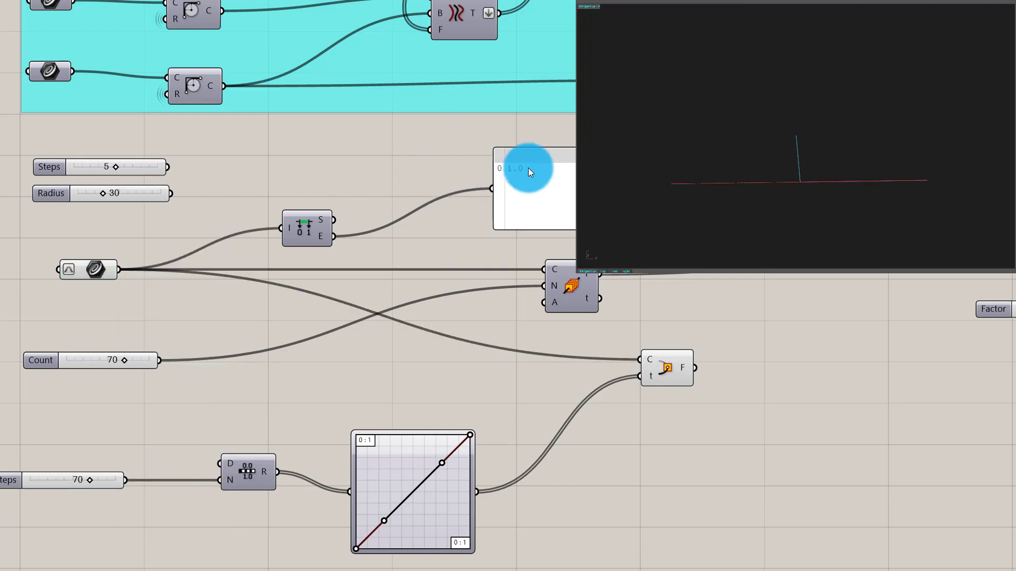
{"action": "left_click_drag", "start_coordinate": [311, 233], "coordinate": [320, 201]}
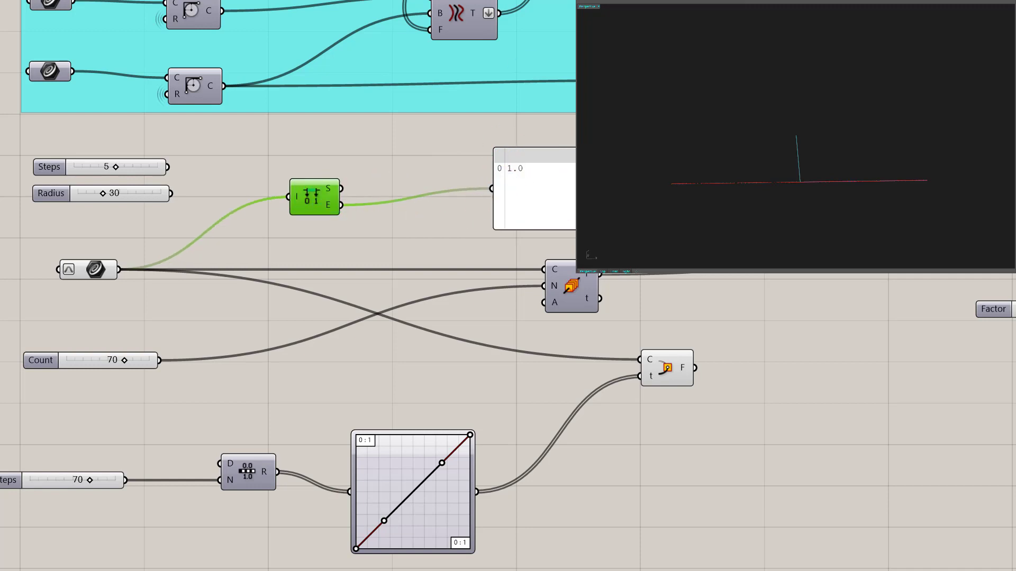
Step: Delete the panel attached to the Deconstruct Domain's E output
{"action": "right_click_drag", "start_coordinate": [794, 166], "coordinate": [594, 296]}
{"action": "scroll", "coordinate": [815, 181], "scroll_direction": "up", "scroll_amount": 6}
{"action": "left_click", "coordinate": [571, 177]}
{"action": "left_click_drag", "start_coordinate": [582, 176], "coordinate": [581, 170]}
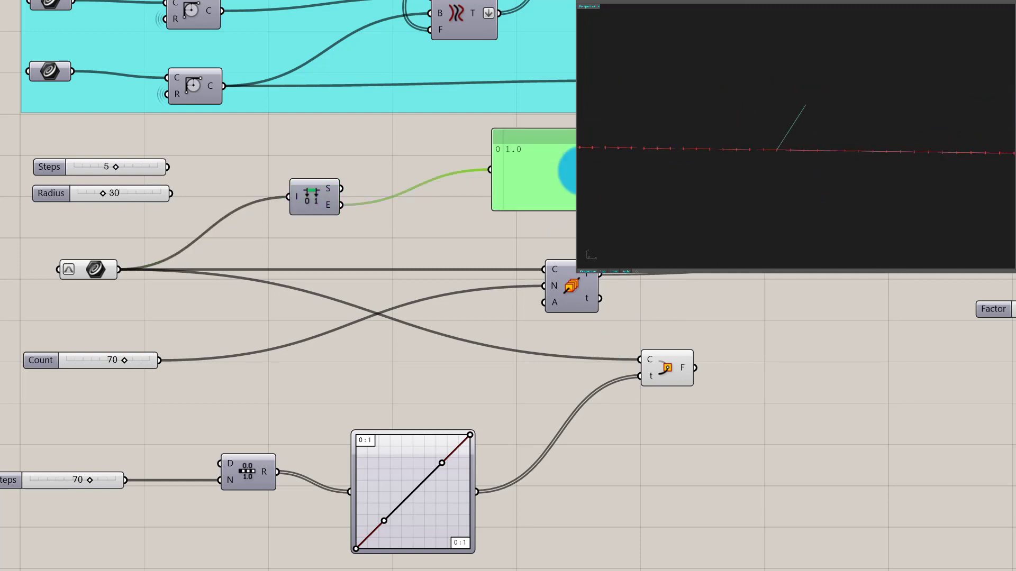
{"action": "key", "text": "Delete"}
Step: Bend the Graph Mapper's Bezier curve upward by moving its upper handle up and to the left
{"action": "right_click_drag", "start_coordinate": [750, 219], "coordinate": [783, 182]}
{"action": "left_click", "coordinate": [513, 424]}
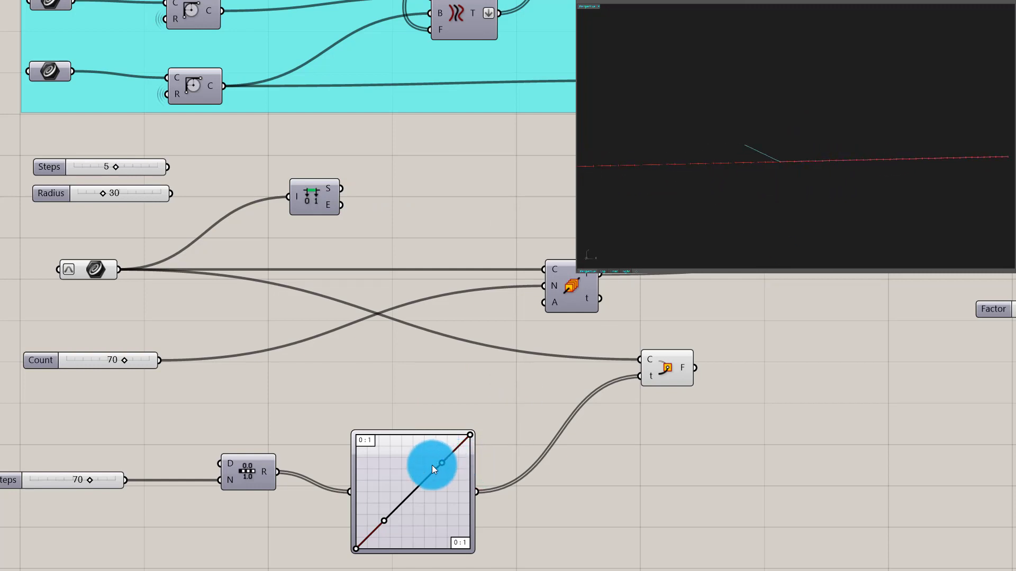
{"action": "mouse_move", "coordinate": [431, 465]}
{"action": "left_mouse_down"}
{"action": "mouse_move", "coordinate": [404, 448]}
{"action": "mouse_move", "coordinate": [447, 461]}
{"action": "mouse_move", "coordinate": [401, 443]}
{"action": "mouse_move", "coordinate": [412, 460]}
{"action": "left_mouse_up"}
{"action": "right_click_drag", "start_coordinate": [724, 148], "coordinate": [764, 154]}
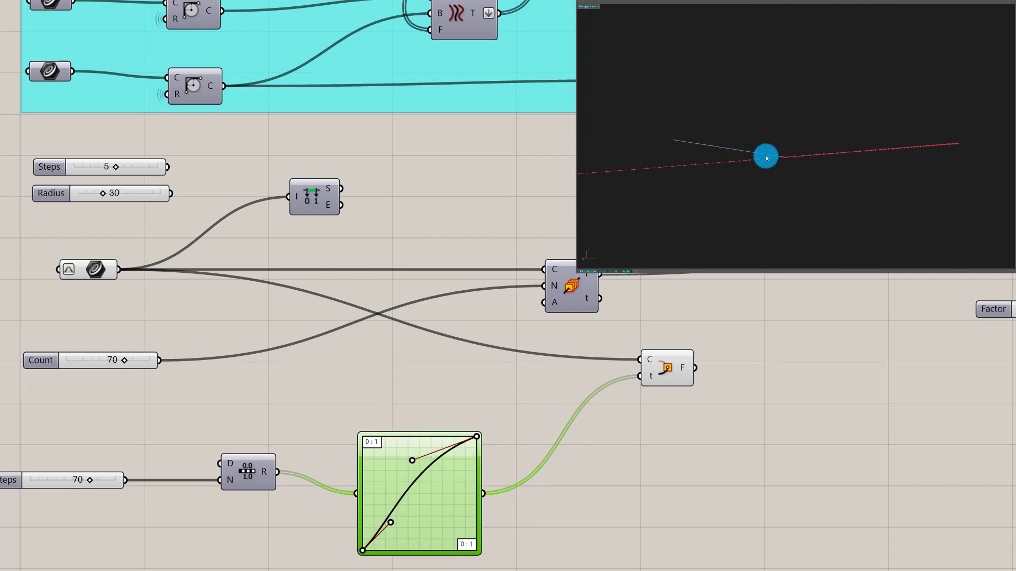
Step: Move the Perp Frame component down, closer to the Graph Mapper's output
{"action": "left_click_drag", "start_coordinate": [674, 363], "coordinate": [666, 399]}
{"action": "left_click", "coordinate": [387, 64]}
{"action": "left_click", "coordinate": [627, 420]}
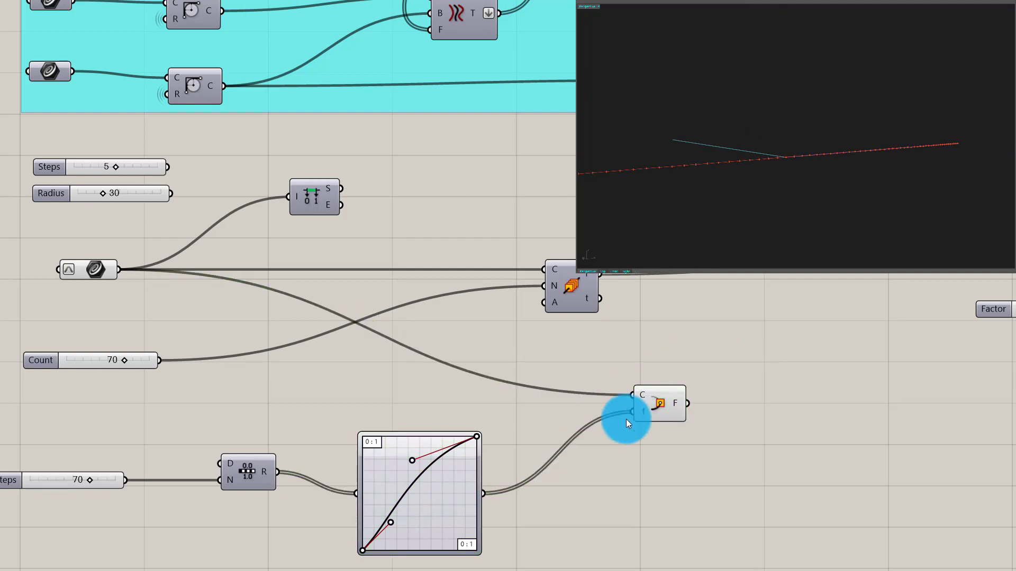
Step: Add a Plane Surface component beside the Perp Frame and connect the F output to its P input
{"action": "double_click", "coordinate": [739, 411]}
{"action": "type", "text": "pl"}
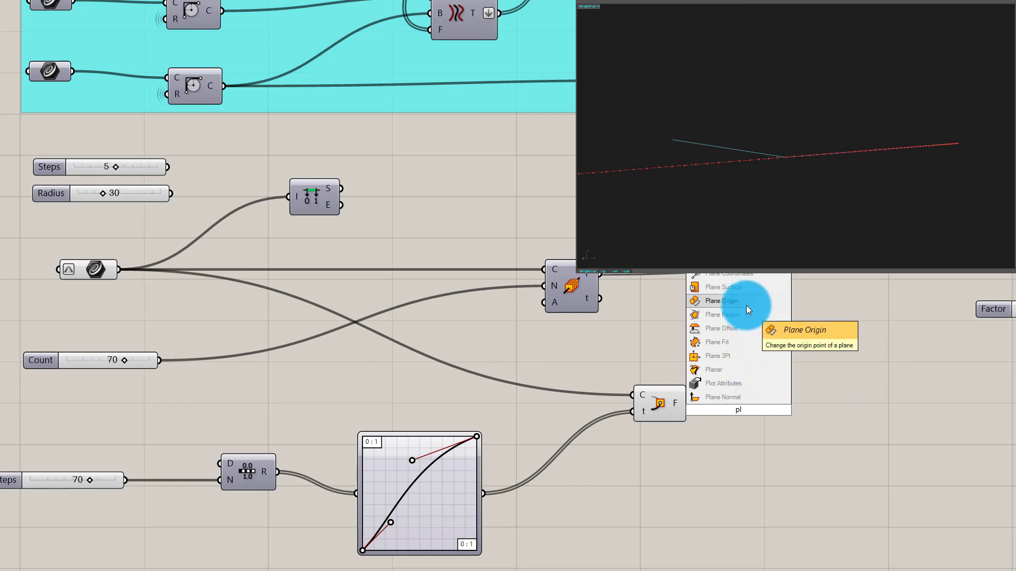
{"action": "type", "text": "ane"}
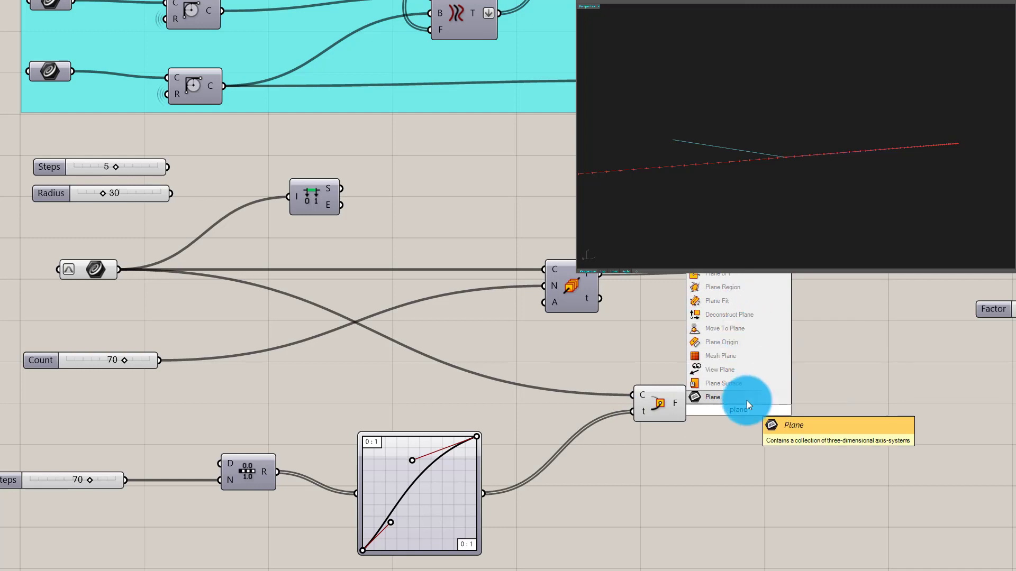
{"action": "left_click", "coordinate": [747, 383]}
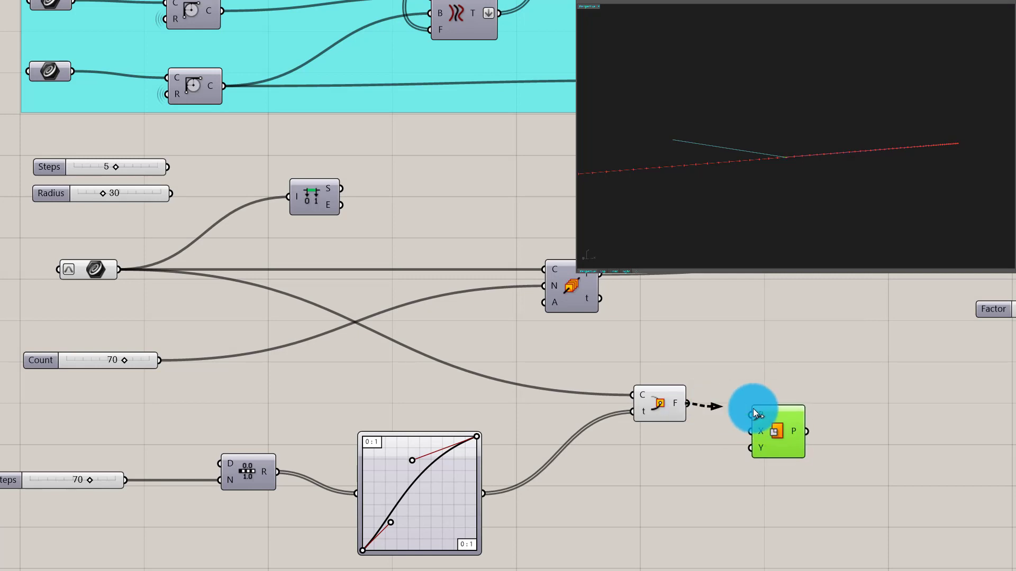
{"action": "left_click_drag", "start_coordinate": [754, 410], "coordinate": [795, 454]}
Step: Enlarge the X domain of the Plane Surface component, using -100.0 as its lower bound
{"action": "right_click", "coordinate": [784, 433]}
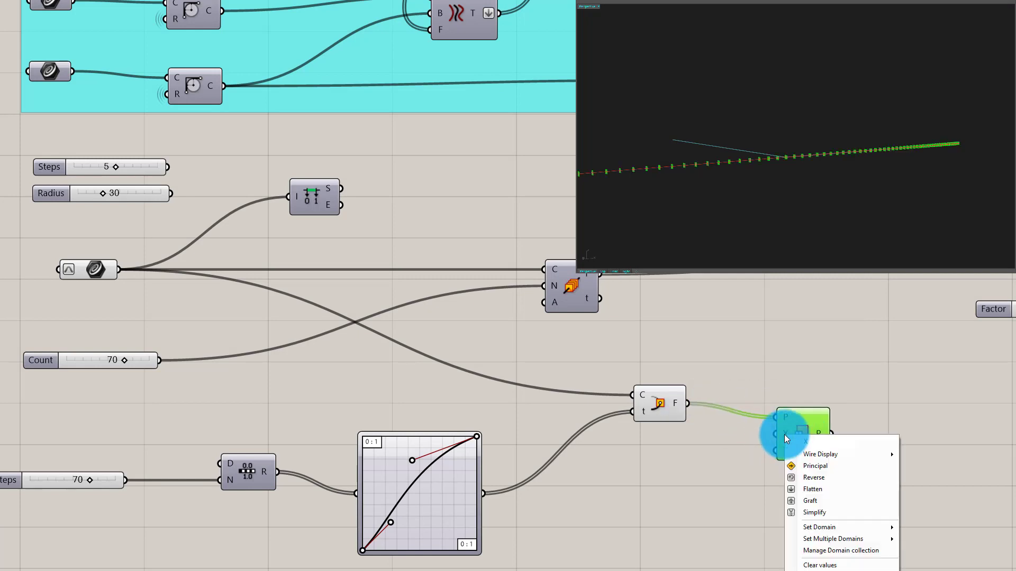
{"action": "left_click", "coordinate": [840, 529]}
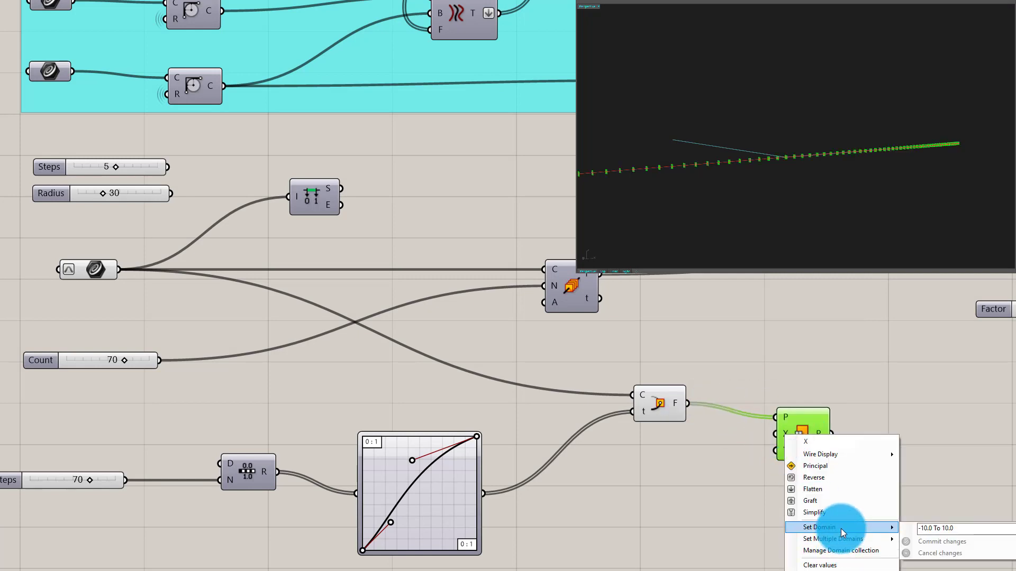
{"action": "left_click", "coordinate": [927, 528]}
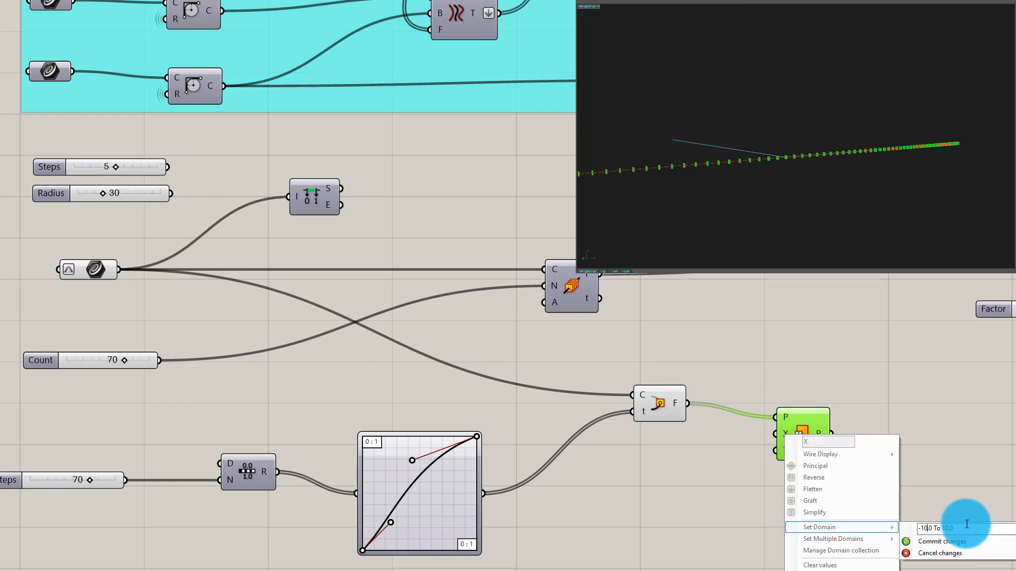
{"action": "type", "text": "0"}
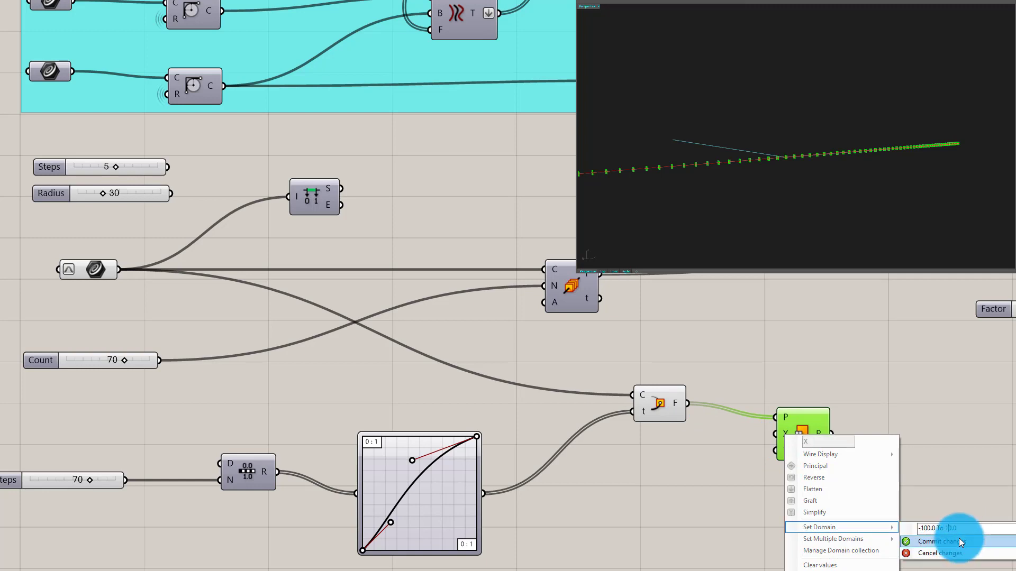
{"action": "left_click", "coordinate": [976, 542]}
{"action": "left_click", "coordinate": [977, 509]}
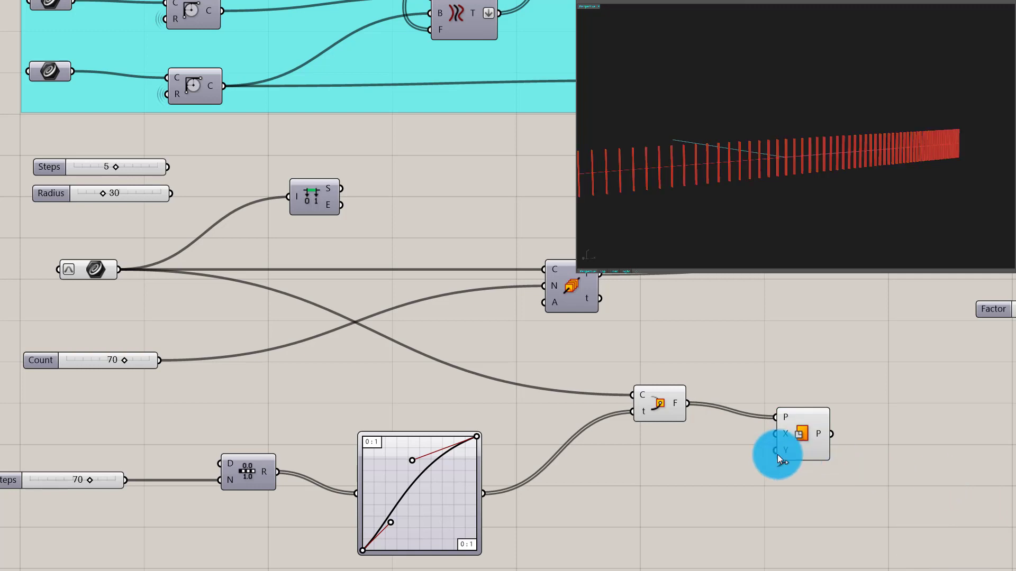
Step: Reshape the Graph Mapper's Bezier into an S-curve by lowering its end handle and raising its start handle
{"action": "mouse_move", "coordinate": [773, 125]}
{"action": "right_mouse_down"}
{"action": "mouse_move", "coordinate": [811, 127]}
{"action": "mouse_move", "coordinate": [746, 120]}
{"action": "mouse_move", "coordinate": [728, 156]}
{"action": "mouse_move", "coordinate": [777, 123]}
{"action": "right_mouse_up"}
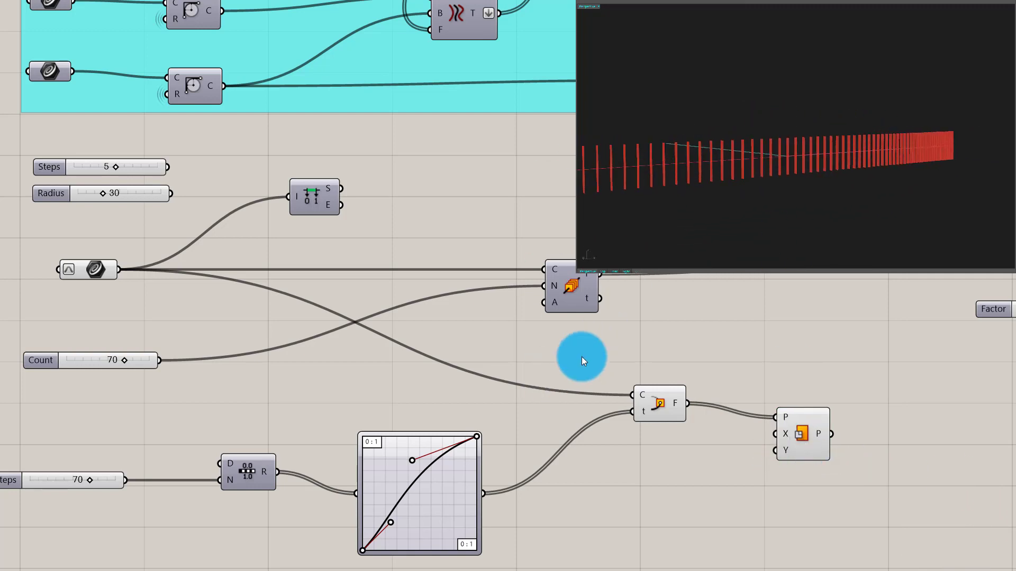
{"action": "left_click_drag", "start_coordinate": [412, 460], "coordinate": [504, 538]}
{"action": "right_click_drag", "start_coordinate": [778, 159], "coordinate": [787, 157]}
{"action": "left_click", "coordinate": [364, 543]}
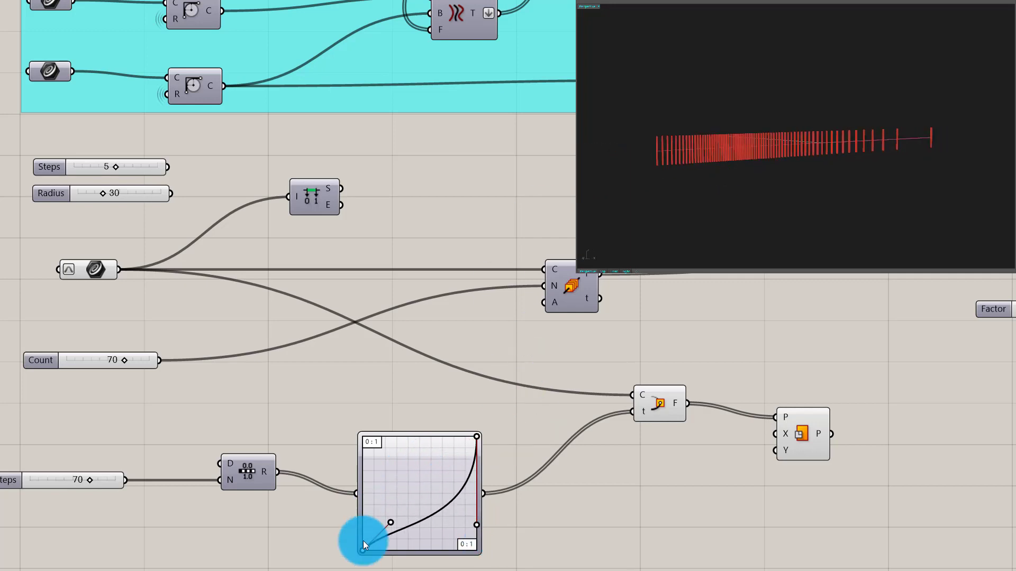
{"action": "left_click_drag", "start_coordinate": [389, 522], "coordinate": [414, 467]}
{"action": "left_click", "coordinate": [476, 525]}
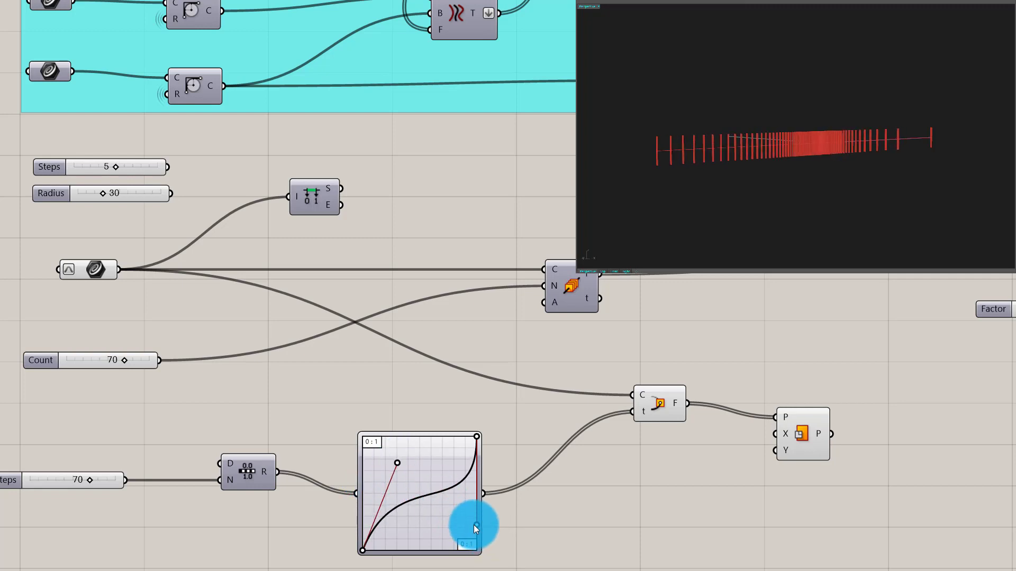
{"action": "left_click_drag", "start_coordinate": [473, 525], "coordinate": [451, 512]}
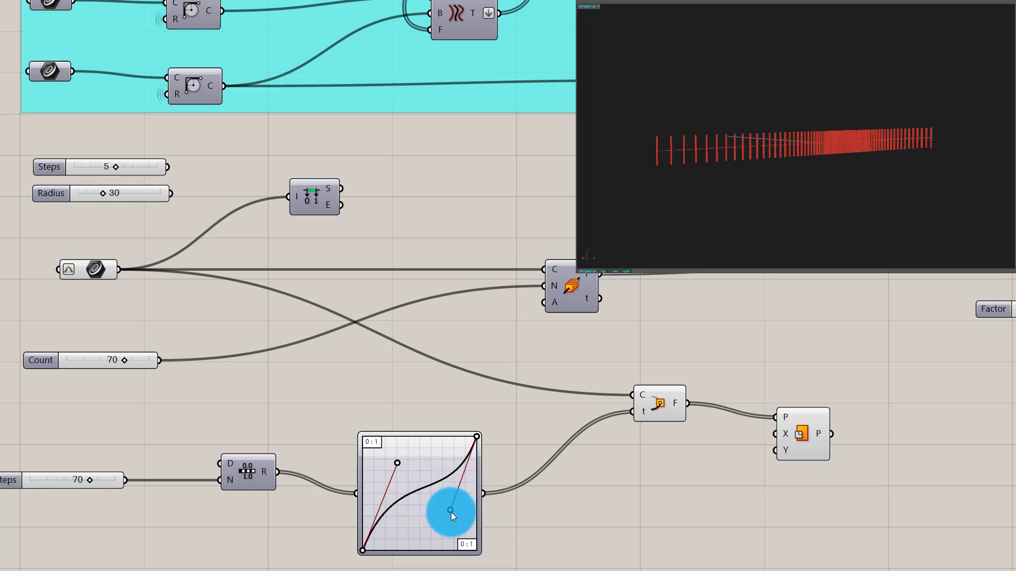
Step: Bring both Bezier handles towards the Graph Mapper's upper-left area to form a steep initial rise that flattens out
{"action": "mouse_move", "coordinate": [397, 464]}
{"action": "left_mouse_down"}
{"action": "mouse_move", "coordinate": [368, 455]}
{"action": "mouse_move", "coordinate": [429, 486]}
{"action": "mouse_move", "coordinate": [369, 459]}
{"action": "mouse_move", "coordinate": [386, 464]}
{"action": "left_mouse_up"}
{"action": "left_click_drag", "start_coordinate": [450, 511], "coordinate": [393, 465]}
{"action": "mouse_move", "coordinate": [374, 463]}
{"action": "left_mouse_down"}
{"action": "mouse_move", "coordinate": [394, 496]}
{"action": "mouse_move", "coordinate": [372, 484]}
{"action": "mouse_move", "coordinate": [383, 464]}
{"action": "left_mouse_up"}
{"action": "mouse_move", "coordinate": [739, 98]}
{"action": "right_mouse_down"}
{"action": "mouse_move", "coordinate": [703, 77]}
{"action": "mouse_move", "coordinate": [727, 88]}
{"action": "right_mouse_up"}
Step: Feed the Perp Frame's F output into the P input of the Brep/Plane intersection component and enable that component's preview
{"action": "left_click", "coordinate": [659, 403]}
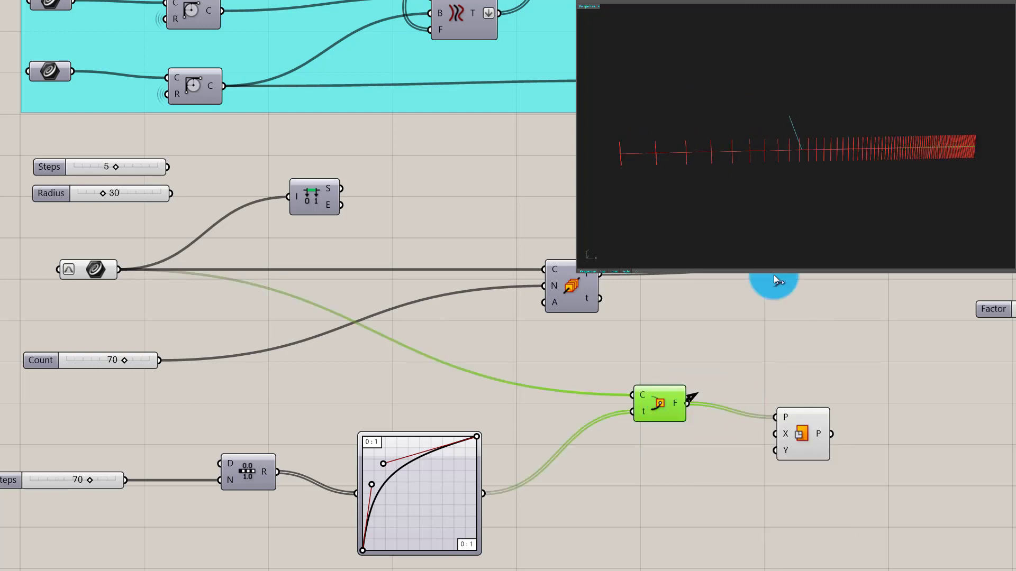
{"action": "left_click_drag", "start_coordinate": [774, 275], "coordinate": [889, 191]}
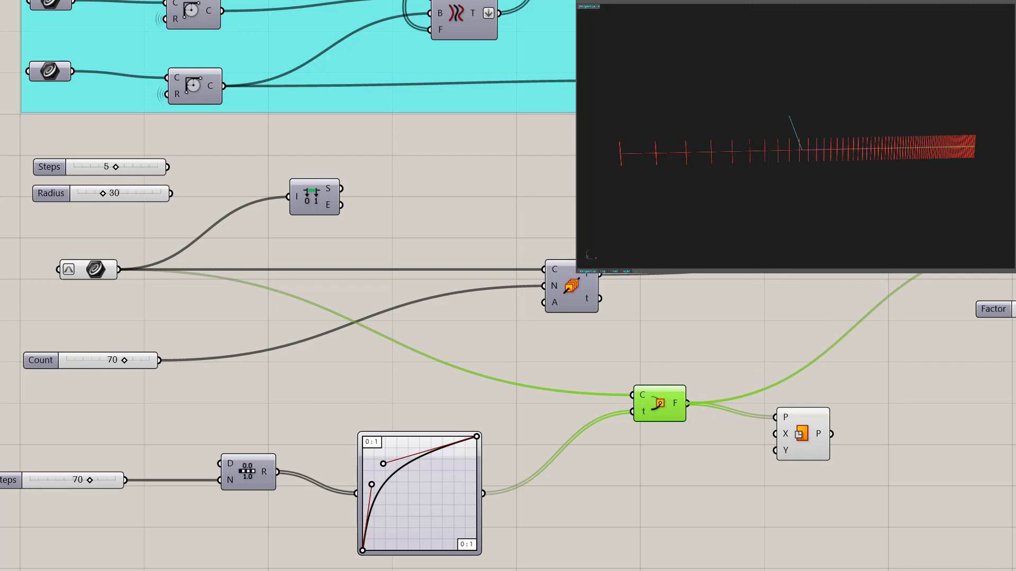
{"action": "left_click", "coordinate": [891, 278]}
{"action": "middle_click", "coordinate": [621, 340]}
{"action": "left_click", "coordinate": [639, 319]}
{"action": "left_click", "coordinate": [882, 186]}
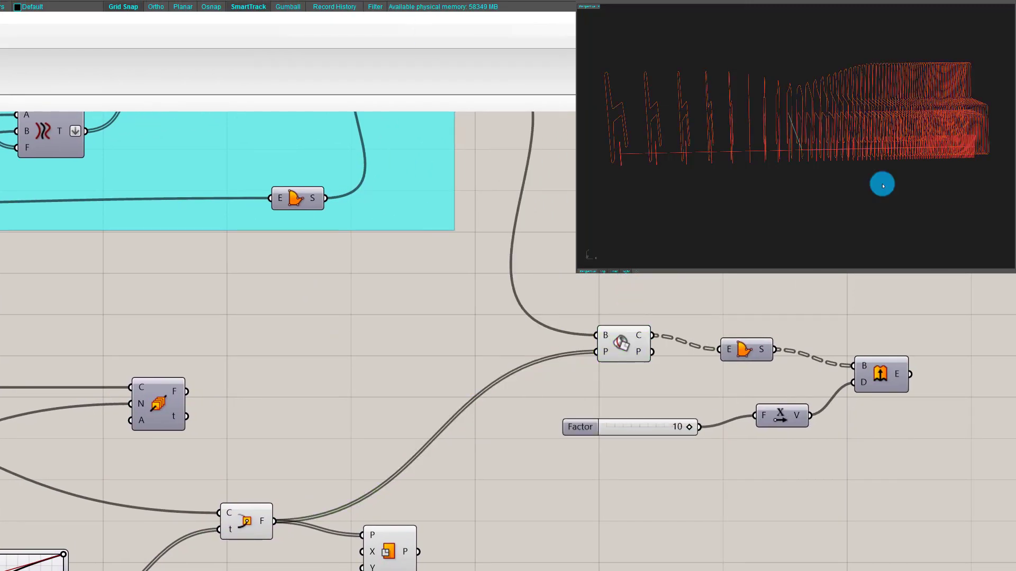
{"action": "right_click_drag", "start_coordinate": [883, 185], "coordinate": [860, 183]}
Step: Turn off the preview of the Plane Surface component connected to the Perp Frame
{"action": "left_click", "coordinate": [399, 548]}
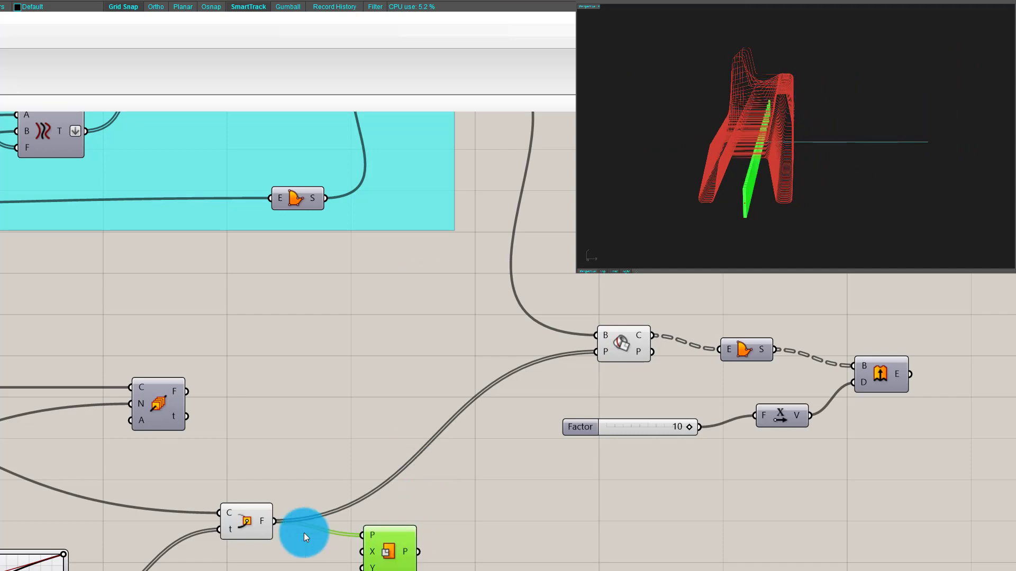
{"action": "middle_click", "coordinate": [438, 541]}
{"action": "left_click", "coordinate": [467, 512]}
{"action": "right_click_drag", "start_coordinate": [714, 127], "coordinate": [788, 114]}
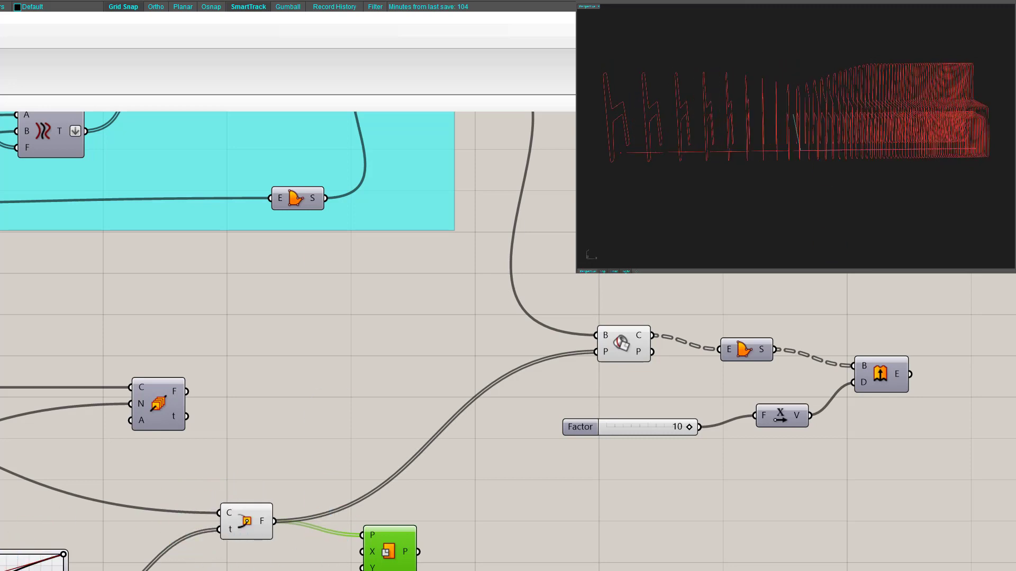
{"action": "left_click", "coordinate": [245, 521]}
{"action": "middle_click", "coordinate": [387, 539]}
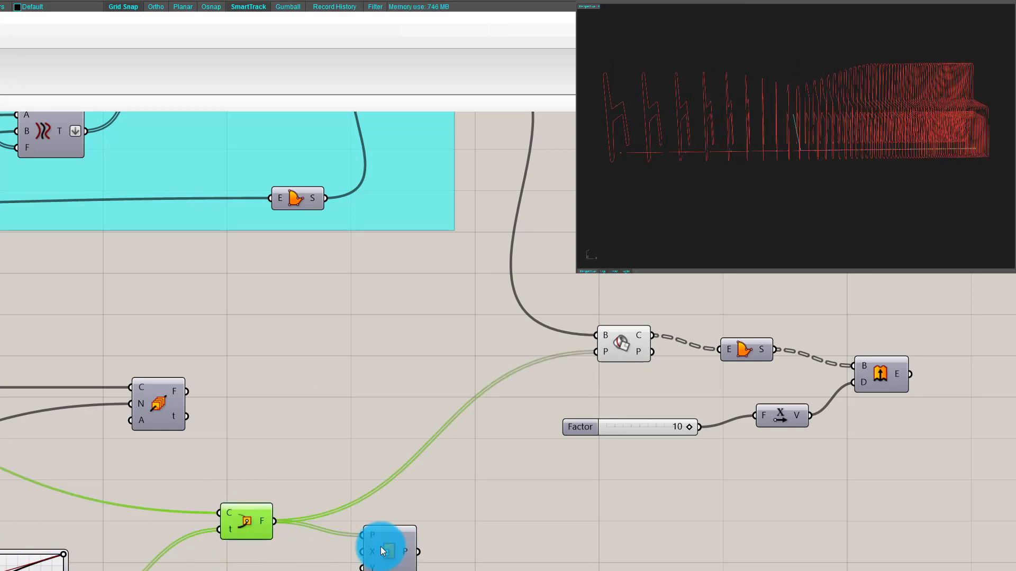
{"action": "left_click", "coordinate": [413, 521]}
{"action": "middle_click", "coordinate": [418, 511]}
{"action": "left_click", "coordinate": [456, 473]}
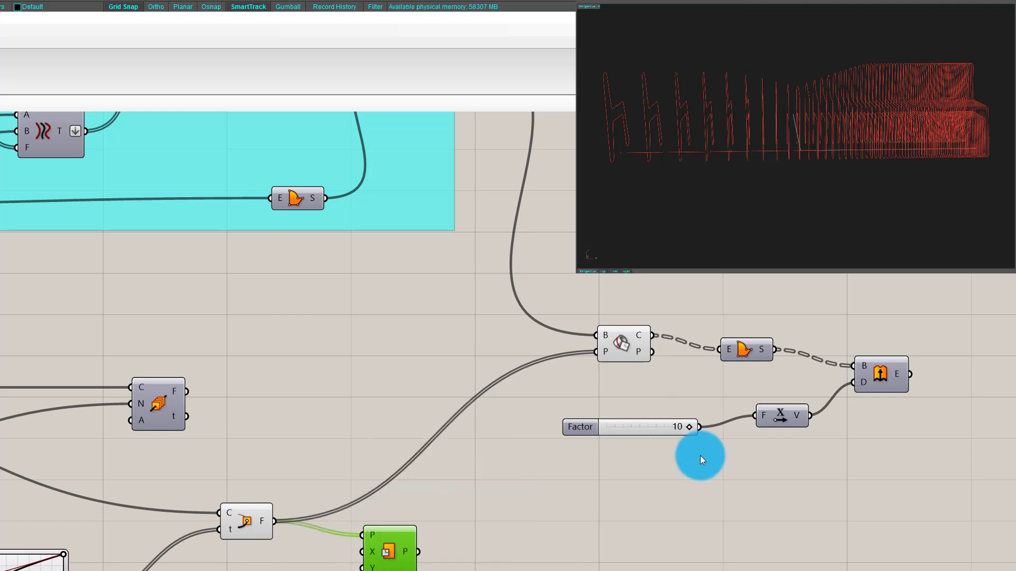
Step: Turn on the preview of the Extrude component and shift the component slightly up on the canvas
{"action": "left_click", "coordinate": [875, 362]}
{"action": "middle_click", "coordinate": [890, 370]}
{"action": "left_click", "coordinate": [908, 349]}
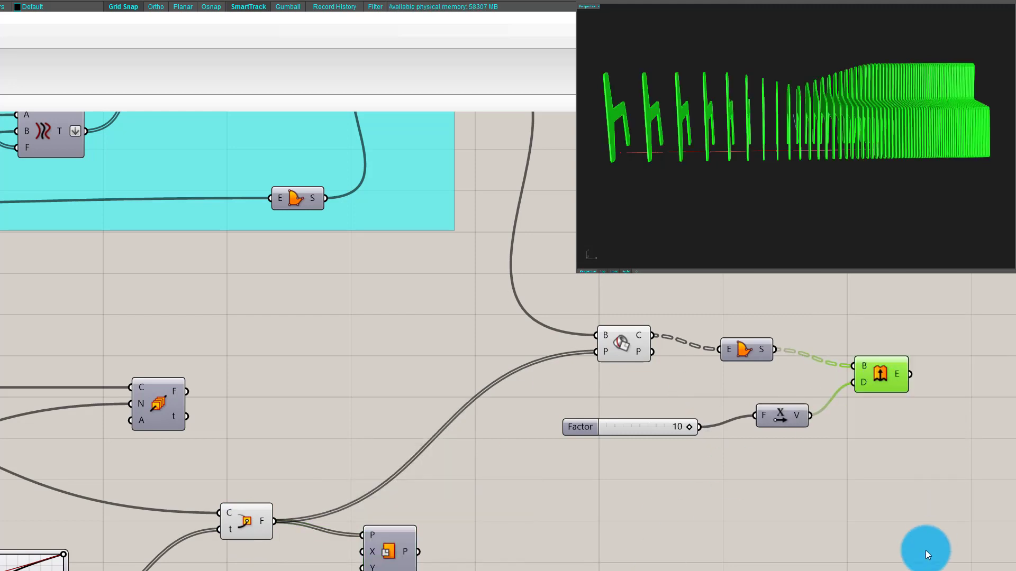
{"action": "left_click", "coordinate": [925, 549]}
{"action": "right_click_drag", "start_coordinate": [971, 182], "coordinate": [918, 245]}
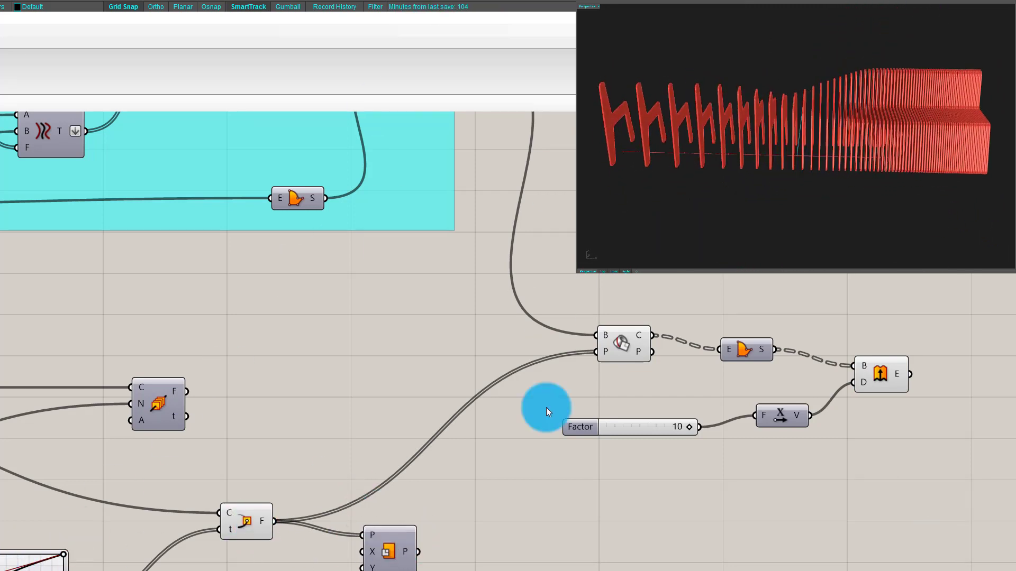
{"action": "left_click", "coordinate": [621, 345]}
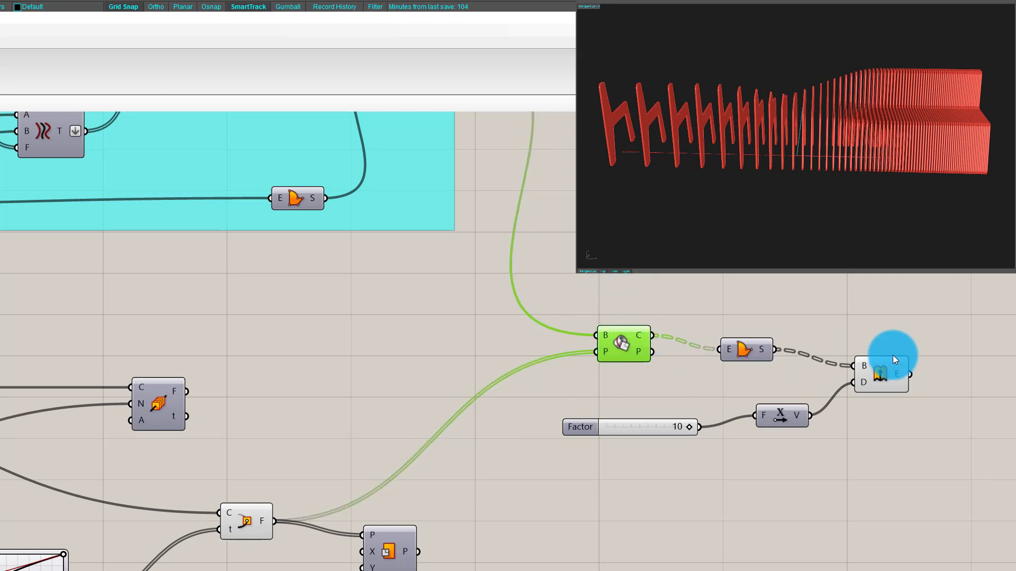
{"action": "left_click_drag", "start_coordinate": [894, 359], "coordinate": [902, 350]}
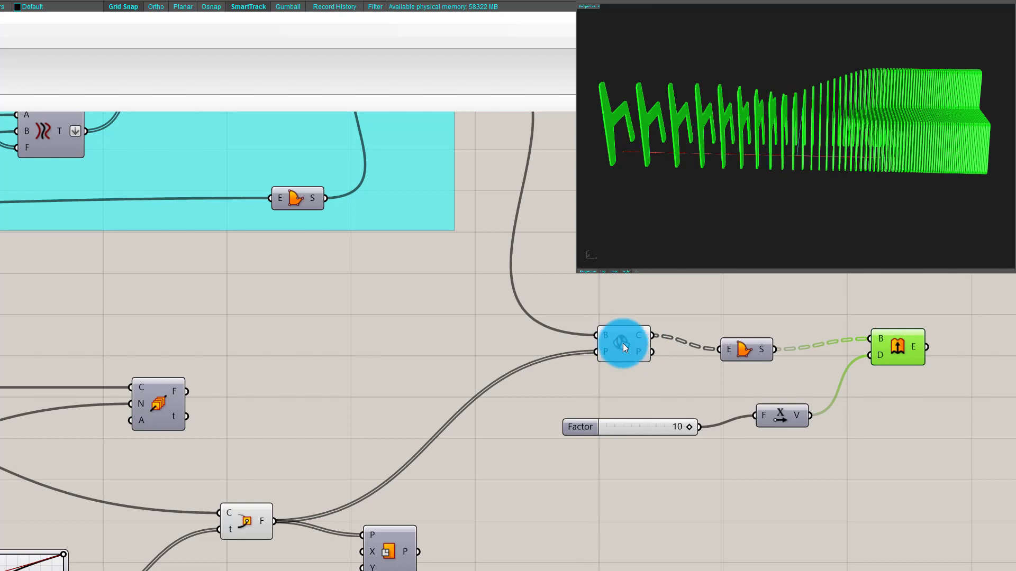
Step: Pull the Graph Mapper's end handle down and to the right, giving the Bezier an S-shape
{"action": "left_click", "coordinate": [624, 282]}
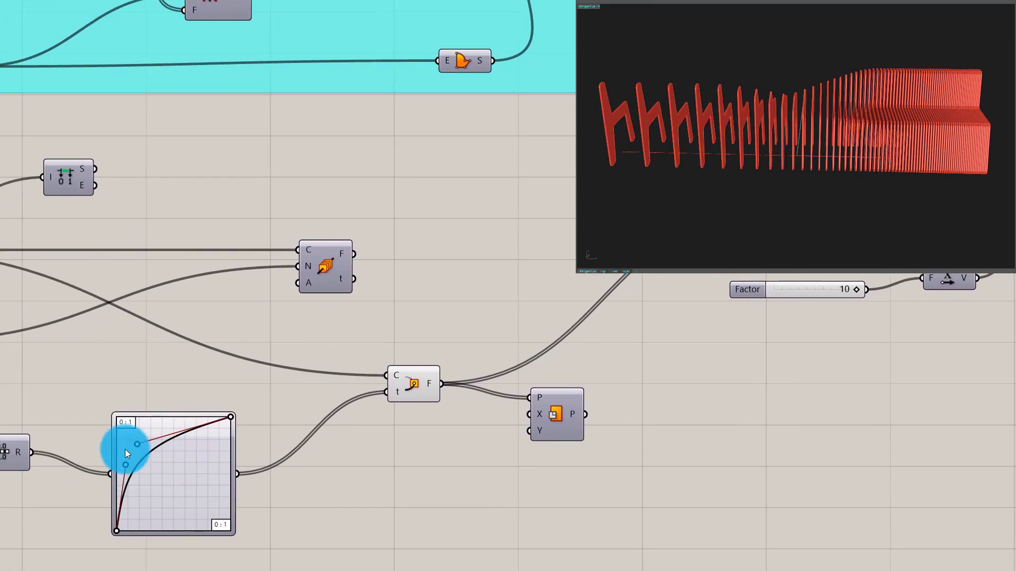
{"action": "left_click_drag", "start_coordinate": [152, 459], "coordinate": [153, 458]}
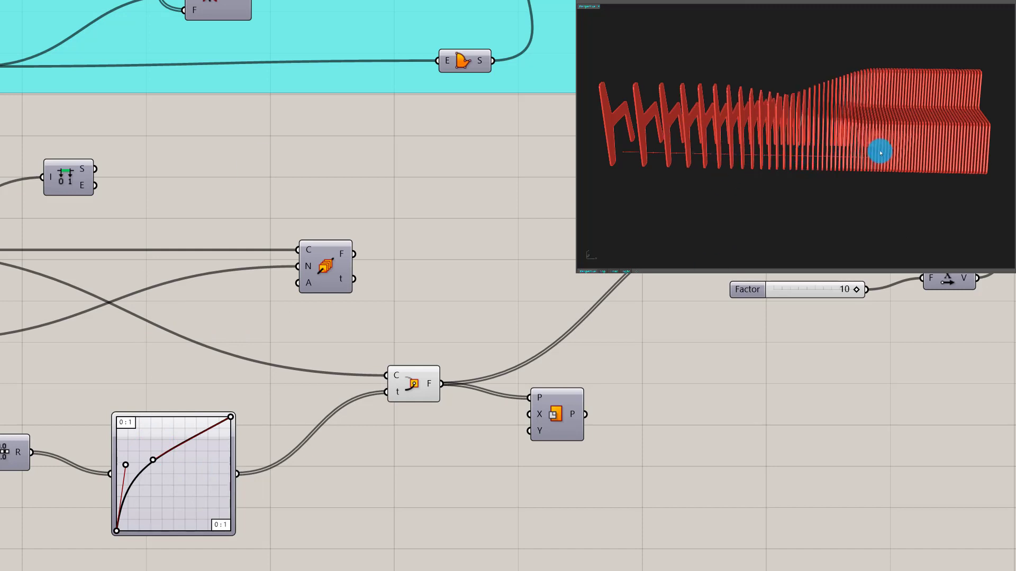
{"action": "left_click_drag", "start_coordinate": [153, 459], "coordinate": [208, 487]}
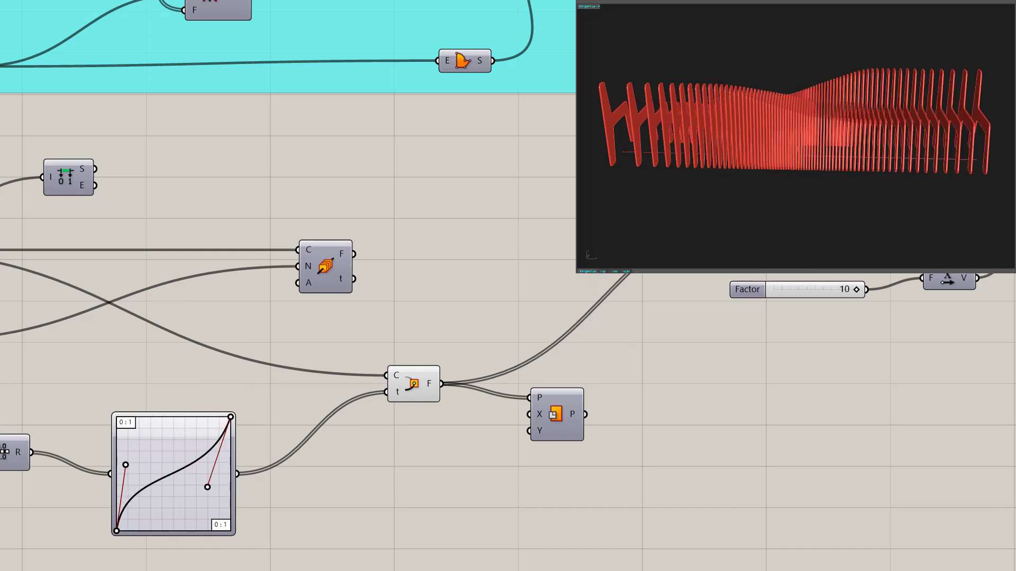
Step: Disable the downstream components that build the extruded slats, including the Factor slider and its unit vector
{"action": "left_click_drag", "start_coordinate": [663, 233], "coordinate": [1015, 387]}
{"action": "middle_click", "coordinate": [961, 301]}
{"action": "left_click", "coordinate": [1007, 302]}
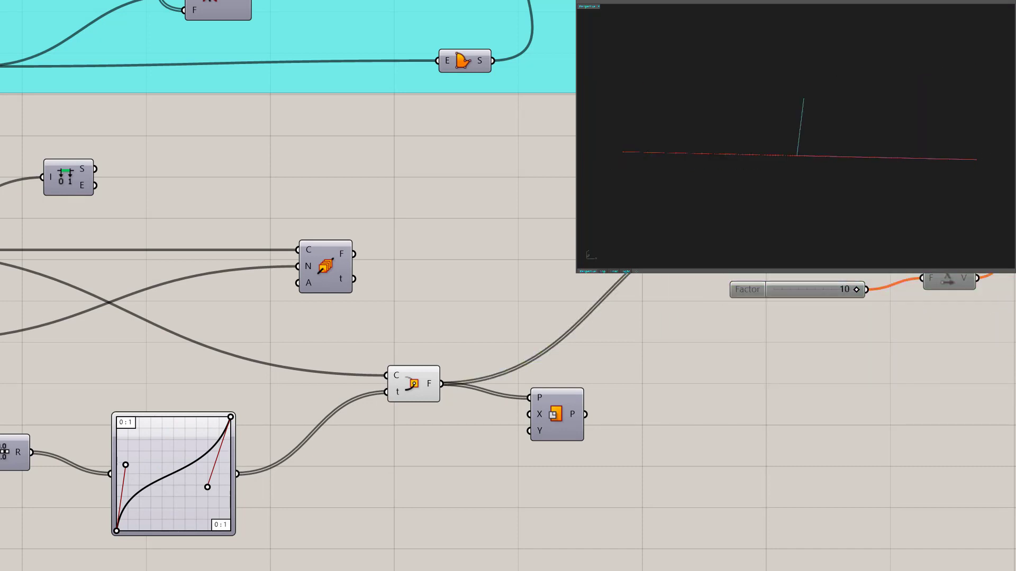
Step: Turn the preview of the Plane Surface component back on
{"action": "left_click", "coordinate": [547, 415]}
{"action": "middle_click", "coordinate": [564, 408]}
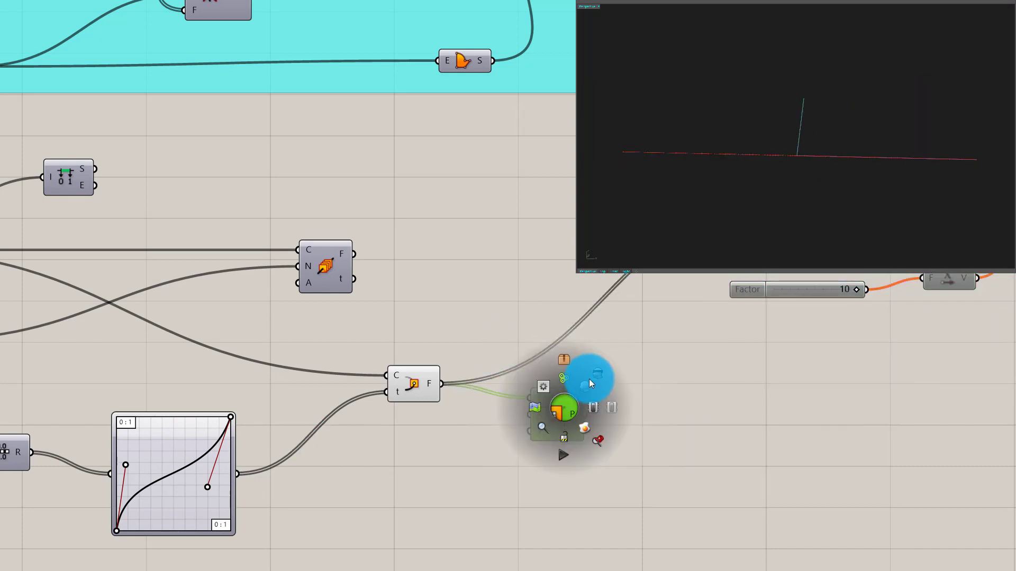
{"action": "left_click", "coordinate": [588, 378]}
Step: Place the Bezier's end handle low on the graph's right edge and its start handle high on the left edge
{"action": "left_click", "coordinate": [171, 410]}
{"action": "left_click_drag", "start_coordinate": [221, 489], "coordinate": [278, 568]}
{"action": "left_click_drag", "start_coordinate": [268, 569], "coordinate": [251, 500]}
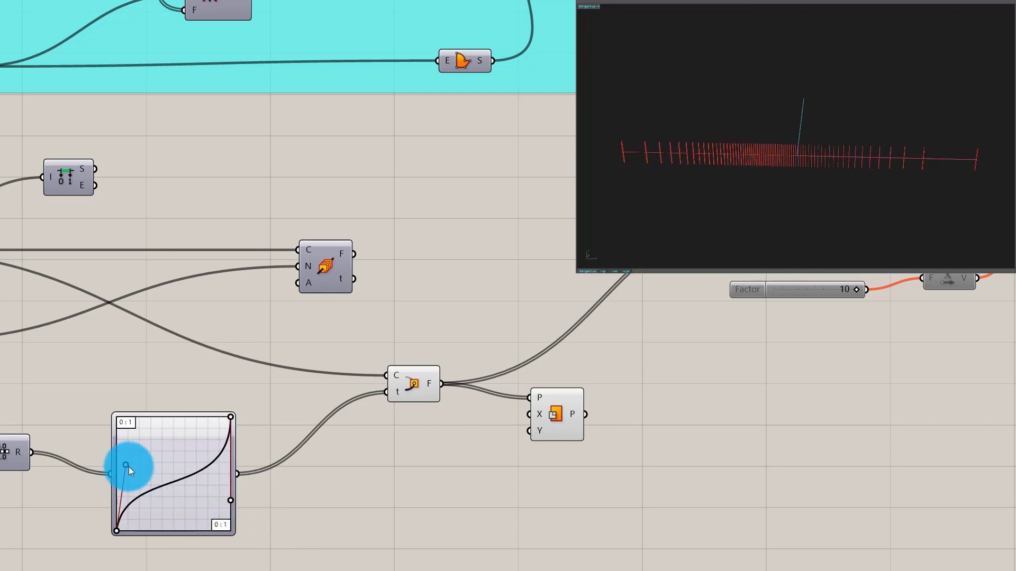
{"action": "left_click_drag", "start_coordinate": [129, 467], "coordinate": [93, 453]}
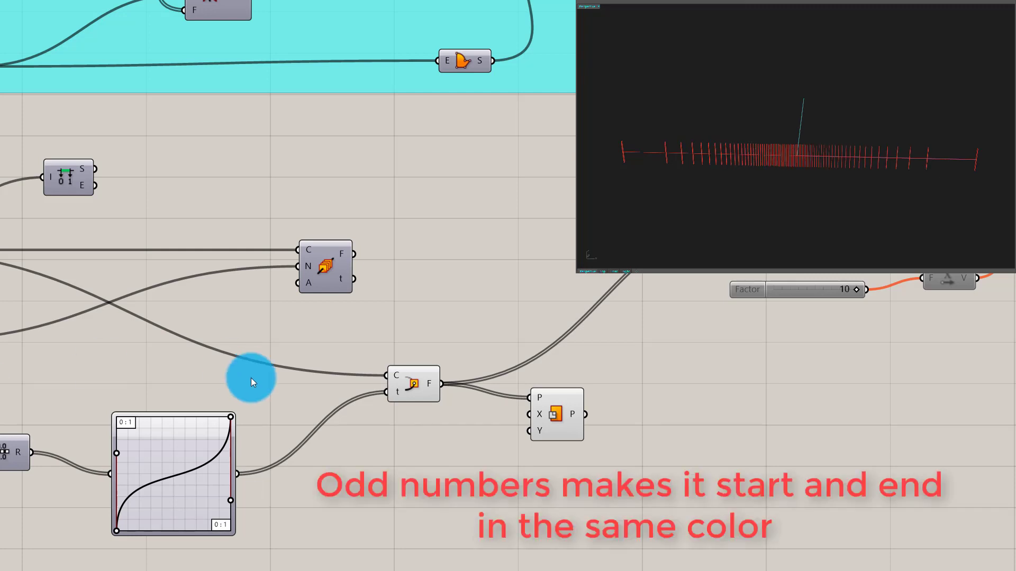
{"action": "mouse_move", "coordinate": [808, 141]}
{"action": "right_mouse_down"}
{"action": "mouse_move", "coordinate": [819, 132]}
{"action": "mouse_move", "coordinate": [784, 133]}
{"action": "mouse_move", "coordinate": [813, 133]}
{"action": "right_mouse_up"}
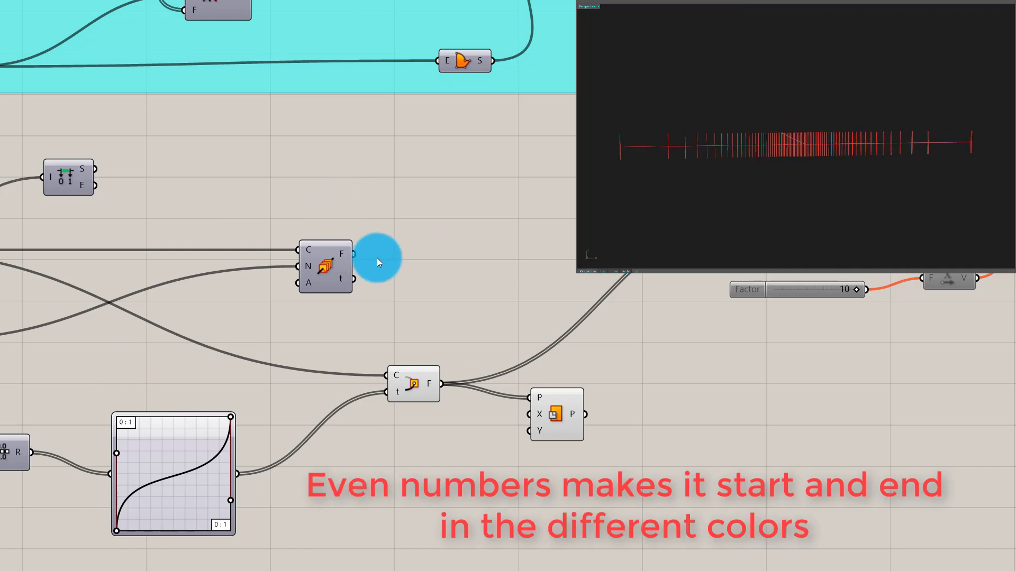
Step: Delete the unused Perp Frames, Deconstruct Domain and Plane Surface components
{"action": "left_click", "coordinate": [331, 259]}
{"action": "key", "text": "Delete"}
{"action": "left_click", "coordinate": [68, 183]}
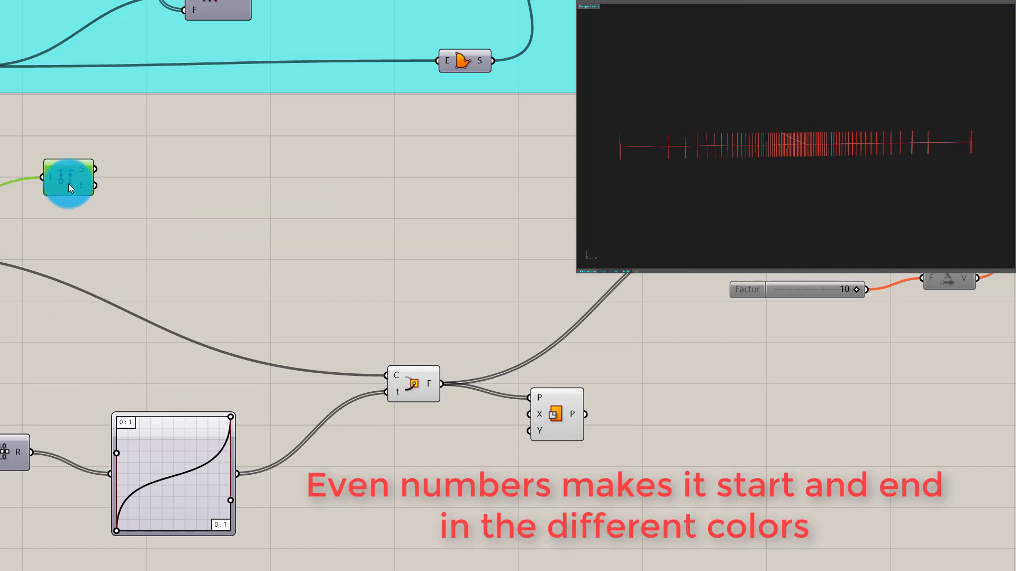
{"action": "key", "text": "Delete"}
{"action": "left_click", "coordinate": [557, 407]}
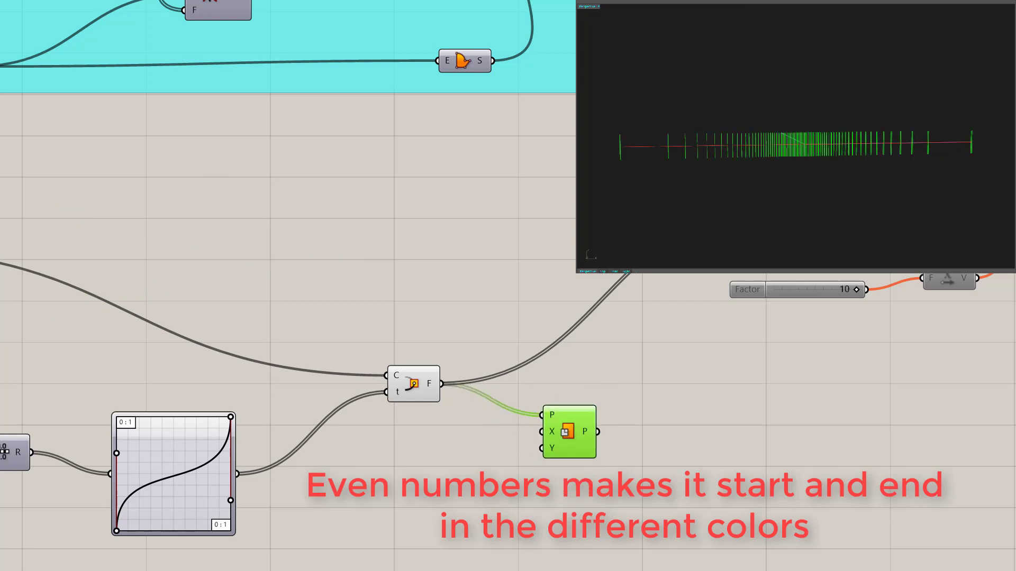
{"action": "key", "text": "Delete"}
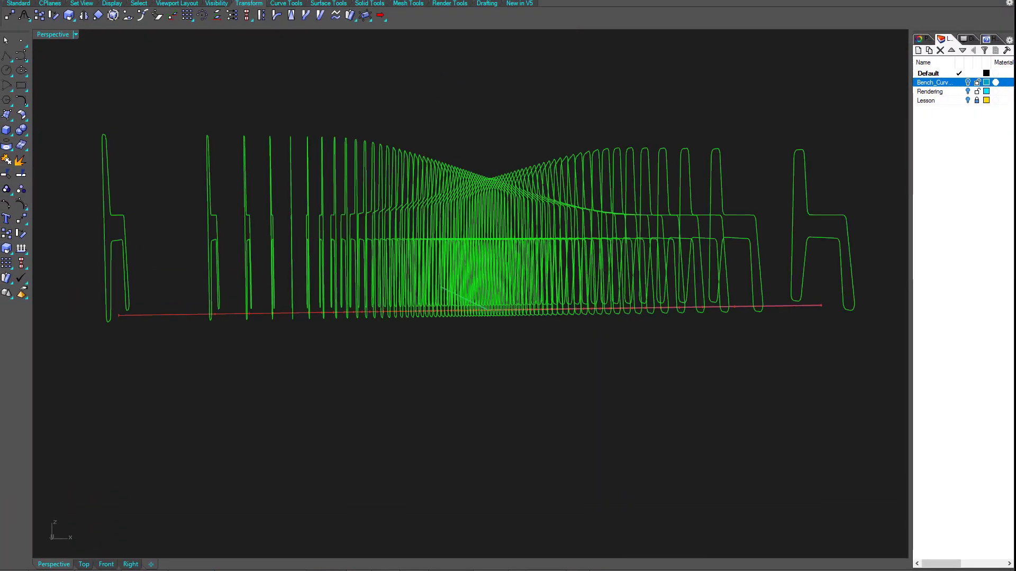
{"action": "right_click_drag", "start_coordinate": [534, 307], "coordinate": [753, 276]}
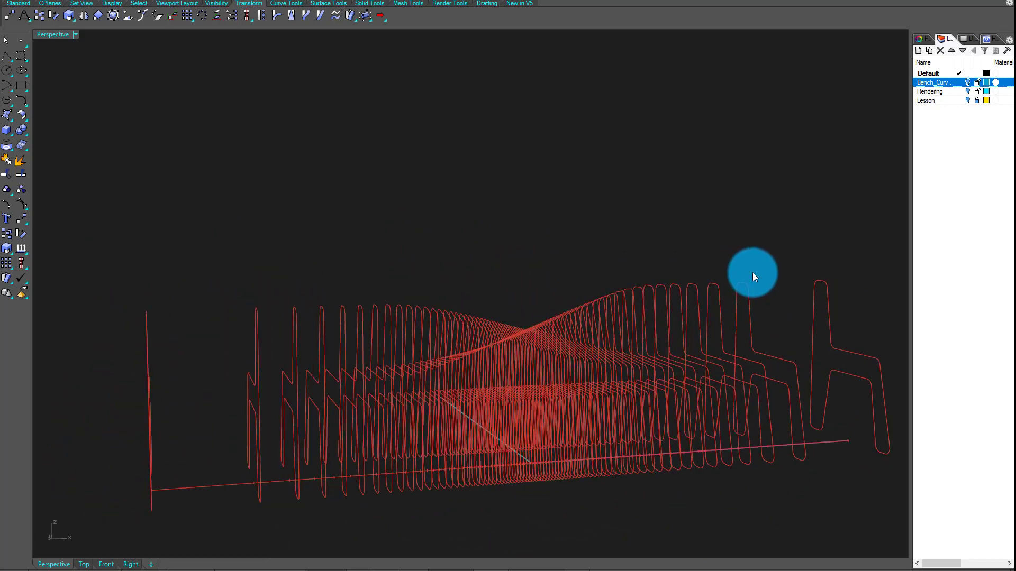
Step: Inspect the slice curves and their spacing along the bench surface from several angles and up close at the backrest end
{"action": "right_click_drag", "start_coordinate": [317, 356], "coordinate": [223, 353]}
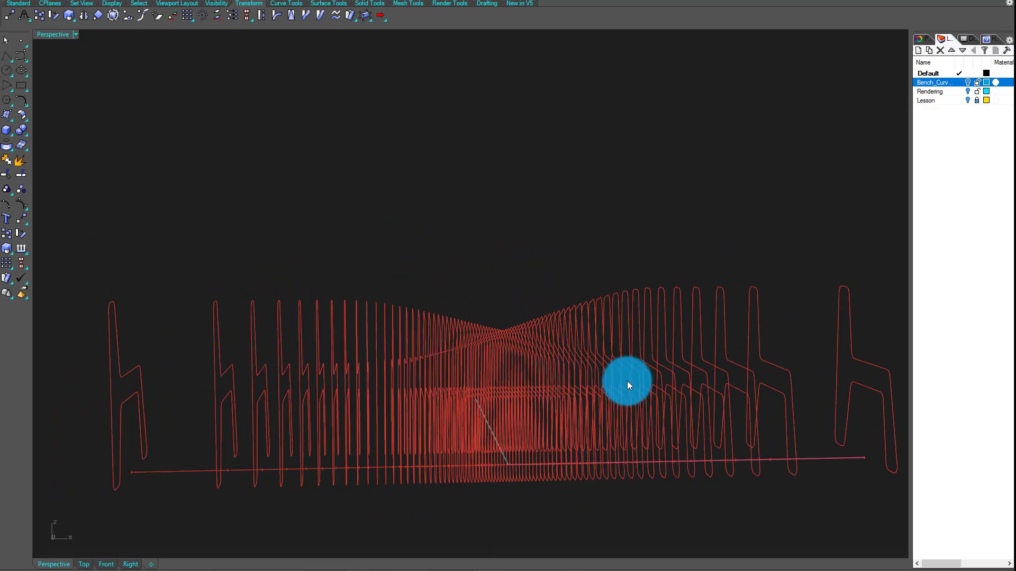
{"action": "right_click_drag", "start_coordinate": [627, 382], "coordinate": [747, 382]}
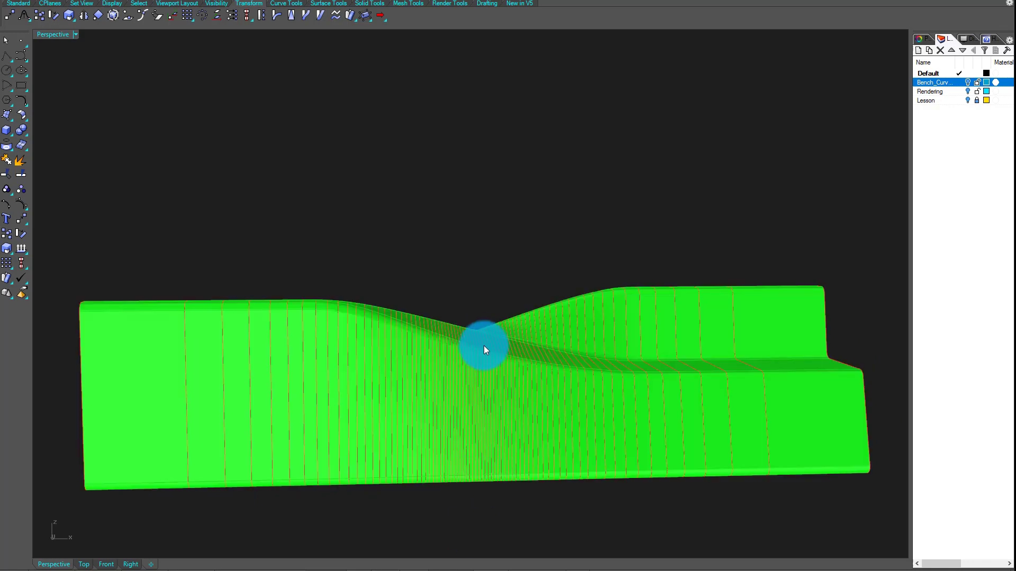
{"action": "right_click_drag", "start_coordinate": [484, 345], "coordinate": [529, 386]}
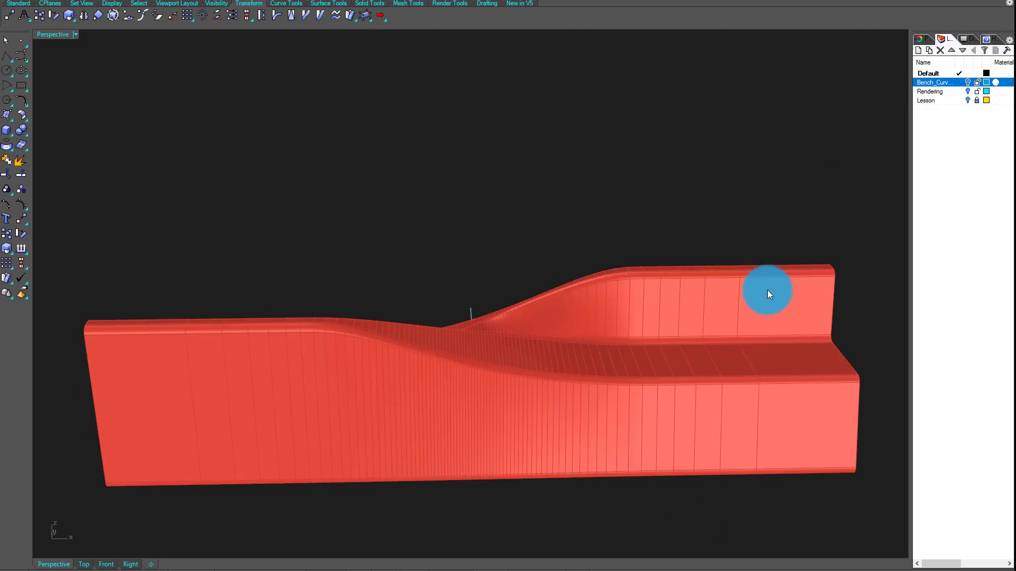
{"action": "right_click_drag", "start_coordinate": [768, 293], "coordinate": [736, 481], "text": "ctrl"}
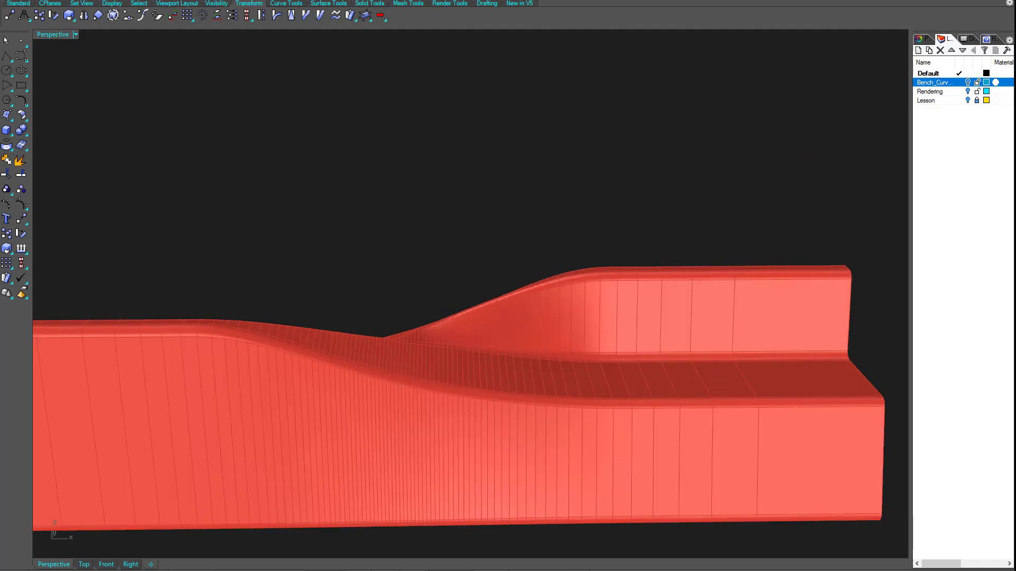
{"action": "right_click_drag", "start_coordinate": [819, 340], "coordinate": [748, 257], "text": "ctrl"}
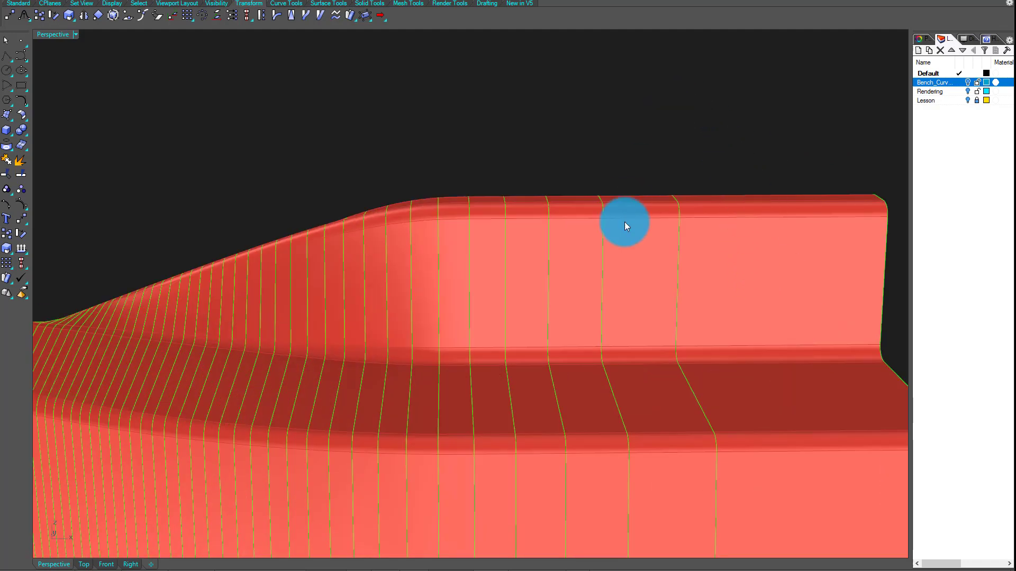
{"action": "scroll", "coordinate": [595, 312], "scroll_direction": "down", "scroll_amount": 8}
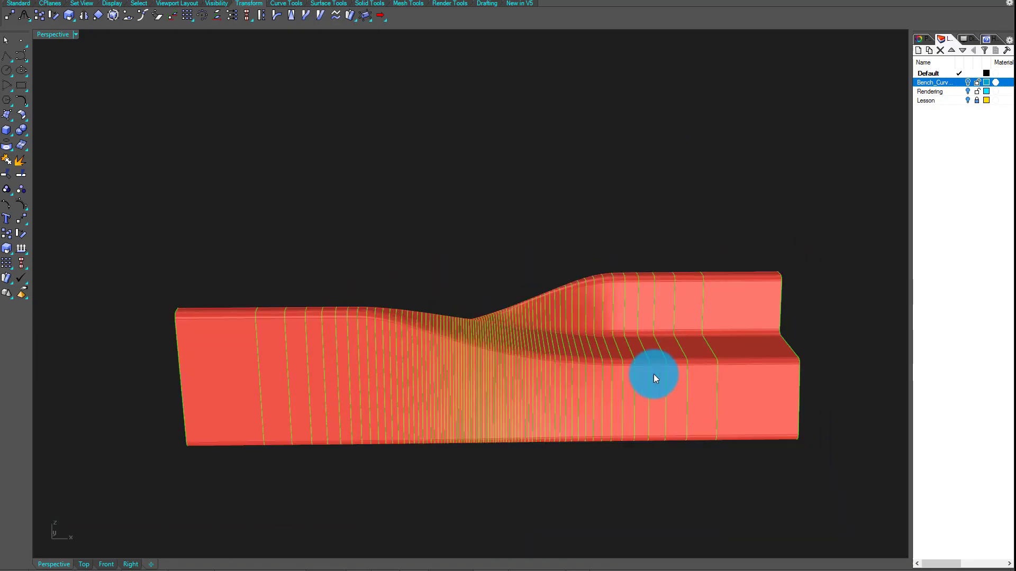
{"action": "right_click_drag", "start_coordinate": [390, 284], "coordinate": [531, 558]}
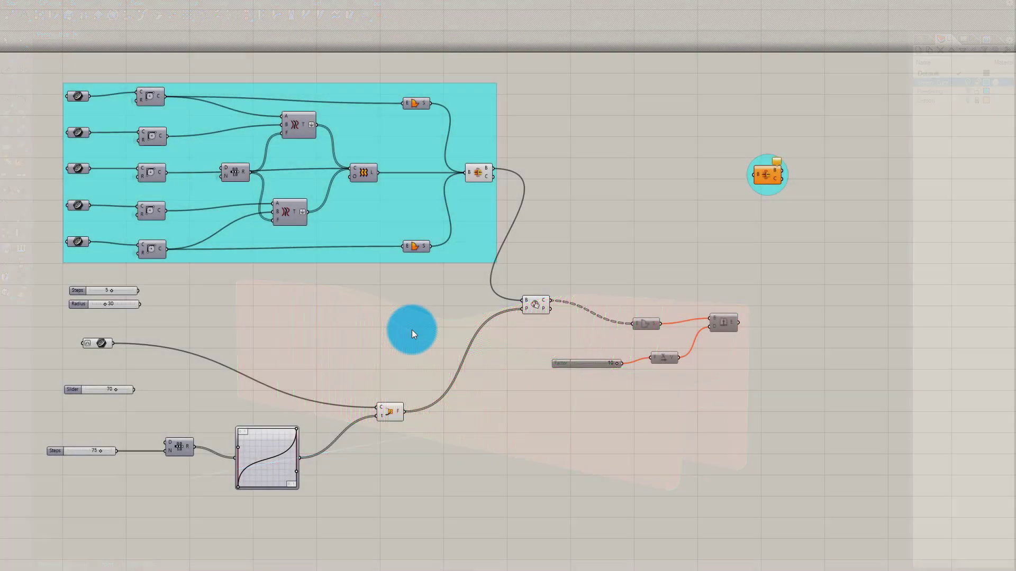
Step: Pull the Perp Frame, Bezier Graph Mapper and lower Range components into a compact row
{"action": "right_click_drag", "start_coordinate": [413, 329], "coordinate": [477, 340]}
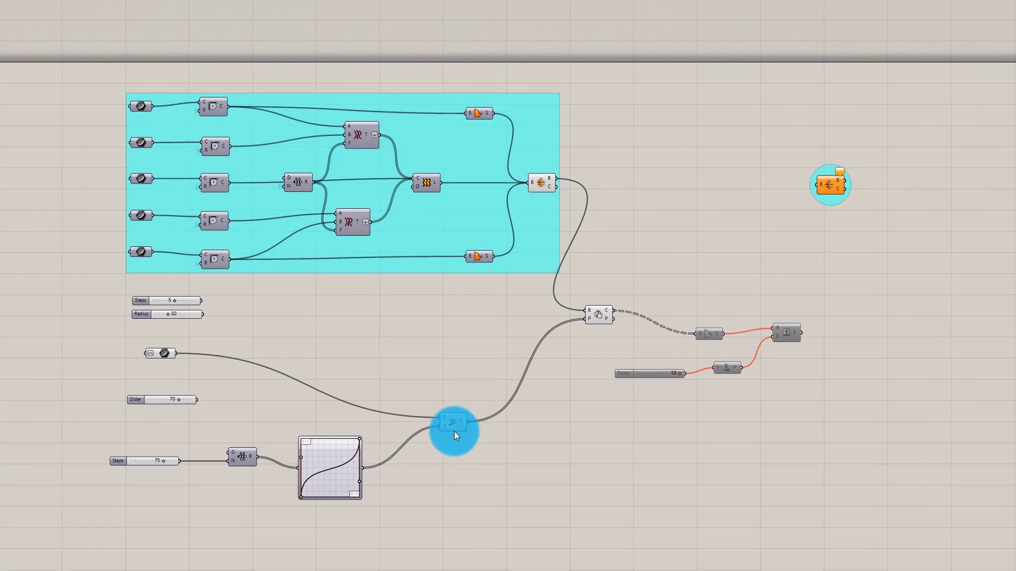
{"action": "left_click", "coordinate": [484, 415]}
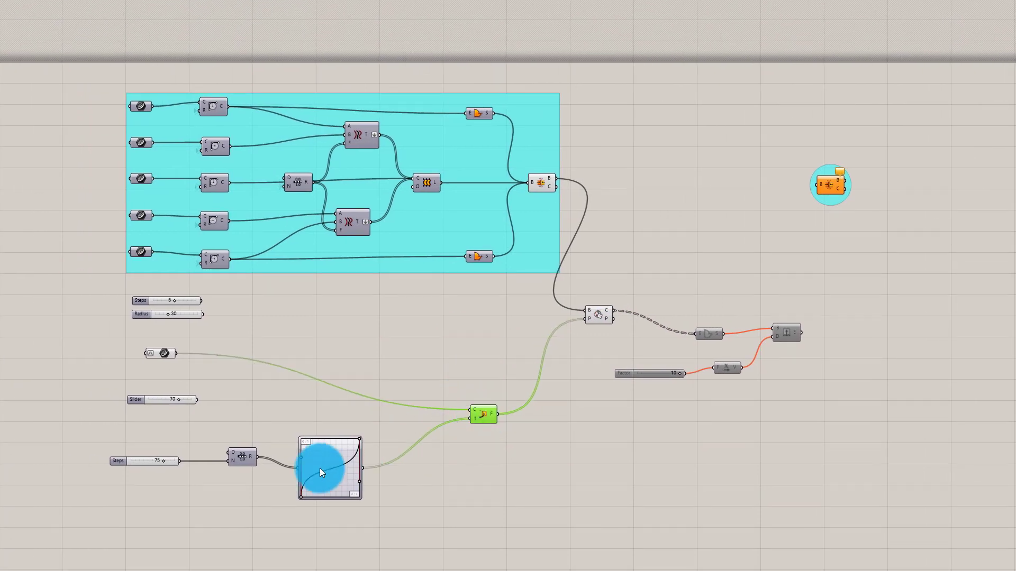
{"action": "left_click_drag", "start_coordinate": [319, 468], "coordinate": [394, 440]}
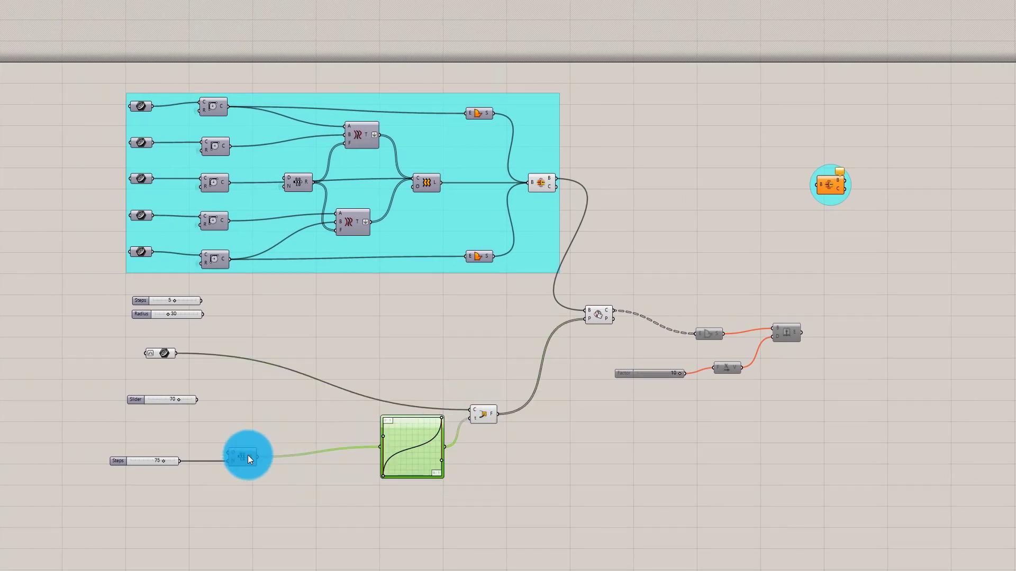
{"action": "left_click_drag", "start_coordinate": [248, 456], "coordinate": [355, 447]}
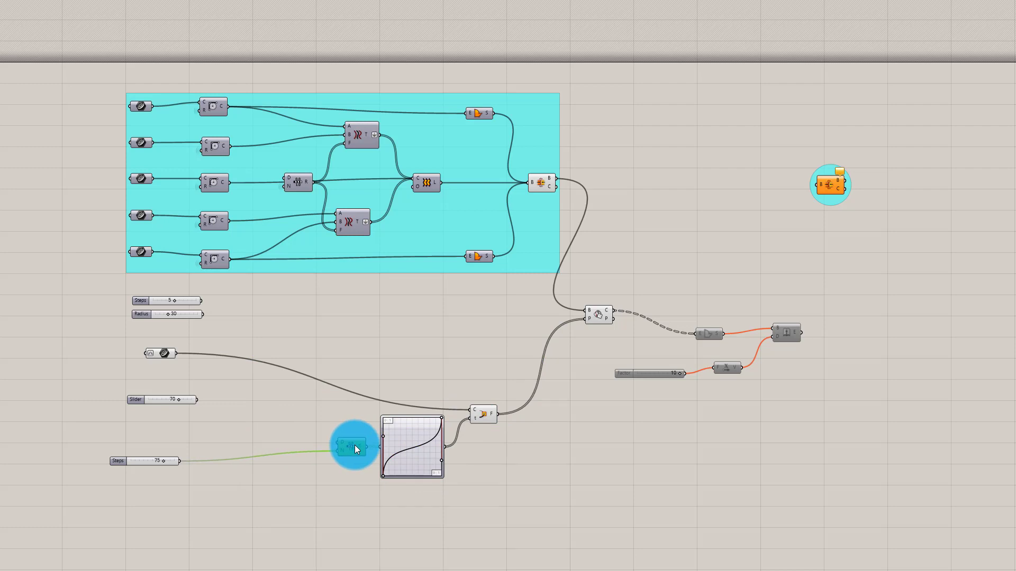
Step: Hide the wire into the lower Range's N input and move the 75 Steps slider below the Graph Mapper
{"action": "right_click", "coordinate": [345, 449]}
{"action": "mouse_move", "coordinate": [398, 445]}
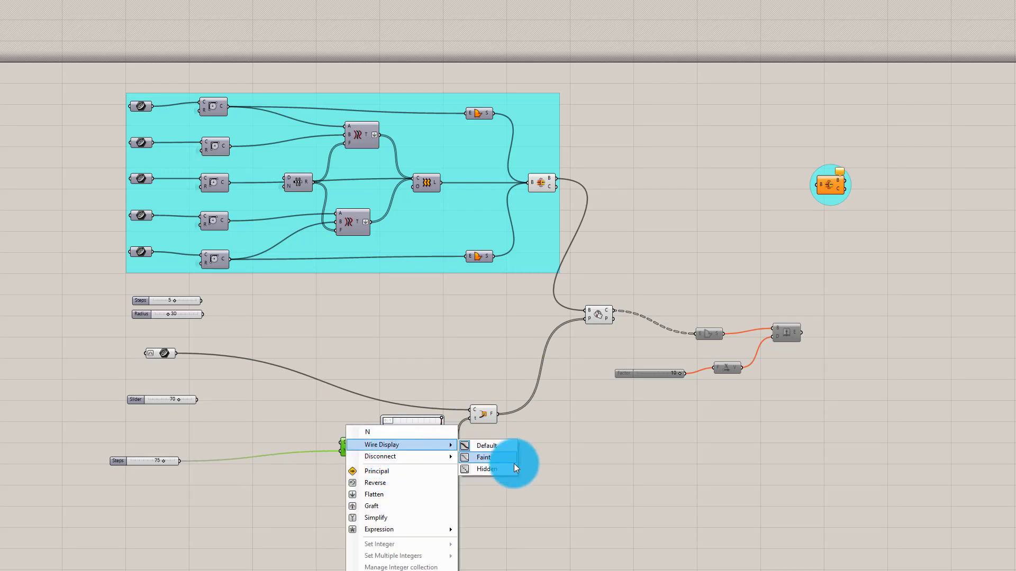
{"action": "left_click", "coordinate": [509, 467]}
{"action": "left_click_drag", "start_coordinate": [619, 457], "coordinate": [624, 459]}
{"action": "left_click_drag", "start_coordinate": [138, 461], "coordinate": [351, 526]}
{"action": "left_click", "coordinate": [399, 427]}
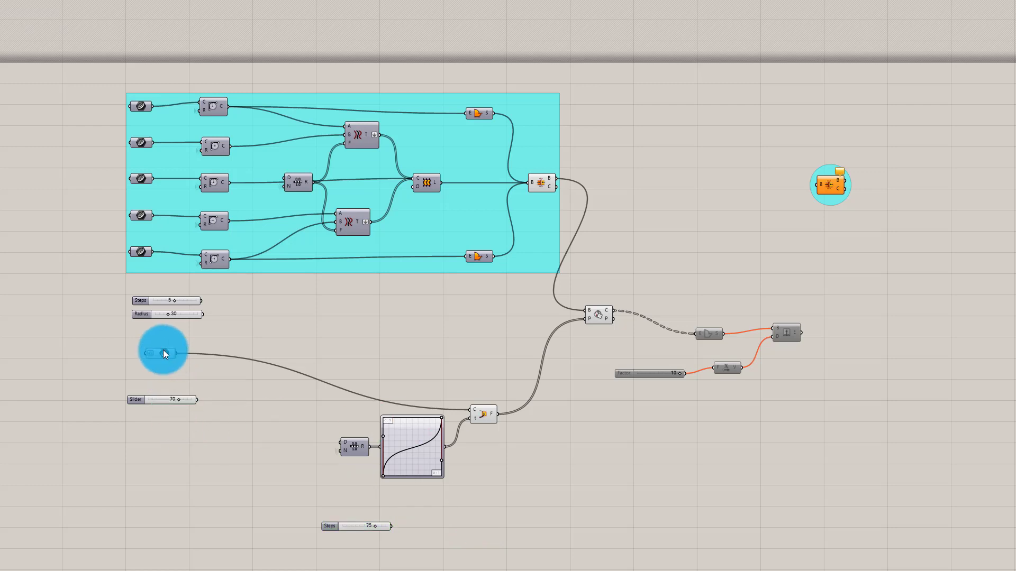
Step: Move the reparameterized curve parameter above the lower Range and delete the unused slider set to 70
{"action": "left_click_drag", "start_coordinate": [163, 350], "coordinate": [353, 410]}
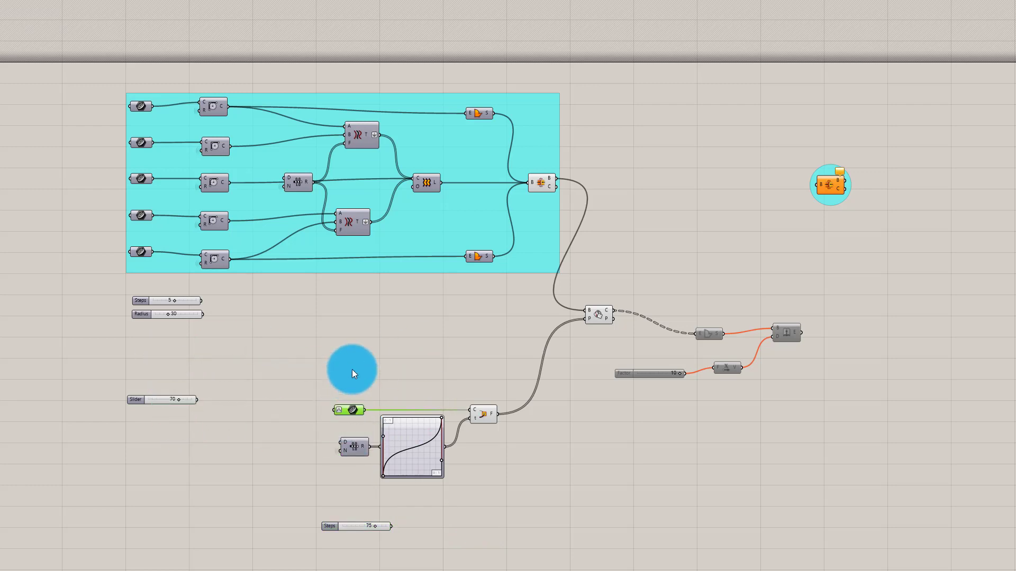
{"action": "left_click", "coordinate": [149, 402]}
{"action": "key", "text": "Delete"}
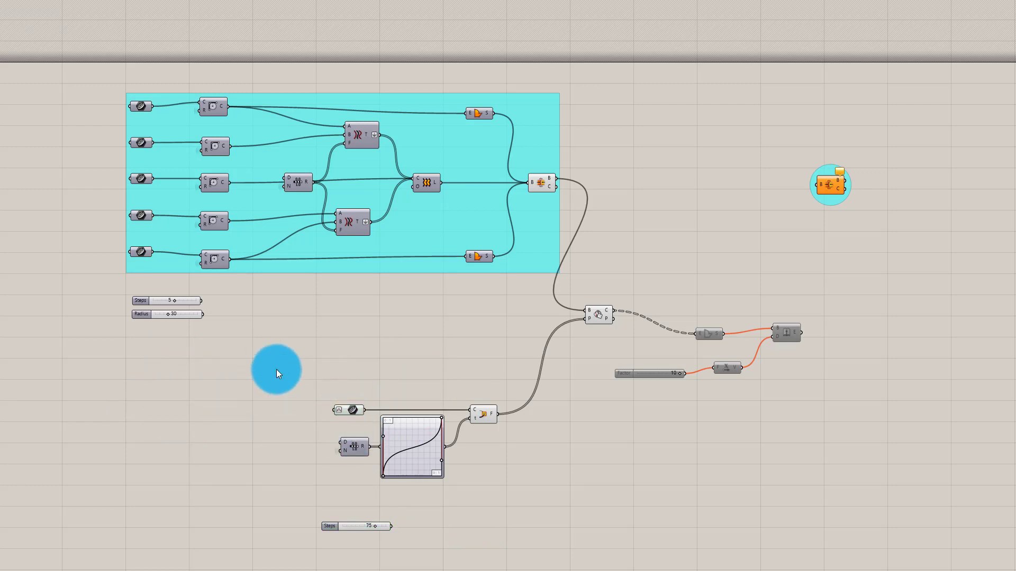
Step: Group the curve, Range, Graph Mapper and Perp Frame components and place the 75 Steps slider directly beneath the group
{"action": "mouse_move", "coordinate": [267, 326]}
{"action": "left_mouse_down"}
{"action": "mouse_move", "coordinate": [599, 485]}
{"action": "mouse_move", "coordinate": [523, 503]}
{"action": "left_mouse_up"}
{"action": "middle_click", "coordinate": [523, 503]}
{"action": "left_click", "coordinate": [523, 482]}
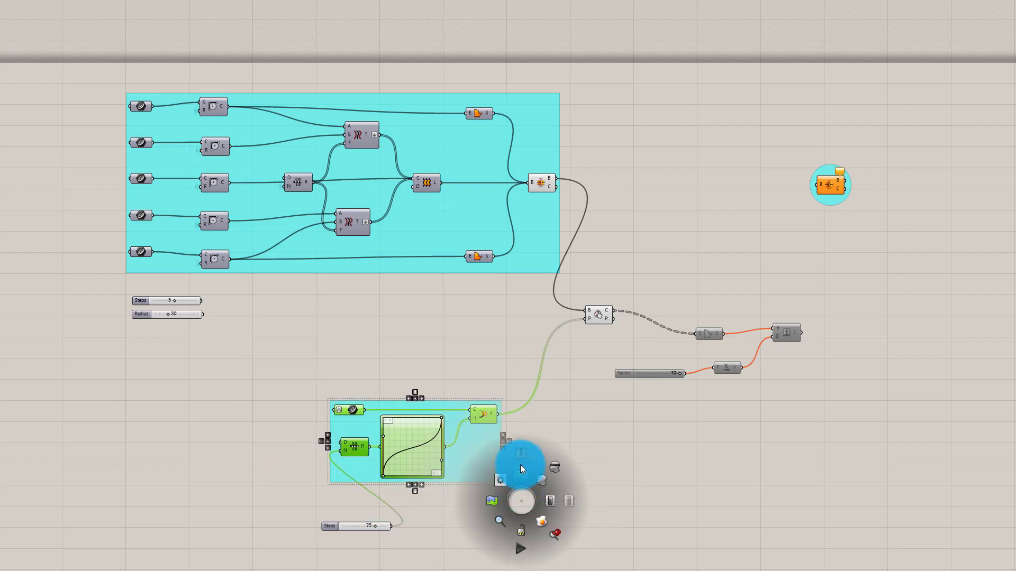
{"action": "left_click", "coordinate": [475, 491]}
{"action": "left_click_drag", "start_coordinate": [338, 528], "coordinate": [397, 496]}
{"action": "left_click", "coordinate": [521, 496]}
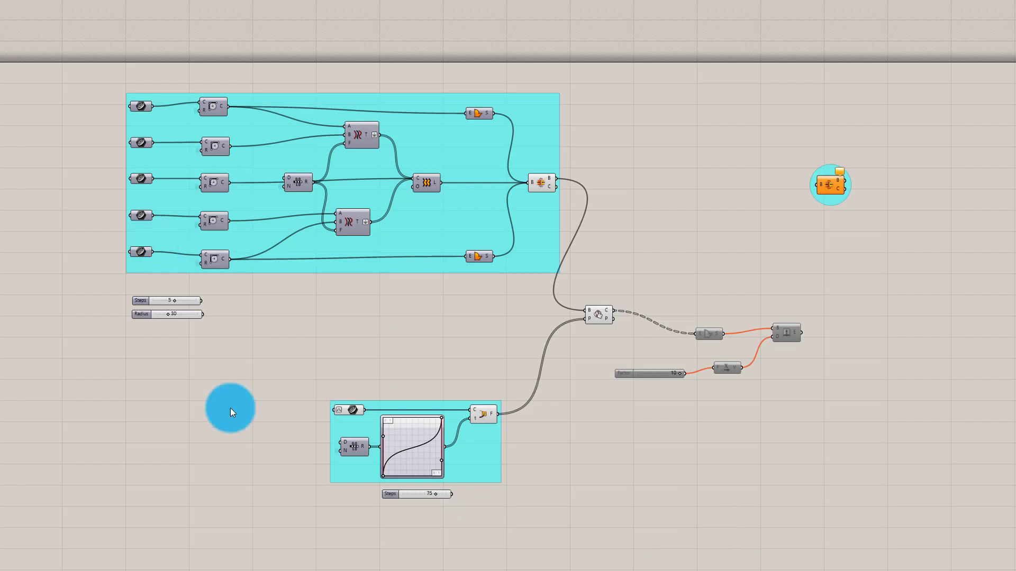
Step: Add a Scribble note with the text "Number of Slices" near the new group
{"action": "double_click", "coordinate": [253, 430]}
{"action": "type", "text": "scr"}
{"action": "left_click", "coordinate": [248, 416]}
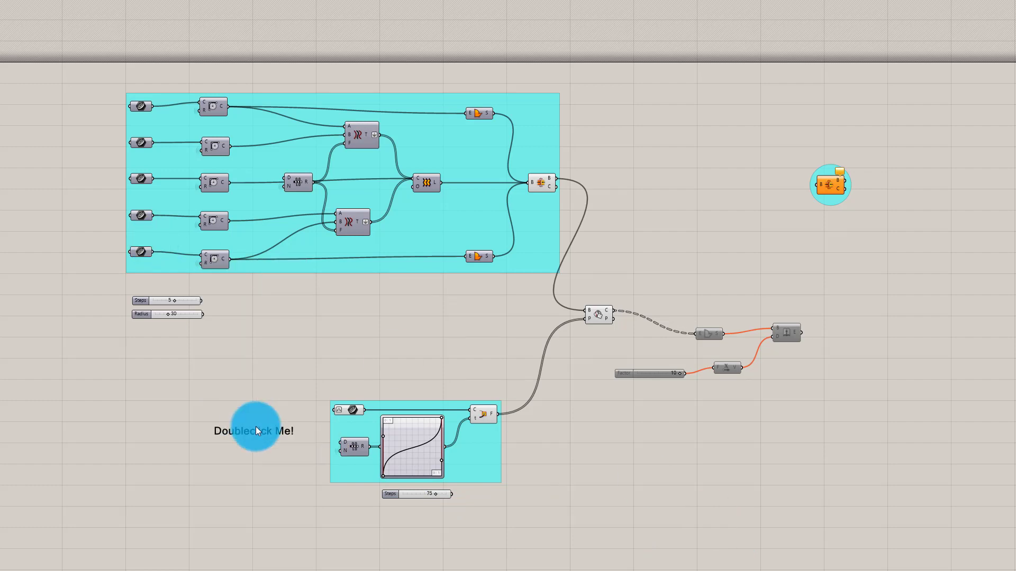
{"action": "mouse_move", "coordinate": [256, 430]}
{"action": "left_mouse_down"}
{"action": "mouse_move", "coordinate": [233, 491]}
{"action": "mouse_move", "coordinate": [207, 520]}
{"action": "mouse_move", "coordinate": [256, 437]}
{"action": "mouse_move", "coordinate": [78, 446]}
{"action": "left_mouse_up"}
{"action": "double_click", "coordinate": [234, 490]}
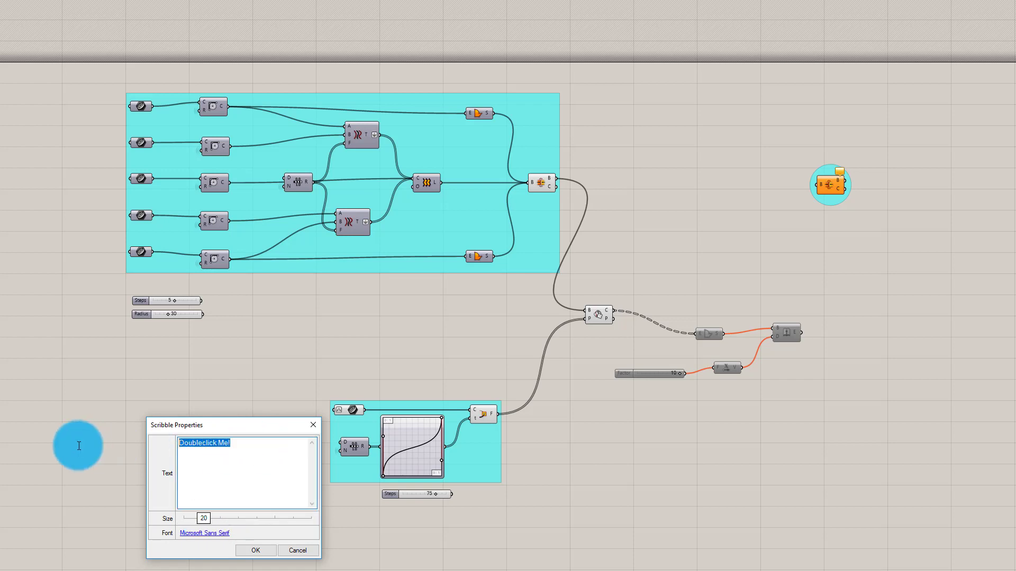
{"action": "type", "text": "Number"}
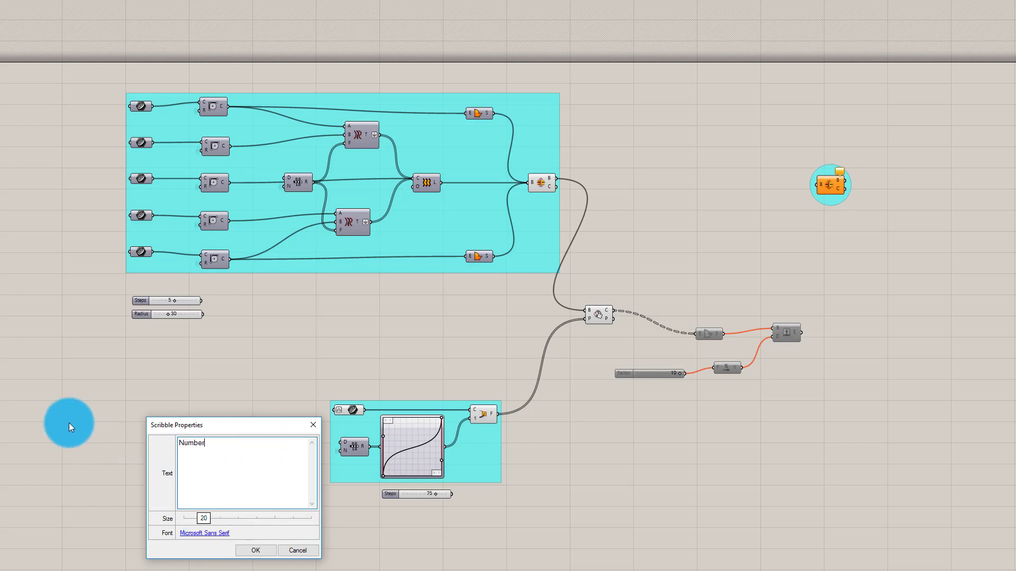
{"action": "type", "text": " of Slices"}
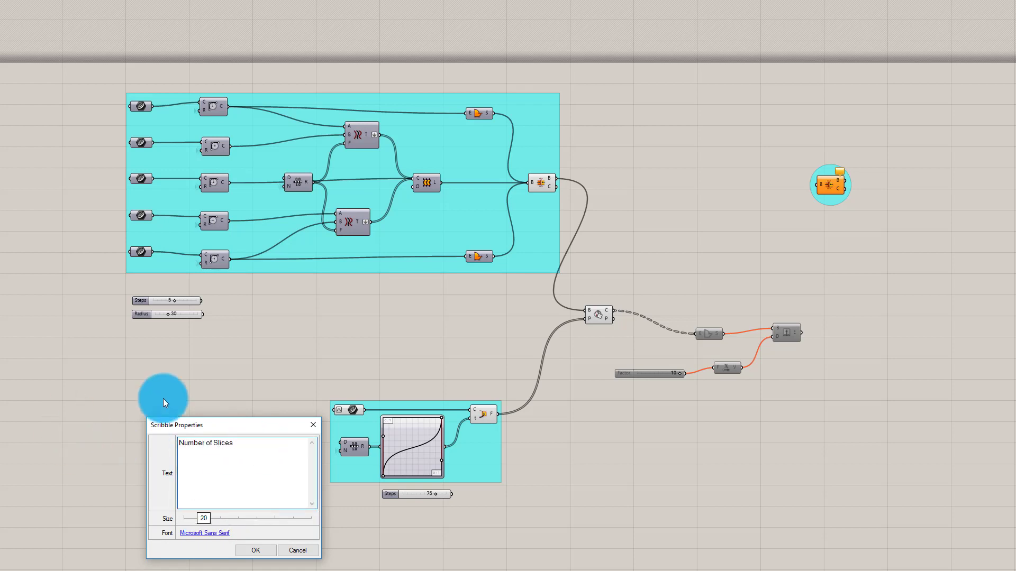
{"action": "left_click", "coordinate": [264, 551]}
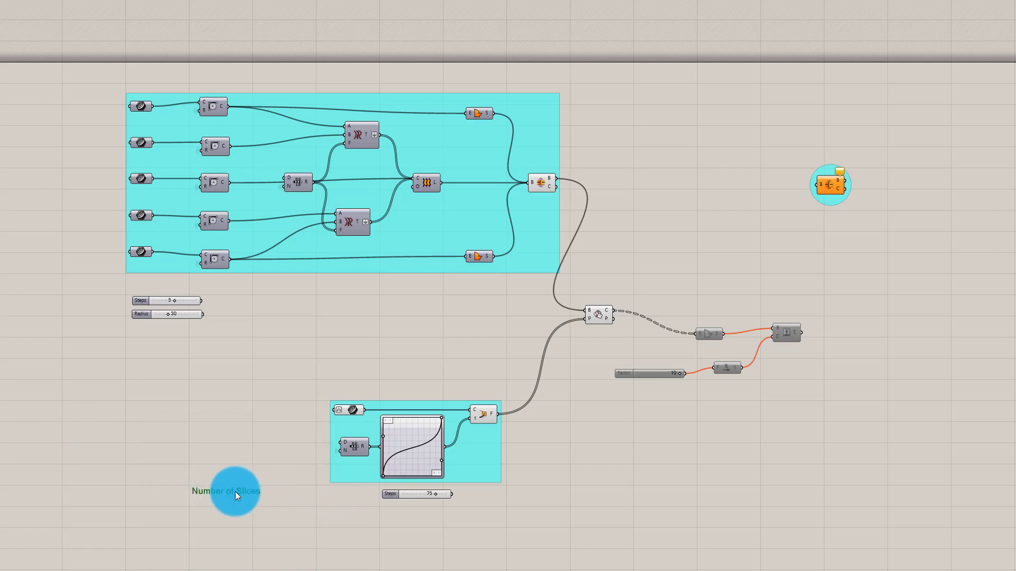
Step: Place the Number of Slices label beside the lower Steps slider and a copy beside the upper Steps slider under its group
{"action": "left_click_drag", "start_coordinate": [235, 491], "coordinate": [341, 503]}
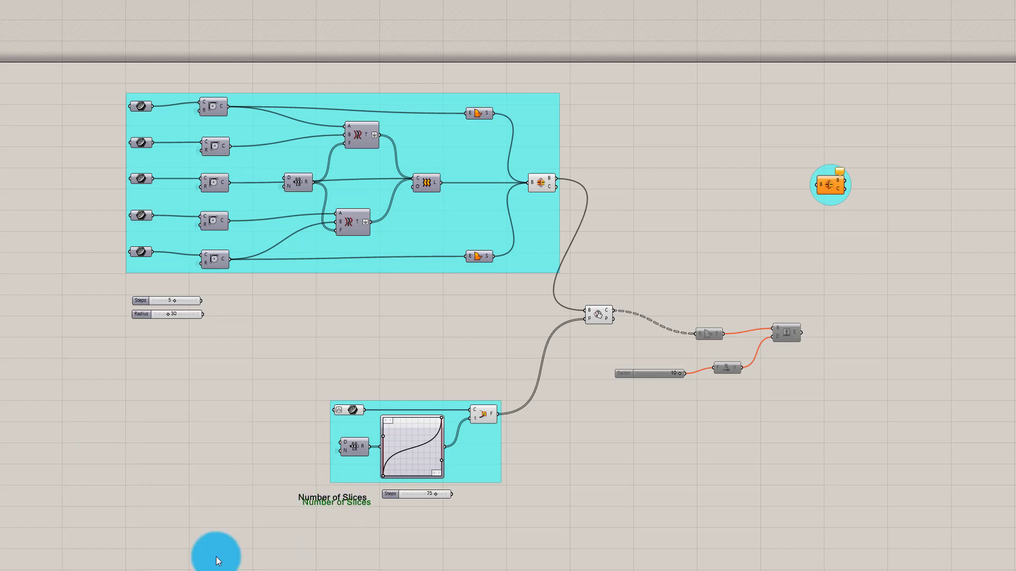
{"action": "mouse_move", "coordinate": [136, 301]}
{"action": "left_mouse_down"}
{"action": "mouse_move", "coordinate": [147, 284]}
{"action": "mouse_move", "coordinate": [106, 285]}
{"action": "mouse_move", "coordinate": [115, 287]}
{"action": "left_mouse_up"}
{"action": "left_click", "coordinate": [170, 288]}
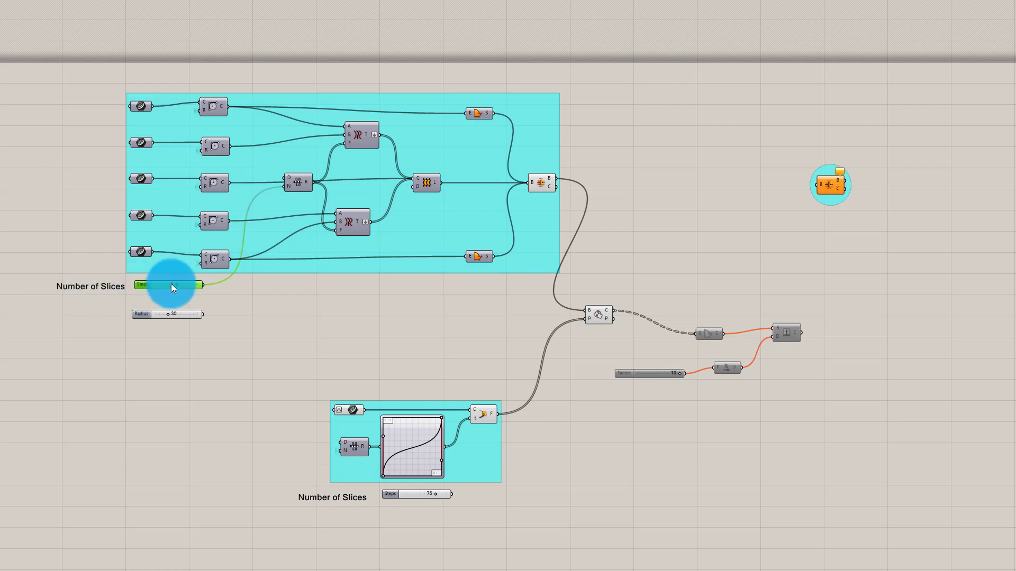
Step: Internalise the data of the upper Range's N input and delete the disconnected slider set to 5
{"action": "right_click", "coordinate": [289, 185]}
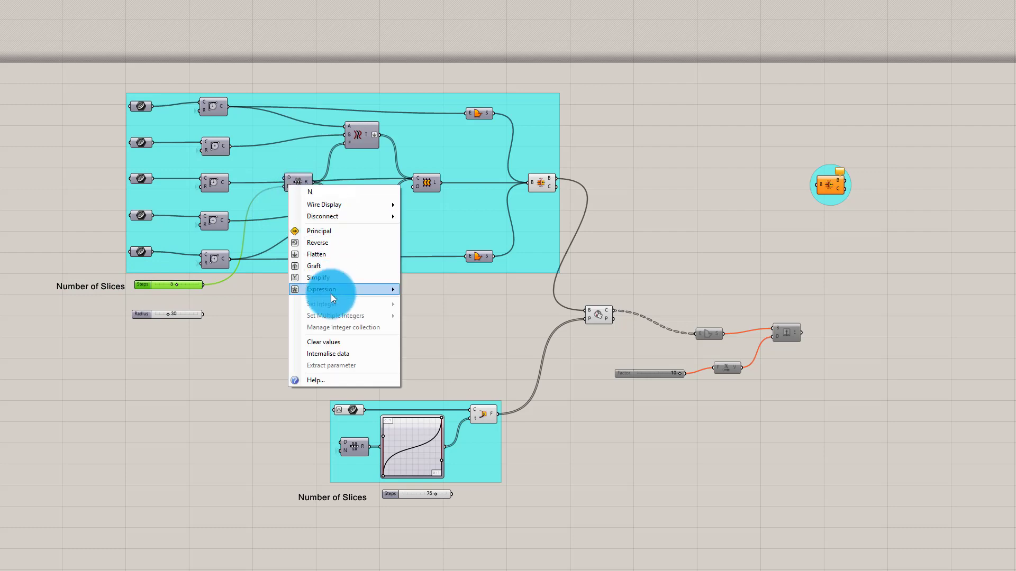
{"action": "left_click", "coordinate": [344, 353]}
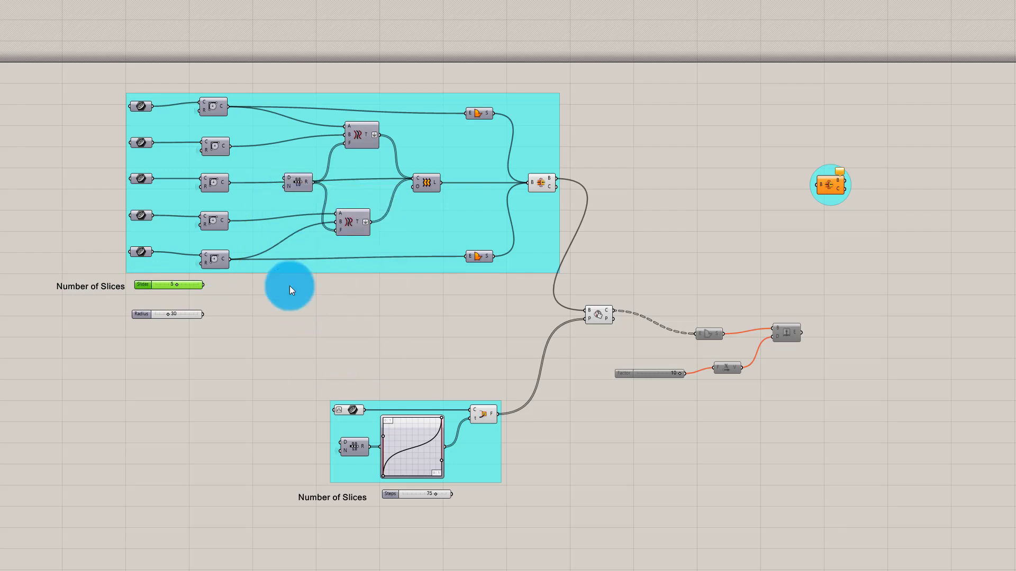
{"action": "left_click_drag", "start_coordinate": [161, 277], "coordinate": [216, 283]}
{"action": "key", "text": "Delete"}
Step: Place the Radius slider under the upper group and change the copied label beside it to "Fillet Size"
{"action": "left_click", "coordinate": [149, 312]}
{"action": "left_click", "coordinate": [149, 302]}
{"action": "left_click", "coordinate": [170, 284]}
{"action": "left_click_drag", "start_coordinate": [111, 286], "coordinate": [169, 281]}
{"action": "double_click", "coordinate": [170, 282]}
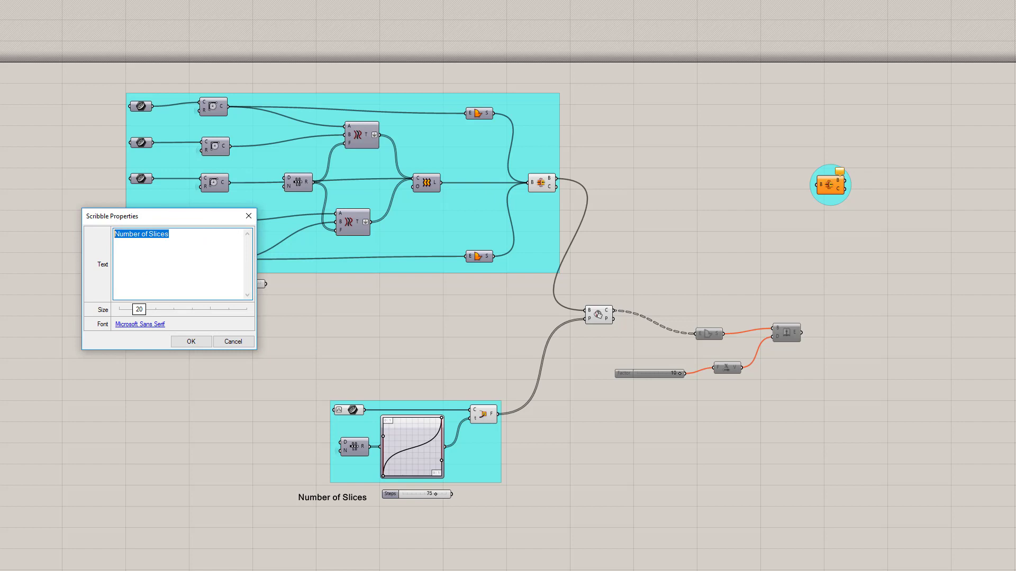
{"action": "type", "text": "Fillet Size"}
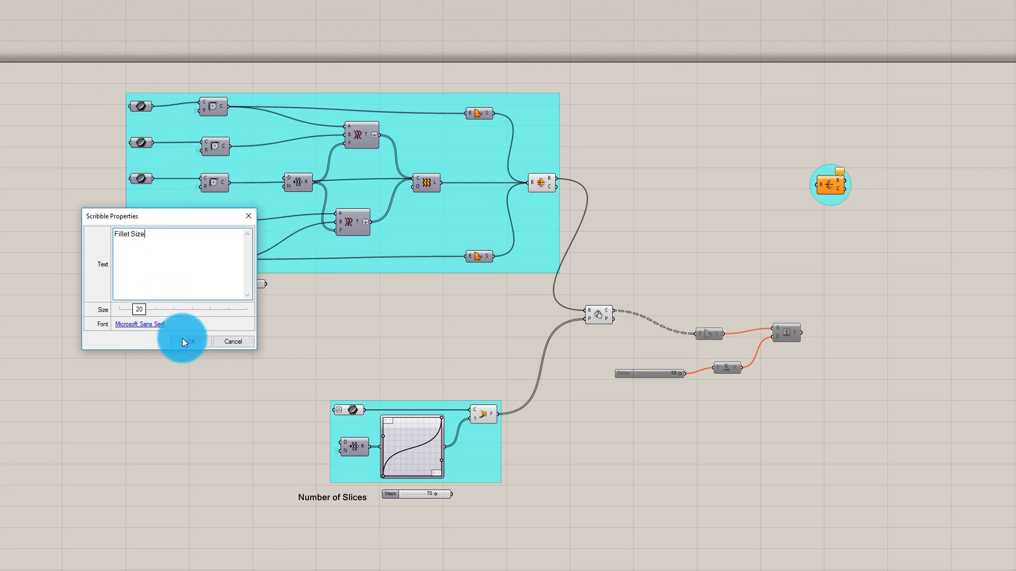
{"action": "left_click", "coordinate": [183, 341]}
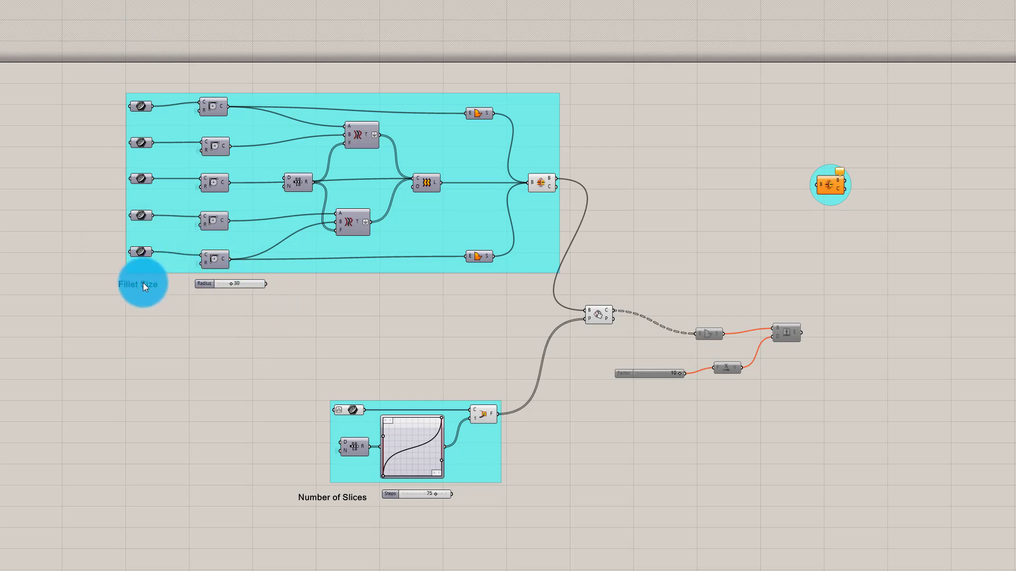
Step: Change the colour of the lower slice-distribution group to yellow
{"action": "right_click", "coordinate": [492, 450]}
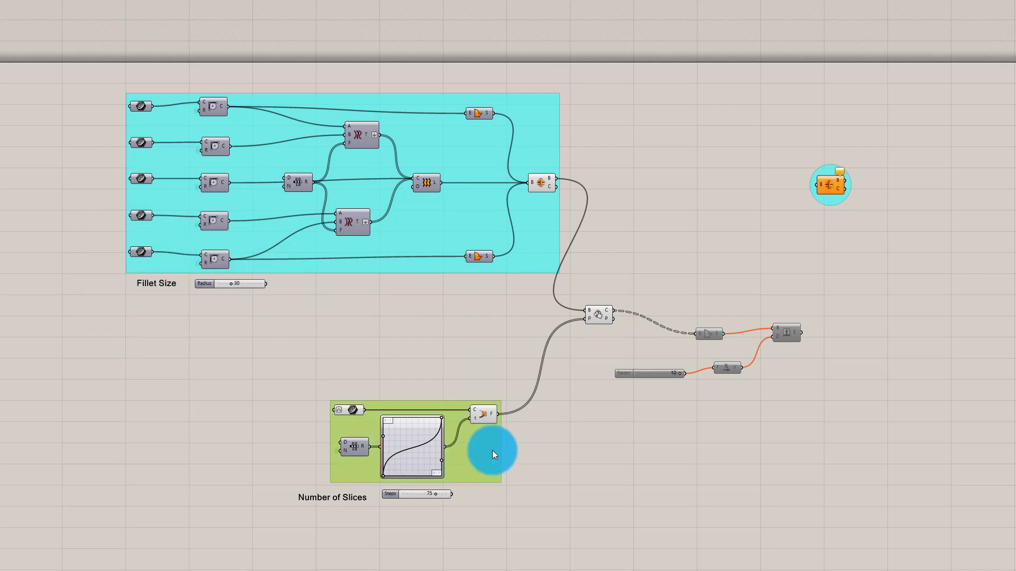
{"action": "mouse_move", "coordinate": [555, 564]}
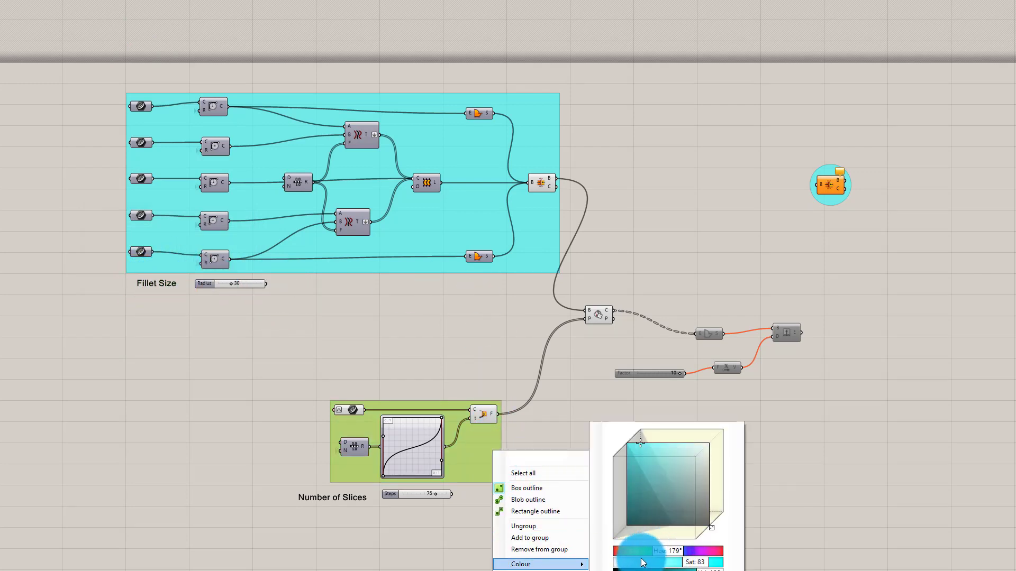
{"action": "left_click", "coordinate": [640, 556]}
{"action": "left_click", "coordinate": [640, 552]}
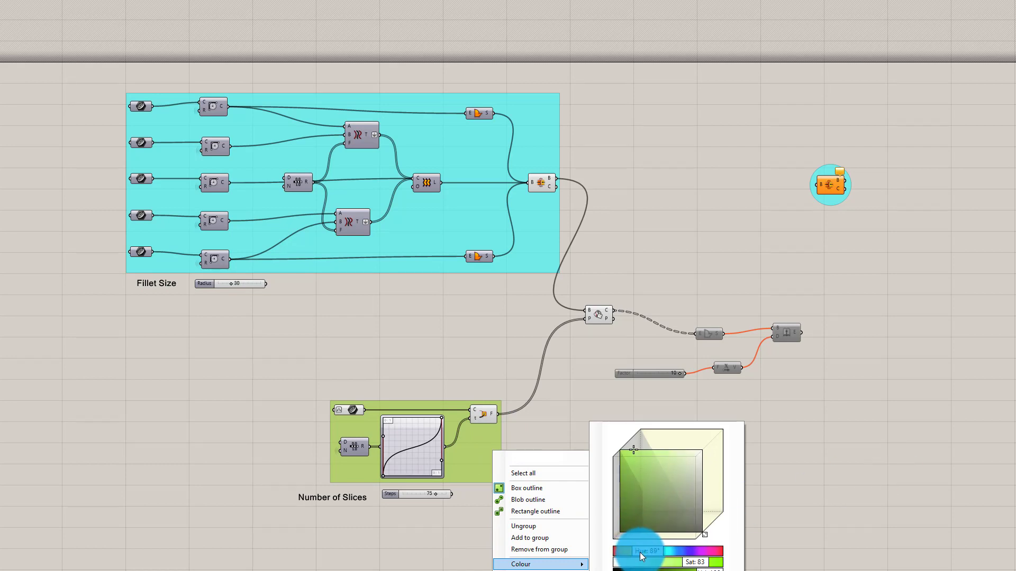
{"action": "left_click_drag", "start_coordinate": [639, 552], "coordinate": [636, 553]}
{"action": "left_click", "coordinate": [642, 459]}
{"action": "left_click", "coordinate": [838, 471]}
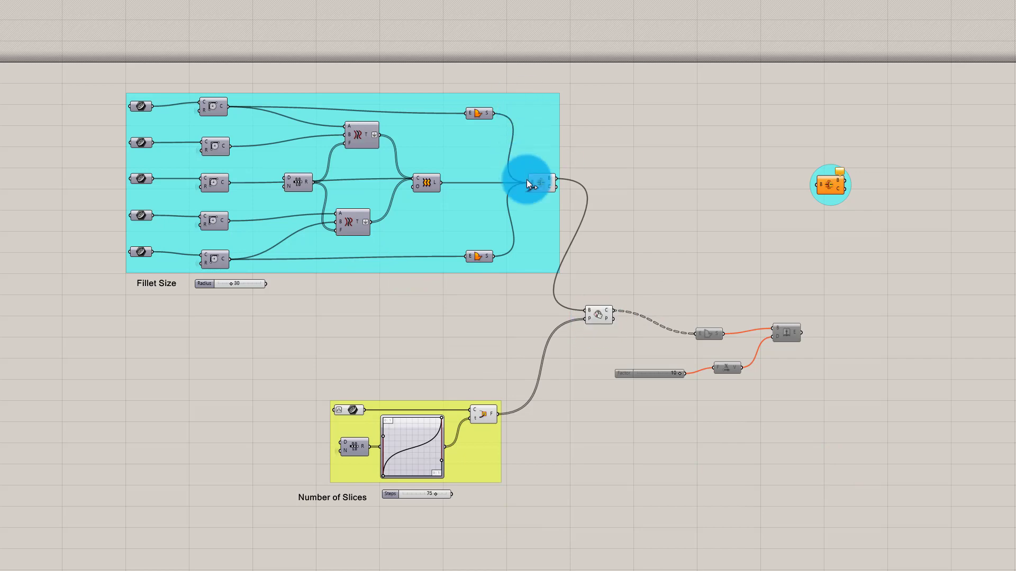
Step: Turn off the preview of the Brep Join ending the upper group and select the Brep | Plane component
{"action": "middle_click", "coordinate": [545, 180]}
{"action": "left_click", "coordinate": [586, 136]}
{"action": "left_click", "coordinate": [585, 340]}
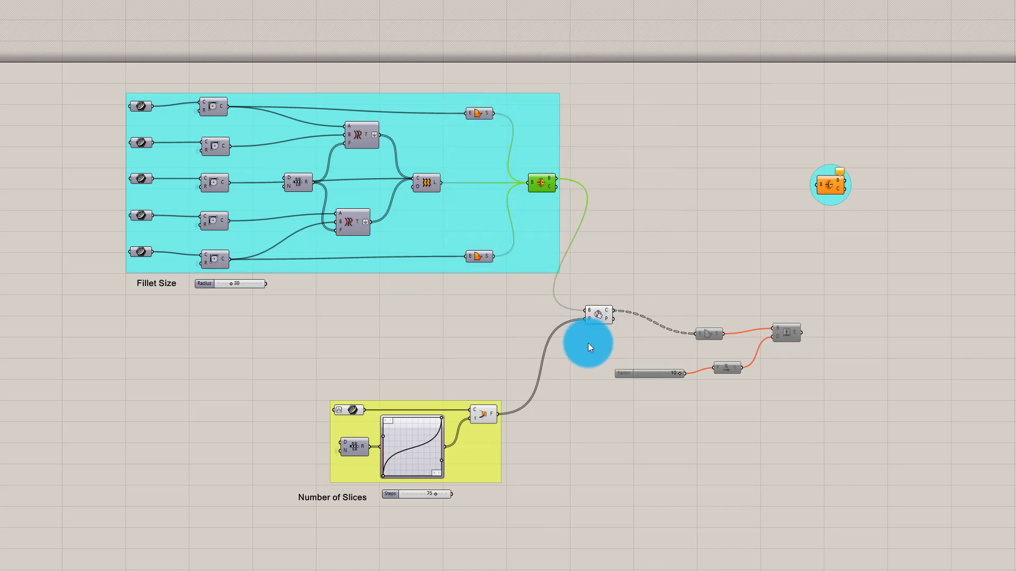
{"action": "left_click", "coordinate": [596, 317]}
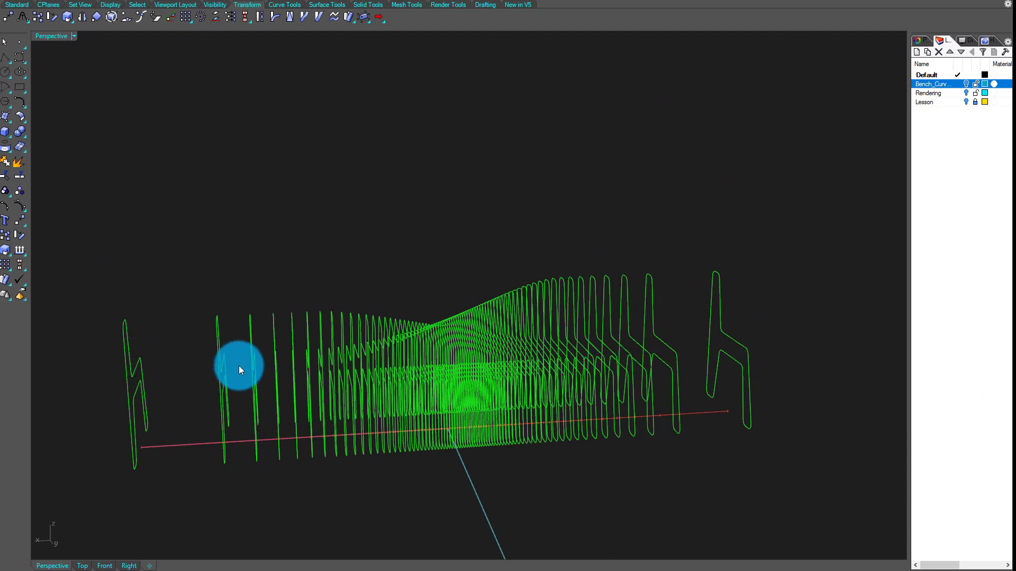
Step: Examine the bench's slice curves from several angles in the perspective viewport
{"action": "right_click_drag", "start_coordinate": [239, 366], "coordinate": [189, 344]}
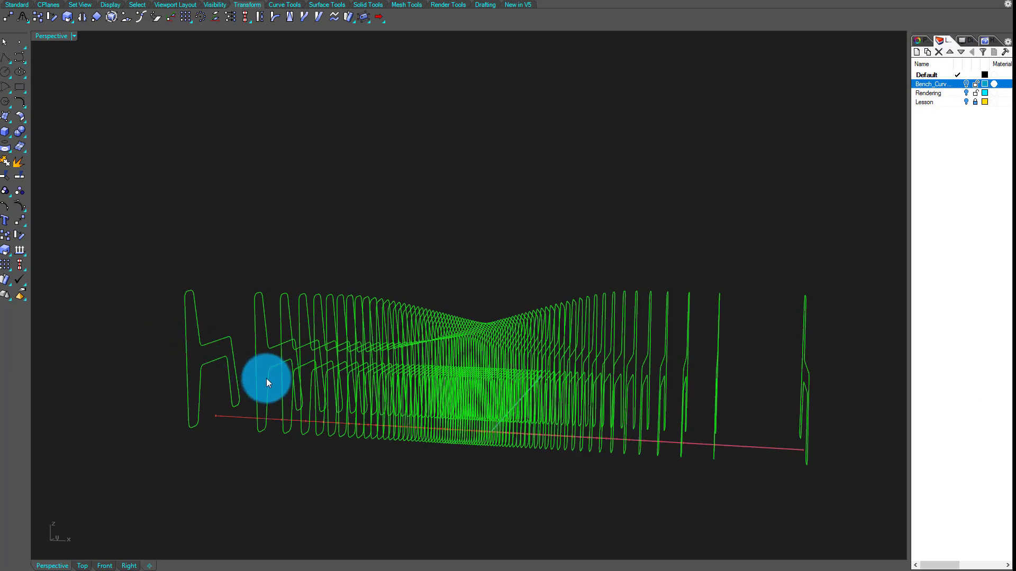
{"action": "right_click_drag", "start_coordinate": [220, 336], "coordinate": [592, 342]}
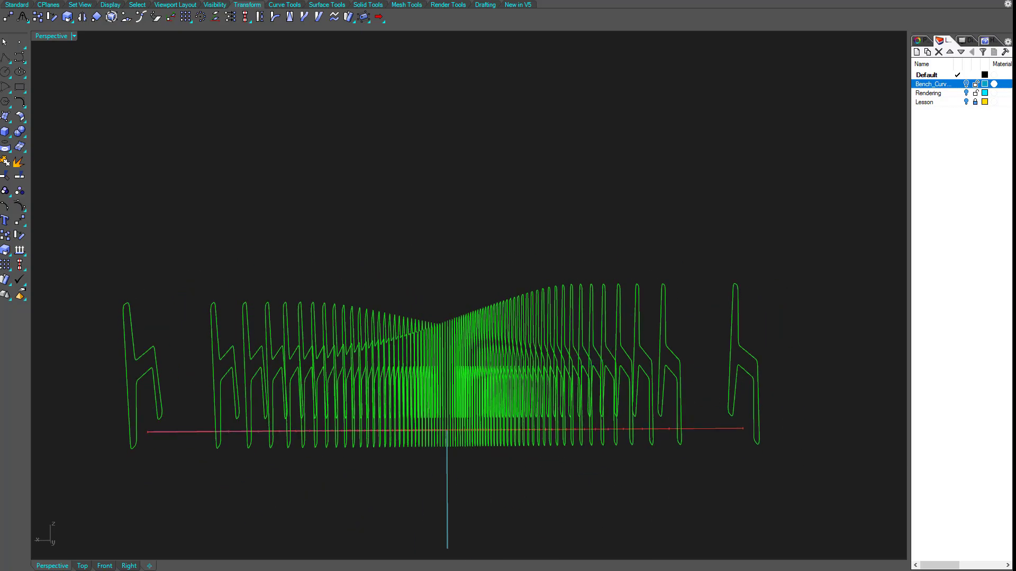
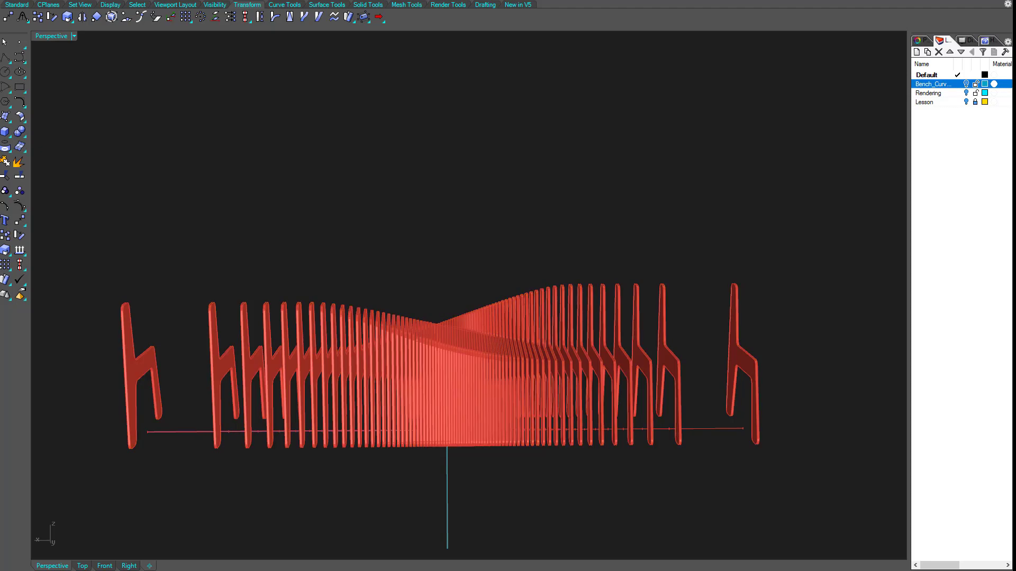
{"action": "right_click_drag", "start_coordinate": [537, 492], "coordinate": [464, 402]}
{"action": "scroll", "coordinate": [544, 397], "scroll_direction": "up", "scroll_amount": 7}
{"action": "right_click_drag", "start_coordinate": [355, 288], "coordinate": [486, 292]}
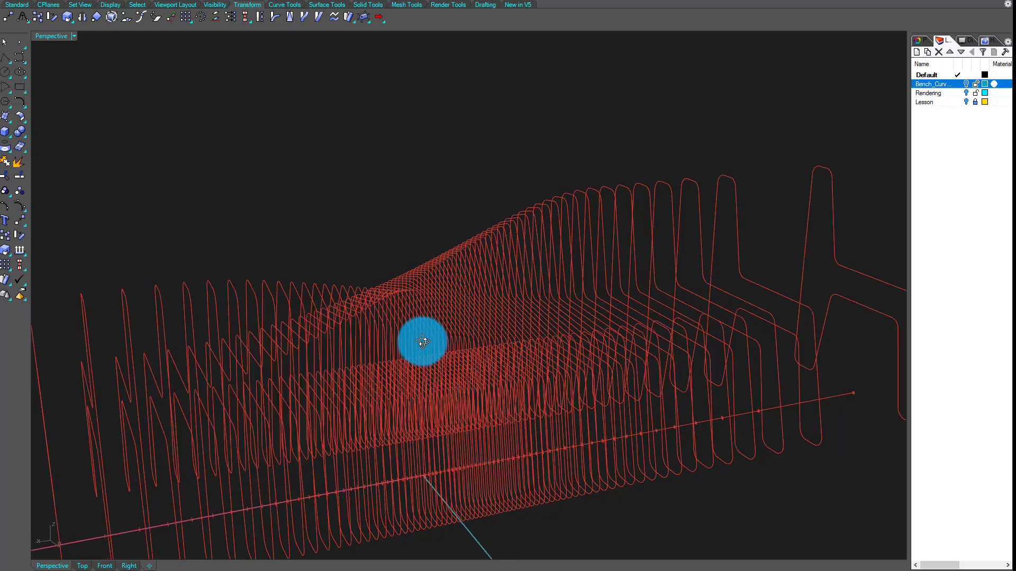
{"action": "right_click_drag", "start_coordinate": [422, 340], "coordinate": [658, 329]}
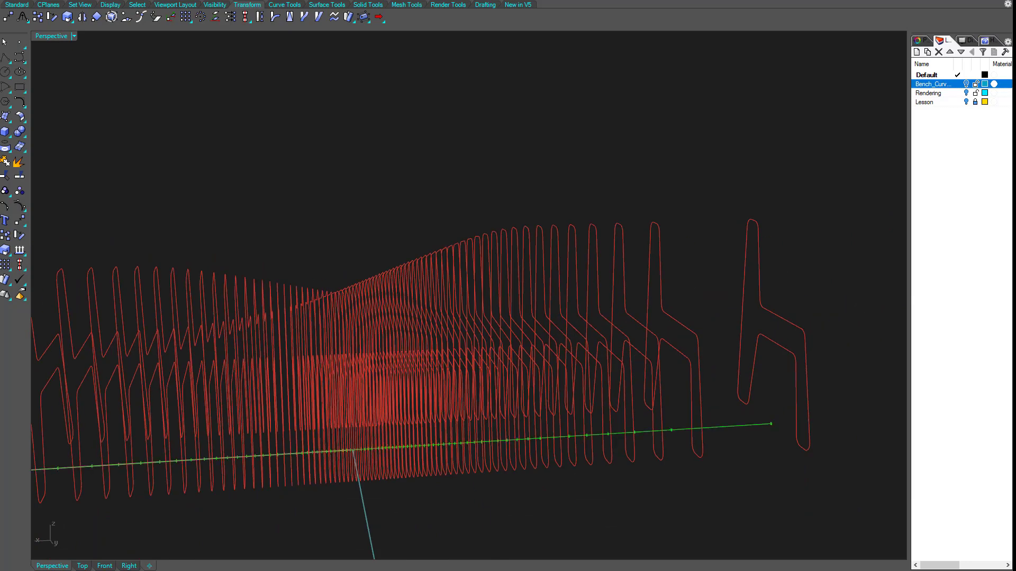
{"action": "right_click_drag", "start_coordinate": [523, 176], "coordinate": [601, 435]}
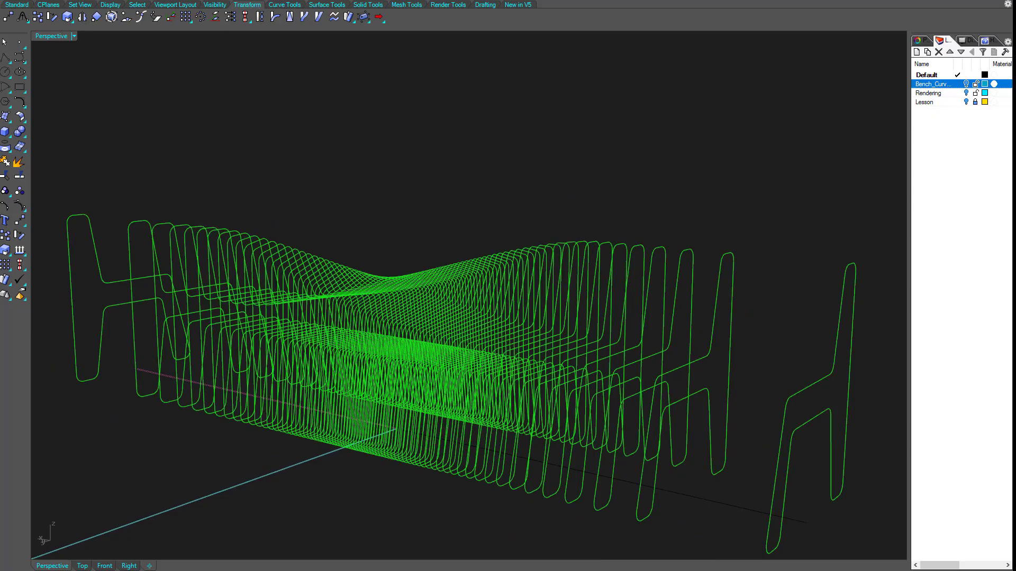
{"action": "right_click_drag", "start_coordinate": [483, 295], "coordinate": [864, 325]}
{"action": "right_click_drag", "start_coordinate": [777, 333], "coordinate": [251, 402]}
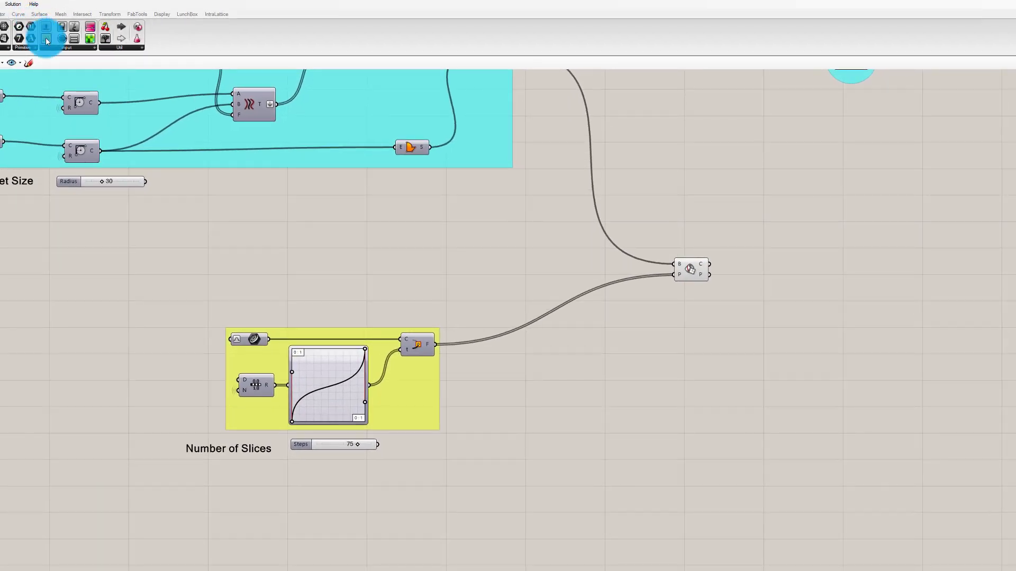
Step: Connect a Panel to the curve output of the Brep | Plane component and flatten that output
{"action": "left_click", "coordinate": [16, 104]}
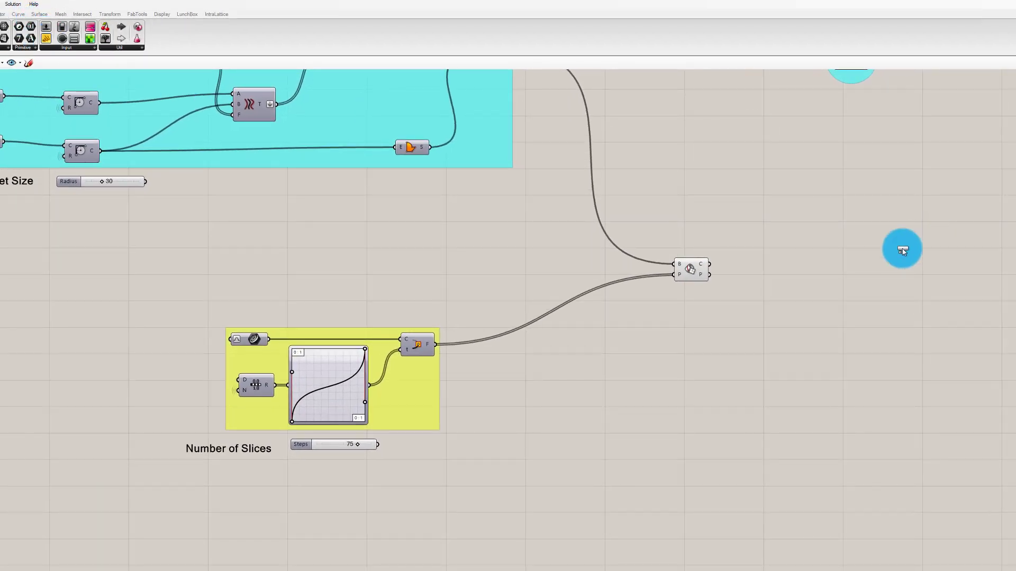
{"action": "left_click", "coordinate": [824, 330]}
{"action": "left_click_drag", "start_coordinate": [709, 263], "coordinate": [826, 538]}
{"action": "left_click_drag", "start_coordinate": [929, 303], "coordinate": [892, 271]}
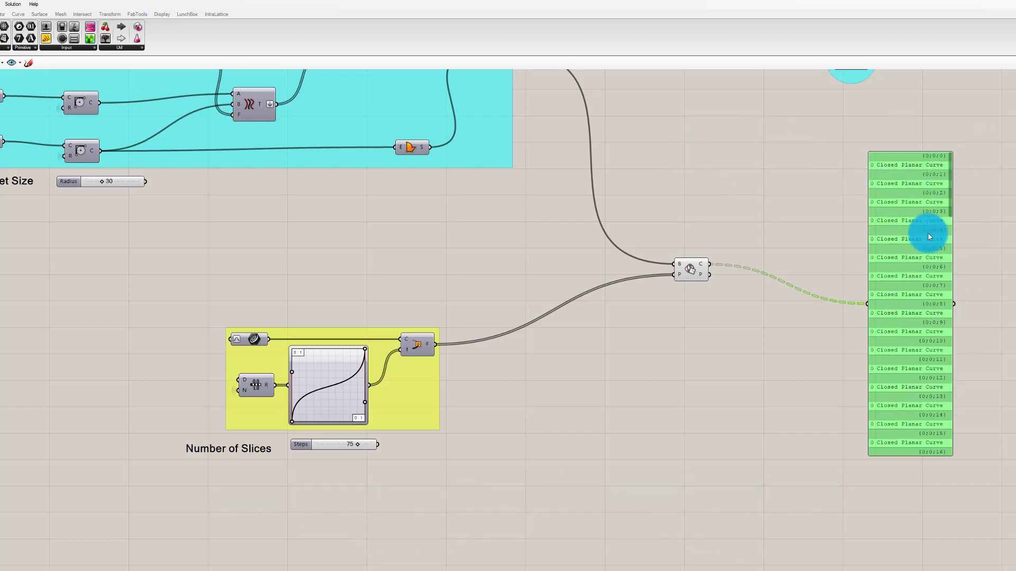
{"action": "right_click", "coordinate": [702, 265]}
{"action": "left_click", "coordinate": [737, 318]}
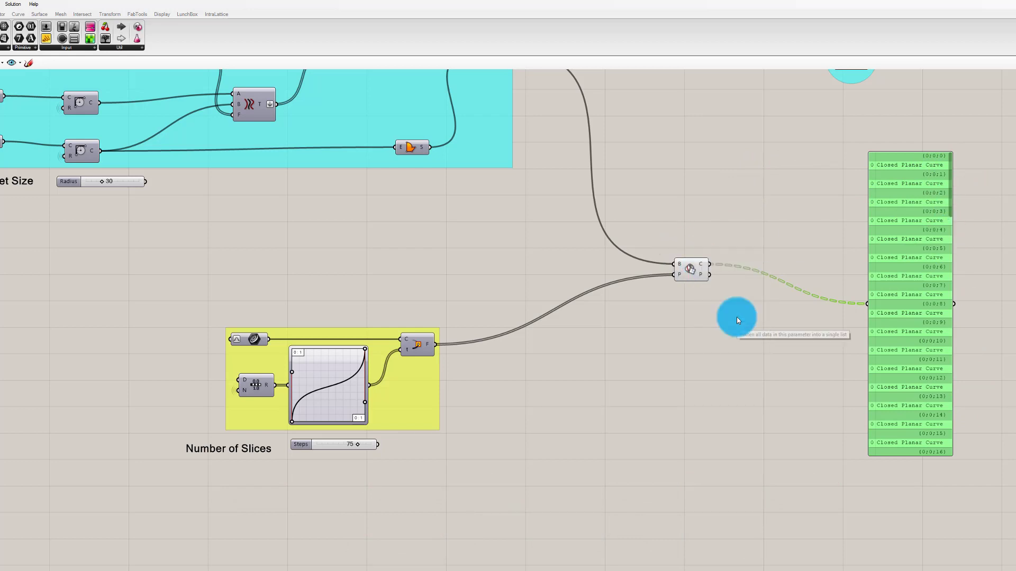
Step: Read the flattened curve list in the Panel to its end and delete the Panel
{"action": "left_click_drag", "start_coordinate": [933, 238], "coordinate": [941, 431]}
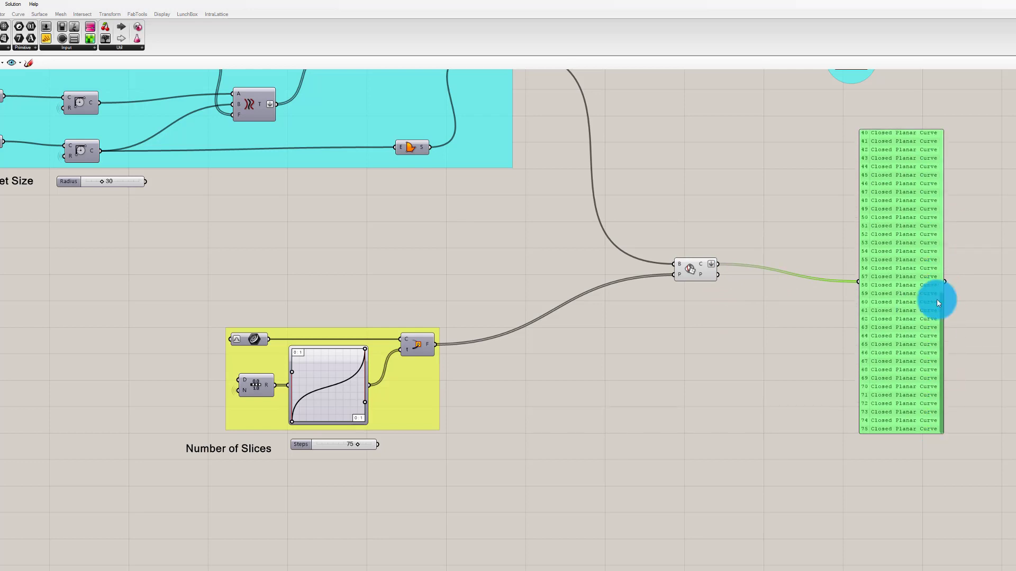
{"action": "left_click_drag", "start_coordinate": [894, 306], "coordinate": [870, 358]}
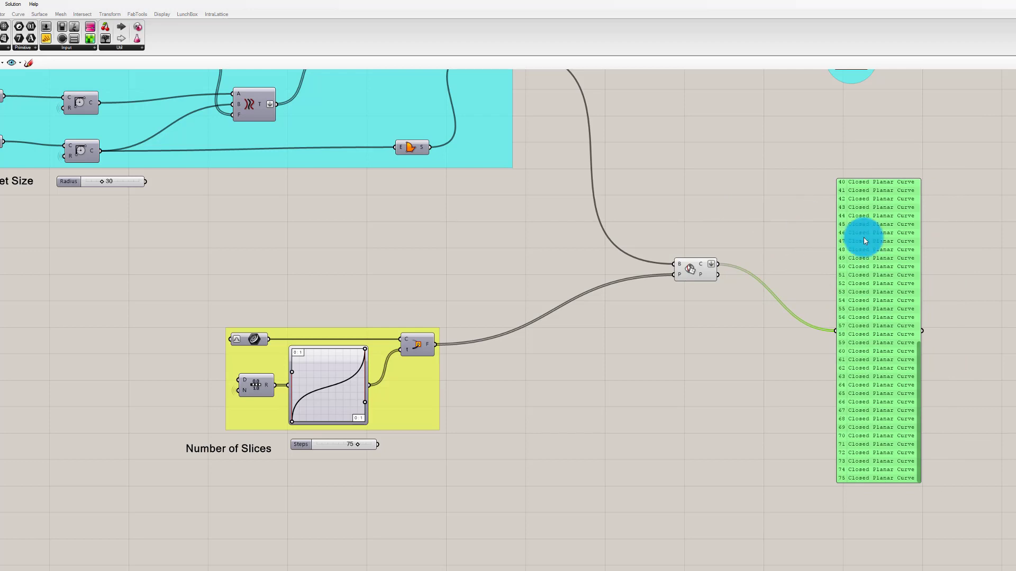
{"action": "left_click_drag", "start_coordinate": [858, 232], "coordinate": [890, 260]}
{"action": "key", "text": "Delete"}
Step: Add a Shift List component and place it beside the Brep | Plane component
{"action": "right_click_drag", "start_coordinate": [90, 177], "coordinate": [133, 195]}
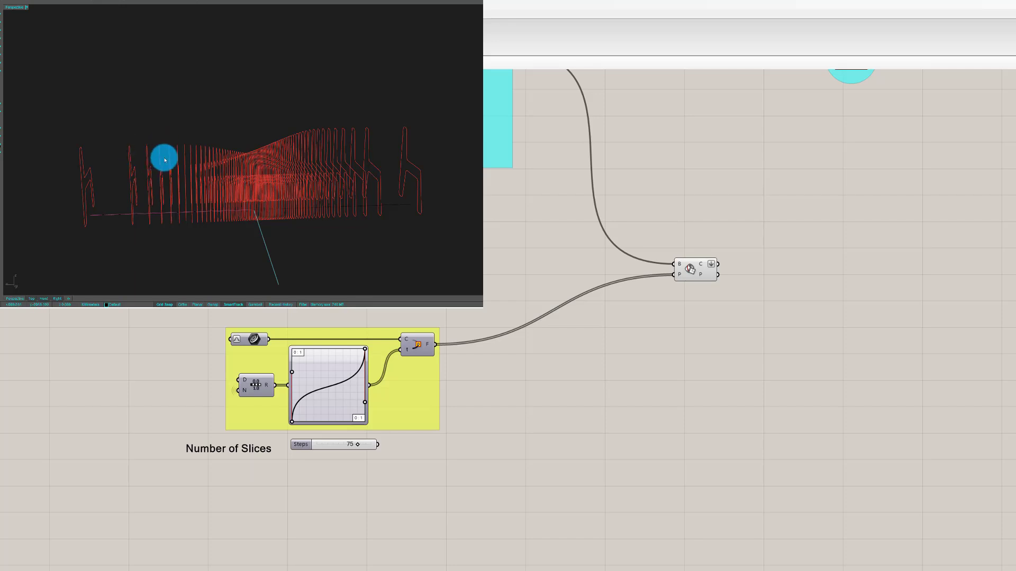
{"action": "mouse_move", "coordinate": [243, 165]}
{"action": "right_mouse_down"}
{"action": "mouse_move", "coordinate": [261, 166]}
{"action": "mouse_move", "coordinate": [213, 164]}
{"action": "mouse_move", "coordinate": [229, 165]}
{"action": "right_mouse_up"}
{"action": "scroll", "coordinate": [650, 269], "scroll_direction": "down", "scroll_amount": 1}
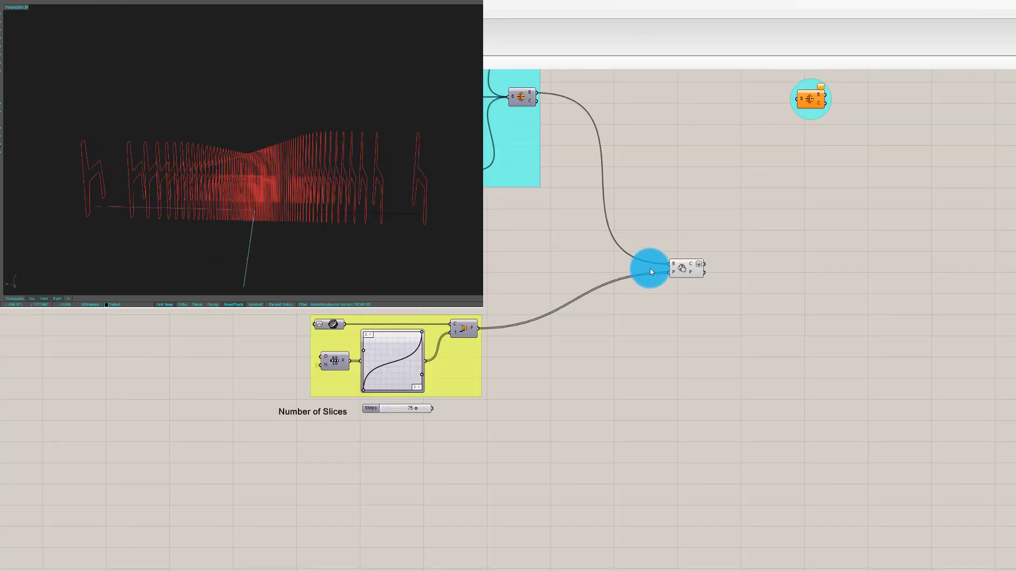
{"action": "scroll", "coordinate": [650, 269], "scroll_direction": "up", "scroll_amount": 2}
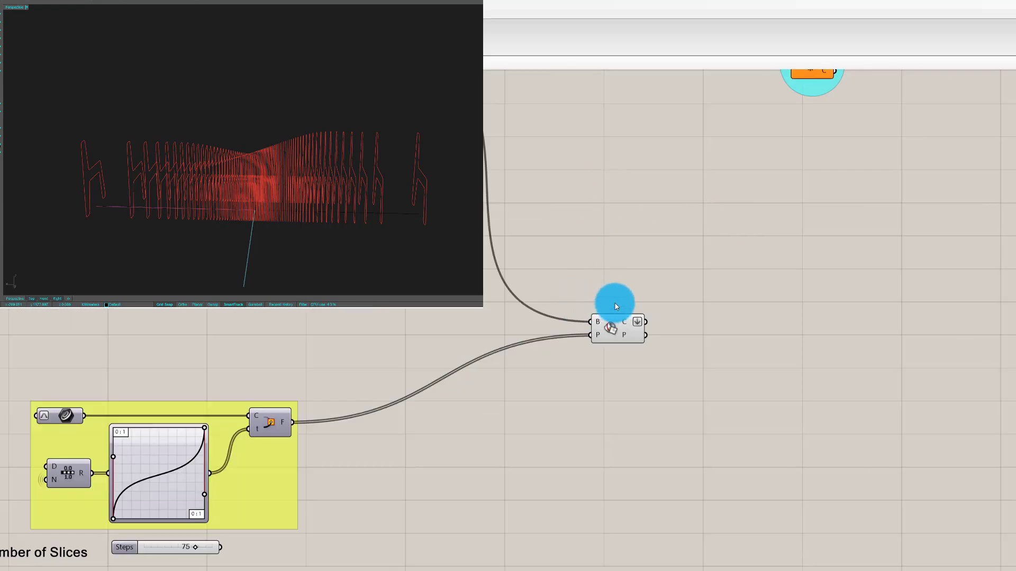
{"action": "double_click", "coordinate": [637, 212]}
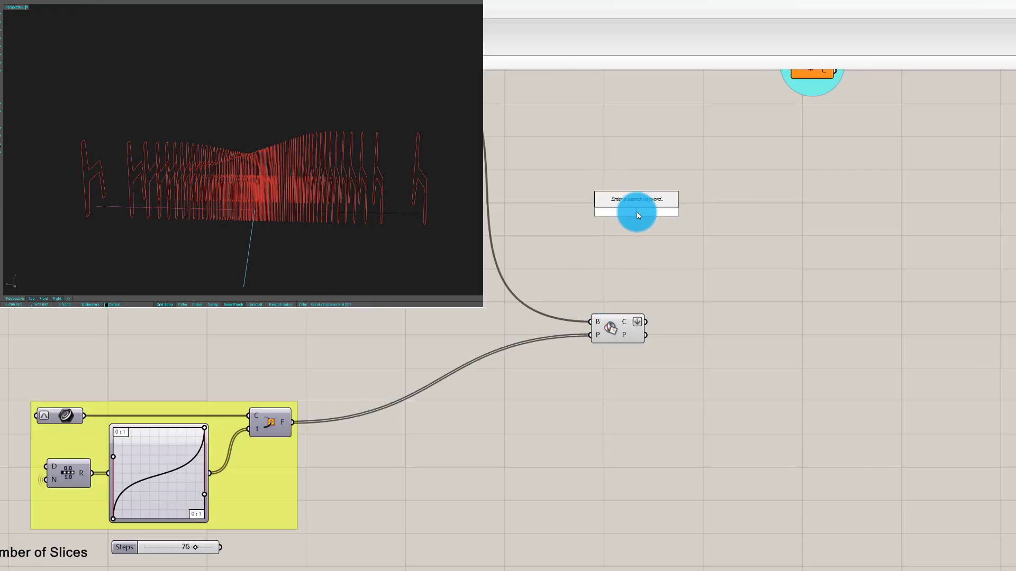
{"action": "type", "text": "shi"}
{"action": "left_click", "coordinate": [636, 206]}
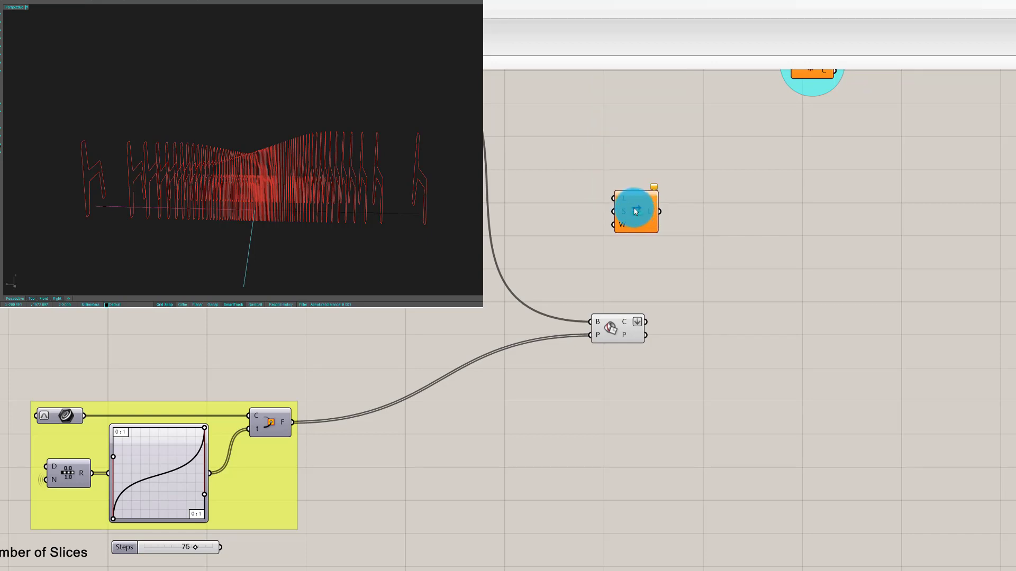
{"action": "left_click_drag", "start_coordinate": [635, 209], "coordinate": [741, 340]}
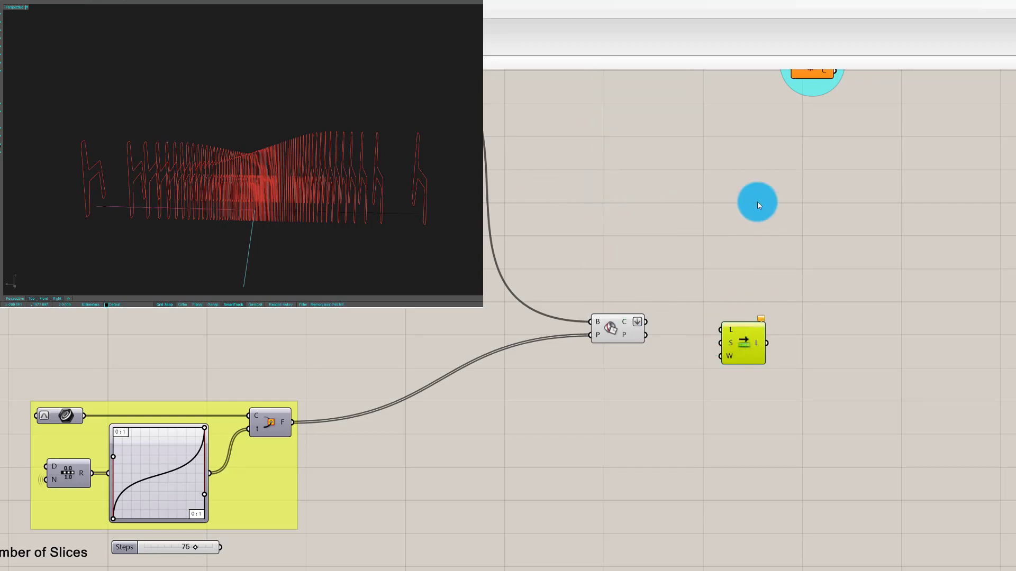
{"action": "left_click", "coordinate": [635, 332]}
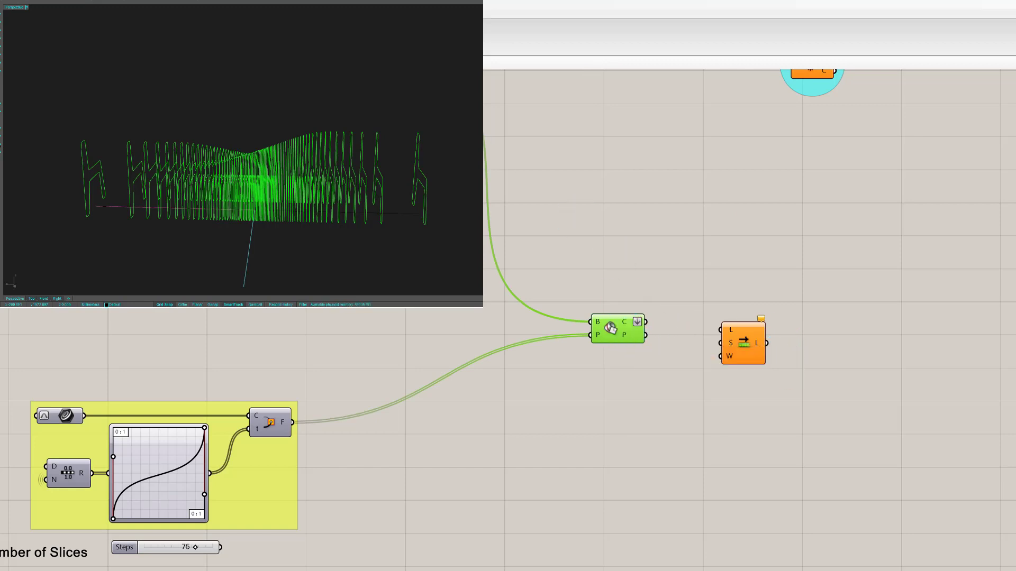
{"action": "left_click", "coordinate": [702, 211]}
{"action": "left_click_drag", "start_coordinate": [654, 339], "coordinate": [696, 368]}
{"action": "key", "text": "Delete"}
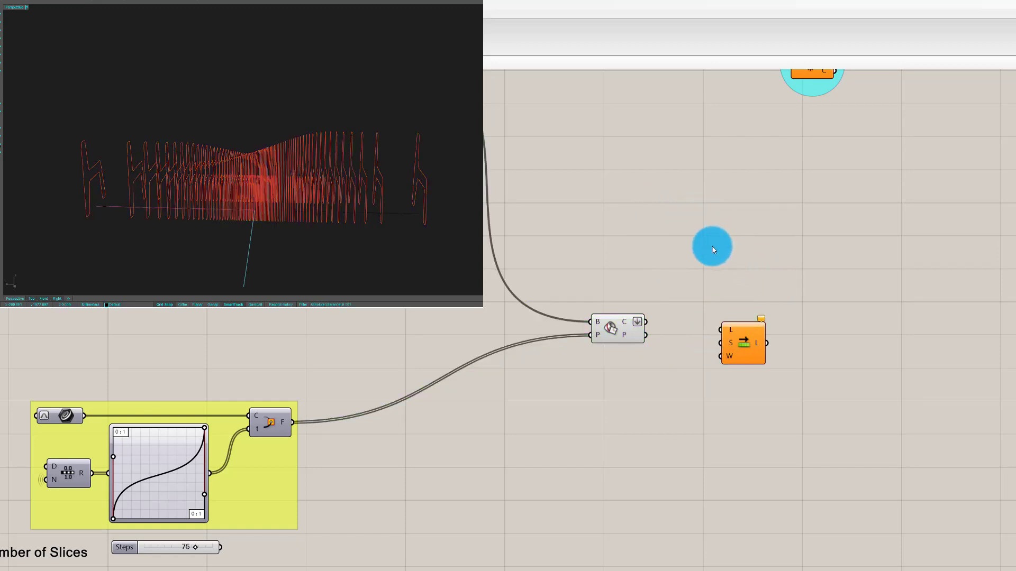
Step: Add an Area component fed by the flattened slice curves and place it below the Shift List component
{"action": "right_click", "coordinate": [713, 250]}
{"action": "left_click", "coordinate": [703, 223]}
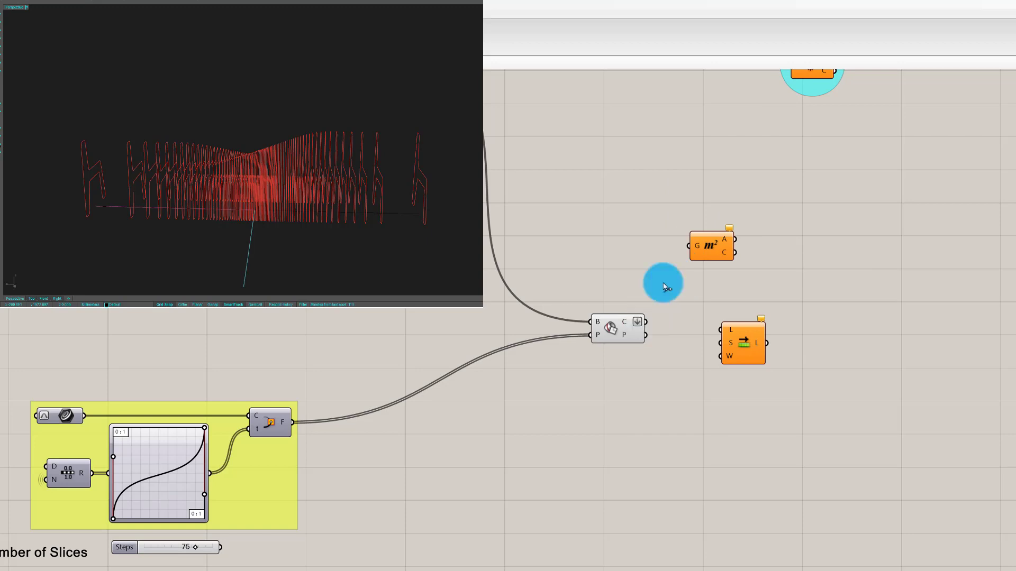
{"action": "left_click_drag", "start_coordinate": [646, 322], "coordinate": [689, 245]}
{"action": "left_click_drag", "start_coordinate": [712, 249], "coordinate": [717, 441]}
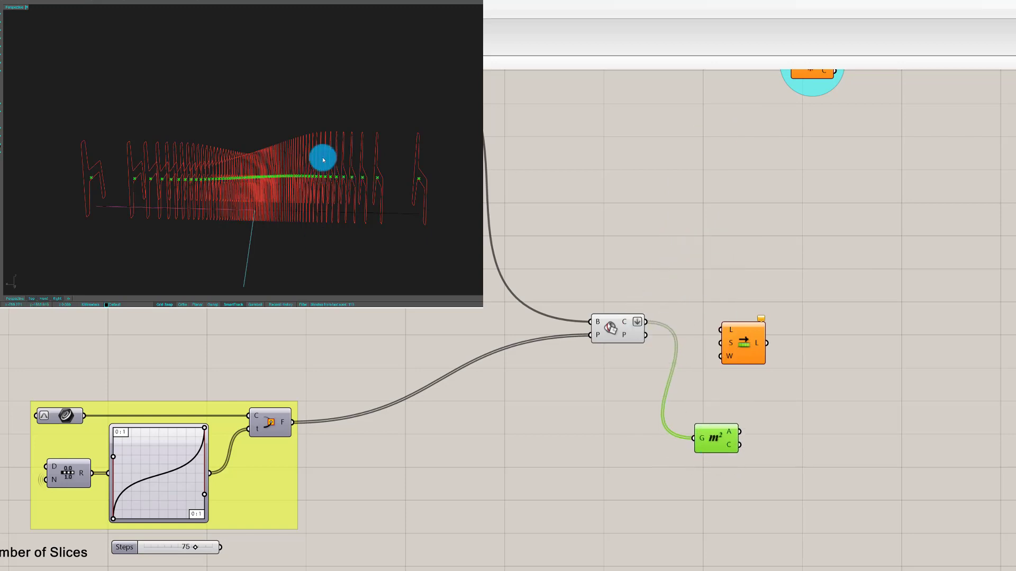
{"action": "right_click_drag", "start_coordinate": [323, 160], "coordinate": [357, 144]}
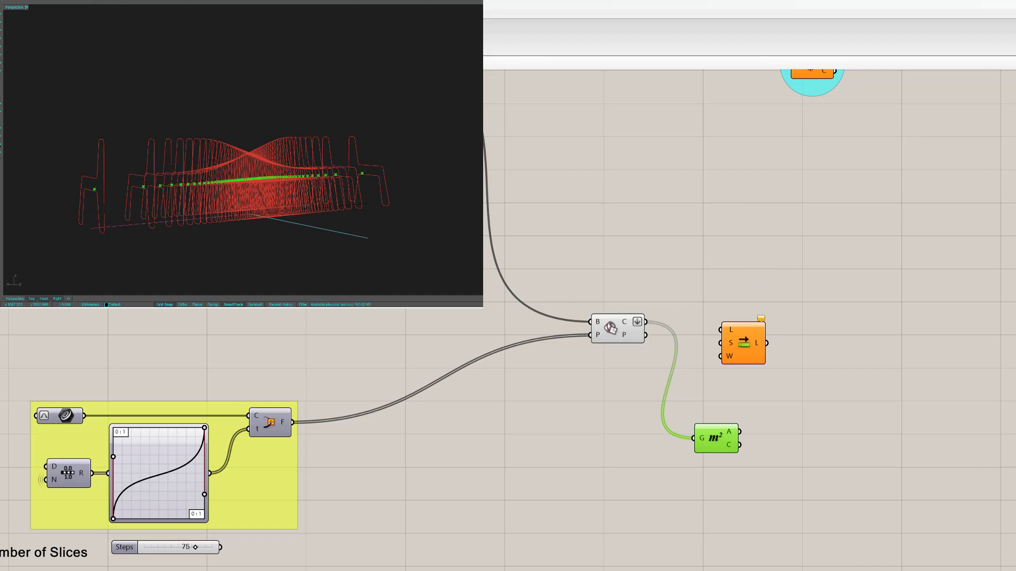
Step: Add a Point List component for the Area centroids and connect a slider set to 20 to its size input
{"action": "left_click", "coordinate": [826, 422]}
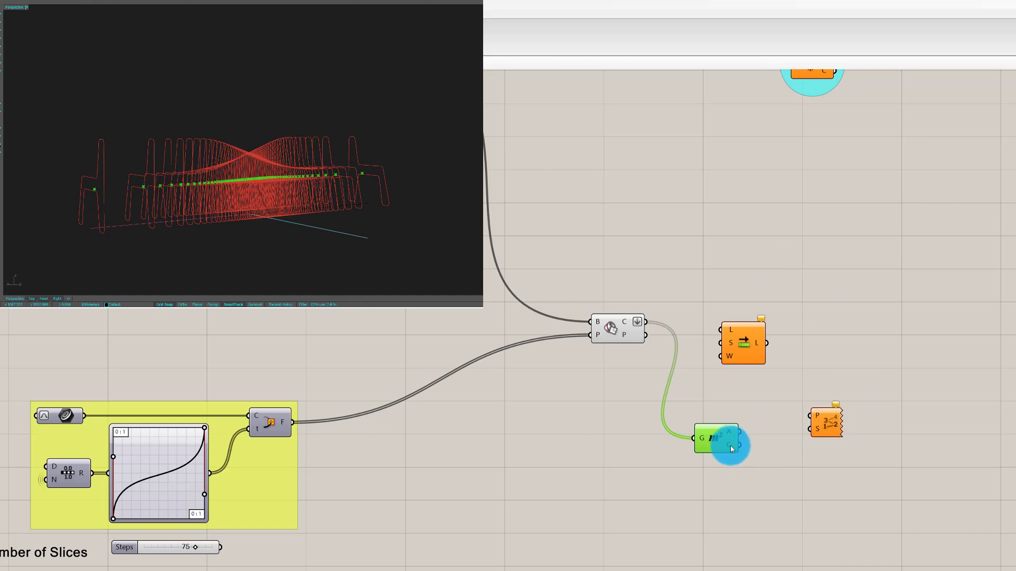
{"action": "left_click_drag", "start_coordinate": [730, 446], "coordinate": [831, 453]}
{"action": "double_click", "coordinate": [746, 474]}
{"action": "type", "text": "2"}
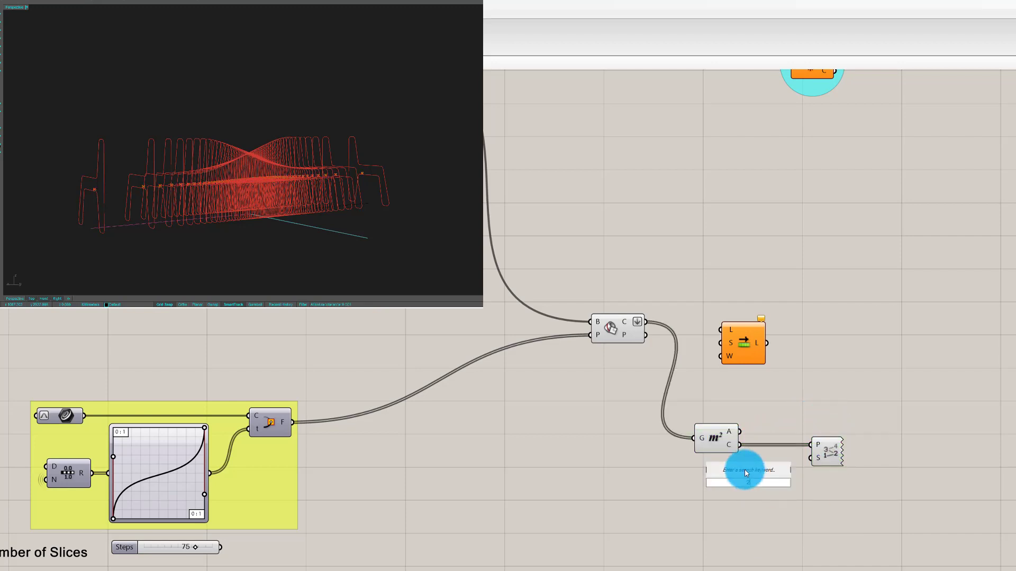
{"action": "type", "text": "0"}
{"action": "key", "text": "Return"}
{"action": "left_click_drag", "start_coordinate": [807, 483], "coordinate": [809, 465]}
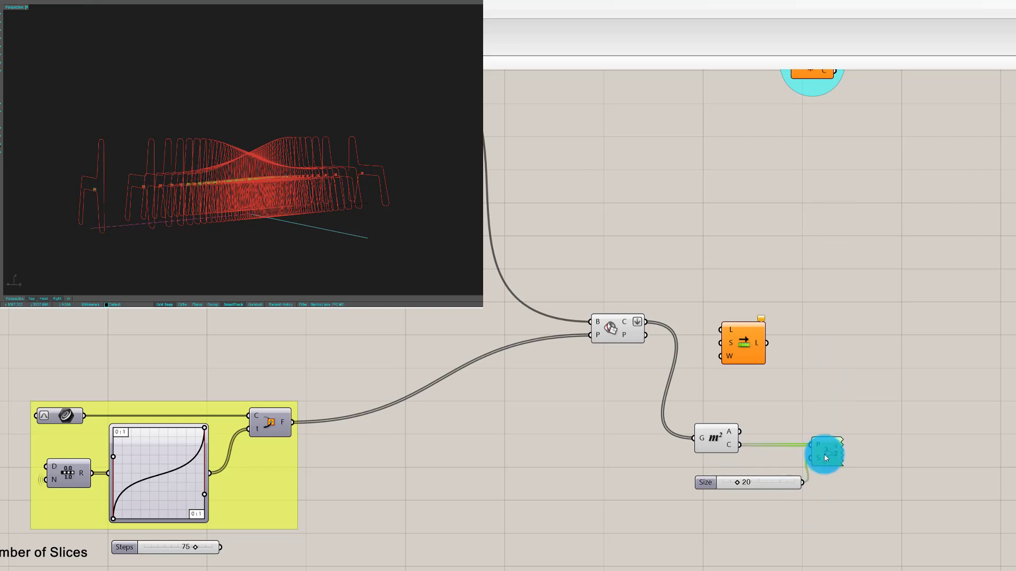
Step: Set the Point List's Size slider to 29
{"action": "left_click", "coordinate": [742, 488]}
{"action": "mouse_move", "coordinate": [739, 484]}
{"action": "left_mouse_down"}
{"action": "mouse_move", "coordinate": [725, 483]}
{"action": "mouse_move", "coordinate": [736, 487]}
{"action": "left_mouse_up"}
{"action": "left_click", "coordinate": [820, 455]}
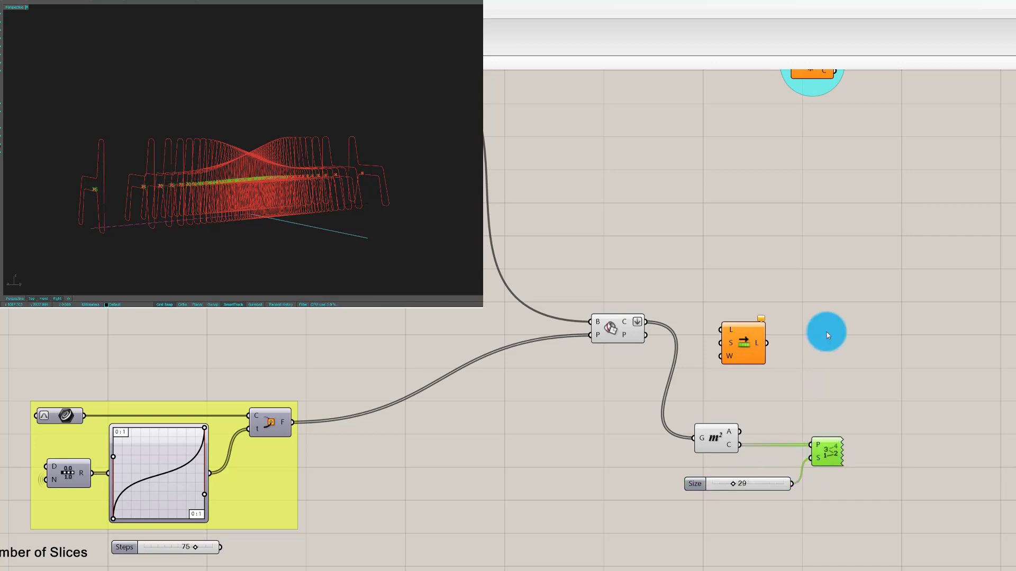
{"action": "right_click_drag", "start_coordinate": [297, 152], "coordinate": [216, 154]}
Step: Turn off the preview of the Brep | Plane component
{"action": "left_click", "coordinate": [630, 351]}
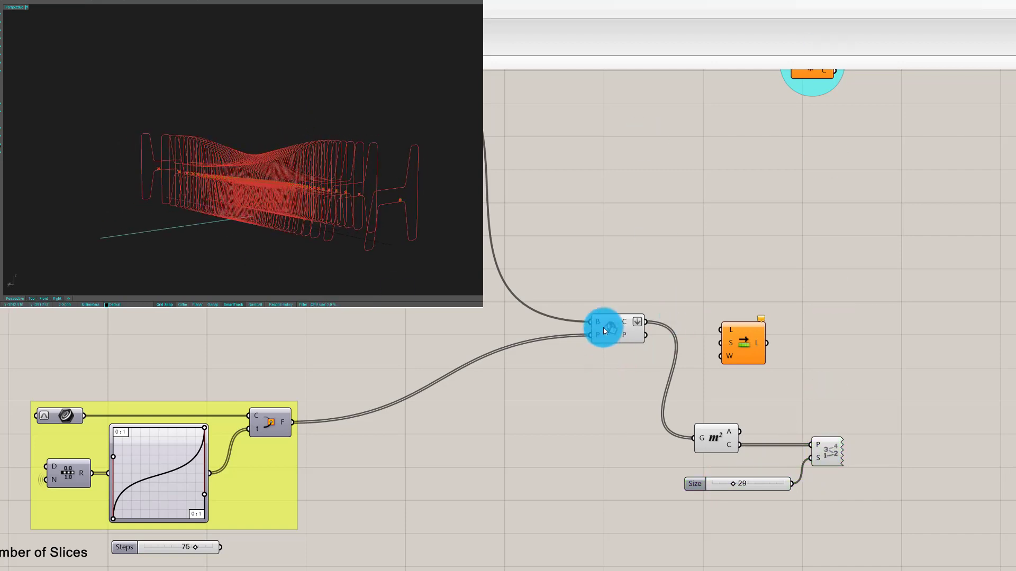
{"action": "left_click", "coordinate": [609, 326]}
{"action": "middle_click", "coordinate": [612, 323]}
{"action": "left_click", "coordinate": [633, 298]}
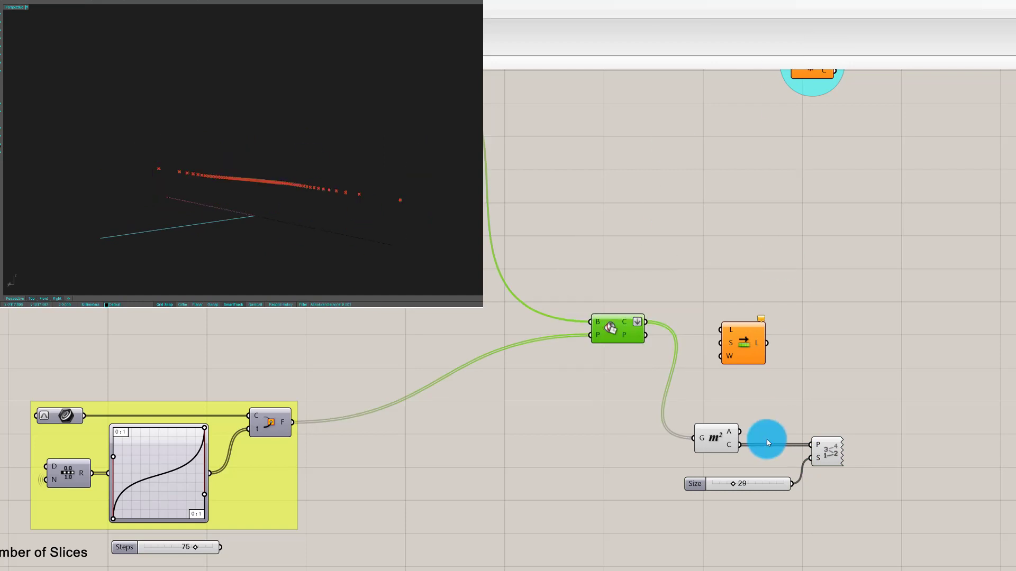
Step: Set the Point List's Size slider to 58 and inspect the slice numbers at both ends of the bench
{"action": "mouse_move", "coordinate": [734, 485]}
{"action": "left_mouse_down"}
{"action": "mouse_move", "coordinate": [768, 482]}
{"action": "mouse_move", "coordinate": [754, 484]}
{"action": "left_mouse_up"}
{"action": "right_click_drag", "start_coordinate": [376, 145], "coordinate": [392, 181]}
{"action": "scroll", "coordinate": [392, 181], "scroll_direction": "up", "scroll_amount": 10}
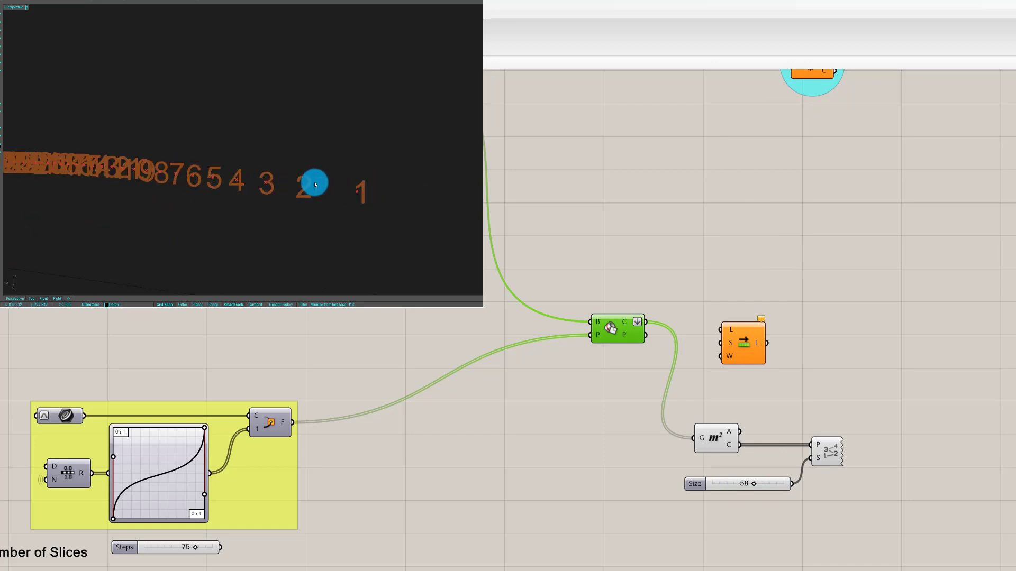
{"action": "right_click_drag", "start_coordinate": [281, 165], "coordinate": [324, 227]}
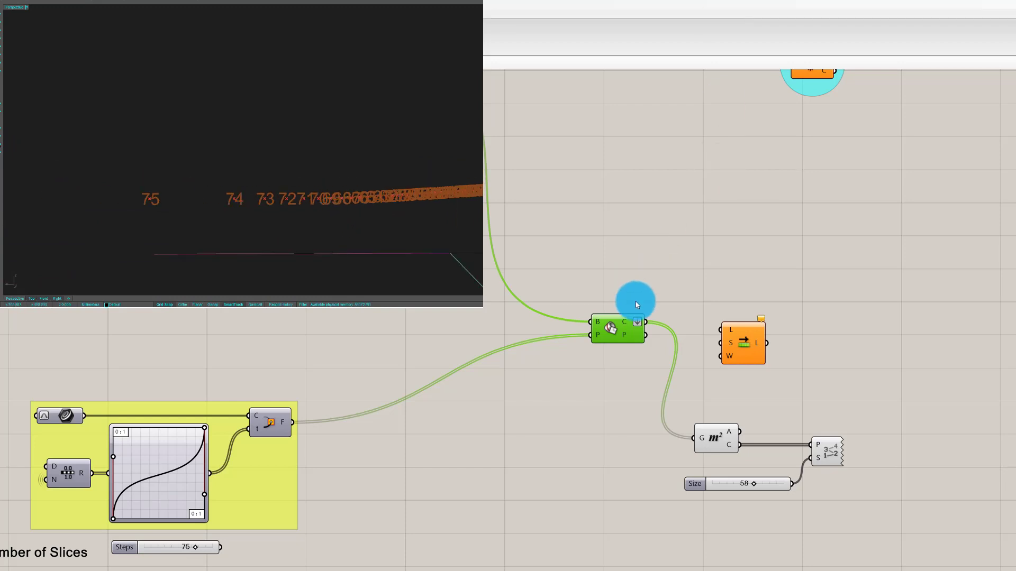
Step: Nudge the Brep | Plane component away from Shift List and turn its preview on
{"action": "left_click_drag", "start_coordinate": [618, 328], "coordinate": [607, 320]}
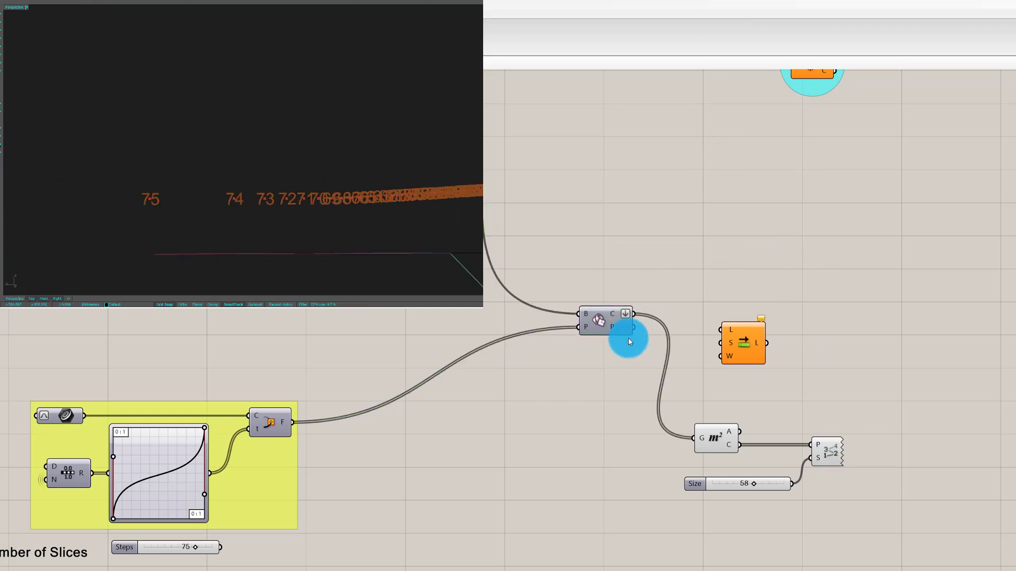
{"action": "middle_click", "coordinate": [604, 320]}
{"action": "left_click", "coordinate": [614, 288]}
{"action": "left_click", "coordinate": [695, 264]}
Step: Check the numbered slices and place a list component with L, I, i and W inputs beyond the Shift List component
{"action": "right_click_drag", "start_coordinate": [107, 138], "coordinate": [351, 160]}
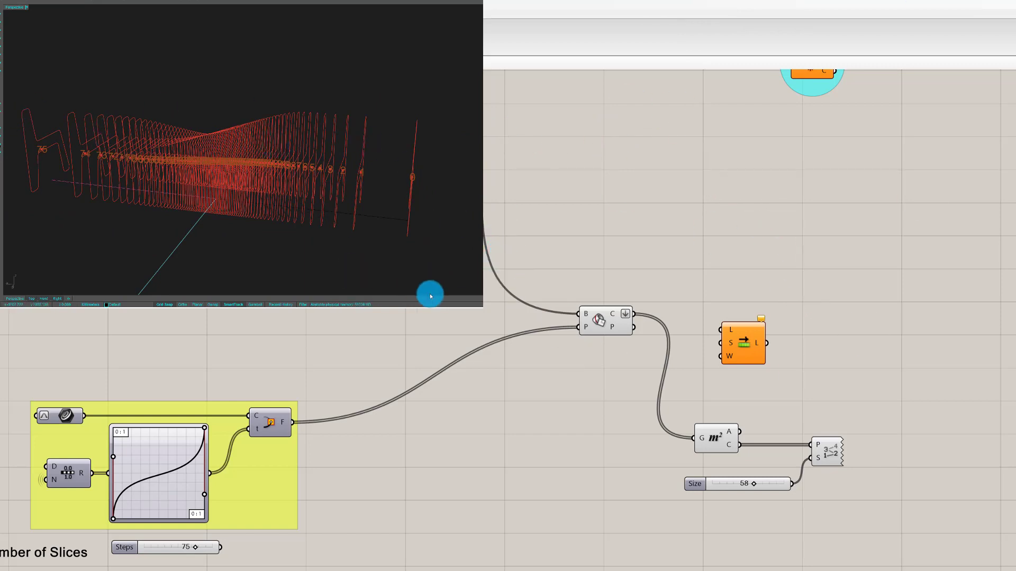
{"action": "mouse_move", "coordinate": [320, 97]}
{"action": "right_mouse_down"}
{"action": "mouse_move", "coordinate": [225, 97]}
{"action": "mouse_move", "coordinate": [256, 104]}
{"action": "mouse_move", "coordinate": [289, 80]}
{"action": "mouse_move", "coordinate": [311, 98]}
{"action": "mouse_move", "coordinate": [373, 84]}
{"action": "mouse_move", "coordinate": [415, 94]}
{"action": "mouse_move", "coordinate": [379, 118]}
{"action": "mouse_move", "coordinate": [316, 106]}
{"action": "mouse_move", "coordinate": [331, 88]}
{"action": "mouse_move", "coordinate": [332, 107]}
{"action": "right_mouse_up"}
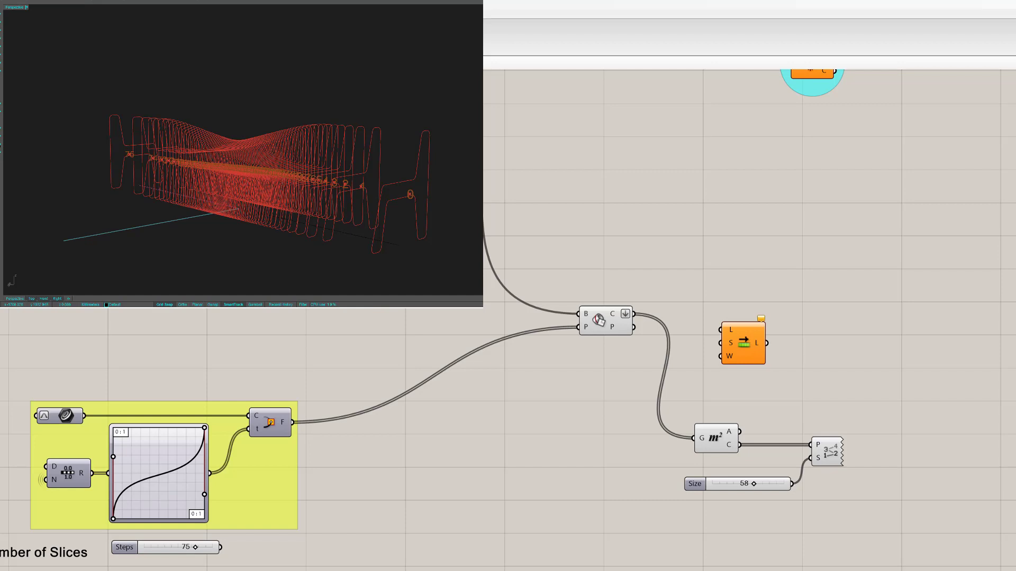
{"action": "left_click", "coordinate": [927, 329]}
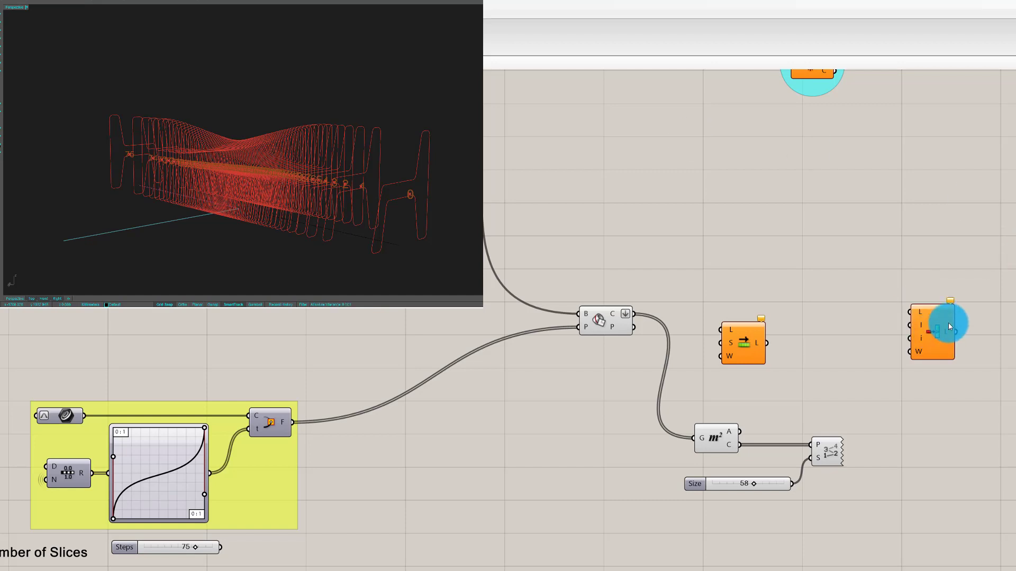
Step: Replace the list component with L, I, i and W inputs with a List Item and feed it the slice curves from Brep | Plane
{"action": "key", "text": "Delete"}
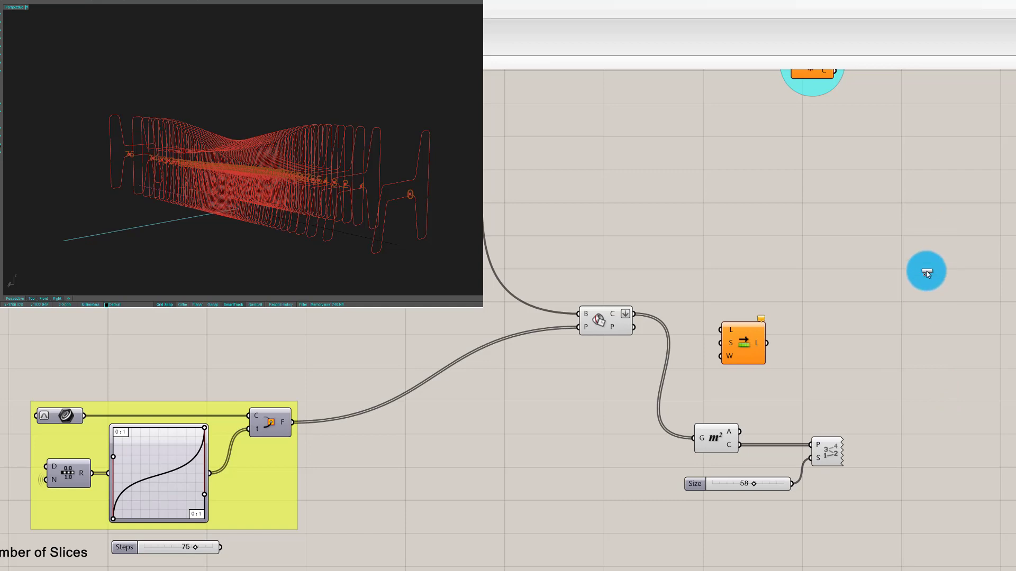
{"action": "left_click_drag", "start_coordinate": [898, 270], "coordinate": [902, 301]}
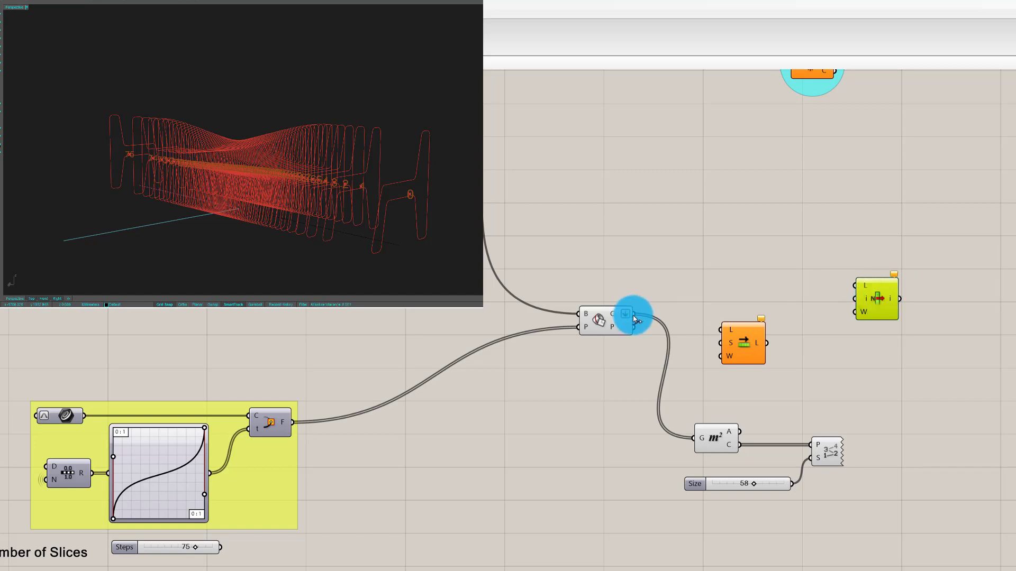
{"action": "left_click_drag", "start_coordinate": [635, 319], "coordinate": [855, 286]}
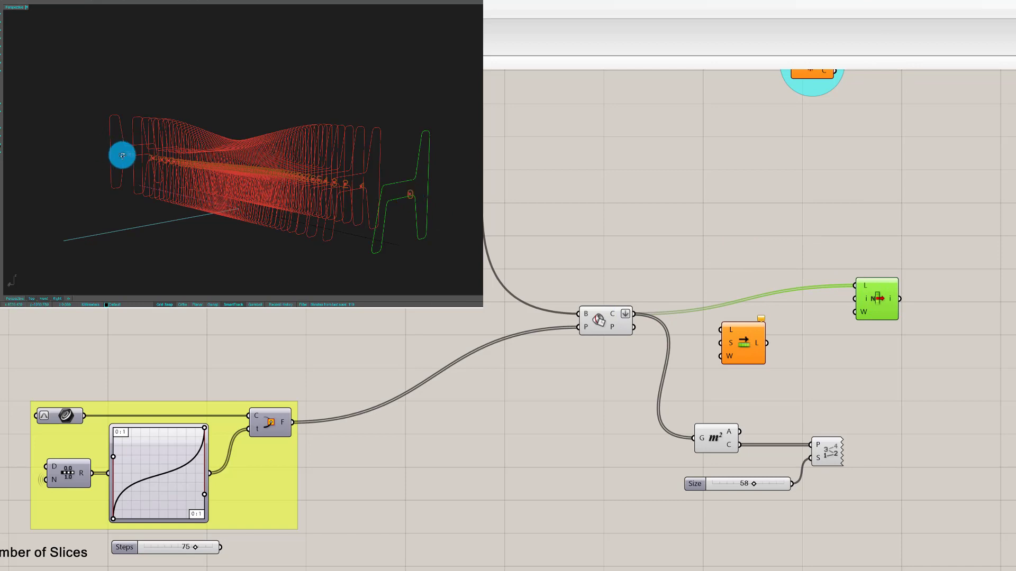
{"action": "right_click_drag", "start_coordinate": [122, 154], "coordinate": [155, 177]}
Step: Add a number slider of 75, connect it to the List Item's index input and place it beside the component
{"action": "double_click", "coordinate": [984, 240]}
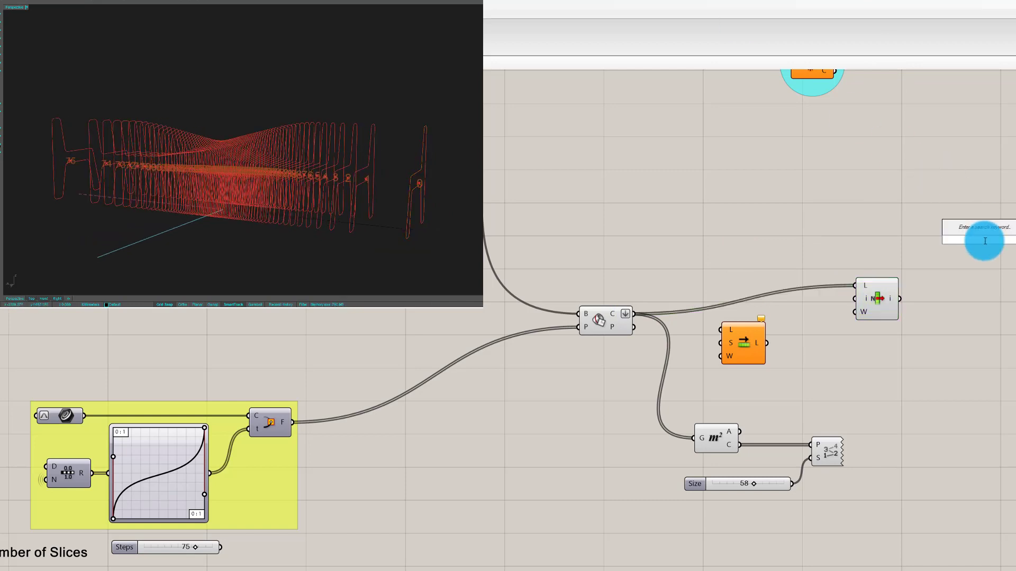
{"action": "type", "text": "75"}
{"action": "key", "text": "Return"}
{"action": "left_click_drag", "start_coordinate": [995, 239], "coordinate": [999, 299]}
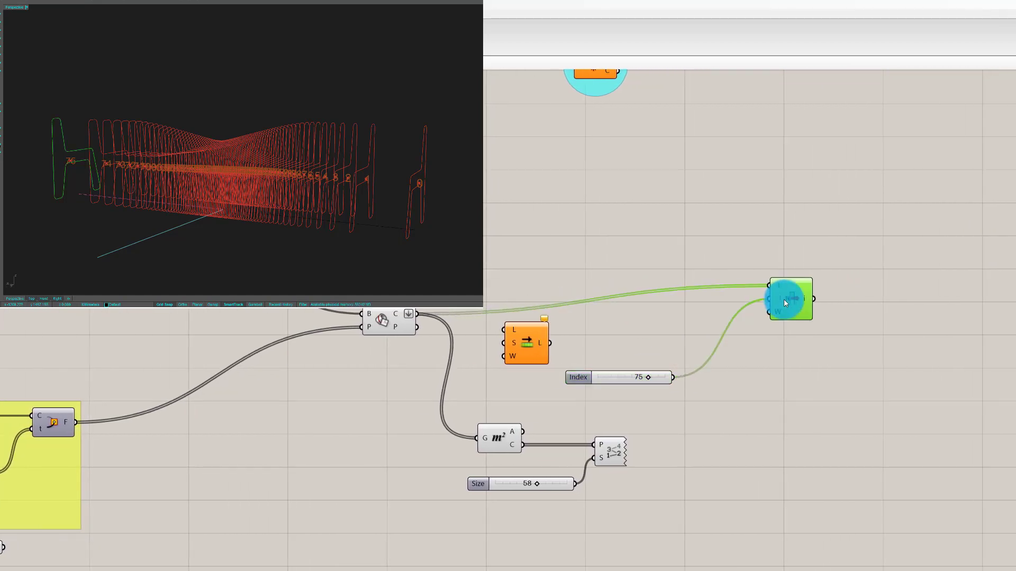
{"action": "left_click_drag", "start_coordinate": [661, 385], "coordinate": [643, 328]}
{"action": "left_click", "coordinate": [786, 297]}
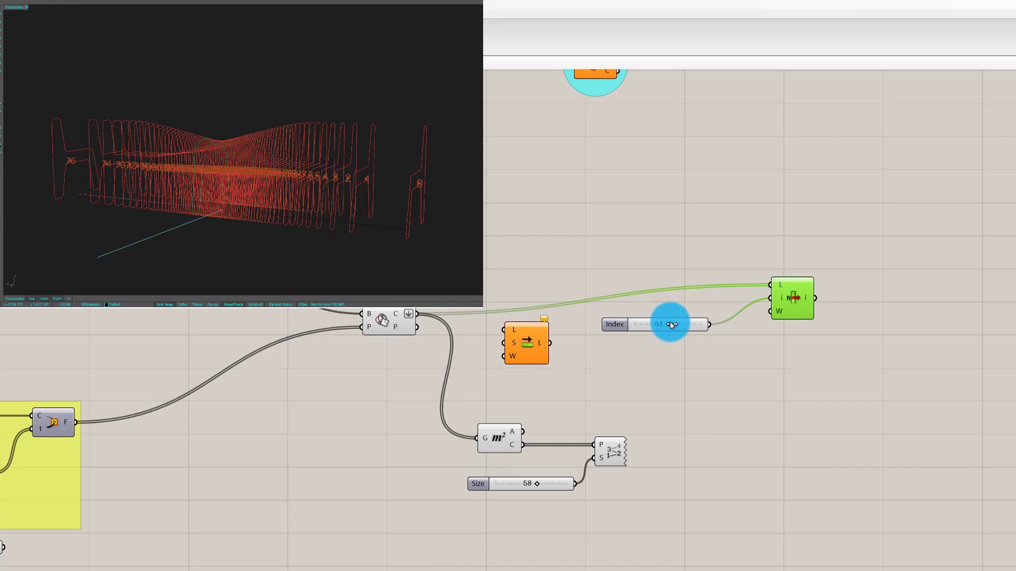
Step: Lower the Index slider to 6 and duplicate the List Item together with its slider below the original
{"action": "left_click_drag", "start_coordinate": [675, 325], "coordinate": [648, 331]}
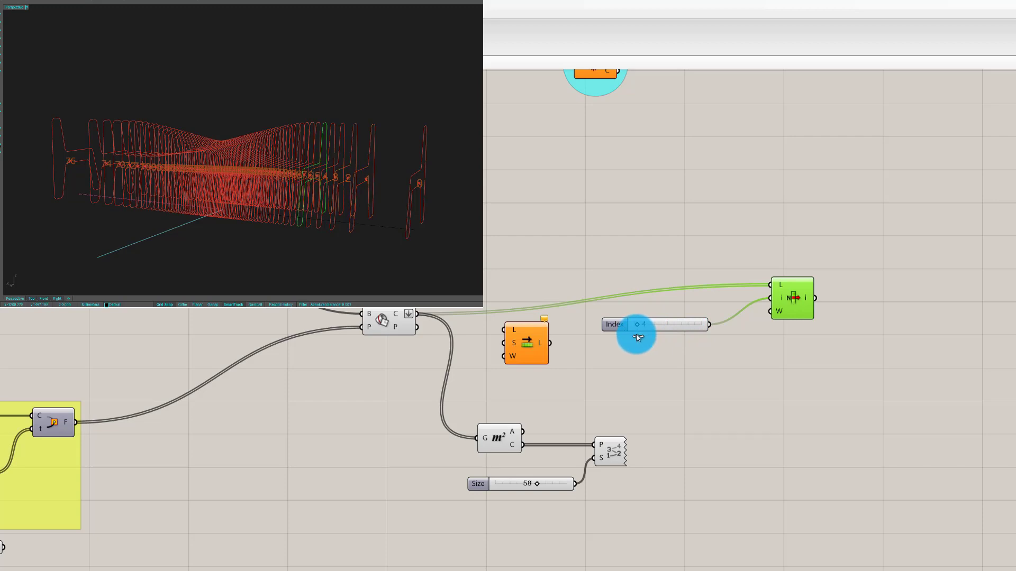
{"action": "left_click", "coordinate": [672, 323], "text": "shift"}
{"action": "key", "text": "ctrl+c"}
{"action": "key", "text": "ctrl+v"}
{"action": "left_click_drag", "start_coordinate": [800, 310], "coordinate": [799, 349]}
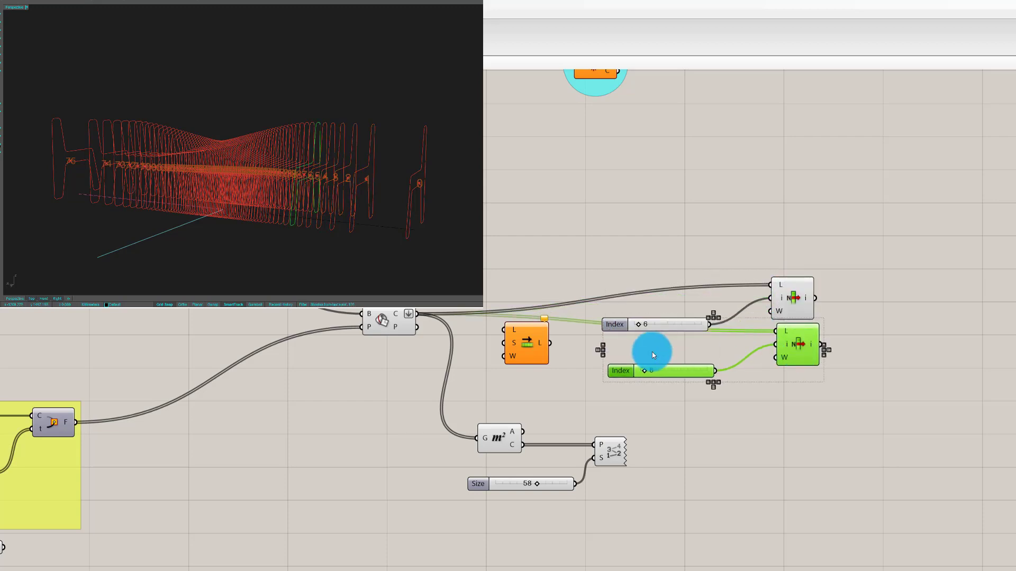
{"action": "left_click", "coordinate": [651, 351]}
Step: Set the original Index slider to 0 and the duplicate's to 1, moving the original List Item and slider up to separate the pairs
{"action": "left_click", "coordinate": [788, 329]}
{"action": "left_click_drag", "start_coordinate": [648, 370], "coordinate": [625, 377]}
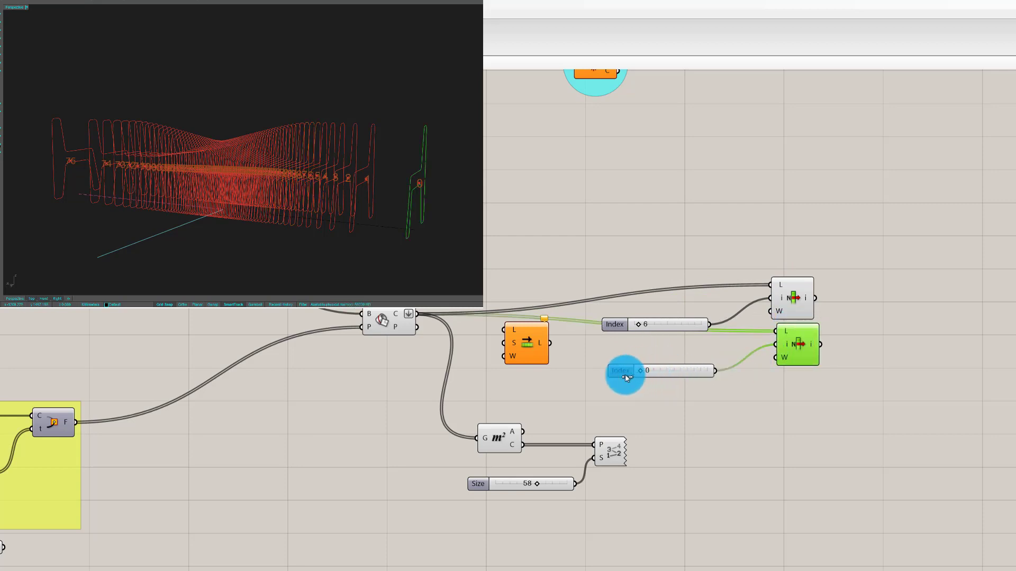
{"action": "left_click_drag", "start_coordinate": [787, 299], "coordinate": [785, 263]}
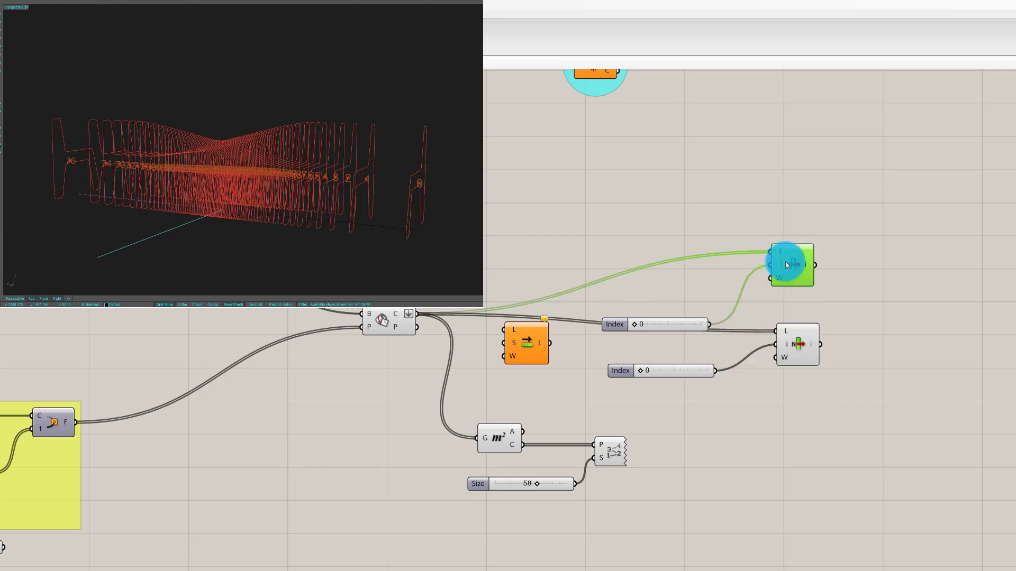
{"action": "left_click_drag", "start_coordinate": [677, 324], "coordinate": [676, 284]}
{"action": "left_click", "coordinate": [789, 352]}
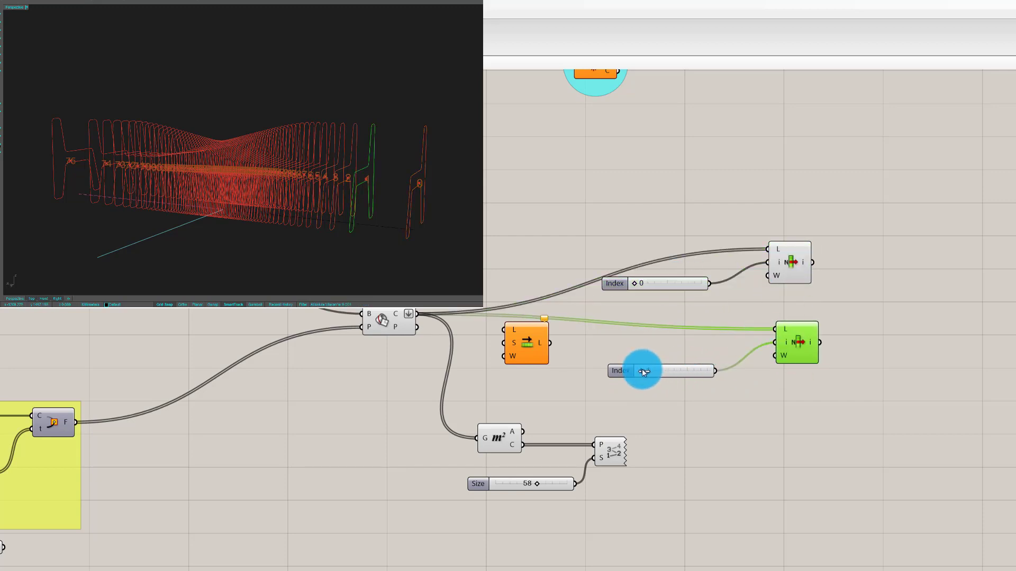
Step: Select the two List Items alternately to compare the slices they pick at the end of the bench
{"action": "left_click", "coordinate": [797, 257]}
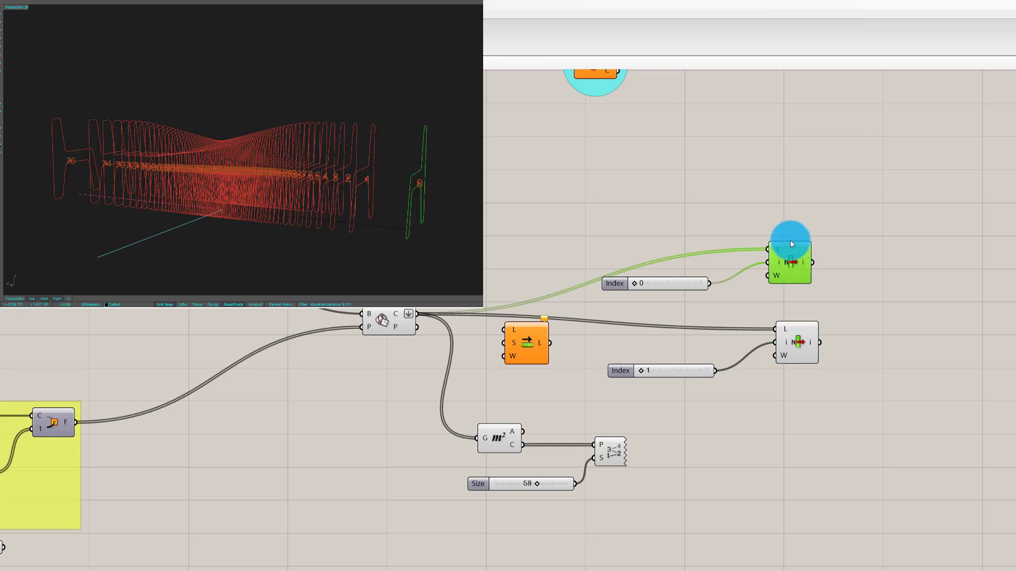
{"action": "left_click", "coordinate": [791, 341]}
{"action": "left_click", "coordinate": [797, 272]}
{"action": "left_click", "coordinate": [793, 336]}
{"action": "left_click", "coordinate": [793, 269]}
{"action": "left_click", "coordinate": [794, 338]}
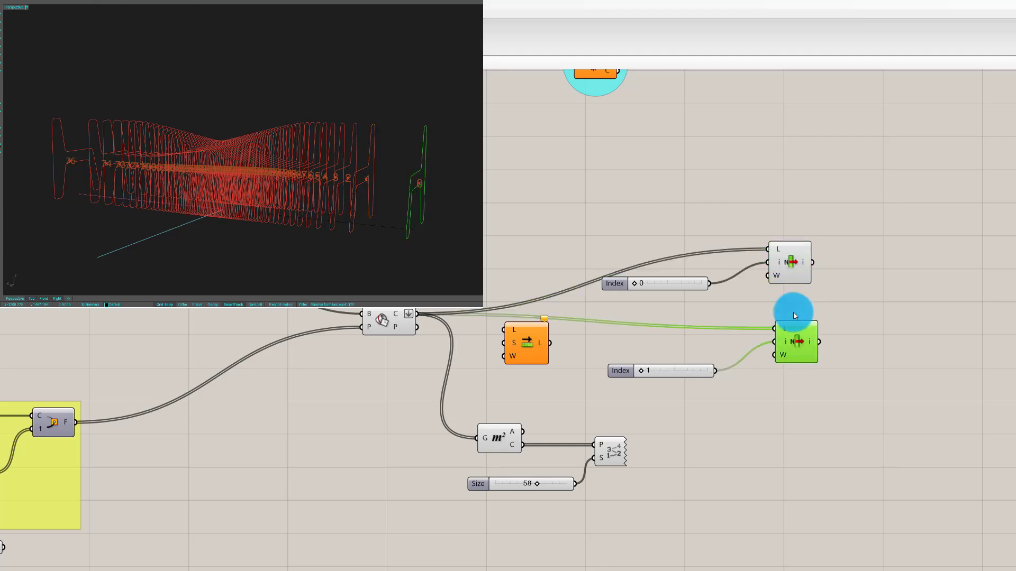
{"action": "left_click", "coordinate": [791, 267]}
{"action": "left_click", "coordinate": [845, 263]}
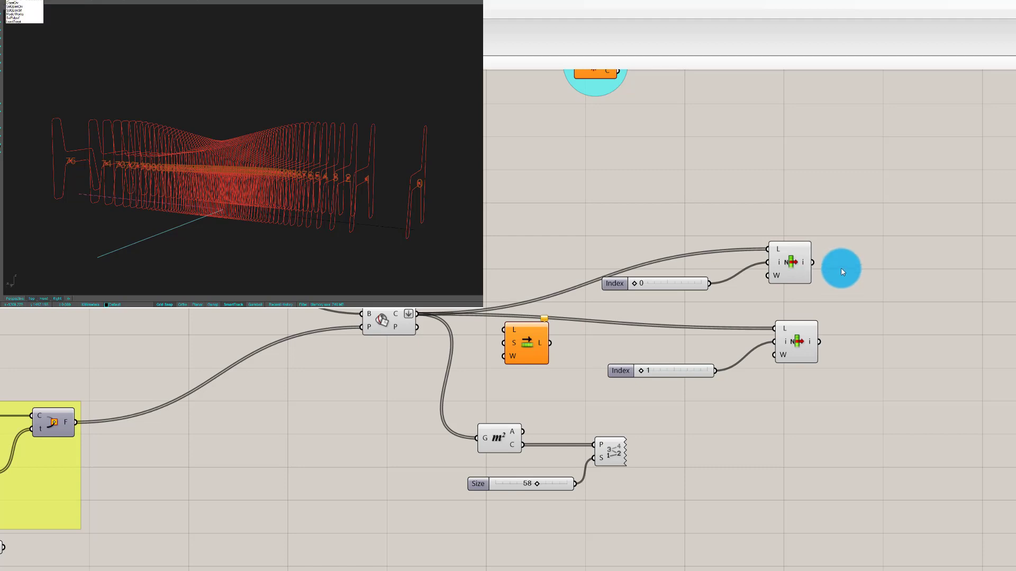
Step: Place a Ruled Surface component and connect the two List Item outputs to its A and B inputs
{"action": "double_click", "coordinate": [845, 258]}
{"action": "type", "text": "ruk"}
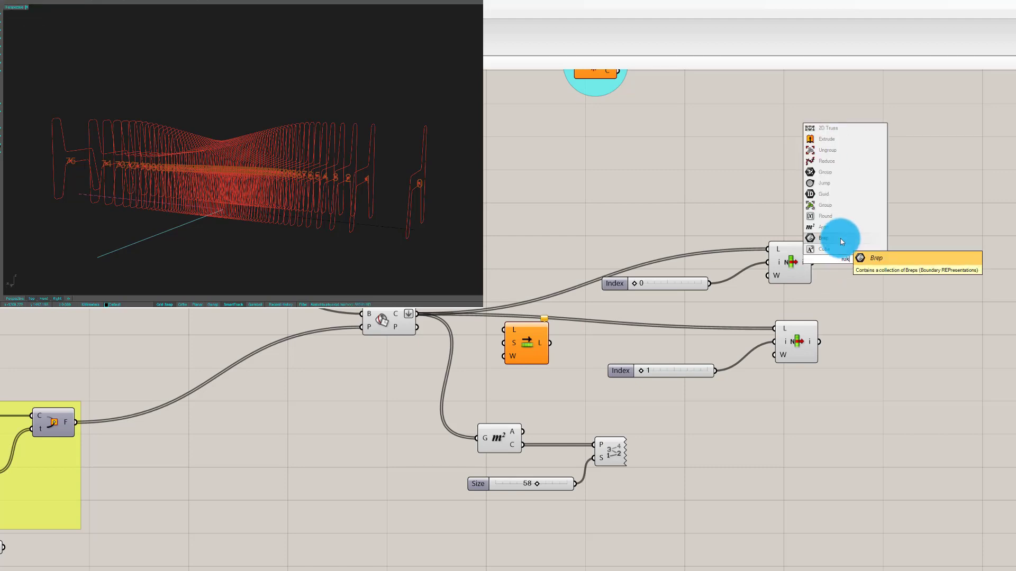
{"action": "key", "text": "BackSpace"}
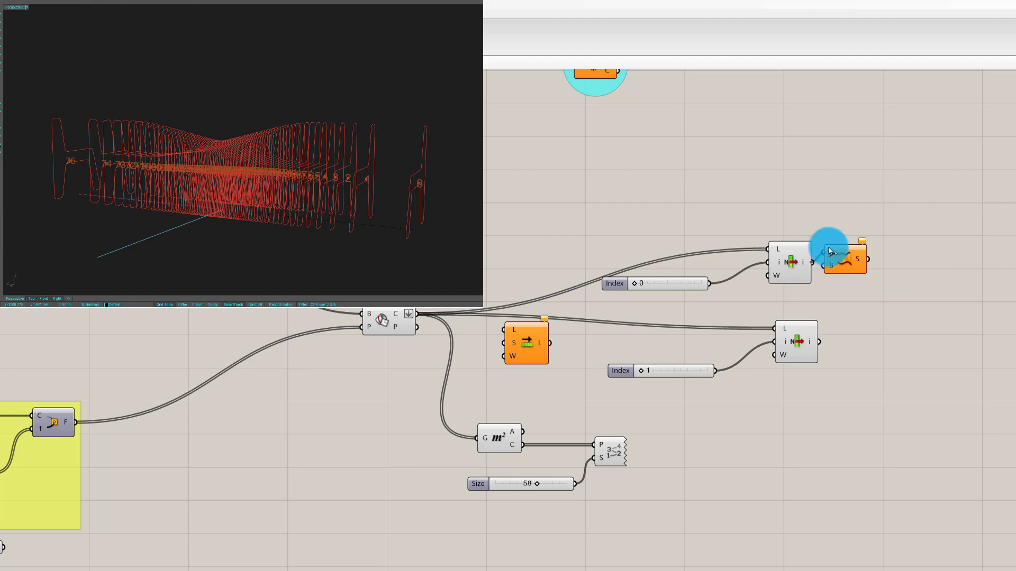
{"action": "left_click_drag", "start_coordinate": [850, 323], "coordinate": [859, 319]}
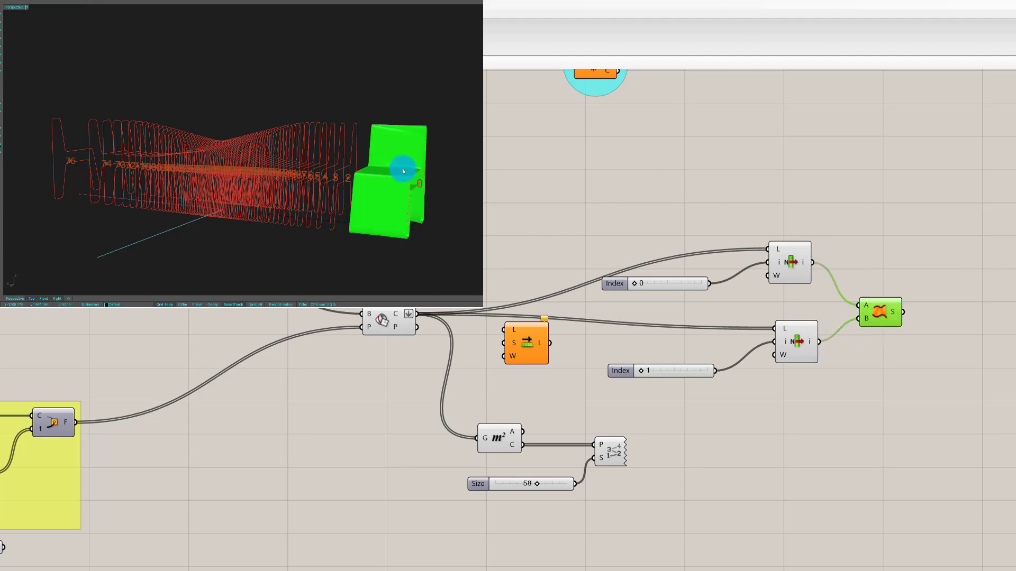
{"action": "mouse_move", "coordinate": [403, 171]}
{"action": "right_mouse_down"}
{"action": "mouse_move", "coordinate": [396, 195]}
{"action": "mouse_move", "coordinate": [344, 154]}
{"action": "mouse_move", "coordinate": [342, 136]}
{"action": "mouse_move", "coordinate": [352, 144]}
{"action": "mouse_move", "coordinate": [333, 129]}
{"action": "mouse_move", "coordinate": [372, 129]}
{"action": "mouse_move", "coordinate": [420, 174]}
{"action": "mouse_move", "coordinate": [424, 131]}
{"action": "mouse_move", "coordinate": [331, 134]}
{"action": "mouse_move", "coordinate": [383, 129]}
{"action": "mouse_move", "coordinate": [392, 158]}
{"action": "mouse_move", "coordinate": [417, 169]}
{"action": "right_mouse_up"}
Step: Set the second Index slider to 0 and inspect the slices from both List Items and the resulting Ruled Surface
{"action": "left_click", "coordinate": [650, 372]}
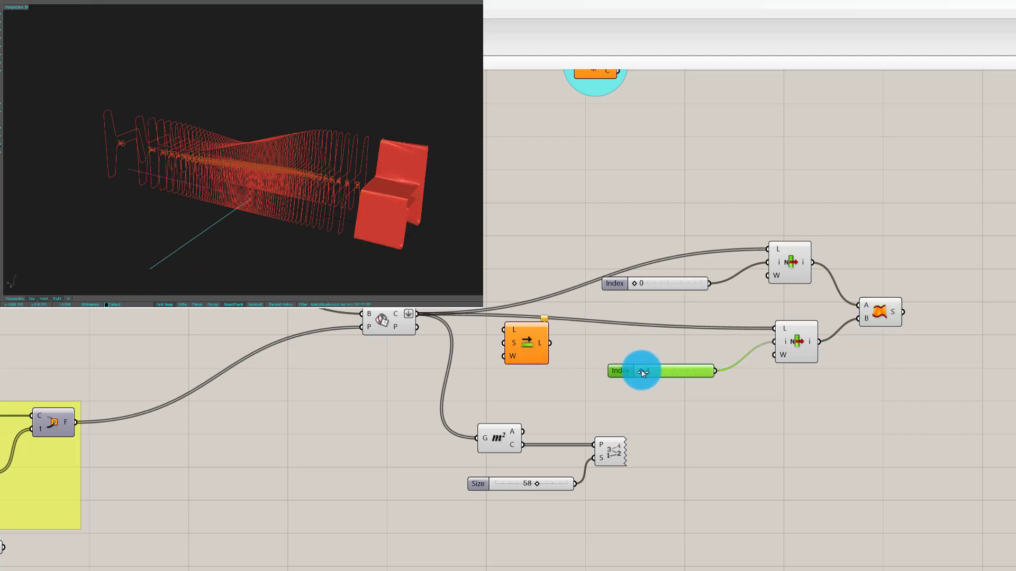
{"action": "left_click_drag", "start_coordinate": [642, 372], "coordinate": [612, 363]}
{"action": "left_click", "coordinate": [336, 140]}
{"action": "mouse_move", "coordinate": [336, 141]}
{"action": "right_mouse_down"}
{"action": "mouse_move", "coordinate": [377, 137]}
{"action": "mouse_move", "coordinate": [396, 160]}
{"action": "mouse_move", "coordinate": [418, 154]}
{"action": "mouse_move", "coordinate": [356, 154]}
{"action": "mouse_move", "coordinate": [302, 136]}
{"action": "mouse_move", "coordinate": [321, 154]}
{"action": "mouse_move", "coordinate": [374, 163]}
{"action": "mouse_move", "coordinate": [349, 133]}
{"action": "right_mouse_up"}
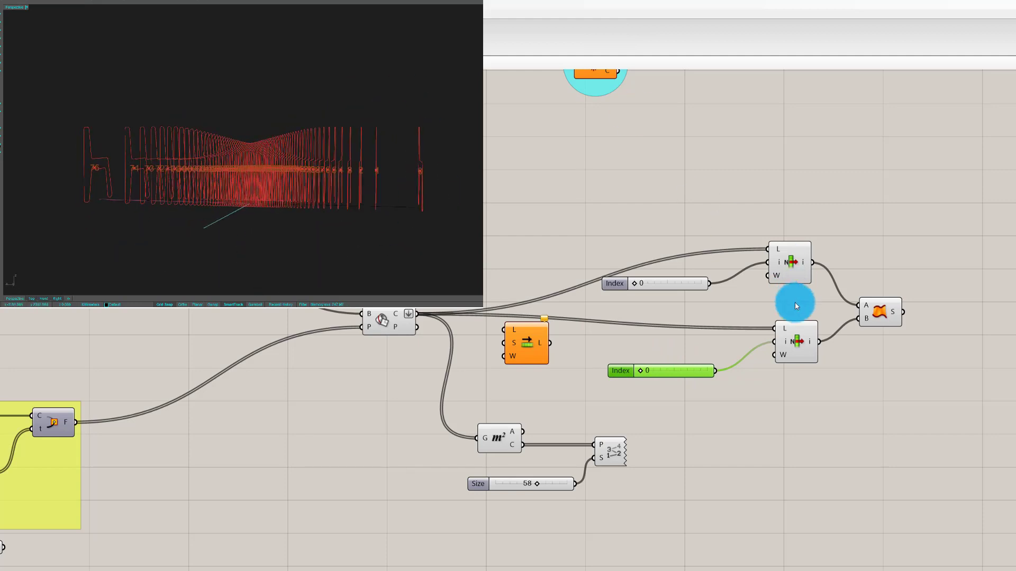
{"action": "left_click", "coordinate": [873, 313]}
{"action": "right_click_drag", "start_coordinate": [417, 207], "coordinate": [402, 164]}
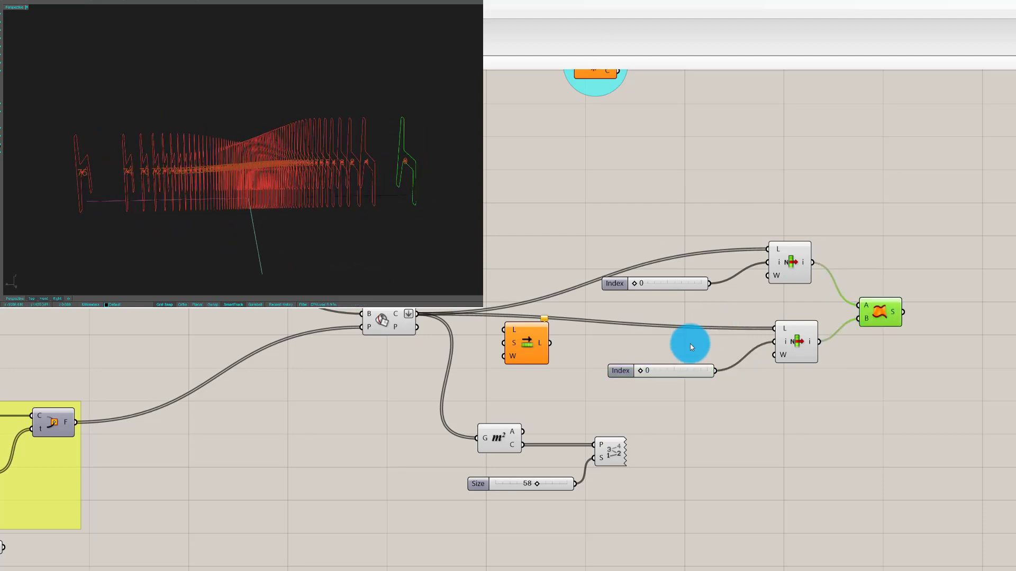
{"action": "right_click_drag", "start_coordinate": [365, 93], "coordinate": [367, 103]}
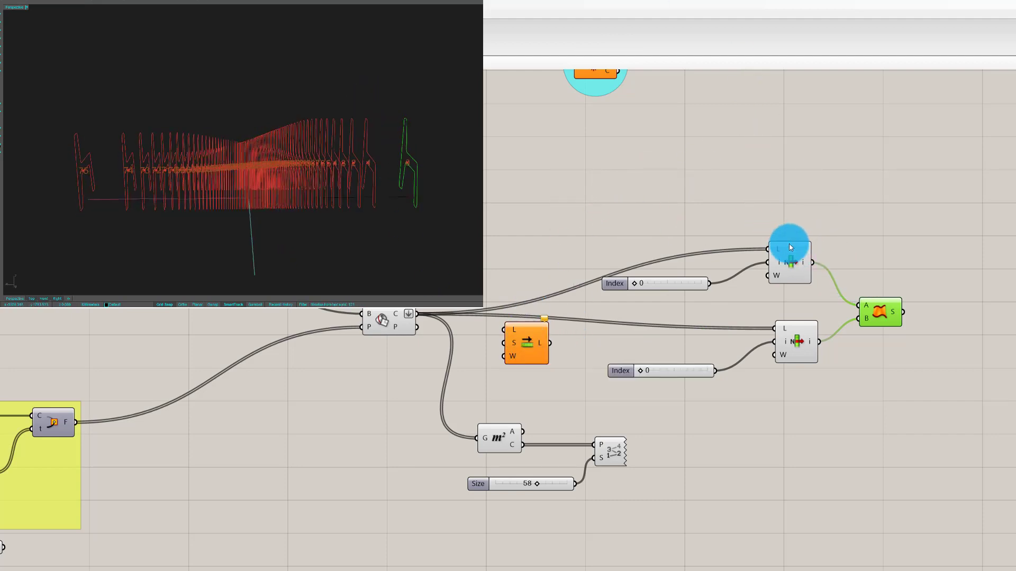
{"action": "left_click", "coordinate": [792, 269]}
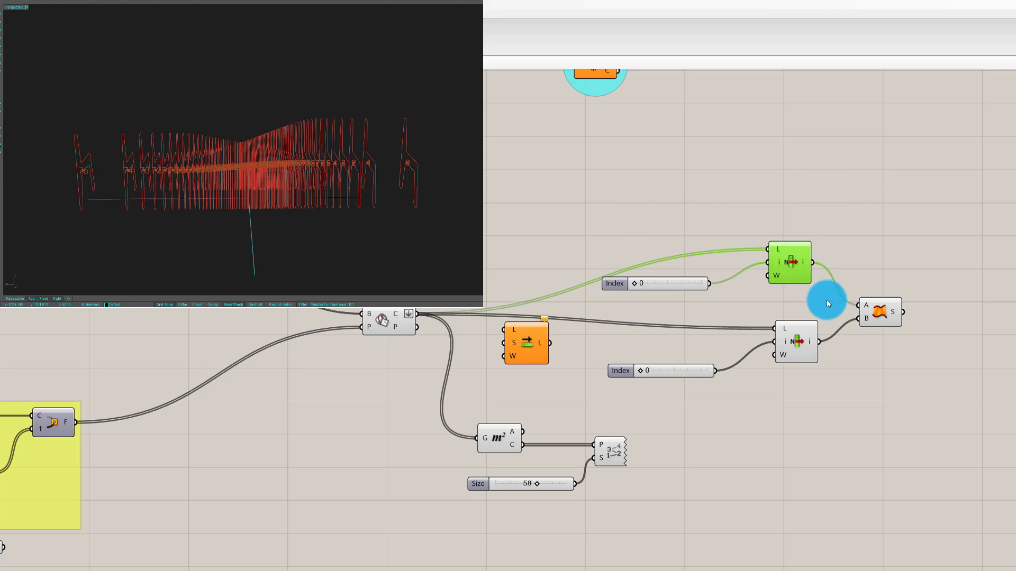
{"action": "left_click", "coordinate": [804, 346]}
{"action": "left_click", "coordinate": [890, 310]}
{"action": "middle_click", "coordinate": [890, 309]}
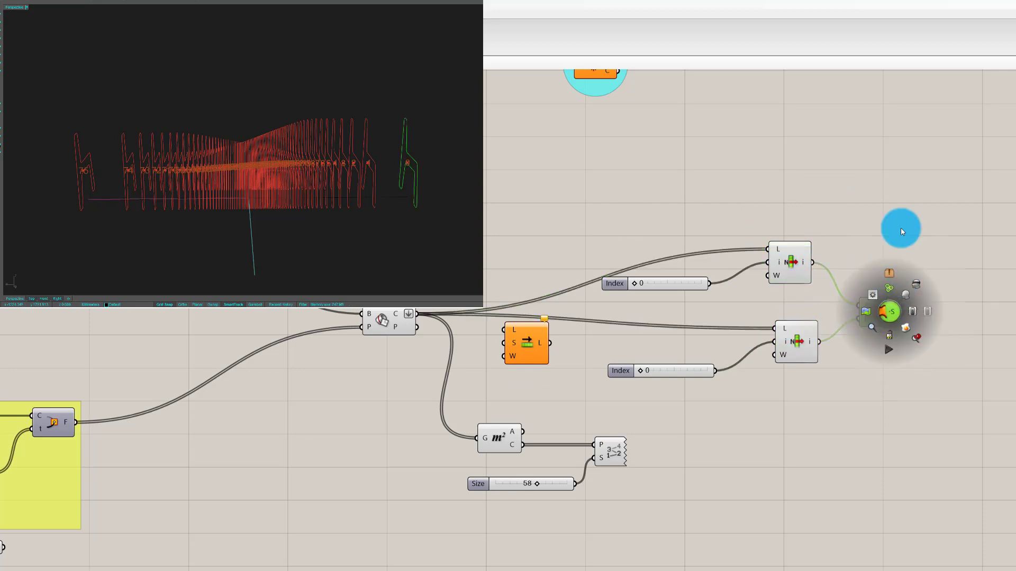
Step: Set the second Index slider to 1 and inspect the ruled surface between the first two slices
{"action": "left_click", "coordinate": [805, 342]}
{"action": "left_click_drag", "start_coordinate": [640, 373], "coordinate": [641, 373]}
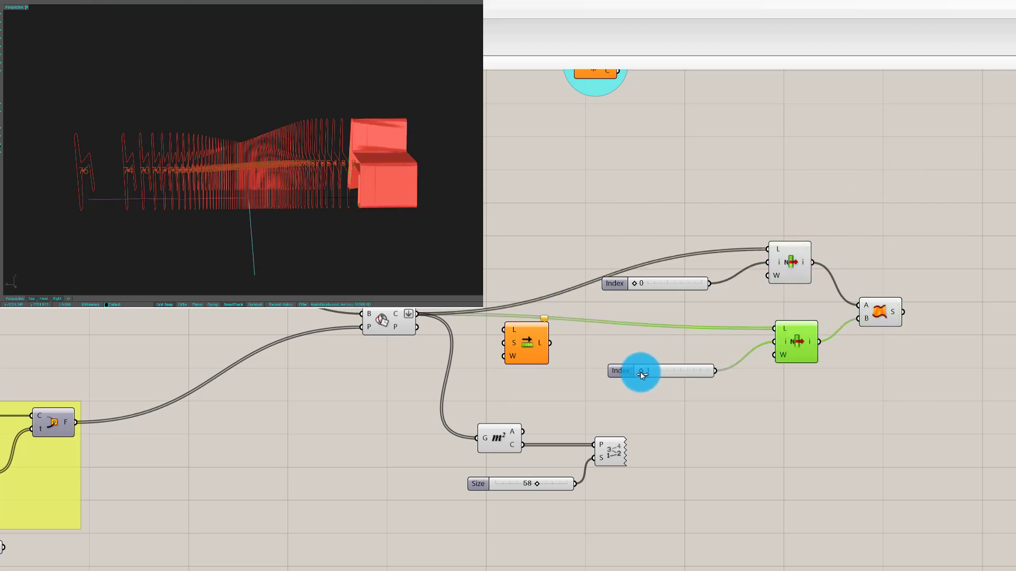
{"action": "left_click", "coordinate": [889, 315]}
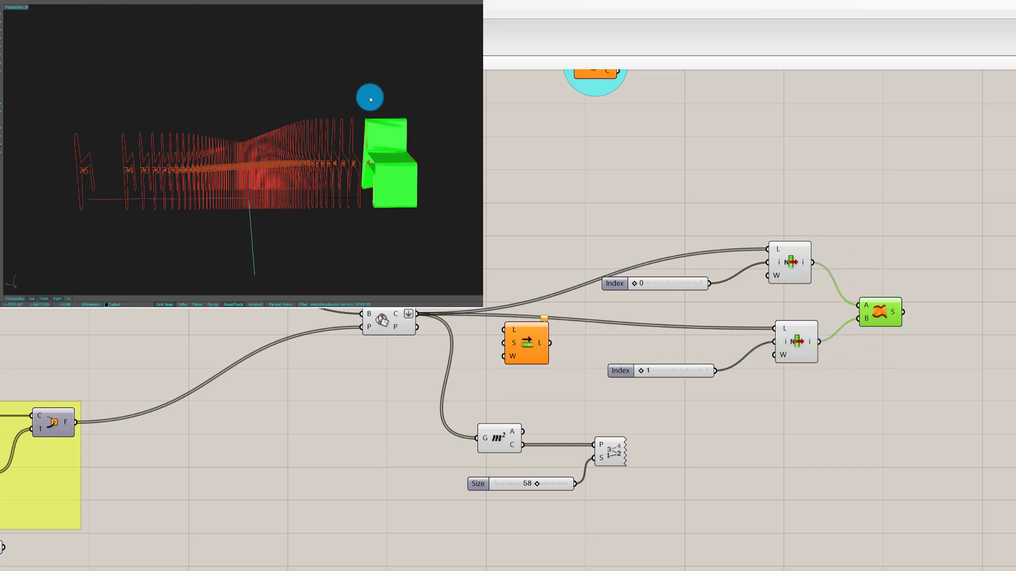
{"action": "right_click_drag", "start_coordinate": [395, 122], "coordinate": [365, 105]}
{"action": "scroll", "coordinate": [403, 121], "scroll_direction": "up", "scroll_amount": 4}
{"action": "scroll", "coordinate": [364, 95], "scroll_direction": "up", "scroll_amount": 8}
{"action": "scroll", "coordinate": [362, 94], "scroll_direction": "down", "scroll_amount": 3}
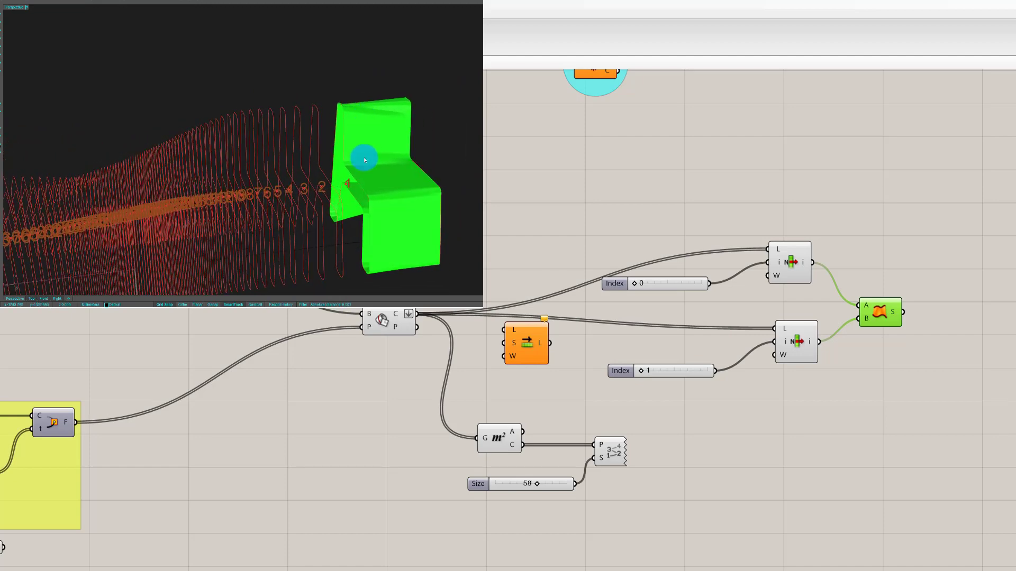
Step: Set the first Index slider to 1 and the second to 2, and inspect the ruled surface between those slices
{"action": "left_click_drag", "start_coordinate": [632, 283], "coordinate": [635, 284]}
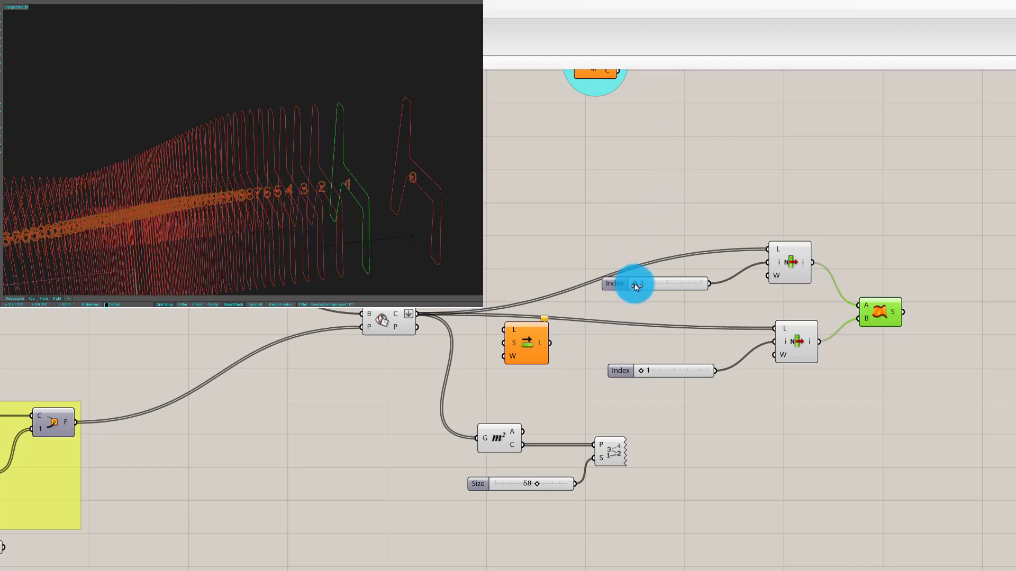
{"action": "left_click_drag", "start_coordinate": [641, 372], "coordinate": [640, 371]}
{"action": "right_click_drag", "start_coordinate": [415, 175], "coordinate": [400, 247]}
{"action": "left_click", "coordinate": [645, 372]}
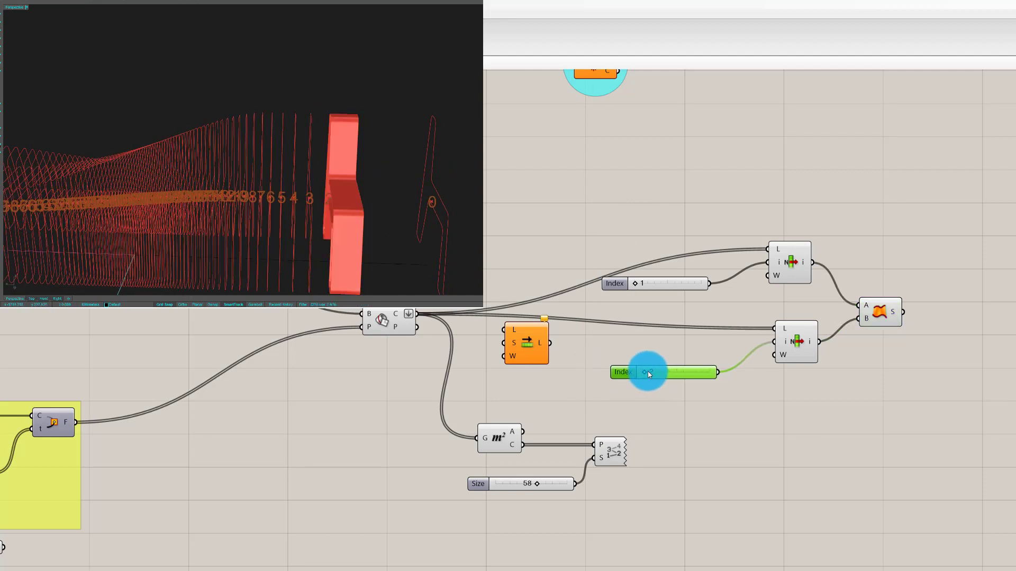
{"action": "mouse_move", "coordinate": [651, 369]}
{"action": "left_mouse_down"}
{"action": "mouse_move", "coordinate": [665, 370]}
{"action": "mouse_move", "coordinate": [642, 372]}
{"action": "mouse_move", "coordinate": [650, 377]}
{"action": "left_mouse_up"}
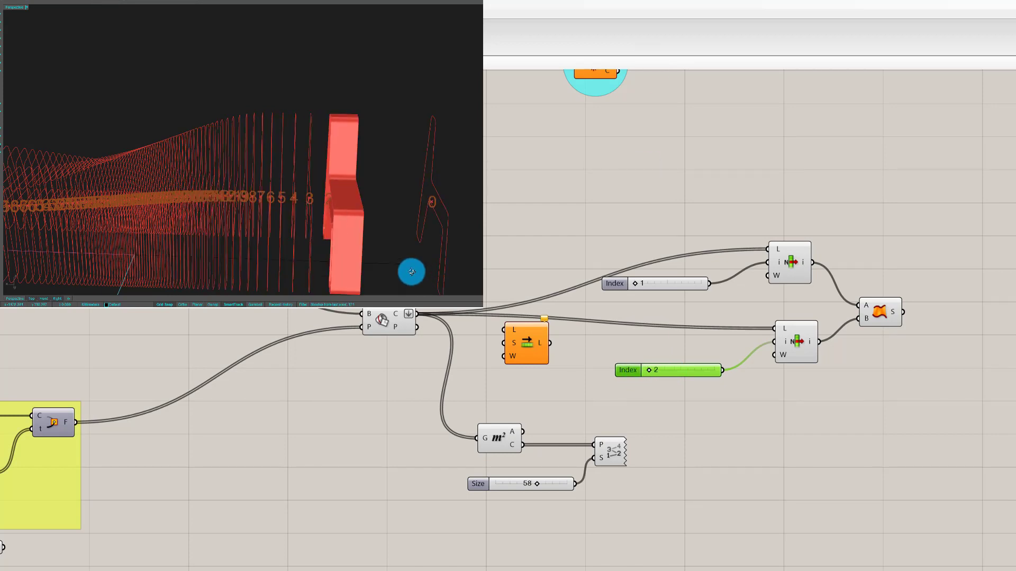
{"action": "right_click_drag", "start_coordinate": [411, 272], "coordinate": [423, 75]}
{"action": "mouse_move", "coordinate": [341, 68]}
{"action": "right_mouse_down"}
{"action": "mouse_move", "coordinate": [325, 45]}
{"action": "mouse_move", "coordinate": [317, 61]}
{"action": "mouse_move", "coordinate": [306, 54]}
{"action": "mouse_move", "coordinate": [324, 56]}
{"action": "mouse_move", "coordinate": [312, 82]}
{"action": "mouse_move", "coordinate": [332, 75]}
{"action": "mouse_move", "coordinate": [322, 58]}
{"action": "mouse_move", "coordinate": [290, 49]}
{"action": "mouse_move", "coordinate": [315, 86]}
{"action": "mouse_move", "coordinate": [322, 56]}
{"action": "mouse_move", "coordinate": [329, 71]}
{"action": "right_mouse_up"}
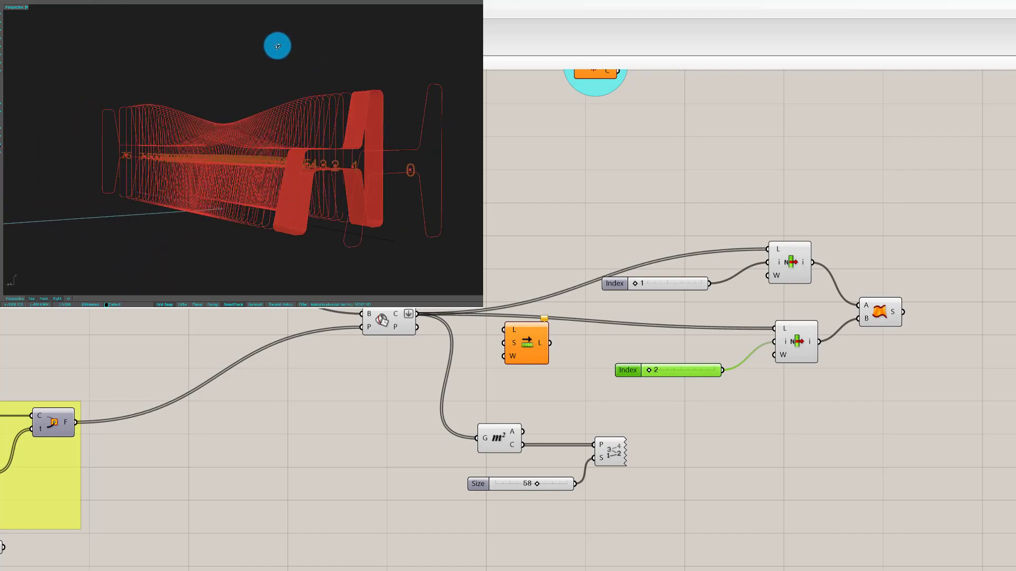
{"action": "right_click_drag", "start_coordinate": [271, 46], "coordinate": [317, 159]}
{"action": "left_click", "coordinate": [881, 312]}
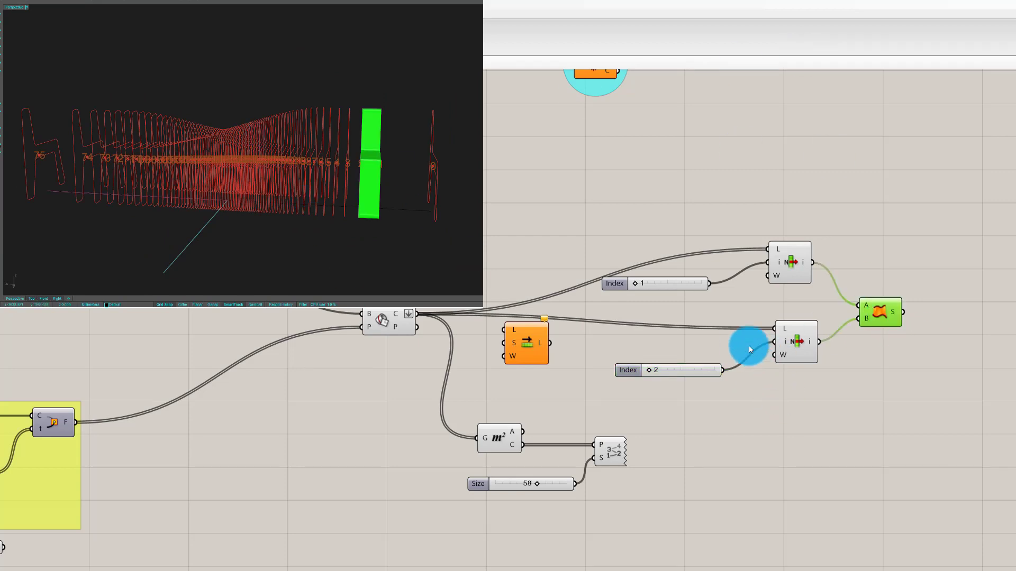
Step: Move the Shift List component down and connect the Brep | Plane curves to its L input
{"action": "left_click_drag", "start_coordinate": [512, 361], "coordinate": [539, 375]}
{"action": "left_click", "coordinate": [511, 363]}
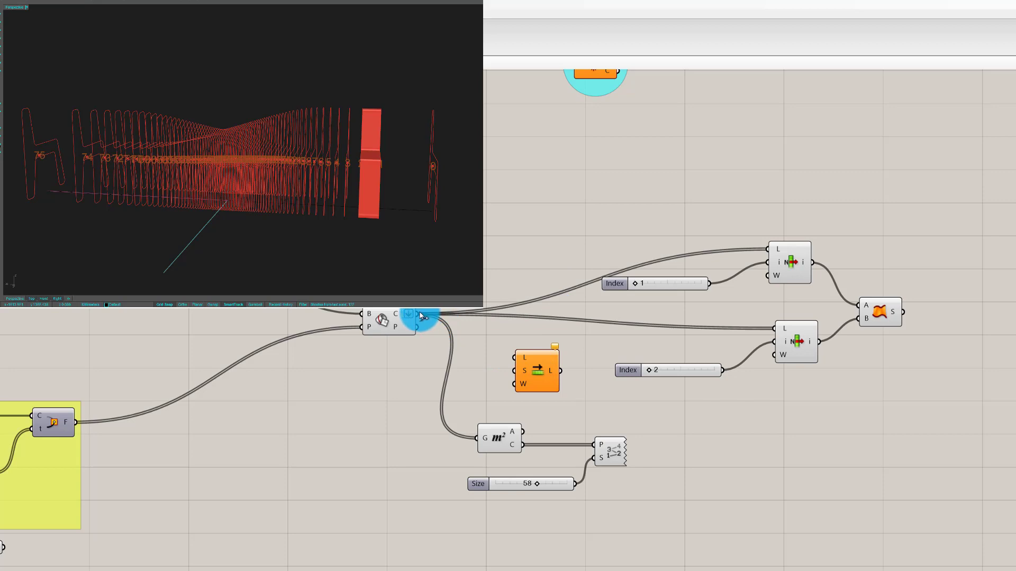
{"action": "mouse_move", "coordinate": [527, 376]}
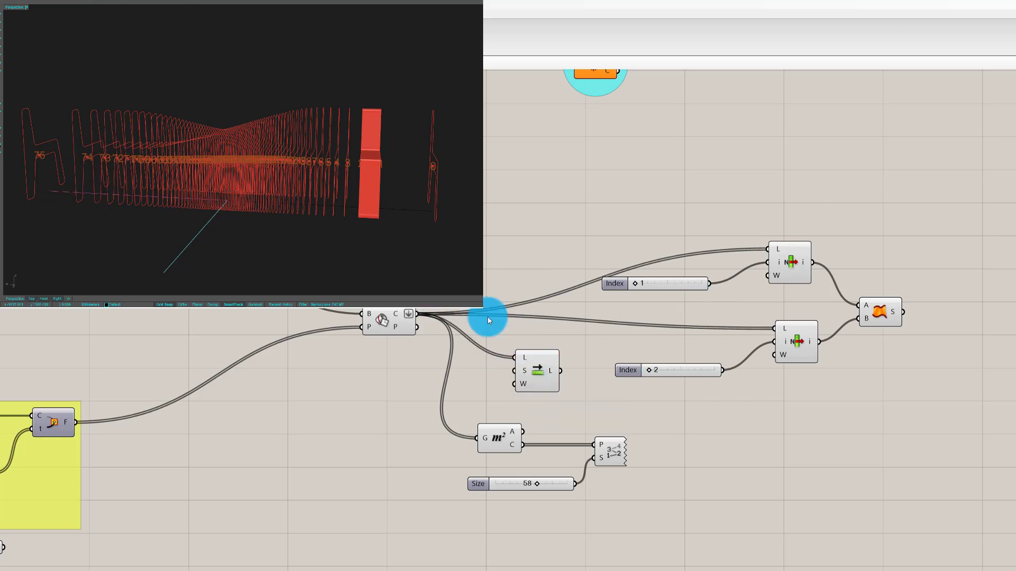
Step: Spread the two List Items and their Index sliders apart vertically and place the Shift List between them
{"action": "left_click_drag", "start_coordinate": [768, 286], "coordinate": [757, 169]}
{"action": "left_click_drag", "start_coordinate": [694, 280], "coordinate": [624, 136]}
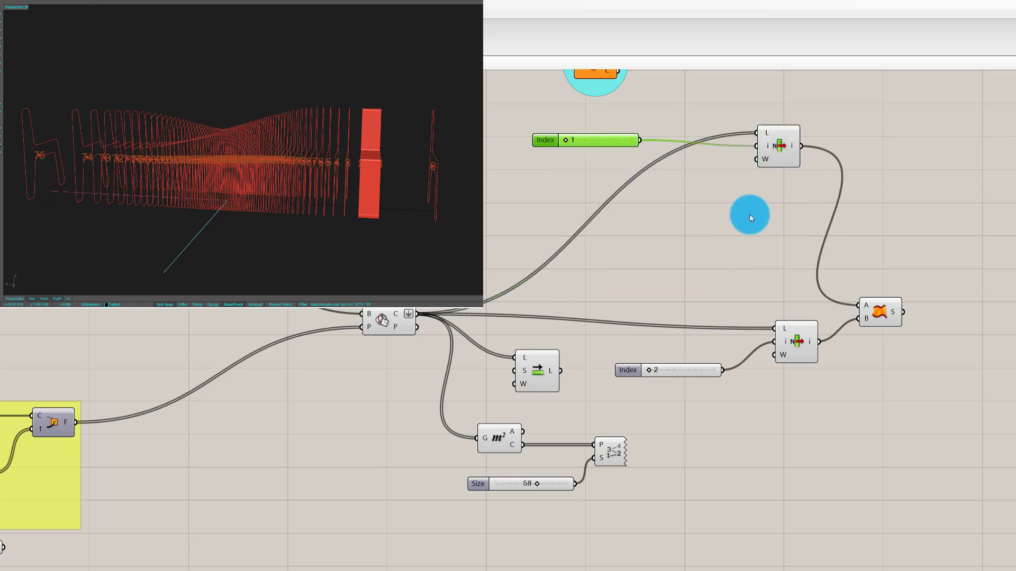
{"action": "left_click_drag", "start_coordinate": [807, 360], "coordinate": [841, 444]}
{"action": "left_click_drag", "start_coordinate": [688, 367], "coordinate": [728, 432]}
{"action": "left_click_drag", "start_coordinate": [537, 360], "coordinate": [658, 278]}
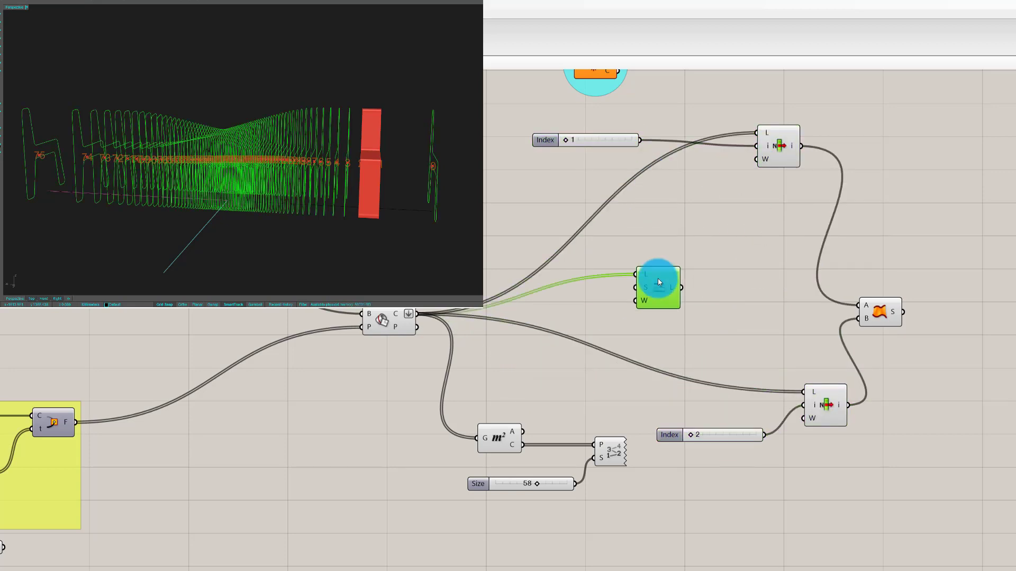
Step: Connect the Brep | Plane curves to Ruled Surface input A and the Shift List output to input B, and inspect the surface
{"action": "left_click_drag", "start_coordinate": [659, 200], "coordinate": [869, 254]}
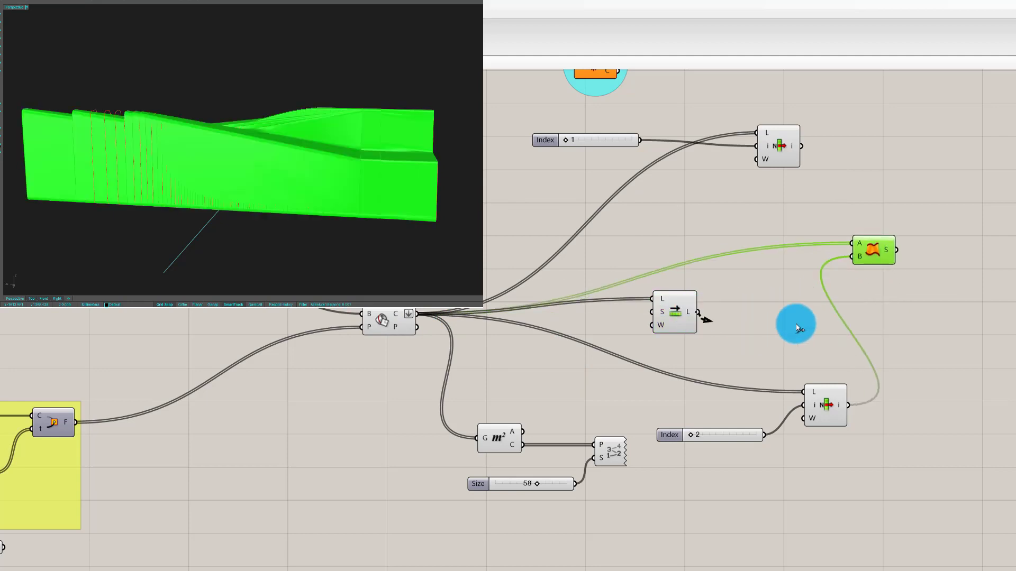
{"action": "left_click_drag", "start_coordinate": [799, 328], "coordinate": [869, 257]}
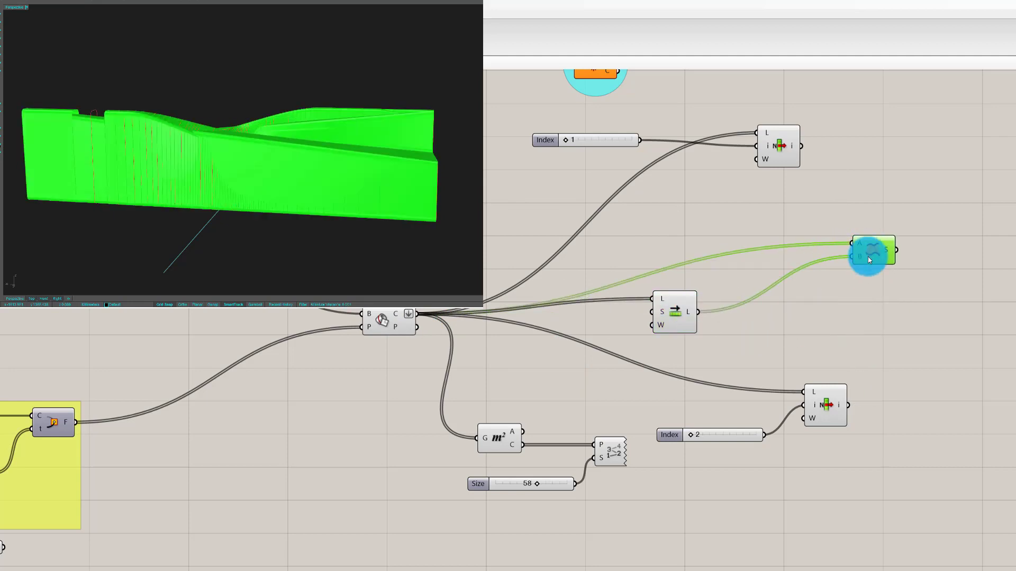
{"action": "left_click", "coordinate": [884, 290]}
{"action": "right_click_drag", "start_coordinate": [266, 100], "coordinate": [402, 169]}
{"action": "left_click", "coordinate": [873, 246]}
{"action": "left_click_drag", "start_coordinate": [873, 246], "coordinate": [840, 259]}
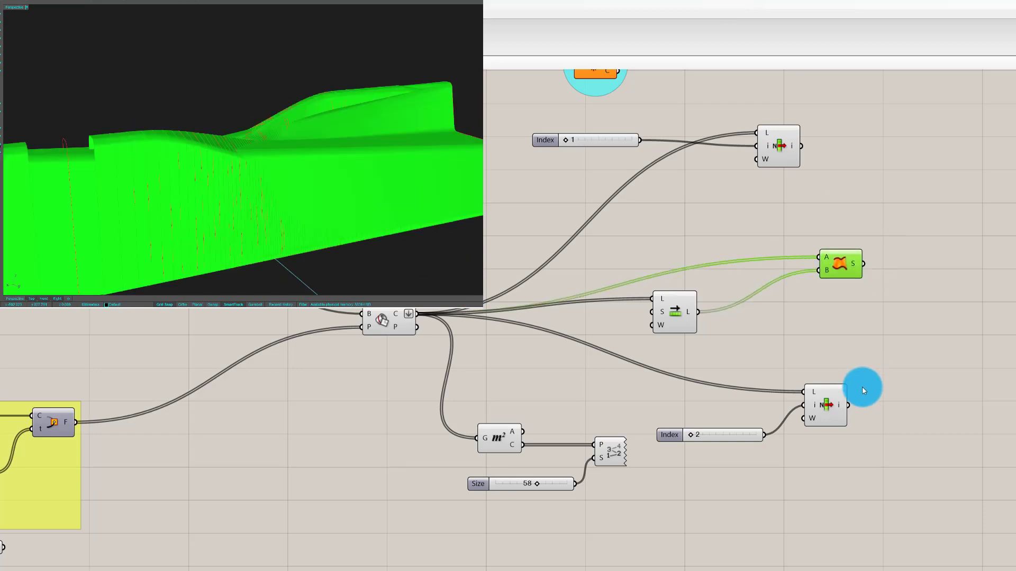
Step: Place the lower List Item after the Ruled Surface, connect the surfaces to its L input, and hide the Ruled Surface preview
{"action": "left_click_drag", "start_coordinate": [819, 409], "coordinate": [937, 331]}
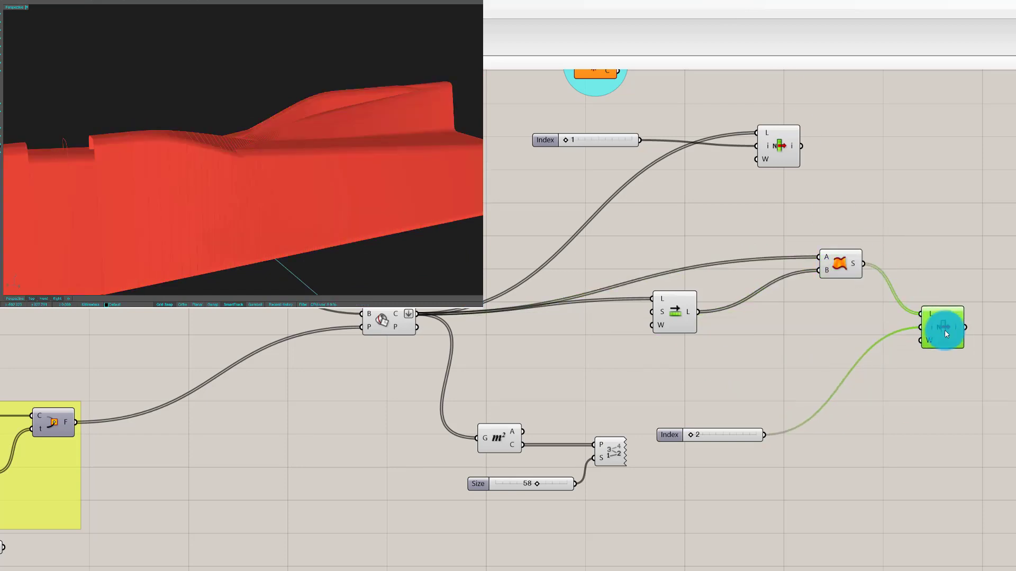
{"action": "left_click", "coordinate": [884, 392]}
{"action": "left_click", "coordinate": [838, 260]}
{"action": "middle_click", "coordinate": [838, 261]}
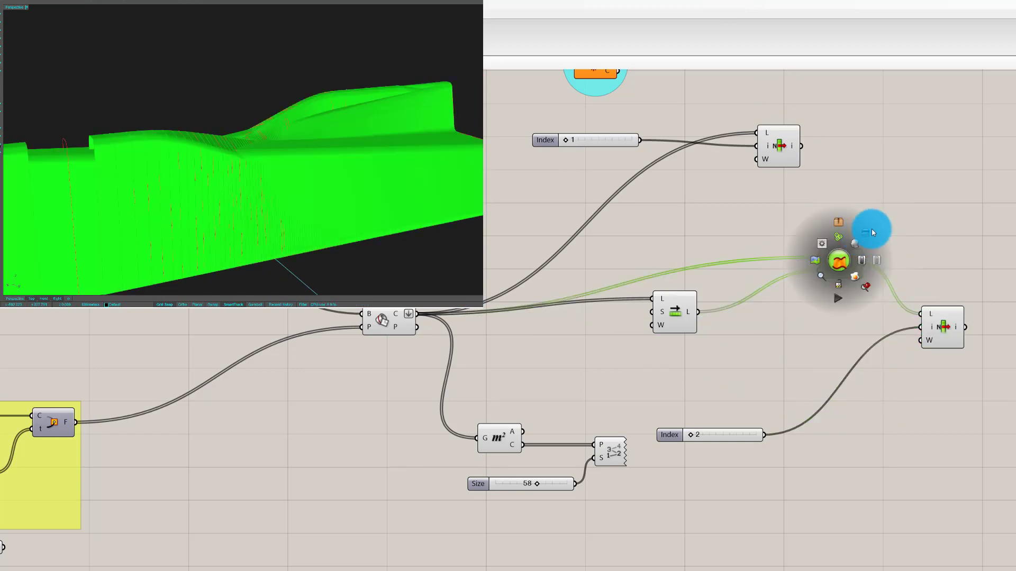
{"action": "left_click", "coordinate": [867, 232]}
Step: Set the Index slider of the surface List Item to 17 and inspect the selected ruled surface
{"action": "left_click", "coordinate": [745, 471]}
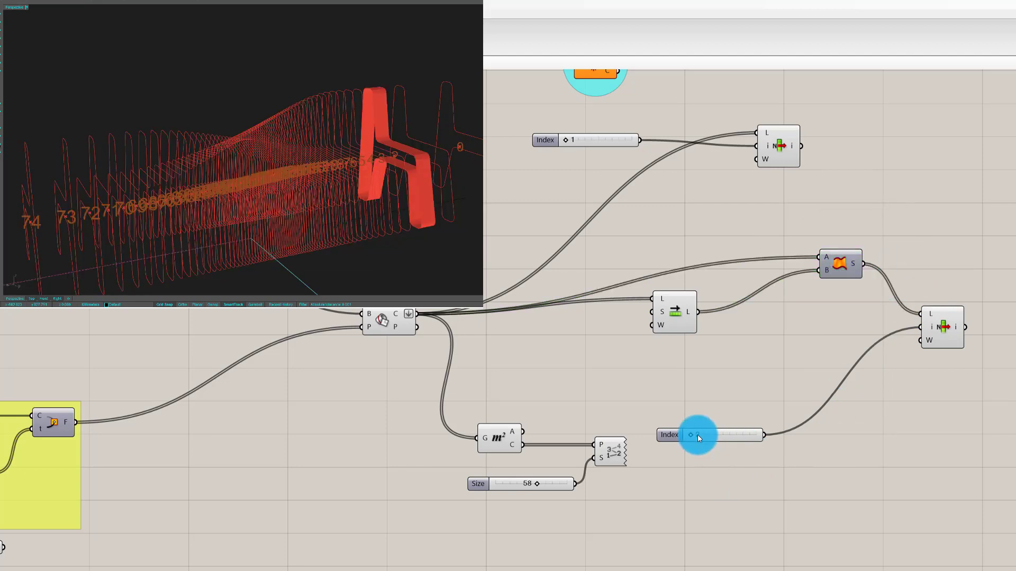
{"action": "mouse_move", "coordinate": [692, 436]}
{"action": "left_mouse_down"}
{"action": "mouse_move", "coordinate": [737, 435]}
{"action": "mouse_move", "coordinate": [687, 449]}
{"action": "mouse_move", "coordinate": [701, 450]}
{"action": "left_mouse_up"}
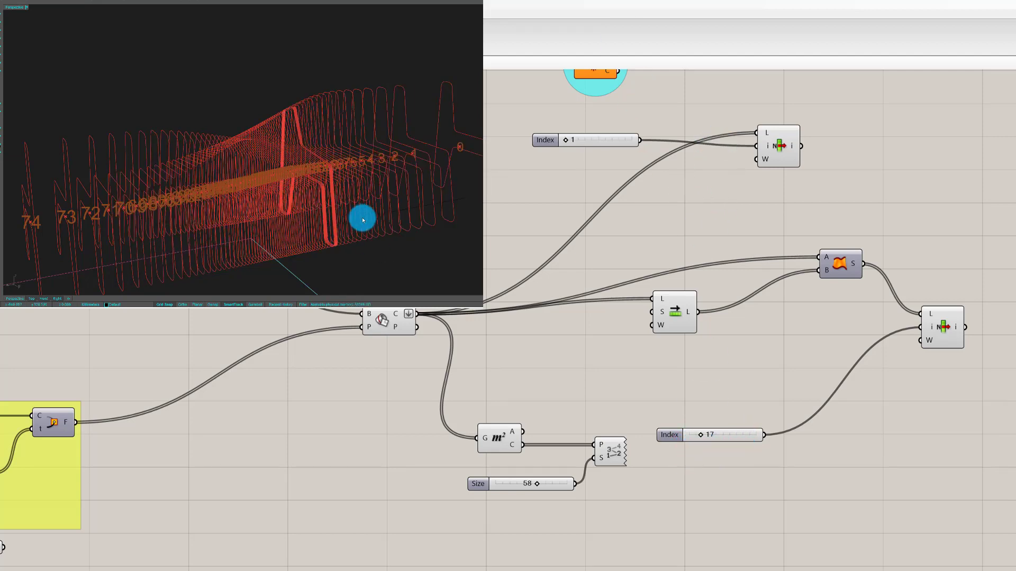
{"action": "right_click_drag", "start_coordinate": [363, 220], "coordinate": [340, 229]}
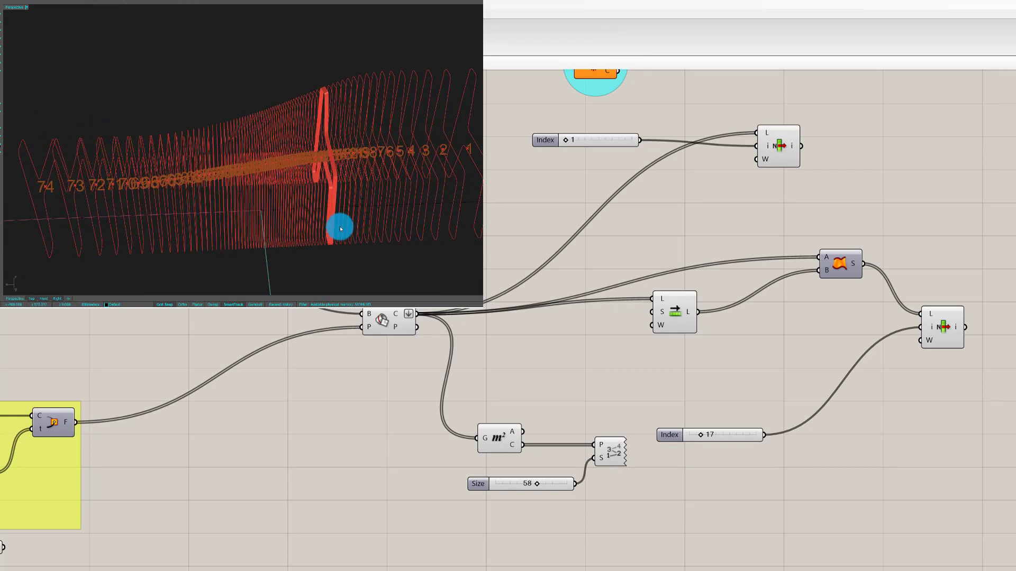
Step: Move the Shift List down and connect its output to the Area component's G input to number the shifted curves
{"action": "left_click_drag", "start_coordinate": [668, 308], "coordinate": [664, 342]}
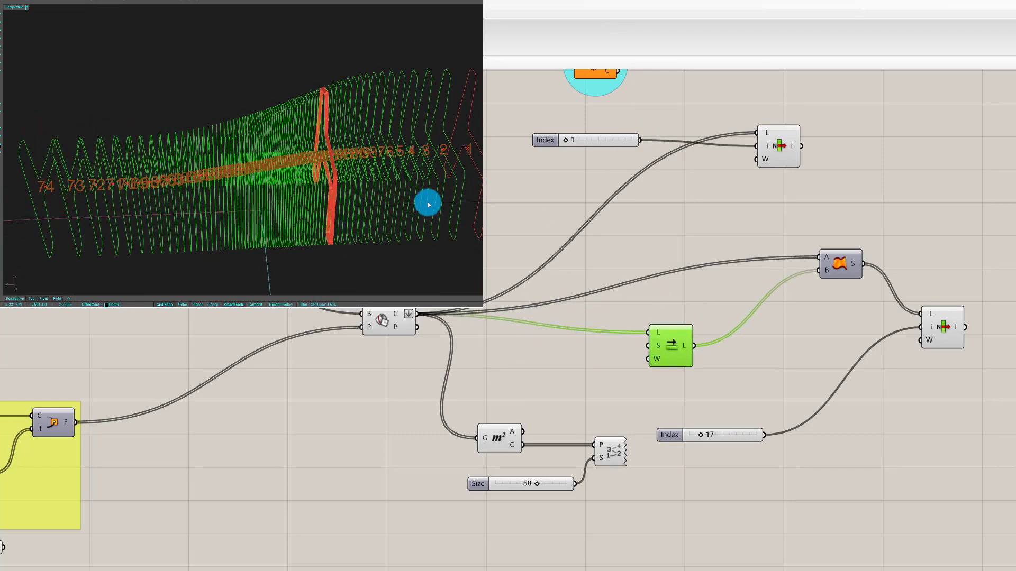
{"action": "right_click_drag", "start_coordinate": [426, 202], "coordinate": [376, 148]}
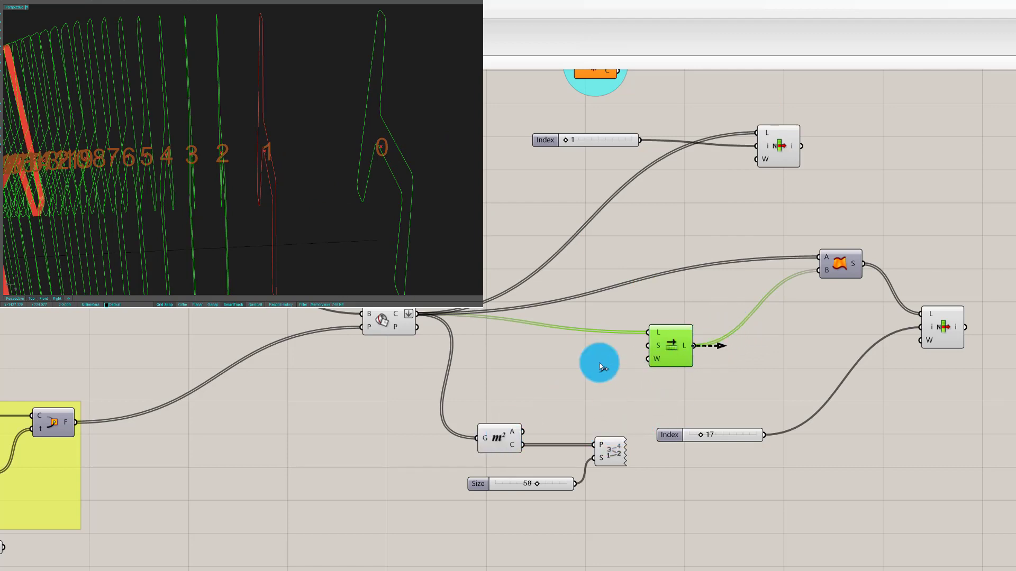
{"action": "left_click_drag", "start_coordinate": [601, 365], "coordinate": [479, 436]}
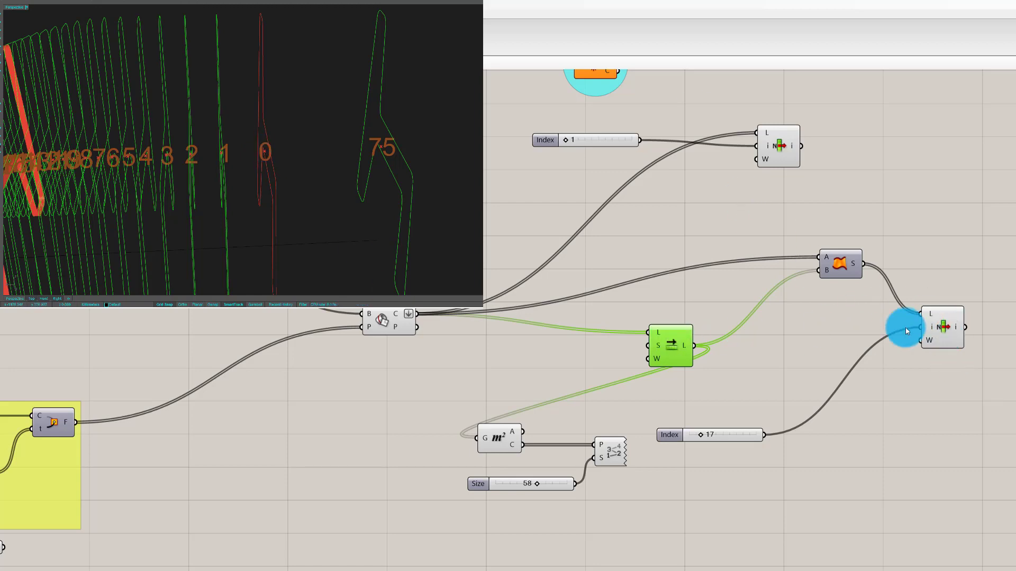
Step: Turn on the Ruled Surface preview and inspect the complete set of surfaces
{"action": "left_click", "coordinate": [841, 266]}
{"action": "middle_click", "coordinate": [841, 265]}
{"action": "left_click", "coordinate": [860, 249]}
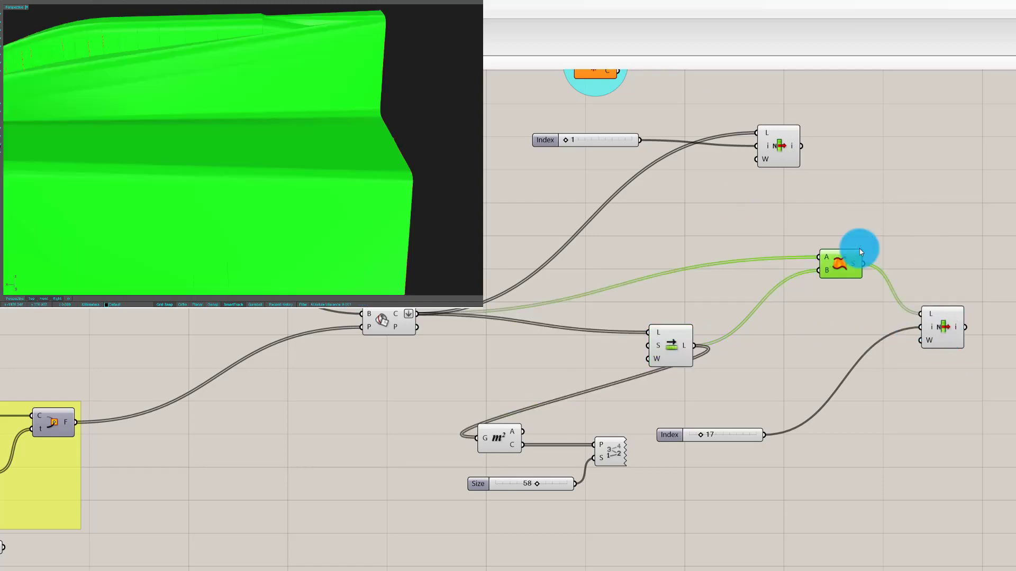
{"action": "scroll", "coordinate": [385, 123], "scroll_direction": "down", "scroll_amount": 5}
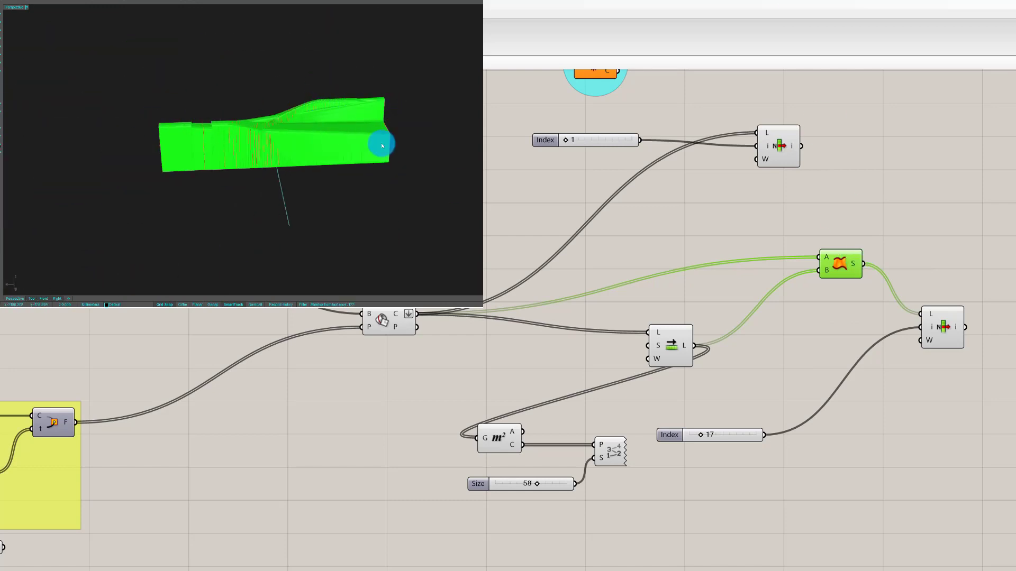
{"action": "left_click", "coordinate": [763, 342]}
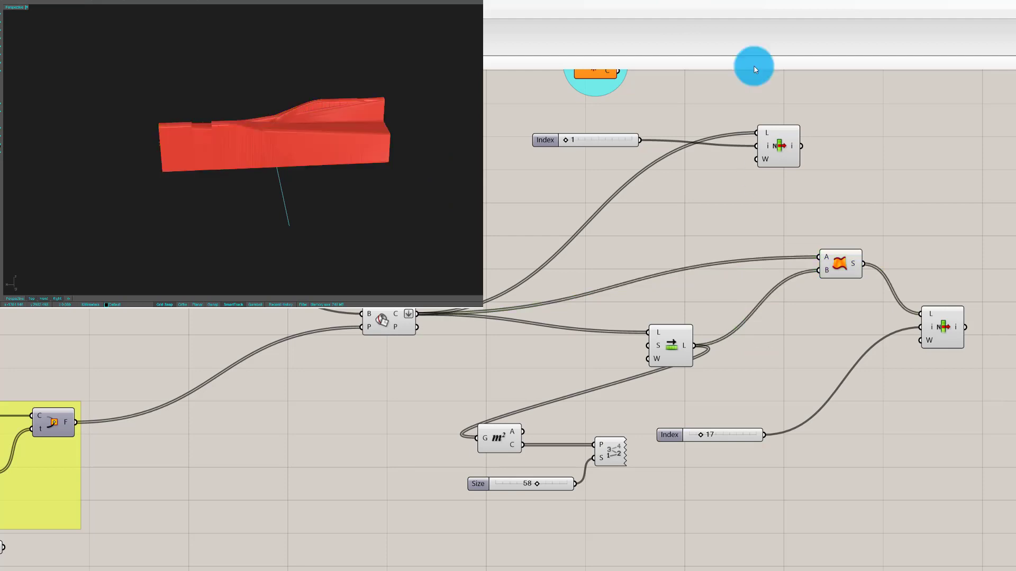
Step: Hide the Ruled Surface and surface List Item previews and examine the numbering of the shifted curves near the first slice
{"action": "scroll", "coordinate": [857, 229], "scroll_direction": "up", "scroll_amount": 1}
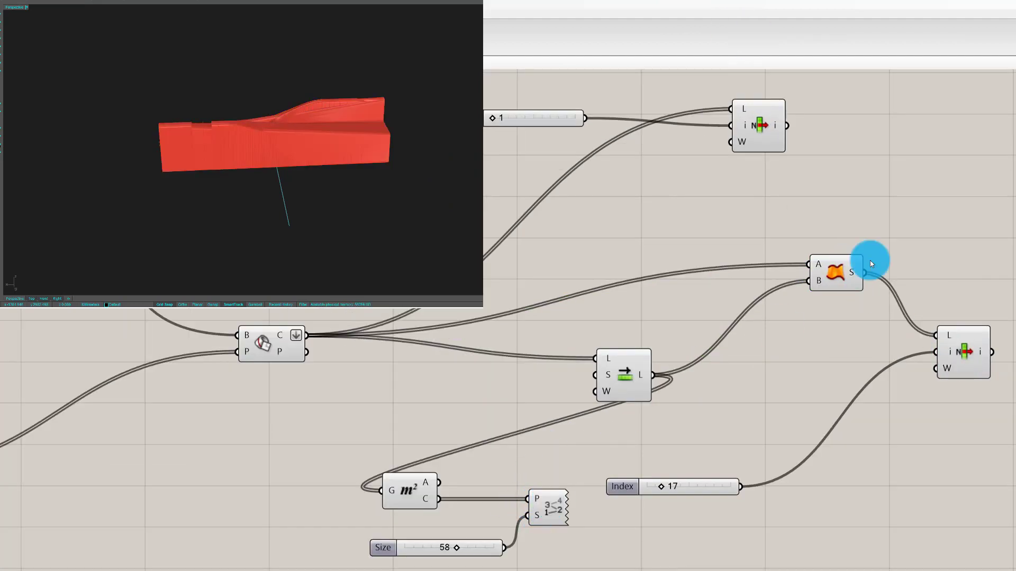
{"action": "left_click", "coordinate": [846, 268], "text": "shift"}
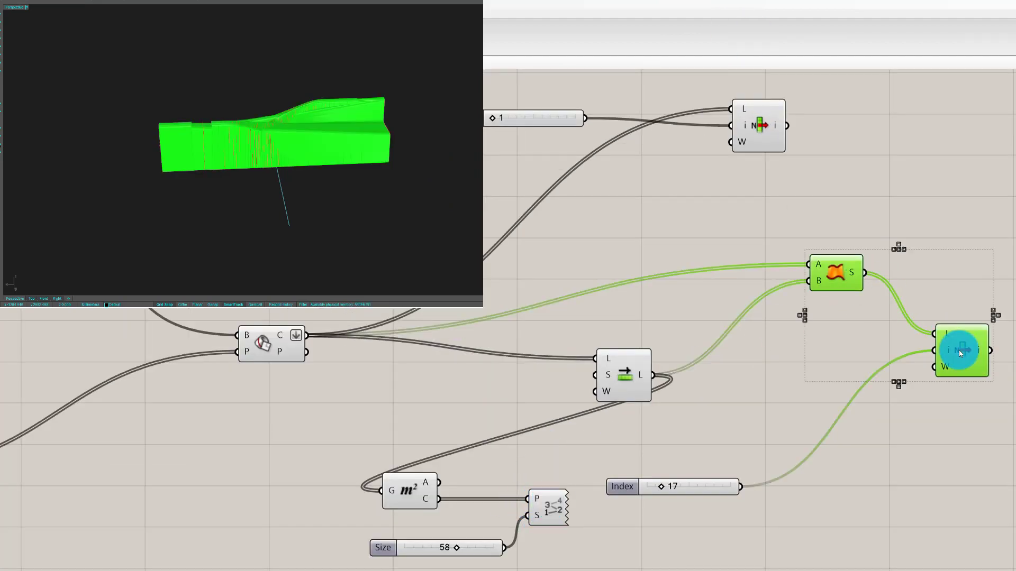
{"action": "middle_click", "coordinate": [960, 350]}
{"action": "left_click", "coordinate": [985, 312]}
{"action": "left_click", "coordinate": [974, 271]}
{"action": "scroll", "coordinate": [392, 119], "scroll_direction": "up", "scroll_amount": 12}
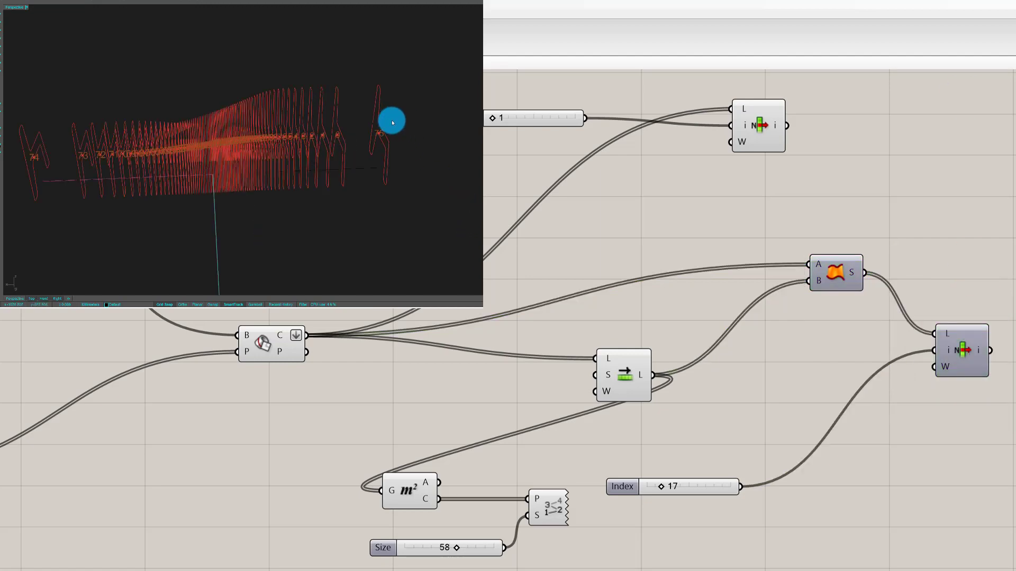
{"action": "right_click_drag", "start_coordinate": [320, 111], "coordinate": [316, 99]}
{"action": "scroll", "coordinate": [293, 137], "scroll_direction": "up", "scroll_amount": 6}
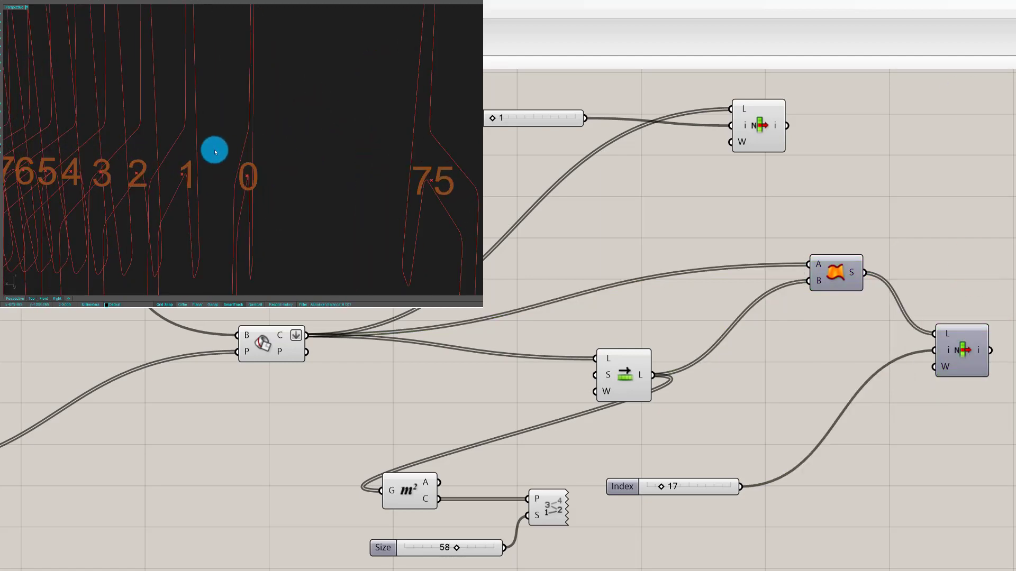
{"action": "right_click_drag", "start_coordinate": [215, 150], "coordinate": [257, 163]}
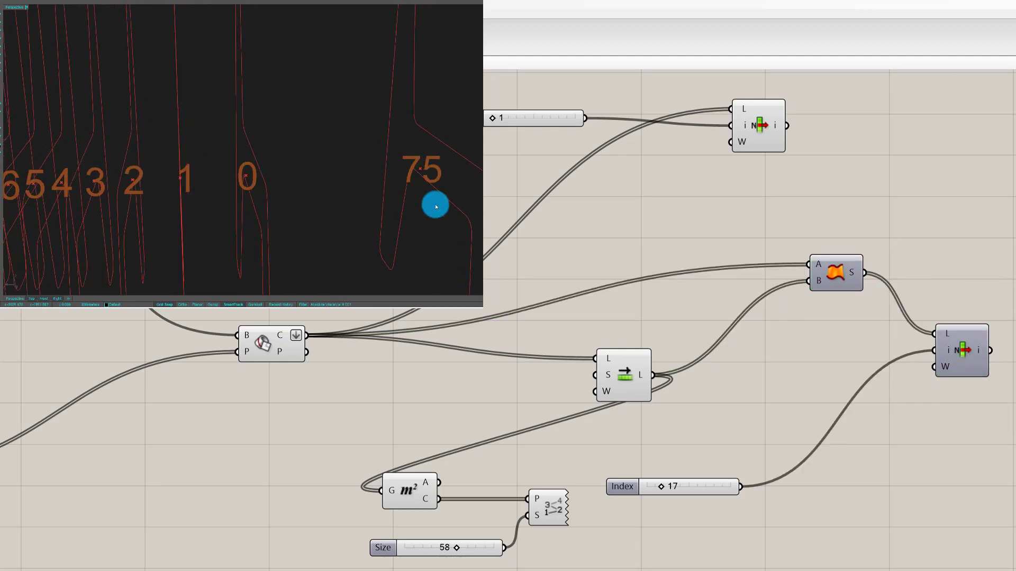
Step: Move the Shift List closer to Brep | Plane and set its Wrap input to False
{"action": "left_click_drag", "start_coordinate": [611, 379], "coordinate": [535, 363]}
{"action": "right_click", "coordinate": [535, 363]}
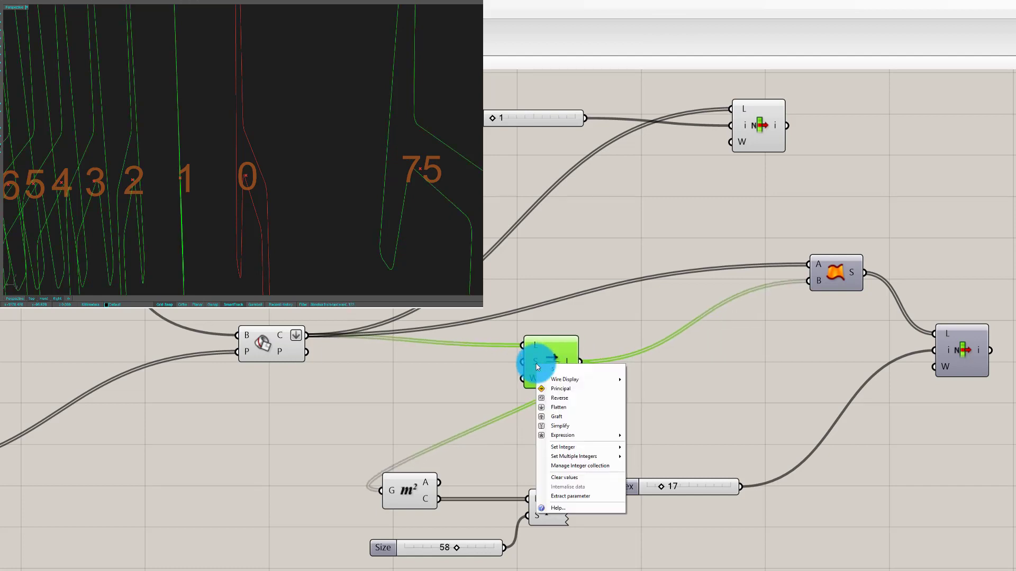
{"action": "mouse_move", "coordinate": [589, 454]}
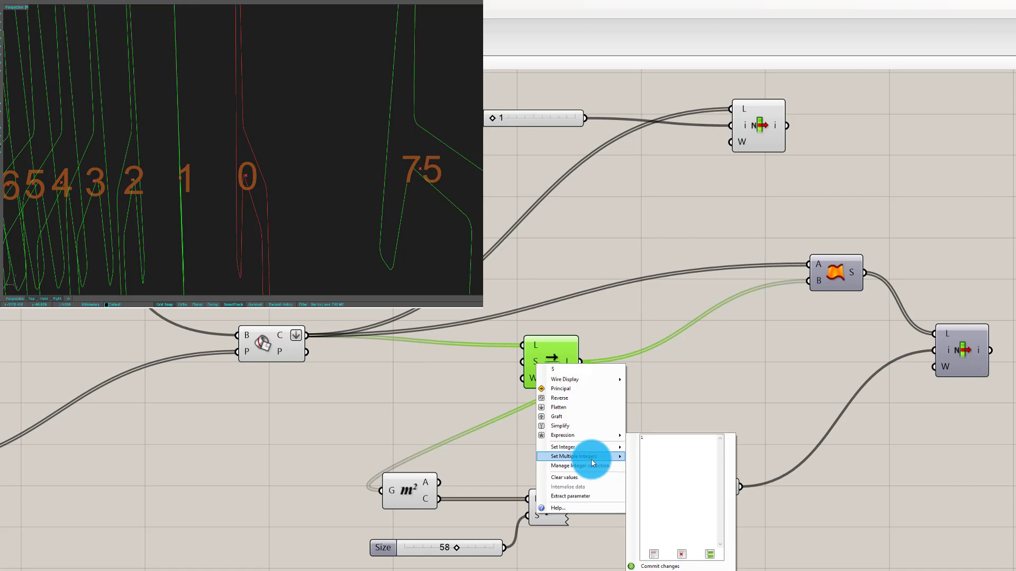
{"action": "key", "text": "Escape"}
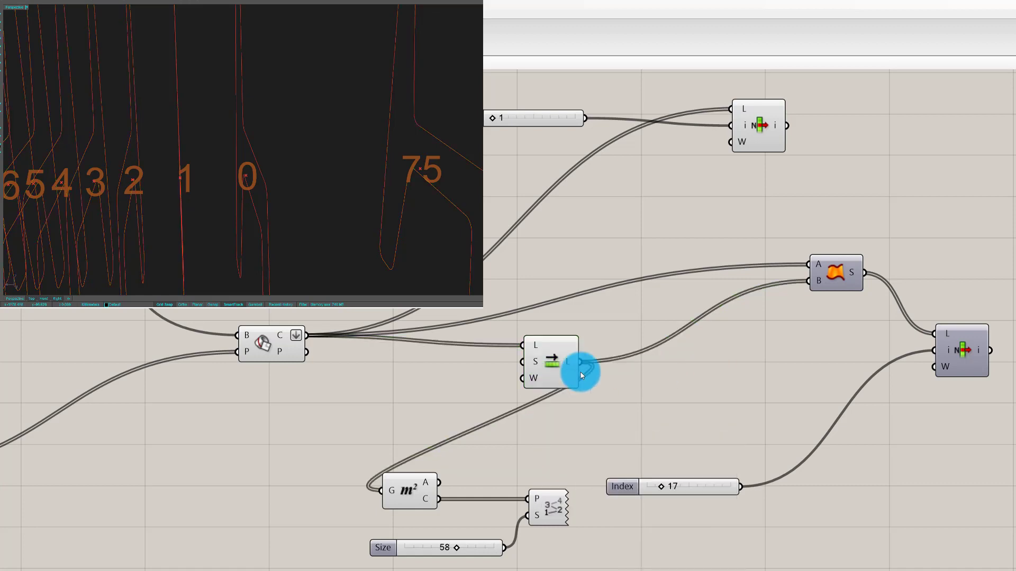
{"action": "right_click", "coordinate": [532, 379]}
{"action": "mouse_move", "coordinate": [609, 461]}
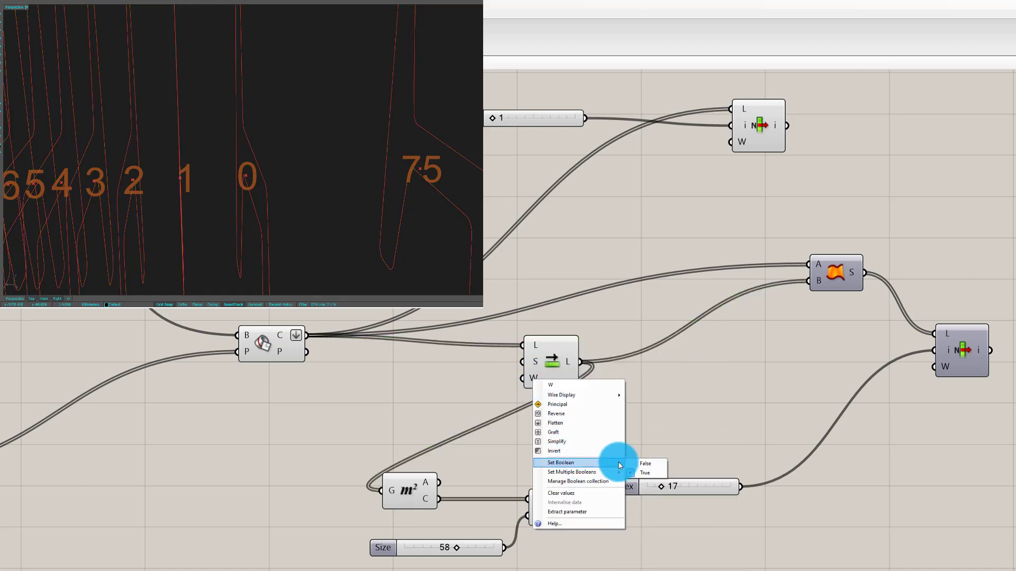
{"action": "left_click", "coordinate": [661, 464]}
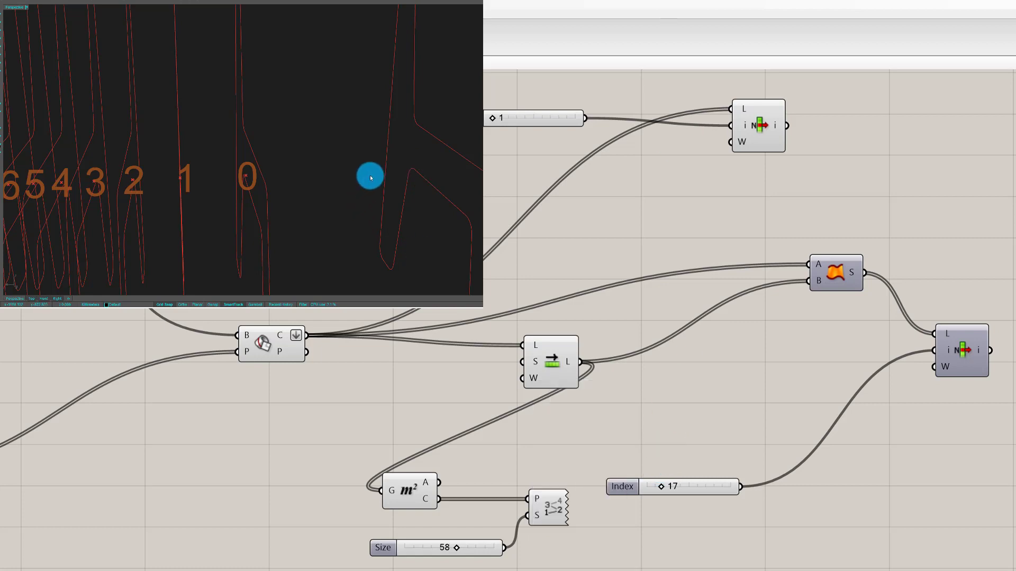
{"action": "scroll", "coordinate": [370, 176], "scroll_direction": "down", "scroll_amount": 8}
{"action": "right_click_drag", "start_coordinate": [399, 146], "coordinate": [394, 150]}
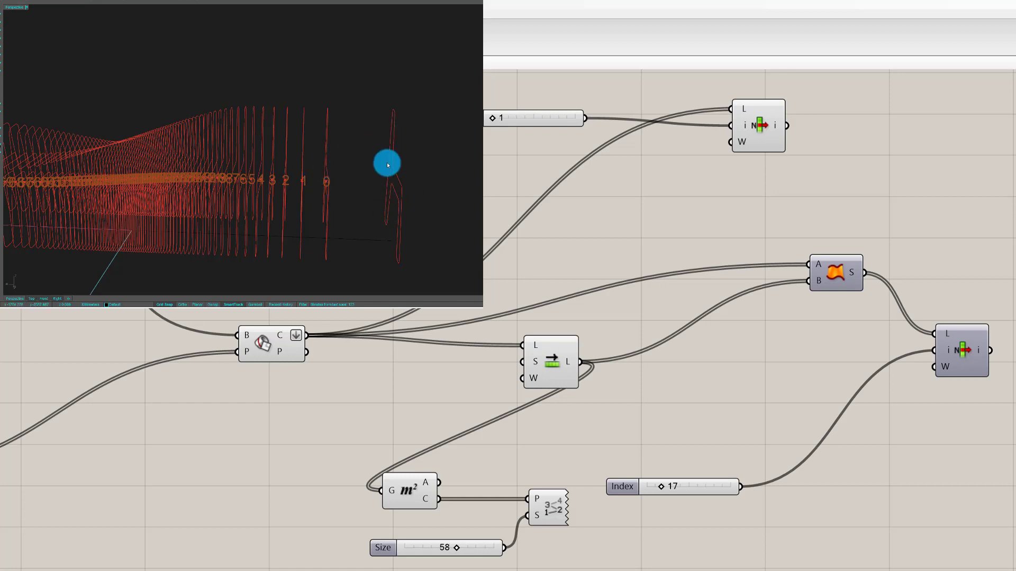
Step: Move the Shift List further toward Brep | Plane and hide the preview of the upper List Item
{"action": "left_click_drag", "start_coordinate": [558, 358], "coordinate": [485, 359]}
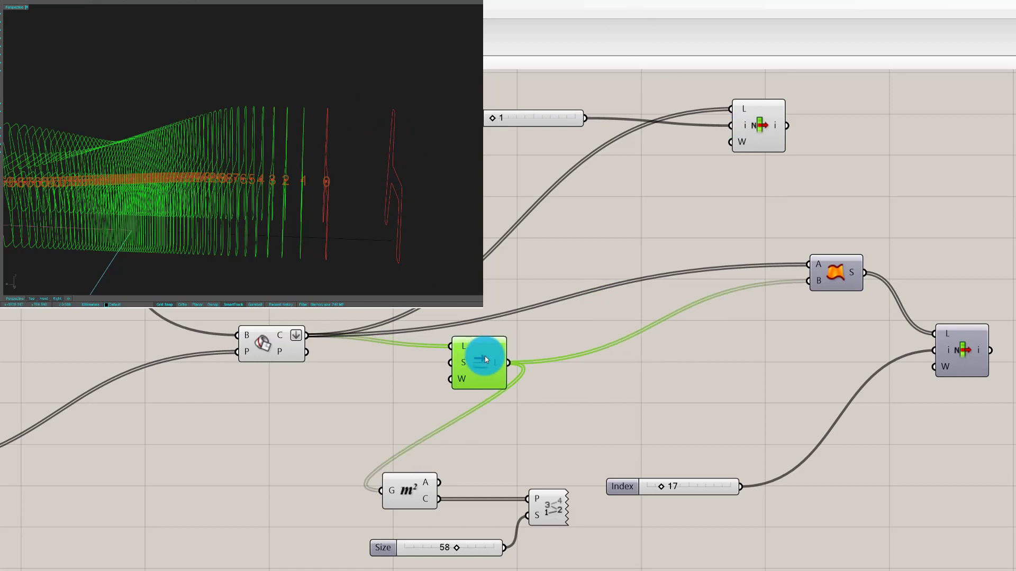
{"action": "left_click", "coordinate": [546, 264]}
{"action": "left_click_drag", "start_coordinate": [351, 399], "coordinate": [445, 306]}
{"action": "left_click_drag", "start_coordinate": [479, 79], "coordinate": [888, 204]}
{"action": "middle_click", "coordinate": [888, 203]}
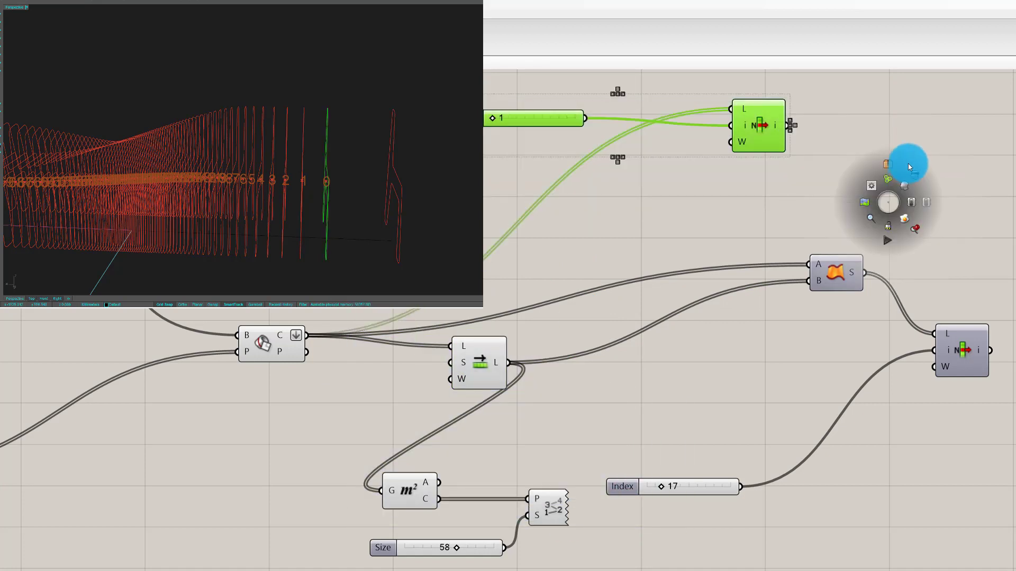
{"action": "left_click", "coordinate": [908, 163]}
{"action": "left_click", "coordinate": [923, 164]}
Step: Hide the Brep | Plane preview and inspect only the curves remaining in the shifted list
{"action": "scroll", "coordinate": [818, 182], "scroll_direction": "down", "scroll_amount": 1}
{"action": "left_click", "coordinate": [381, 318]}
{"action": "middle_click", "coordinate": [378, 320]}
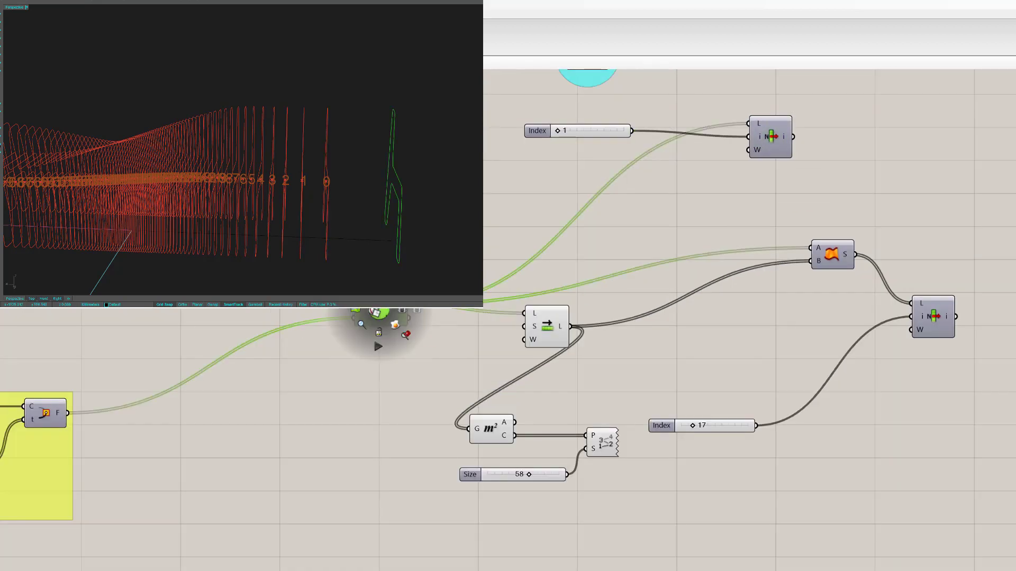
{"action": "left_click", "coordinate": [402, 310]}
{"action": "scroll", "coordinate": [399, 166], "scroll_direction": "down", "scroll_amount": 7}
{"action": "scroll", "coordinate": [380, 153], "scroll_direction": "up", "scroll_amount": 2}
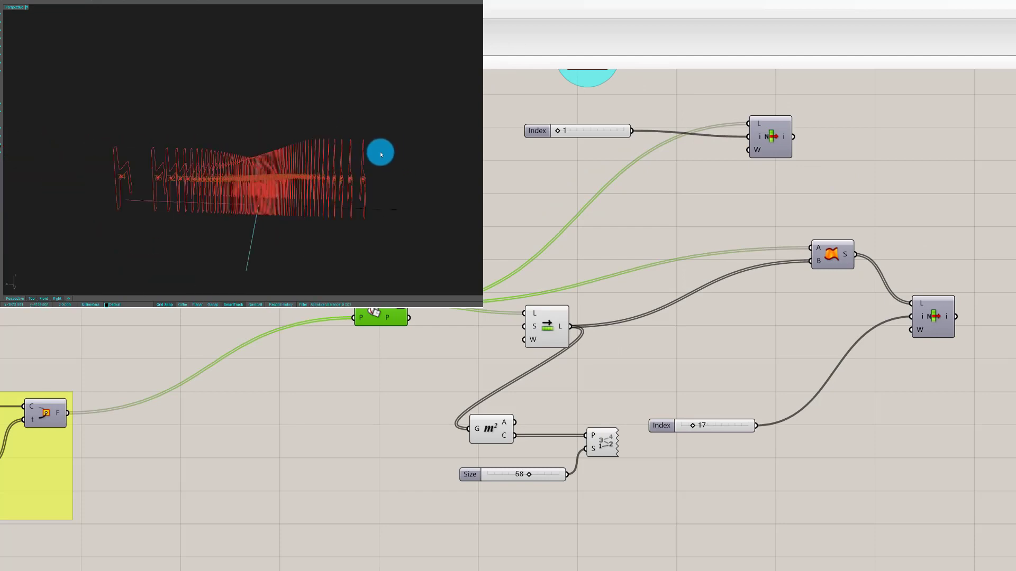
{"action": "right_click_drag", "start_coordinate": [380, 153], "coordinate": [344, 156]}
{"action": "right_click_drag", "start_coordinate": [332, 148], "coordinate": [334, 171]}
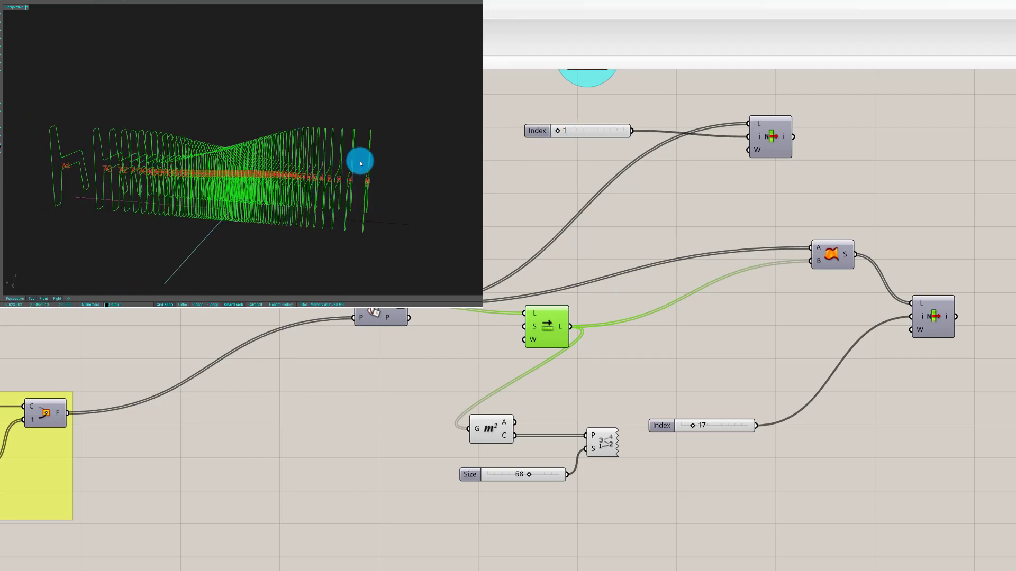
{"action": "right_click_drag", "start_coordinate": [360, 163], "coordinate": [563, 83]}
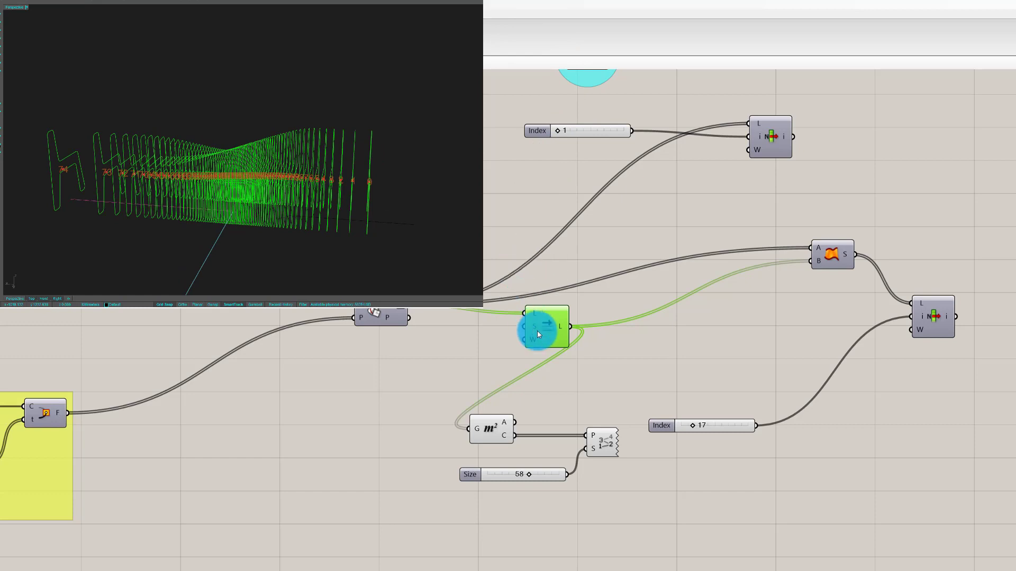
Step: Restore the Brep | Plane preview and connect its curves to the Area component's G input in place of the Shift List
{"action": "left_click_drag", "start_coordinate": [537, 332], "coordinate": [535, 340]}
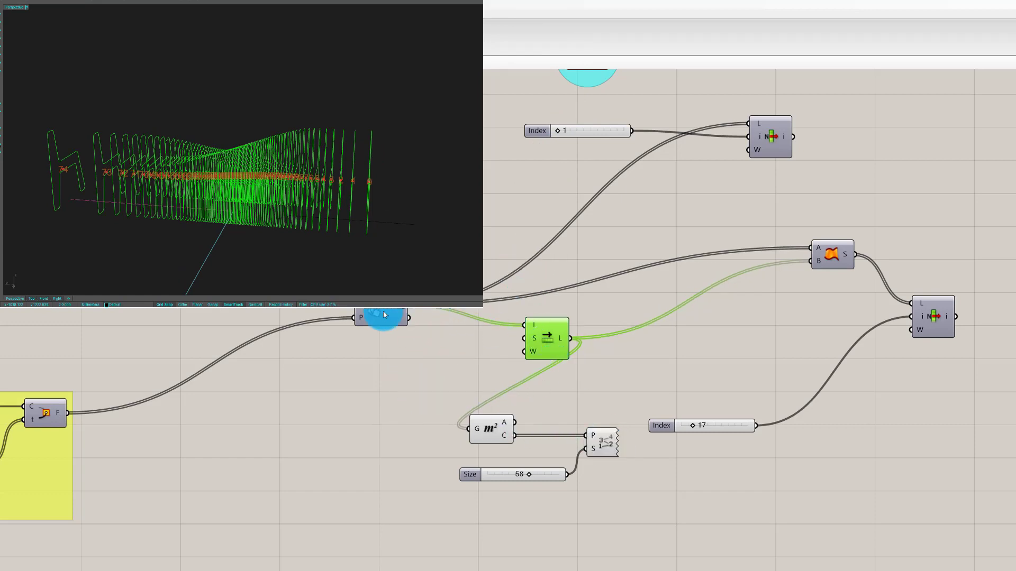
{"action": "left_click", "coordinate": [383, 314]}
{"action": "middle_click", "coordinate": [383, 315]}
{"action": "left_click", "coordinate": [390, 286]}
{"action": "left_click", "coordinate": [406, 291]}
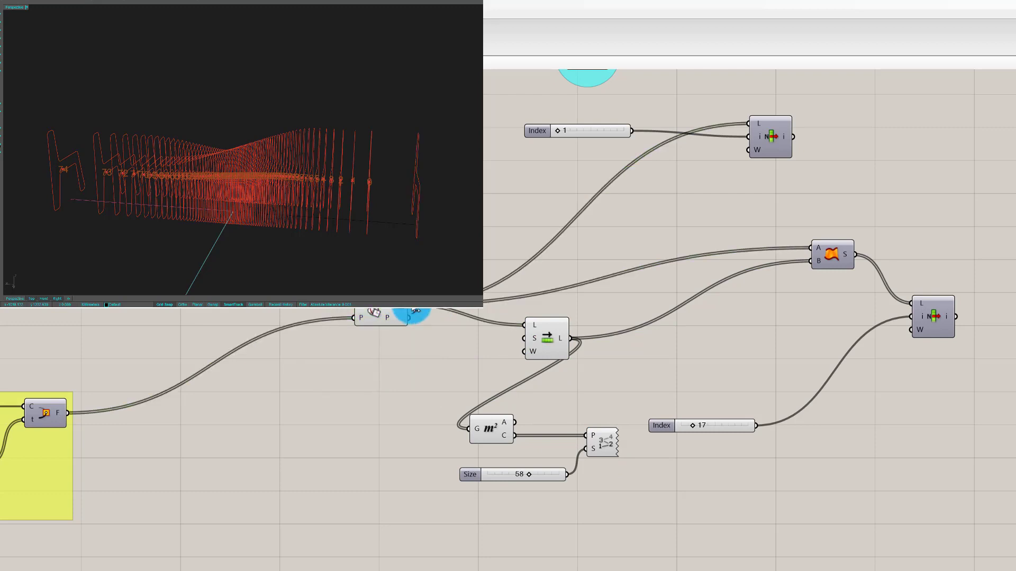
{"action": "left_click_drag", "start_coordinate": [414, 310], "coordinate": [482, 429], "text": "shift"}
{"action": "right_click_drag", "start_coordinate": [403, 130], "coordinate": [106, 179]}
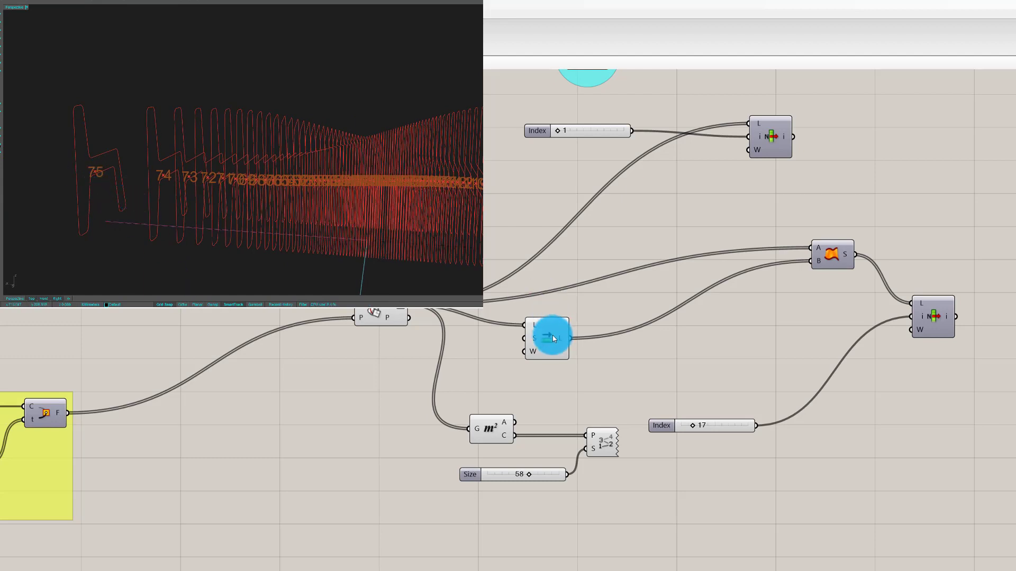
Step: Duplicate the Shift List fed by Brep | Plane and set the copy's S input to -1
{"action": "left_click_drag", "start_coordinate": [555, 337], "coordinate": [560, 384]}
{"action": "key", "text": "ctrl+c"}
{"action": "key", "text": "ctrl+v"}
{"action": "right_click", "coordinate": [558, 385]}
{"action": "left_click", "coordinate": [597, 466]}
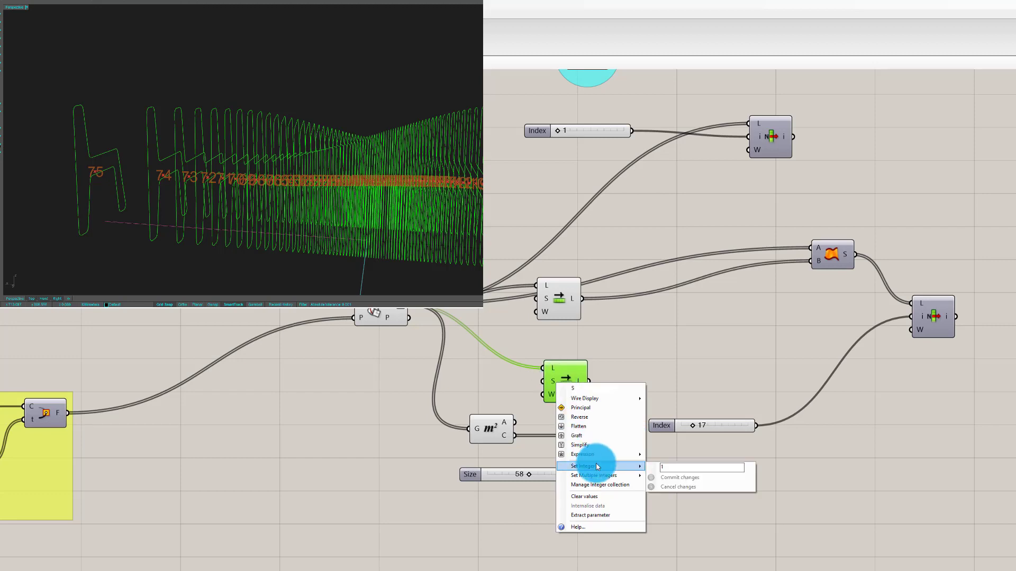
{"action": "left_click_drag", "start_coordinate": [669, 468], "coordinate": [607, 469]}
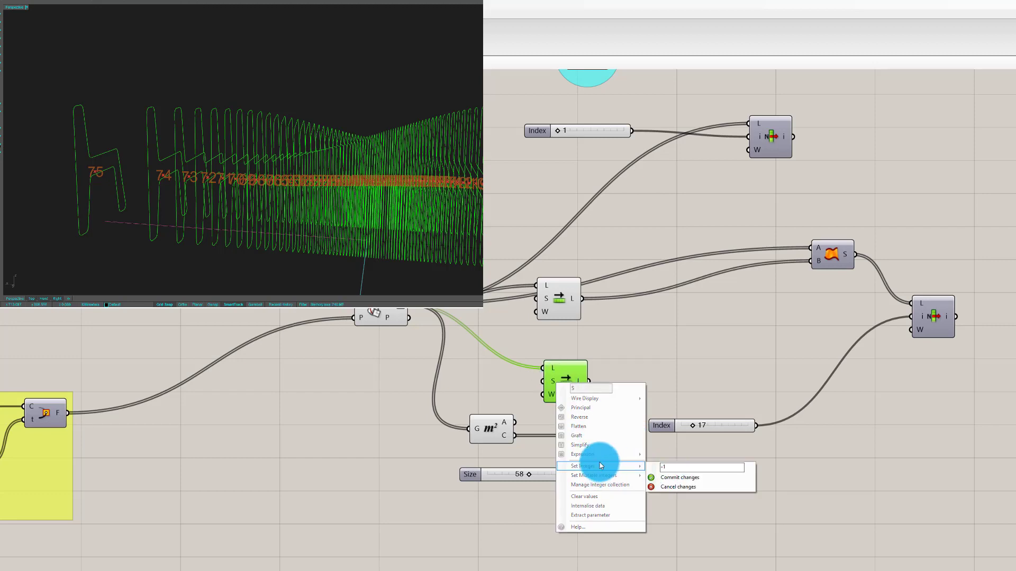
{"action": "left_click", "coordinate": [665, 478]}
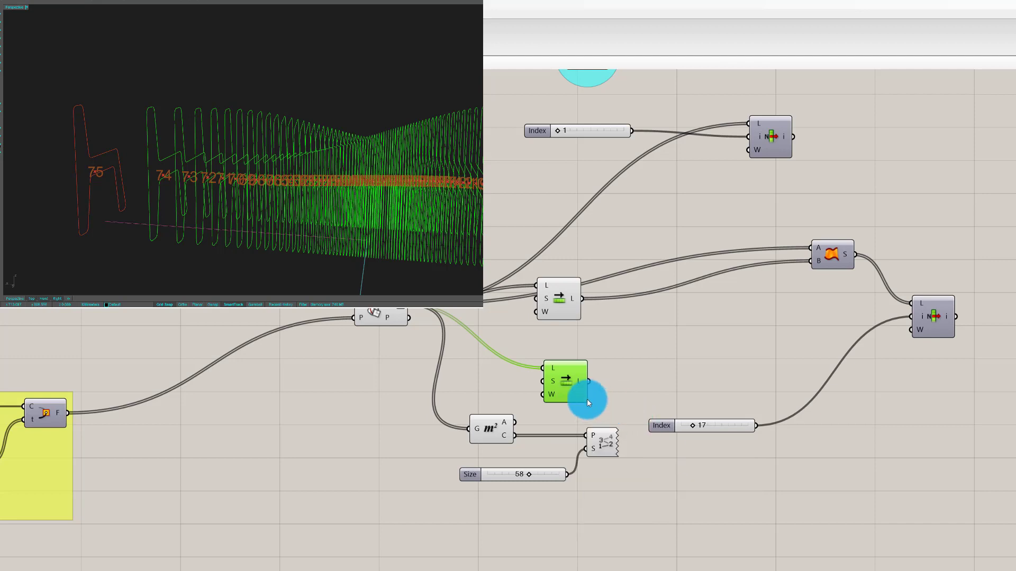
Step: Place the copied Shift List ahead of the Area component and connect its output to Area's G input
{"action": "left_click_drag", "start_coordinate": [579, 391], "coordinate": [398, 392]}
{"action": "left_click_drag", "start_coordinate": [416, 392], "coordinate": [469, 428]}
{"action": "left_click", "coordinate": [502, 386]}
Step: Hide the Brep | Plane preview and move the component farther away from the two Shift Lists
{"action": "left_click", "coordinate": [538, 290]}
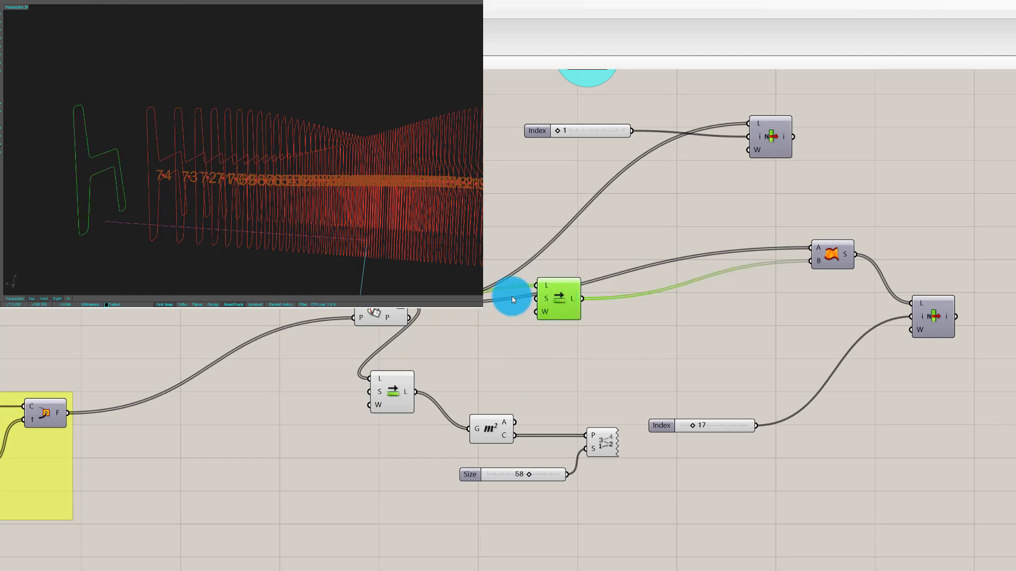
{"action": "left_click", "coordinate": [375, 313]}
{"action": "middle_click", "coordinate": [383, 320]}
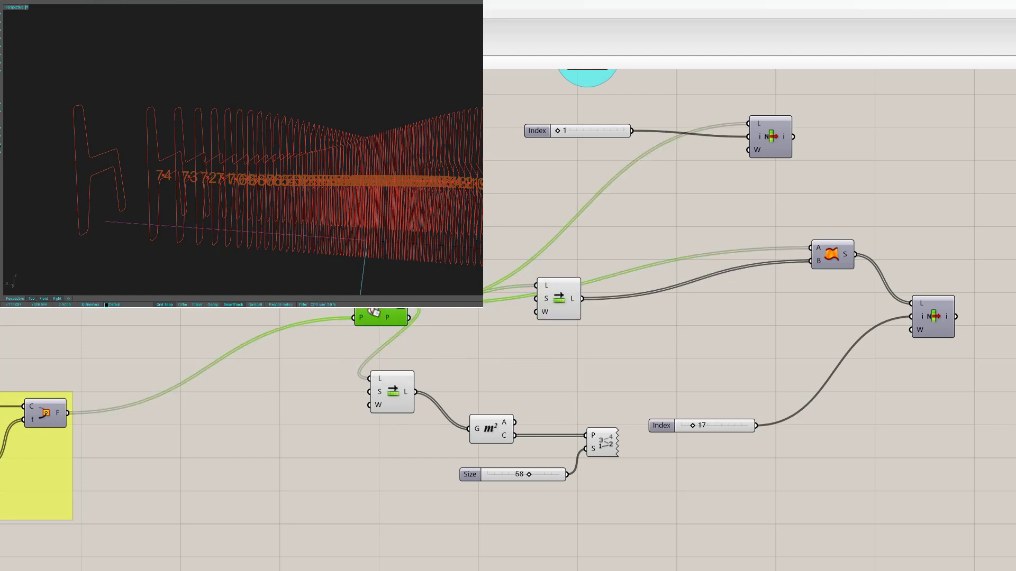
{"action": "left_click_drag", "start_coordinate": [358, 311], "coordinate": [237, 291]}
Step: Compare the curves held by the two Shift Lists, highlighting each list's set in the viewport
{"action": "left_click", "coordinate": [555, 294]}
{"action": "left_click", "coordinate": [391, 394]}
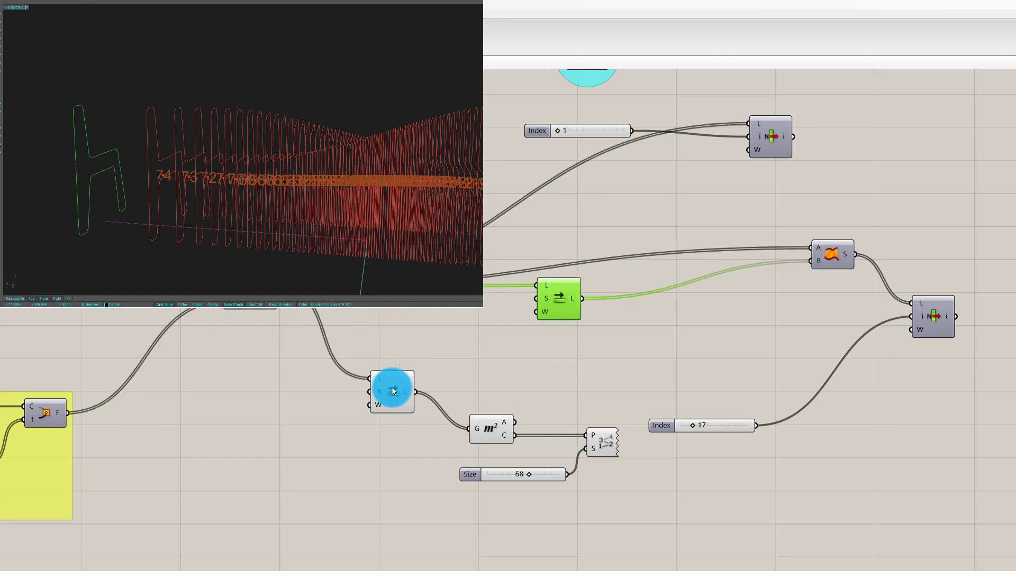
{"action": "scroll", "coordinate": [165, 208], "scroll_direction": "down", "scroll_amount": 6}
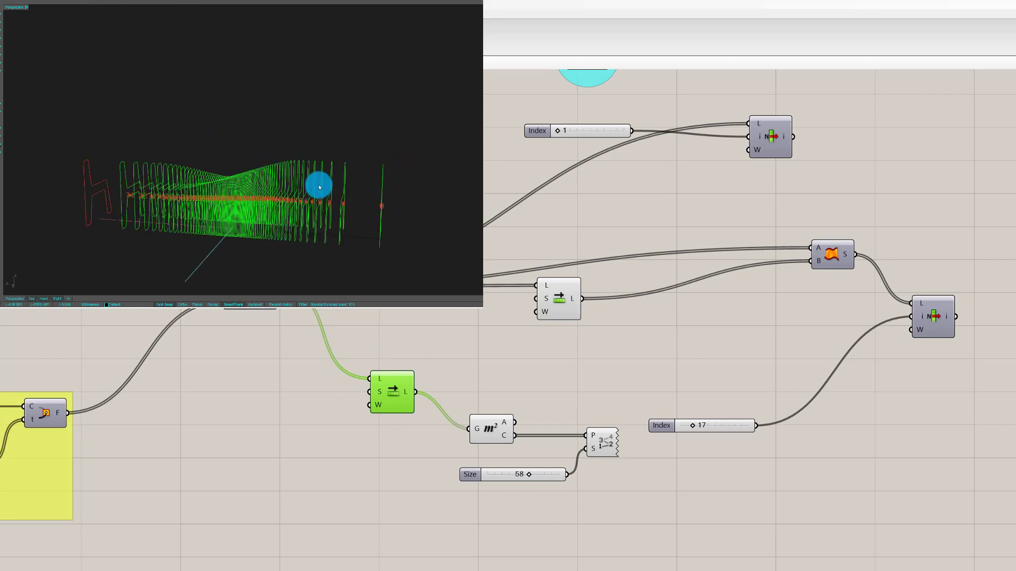
{"action": "scroll", "coordinate": [317, 184], "scroll_direction": "up", "scroll_amount": 2}
{"action": "right_click_drag", "start_coordinate": [279, 156], "coordinate": [333, 170]}
Step: Delete the Area component, Point List and Size slider, and place the -1 Shift List directly below the other one
{"action": "left_click_drag", "start_coordinate": [457, 363], "coordinate": [645, 535]}
{"action": "key", "text": "Delete"}
{"action": "left_click_drag", "start_coordinate": [382, 403], "coordinate": [550, 357]}
{"action": "left_click_drag", "start_coordinate": [560, 295], "coordinate": [568, 297]}
Step: Delete both List Items with their Index sliders and the Ruled Surface component
{"action": "right_click_drag", "start_coordinate": [364, 184], "coordinate": [391, 304]}
{"action": "scroll", "coordinate": [511, 120], "scroll_direction": "down", "scroll_amount": 1}
{"action": "left_click_drag", "start_coordinate": [505, 104], "coordinate": [778, 204]}
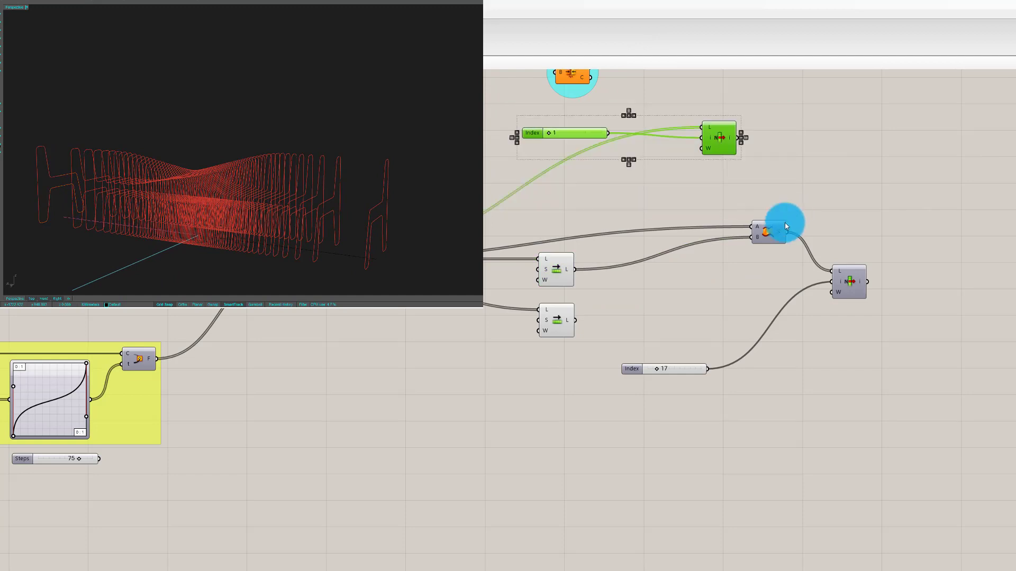
{"action": "key", "text": "Delete"}
{"action": "left_click_drag", "start_coordinate": [755, 241], "coordinate": [689, 257]}
{"action": "key", "text": "Delete"}
{"action": "left_click", "coordinate": [842, 291]}
{"action": "key", "text": "Delete"}
{"action": "left_click_drag", "start_coordinate": [818, 426], "coordinate": [613, 366]}
{"action": "key", "text": "Delete"}
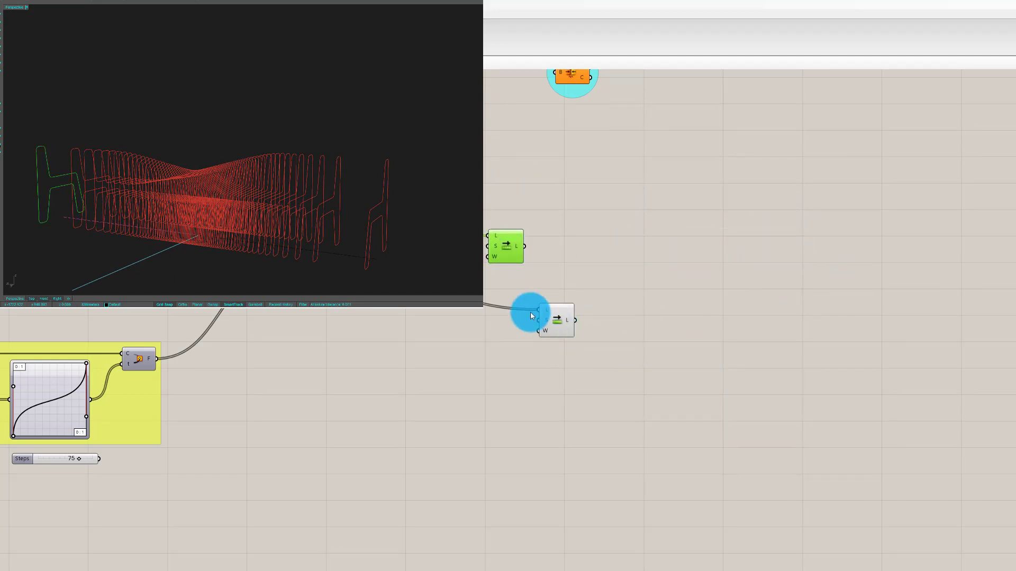
Step: Align the lower Shift List closely beneath the upper one
{"action": "left_click_drag", "start_coordinate": [558, 320], "coordinate": [501, 293]}
{"action": "scroll", "coordinate": [504, 245], "scroll_direction": "up", "scroll_amount": 2}
{"action": "left_click", "coordinate": [494, 250]}
{"action": "left_click", "coordinate": [424, 394]}
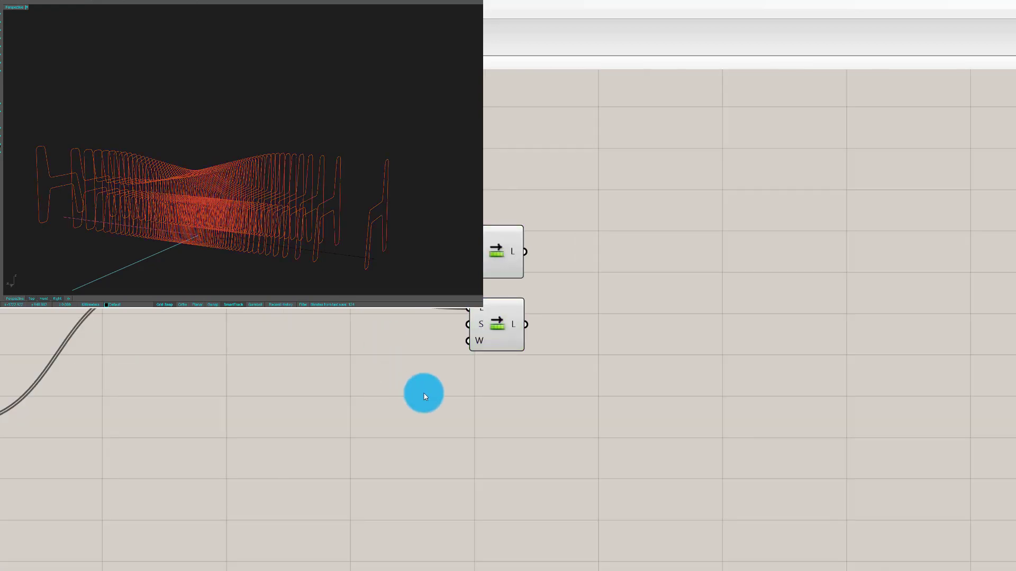
Step: Examine the spacing between neighbouring slice curves along the bench from several angles
{"action": "scroll", "coordinate": [429, 387], "scroll_direction": "down", "scroll_amount": 3}
{"action": "scroll", "coordinate": [320, 213], "scroll_direction": "up", "scroll_amount": 3}
{"action": "right_click_drag", "start_coordinate": [320, 213], "coordinate": [349, 210]}
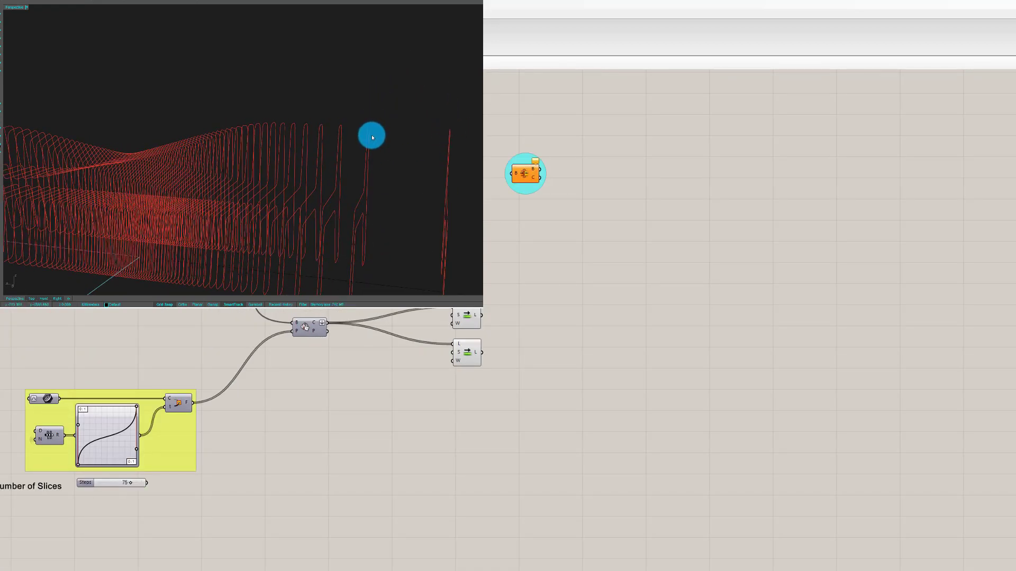
{"action": "scroll", "coordinate": [369, 131], "scroll_direction": "down", "scroll_amount": 2}
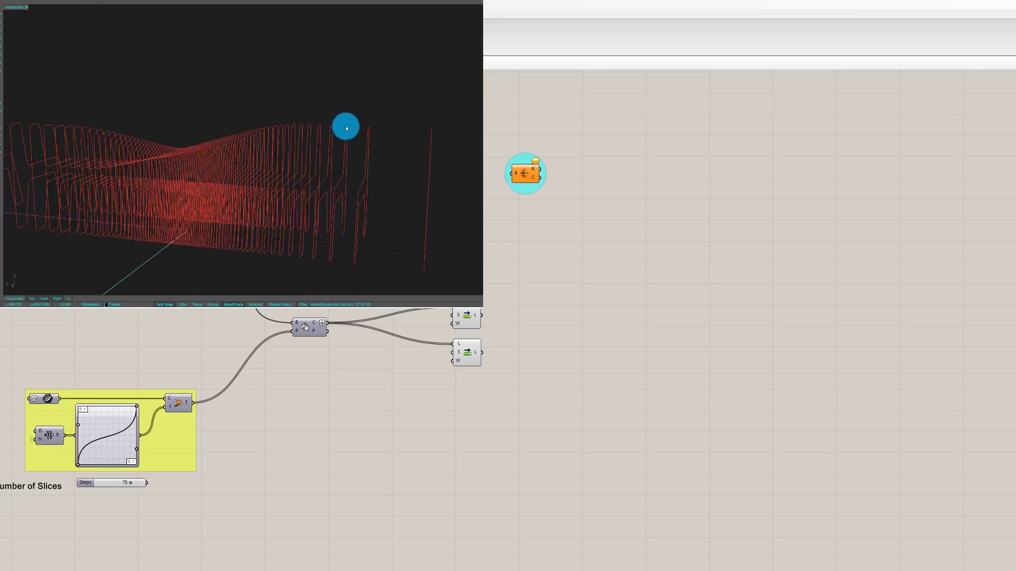
{"action": "scroll", "coordinate": [393, 135], "scroll_direction": "down", "scroll_amount": 4}
{"action": "scroll", "coordinate": [170, 121], "scroll_direction": "up", "scroll_amount": 2}
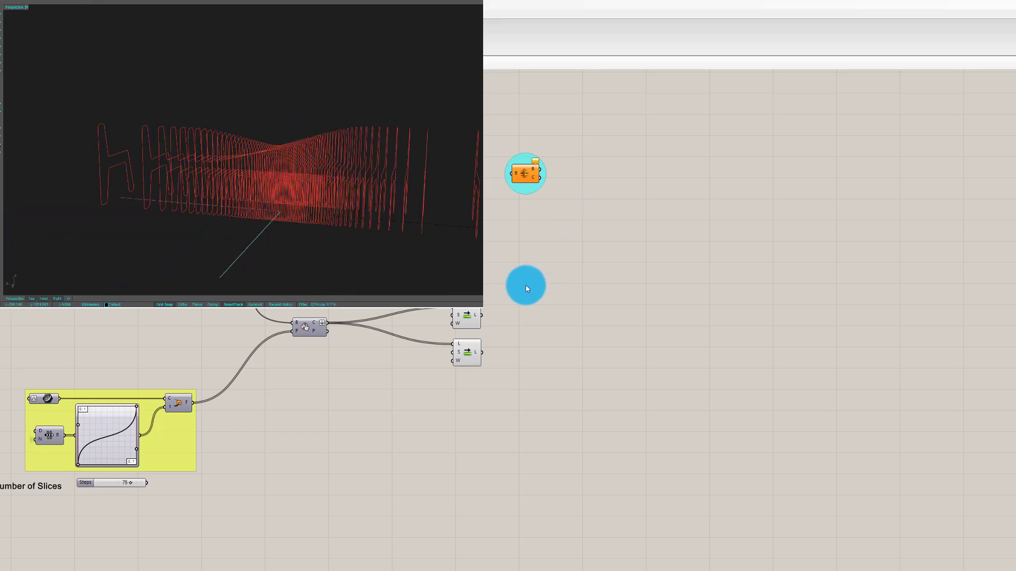
{"action": "scroll", "coordinate": [540, 297], "scroll_direction": "up", "scroll_amount": 1}
{"action": "right_click_drag", "start_coordinate": [438, 168], "coordinate": [478, 166]}
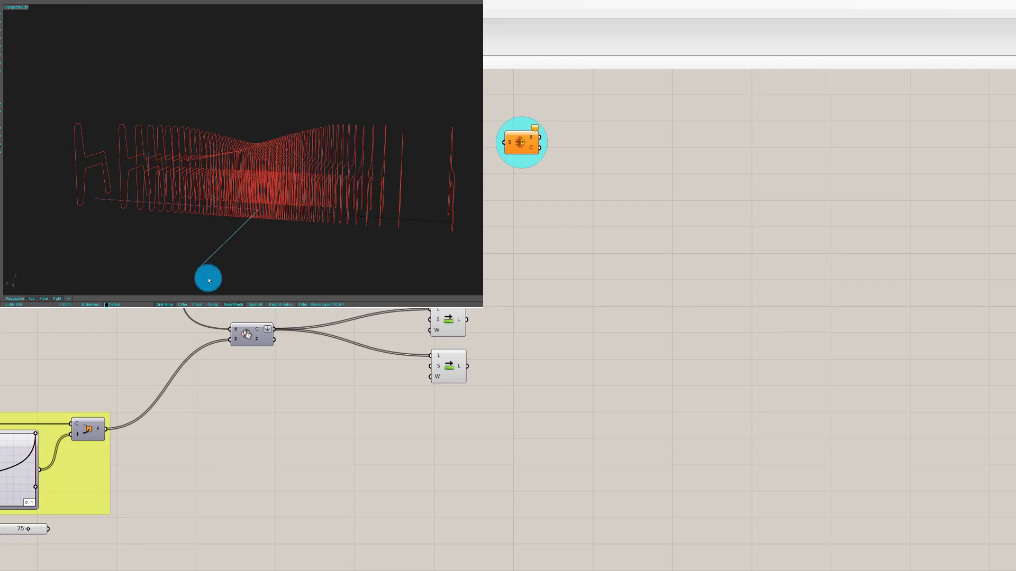
{"action": "right_click_drag", "start_coordinate": [211, 163], "coordinate": [233, 212]}
Step: Move both Shift Lists closer to Brep | Plane and connect a new panel to the upper list's output
{"action": "left_click_drag", "start_coordinate": [426, 371], "coordinate": [410, 380]}
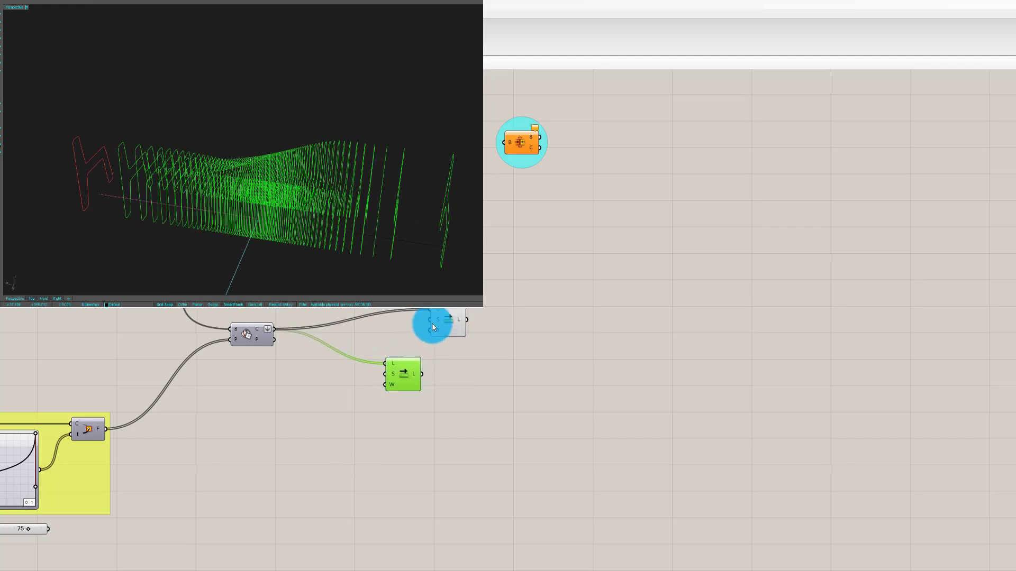
{"action": "left_click_drag", "start_coordinate": [432, 327], "coordinate": [403, 326], "text": "alt"}
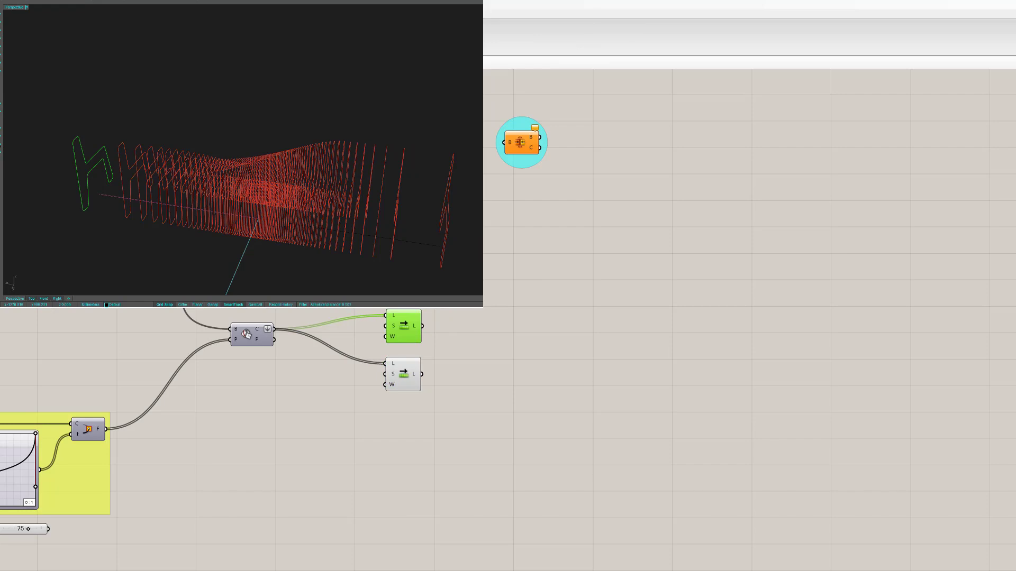
{"action": "left_click", "coordinate": [486, 339]}
{"action": "scroll", "coordinate": [480, 344], "scroll_direction": "up", "scroll_amount": 2}
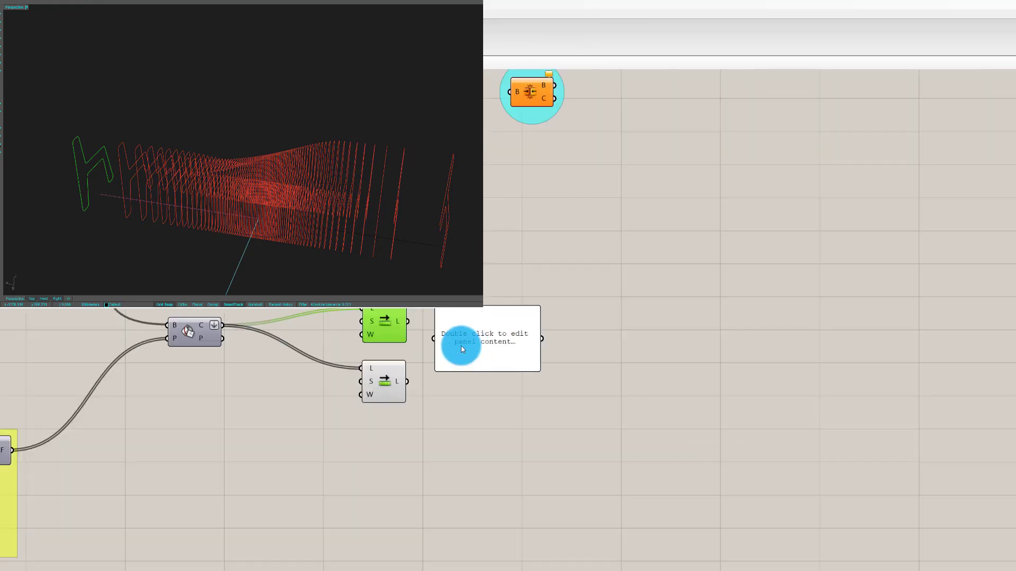
{"action": "left_click_drag", "start_coordinate": [389, 315], "coordinate": [423, 335]}
{"action": "left_click_drag", "start_coordinate": [509, 324], "coordinate": [564, 310]}
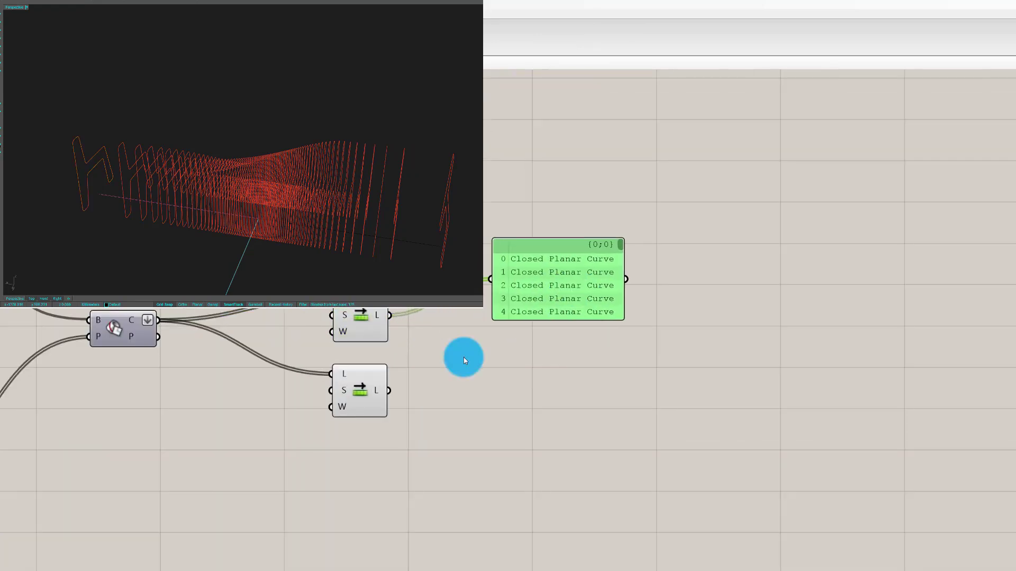
Step: Connect the lower Shift List's output to the panel instead and make the panel taller
{"action": "left_click_drag", "start_coordinate": [390, 391], "coordinate": [491, 279]}
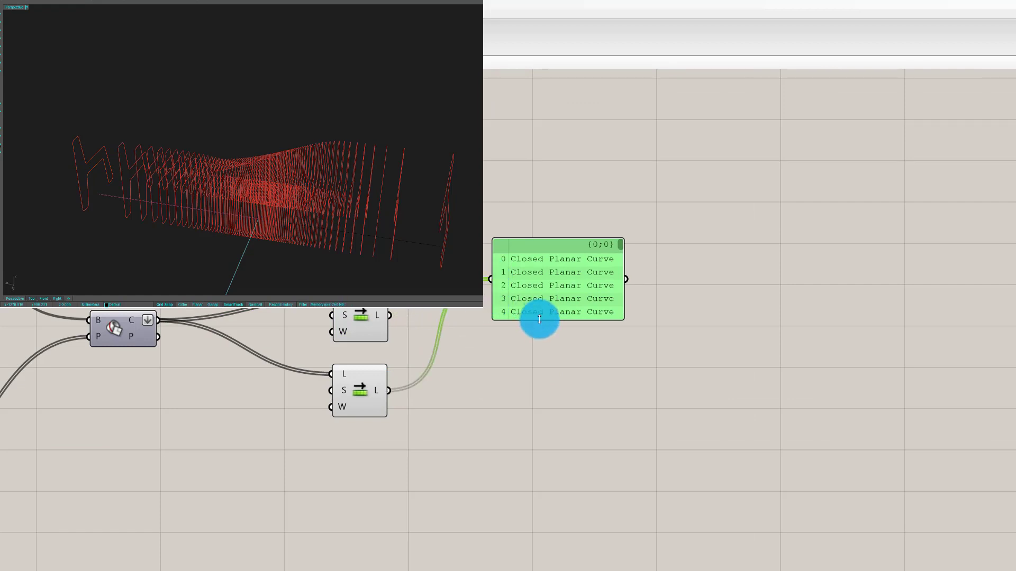
{"action": "left_click_drag", "start_coordinate": [539, 320], "coordinate": [539, 494]}
{"action": "left_click_drag", "start_coordinate": [569, 312], "coordinate": [629, 331]}
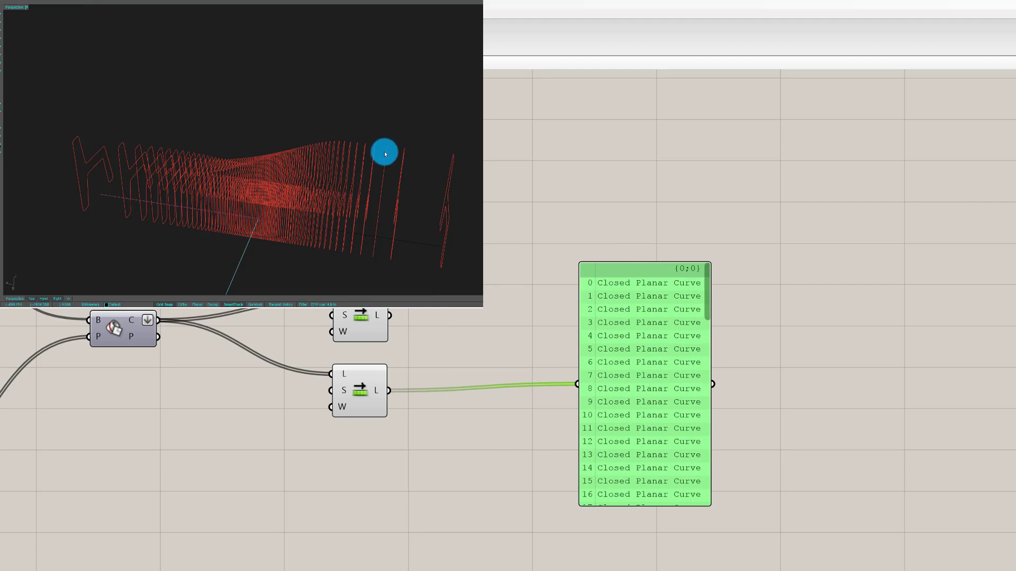
Step: Graft the L outputs of both Shift Lists and show the upper list's output in the panel
{"action": "left_click_drag", "start_coordinate": [395, 323], "coordinate": [372, 315]}
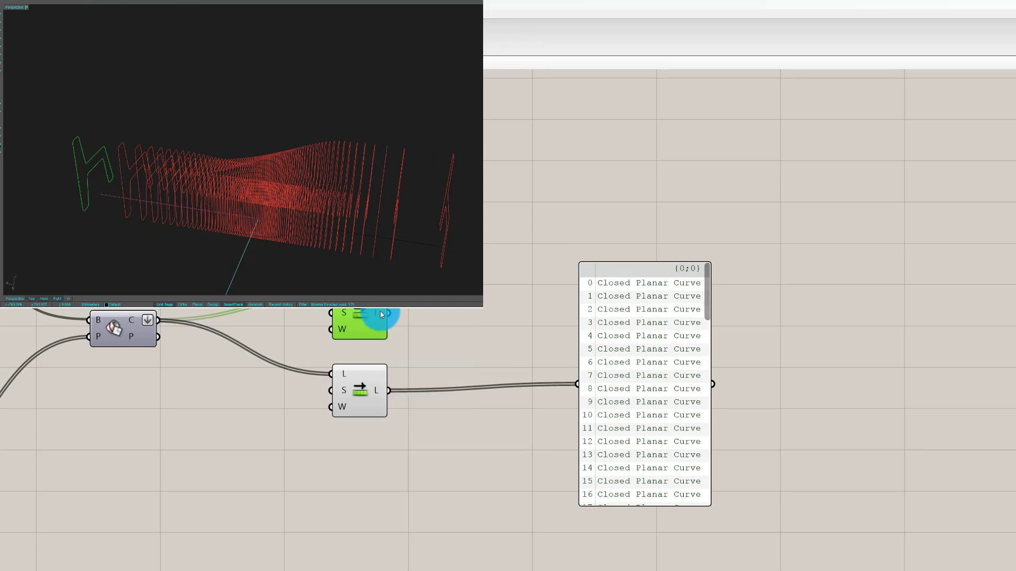
{"action": "right_click", "coordinate": [381, 313]}
{"action": "left_click", "coordinate": [417, 363]}
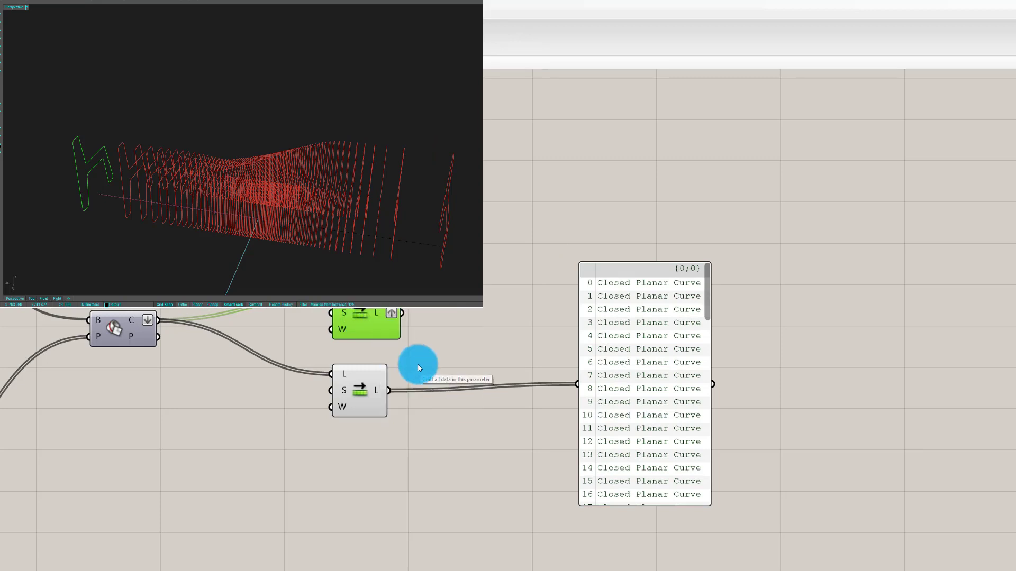
{"action": "right_click", "coordinate": [376, 392]}
{"action": "left_click", "coordinate": [411, 455]}
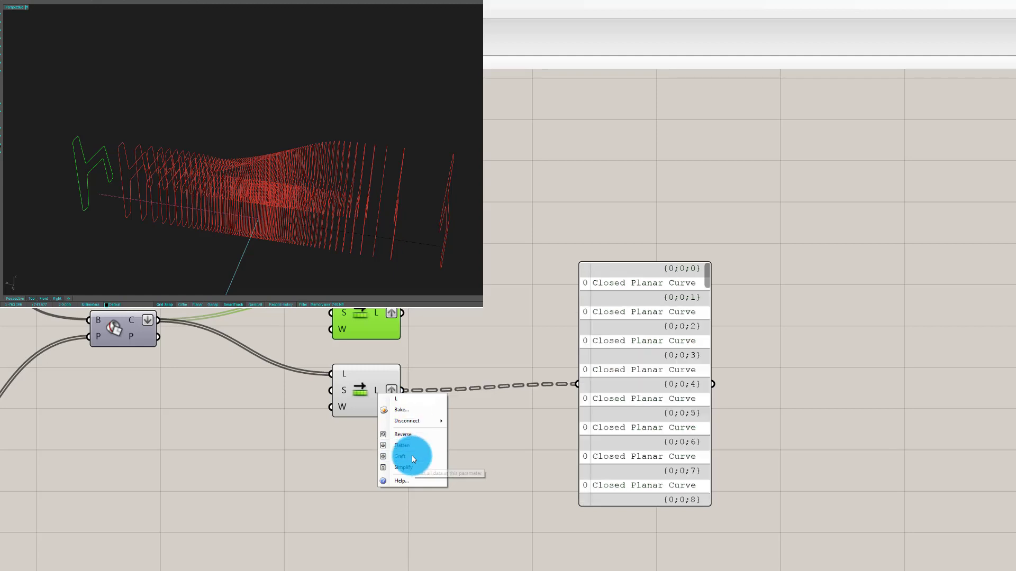
{"action": "left_click_drag", "start_coordinate": [408, 318], "coordinate": [650, 276]}
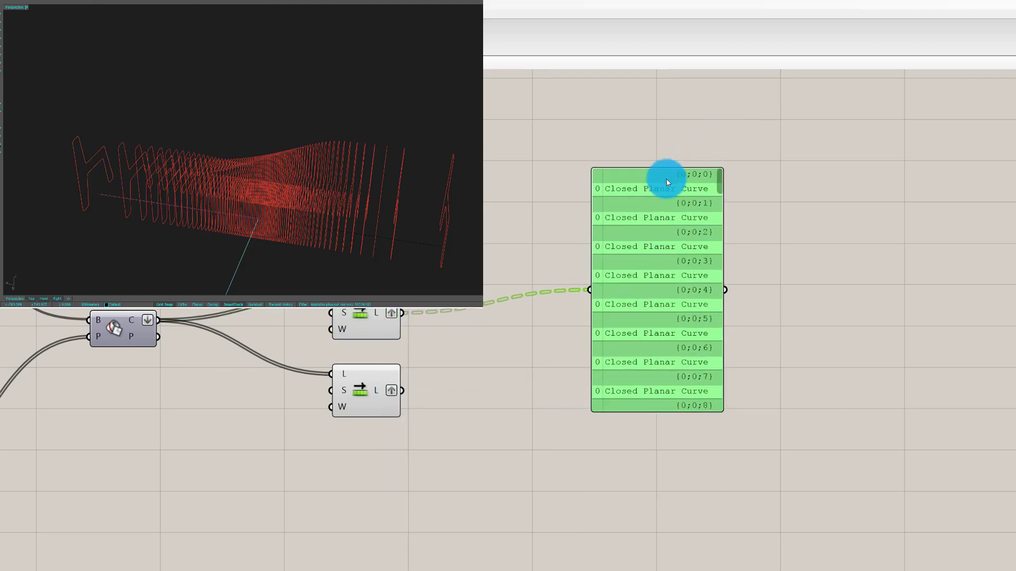
{"action": "left_click_drag", "start_coordinate": [680, 175], "coordinate": [734, 177]}
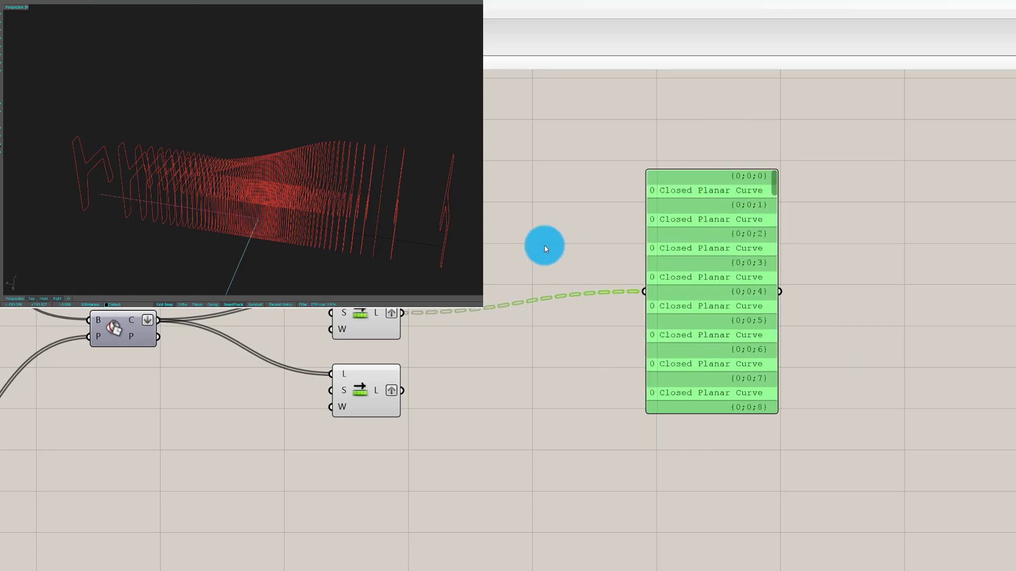
Step: Add a Merge component and connect the upper Shift List to D1 and the lower one to D2
{"action": "double_click", "coordinate": [545, 246]}
{"action": "type", "text": "merge"}
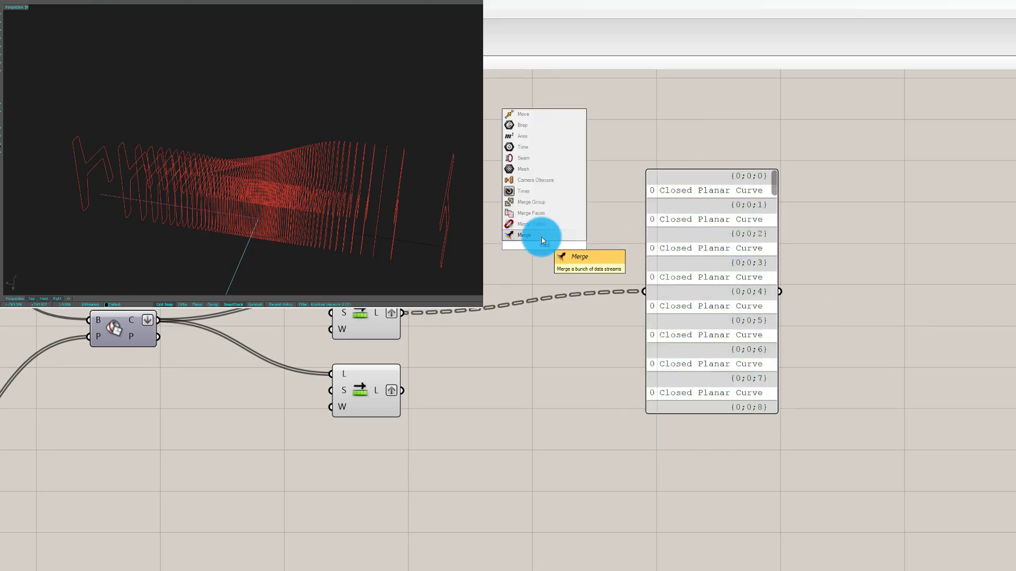
{"action": "left_click", "coordinate": [541, 237]}
{"action": "left_click_drag", "start_coordinate": [403, 313], "coordinate": [512, 237]}
{"action": "left_click_drag", "start_coordinate": [414, 396], "coordinate": [512, 253]}
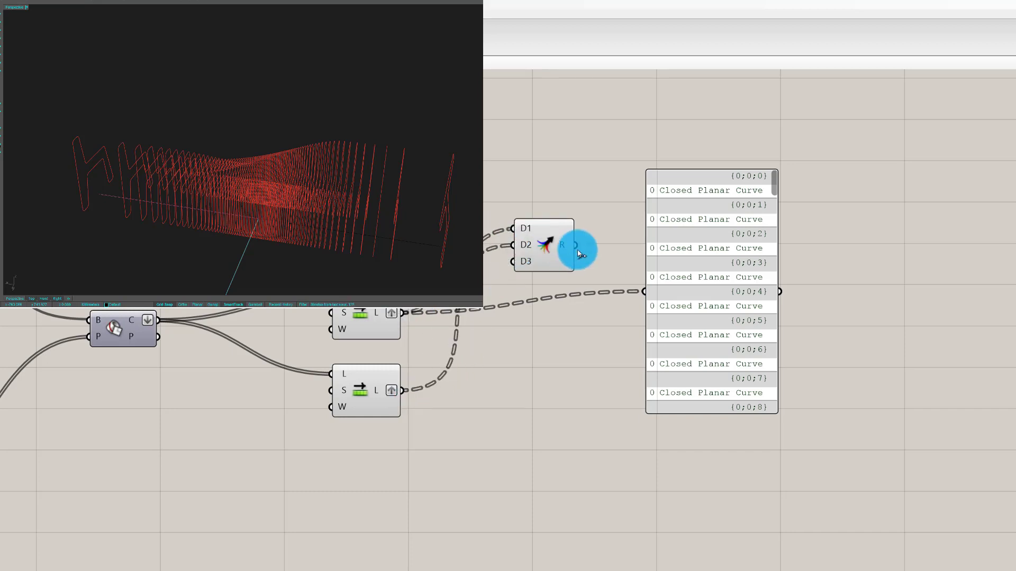
Step: Connect Merge's R output to the panel and place Merge between the Shift Lists and the panel
{"action": "left_click_drag", "start_coordinate": [638, 289], "coordinate": [640, 291]}
{"action": "left_click_drag", "start_coordinate": [545, 264], "coordinate": [532, 357]}
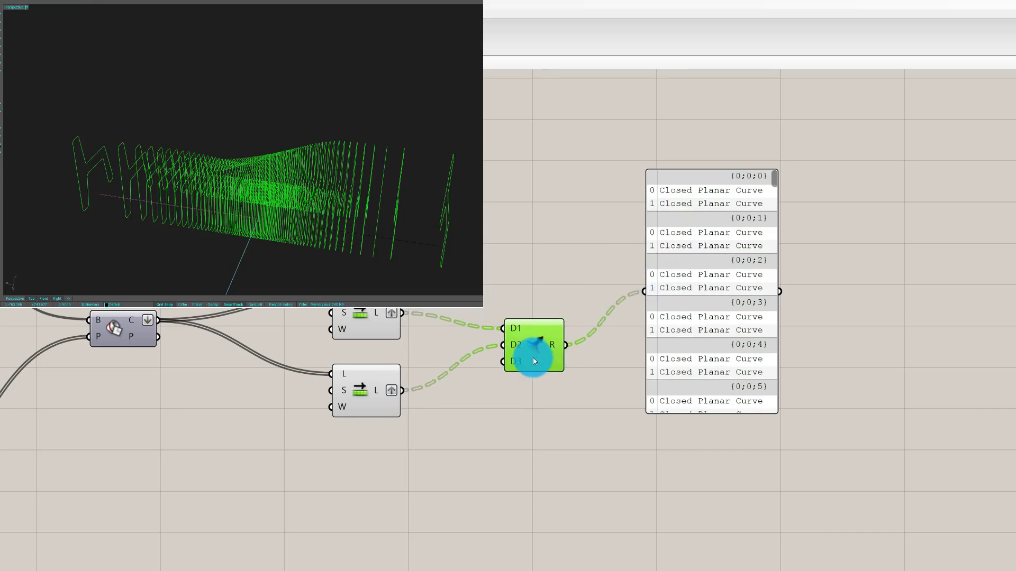
{"action": "scroll", "coordinate": [318, 246], "scroll_direction": "up", "scroll_amount": 3}
{"action": "left_click_drag", "start_coordinate": [669, 240], "coordinate": [698, 232]}
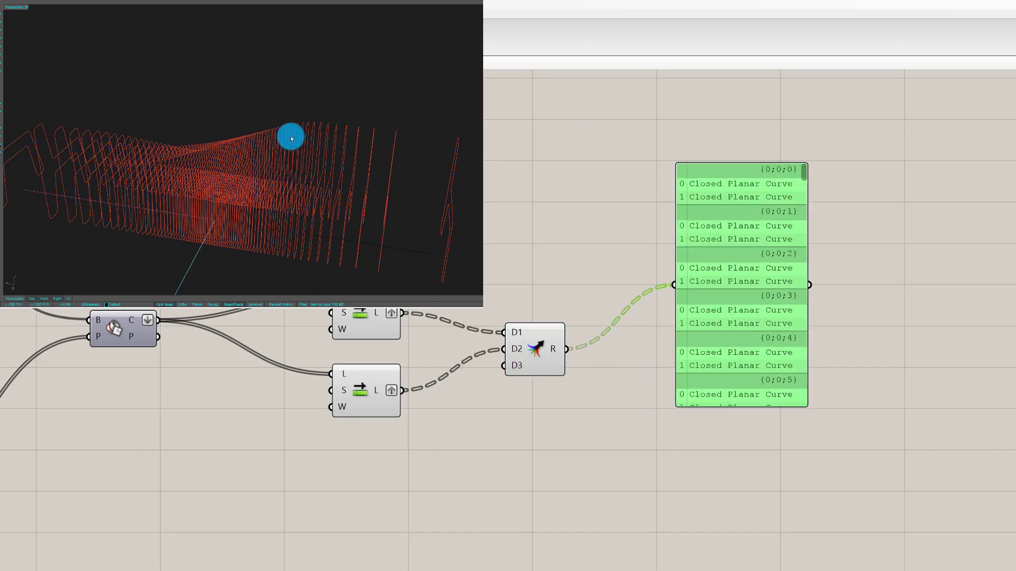
{"action": "right_click_drag", "start_coordinate": [290, 136], "coordinate": [328, 120]}
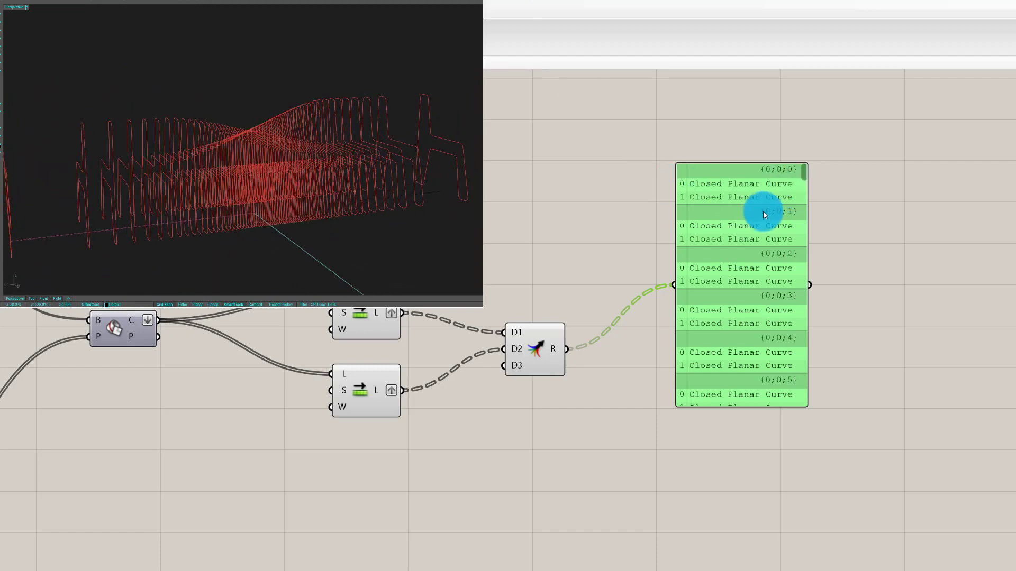
{"action": "left_click", "coordinate": [598, 259]}
{"action": "right_click_drag", "start_coordinate": [351, 81], "coordinate": [336, 86]}
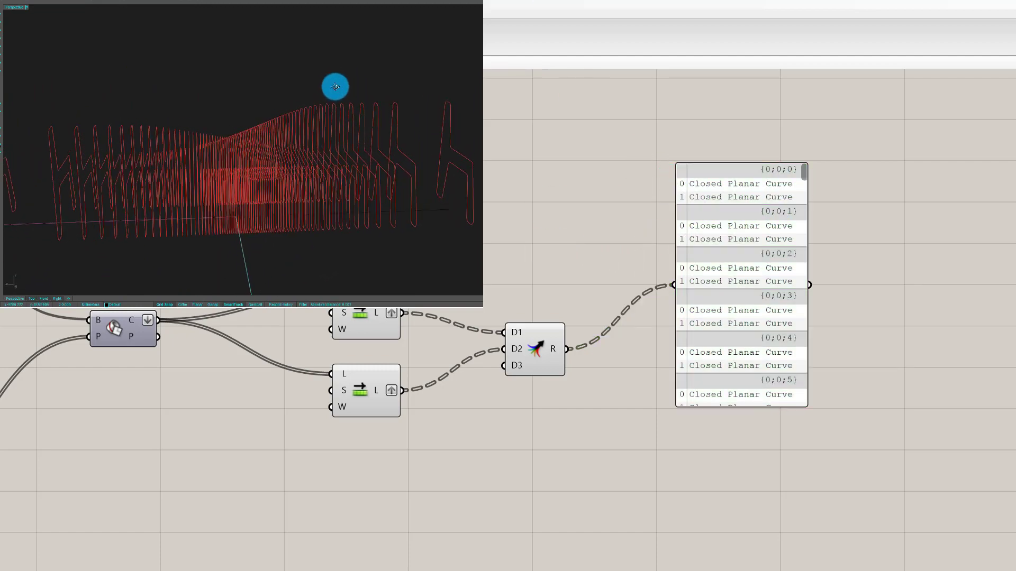
{"action": "scroll", "coordinate": [295, 155], "scroll_direction": "down", "scroll_amount": 4}
{"action": "right_click_drag", "start_coordinate": [297, 157], "coordinate": [340, 120]}
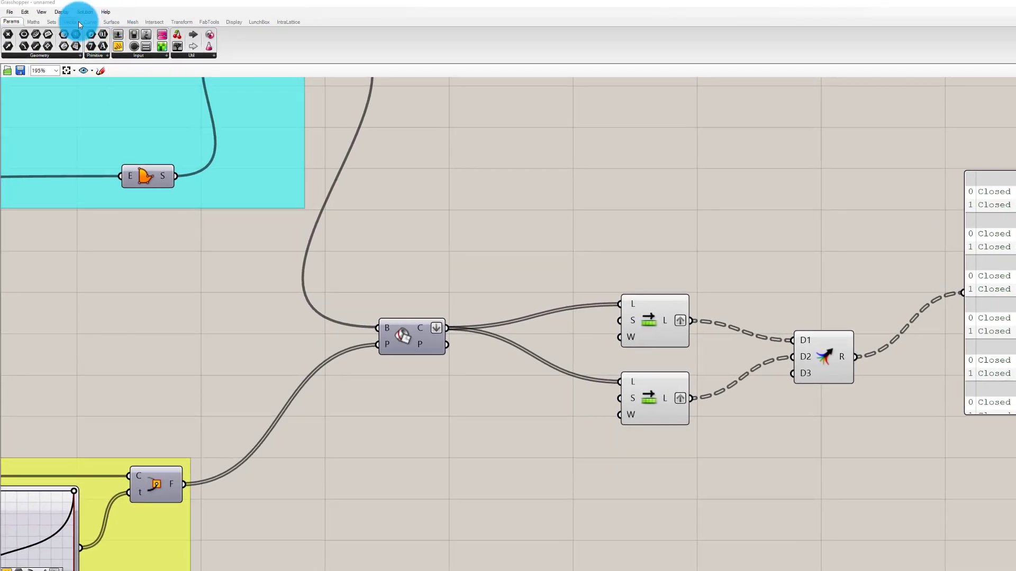
Step: Add a Bounding Box component beside Merge and connect Merge's R output to its C input
{"action": "left_click", "coordinate": [113, 21]}
{"action": "left_click", "coordinate": [142, 55]}
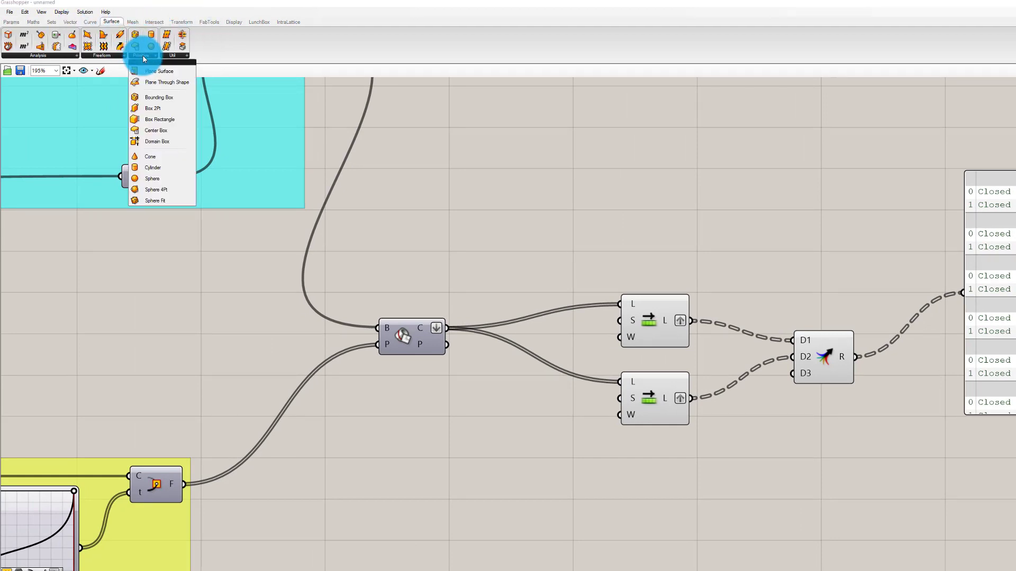
{"action": "left_click", "coordinate": [174, 100]}
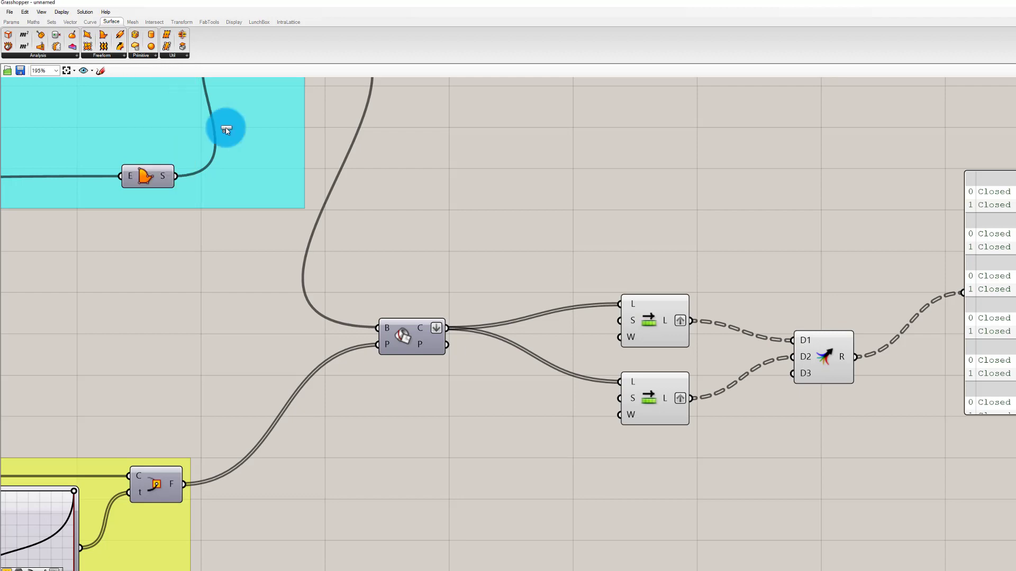
{"action": "left_click", "coordinate": [910, 408]}
{"action": "left_click", "coordinate": [855, 360]}
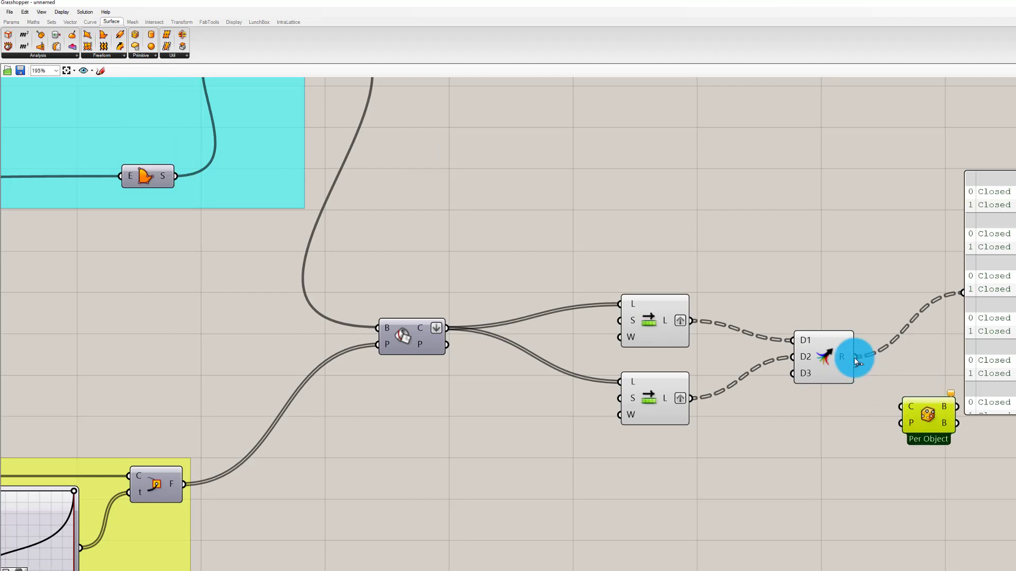
{"action": "left_click_drag", "start_coordinate": [854, 357], "coordinate": [901, 406]}
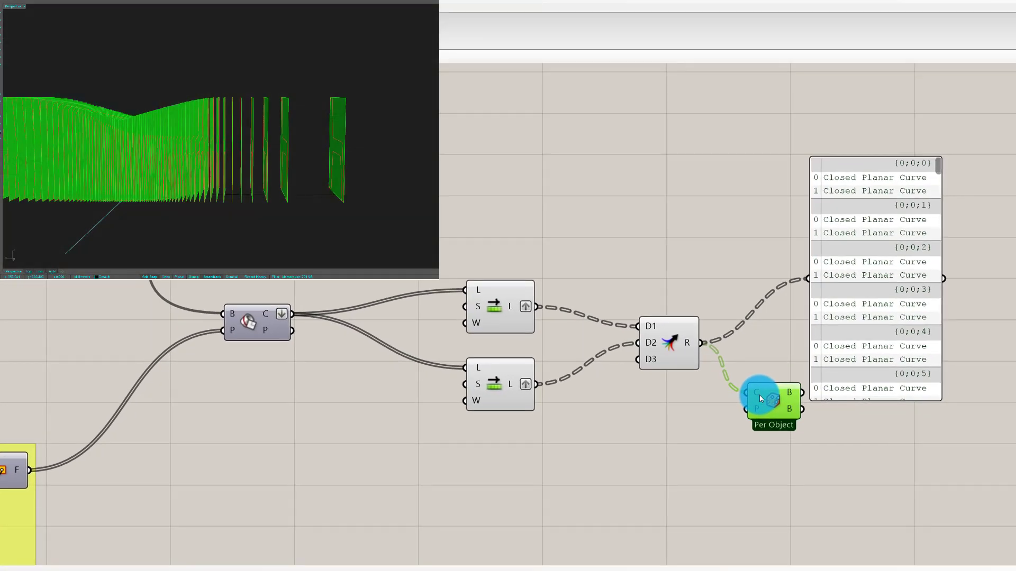
Step: Switch the Bounding Box to Union Box, then move the panel aside and place the Bounding Box in line with Merge
{"action": "right_click", "coordinate": [774, 420]}
{"action": "left_click", "coordinate": [820, 474]}
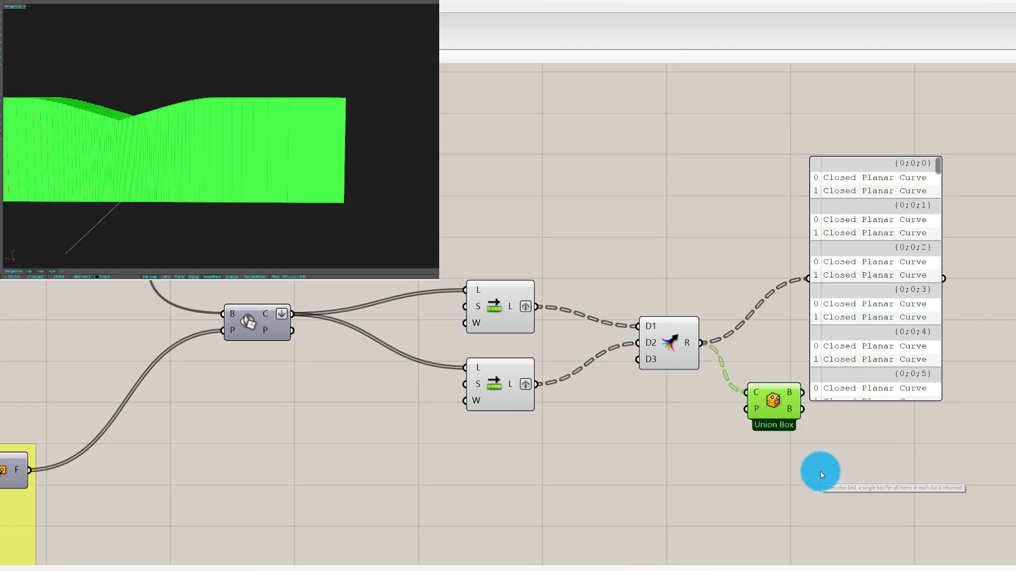
{"action": "left_click", "coordinate": [952, 381]}
{"action": "left_click_drag", "start_coordinate": [878, 291], "coordinate": [1012, 214]}
{"action": "left_click_drag", "start_coordinate": [780, 405], "coordinate": [848, 364]}
Step: Examine the union boxes from several angles in the Rhino viewport, checking how they enclose the slice curves at the bench ends
{"action": "right_click_drag", "start_coordinate": [333, 84], "coordinate": [291, 244]}
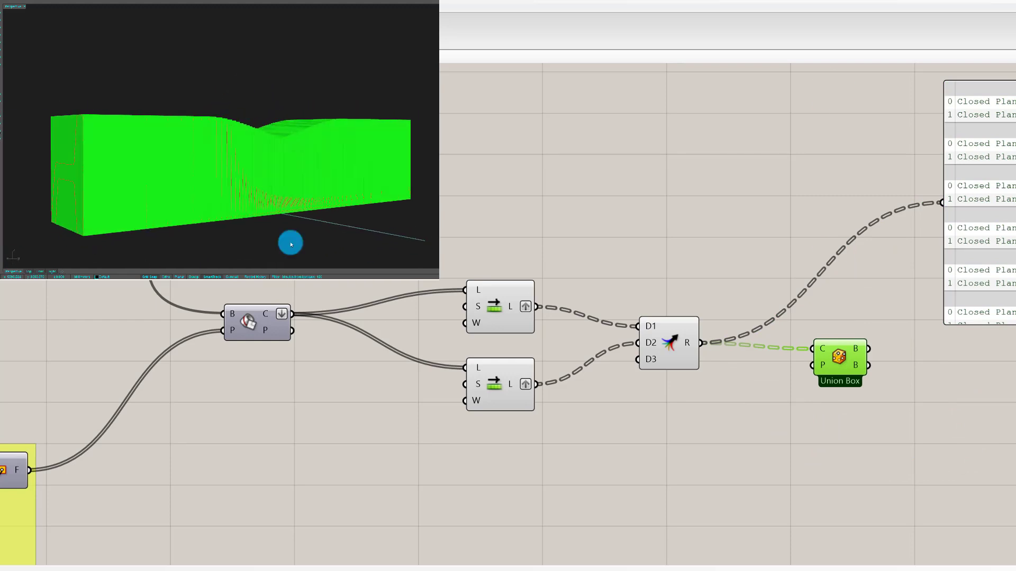
{"action": "left_click", "coordinate": [718, 170]}
{"action": "right_click_drag", "start_coordinate": [218, 225], "coordinate": [117, 147]}
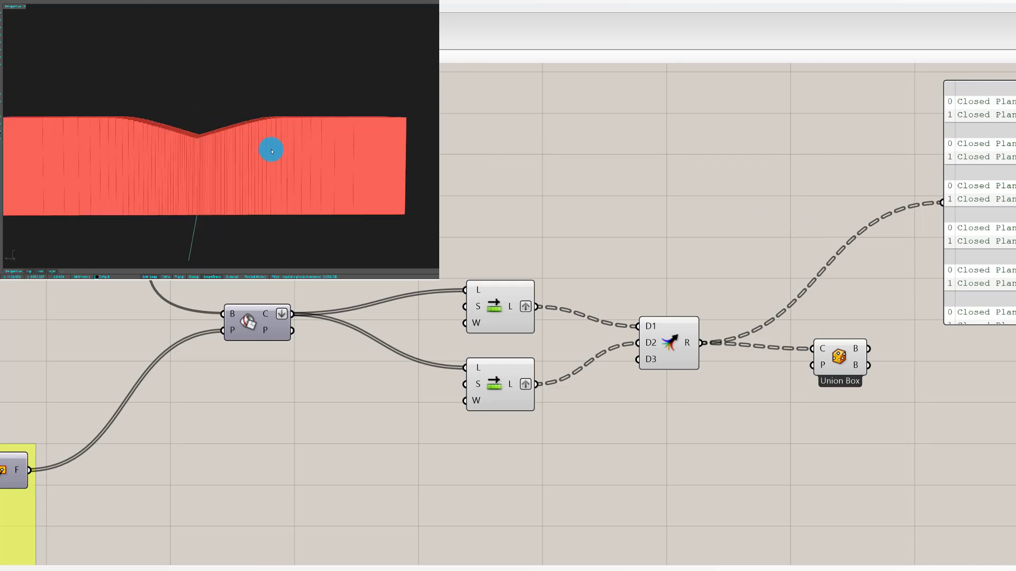
{"action": "right_click_drag", "start_coordinate": [271, 152], "coordinate": [277, 111]}
{"action": "scroll", "coordinate": [277, 120], "scroll_direction": "up", "scroll_amount": 5}
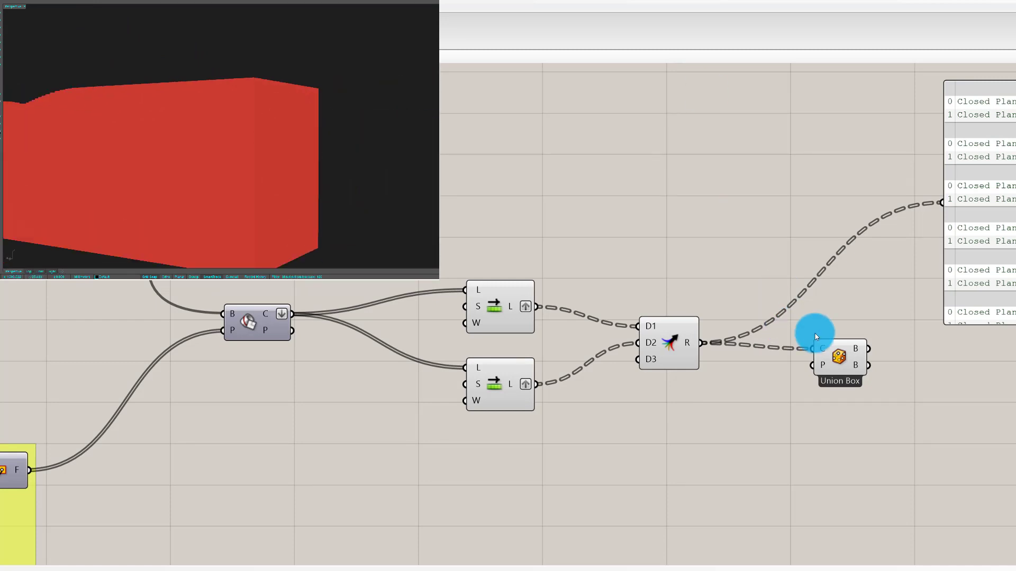
{"action": "left_click", "coordinate": [825, 350]}
{"action": "right_click_drag", "start_coordinate": [294, 103], "coordinate": [312, 63]}
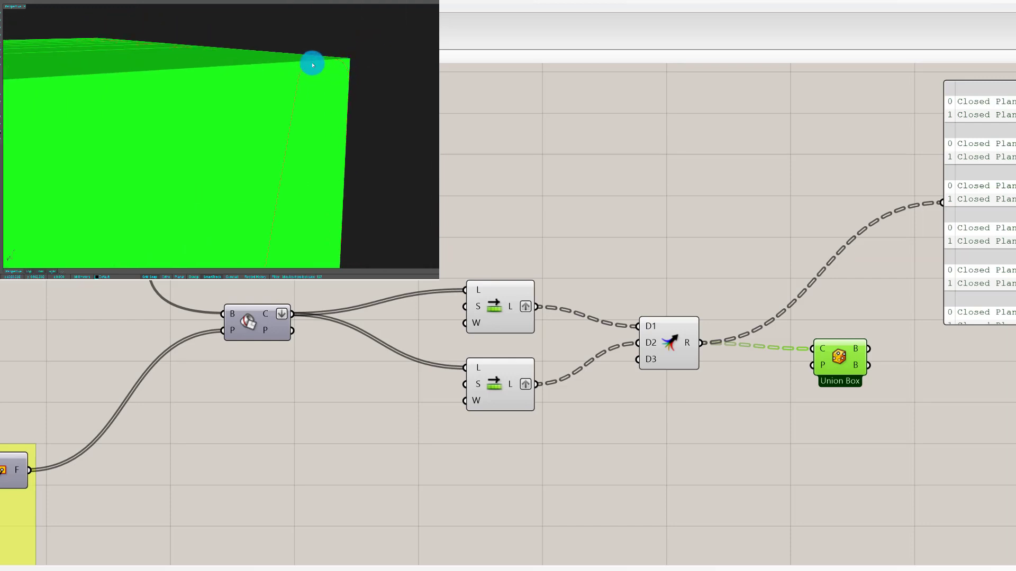
{"action": "right_click_drag", "start_coordinate": [324, 94], "coordinate": [297, 103]}
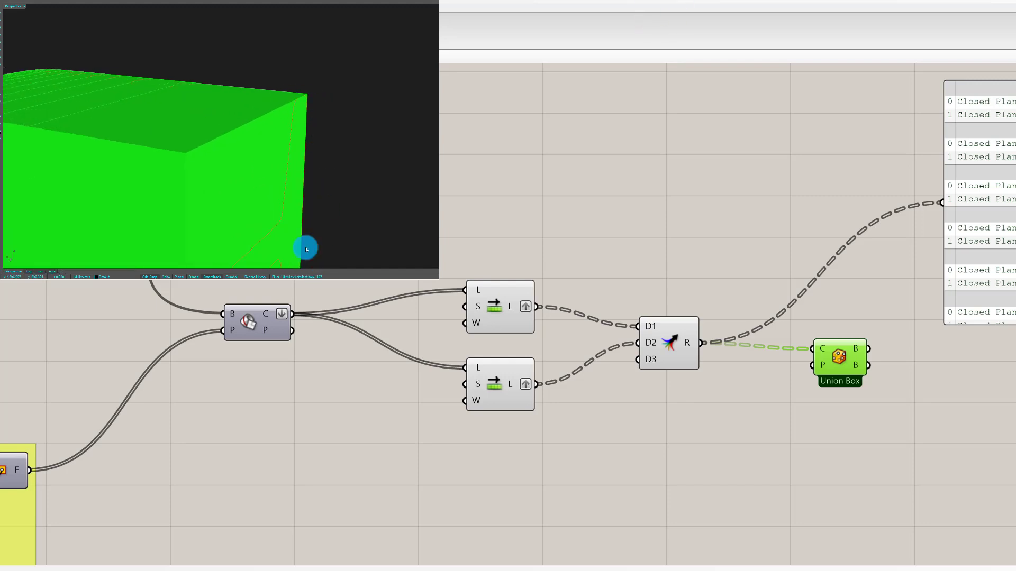
{"action": "right_click_drag", "start_coordinate": [307, 249], "coordinate": [280, 96]}
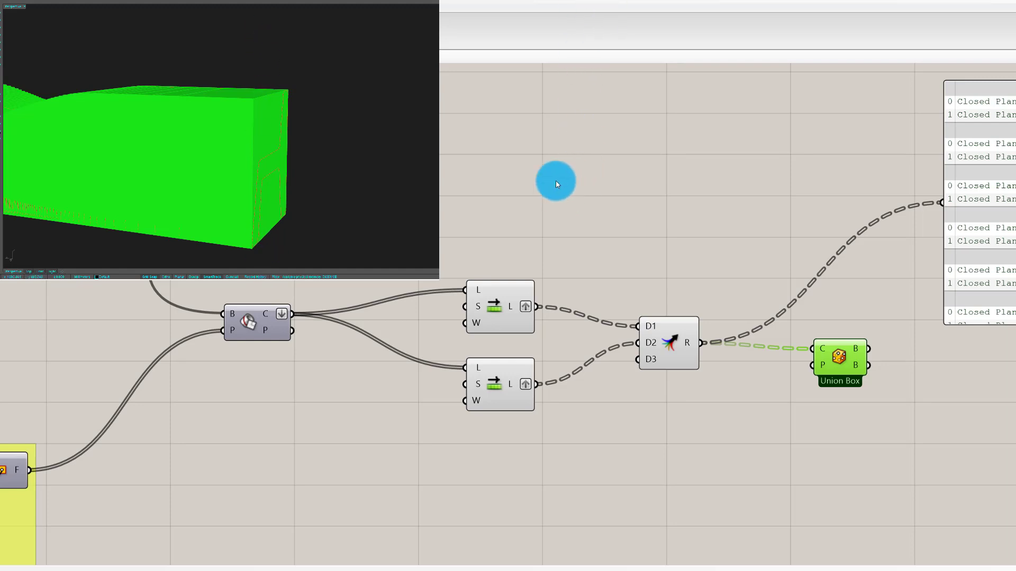
{"action": "key", "text": "Escape"}
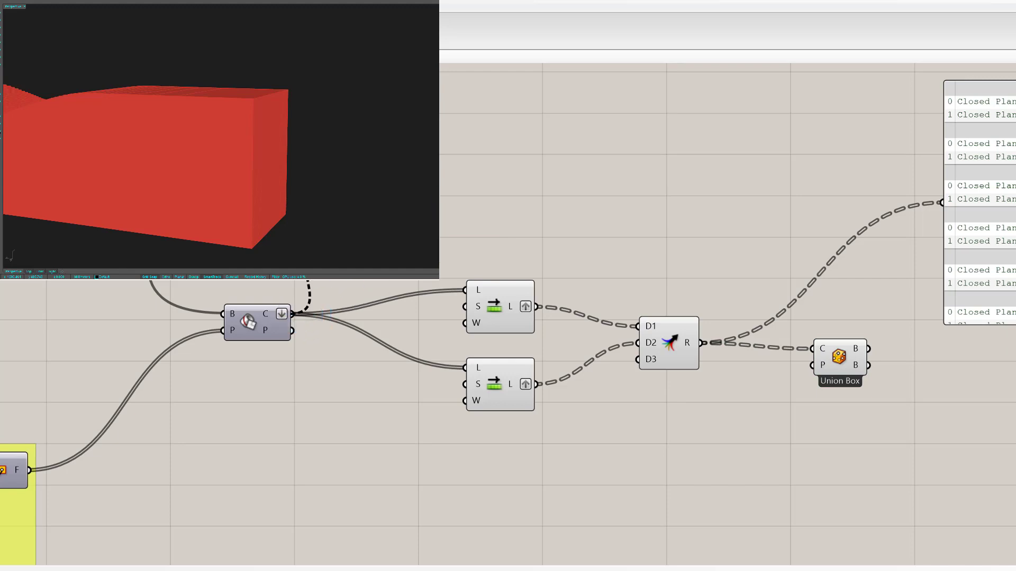
Step: Feed the slice curves into a Scale and an Area component, and connect Area's C output to Scale's C input
{"action": "scroll", "coordinate": [564, 133], "scroll_direction": "down", "scroll_amount": 2}
{"action": "scroll", "coordinate": [443, 200], "scroll_direction": "up", "scroll_amount": 1}
{"action": "left_click_drag", "start_coordinate": [463, 196], "coordinate": [510, 174]}
{"action": "double_click", "coordinate": [459, 151]}
{"action": "type", "text": "area"}
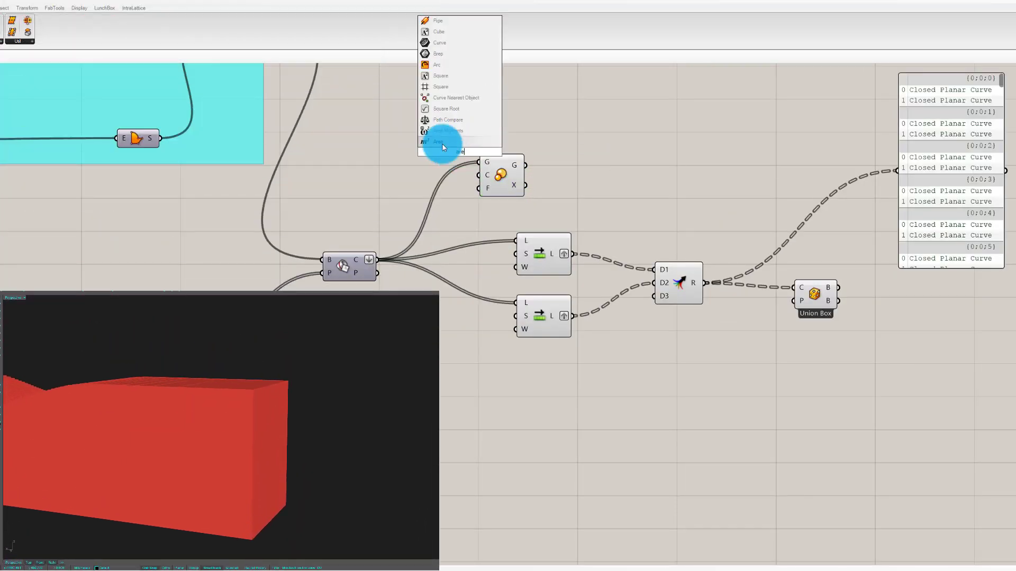
{"action": "left_click", "coordinate": [443, 143]}
{"action": "left_click_drag", "start_coordinate": [384, 258], "coordinate": [428, 227]}
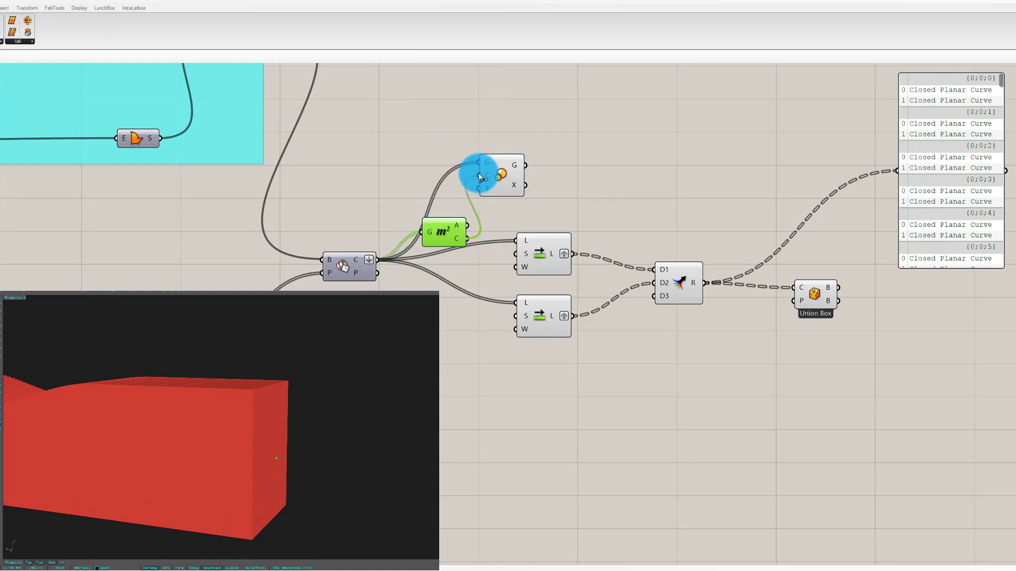
{"action": "left_click_drag", "start_coordinate": [478, 172], "coordinate": [536, 177]}
{"action": "left_click_drag", "start_coordinate": [448, 230], "coordinate": [446, 169]}
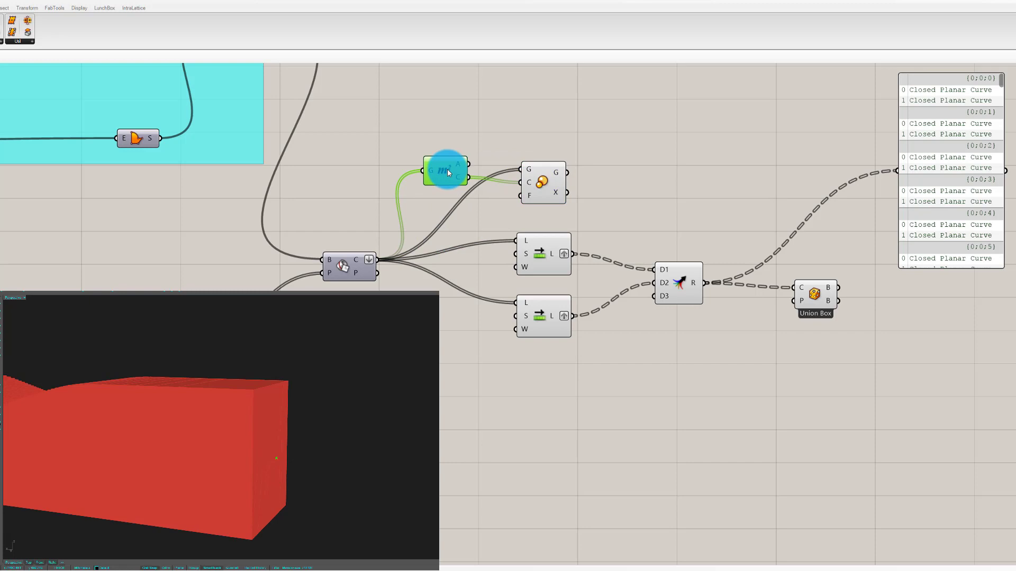
Step: Add a 1.5 number slider, connect it to Scale's F input and check the enlarged curves in the viewport
{"action": "left_click", "coordinate": [458, 227]}
{"action": "double_click", "coordinate": [459, 230]}
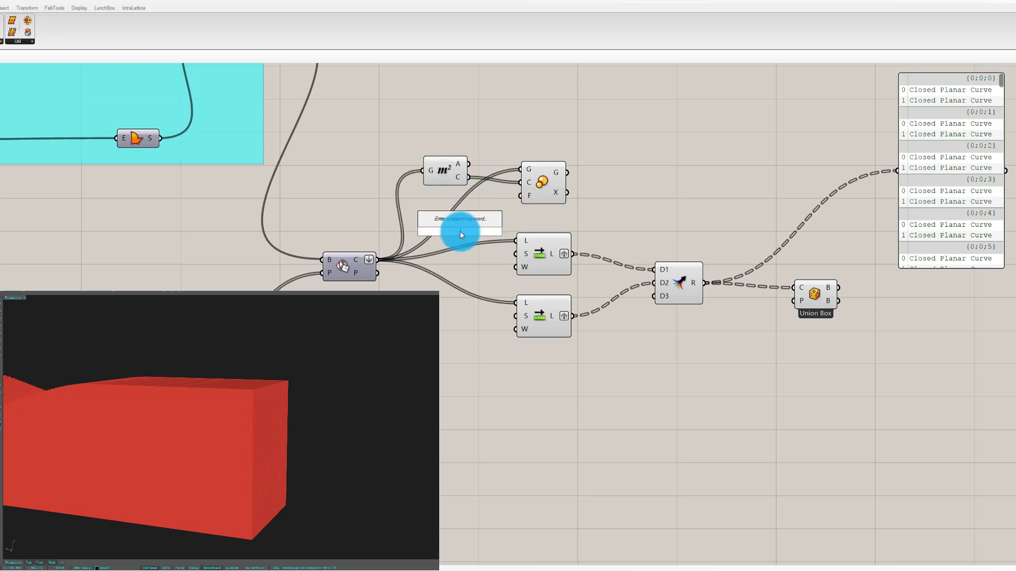
{"action": "type", "text": "1.5"}
{"action": "key", "text": "Return"}
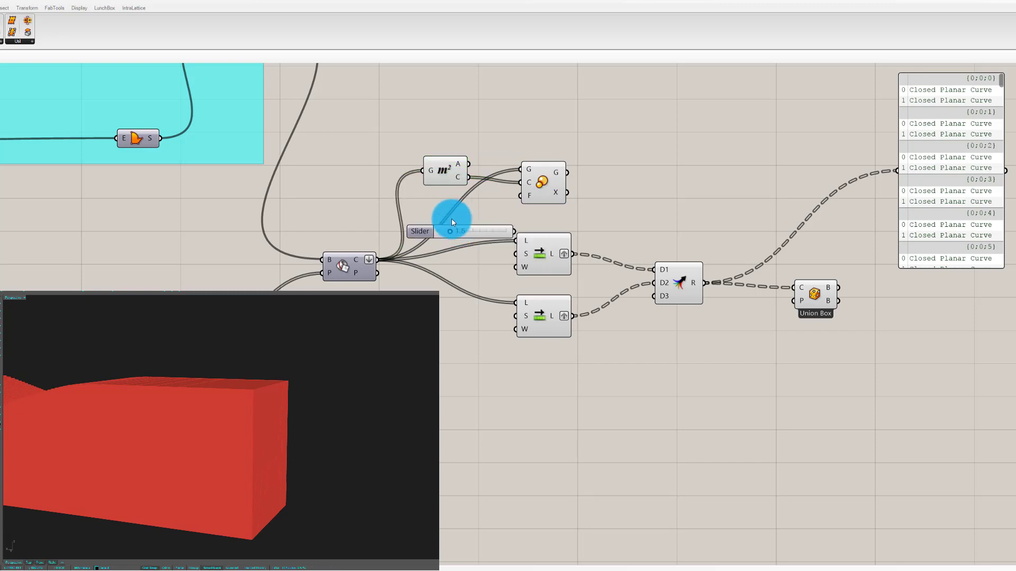
{"action": "left_click_drag", "start_coordinate": [463, 210], "coordinate": [520, 196]}
{"action": "right_click_drag", "start_coordinate": [254, 352], "coordinate": [231, 376]}
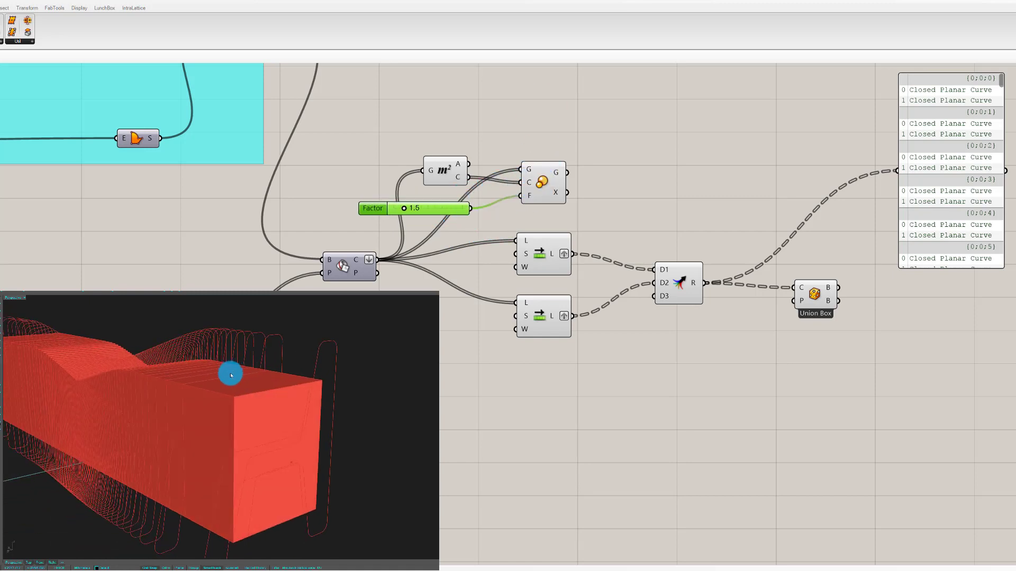
{"action": "scroll", "coordinate": [231, 375], "scroll_direction": "down", "scroll_amount": 6}
{"action": "mouse_move", "coordinate": [161, 385]}
{"action": "right_mouse_down"}
{"action": "mouse_move", "coordinate": [100, 383]}
{"action": "mouse_move", "coordinate": [155, 382]}
{"action": "right_mouse_up"}
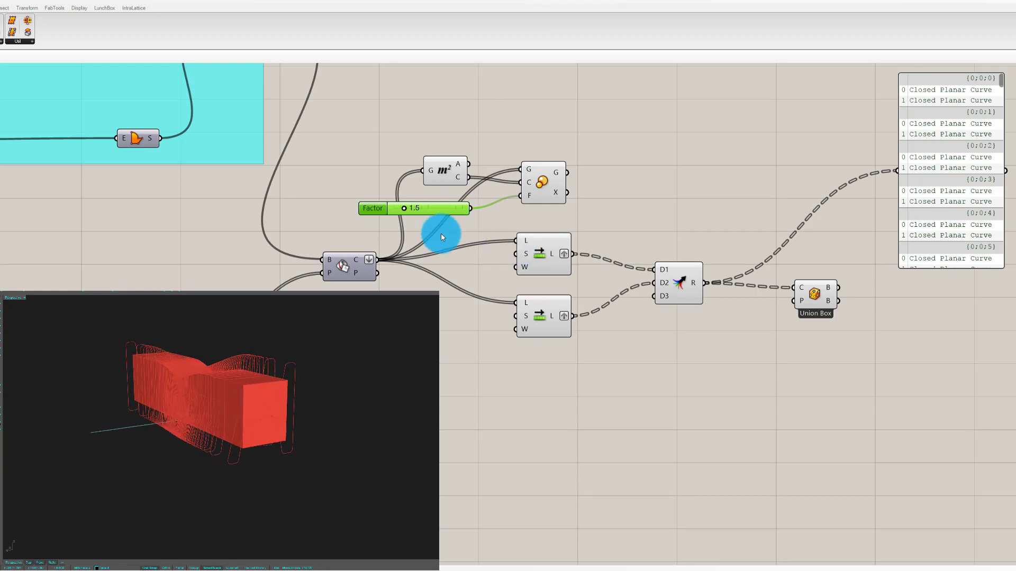
Step: Set the Factor slider to 1.2 and check the scaled curves around the bench
{"action": "scroll", "coordinate": [443, 235], "scroll_direction": "up", "scroll_amount": 3}
{"action": "double_click", "coordinate": [431, 206]}
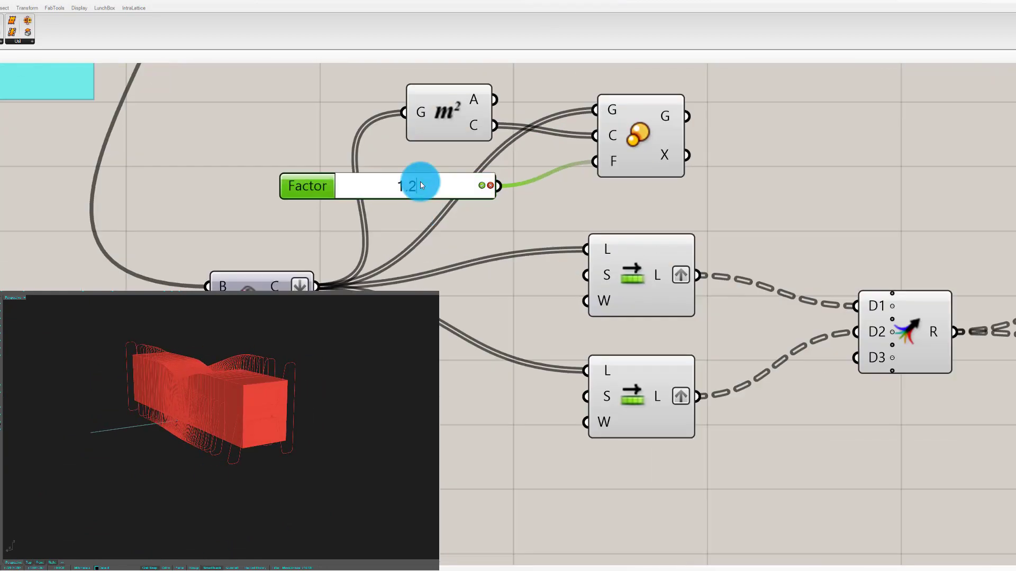
{"action": "key", "text": "Return"}
{"action": "mouse_move", "coordinate": [195, 333]}
{"action": "right_mouse_down"}
{"action": "mouse_move", "coordinate": [172, 330]}
{"action": "mouse_move", "coordinate": [212, 332]}
{"action": "right_mouse_up"}
{"action": "scroll", "coordinate": [529, 249], "scroll_direction": "down", "scroll_amount": 3}
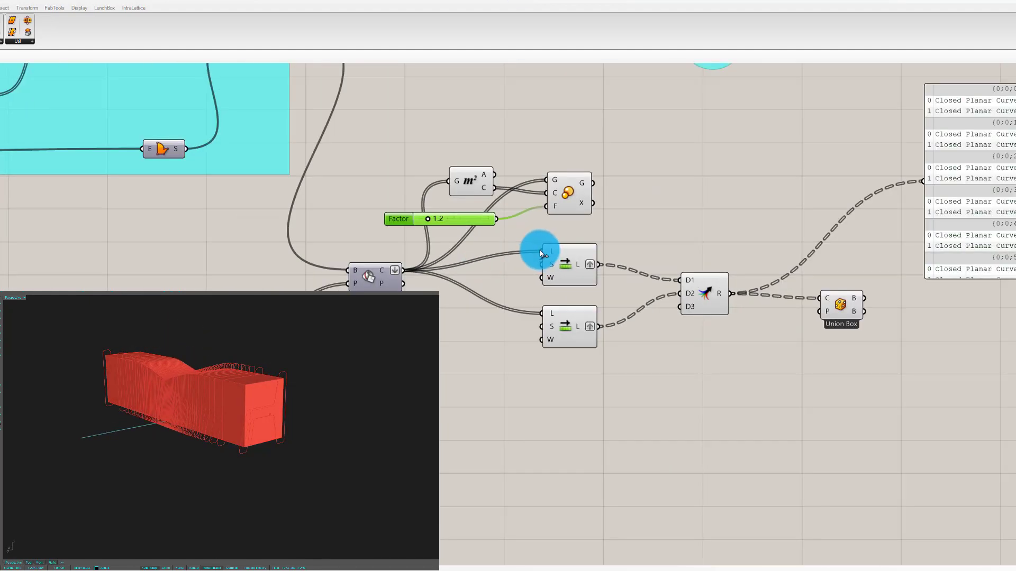
Step: Move the Shift Lists and Merge closer to the Bounding Box, and place Area, Scale and the Factor slider ahead of the Shift Lists
{"action": "left_click_drag", "start_coordinate": [526, 237], "coordinate": [638, 237]}
{"action": "left_click", "coordinate": [610, 145]}
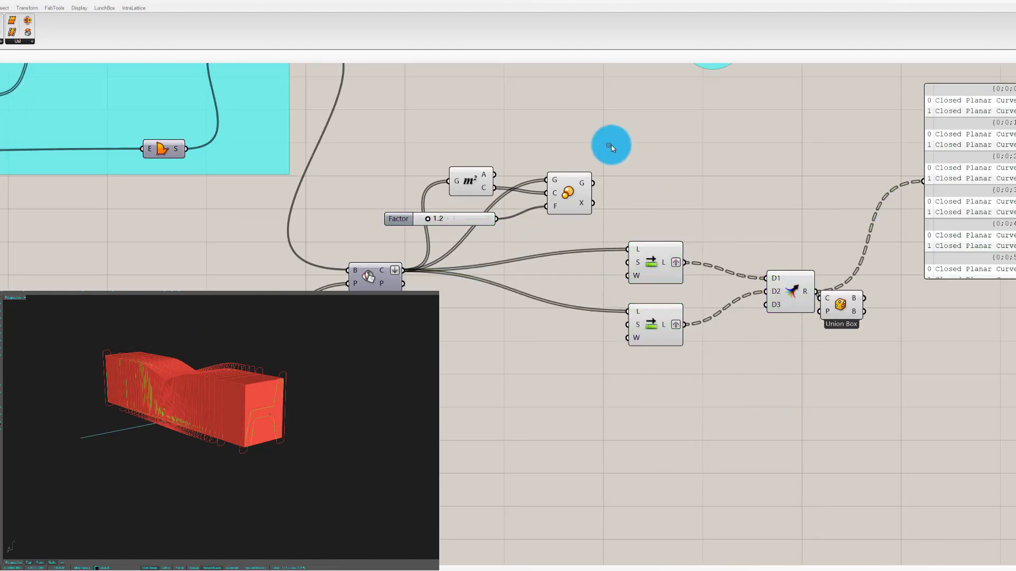
{"action": "left_click", "coordinate": [581, 185]}
{"action": "left_click_drag", "start_coordinate": [384, 134], "coordinate": [613, 245]}
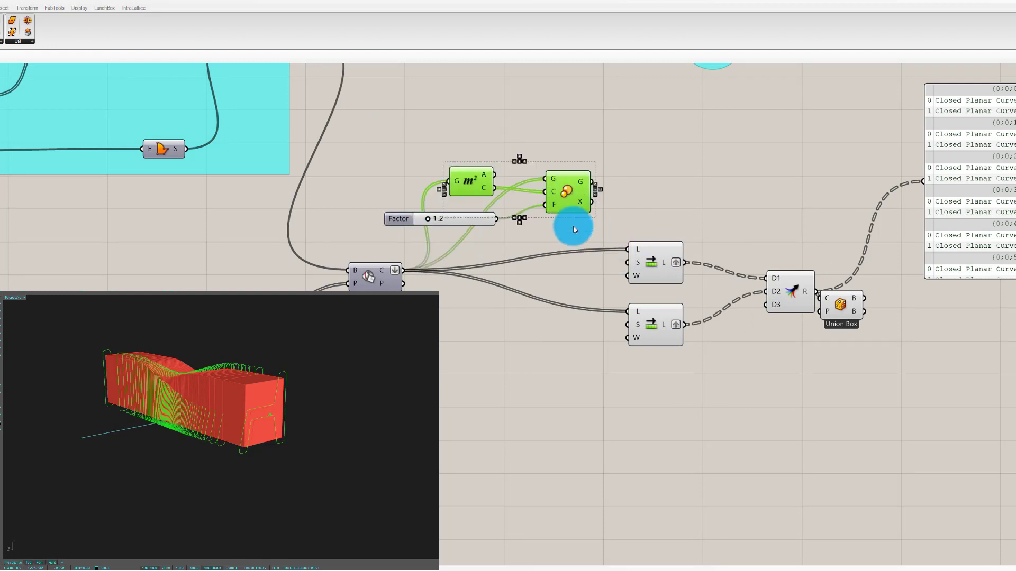
{"action": "left_click_drag", "start_coordinate": [569, 196], "coordinate": [553, 351]}
{"action": "left_click_drag", "start_coordinate": [497, 218], "coordinate": [474, 303]}
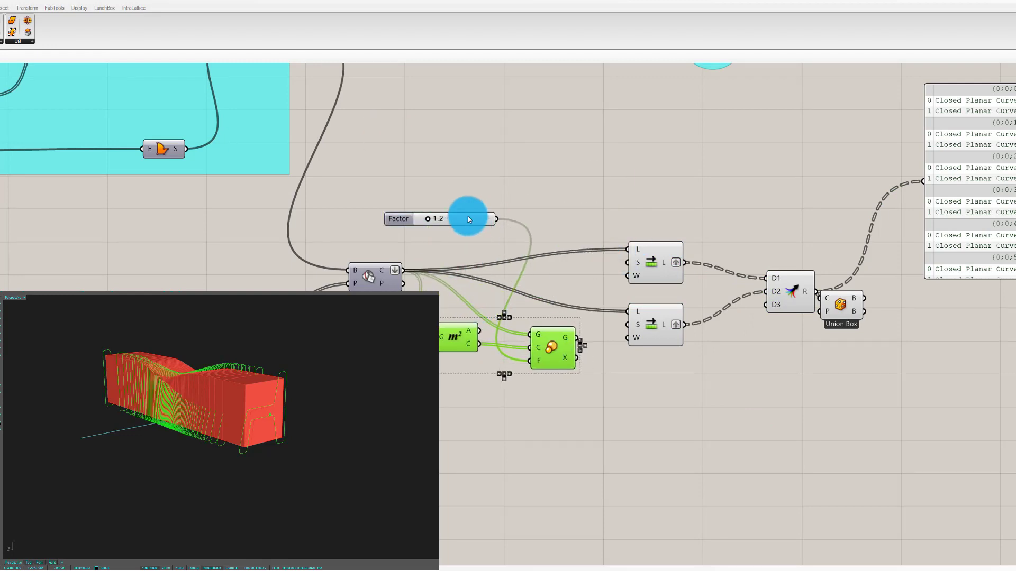
{"action": "left_click_drag", "start_coordinate": [468, 219], "coordinate": [459, 366]}
{"action": "left_click", "coordinate": [593, 385]}
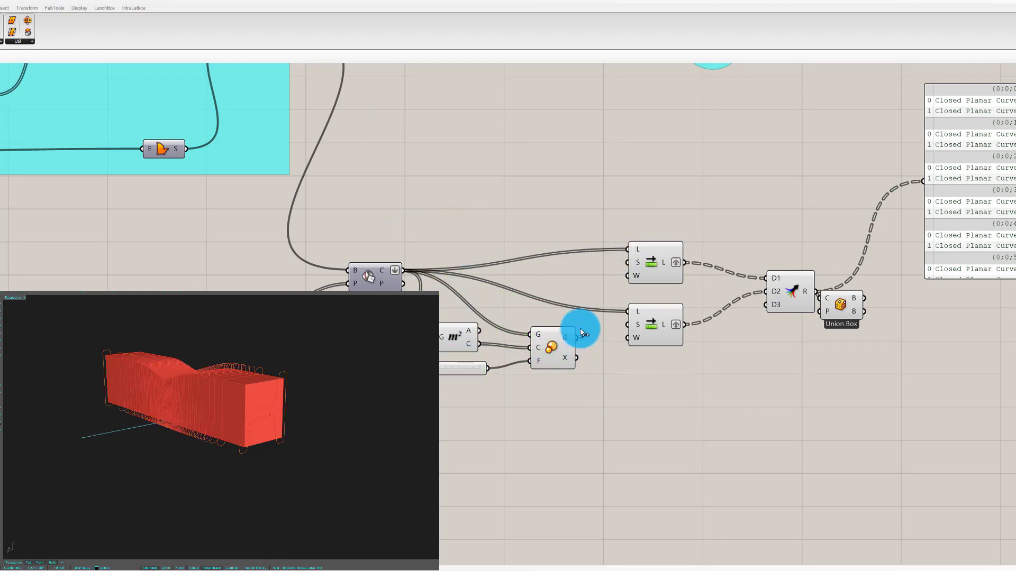
Step: Connect Scale's G output to the L inputs of both Shift Lists, replacing the unscaled slice curves
{"action": "left_click_drag", "start_coordinate": [582, 333], "coordinate": [627, 312]}
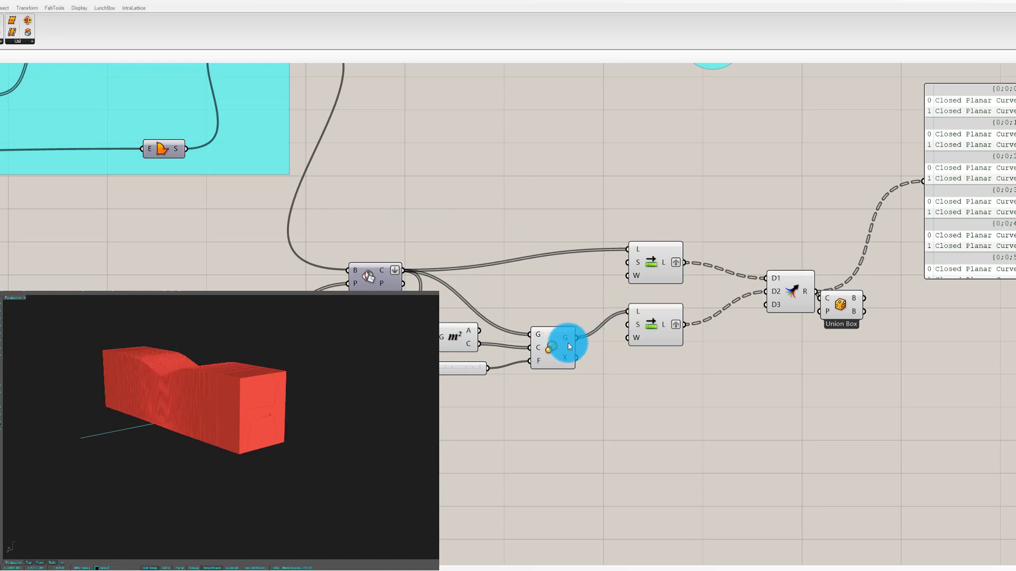
{"action": "left_click_drag", "start_coordinate": [577, 339], "coordinate": [630, 248]}
{"action": "right_click_drag", "start_coordinate": [268, 371], "coordinate": [189, 375]}
Step: Delete the panel and the leftover object above the Shift Lists, and move the Bounding Box clear of Merge
{"action": "left_click", "coordinate": [938, 180]}
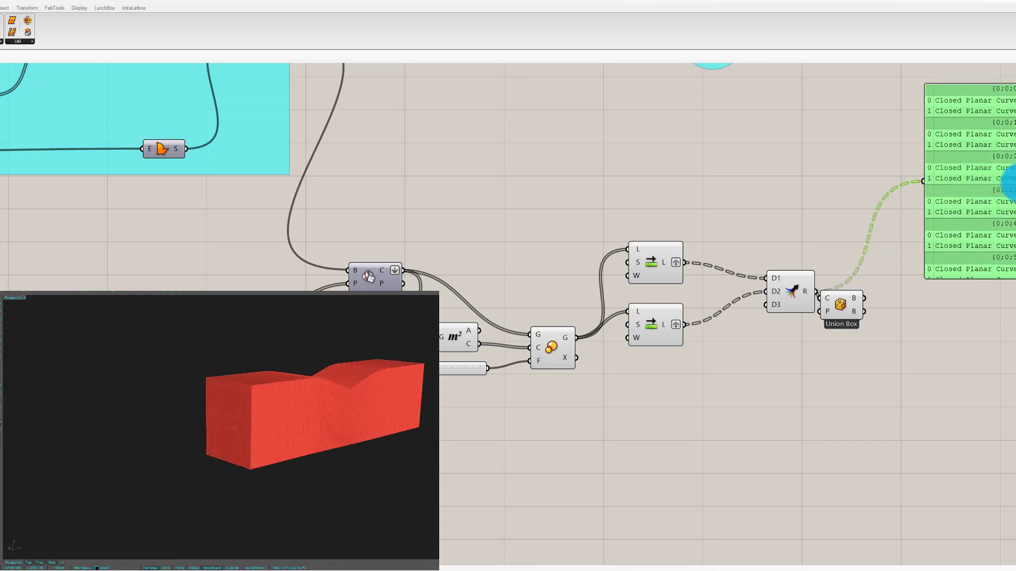
{"action": "key", "text": "Delete"}
{"action": "left_click_drag", "start_coordinate": [846, 301], "coordinate": [870, 296]}
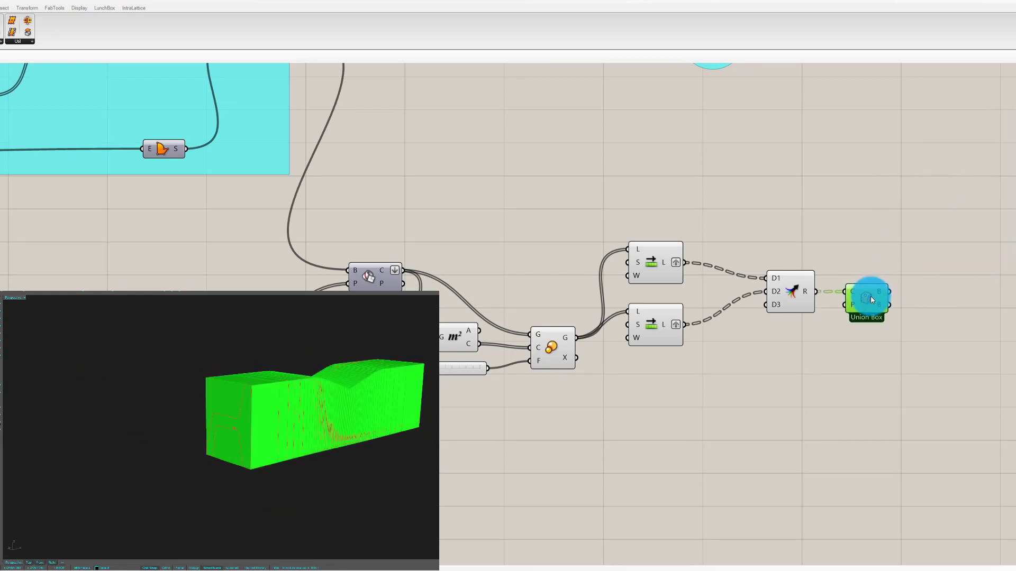
{"action": "scroll", "coordinate": [609, 285], "scroll_direction": "down", "scroll_amount": 3}
{"action": "scroll", "coordinate": [667, 249], "scroll_direction": "up", "scroll_amount": 2}
{"action": "left_click_drag", "start_coordinate": [567, 66], "coordinate": [644, 157]}
{"action": "key", "text": "Delete"}
Step: Tidy the layout by arranging both Shift Lists beside Scale and aligning Scale with Area and the Factor slider
{"action": "left_click_drag", "start_coordinate": [558, 368], "coordinate": [563, 409]}
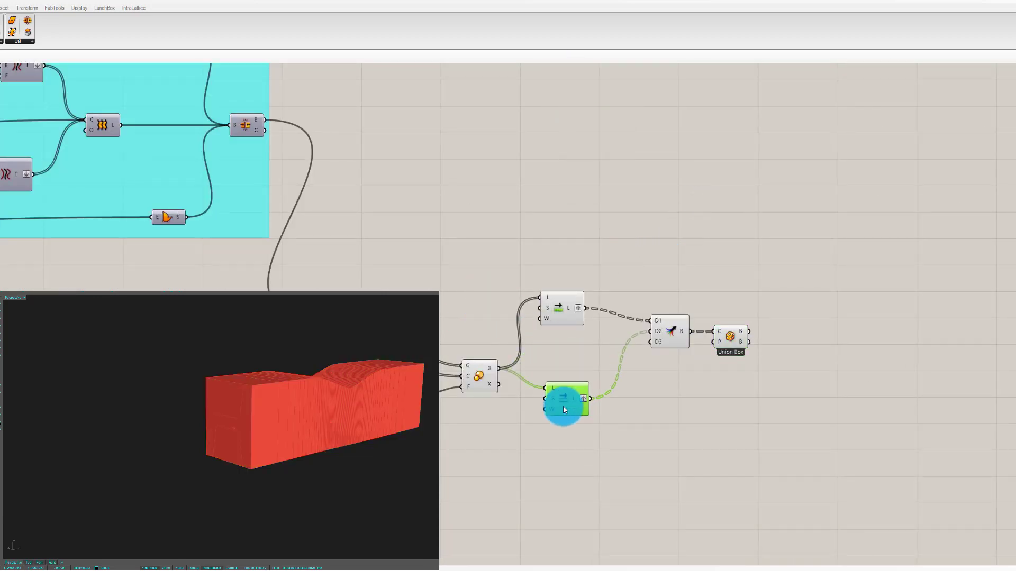
{"action": "left_click_drag", "start_coordinate": [564, 312], "coordinate": [573, 360]}
{"action": "mouse_move", "coordinate": [487, 368]}
{"action": "left_mouse_down"}
{"action": "mouse_move", "coordinate": [512, 362]}
{"action": "mouse_move", "coordinate": [503, 374]}
{"action": "left_mouse_up"}
{"action": "left_click", "coordinate": [555, 399]}
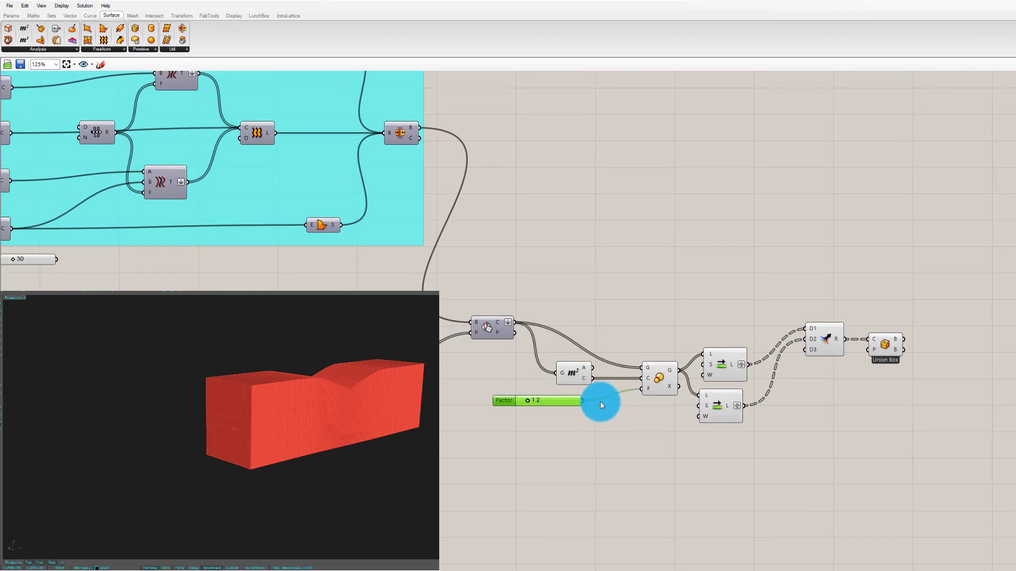
{"action": "left_click", "coordinate": [602, 303]}
{"action": "scroll", "coordinate": [636, 267], "scroll_direction": "down", "scroll_amount": 2}
{"action": "scroll", "coordinate": [857, 223], "scroll_direction": "up", "scroll_amount": 2}
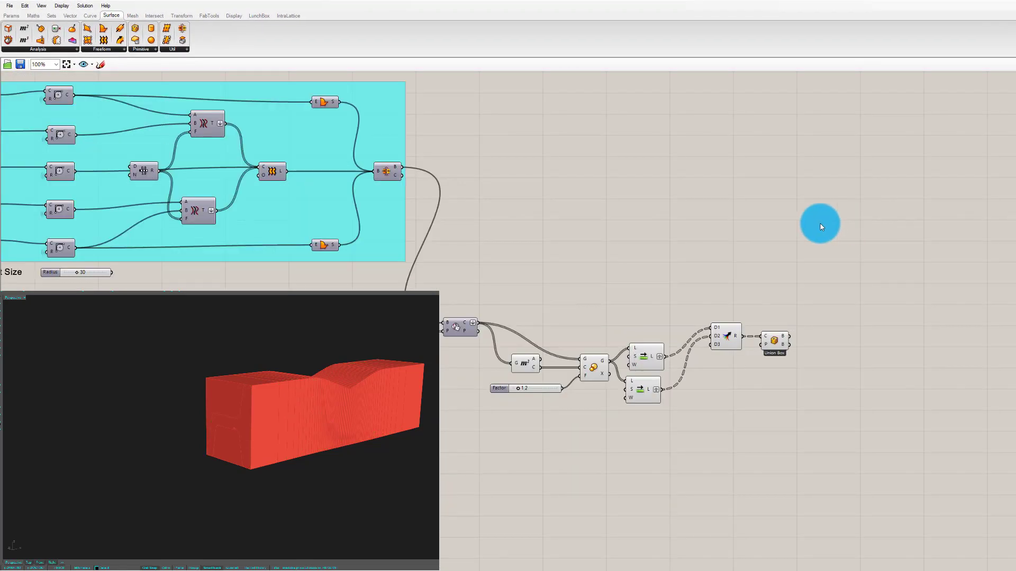
Step: Add a Solid Intersection component on the canvas above the Bounding Box
{"action": "left_click", "coordinate": [159, 16]}
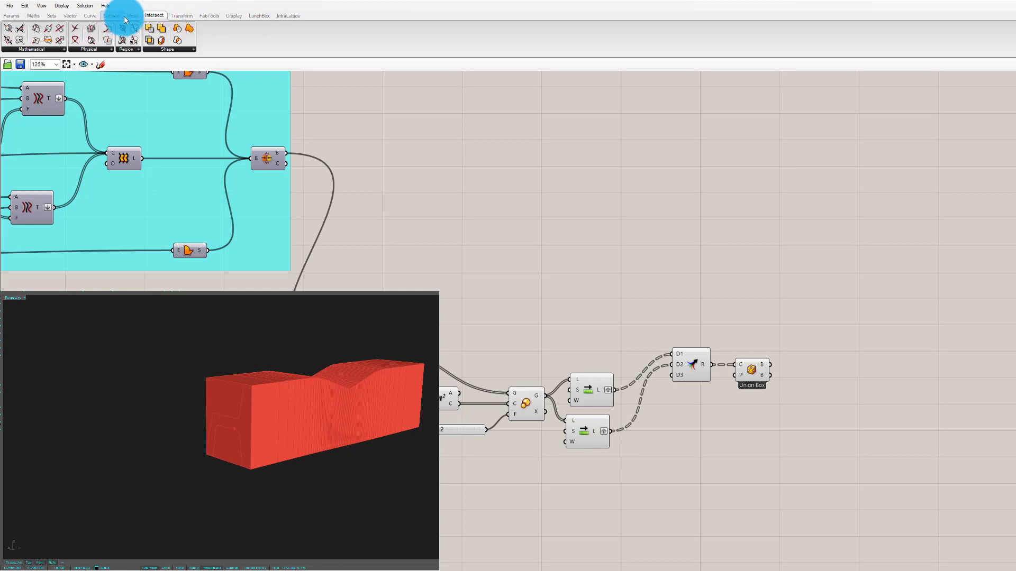
{"action": "left_click", "coordinate": [177, 47]}
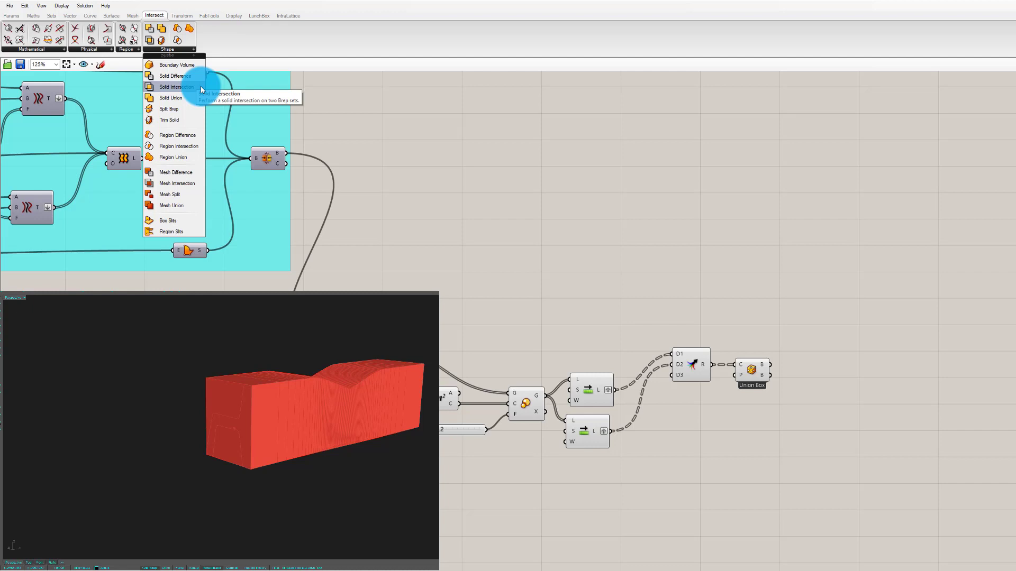
{"action": "left_click_drag", "start_coordinate": [201, 87], "coordinate": [187, 48]}
{"action": "left_click", "coordinate": [187, 48]}
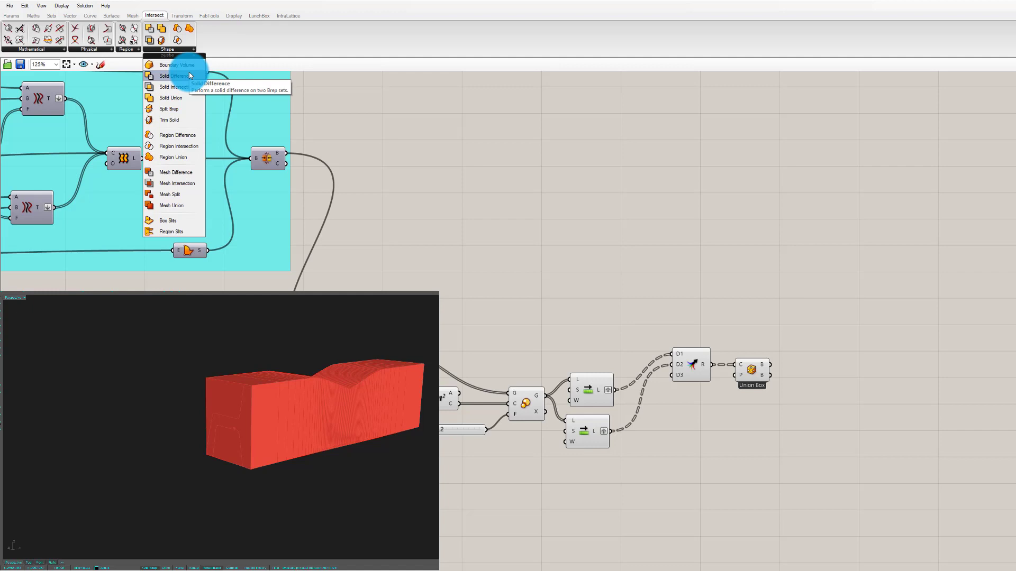
{"action": "left_click_drag", "start_coordinate": [189, 75], "coordinate": [837, 208]}
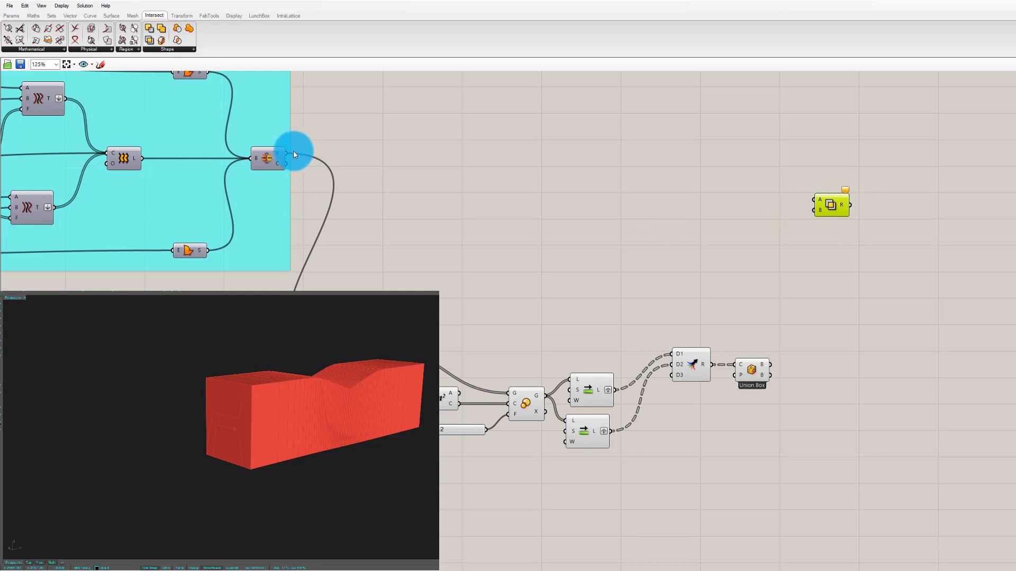
Step: Connect Brep Join's B output to Solid Intersection's A input and Union Box's B output to its B input
{"action": "left_click_drag", "start_coordinate": [290, 159], "coordinate": [816, 199]}
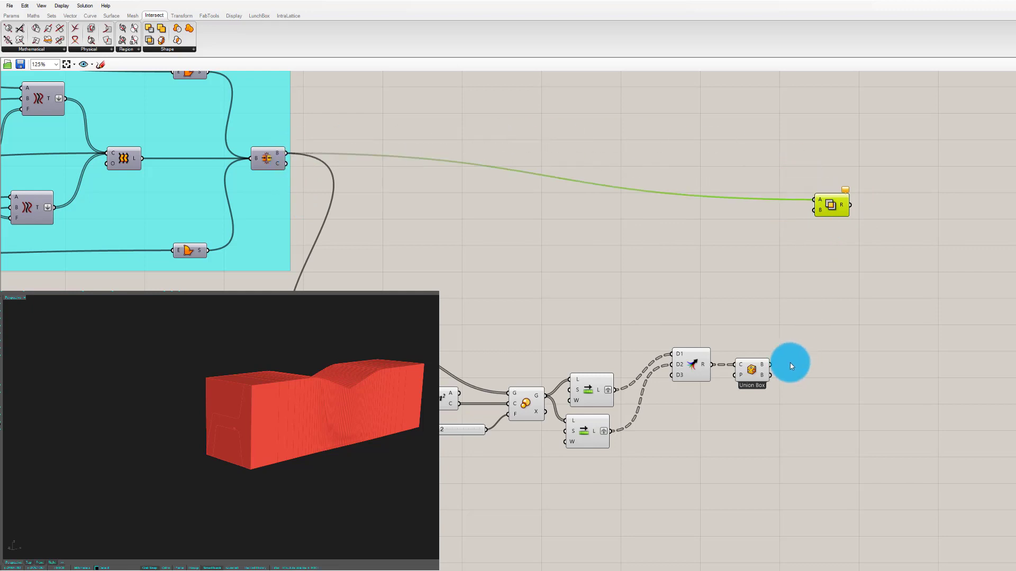
{"action": "left_click_drag", "start_coordinate": [771, 365], "coordinate": [823, 214]}
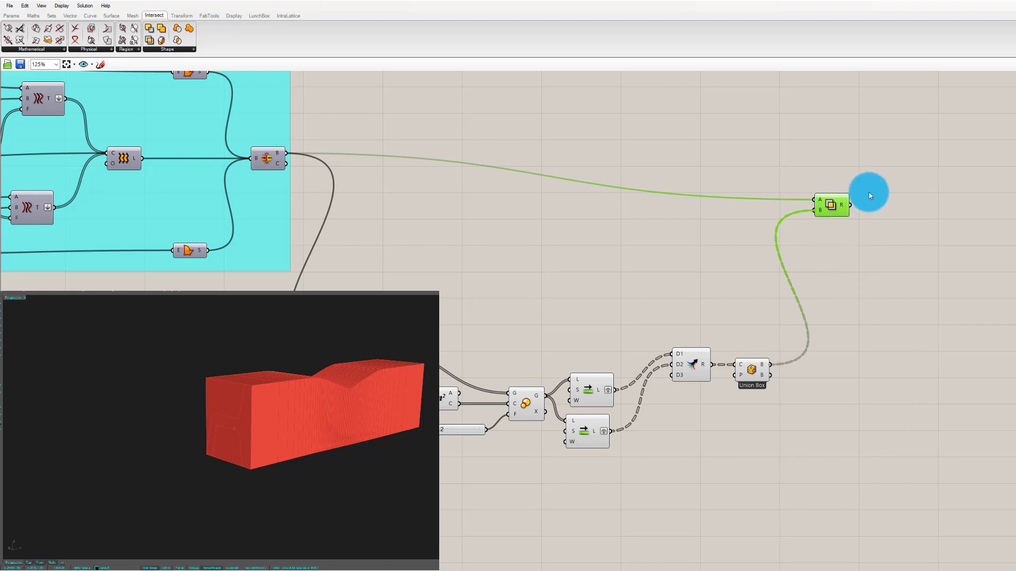
{"action": "left_click_drag", "start_coordinate": [819, 205], "coordinate": [855, 194]}
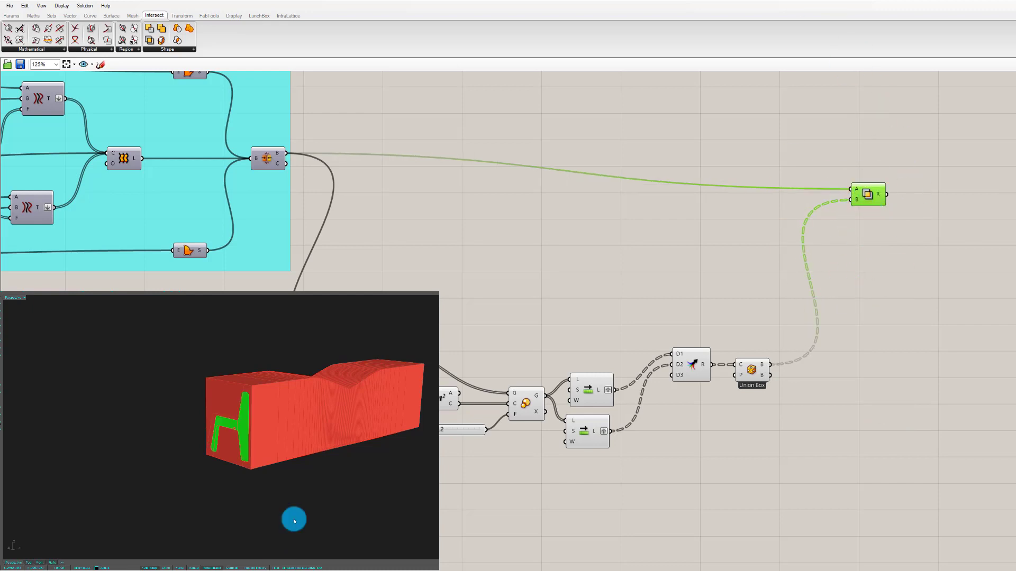
Step: Turn off the viewport preview of the Scale, Shift List, Merge and Union Box chain
{"action": "left_click_drag", "start_coordinate": [390, 272], "coordinate": [809, 529]}
{"action": "middle_click", "coordinate": [812, 457]}
{"action": "left_click", "coordinate": [841, 431]}
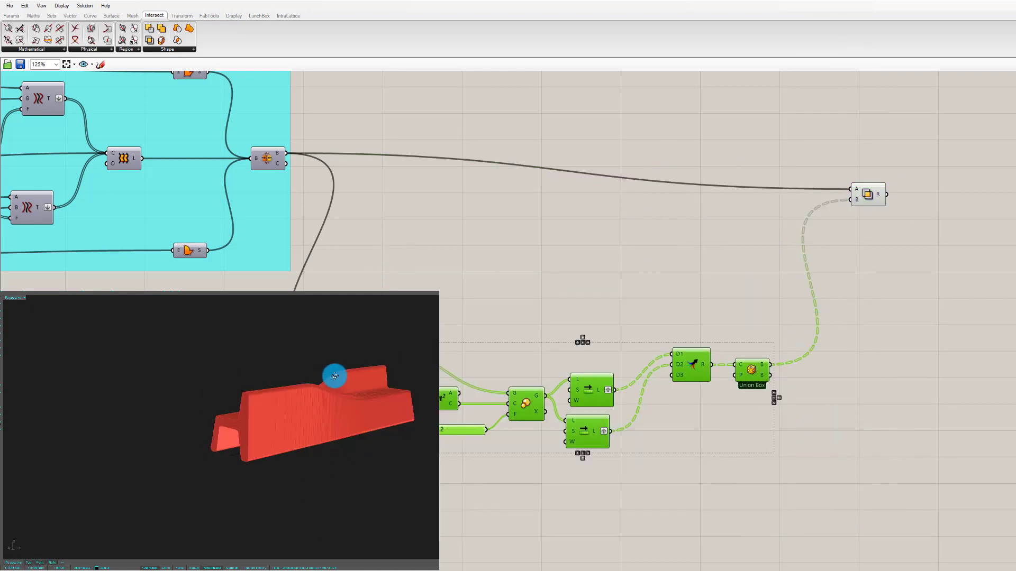
{"action": "right_click_drag", "start_coordinate": [334, 377], "coordinate": [263, 420]}
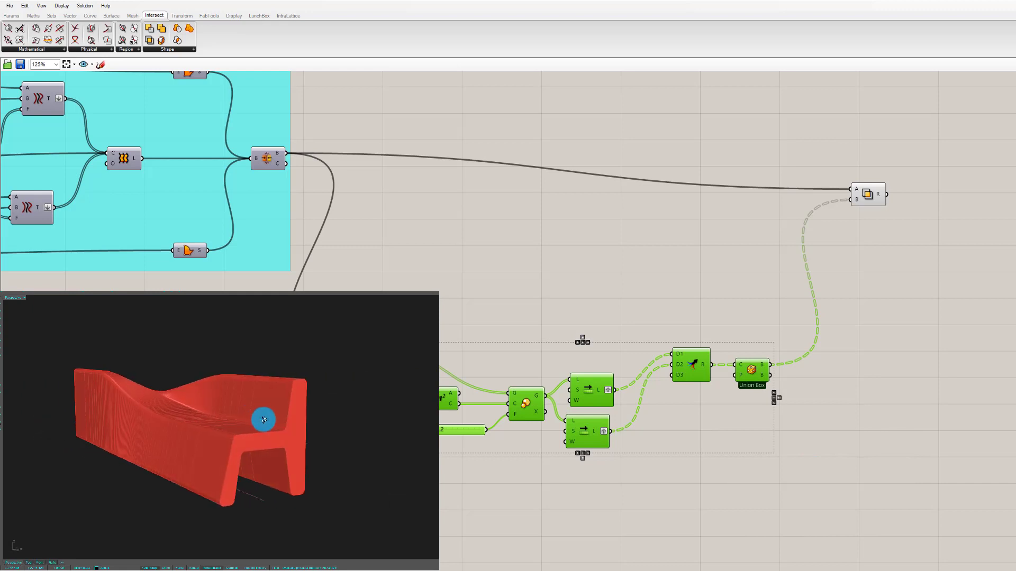
Step: Examine the highlighted Solid Intersection pieces along the bench and shift the component slightly higher on the canvas
{"action": "left_click", "coordinate": [871, 197]}
{"action": "right_click_drag", "start_coordinate": [335, 535], "coordinate": [112, 406]}
{"action": "scroll", "coordinate": [213, 423], "scroll_direction": "down", "scroll_amount": 5}
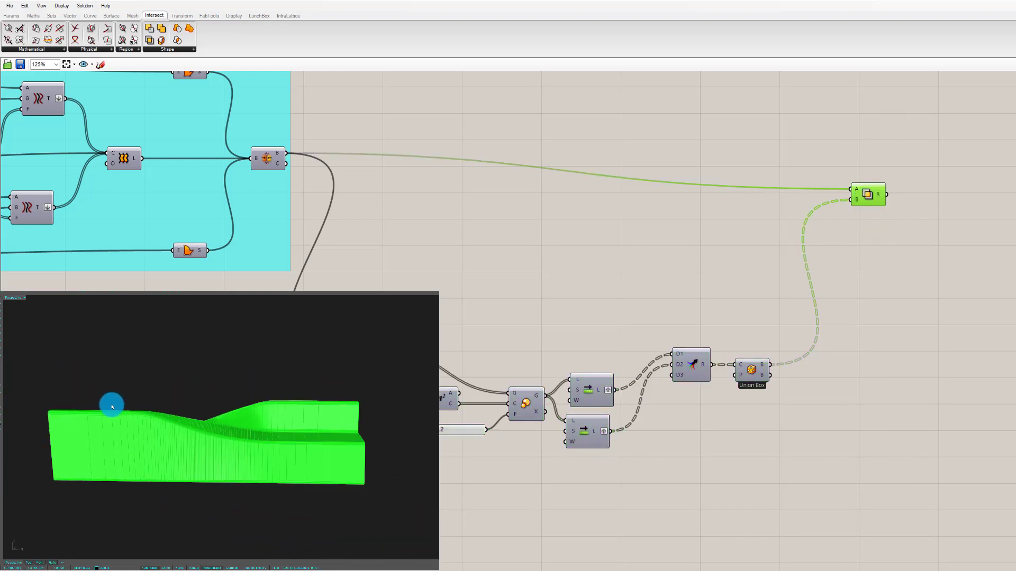
{"action": "scroll", "coordinate": [361, 425], "scroll_direction": "up", "scroll_amount": 4}
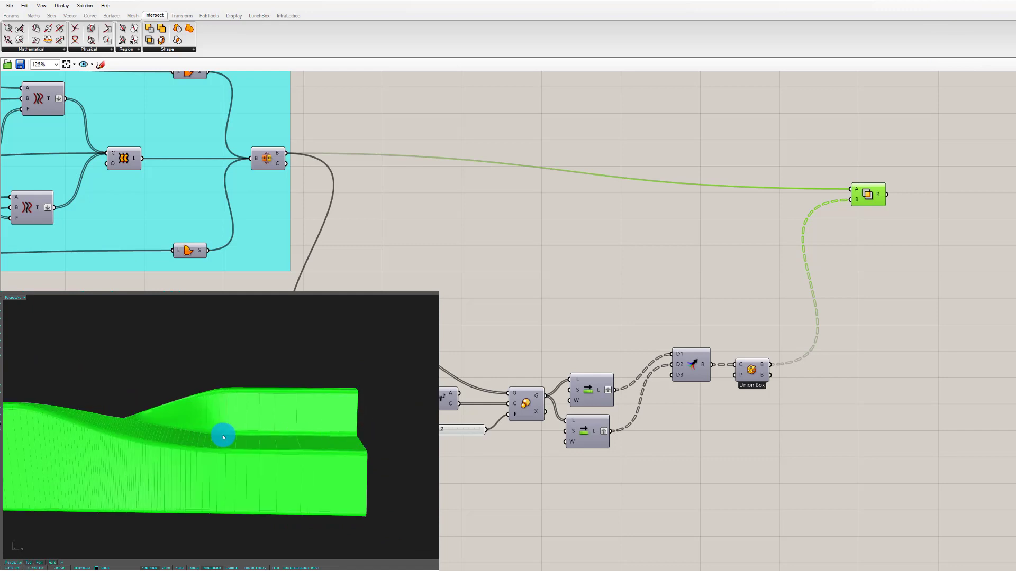
{"action": "left_click", "coordinate": [965, 150]}
{"action": "left_click_drag", "start_coordinate": [874, 204], "coordinate": [874, 192]}
{"action": "left_click", "coordinate": [930, 177]}
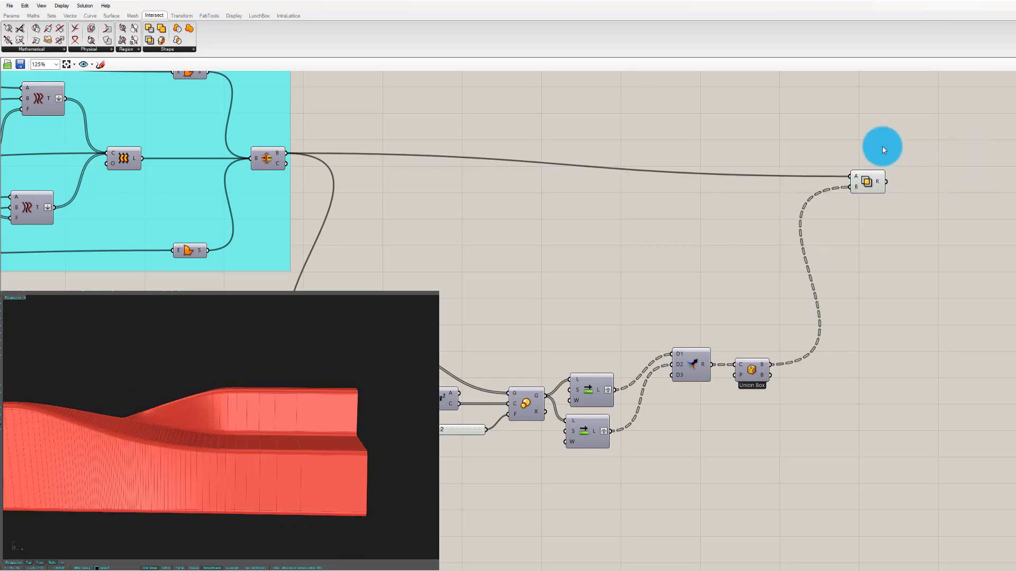
Step: Add a Dispatch component beside Solid Intersection and check the Boolean pattern stored in its P input
{"action": "left_click", "coordinate": [52, 14]}
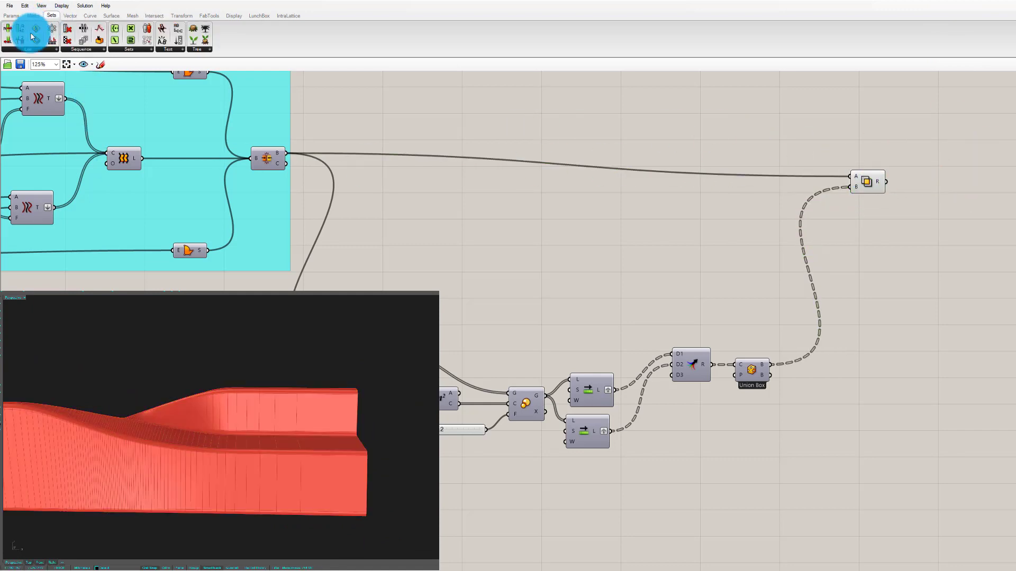
{"action": "left_click", "coordinate": [24, 48]}
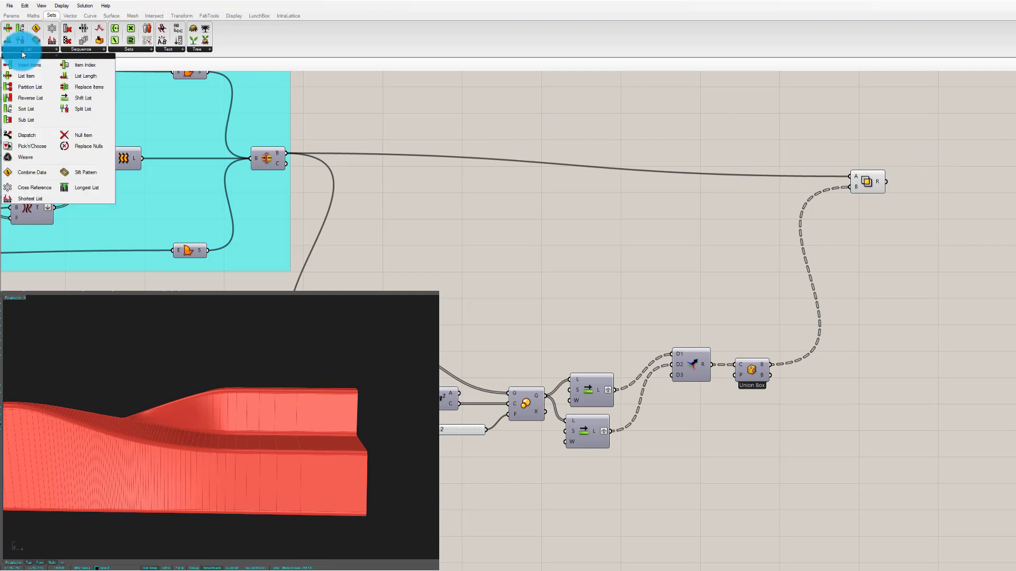
{"action": "left_click", "coordinate": [33, 132]}
{"action": "scroll", "coordinate": [1013, 180], "scroll_direction": "up", "scroll_amount": 2}
{"action": "left_click_drag", "start_coordinate": [1013, 202], "coordinate": [944, 217]}
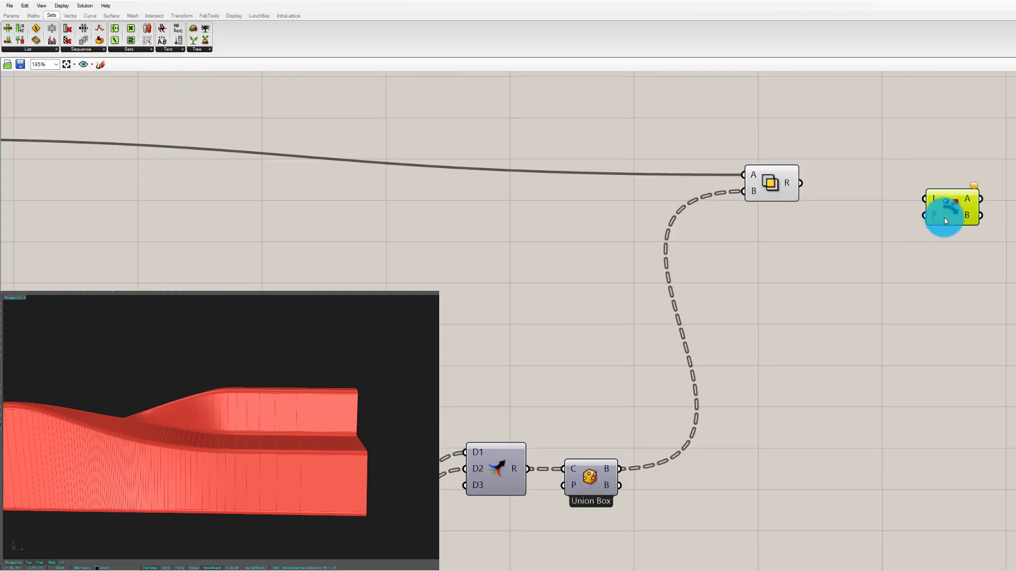
{"action": "right_click", "coordinate": [685, 217]}
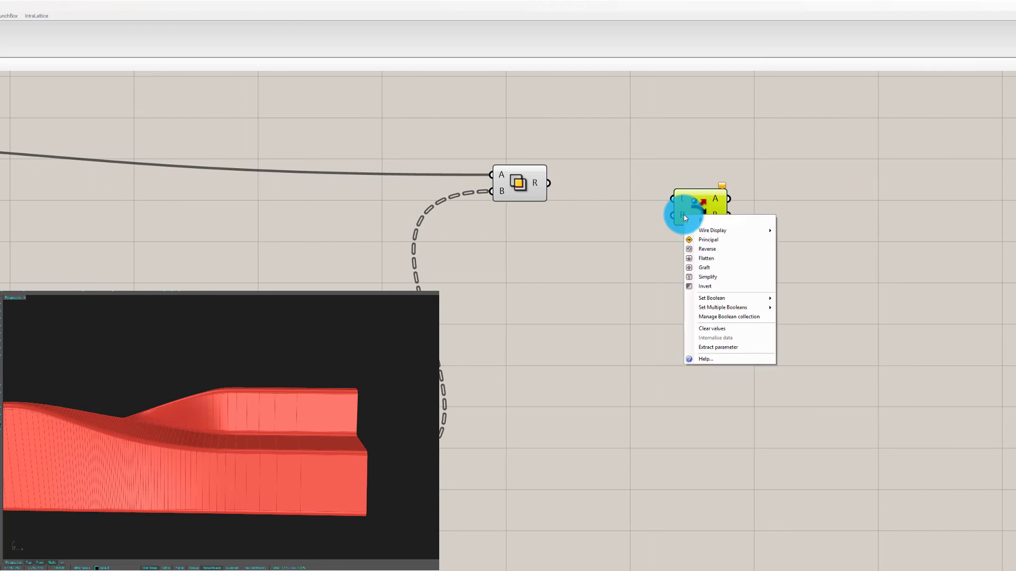
{"action": "mouse_move", "coordinate": [728, 312]}
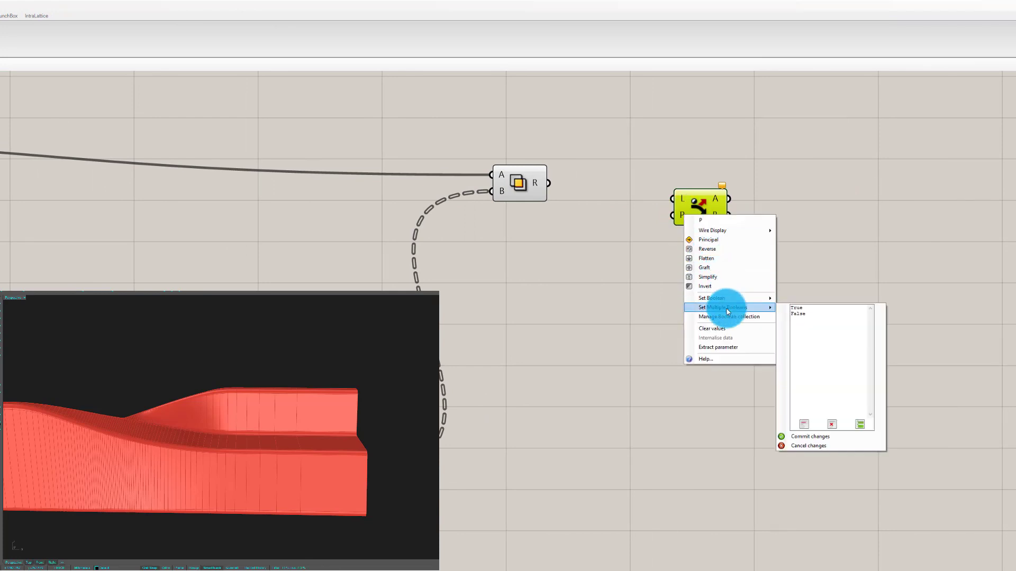
{"action": "left_click", "coordinate": [837, 236]}
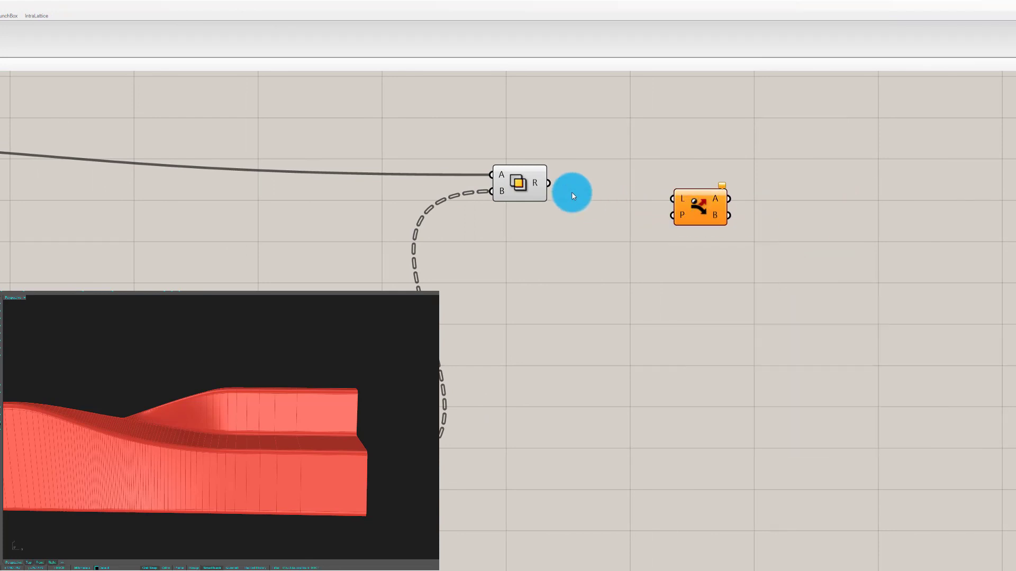
Step: Attach a panel to Solid Intersection's R output to check its data structure, and flatten that output
{"action": "left_click_drag", "start_coordinate": [549, 186], "coordinate": [668, 168]}
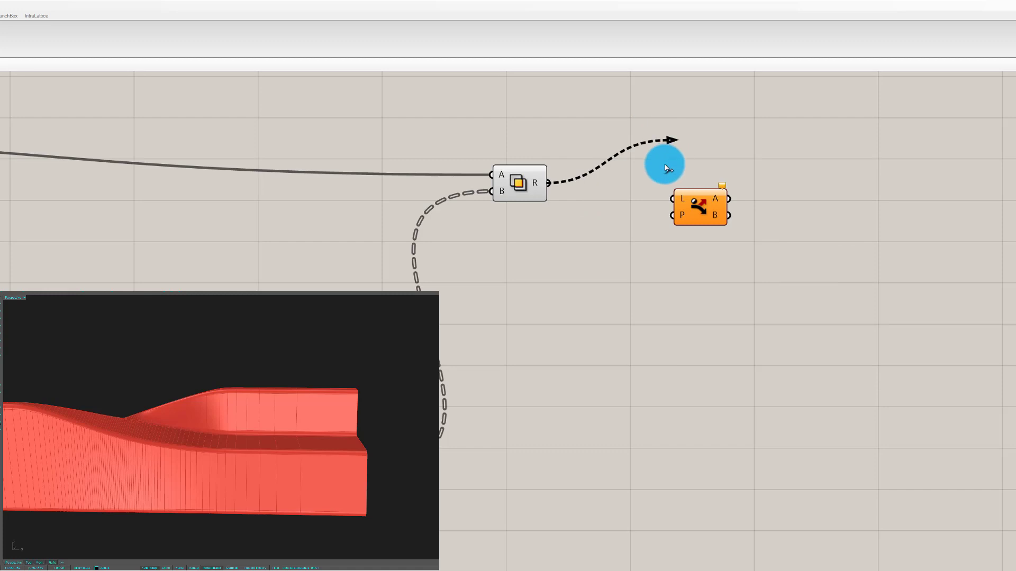
{"action": "left_click", "coordinate": [634, 150]}
{"action": "left_click_drag", "start_coordinate": [548, 184], "coordinate": [888, 74]}
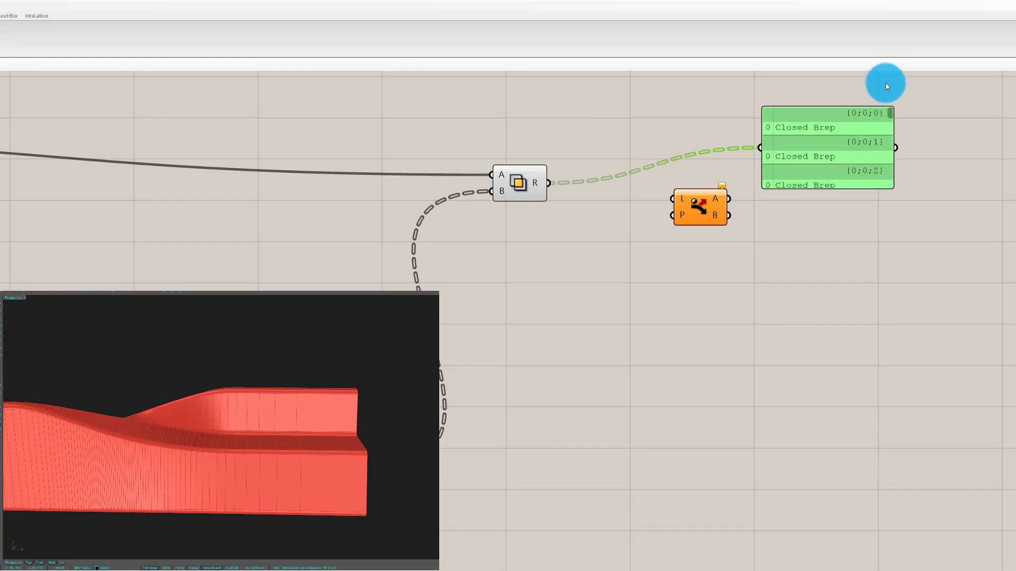
{"action": "right_click", "coordinate": [538, 183]}
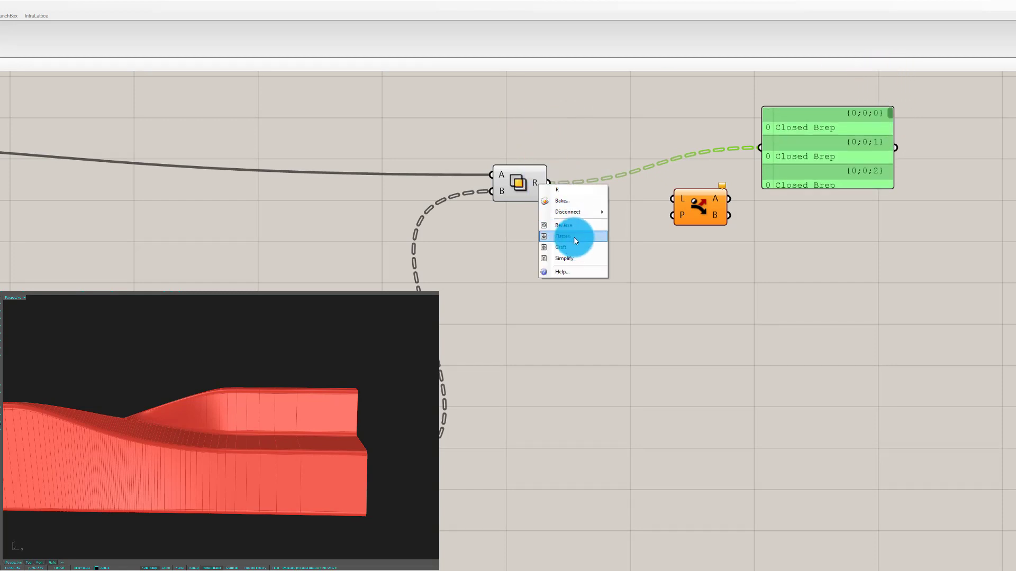
{"action": "left_click", "coordinate": [576, 233]}
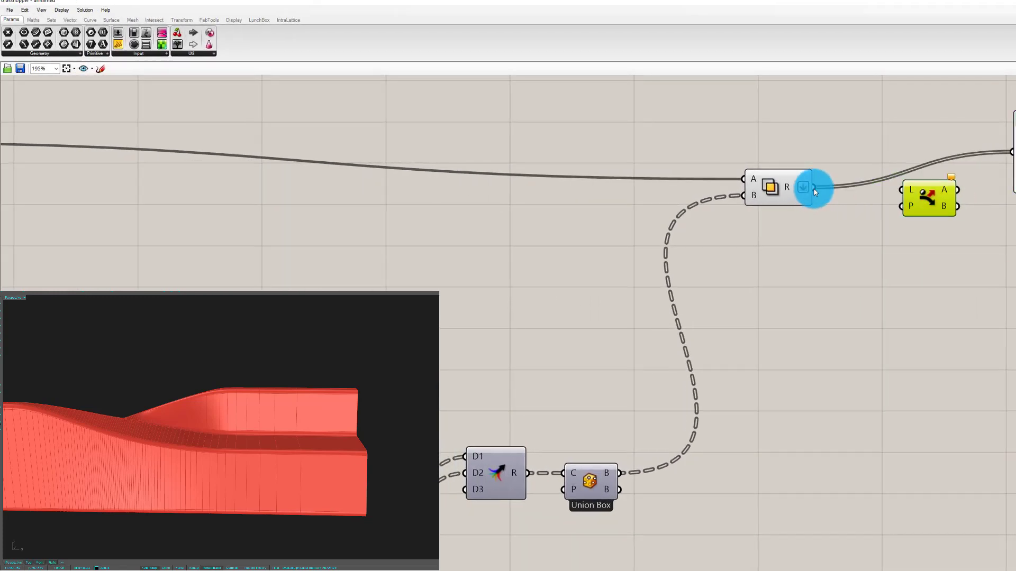
Step: Connect Solid Intersection's flattened R output to Dispatch's L input, remove the panel, and align Dispatch with Solid Intersection
{"action": "left_click_drag", "start_coordinate": [815, 192], "coordinate": [902, 188]}
{"action": "left_click", "coordinate": [931, 202]}
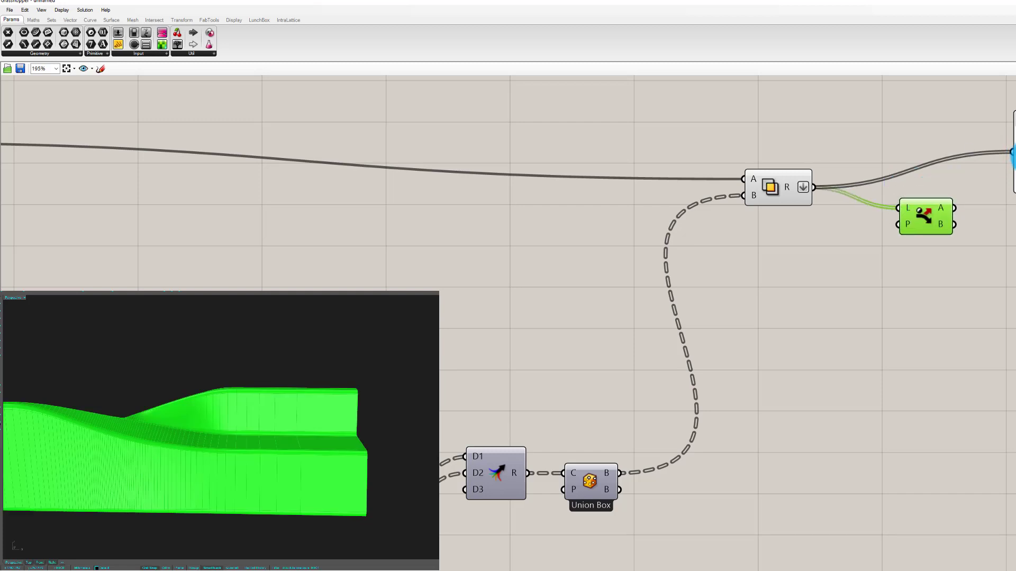
{"action": "left_click_drag", "start_coordinate": [1013, 157], "coordinate": [1015, 162]}
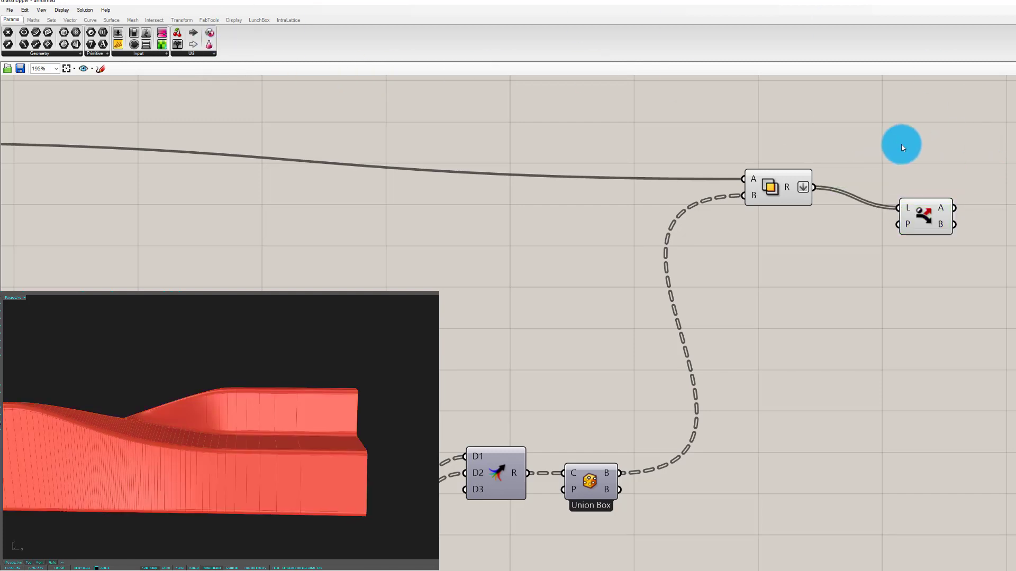
{"action": "mouse_move", "coordinate": [912, 204]}
{"action": "left_mouse_down"}
{"action": "mouse_move", "coordinate": [877, 189]}
{"action": "mouse_move", "coordinate": [907, 194]}
{"action": "left_mouse_up"}
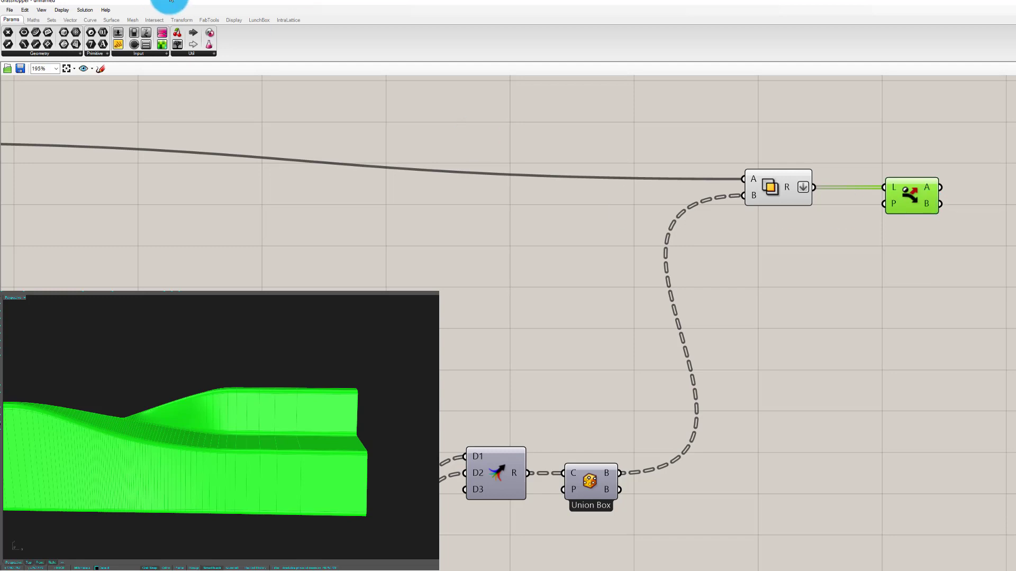
Step: Add a Custom Preview component and connect Dispatch's B output to its G input
{"action": "left_click", "coordinate": [231, 23]}
{"action": "left_click", "coordinate": [143, 53]}
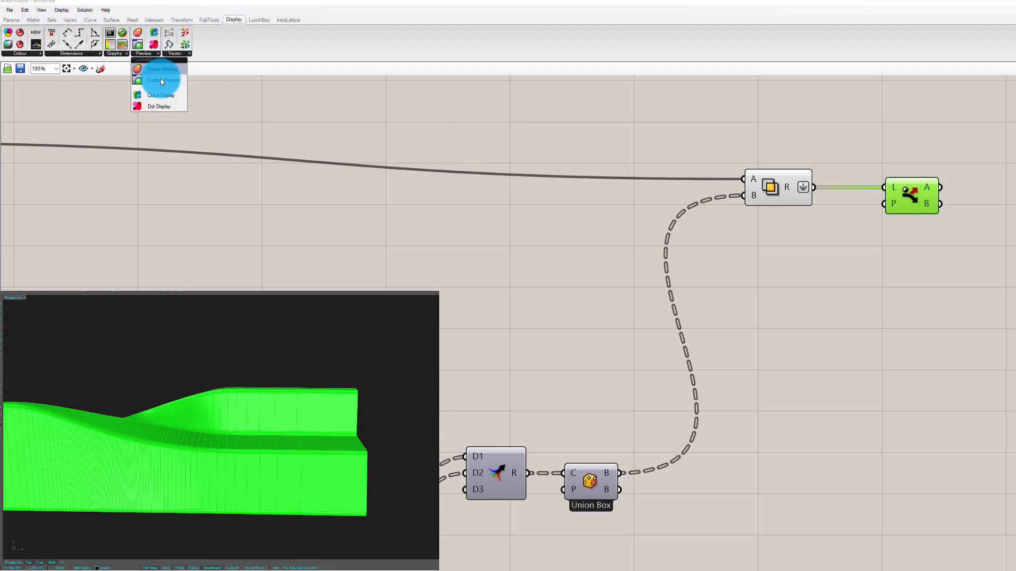
{"action": "left_click", "coordinate": [162, 81]}
{"action": "left_click_drag", "start_coordinate": [942, 204], "coordinate": [952, 224]}
{"action": "left_click", "coordinate": [979, 178]}
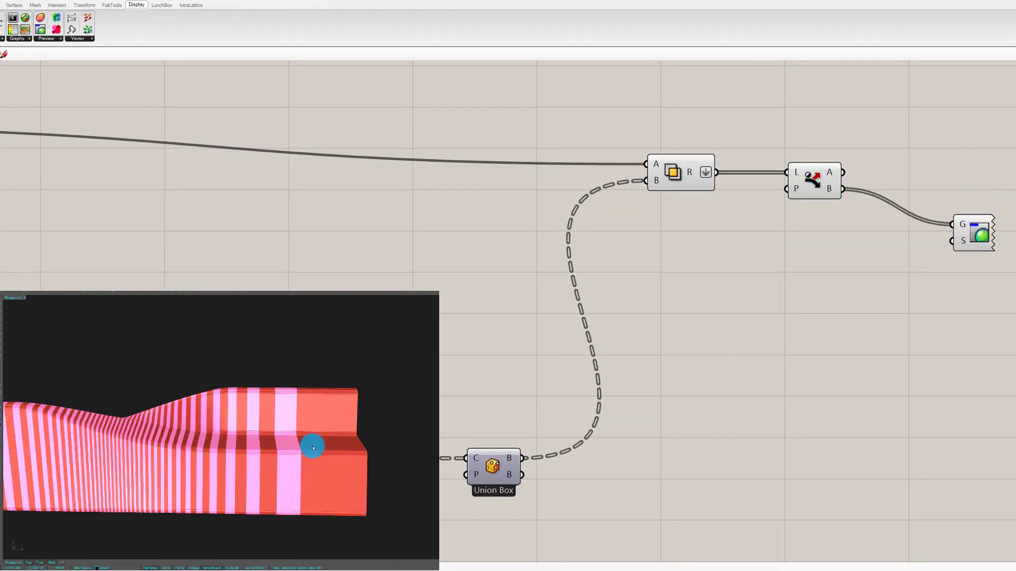
{"action": "right_click_drag", "start_coordinate": [313, 448], "coordinate": [201, 455]}
Step: Duplicate the Custom Preview component and connect Dispatch's A output to the upper one's G input
{"action": "left_click_drag", "start_coordinate": [967, 234], "coordinate": [961, 166]}
{"action": "key", "text": "ctrl+c"}
{"action": "key", "text": "ctrl+v"}
{"action": "left_click_drag", "start_coordinate": [844, 171], "coordinate": [962, 173]}
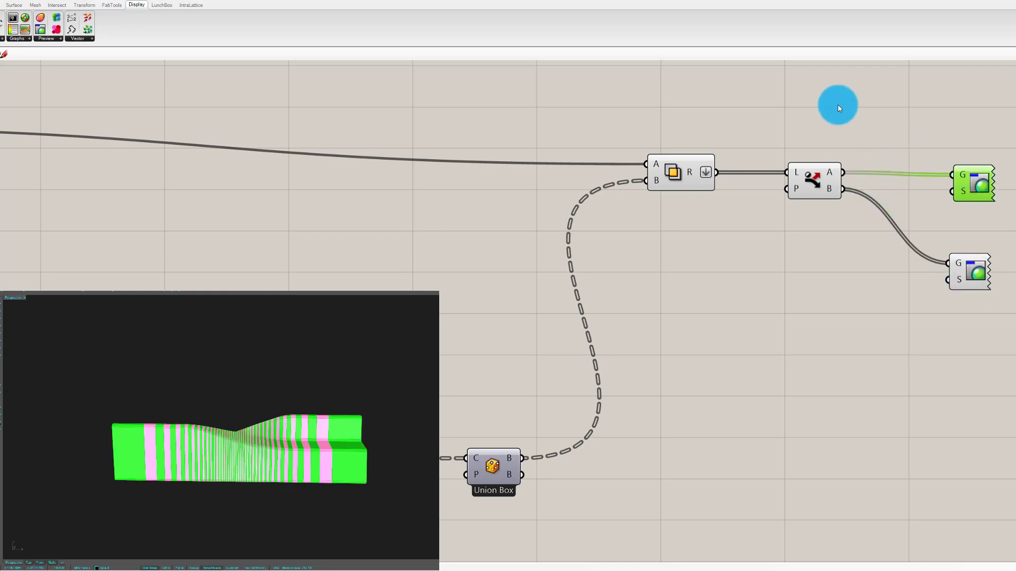
{"action": "left_click", "coordinate": [838, 108]}
Step: Turn off the viewport preview of Solid Intersection and Dispatch
{"action": "left_click_drag", "start_coordinate": [603, 104], "coordinate": [903, 289]}
{"action": "middle_click", "coordinate": [903, 287]}
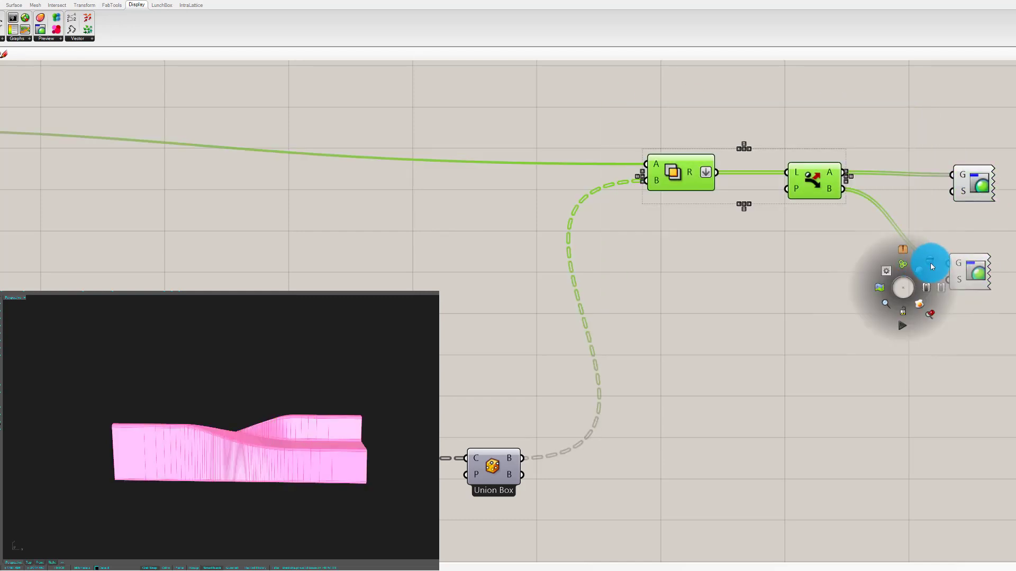
{"action": "left_click", "coordinate": [930, 263]}
Step: Add a white Colour Swatch and connect it to the S input of the lower Custom Preview
{"action": "left_click", "coordinate": [106, 107]}
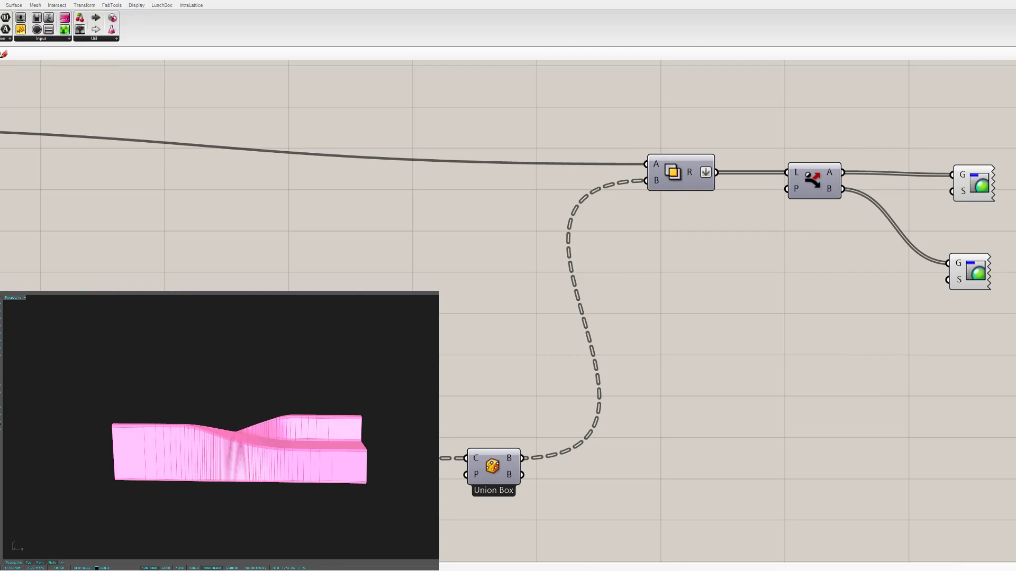
{"action": "left_click", "coordinate": [59, 39]}
{"action": "left_click", "coordinate": [102, 121]}
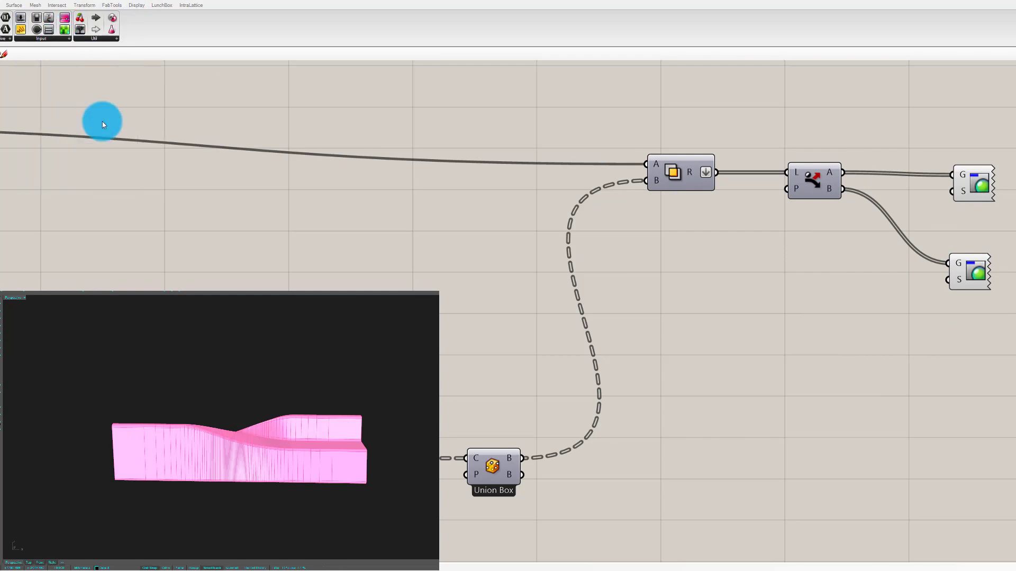
{"action": "left_click_drag", "start_coordinate": [98, 128], "coordinate": [948, 279]}
{"action": "left_click", "coordinate": [909, 29]}
{"action": "right_click_drag", "start_coordinate": [196, 420], "coordinate": [245, 428]}
{"action": "scroll", "coordinate": [339, 430], "scroll_direction": "up", "scroll_amount": 1}
{"action": "scroll", "coordinate": [670, 274], "scroll_direction": "down", "scroll_amount": 1}
Step: Tidy the box-building chain by moving Merge close to the Shift Lists and Union Box directly beside Merge
{"action": "right_click_drag", "start_coordinate": [742, 263], "coordinate": [895, 153]}
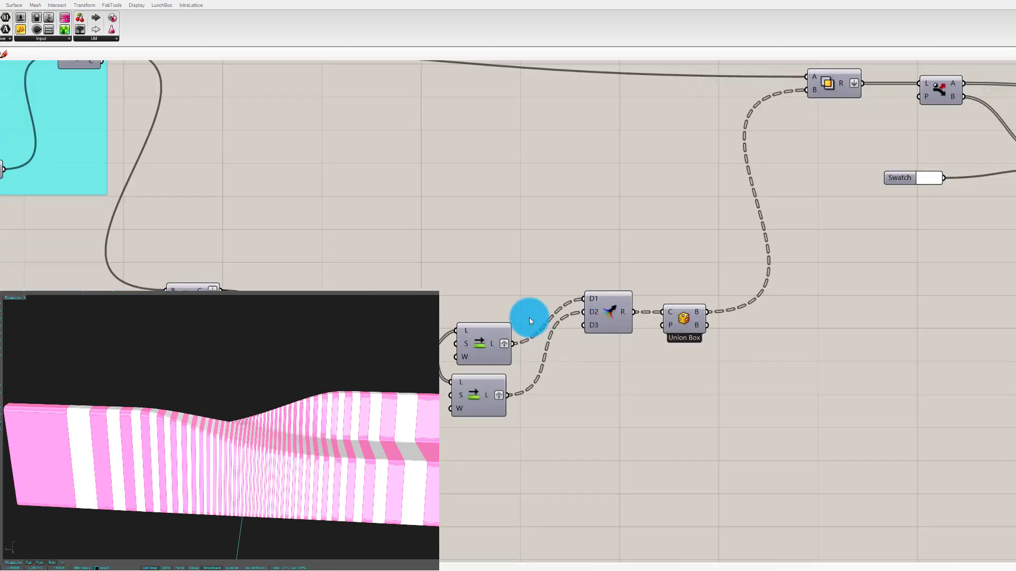
{"action": "scroll", "coordinate": [450, 351], "scroll_direction": "up", "scroll_amount": 2}
{"action": "left_click_drag", "start_coordinate": [661, 310], "coordinate": [641, 351]}
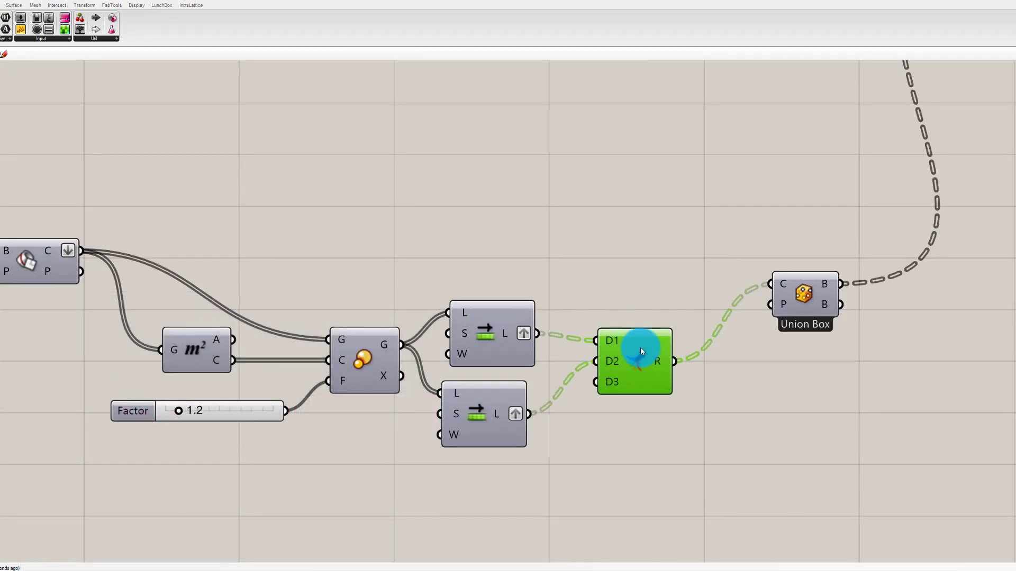
{"action": "left_click_drag", "start_coordinate": [803, 298], "coordinate": [719, 373]}
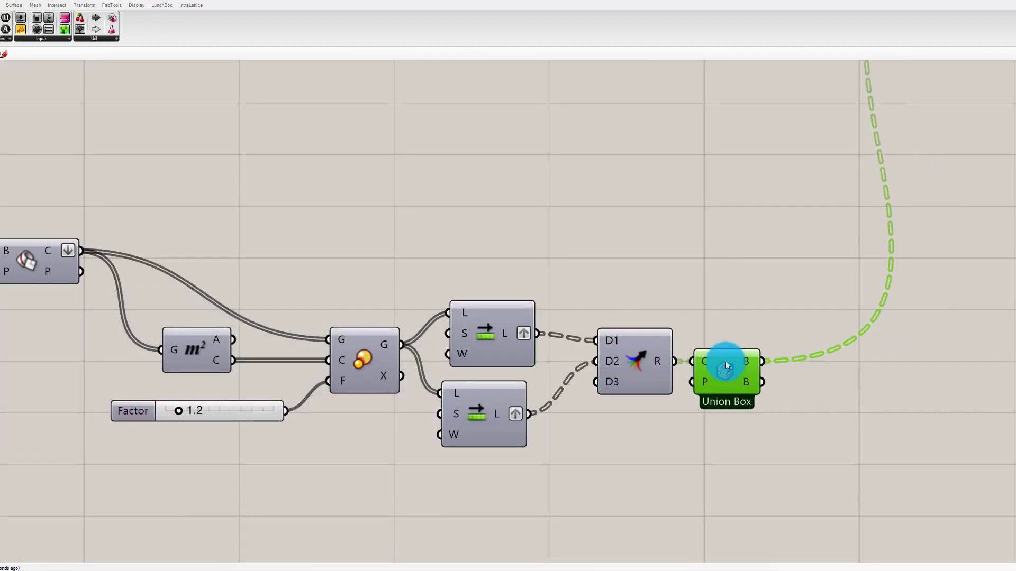
{"action": "scroll", "coordinate": [767, 310], "scroll_direction": "down", "scroll_amount": 1}
{"action": "left_click", "coordinate": [804, 314]}
{"action": "scroll", "coordinate": [804, 314], "scroll_direction": "down", "scroll_amount": 1}
{"action": "scroll", "coordinate": [483, 324], "scroll_direction": "up", "scroll_amount": 2}
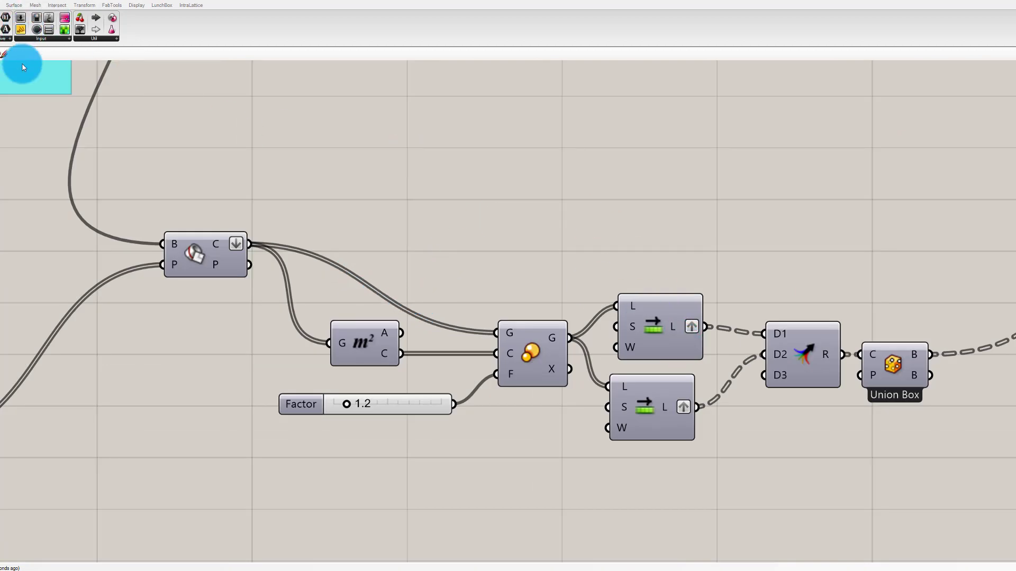
Step: Clear the area above the Scale chain, and rearrange Brep | Plane, Area and the Factor slider compactly before Scale
{"action": "left_click_drag", "start_coordinate": [21, 28], "coordinate": [825, 218]}
{"action": "key", "text": "Delete"}
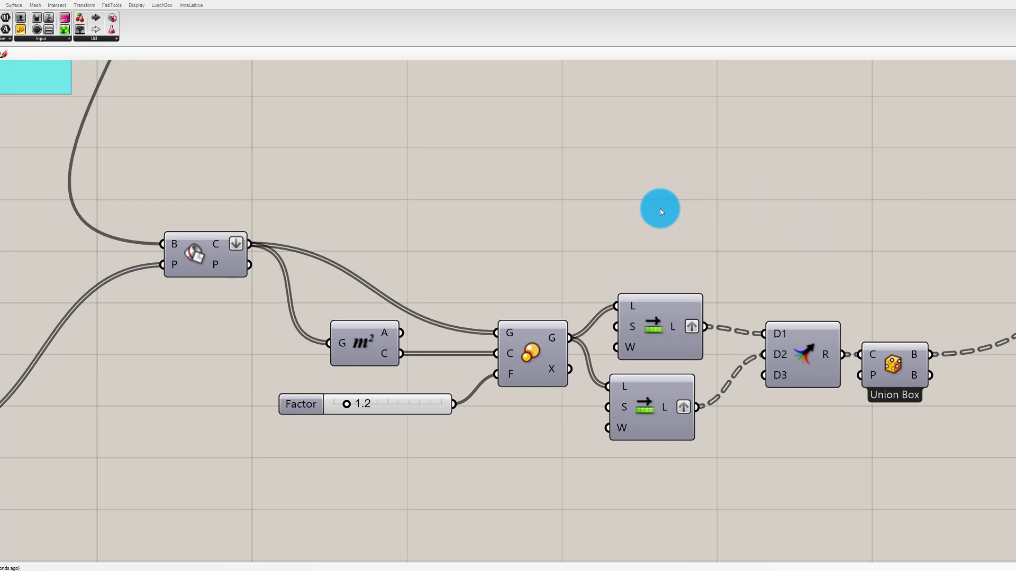
{"action": "left_click_drag", "start_coordinate": [215, 271], "coordinate": [246, 357]}
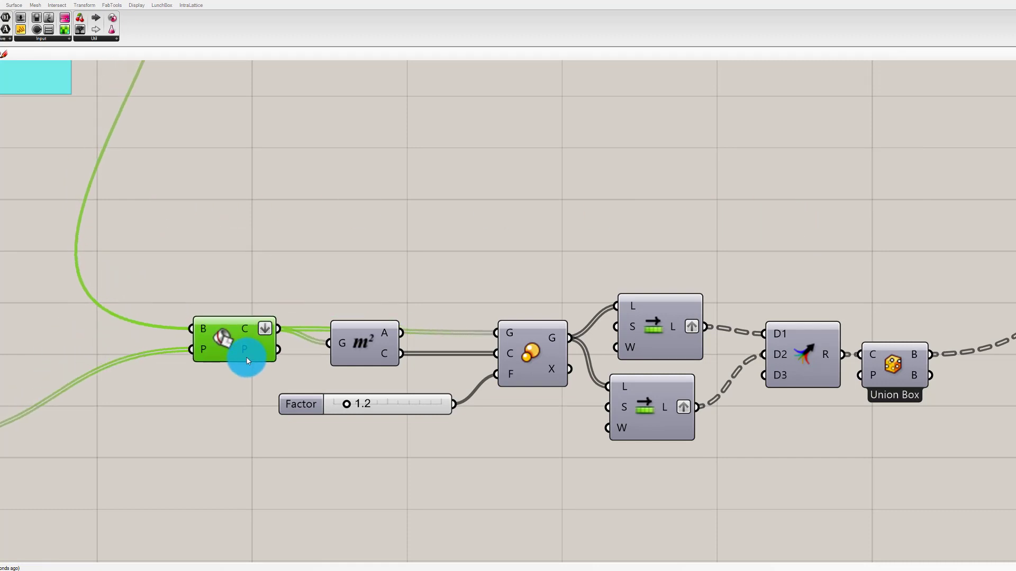
{"action": "left_click_drag", "start_coordinate": [350, 348], "coordinate": [346, 362]}
{"action": "left_click", "coordinate": [417, 414]}
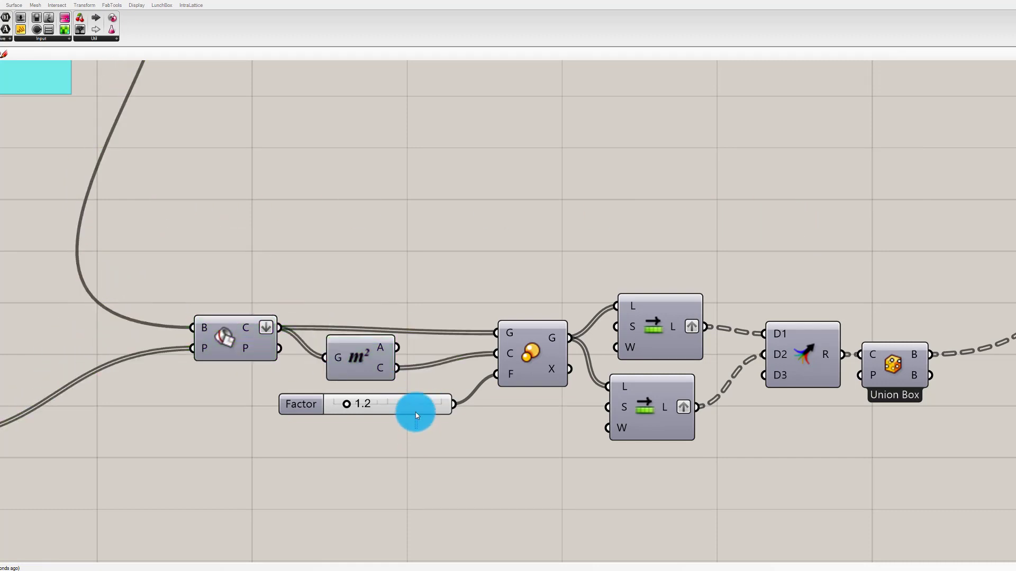
{"action": "left_click_drag", "start_coordinate": [415, 411], "coordinate": [411, 429]}
{"action": "left_click_drag", "start_coordinate": [352, 357], "coordinate": [411, 379]}
{"action": "left_click", "coordinate": [471, 297]}
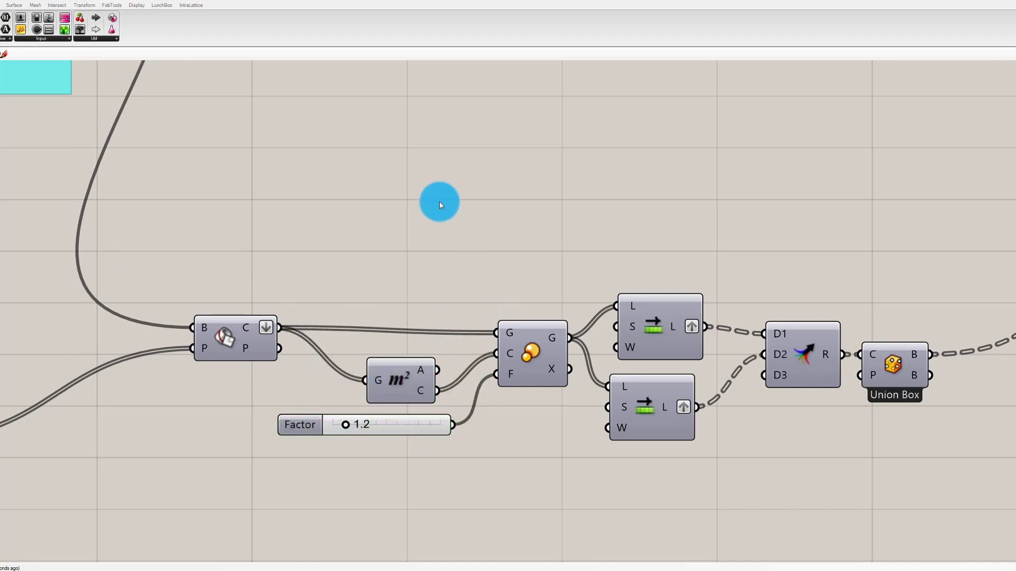
Step: Examine the striped bench from another angle in the perspective view, and review the definition from the bench solid to the slice boxes
{"action": "scroll", "coordinate": [567, 306], "scroll_direction": "down", "scroll_amount": 3}
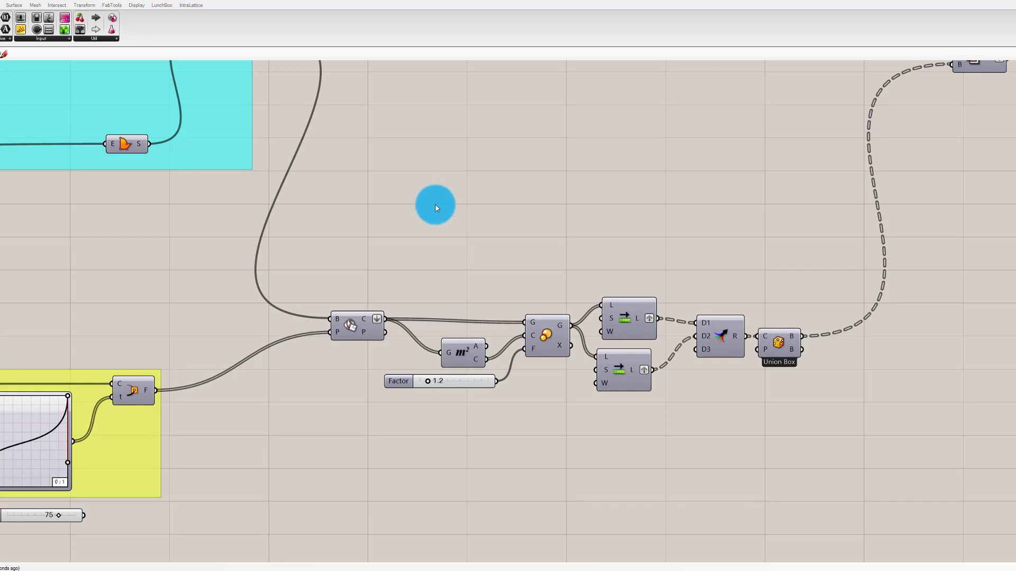
{"action": "scroll", "coordinate": [584, 340], "scroll_direction": "down", "scroll_amount": 3}
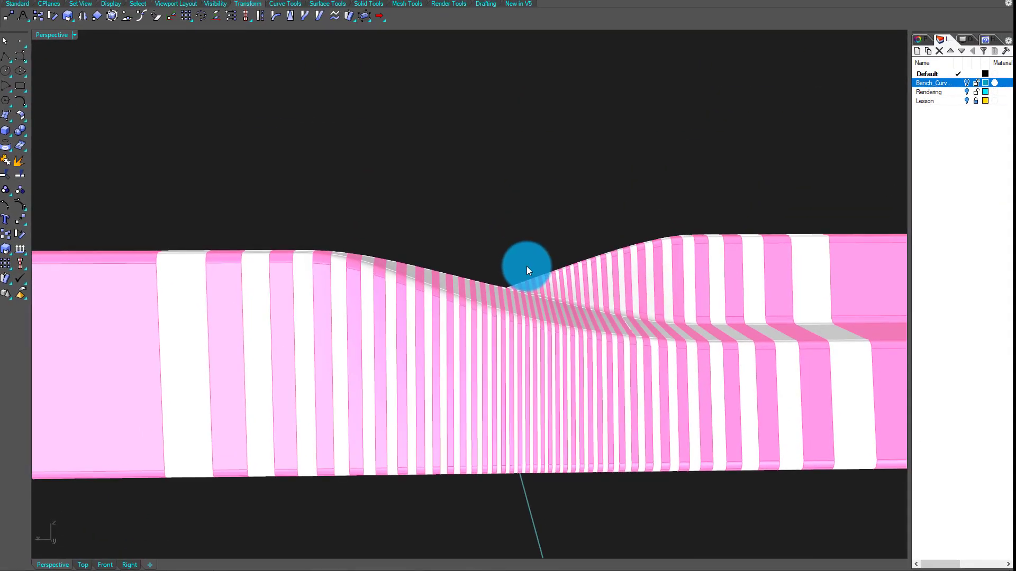
{"action": "right_click_drag", "start_coordinate": [467, 299], "coordinate": [542, 337]}
{"action": "right_click_drag", "start_coordinate": [540, 294], "coordinate": [606, 352]}
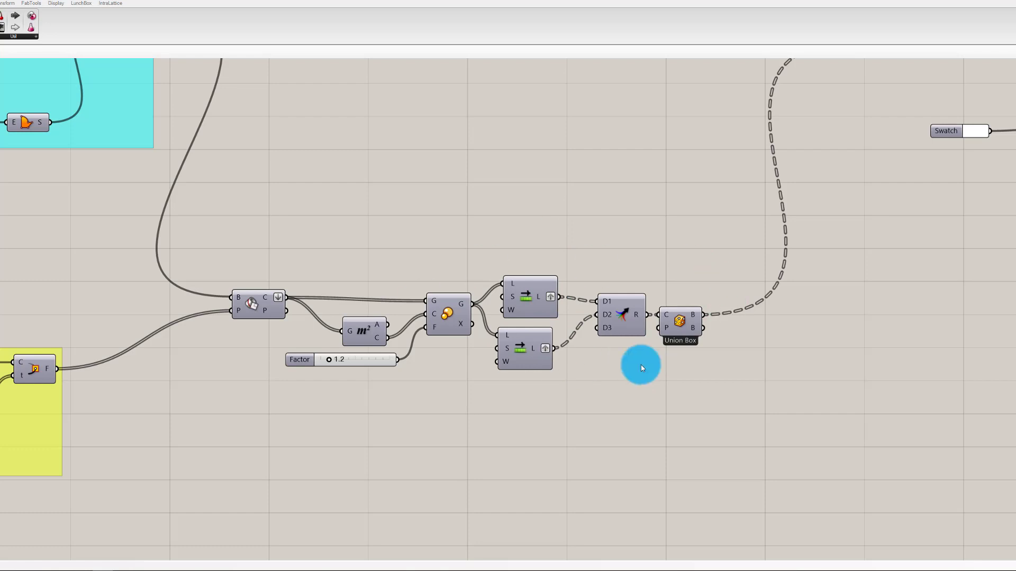
{"action": "scroll", "coordinate": [686, 427], "scroll_direction": "down", "scroll_amount": 2}
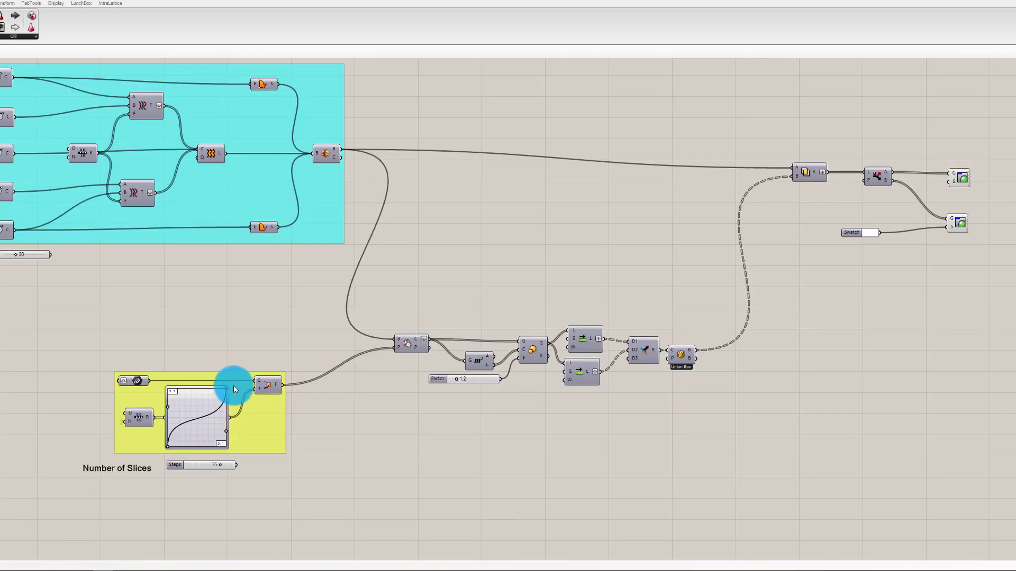
{"action": "scroll", "coordinate": [152, 433], "scroll_direction": "up", "scroll_amount": 2}
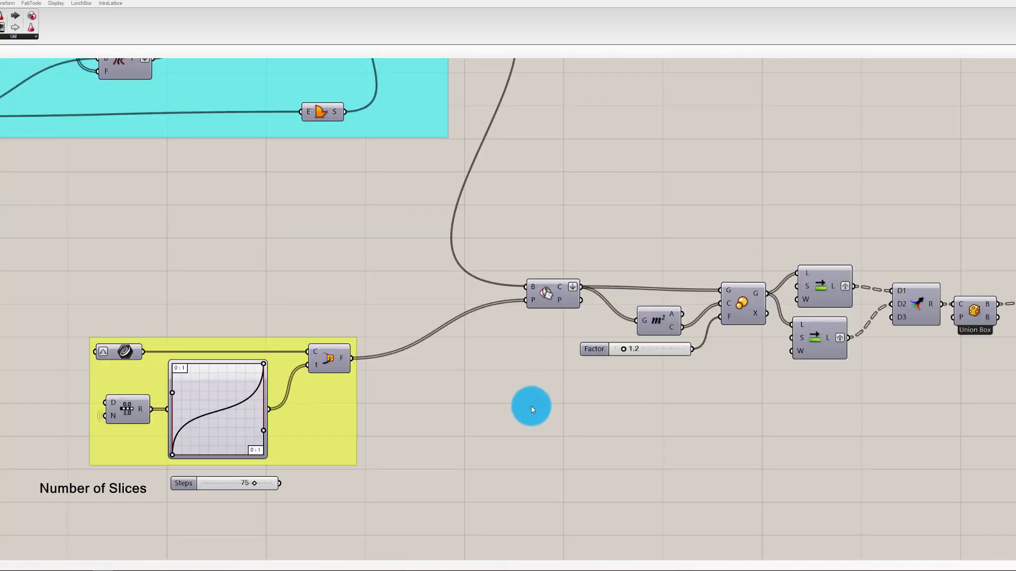
{"action": "scroll", "coordinate": [360, 373], "scroll_direction": "down", "scroll_amount": 3}
{"action": "scroll", "coordinate": [279, 306], "scroll_direction": "up", "scroll_amount": 2}
{"action": "scroll", "coordinate": [270, 125], "scroll_direction": "up", "scroll_amount": 2}
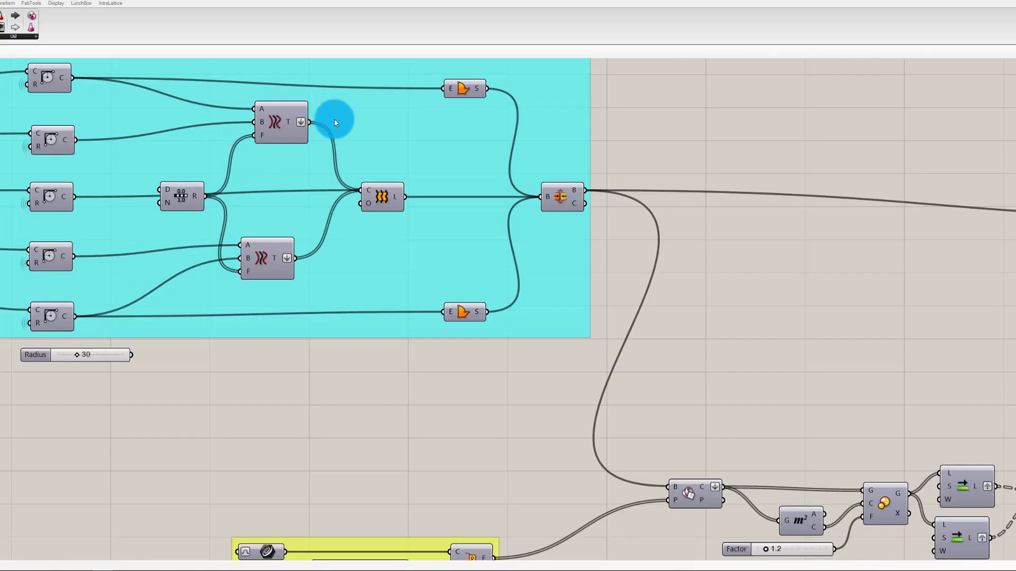
{"action": "scroll", "coordinate": [207, 350], "scroll_direction": "down", "scroll_amount": 2}
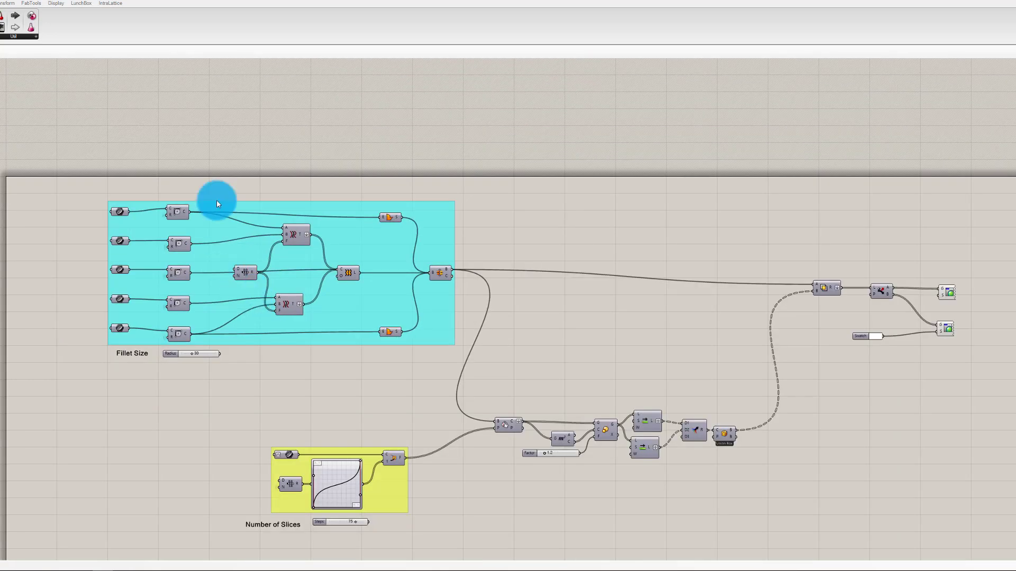
Step: Group the components from Brep | Plane to Union Box, including the Factor slider, and move the group up closer to the bench-solid group
{"action": "scroll", "coordinate": [595, 357], "scroll_direction": "up", "scroll_amount": 3}
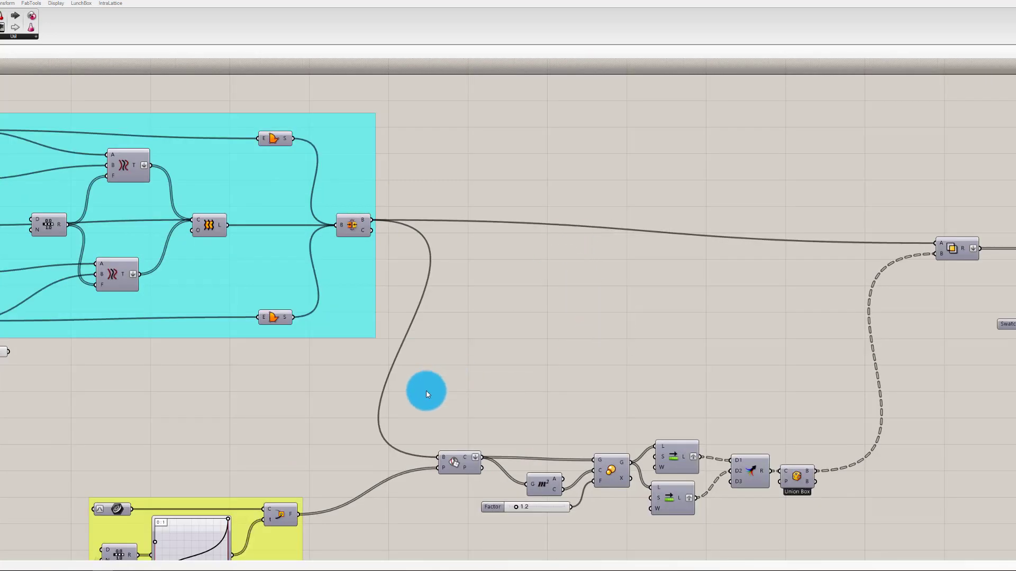
{"action": "left_click_drag", "start_coordinate": [423, 389], "coordinate": [884, 551]}
{"action": "middle_click", "coordinate": [644, 402]}
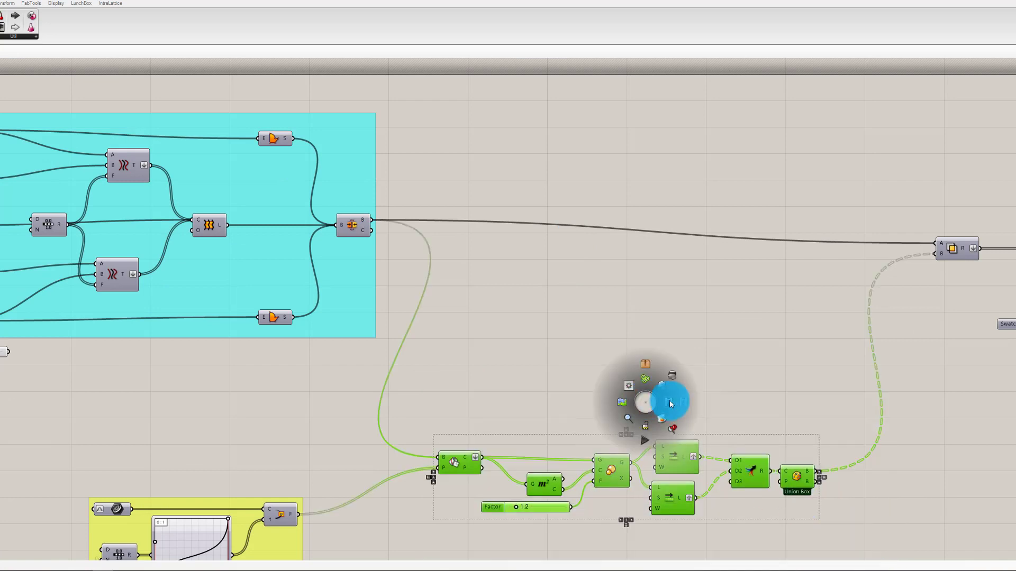
{"action": "left_click", "coordinate": [642, 385]}
{"action": "left_click_drag", "start_coordinate": [632, 469], "coordinate": [636, 420]}
Step: Set the colour of the slice-box group to green and move the group further up, closer to Solid Intersection
{"action": "right_click", "coordinate": [637, 420]}
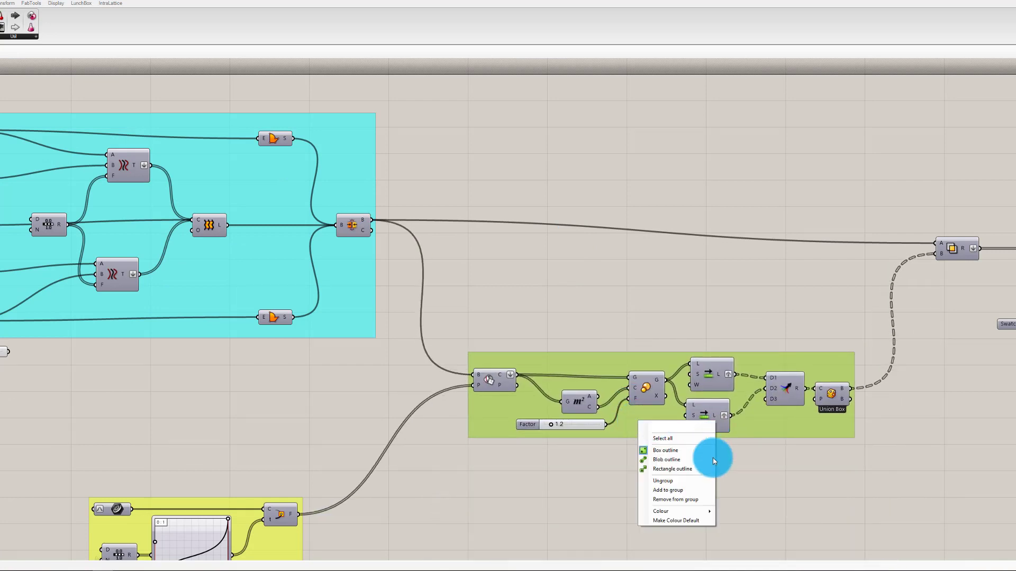
{"action": "mouse_move", "coordinate": [703, 510]}
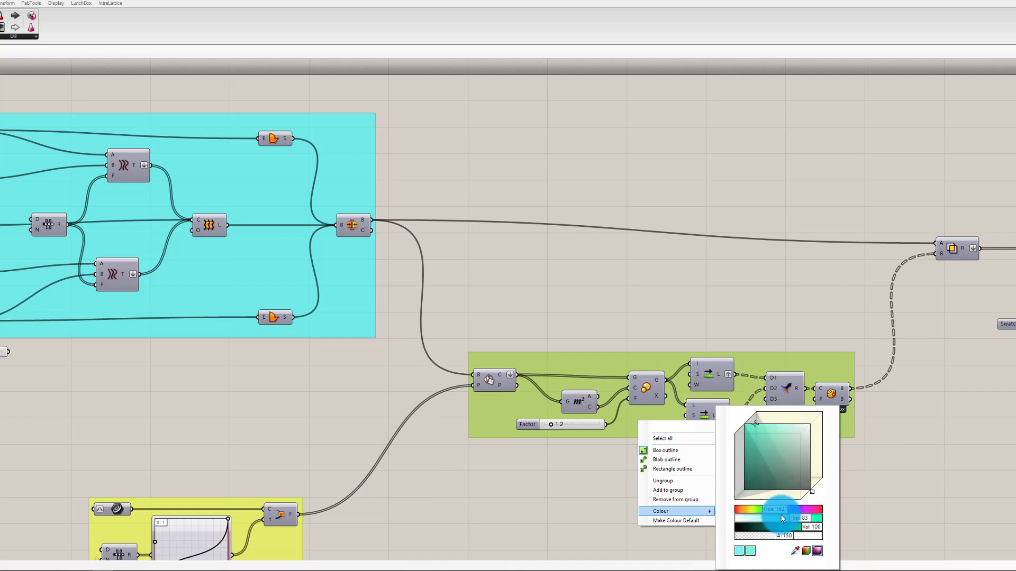
{"action": "left_click_drag", "start_coordinate": [780, 514], "coordinate": [776, 516]}
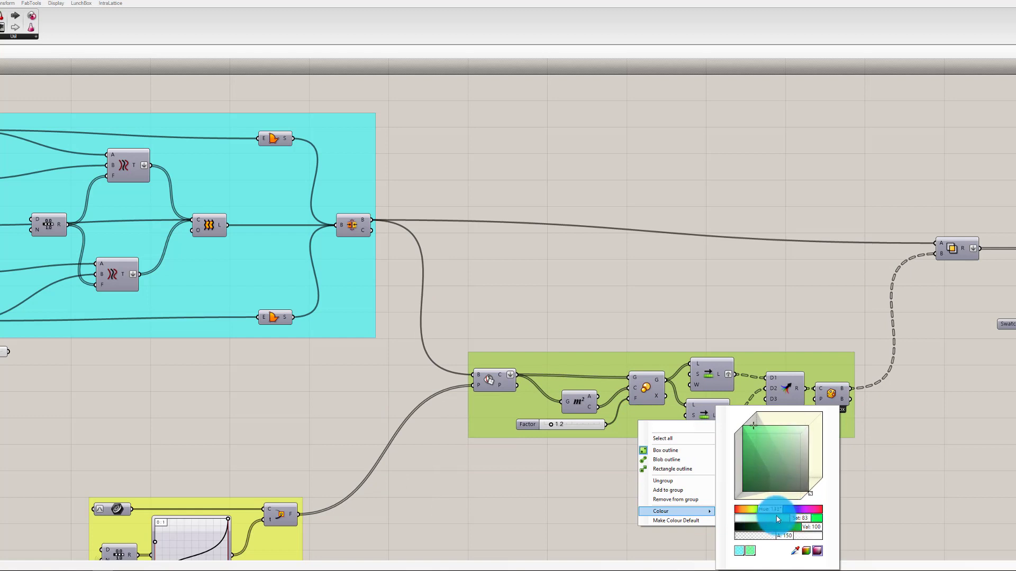
{"action": "left_click", "coordinate": [885, 485]}
{"action": "left_click_drag", "start_coordinate": [812, 430], "coordinate": [805, 387]}
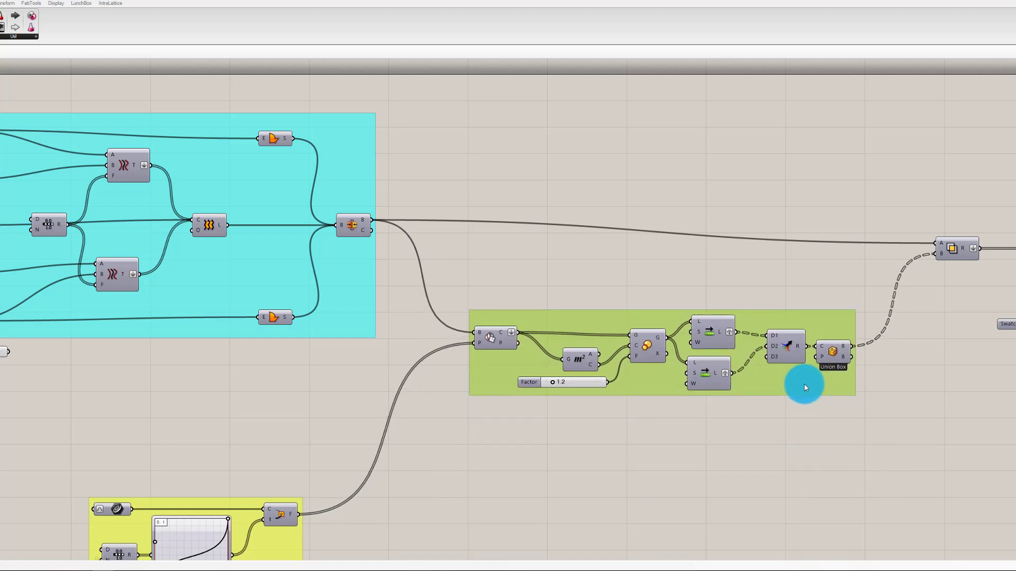
{"action": "left_click", "coordinate": [804, 415]}
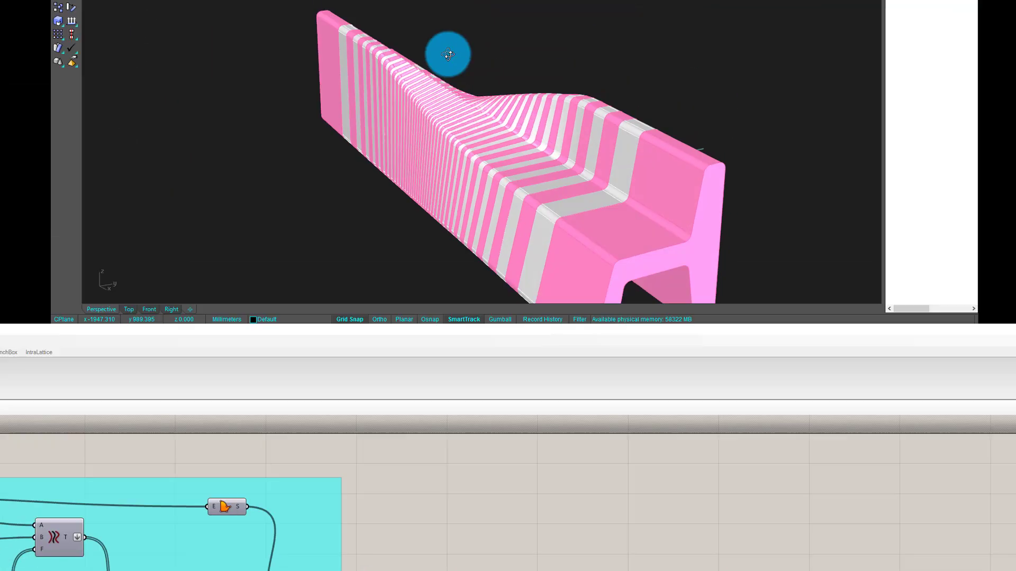
{"action": "right_click_drag", "start_coordinate": [447, 304], "coordinate": [519, 338]}
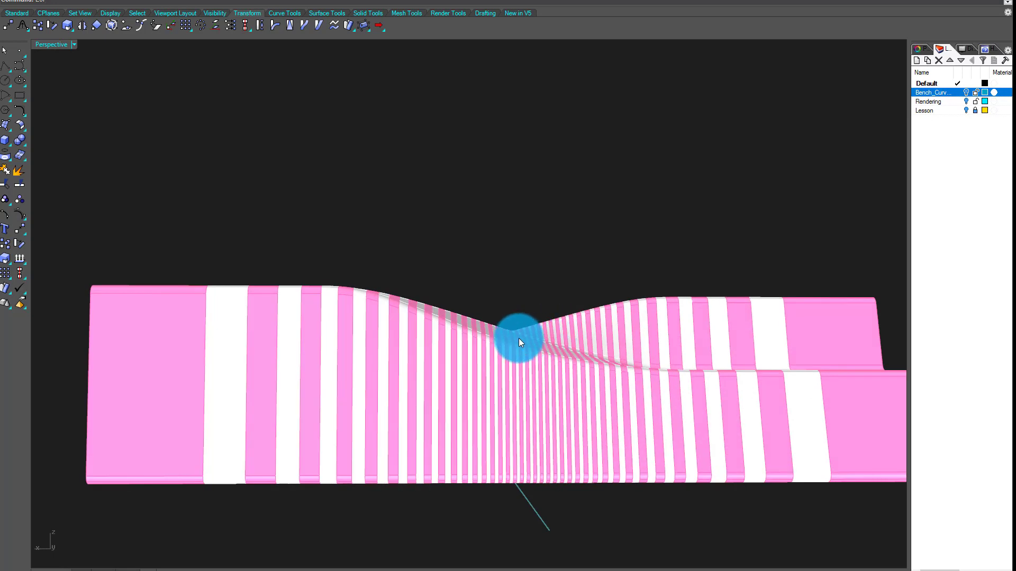